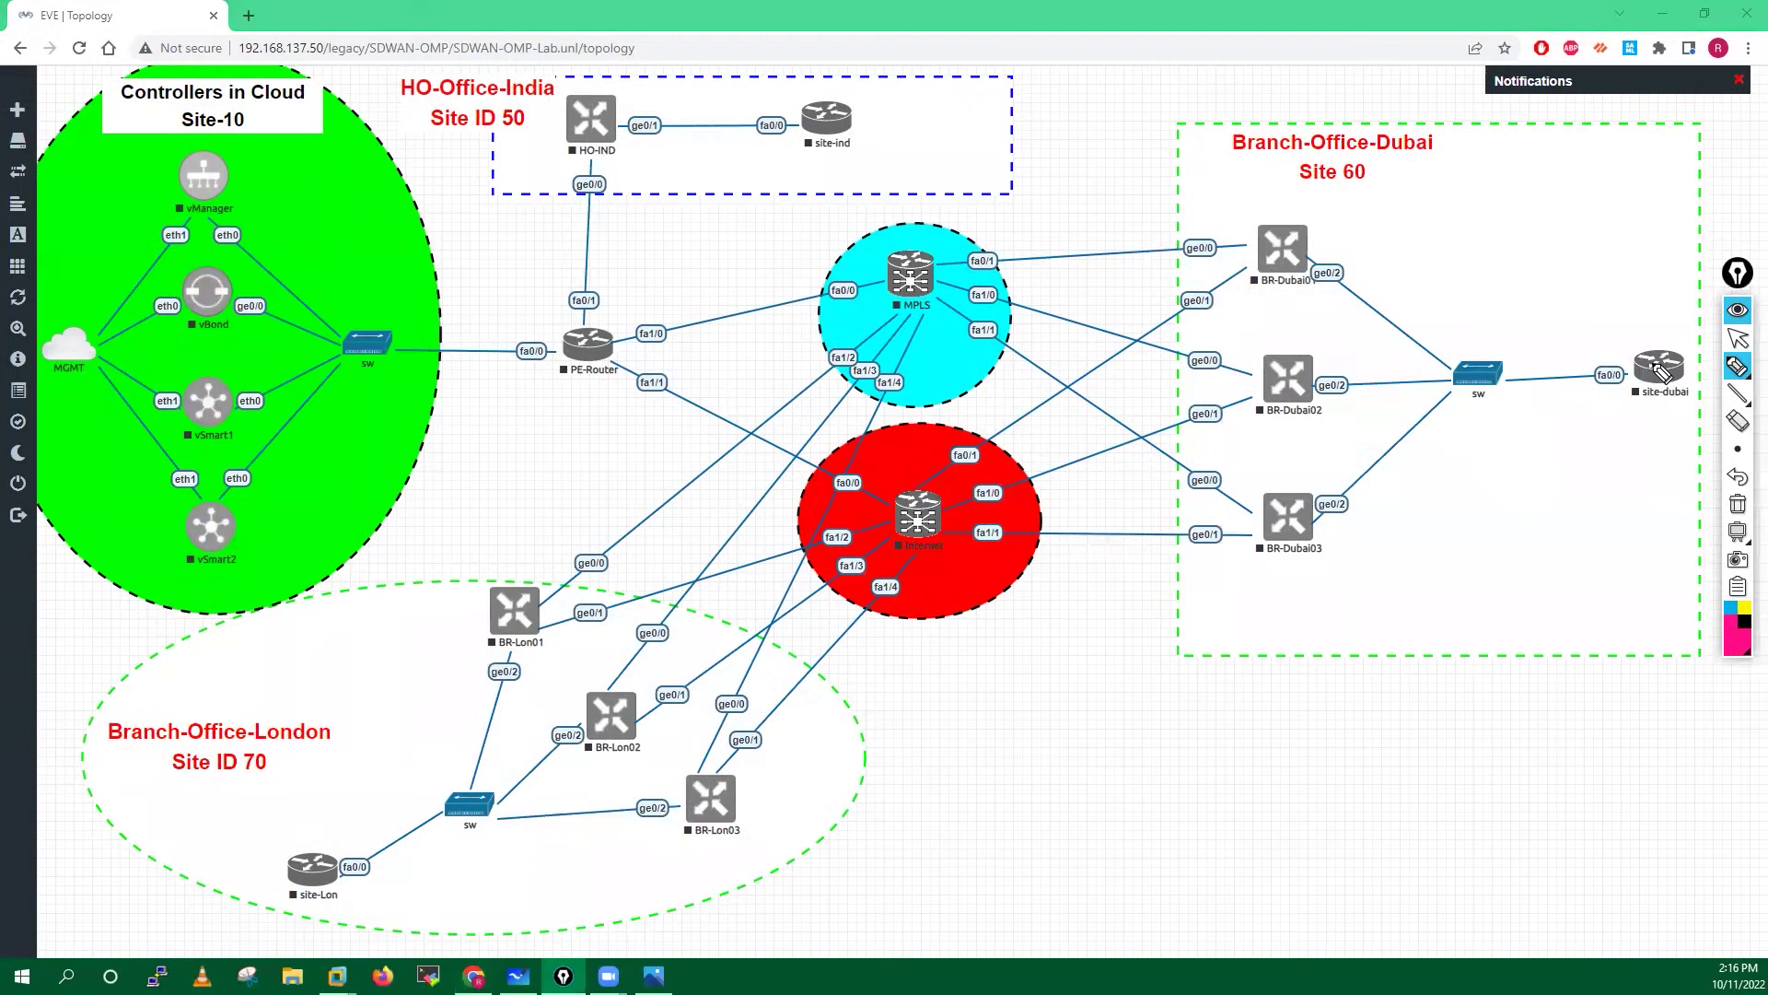
- Start a new text label in the empty canvas area with the lines "10.110.1.10 vManage" and "10.110.1.11 vBond"
click(1739, 340)
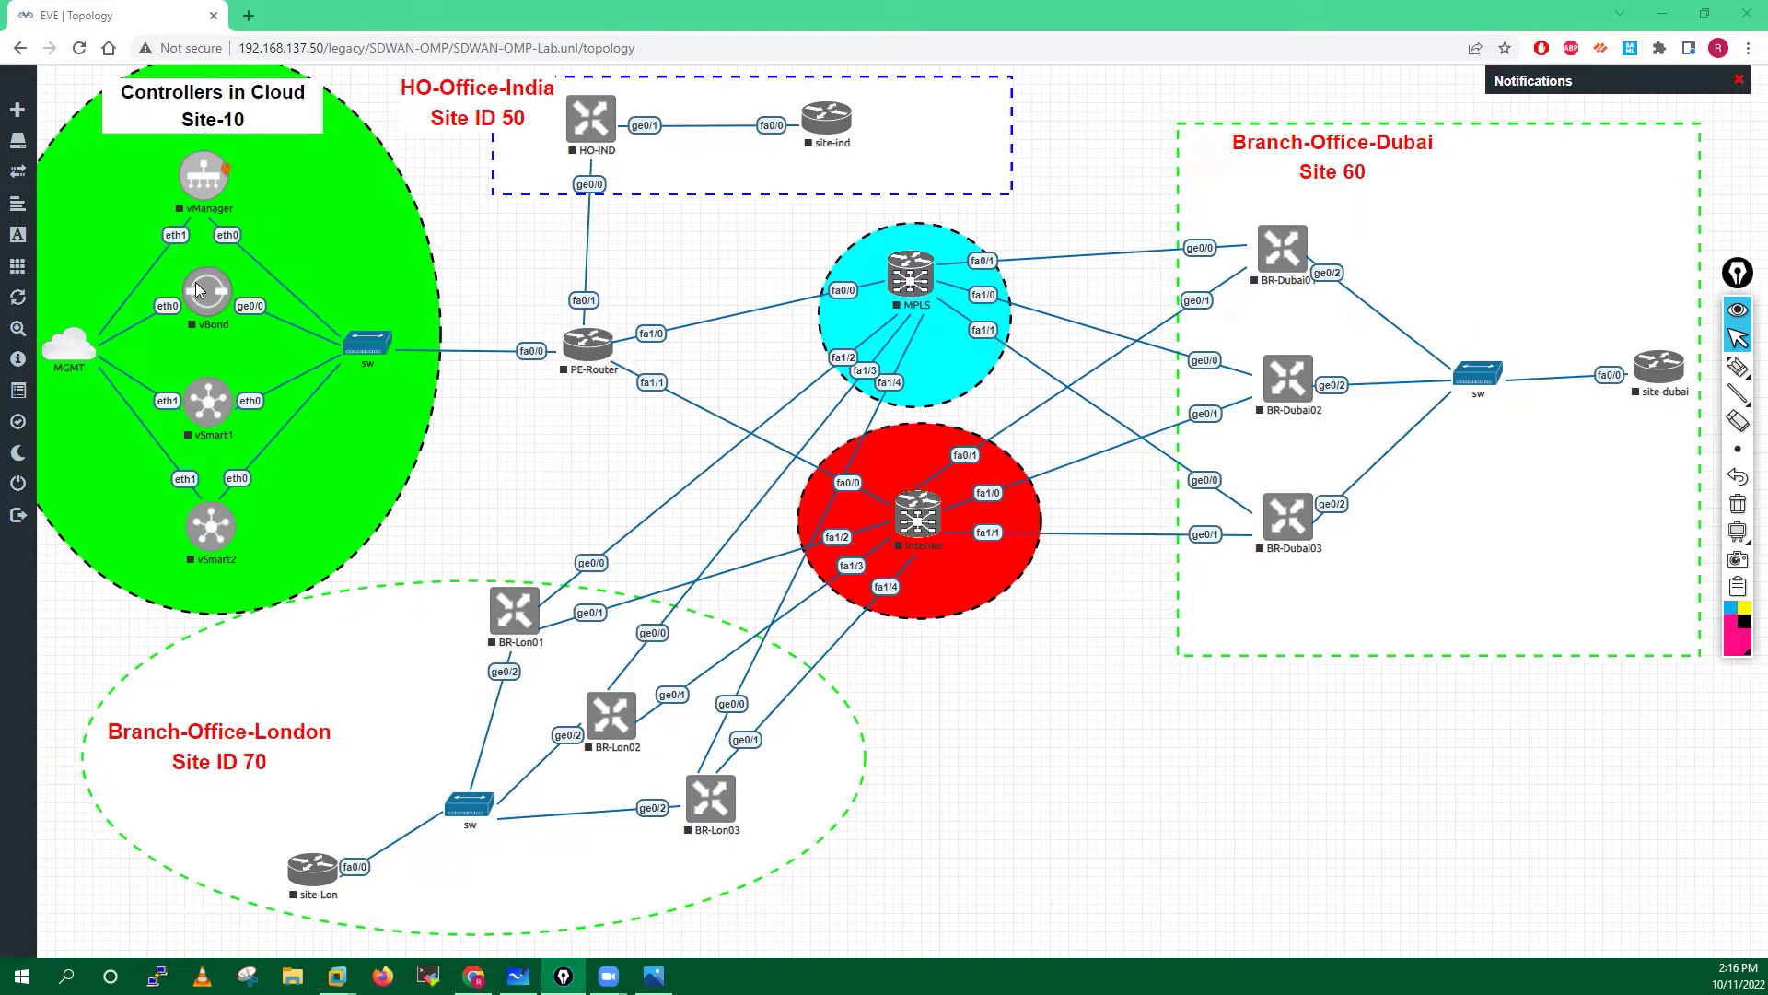
right_click(1020, 693)
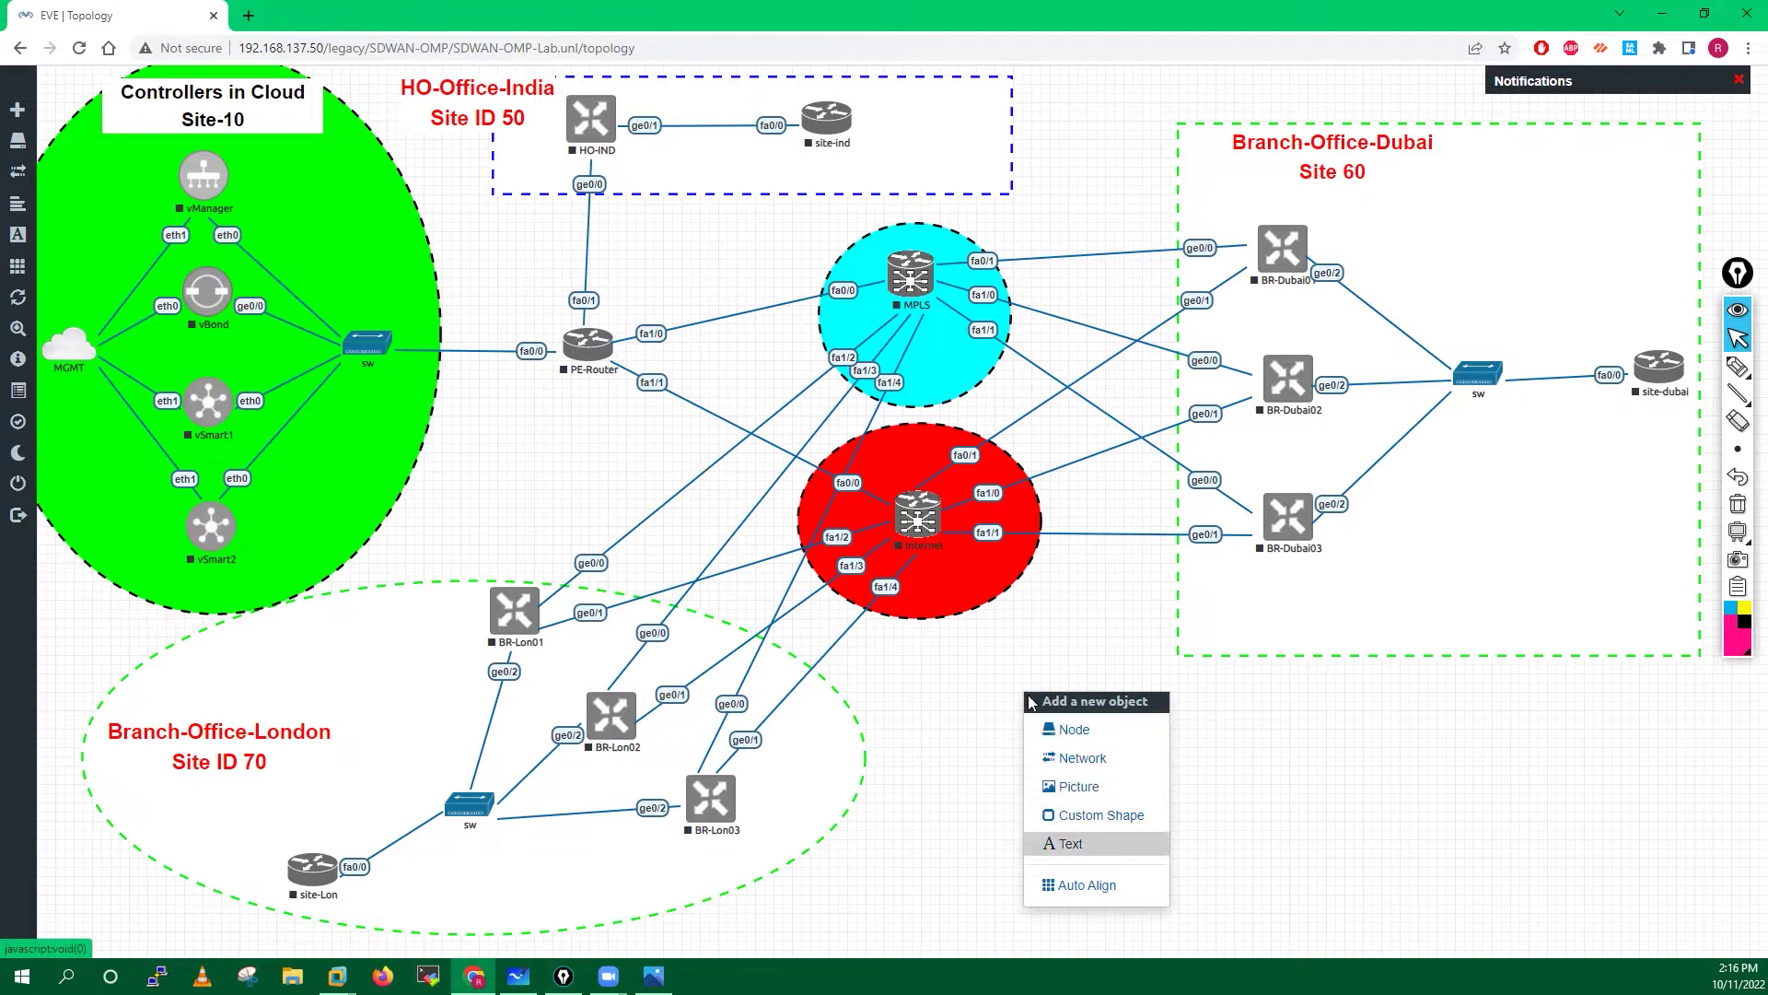
click(1067, 844)
click(785, 196)
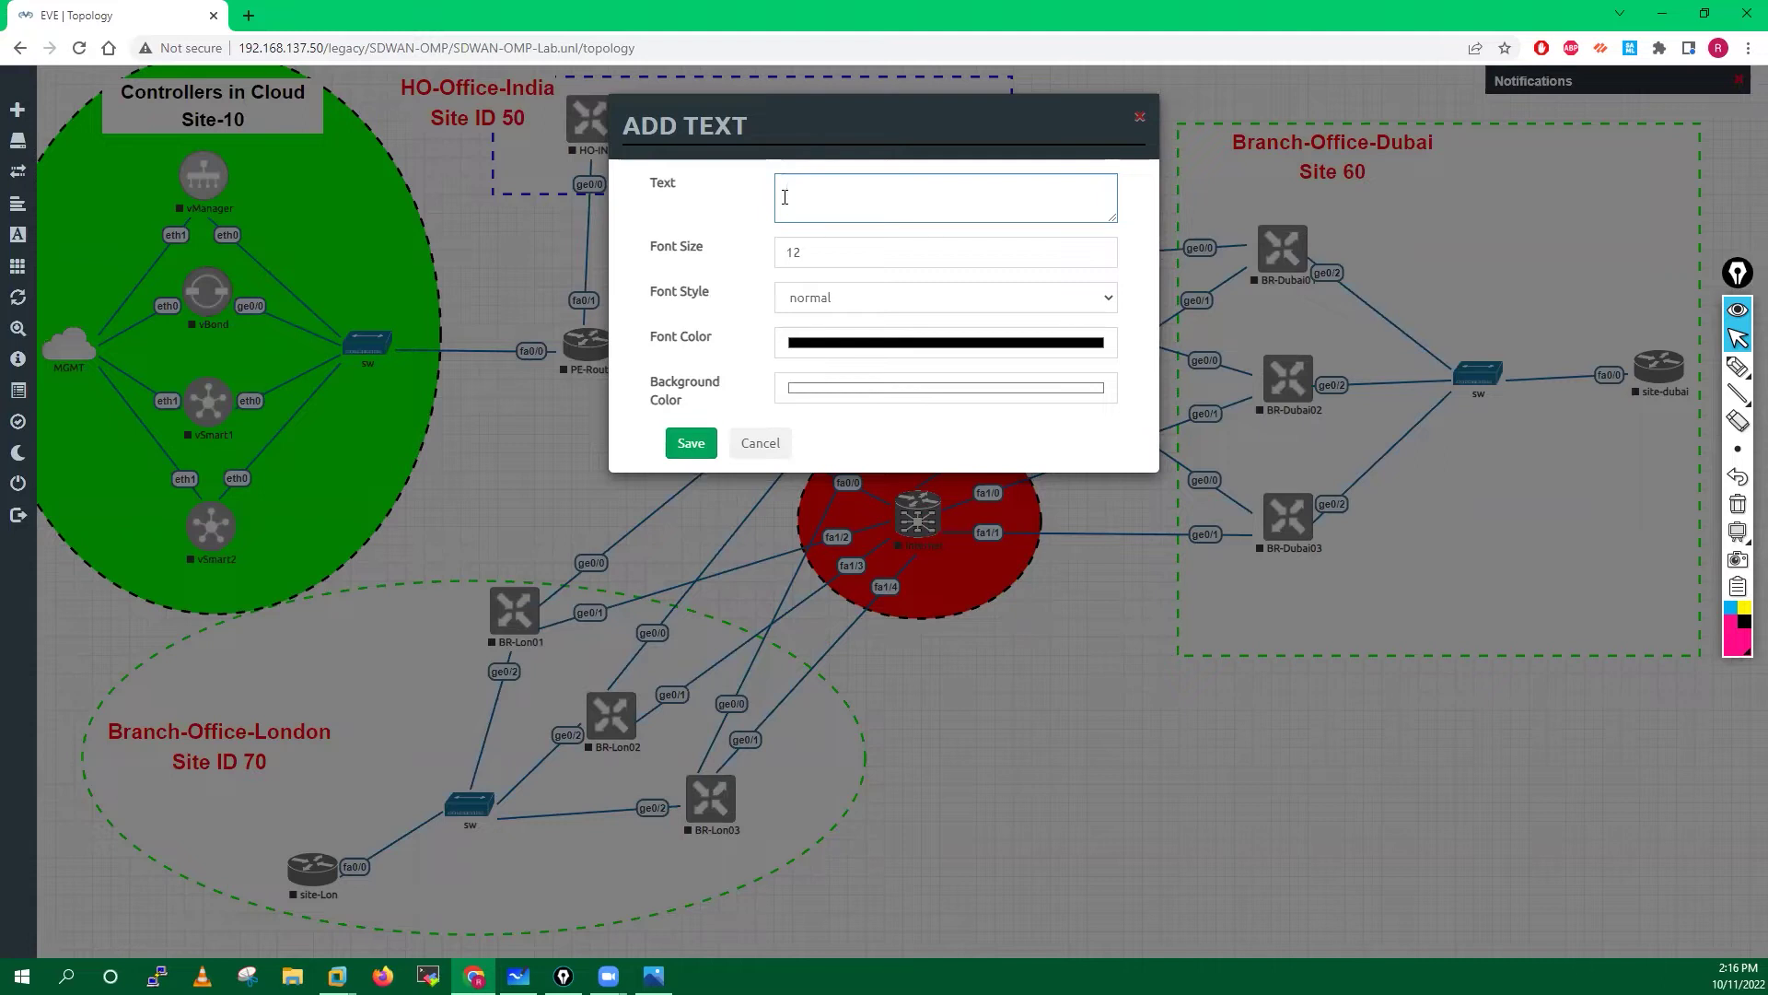
text(10.110.1.10 vManage)
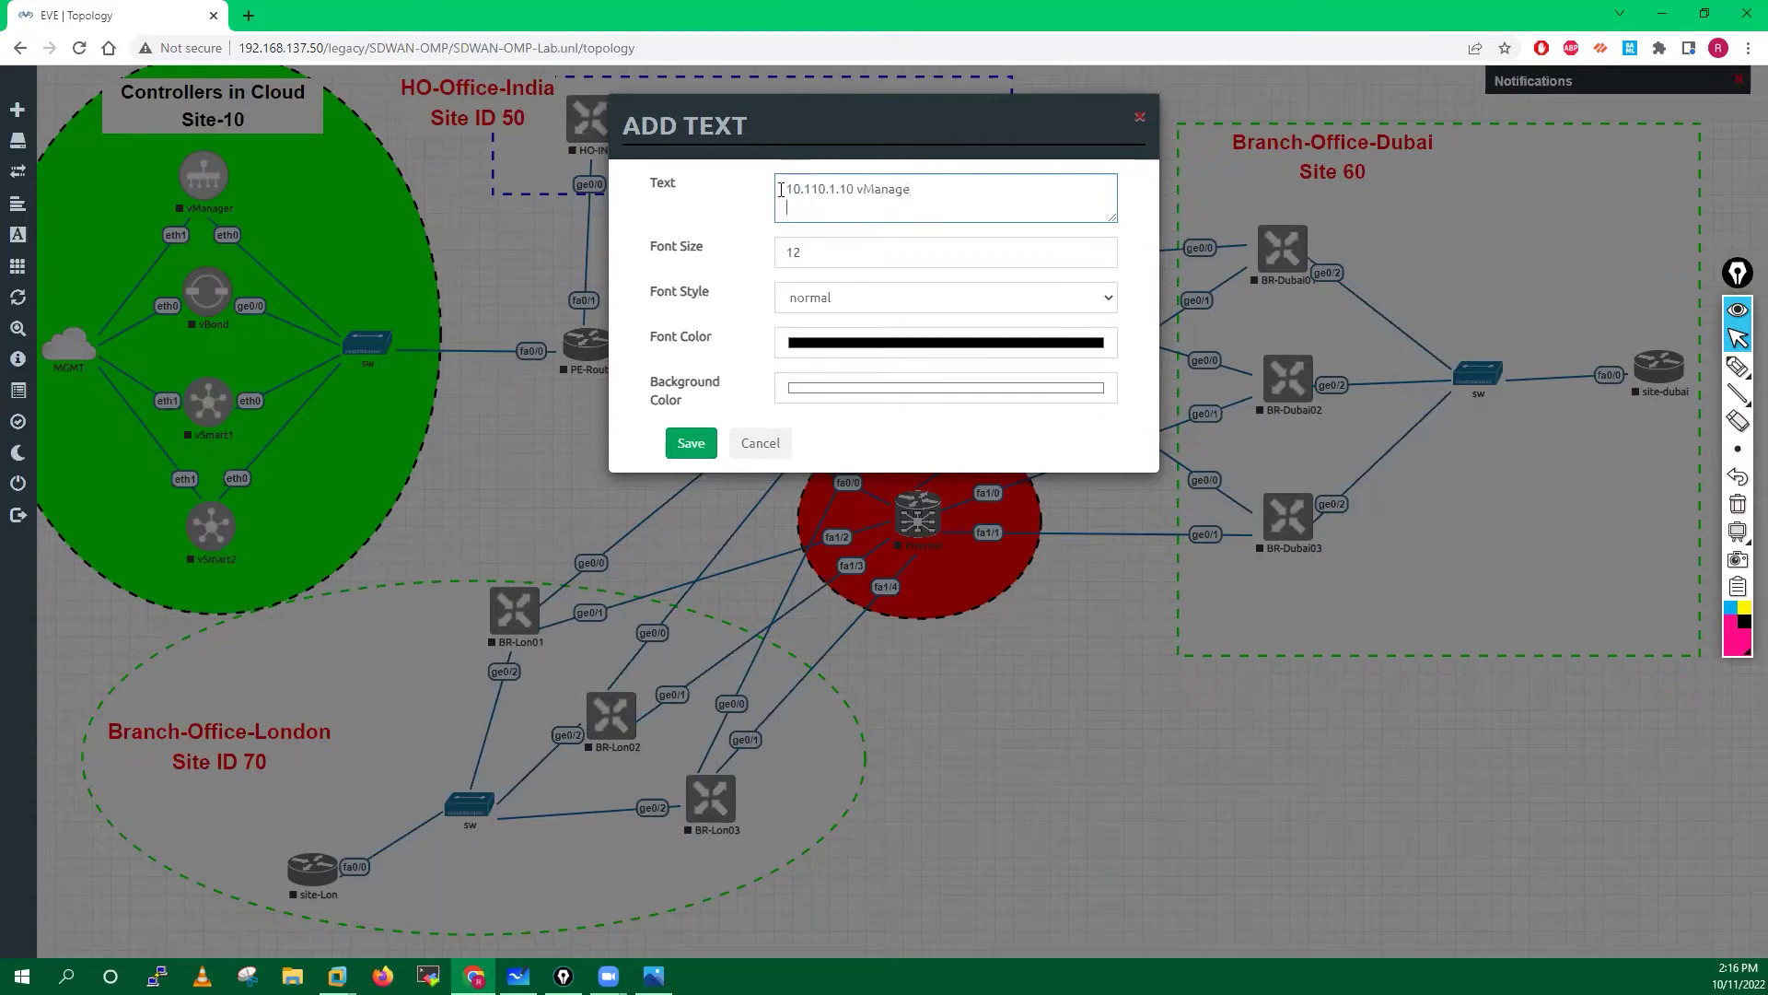
key(Return)
text(10.110)
text(.1.11 )
text(vBod)
text(nd)
- Add the lines "10.110.1.12 vSmart01" and "10.110.1.13 vSmart02" to the label text
key(Return)
text(10.110.1)
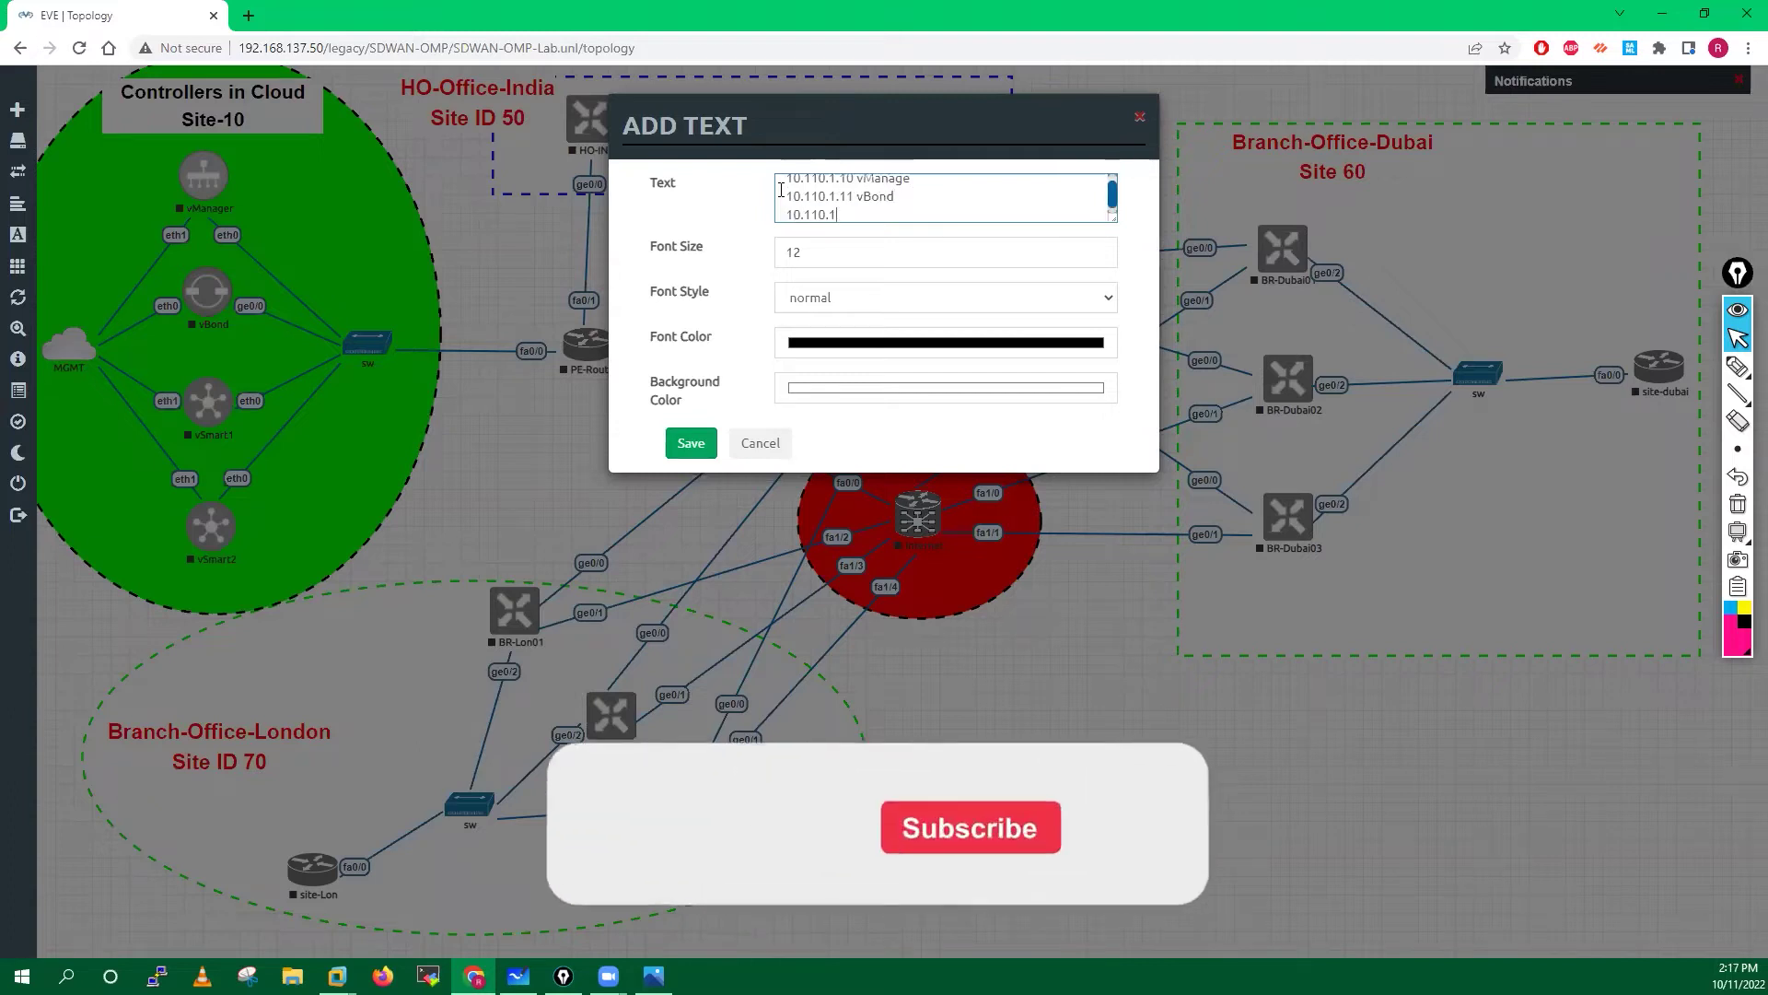
text(.12 v)
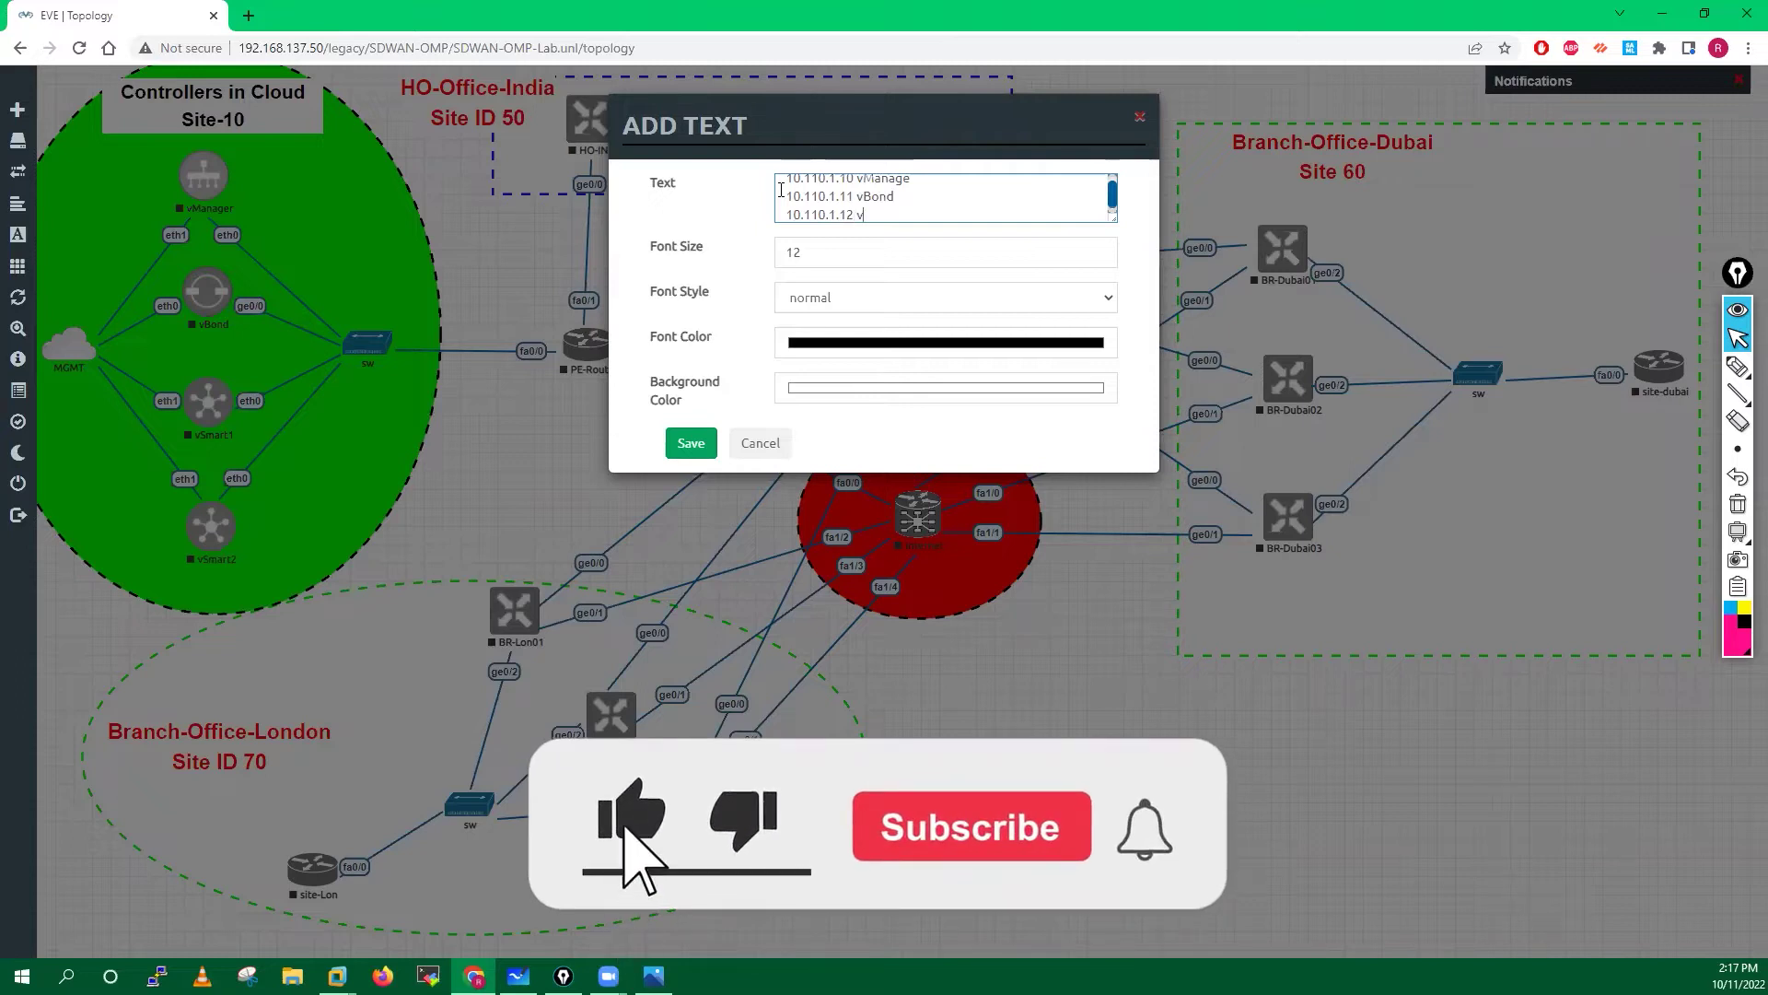
text(Smart01)
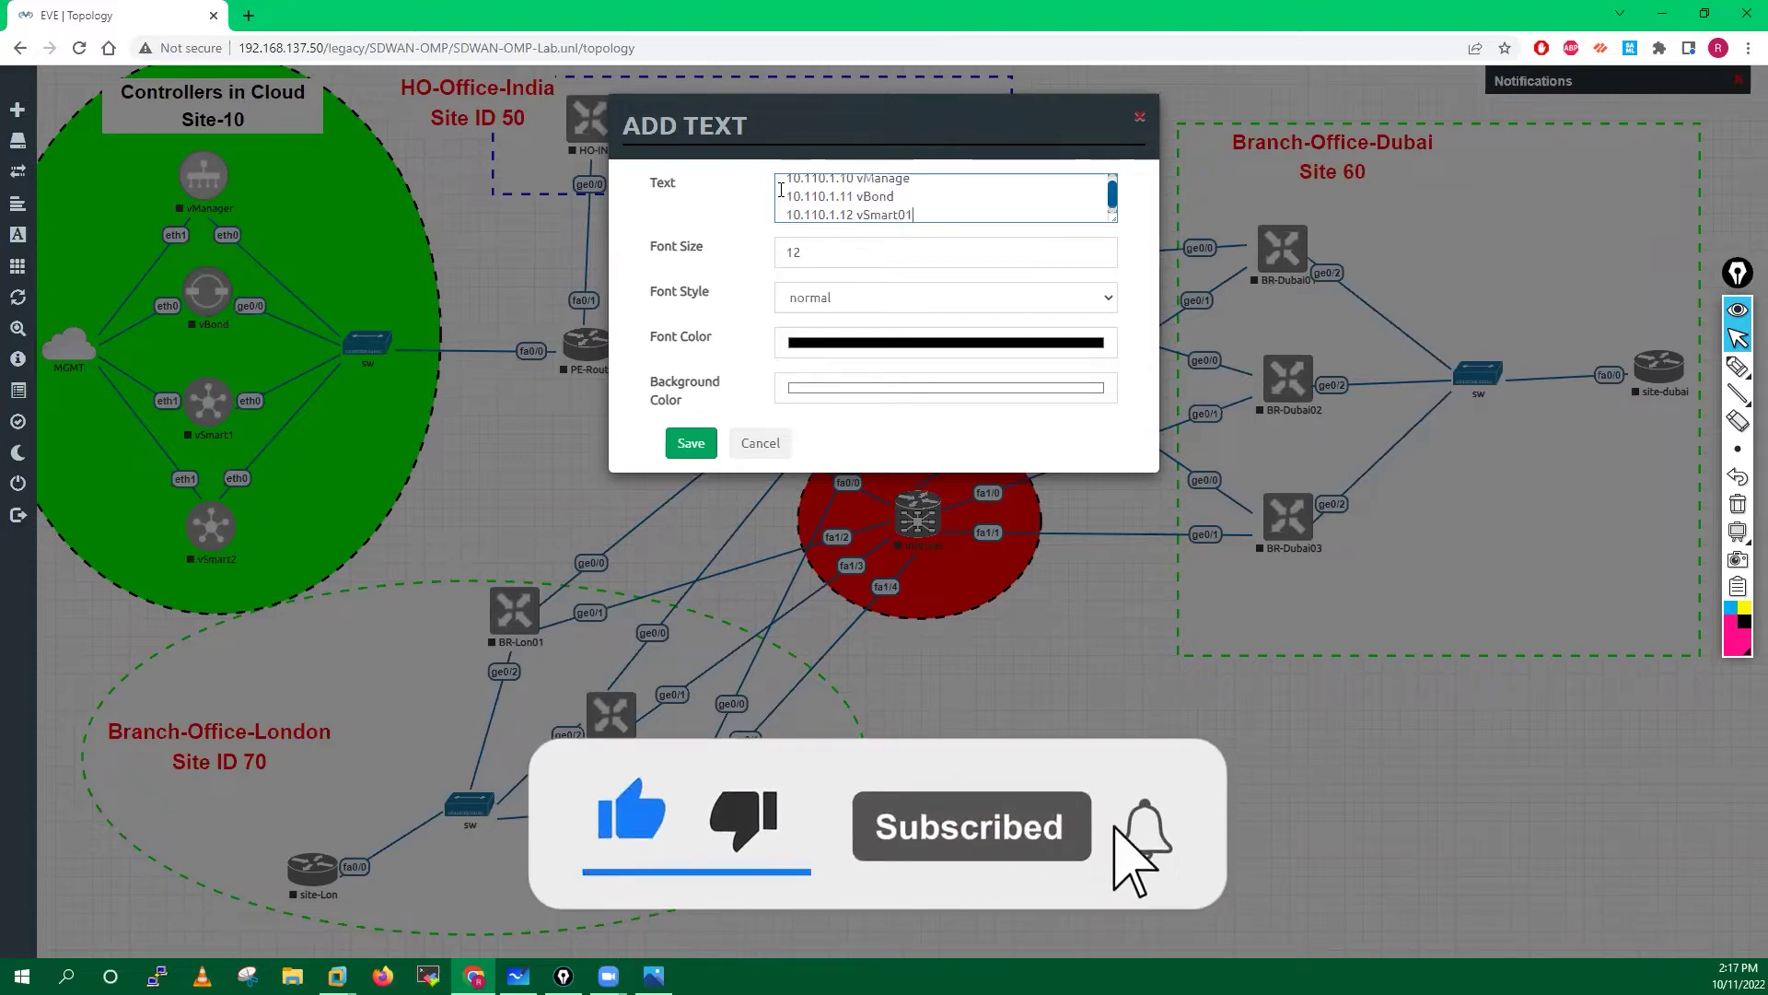
key(Return)
text(1)
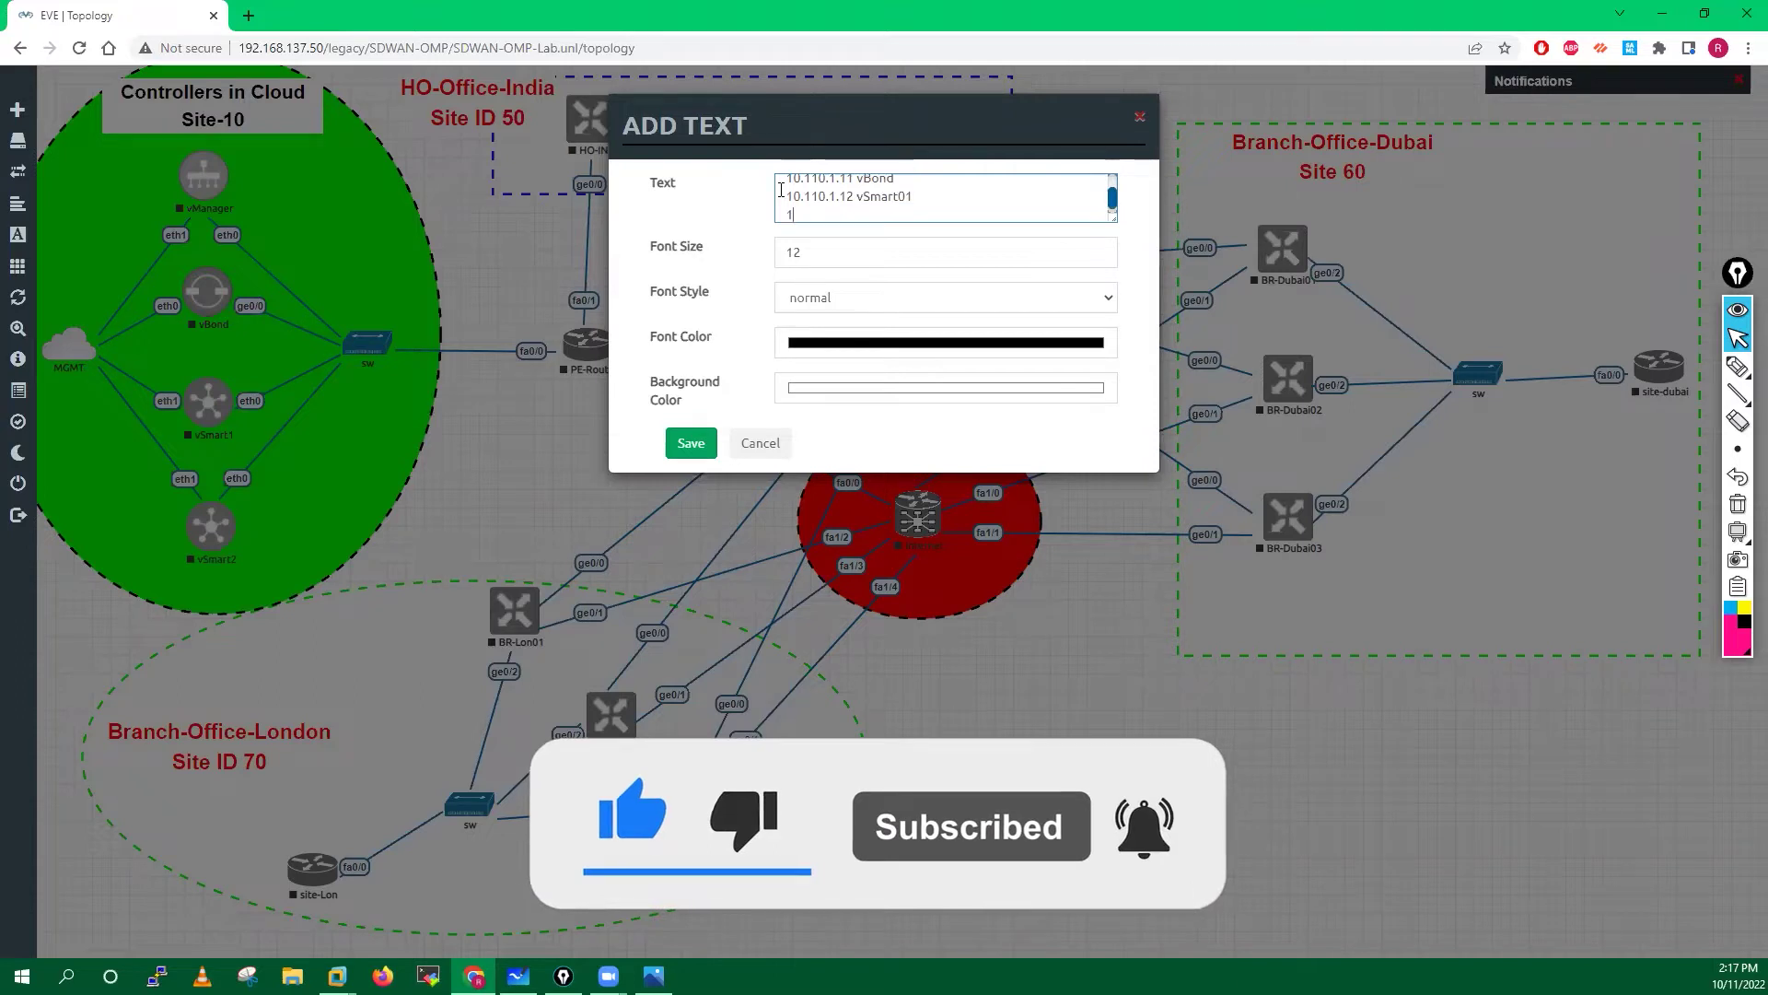
text(0.110.1.13 vSmart02)
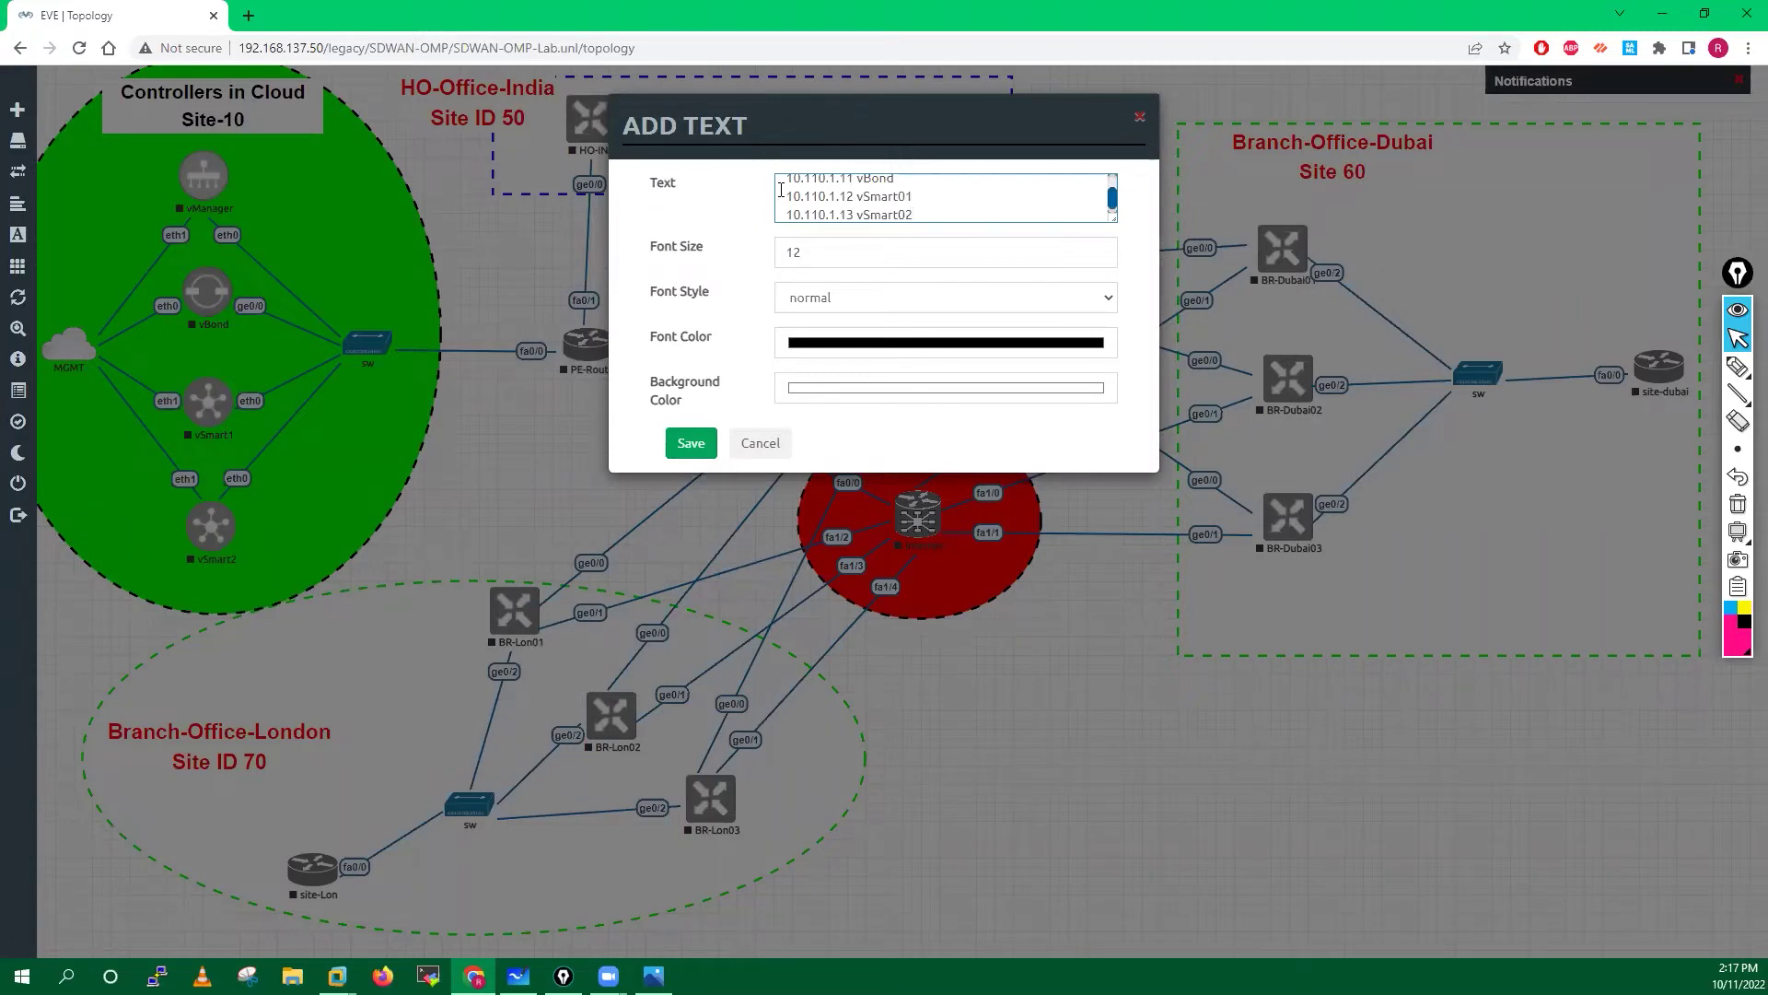
- Format the label as size 18, bold, with red font color (255, 0, 0), and save it
click(822, 261)
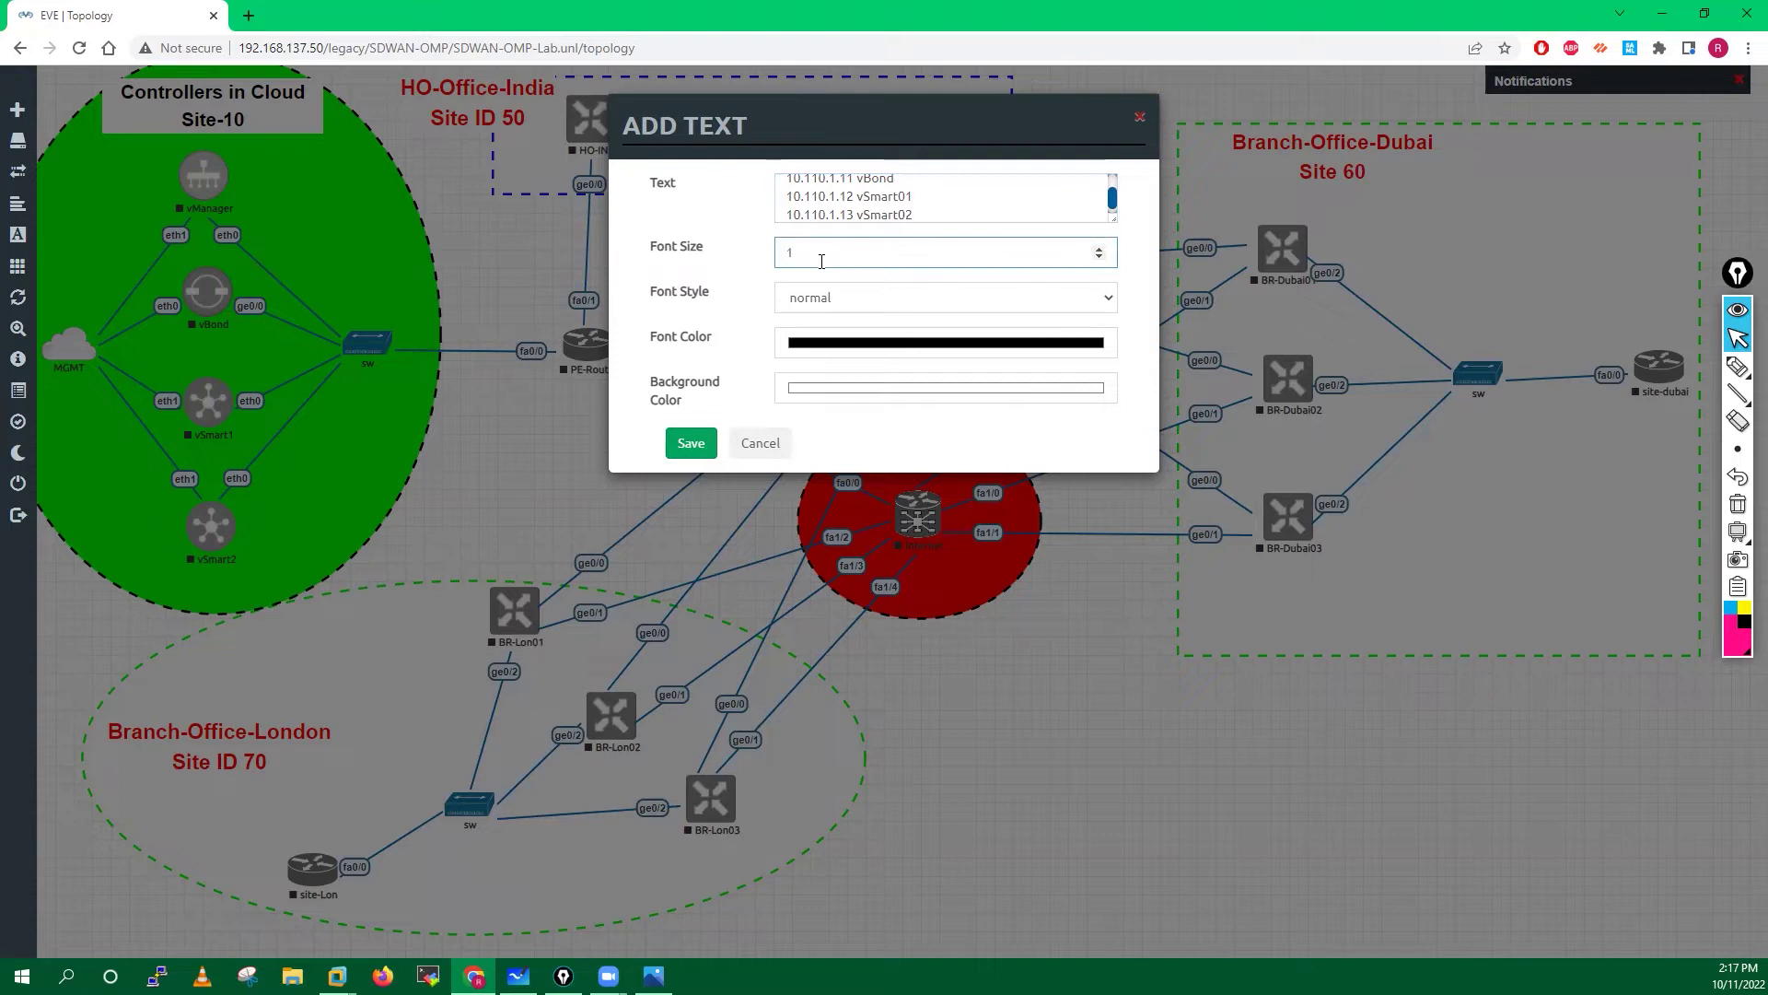
text(8)
click(833, 299)
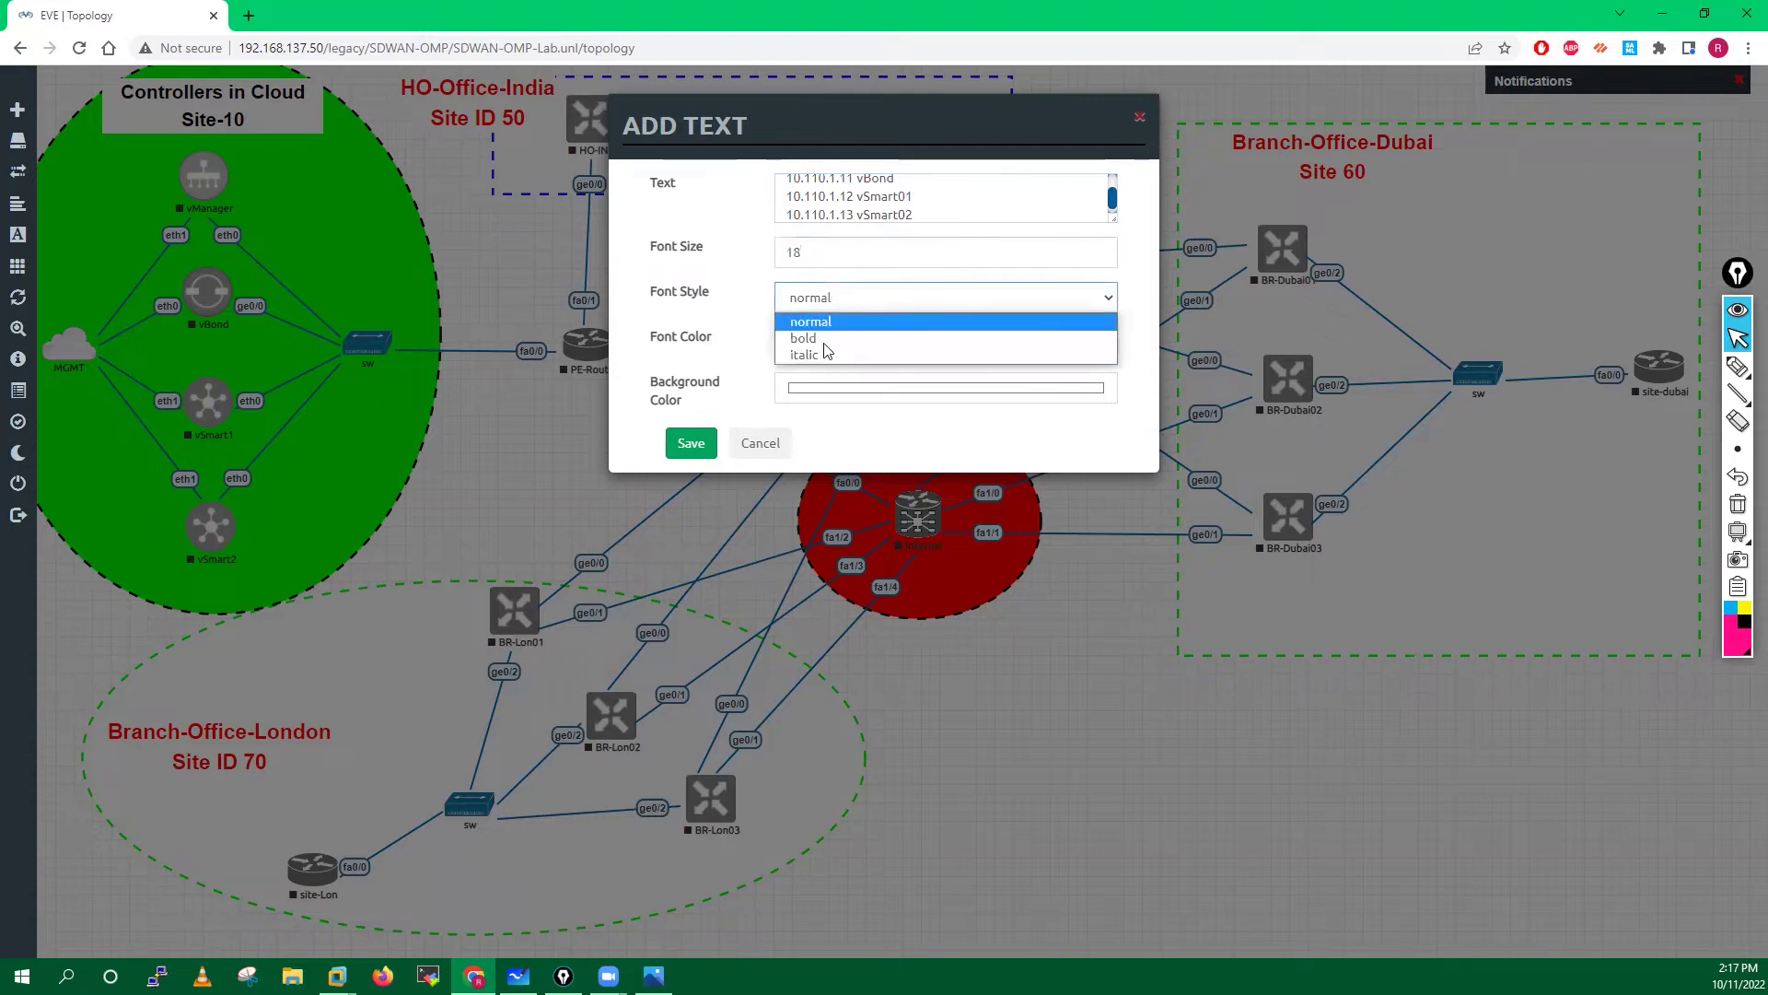
click(819, 339)
click(818, 344)
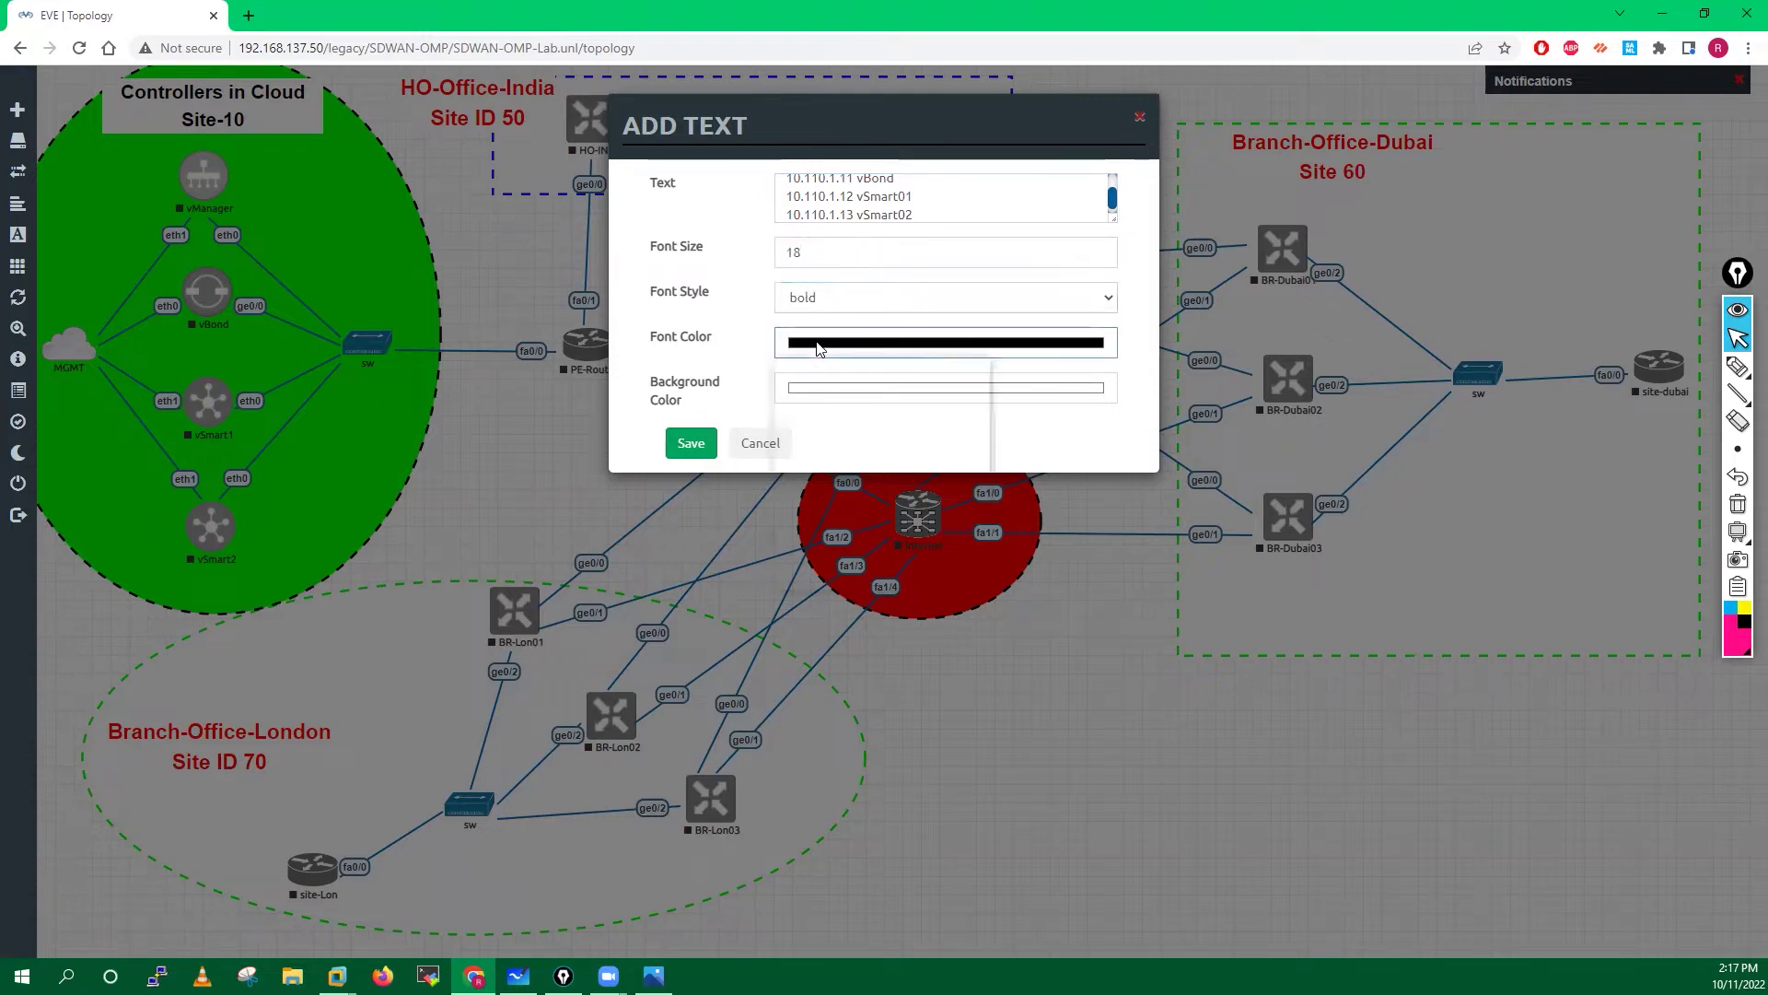
click(829, 549)
text(255)
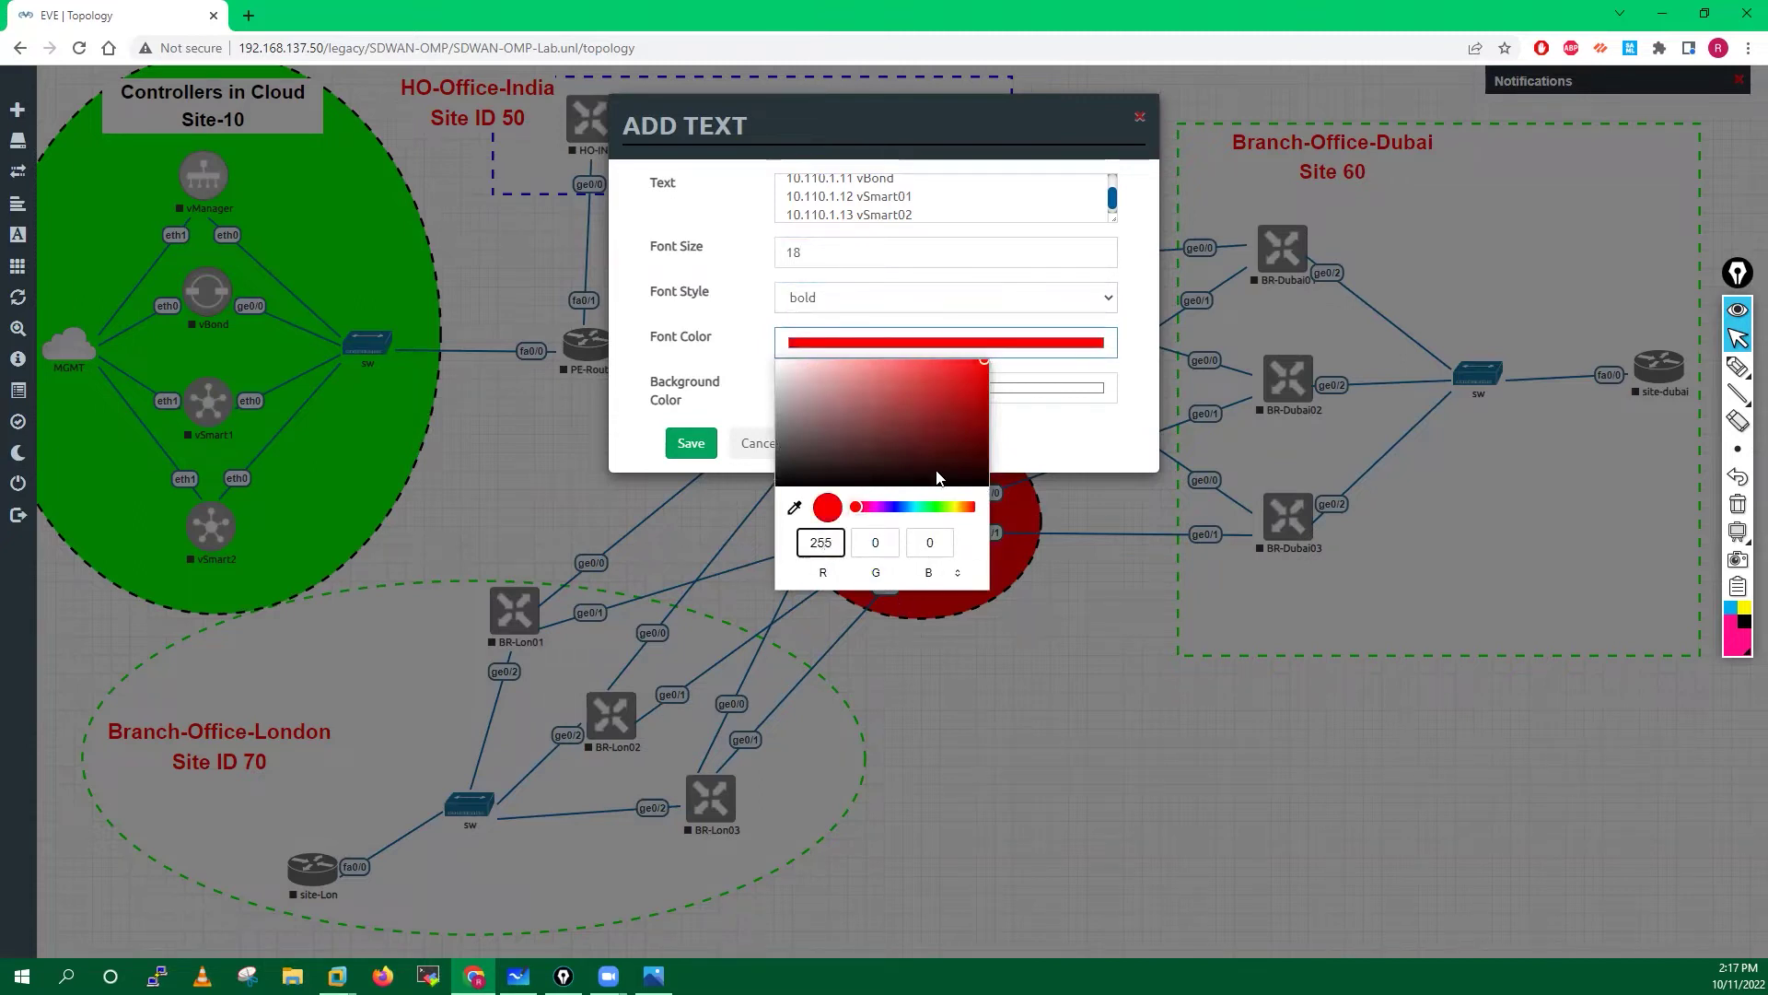
click(1057, 446)
click(691, 444)
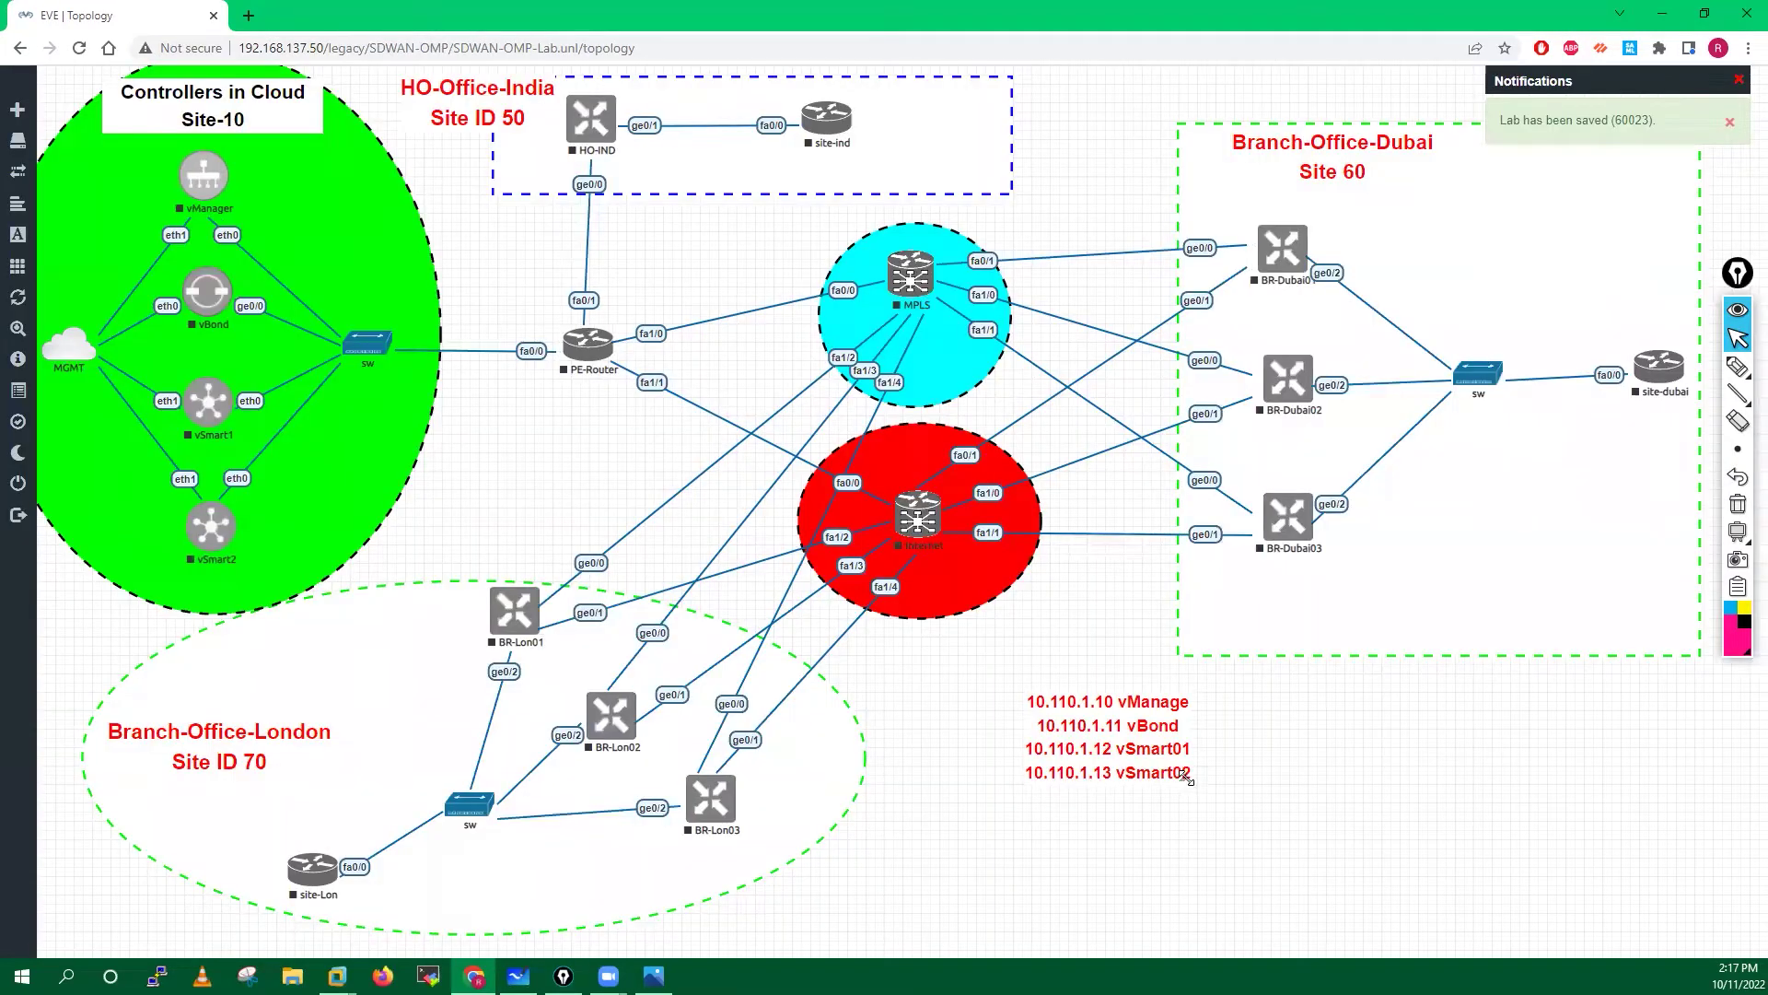
- Enlarge the controller address label on the canvas and left-align its text, saving the change
drag(1186, 778, 1292, 798)
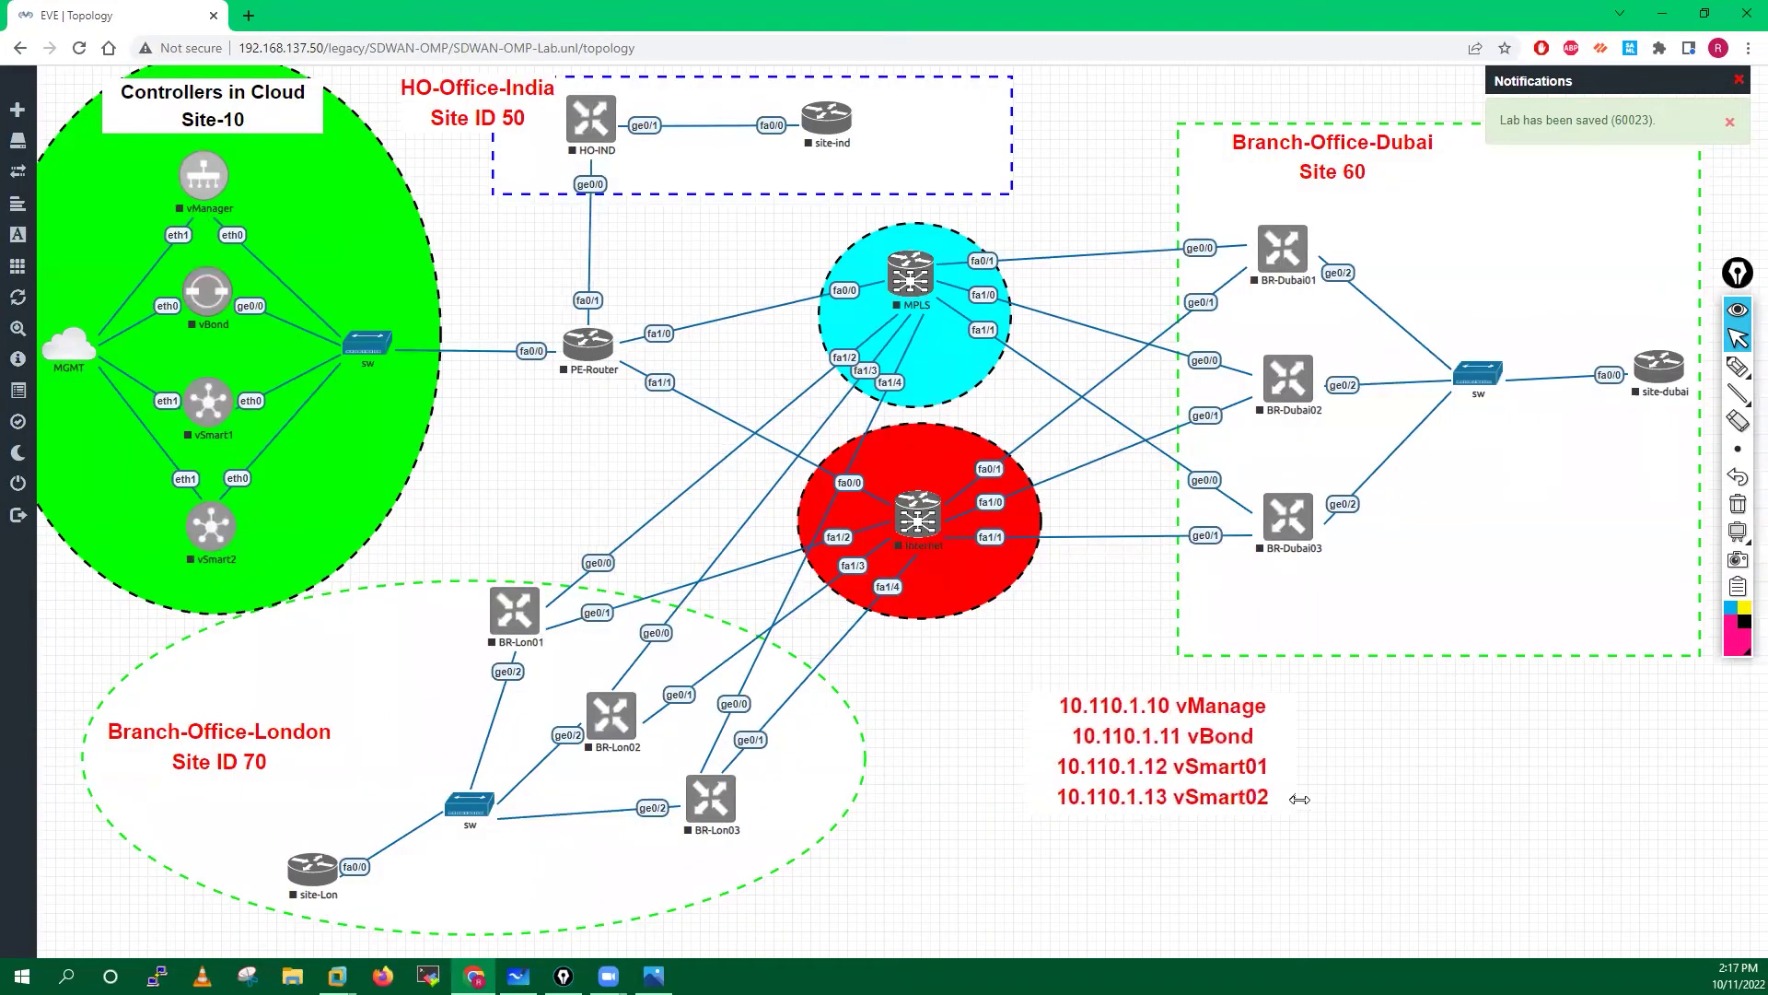
click(1124, 742)
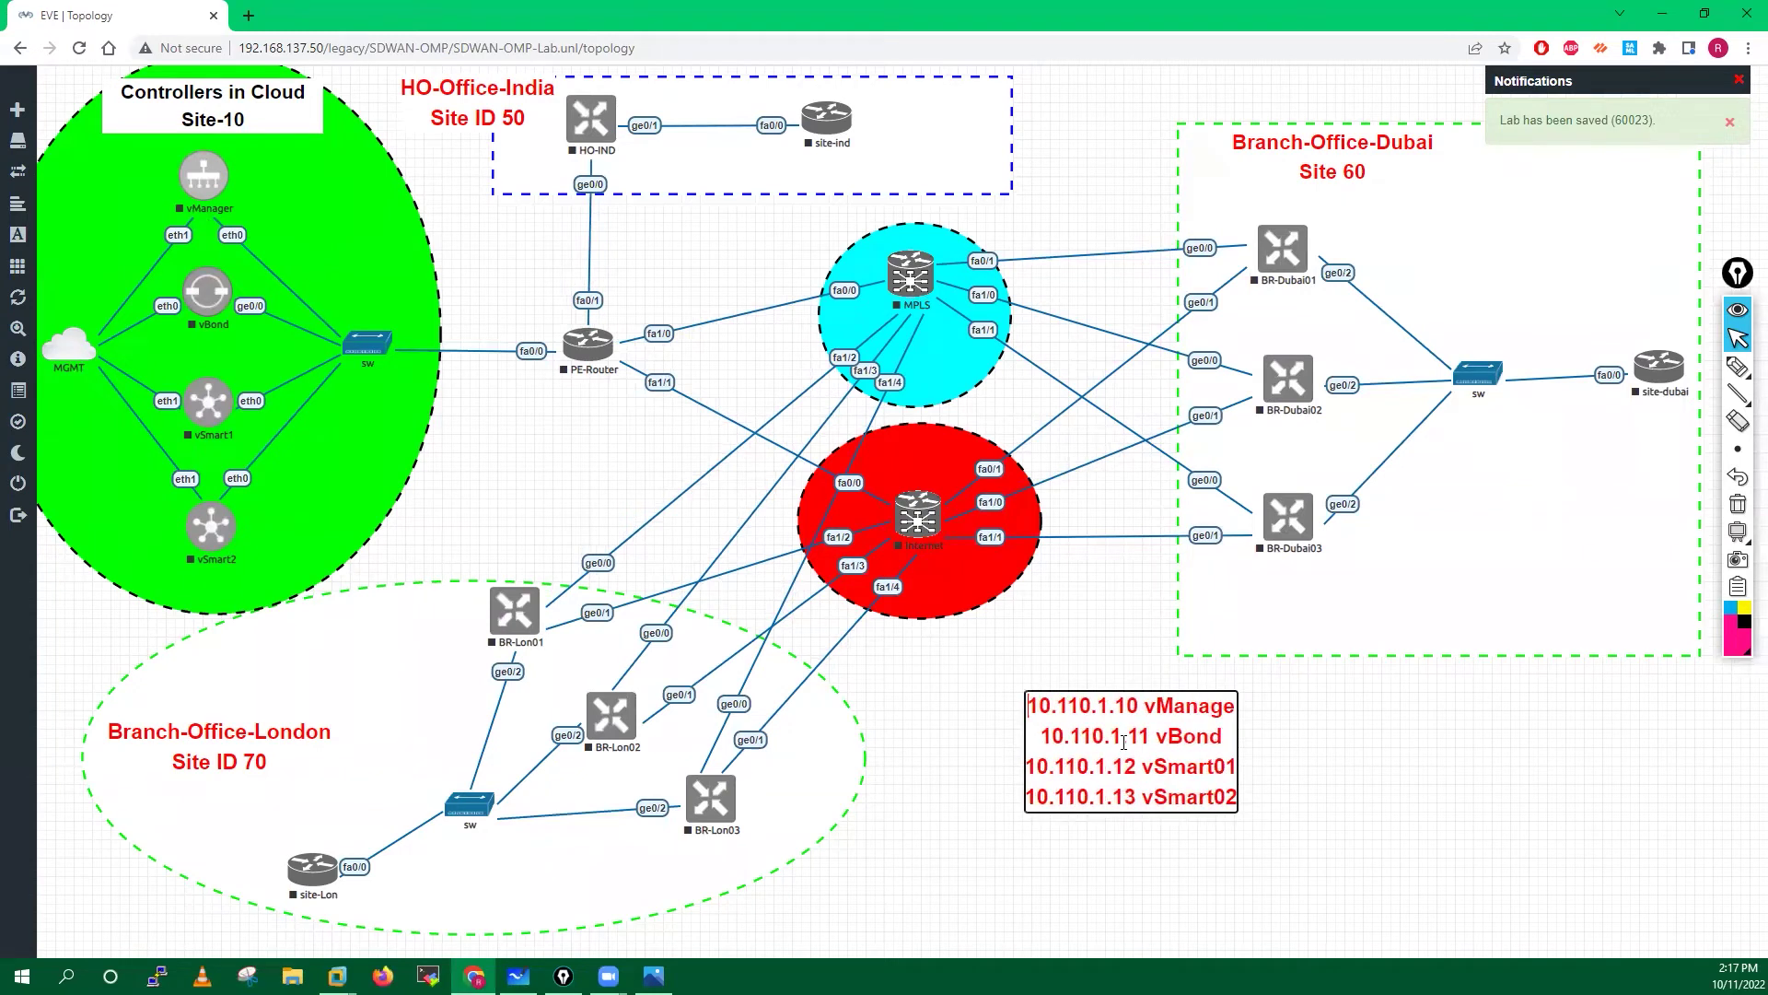
right_click(1070, 718)
click(1121, 840)
click(174, 912)
click(1352, 871)
- Move the controller address label into the green Site-10 area beside vManager, shrinking it slightly to fit
drag(1182, 769, 431, 399)
mouse_move(468, 507)
mouse_down()
mouse_move(433, 495)
mouse_move(460, 483)
mouse_move(440, 486)
mouse_up()
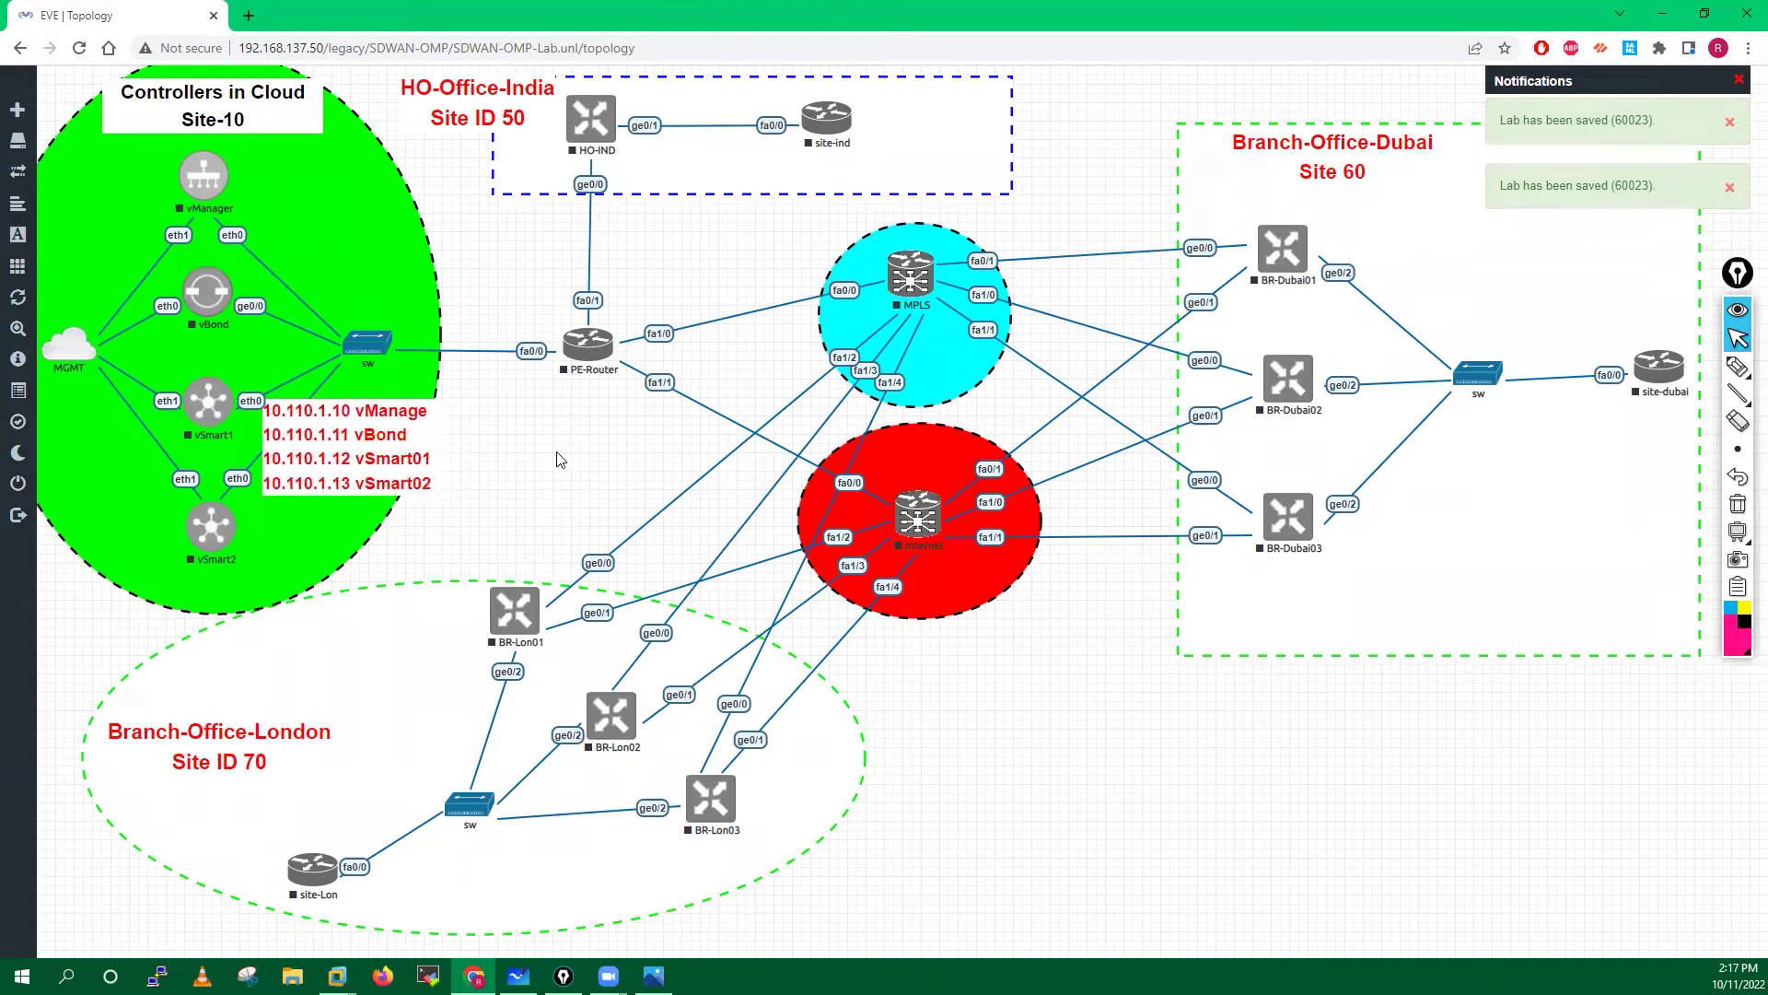
drag(299, 443, 299, 198)
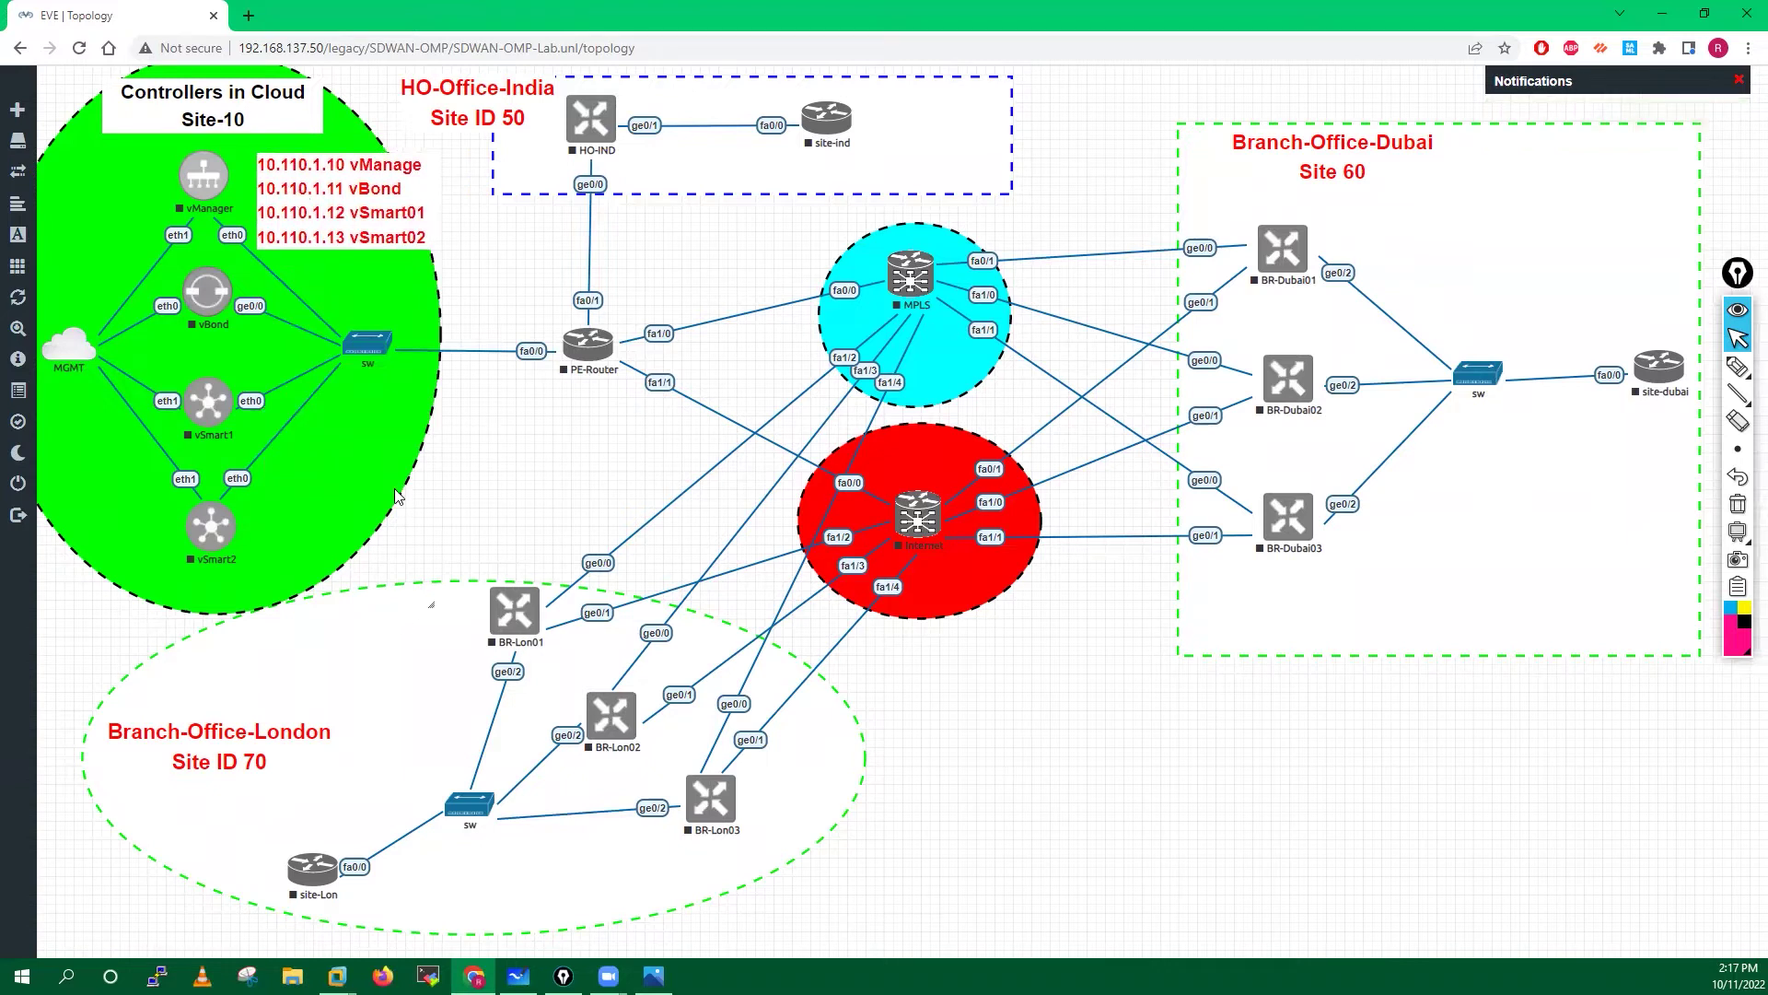
- Widen and reposition the green Site-10 ellipse, and move the controller address label below the switch inside it
mouse_move(429, 605)
mouse_down()
mouse_move(402, 553)
mouse_move(429, 579)
mouse_move(555, 558)
mouse_move(525, 580)
mouse_move(455, 584)
mouse_up()
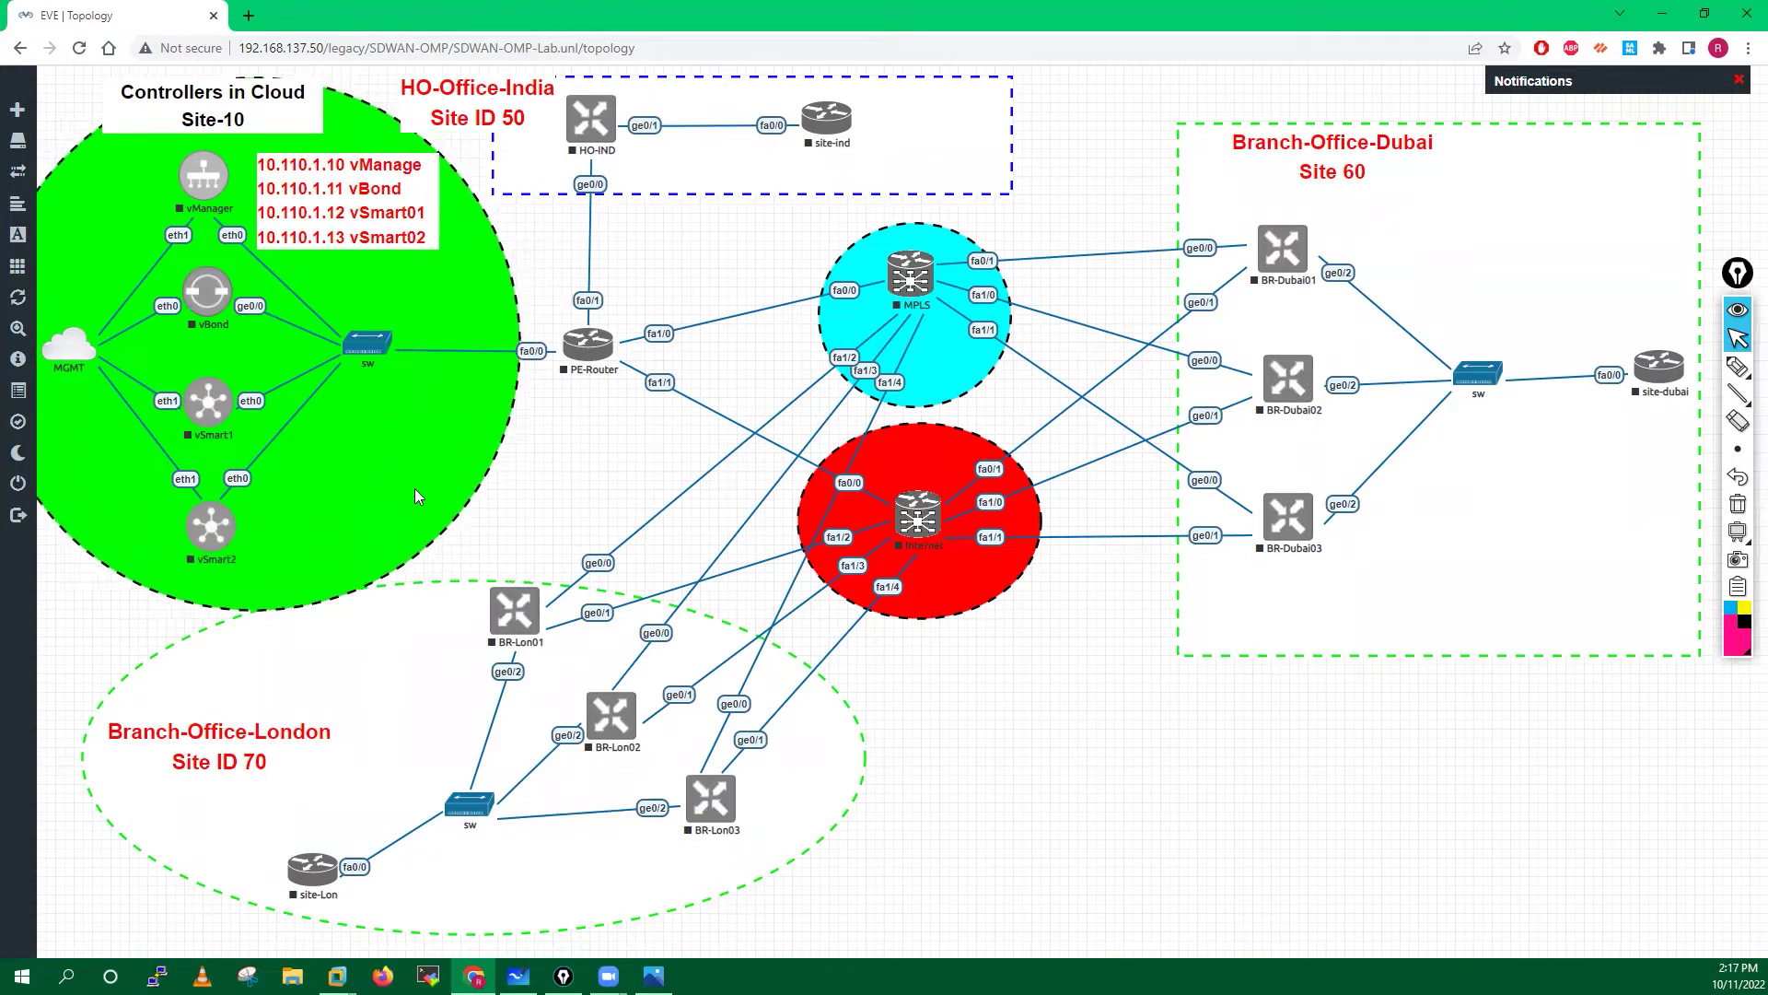
drag(367, 478, 385, 481)
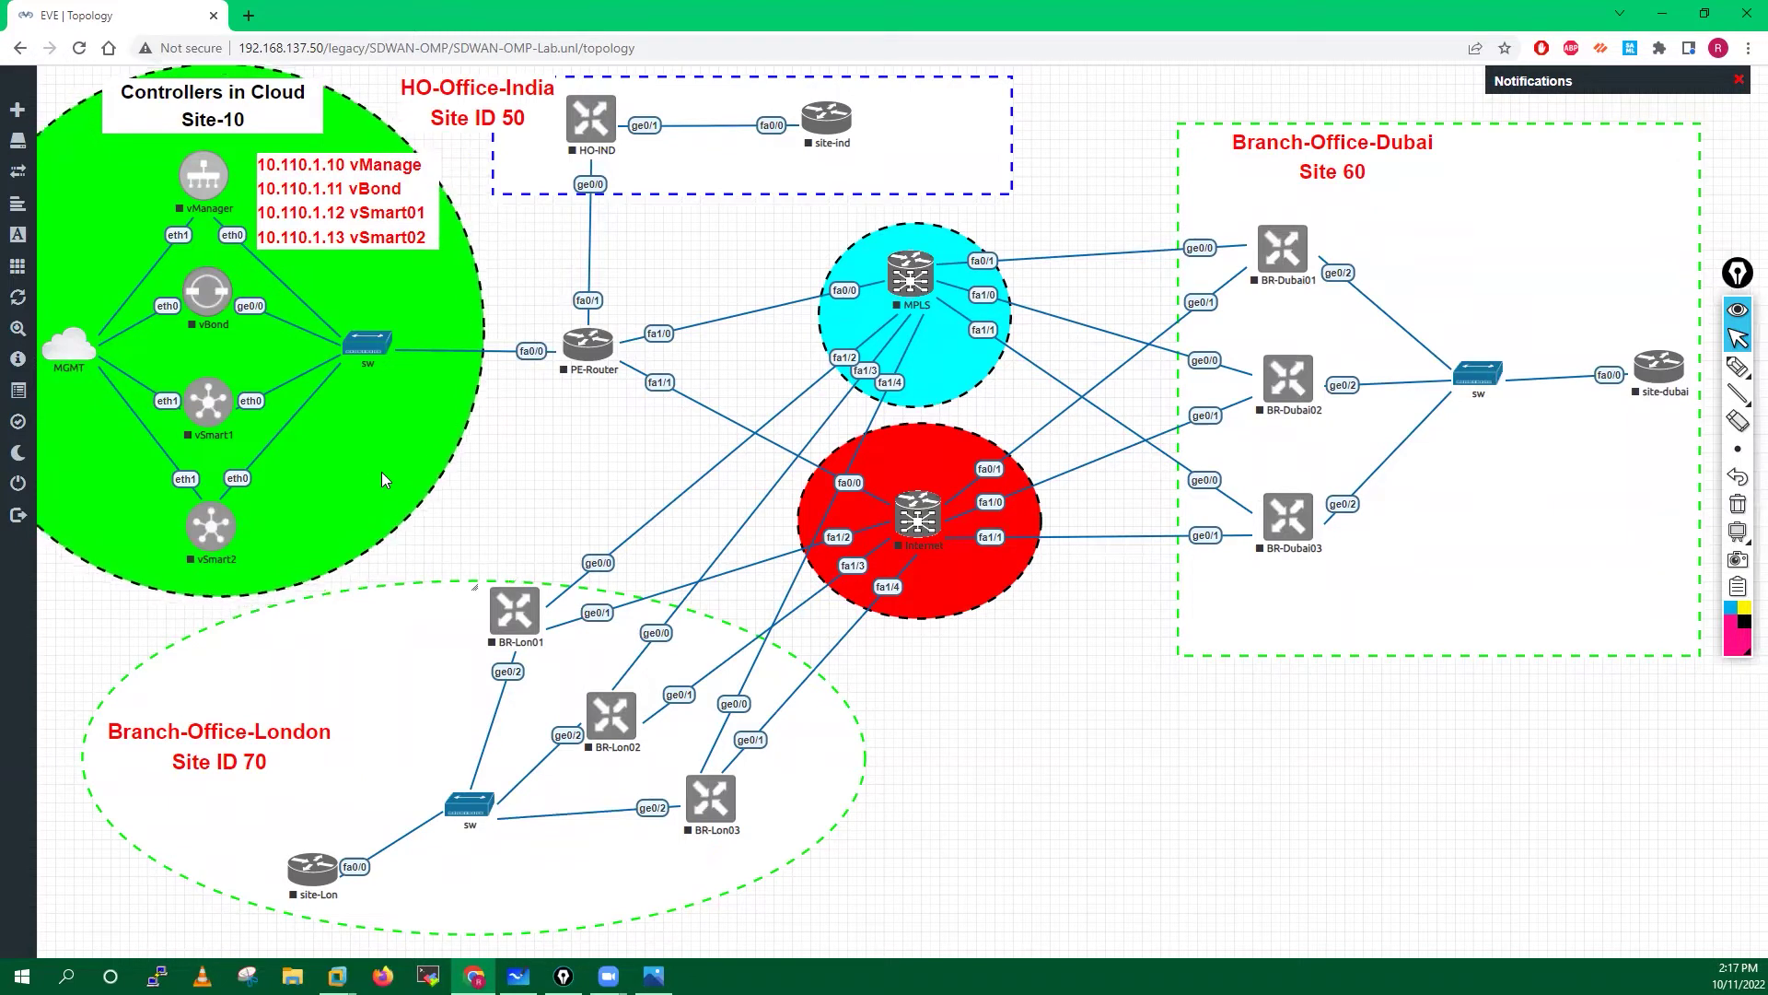
drag(345, 184, 392, 442)
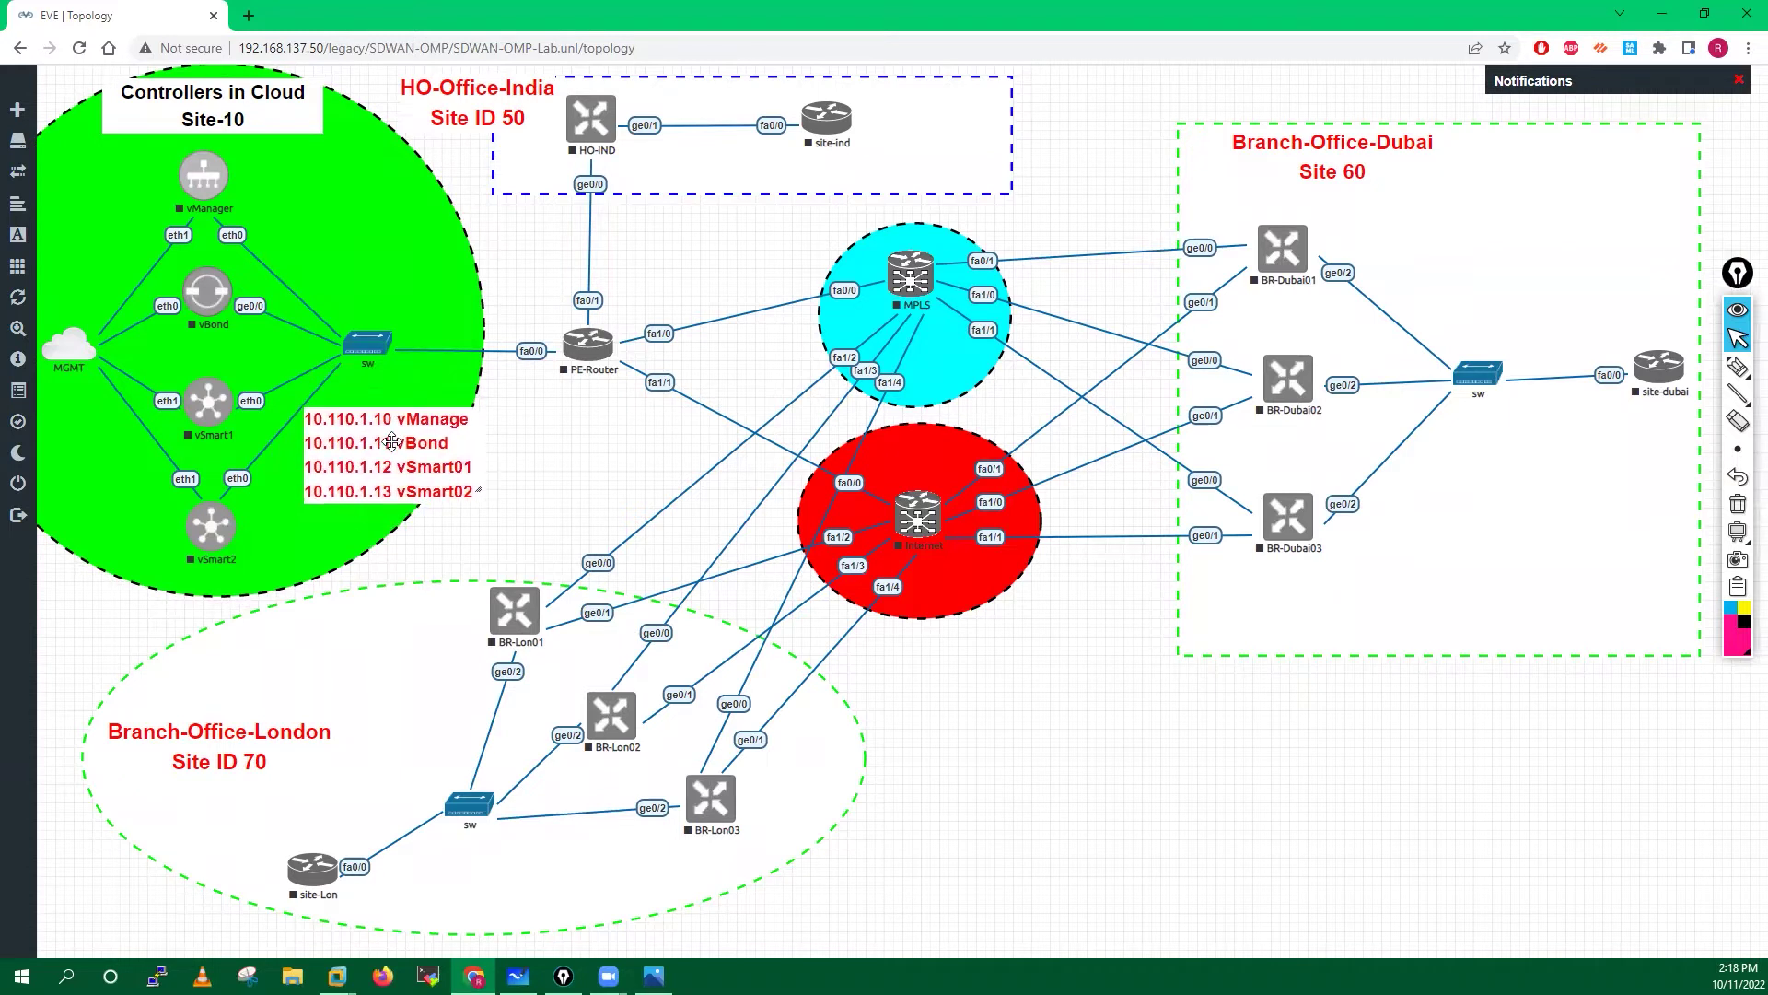
- Start a second text label with the lines "Sys-IP 99.99.99.10 vManage" and "Sys-IP 99.99.99.11 vBond"
right_click(1055, 767)
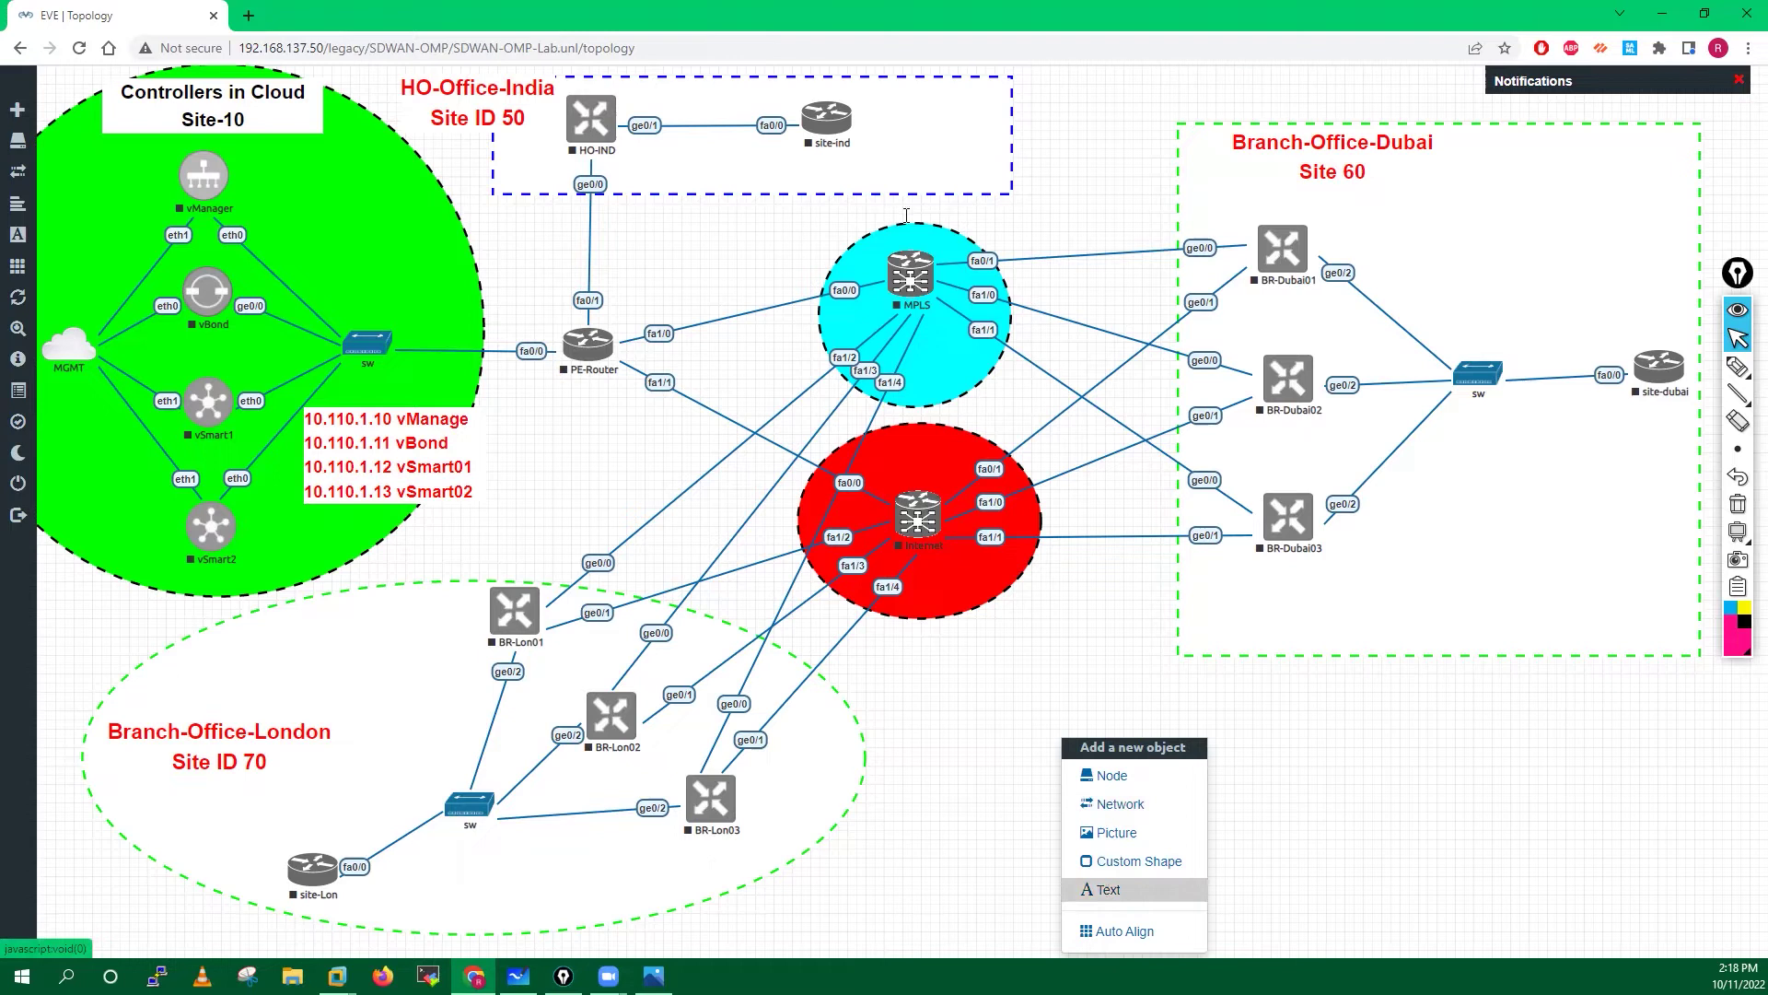
click(1101, 889)
text(SYs)
key(BackSpace)
key(BackSpace)
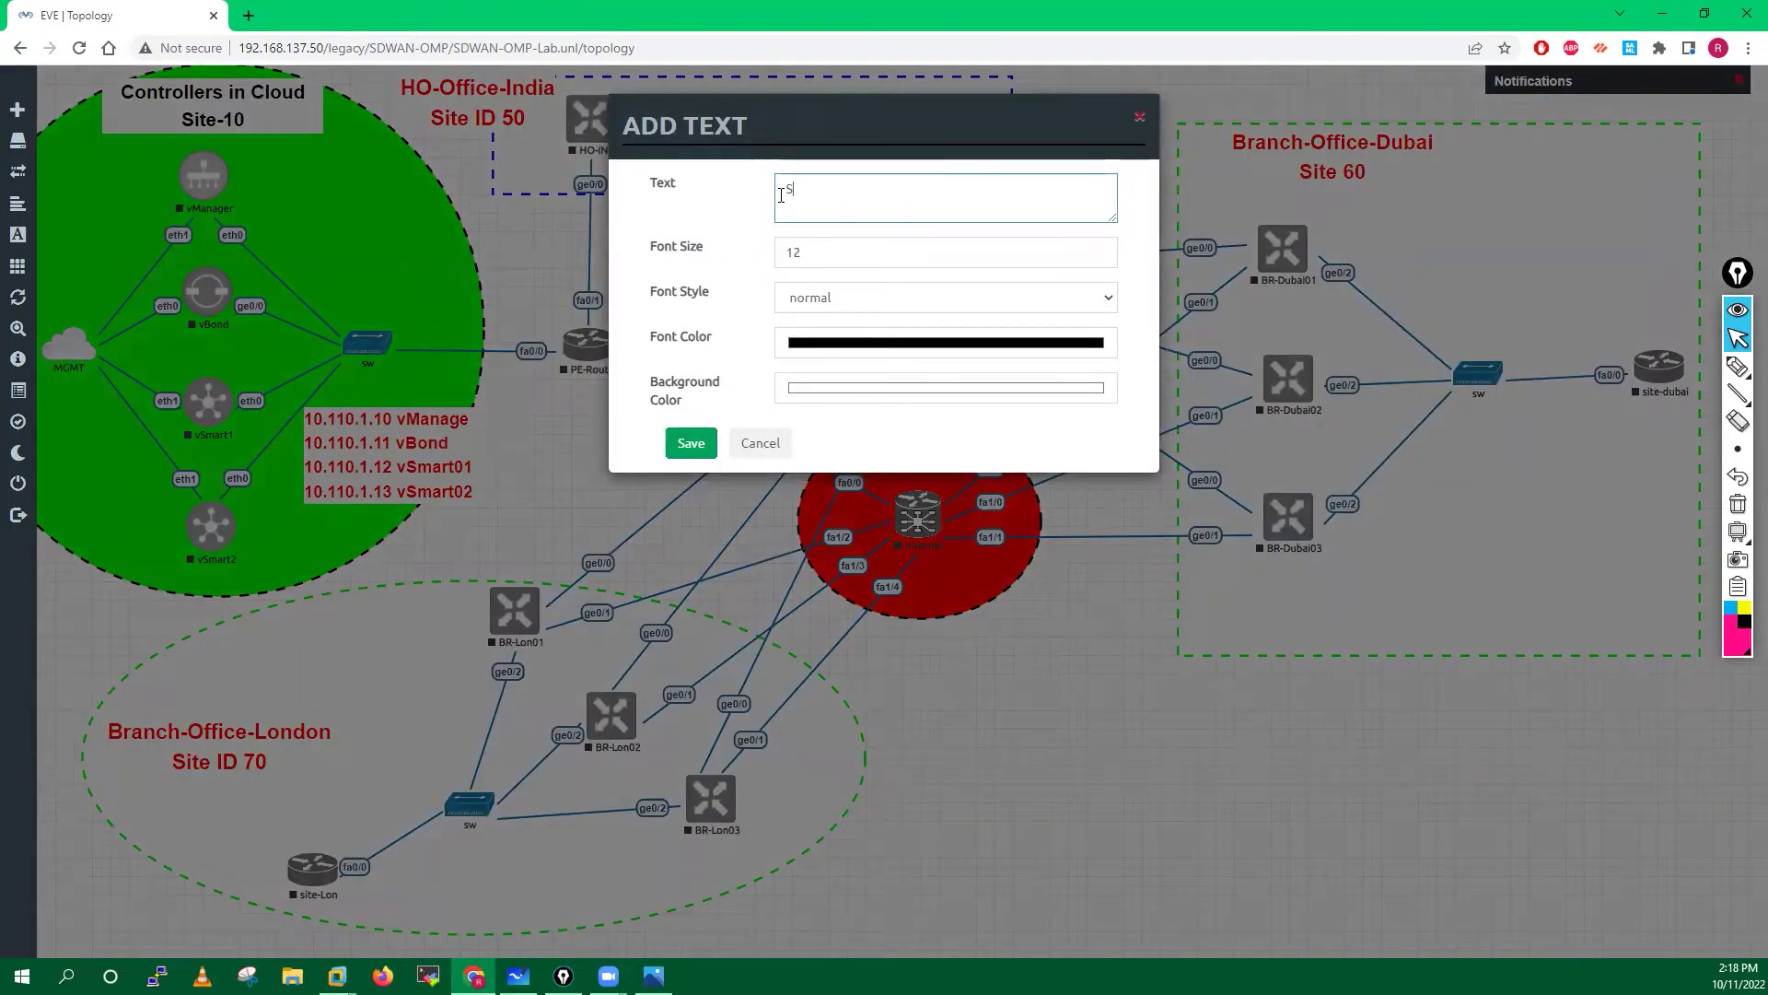
text(ys-IP 99.99.99.10 vManaegeSystIP 99.99.99.)
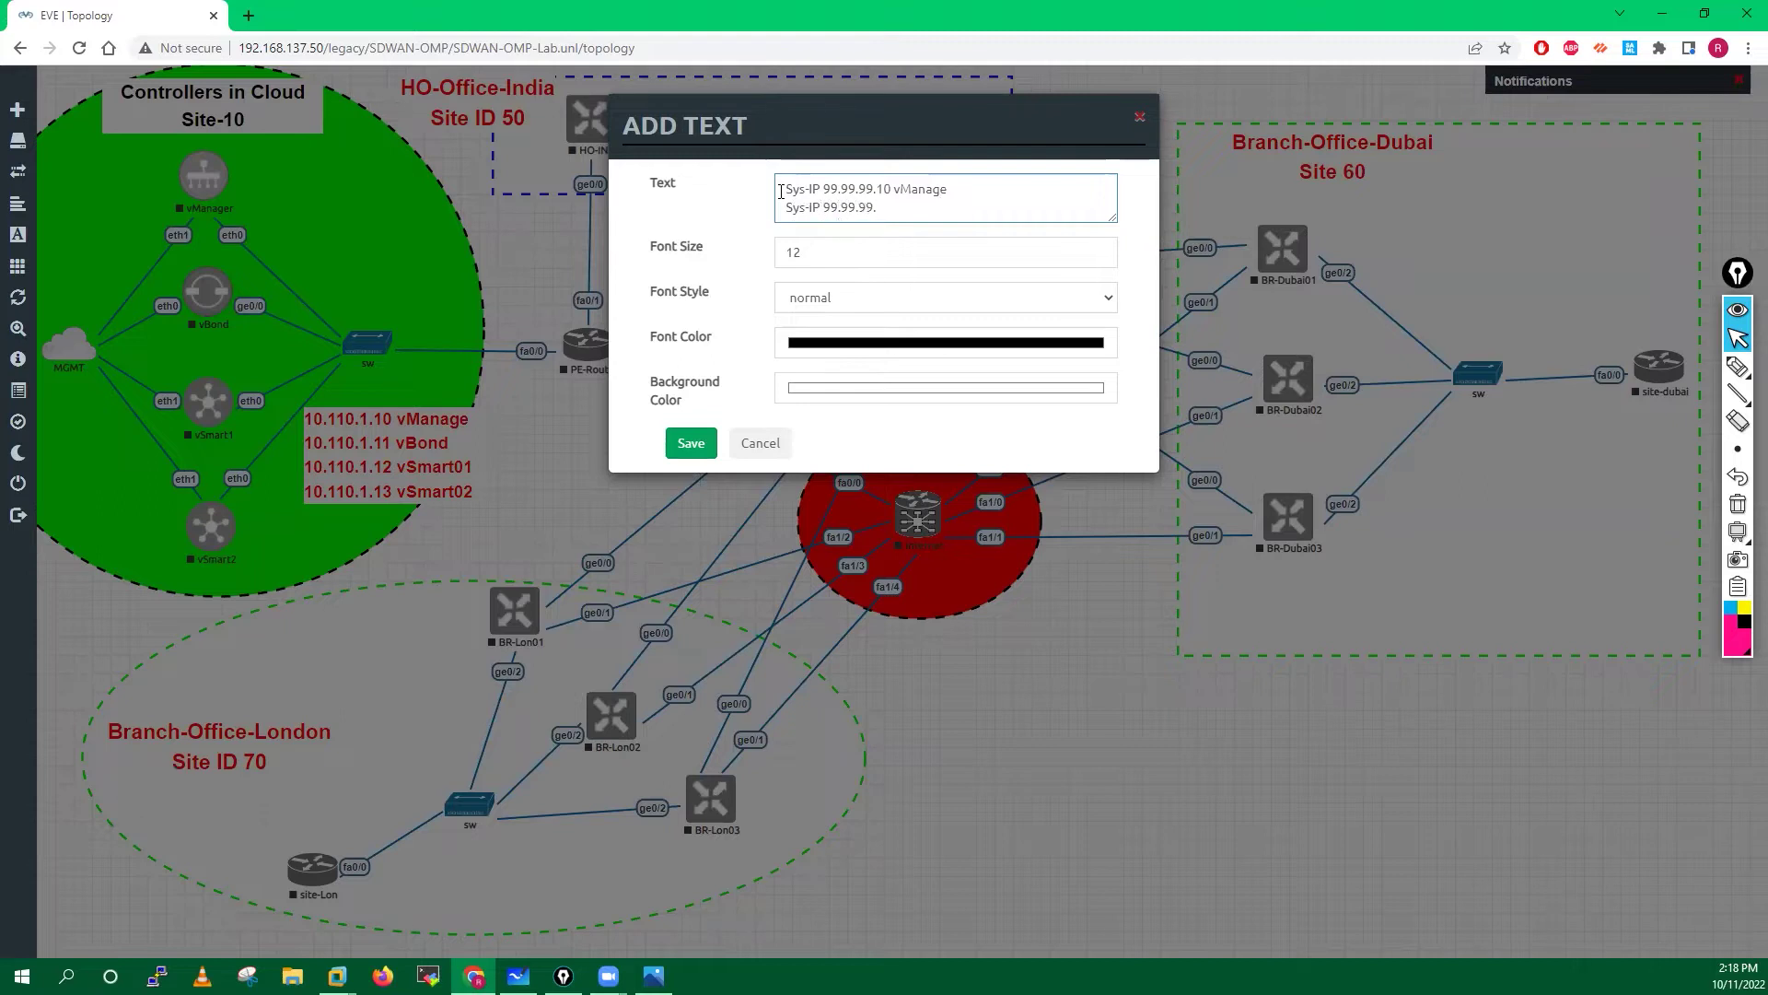
text(11 vBond)
- Duplicate the two Sys-IP lines below the existing ones in the label text
drag(781, 189, 947, 206)
key(ctrl+c)
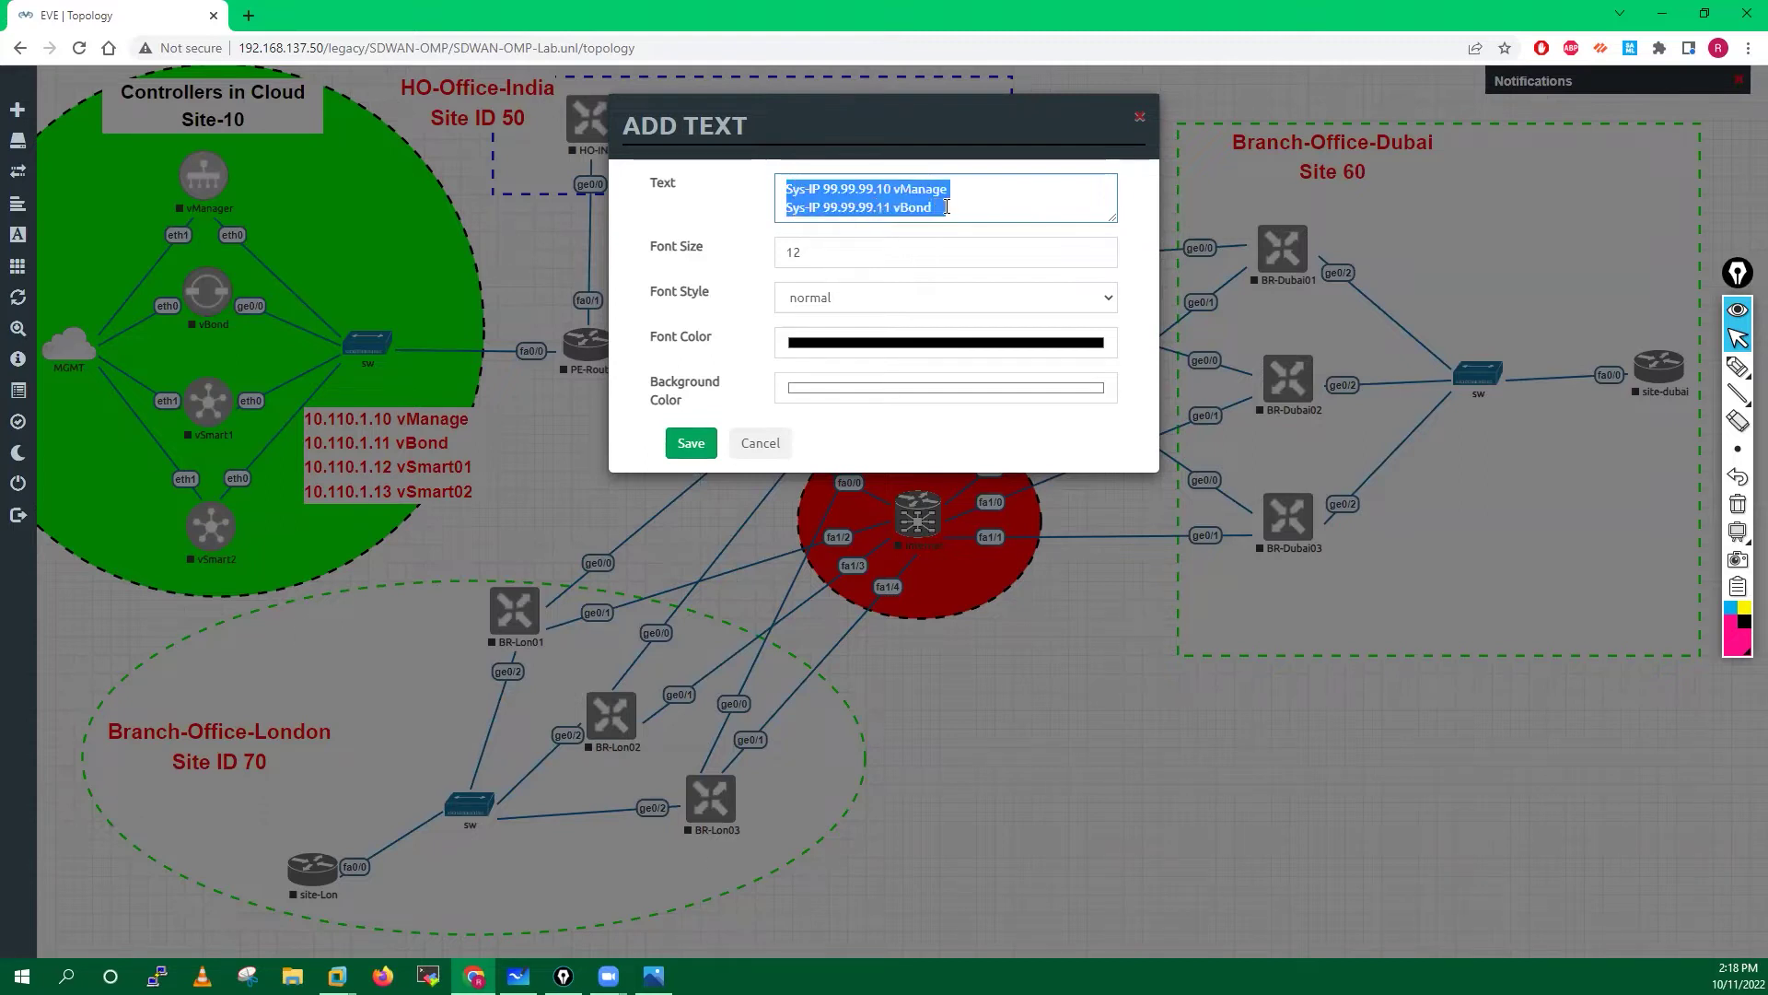
click(941, 207)
key(Return)
key(ctrl+v)
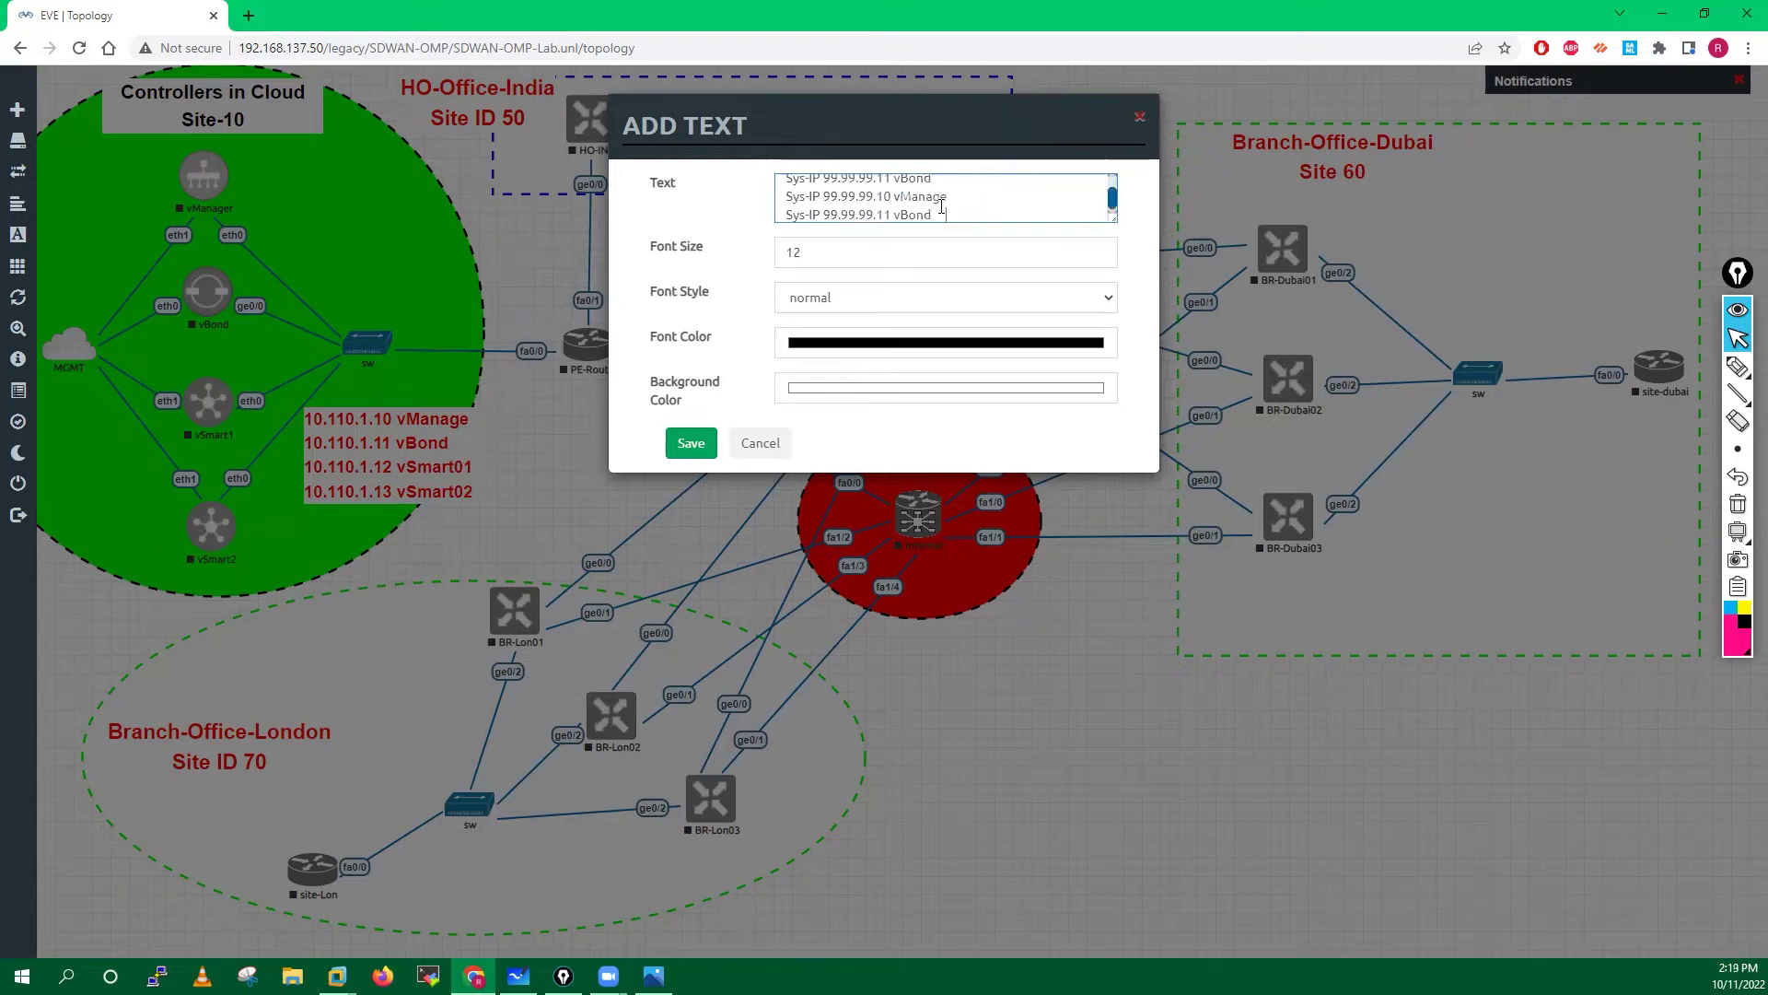
- Edit the duplicated lines to read "Sys-IP 99.99.99.12 vSmart01" and "Sys-IP 99.99.99.13 vSmart02"
key(BackSpace)
key(BackSpace)
key(BackSpace)
key(BackSpace)
key(BackSpace)
key(BackSpace)
key(BackSpace)
key(BackSpace)
key(BackSpace)
text(2 vSmart)
key(BackSpace)
key(BackSpace)
key(BackSpace)
text(mart)
key(BackSpace)
key(BackSpace)
key(BackSpace)
key(BackSpace)
key(BackSpace)
text(3 )
text(vSma)
text(rt02)
text(01)
- Make the Sys-IP label bold with red font color (255, 0, 0) and save it
click(822, 296)
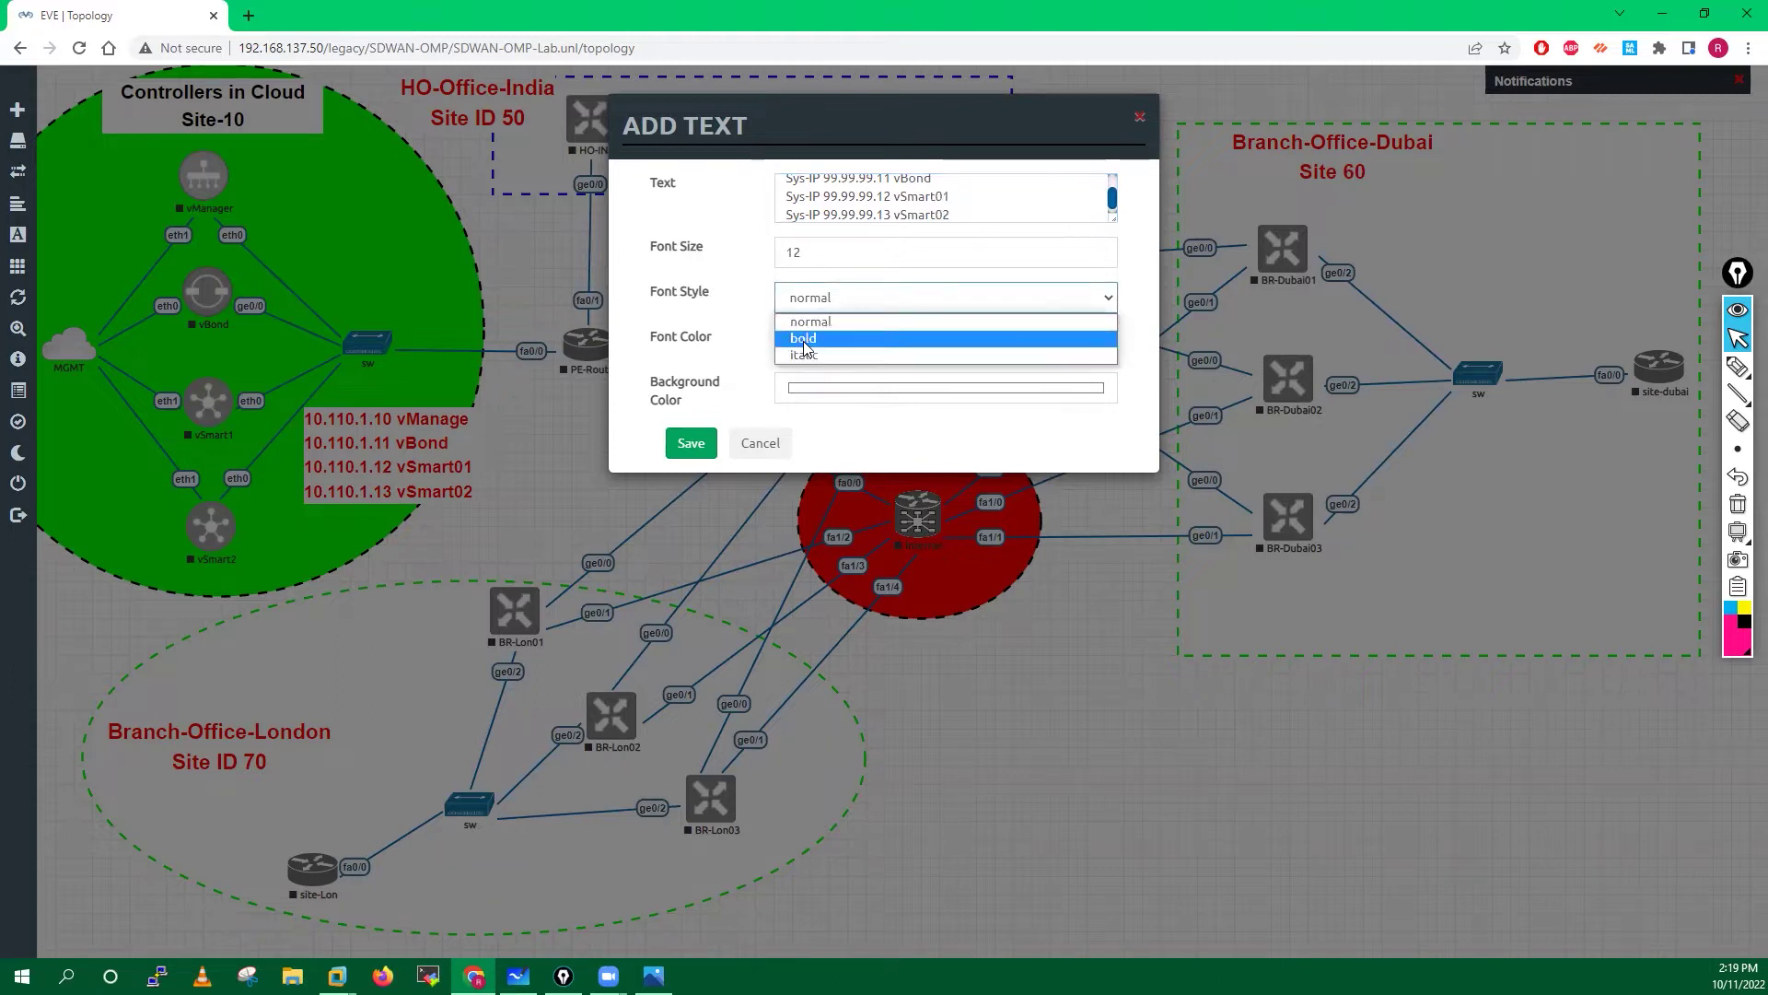
click(804, 339)
click(810, 349)
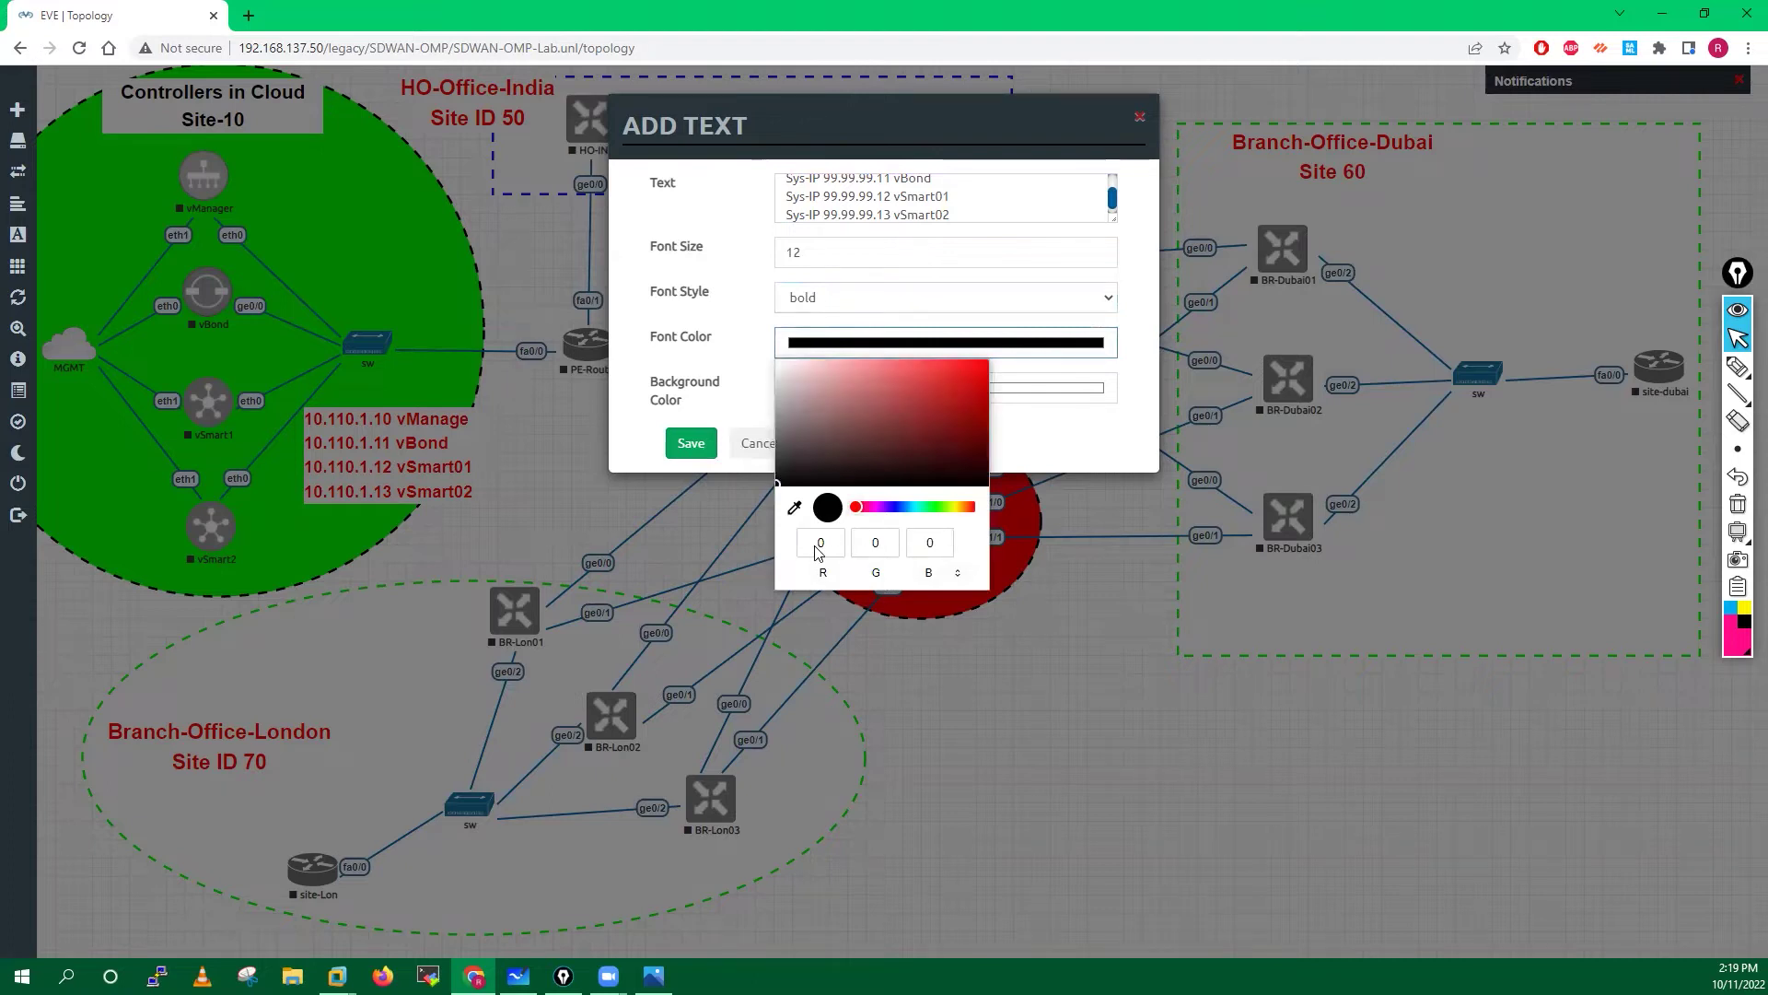
double_click(817, 549)
text(255)
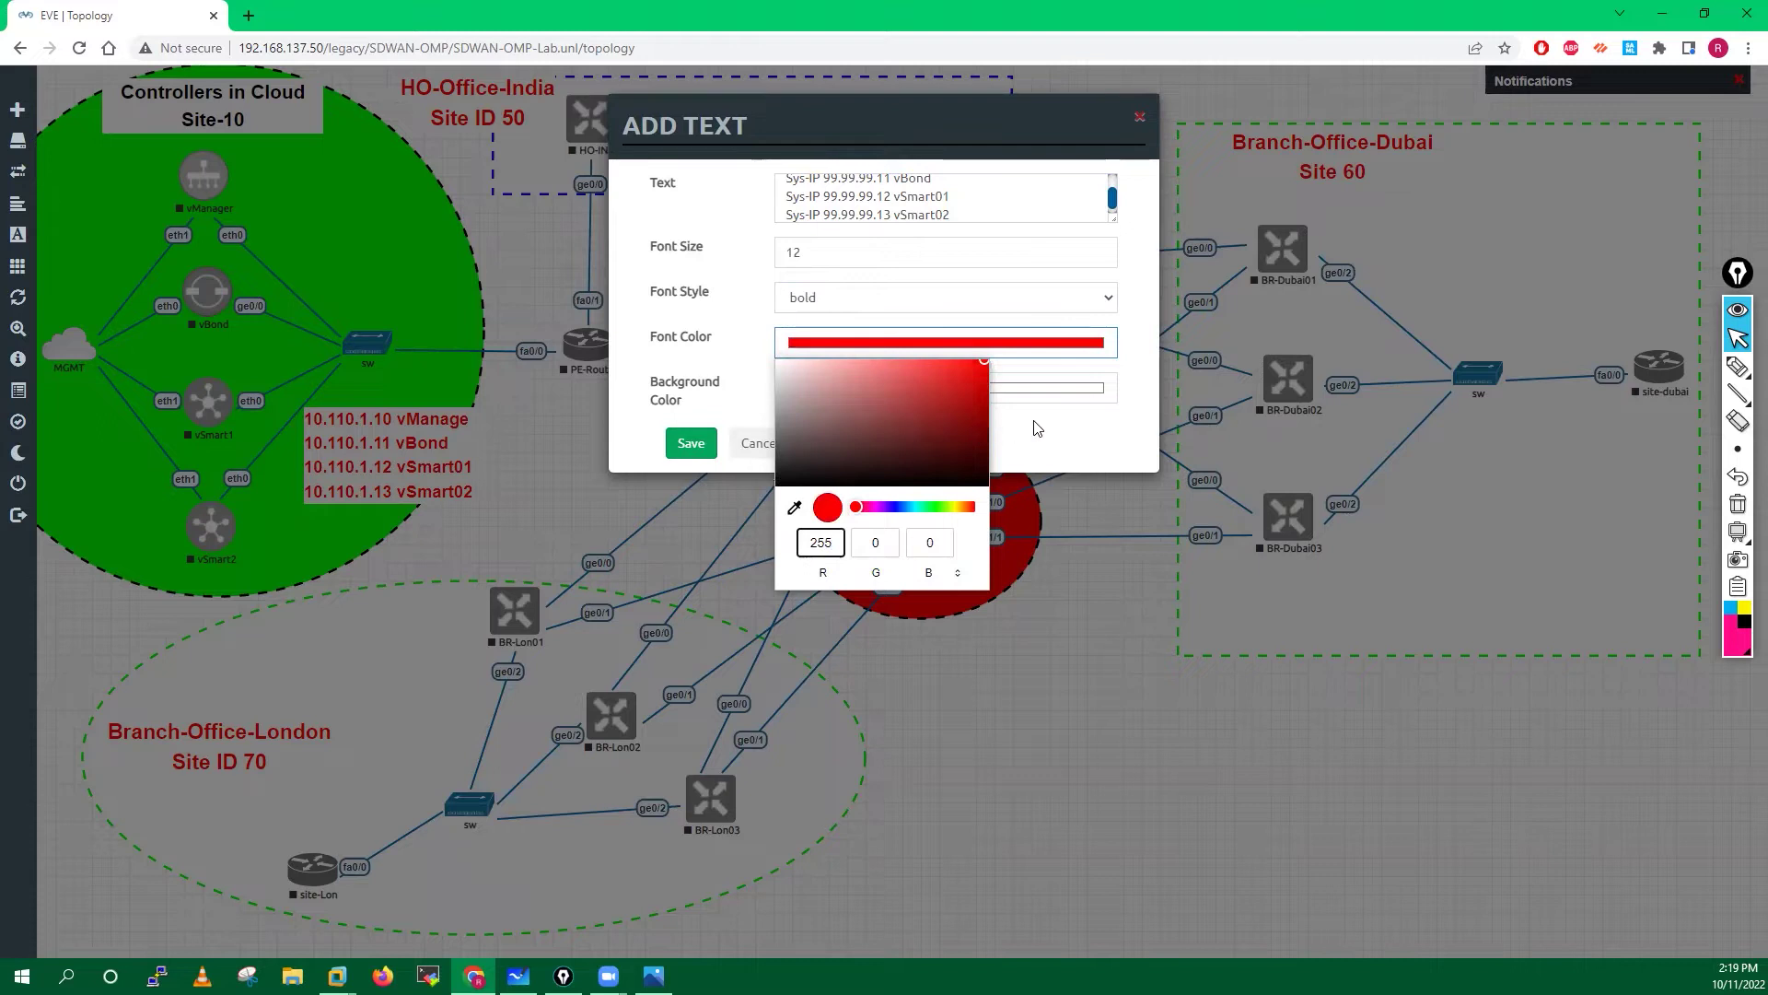
click(1038, 428)
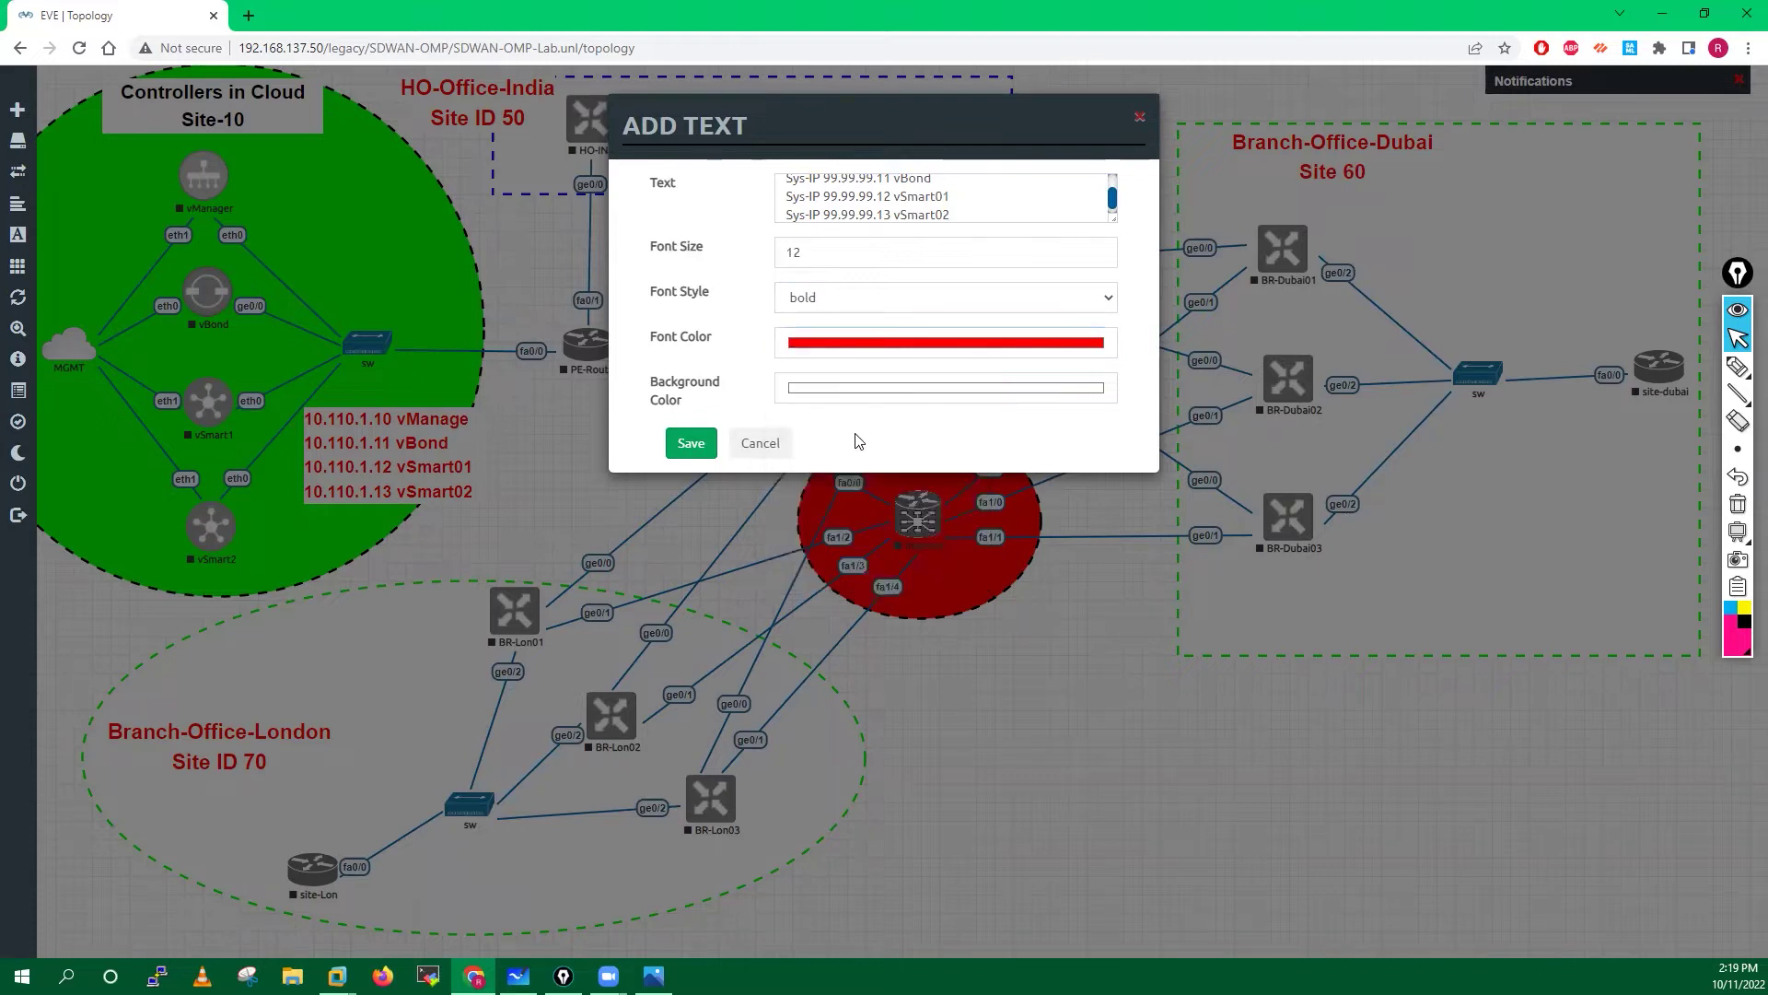
click(692, 443)
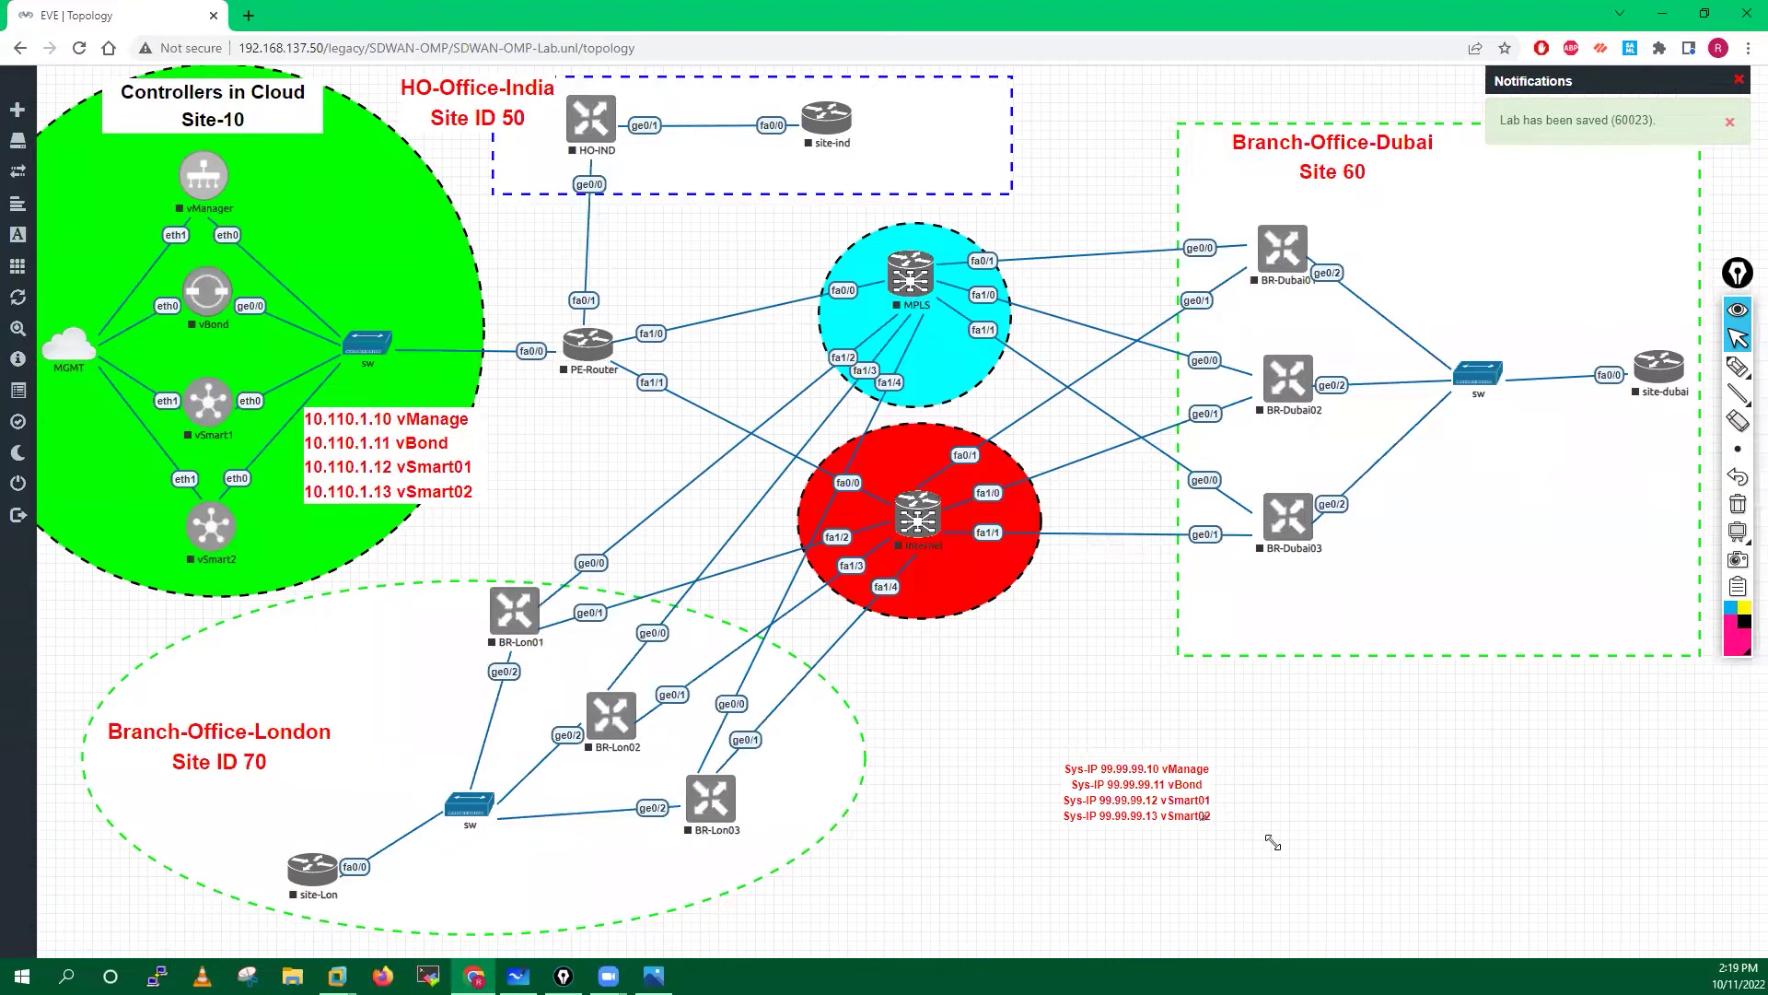
- Enlarge the Sys-IP label on the canvas and left-align its text, saving the change
mouse_move(1280, 831)
mouse_down()
mouse_move(1341, 840)
mouse_move(1280, 836)
mouse_up()
right_click(1248, 861)
click(1239, 907)
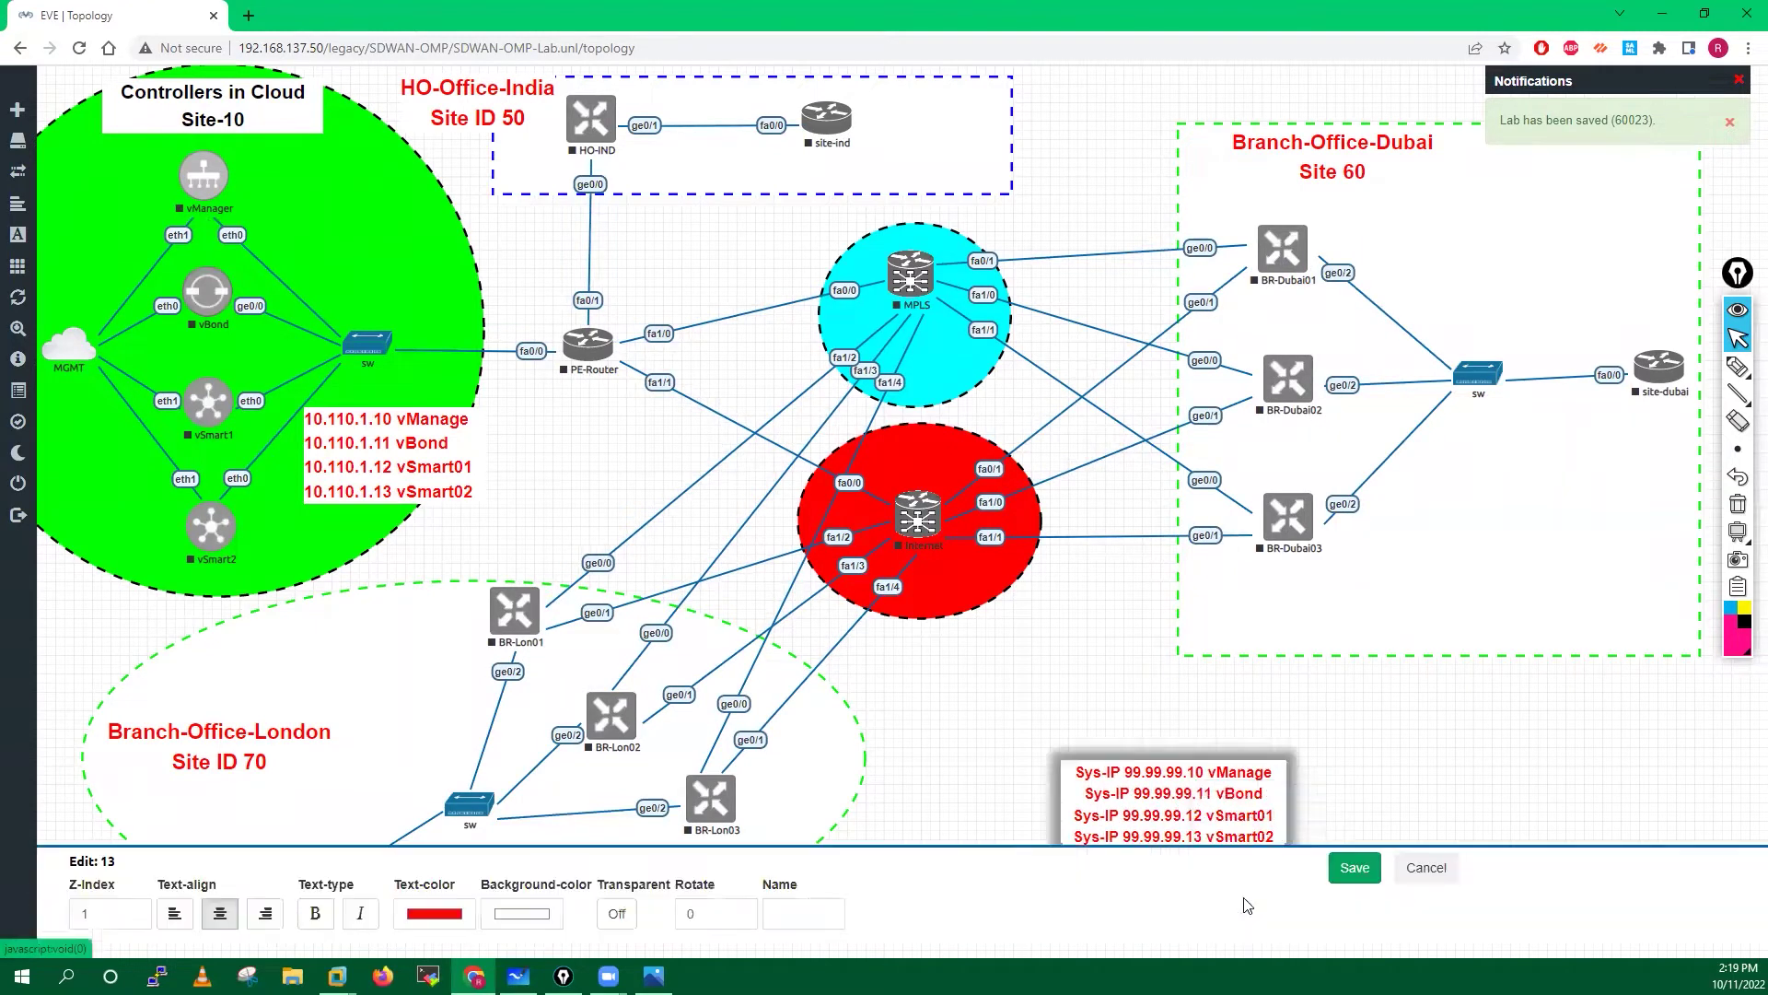
click(175, 915)
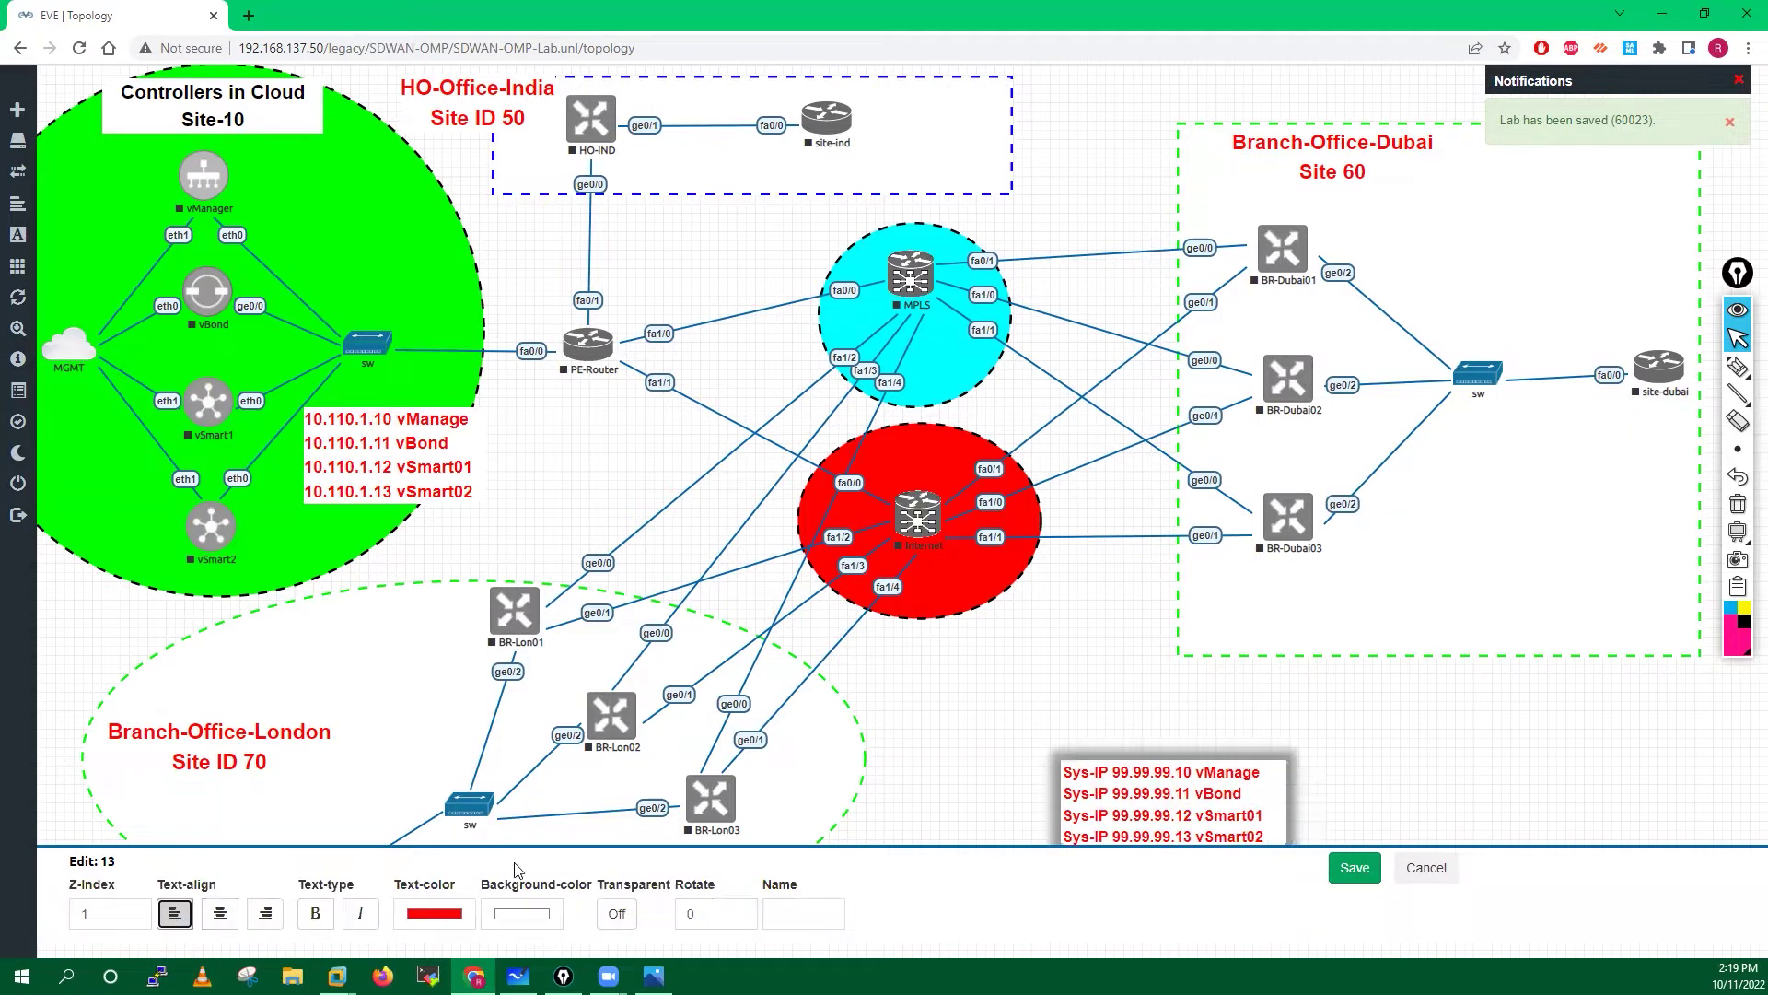
click(1343, 869)
- Place the Sys-IP label beside the vSmart nodes in the green area and move the 10.110.1.x label up beside vManager
drag(1160, 817, 390, 582)
drag(374, 436, 333, 194)
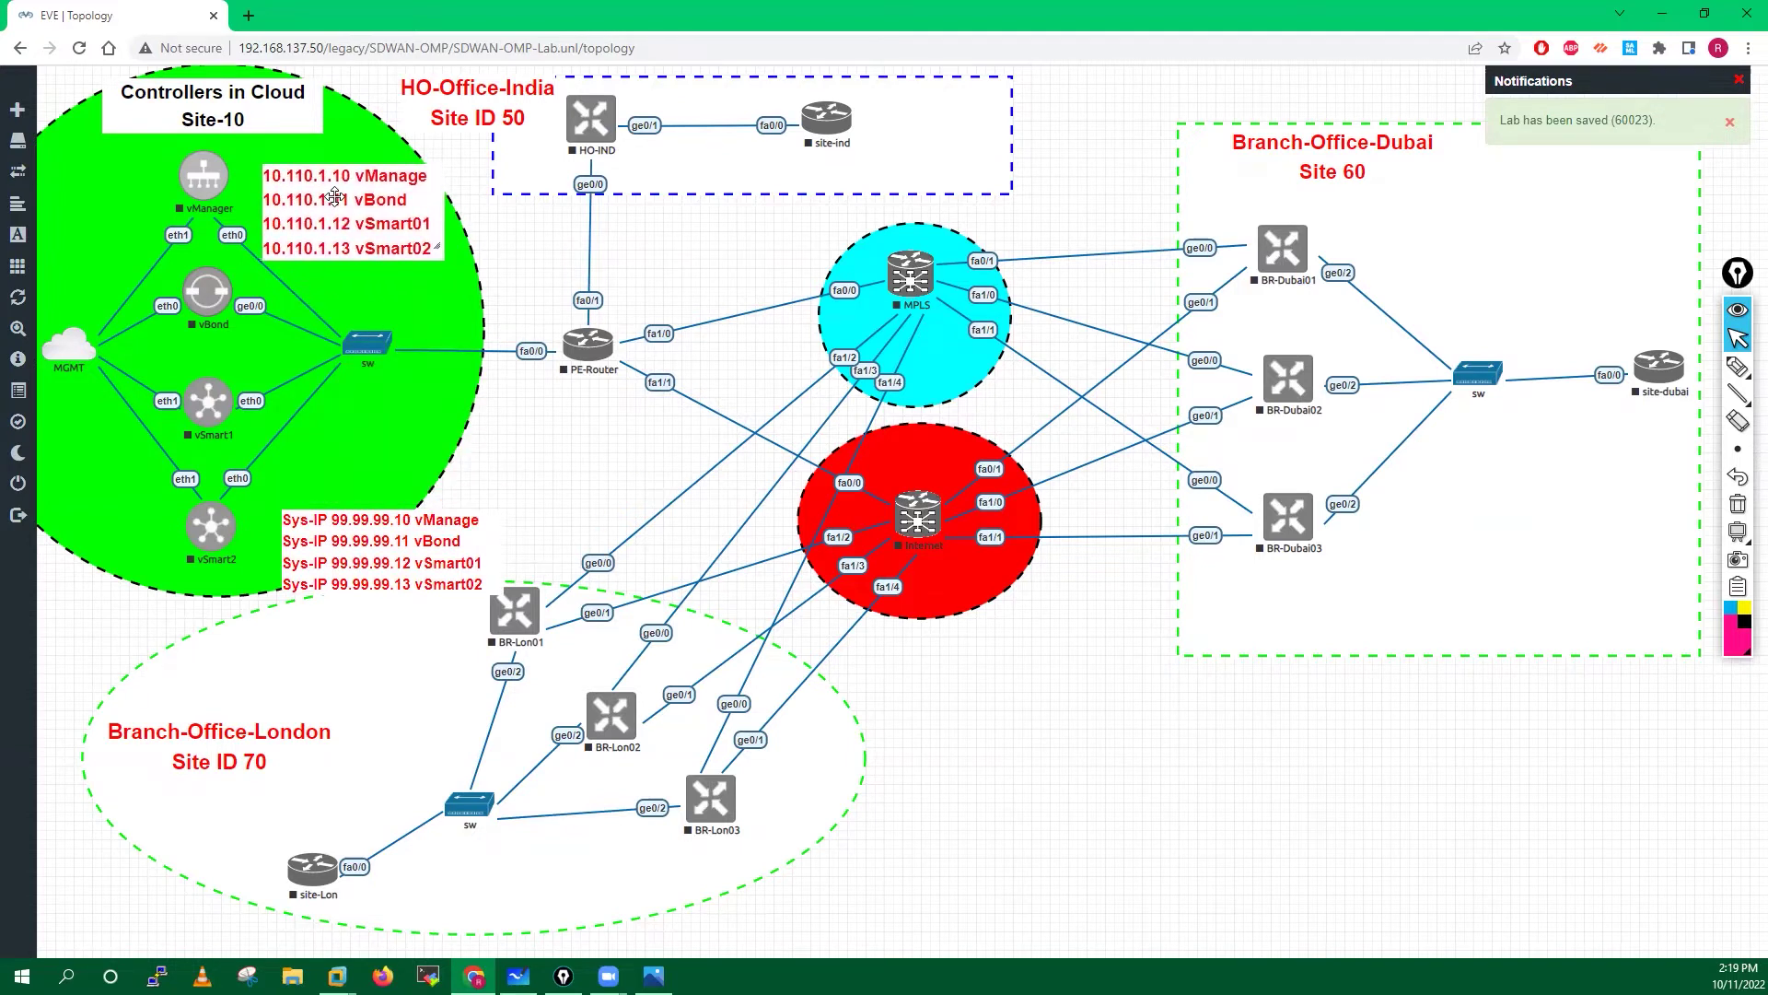
drag(343, 537, 329, 446)
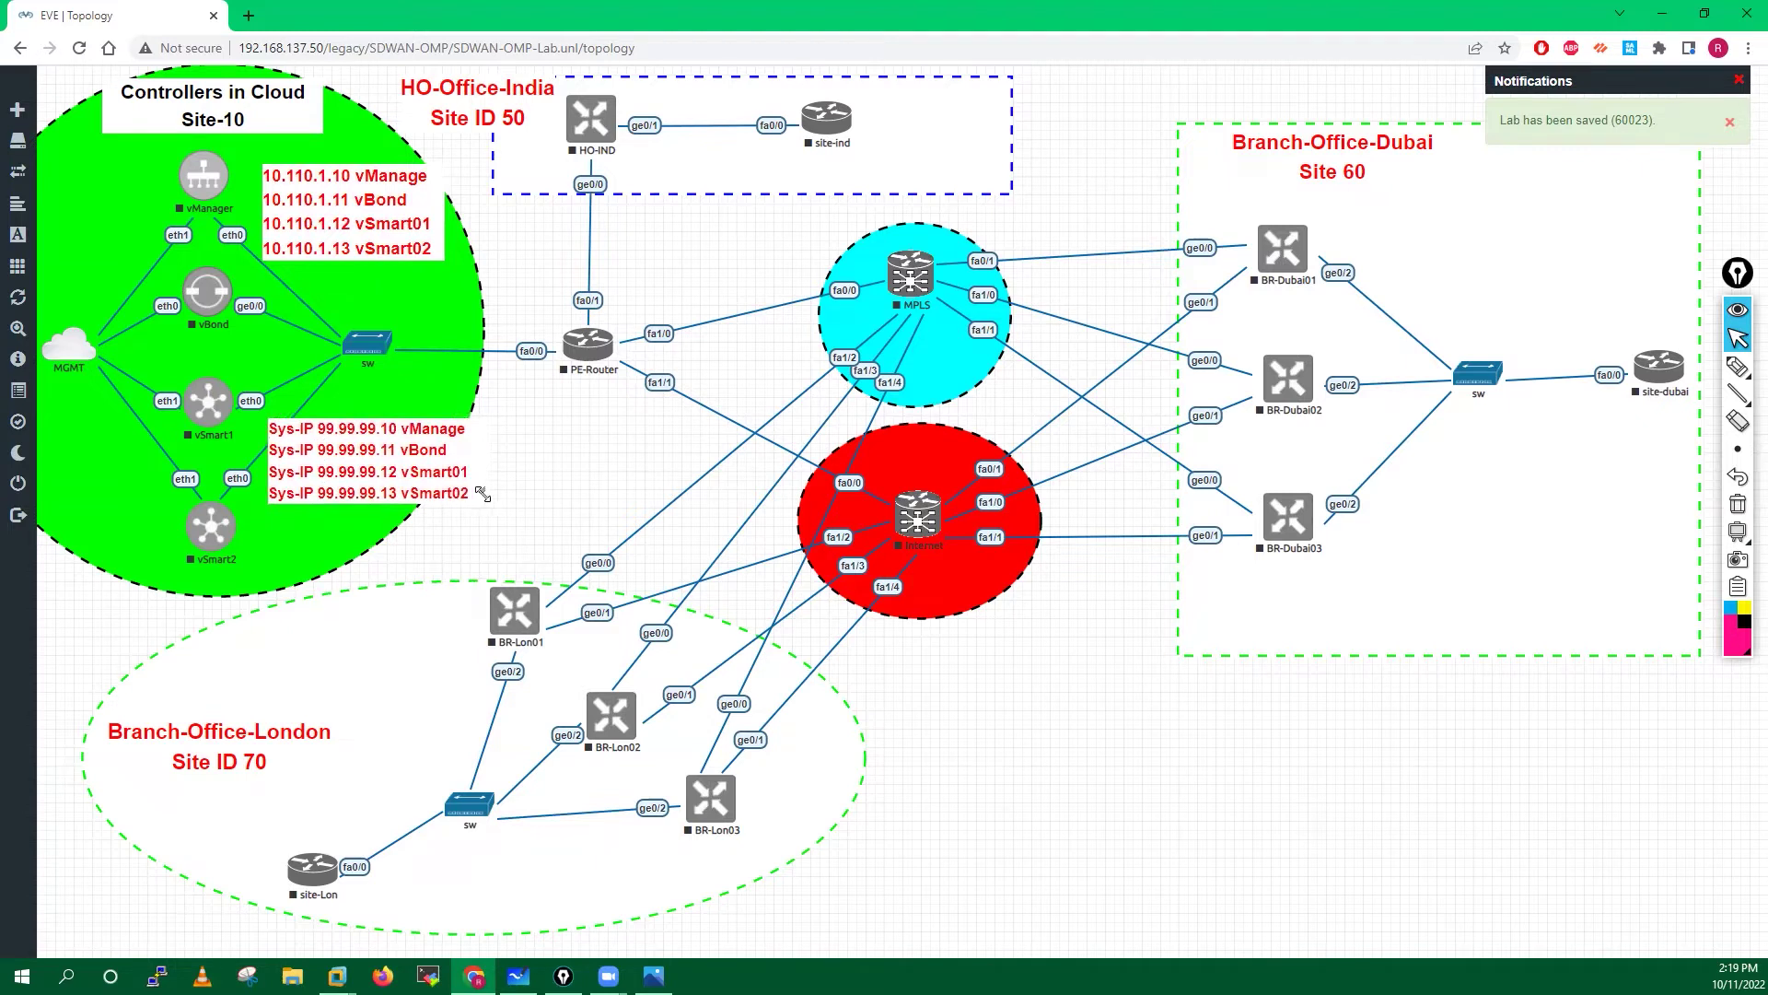
- Fine-tune the size of the Sys-IP label beside the vSmart nodes in the green controllers area
drag(479, 493, 472, 495)
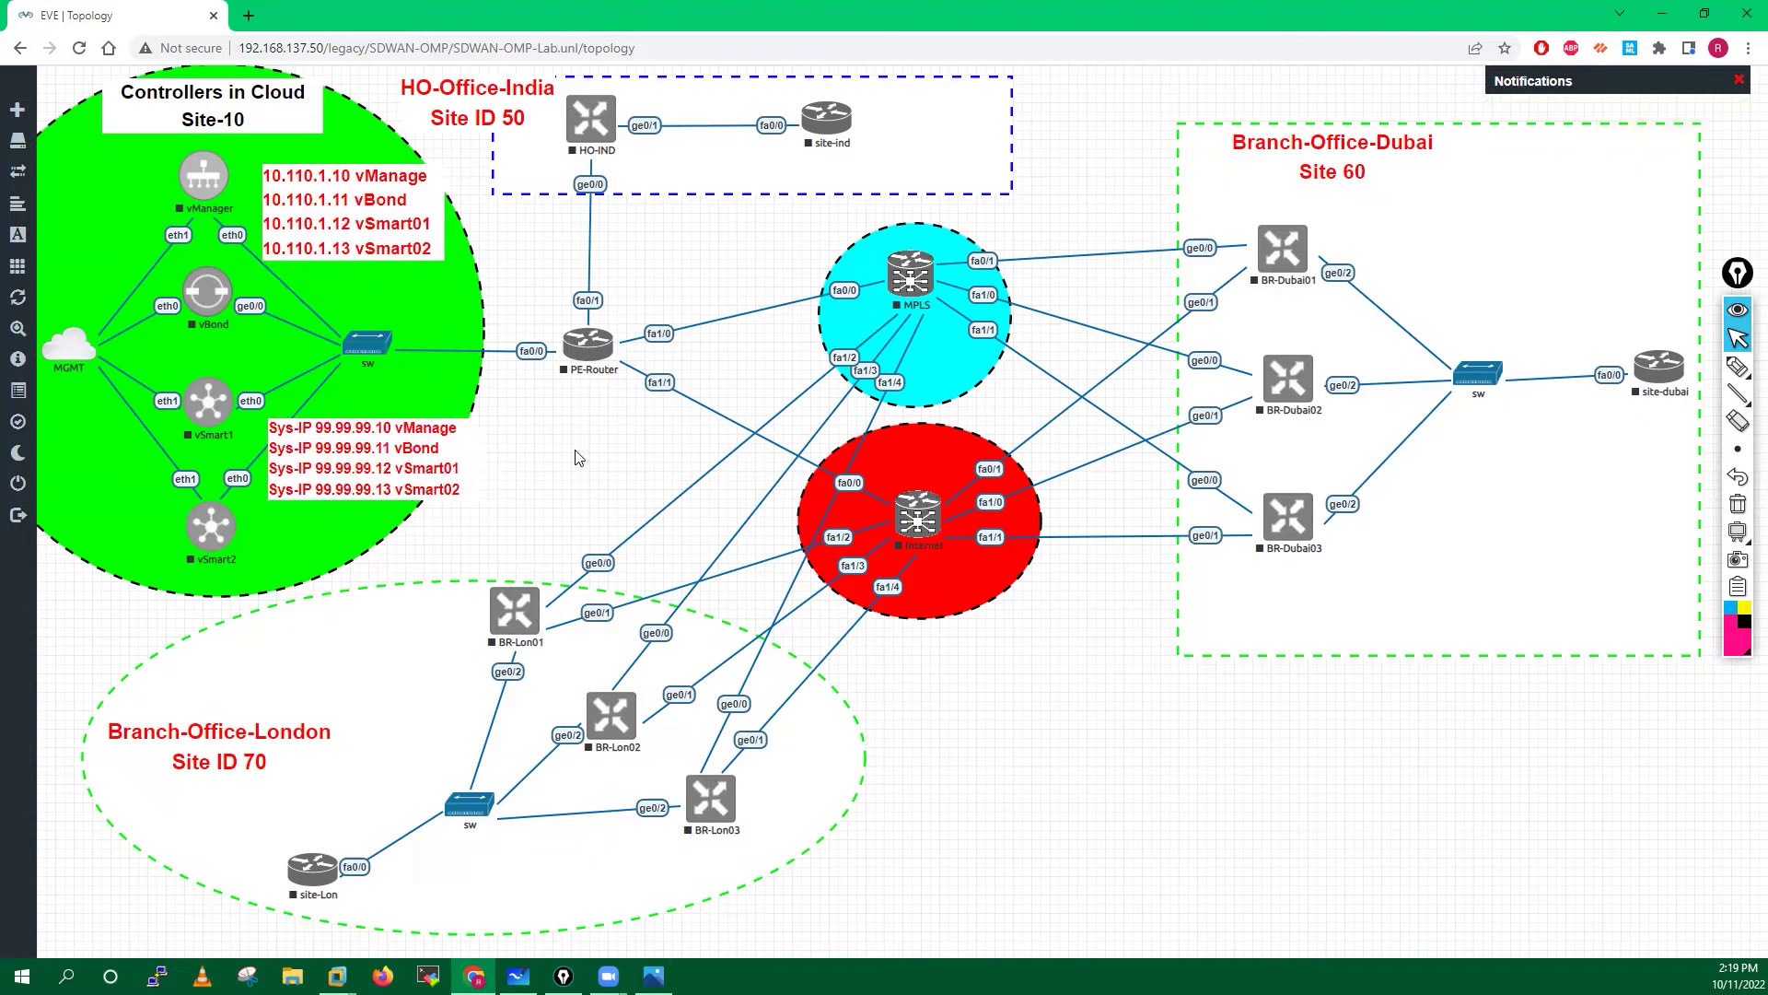
drag(471, 489, 490, 489)
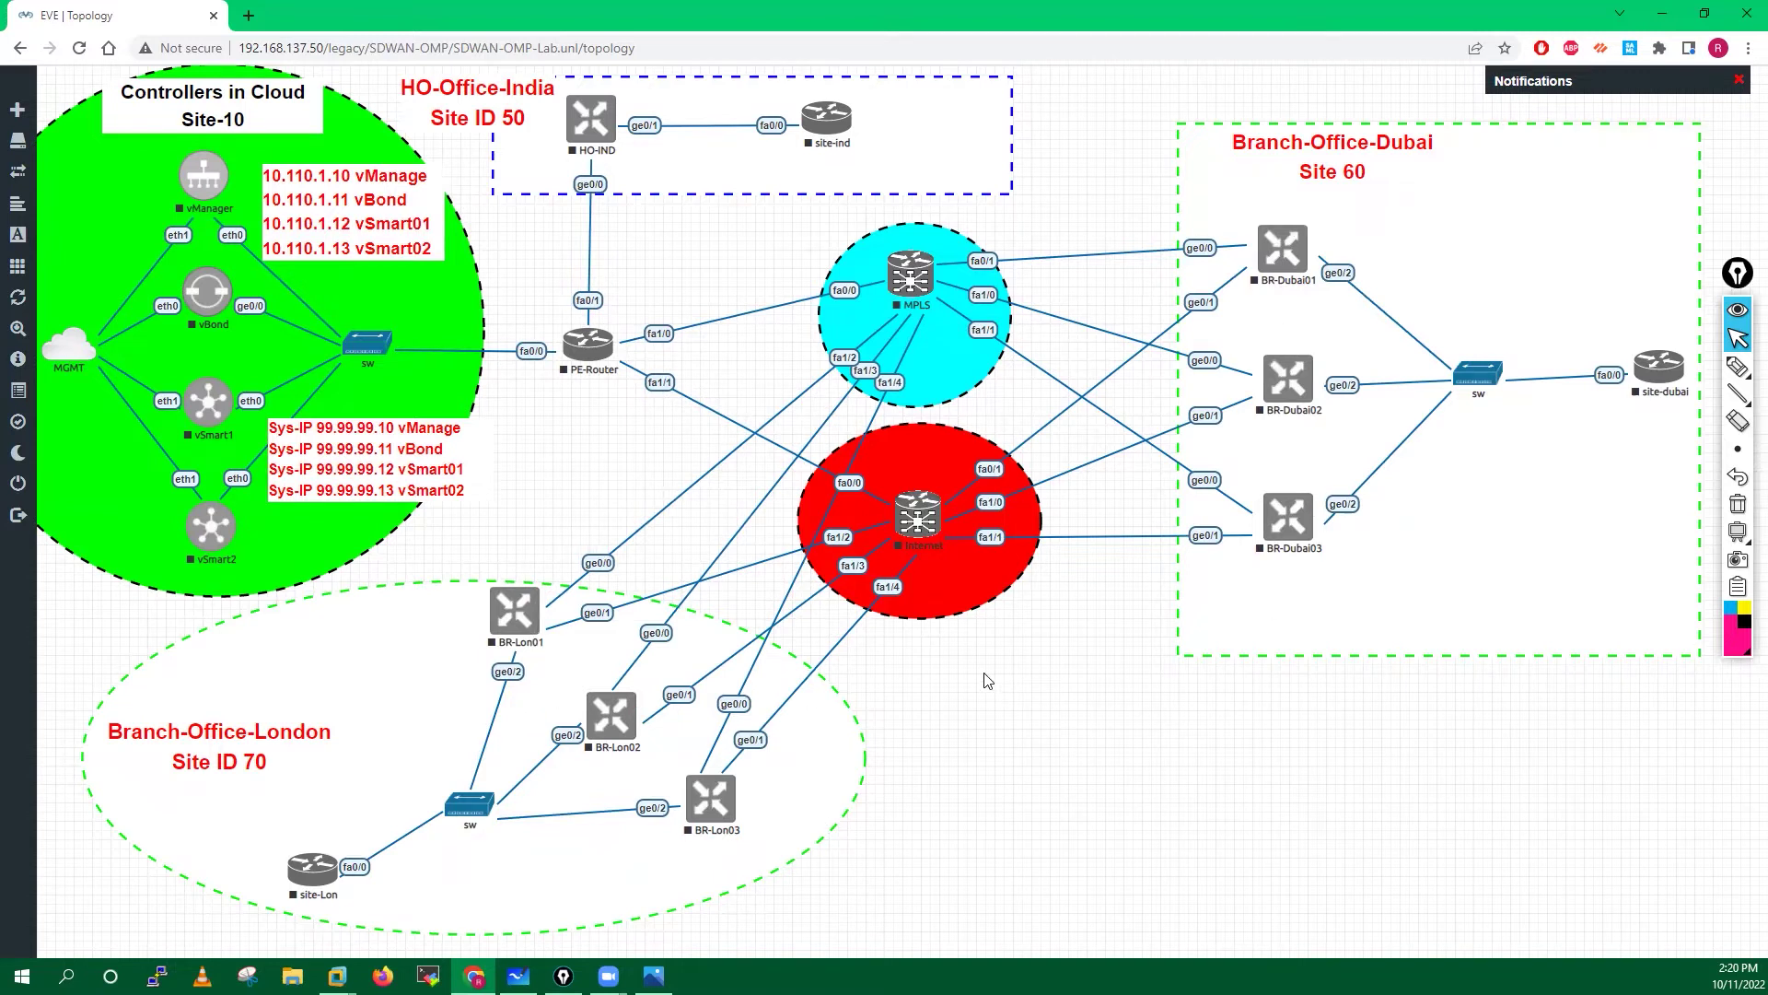
- Start a new text object on the empty canvas with the line "Sys-IP 99.99.99.60 BR-Dubai01"
right_click(1041, 718)
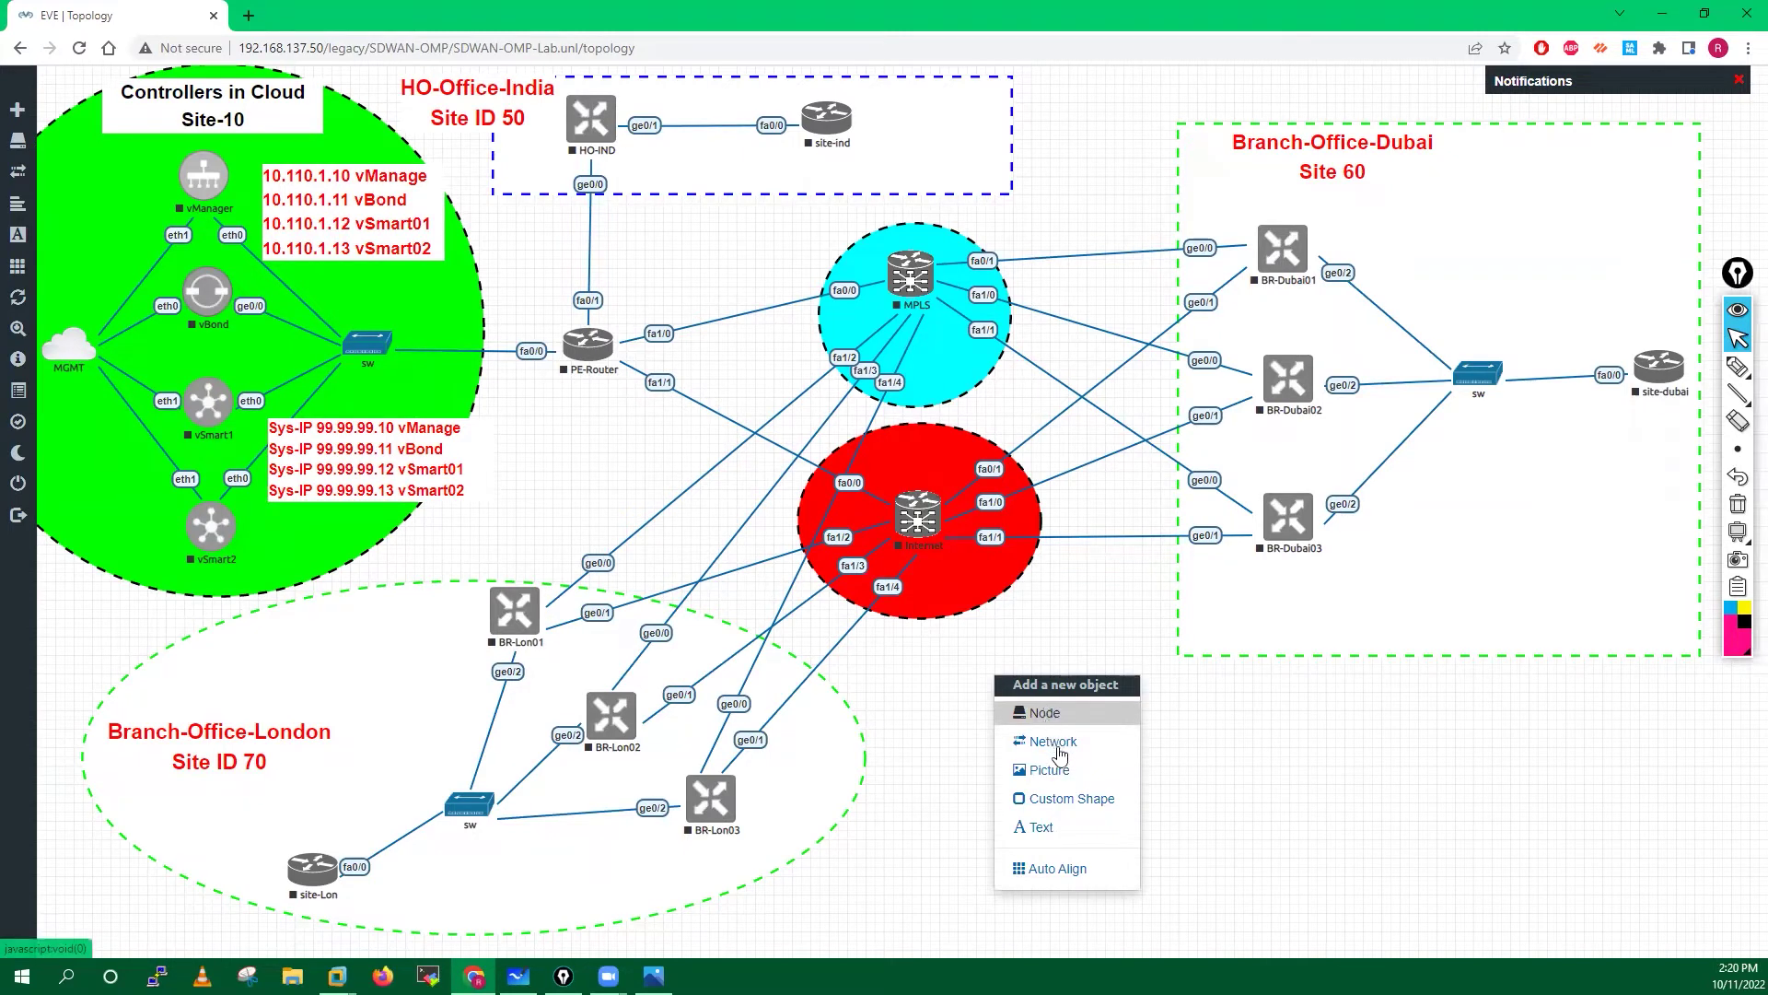
click(1040, 826)
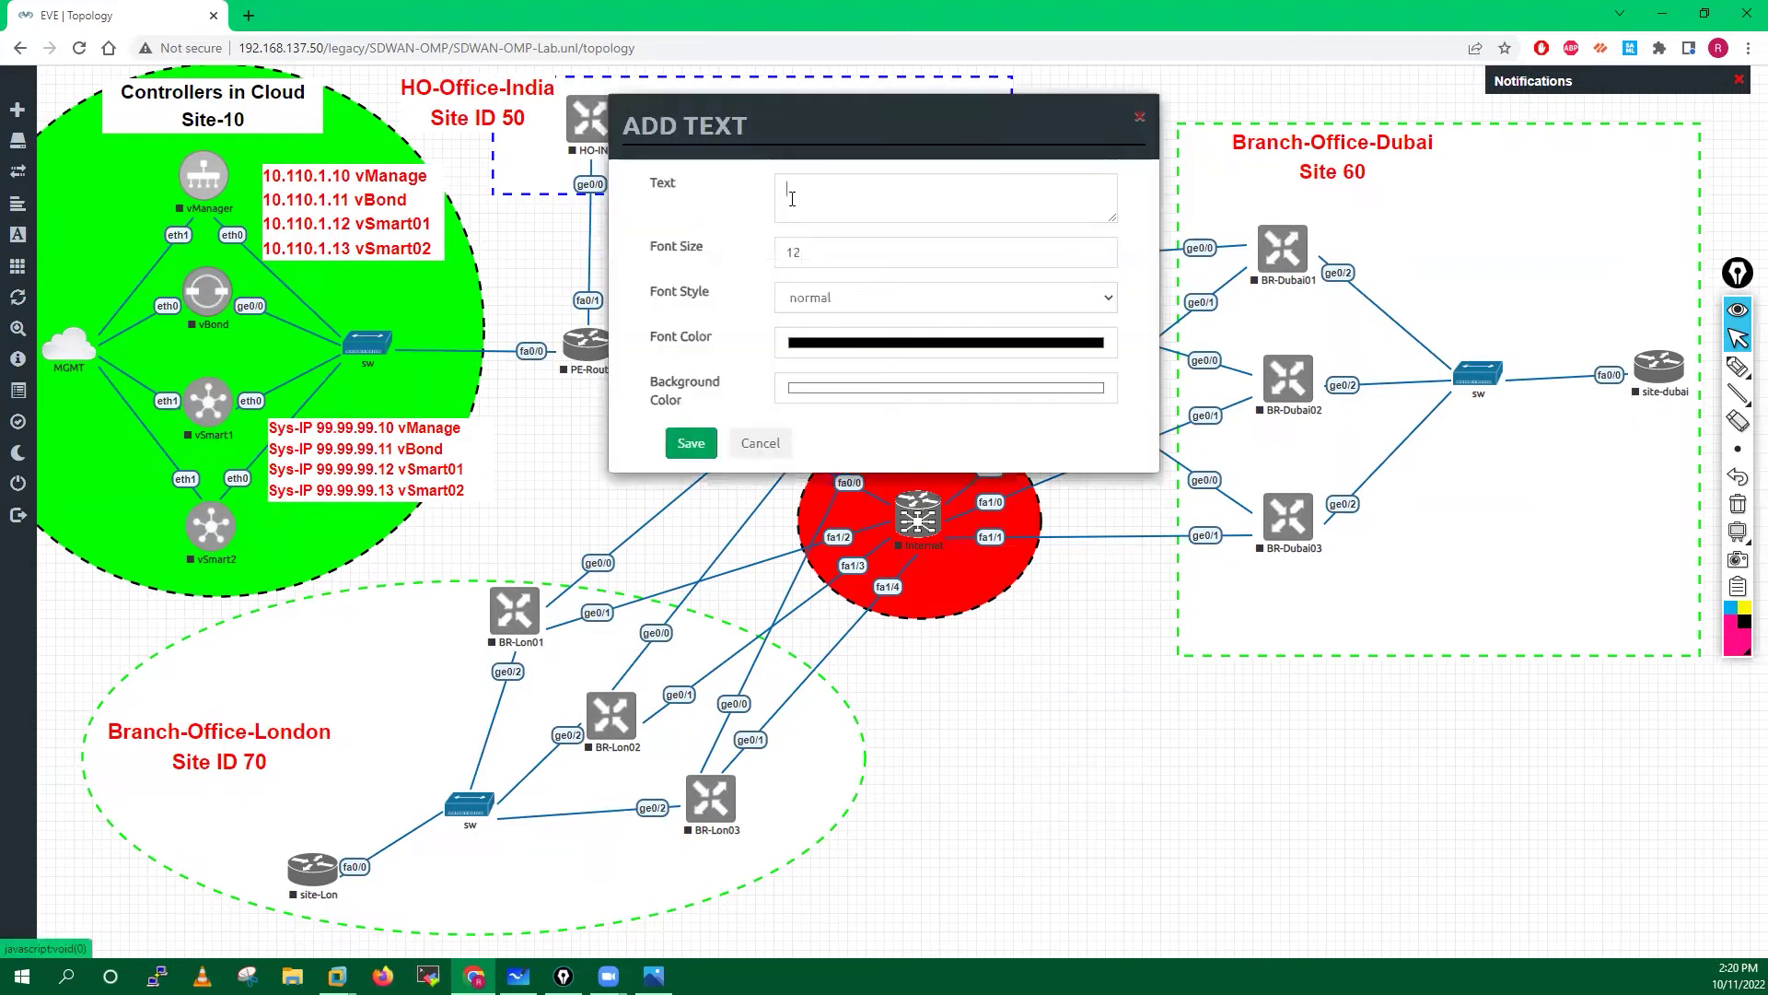
click(792, 199)
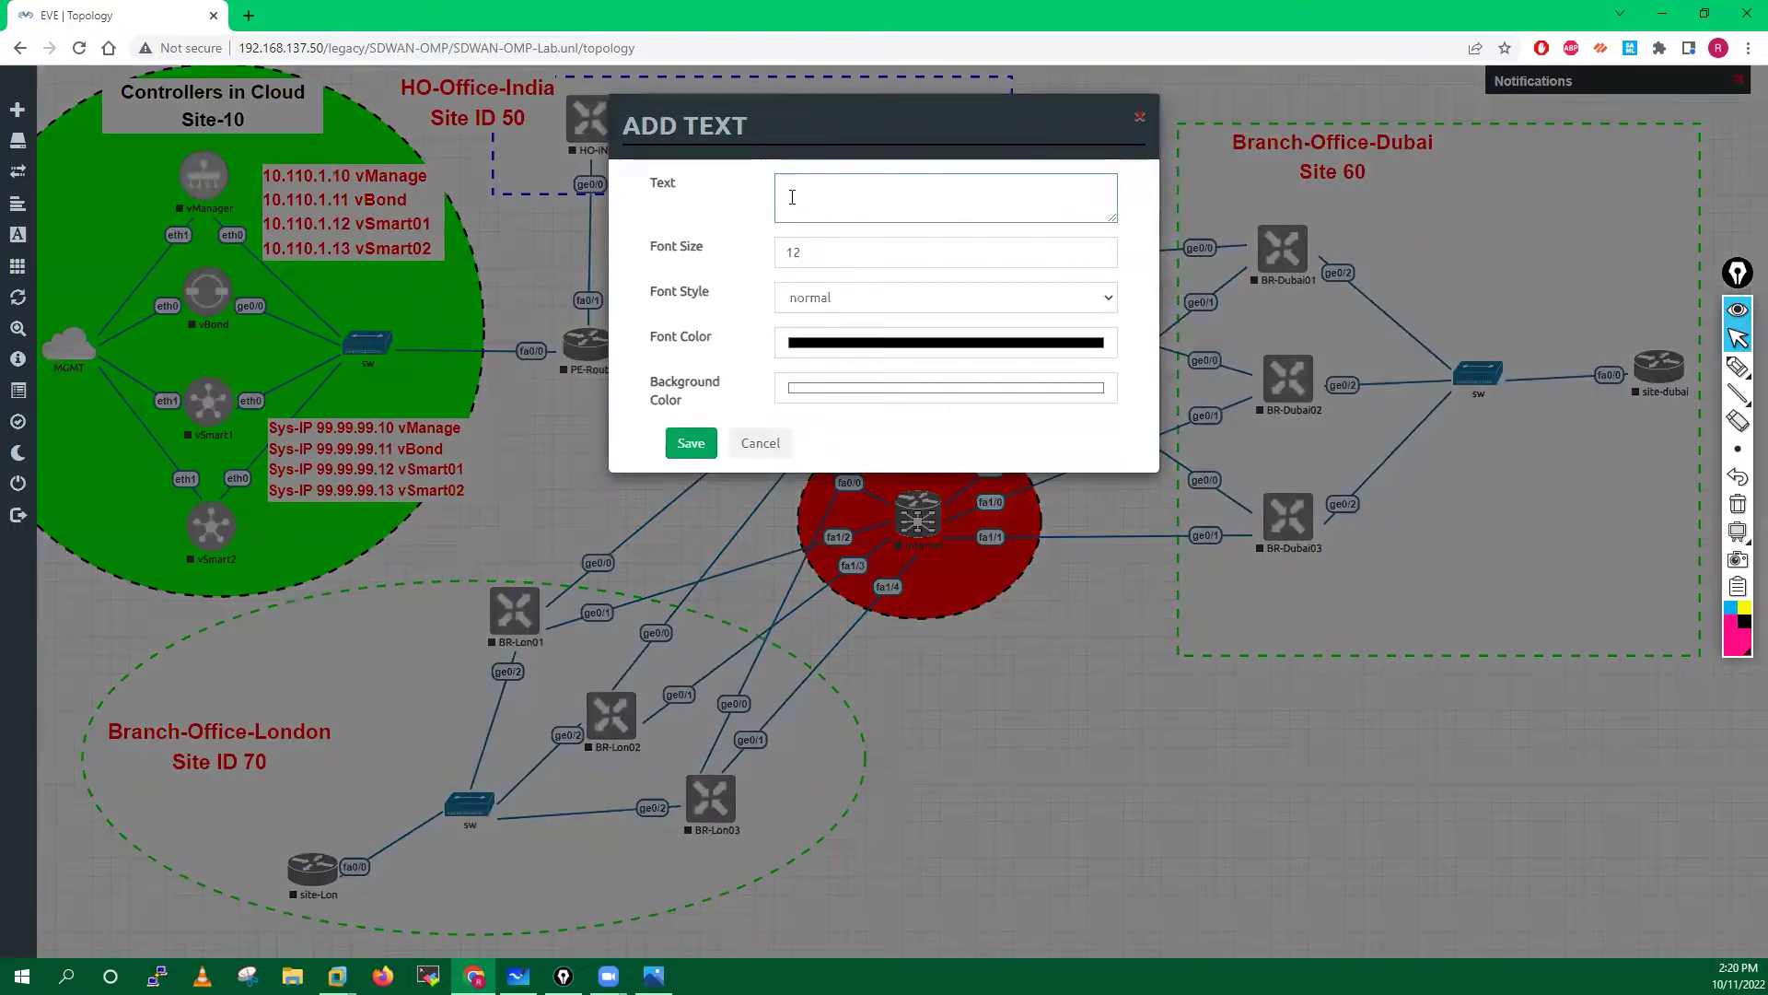
text(Sys)
text(ys-IP)
text( 99.9)
text(9.99.)
text(60)
text( BR-Dubai01)
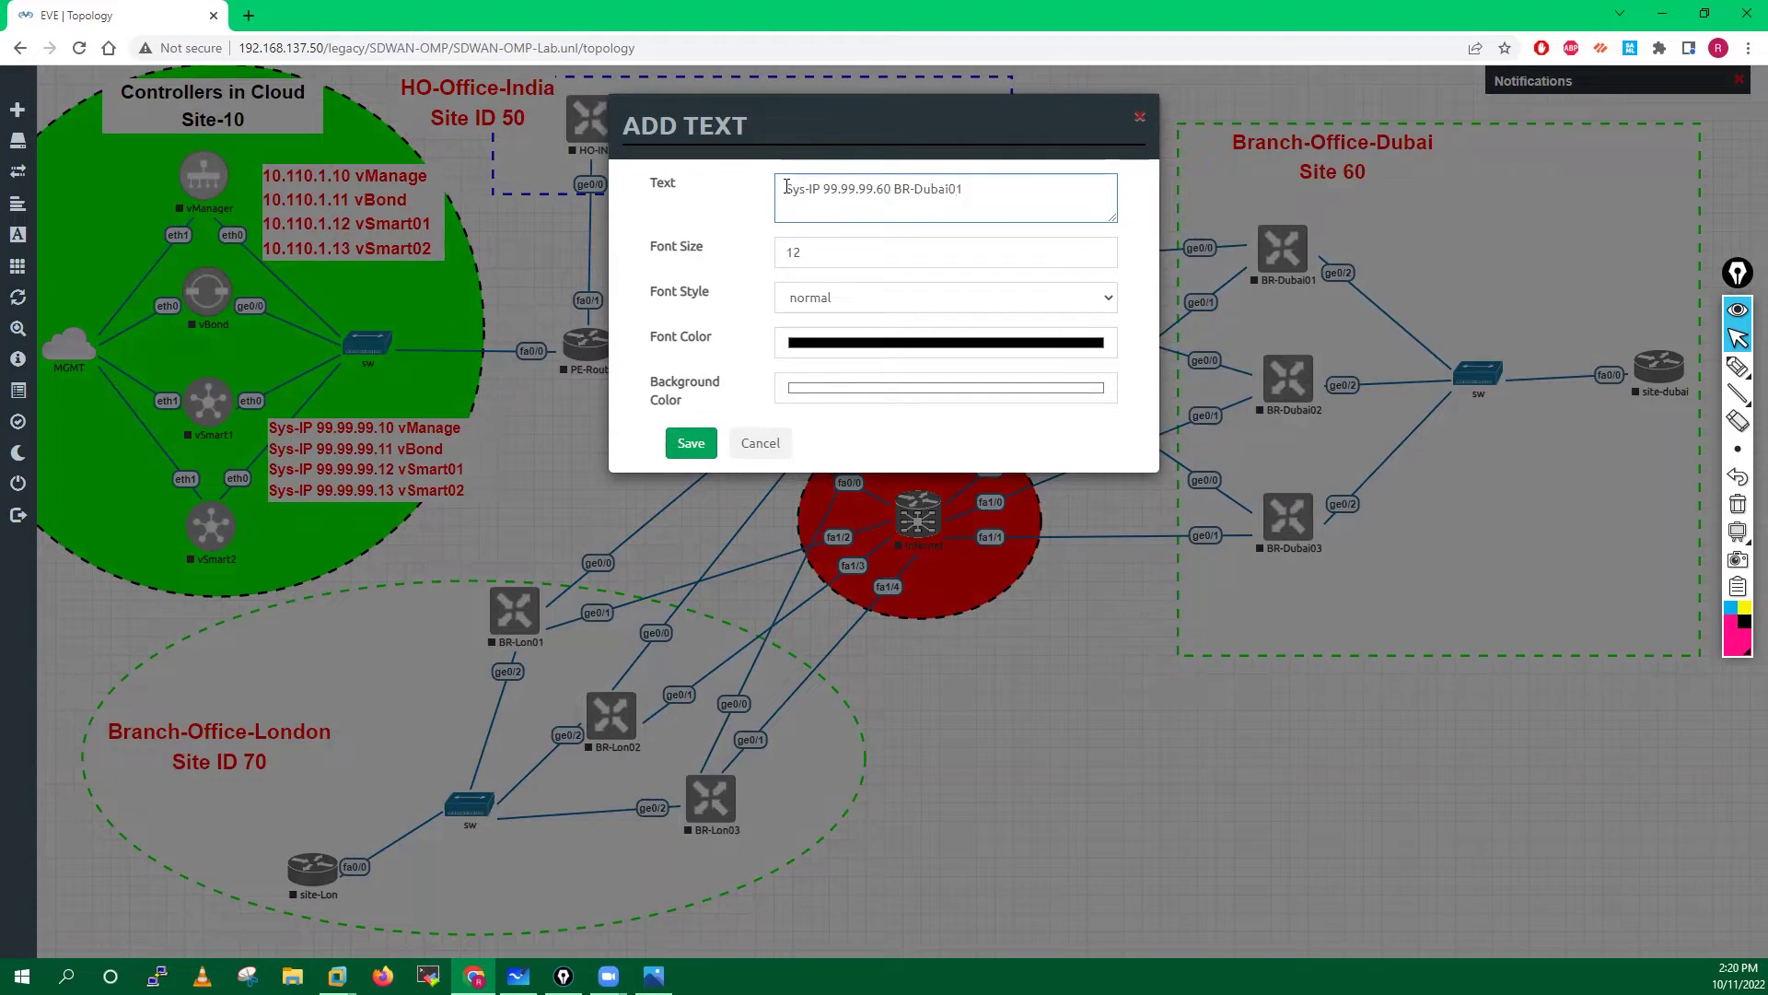
- Copy the BR-Dubai01 line and paste it twice beneath the original to make three lines
drag(785, 187, 973, 189)
key(ctrl+c)
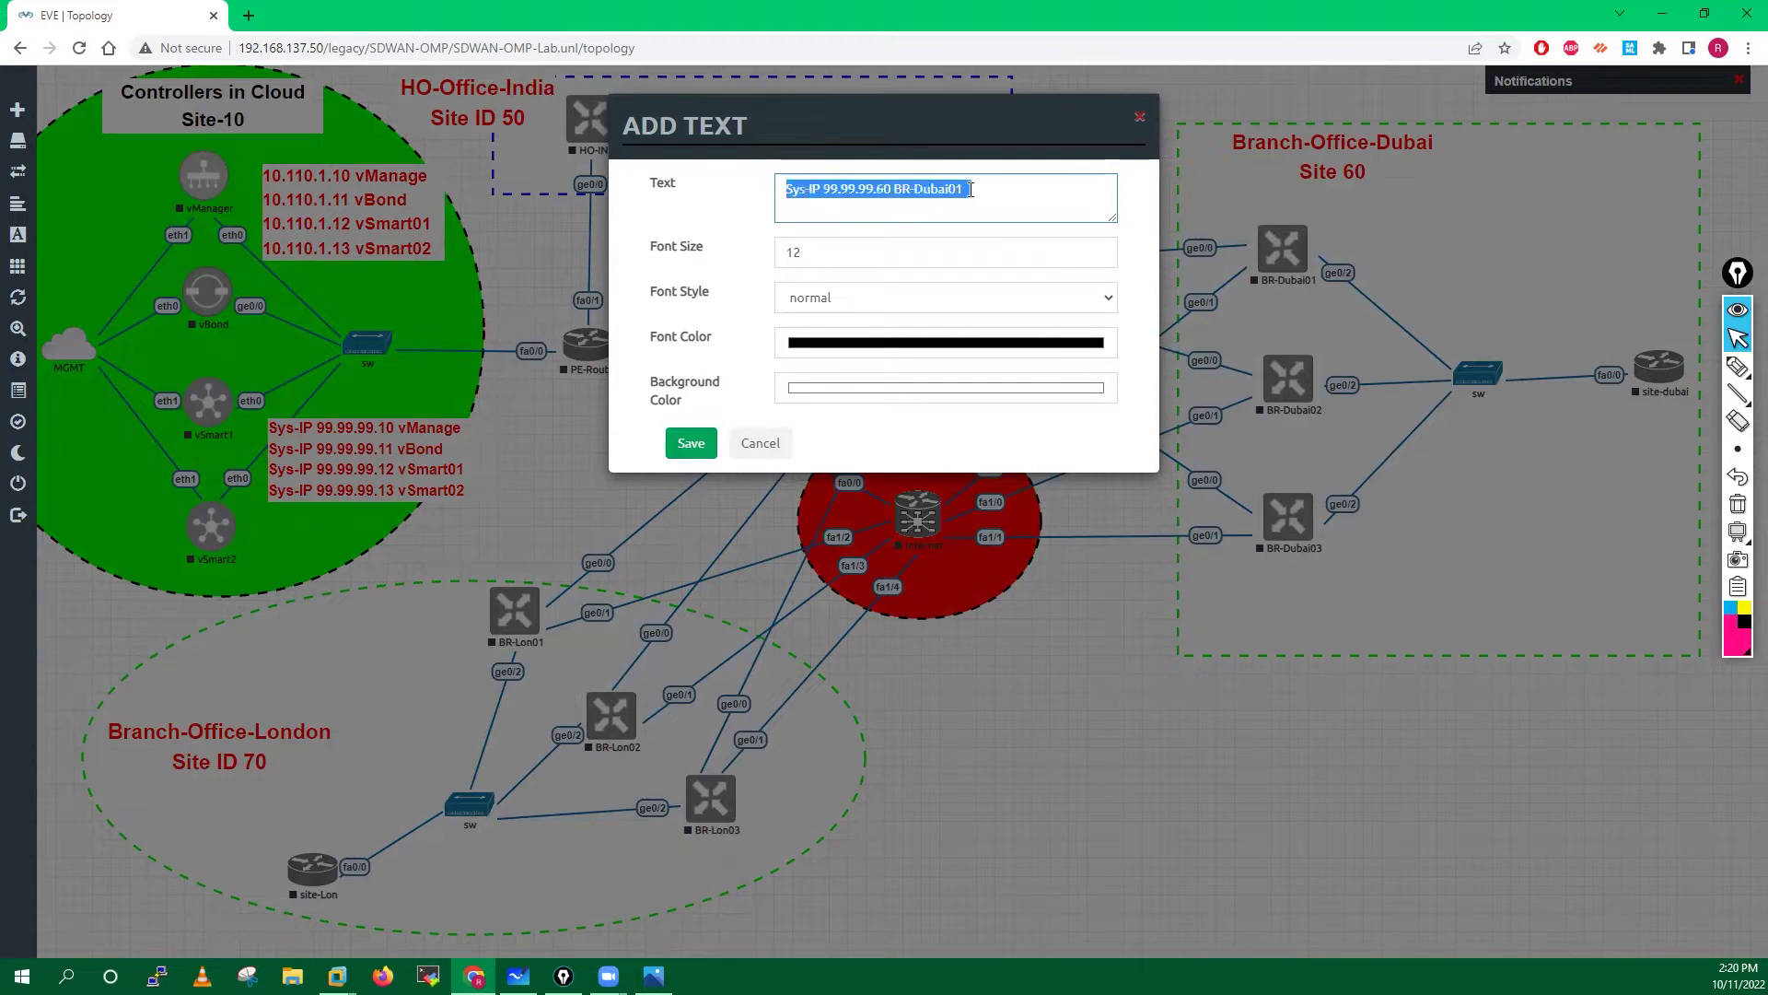
click(1009, 210)
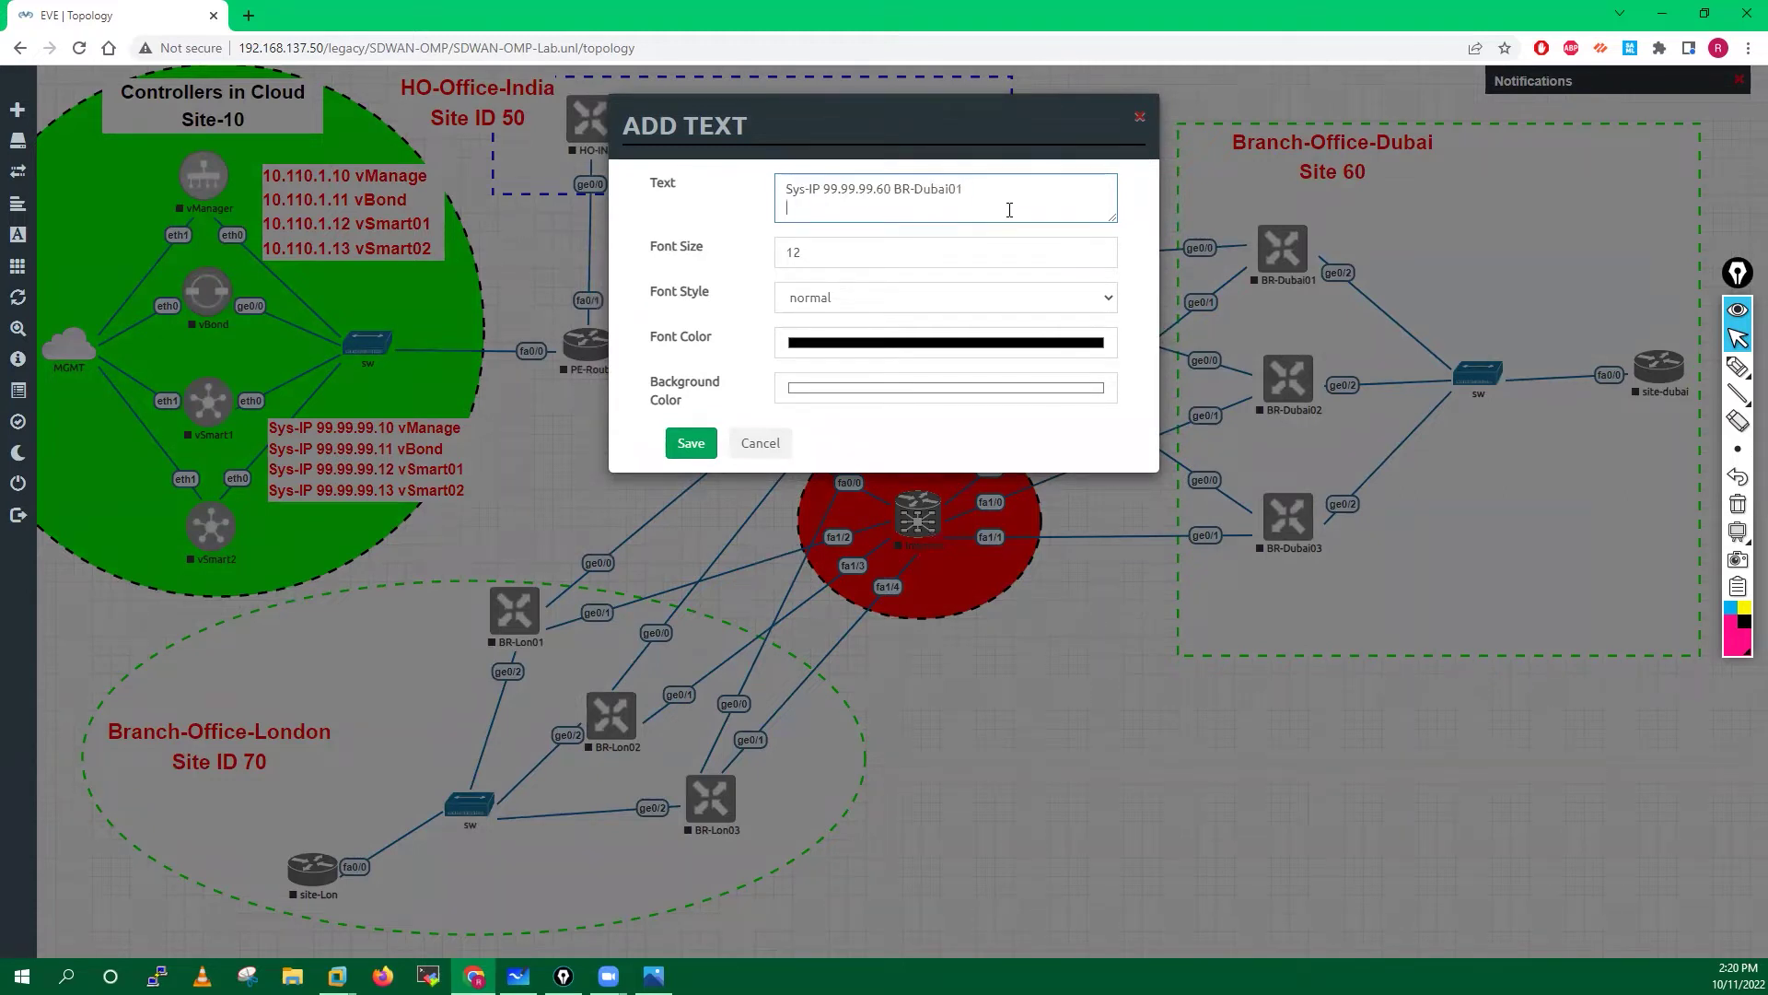
key(ctrl+v)
key(Return)
key(ctrl+v)
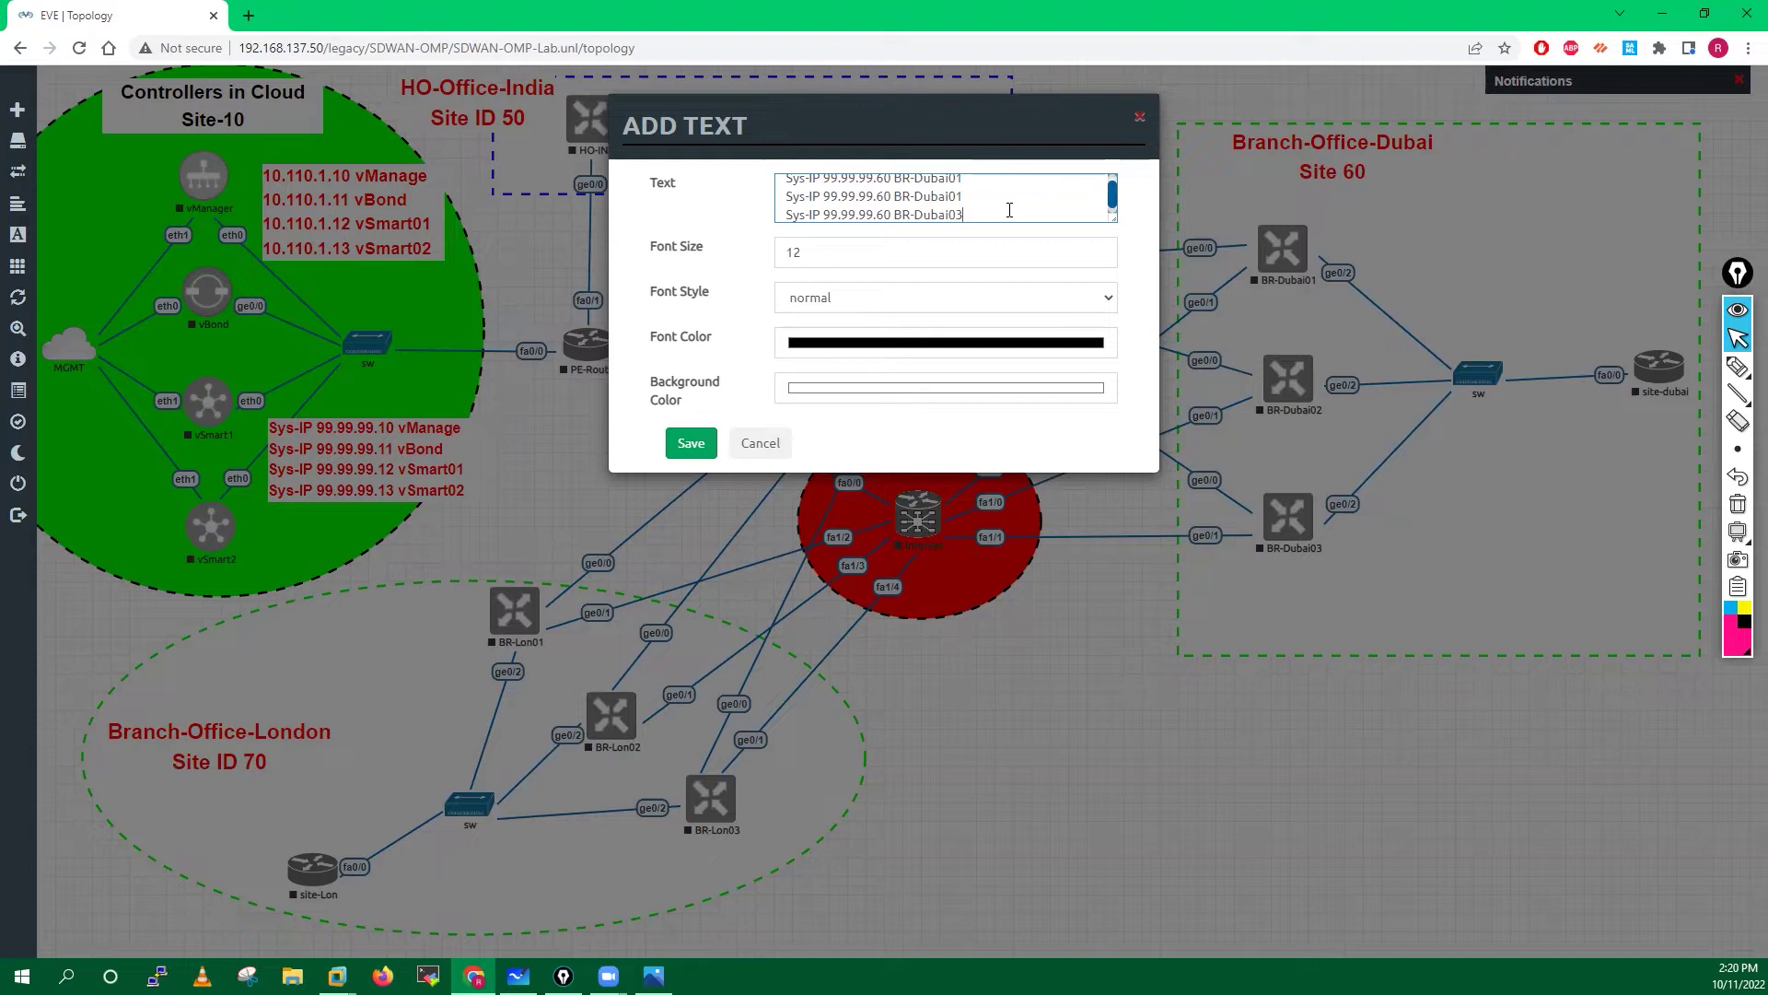
- Edit the lines to read 99.99.99.61 BR-Dubai01, 99.99.99.62 BR-Dubai02 and 99.99.99.63 BR-Dubai03
key(BackSpace)
text(3)
key(BackSpace)
text(2)
key(Up)
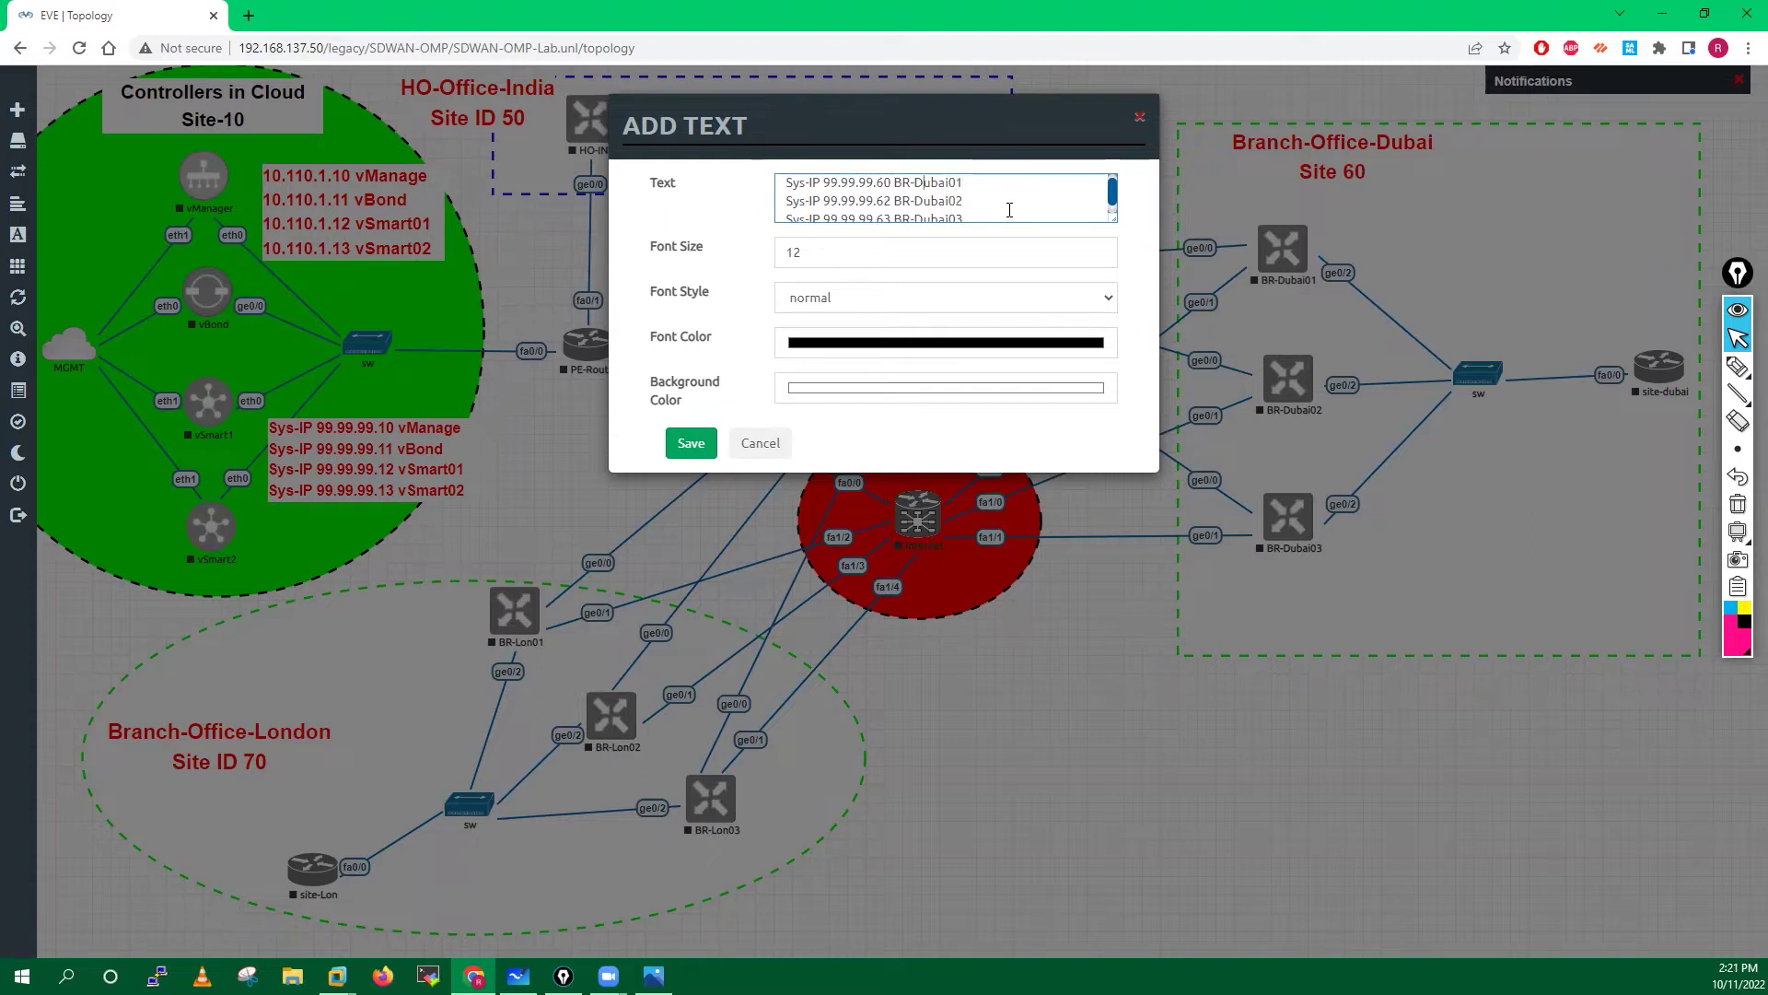
key(BackSpace)
text(1)
- Save the Dubai Sys-IP label in bold size 18 with red font color (255, 0, 0) and duplicate it on the canvas
click(834, 259)
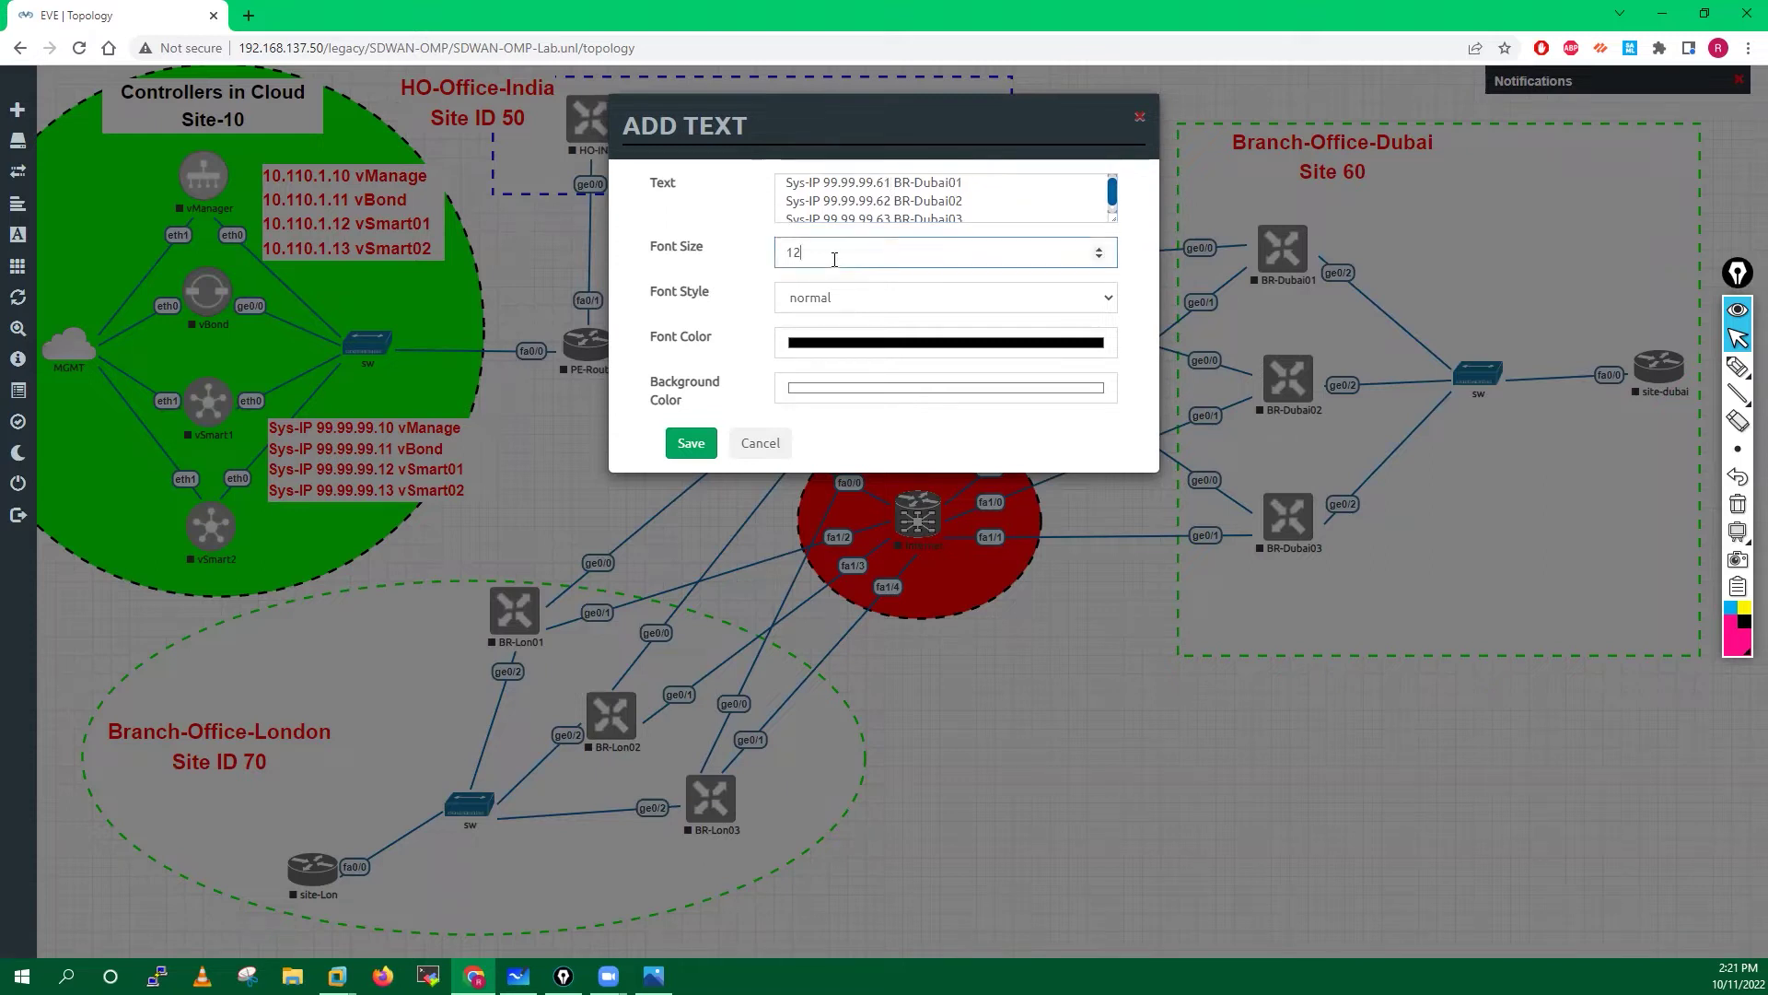
click(843, 297)
click(821, 337)
click(823, 358)
click(830, 544)
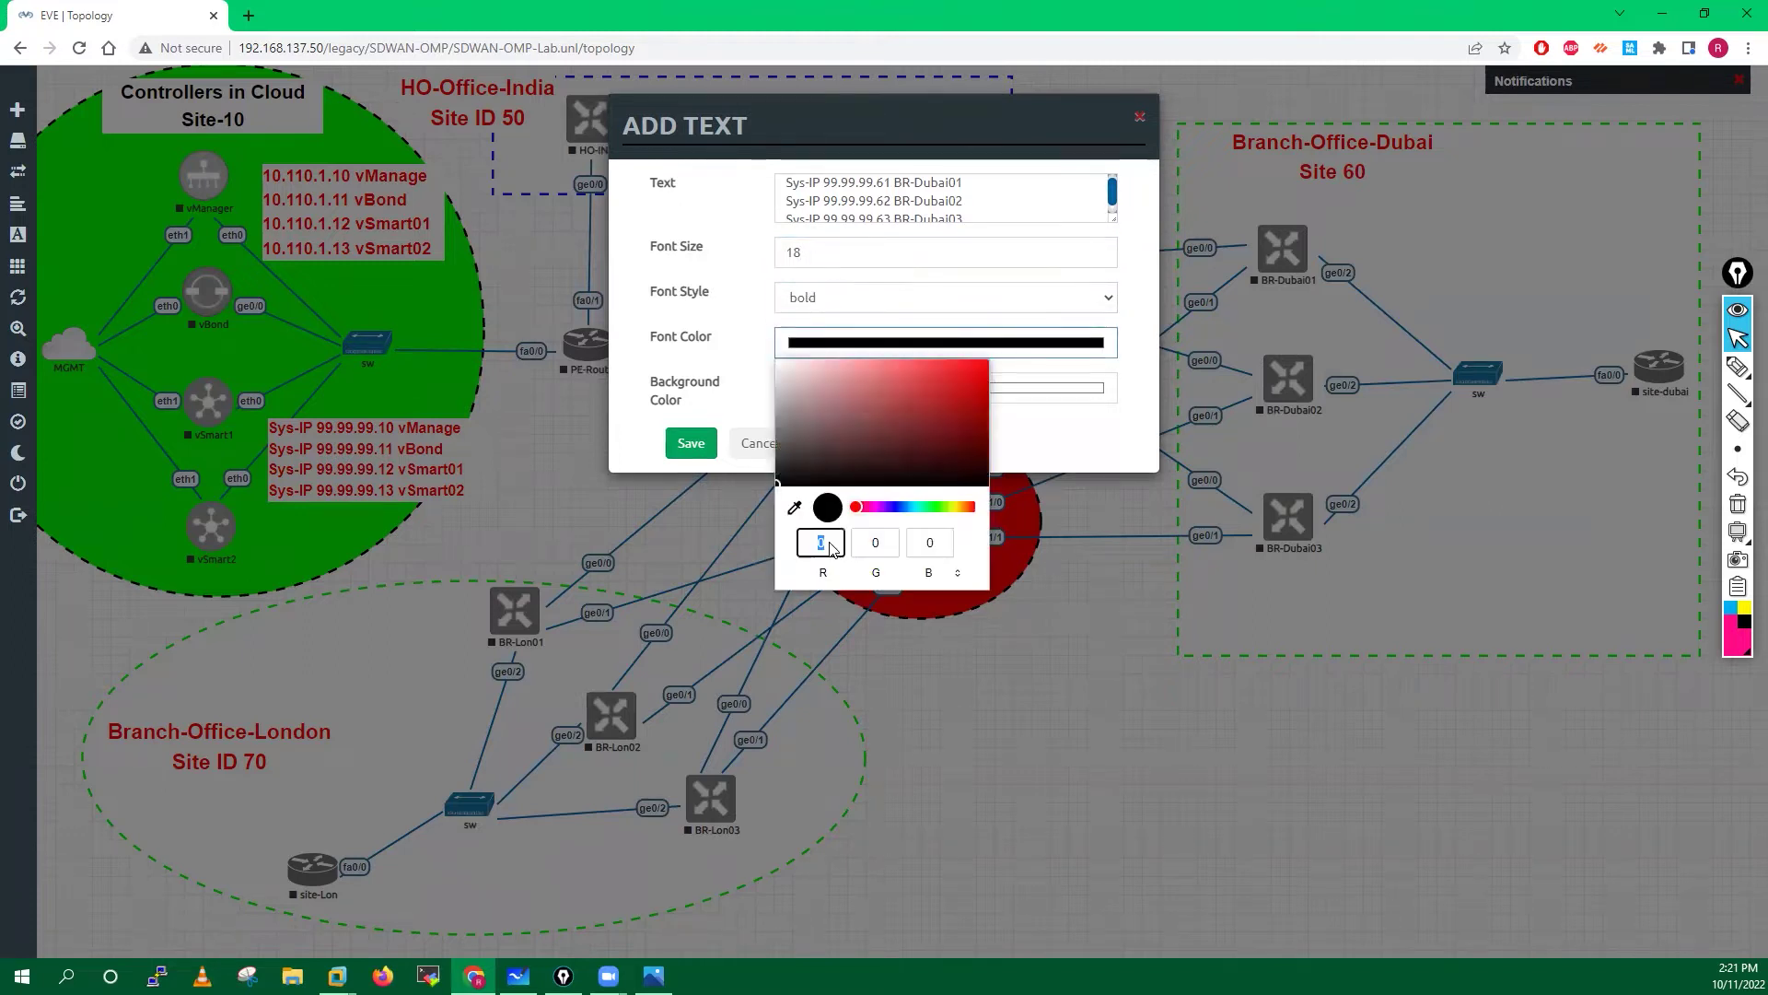
text(255)
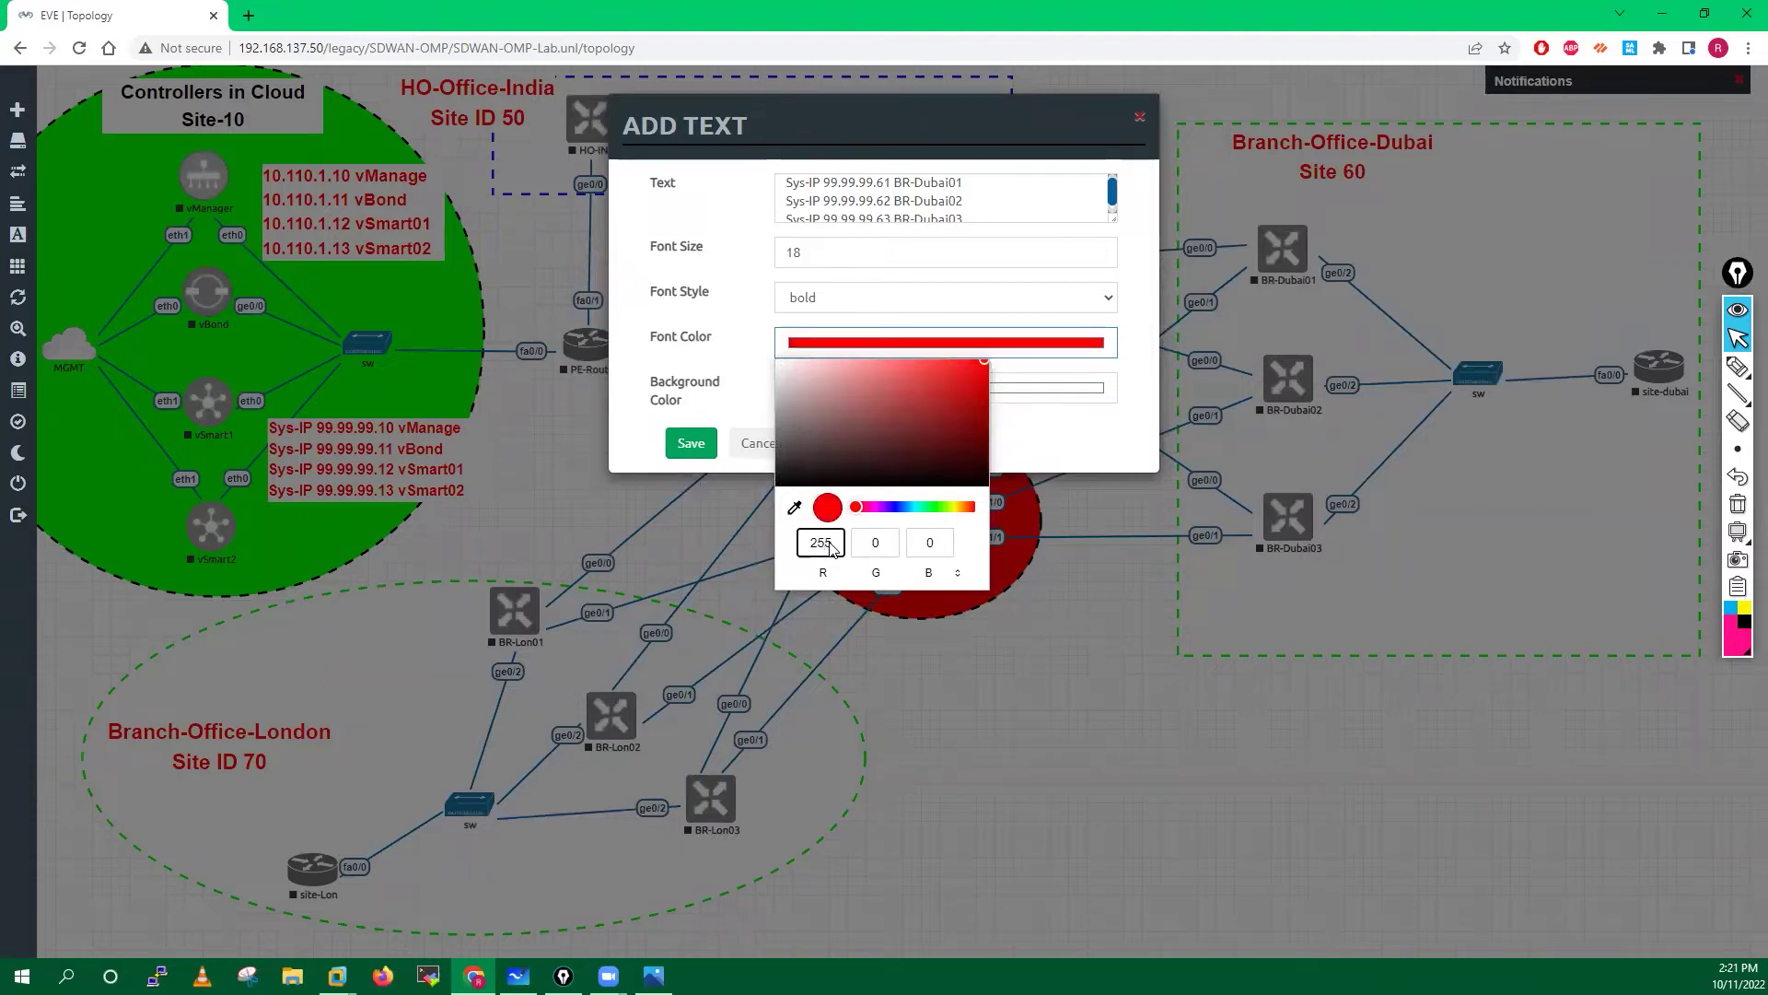
click(713, 464)
click(693, 451)
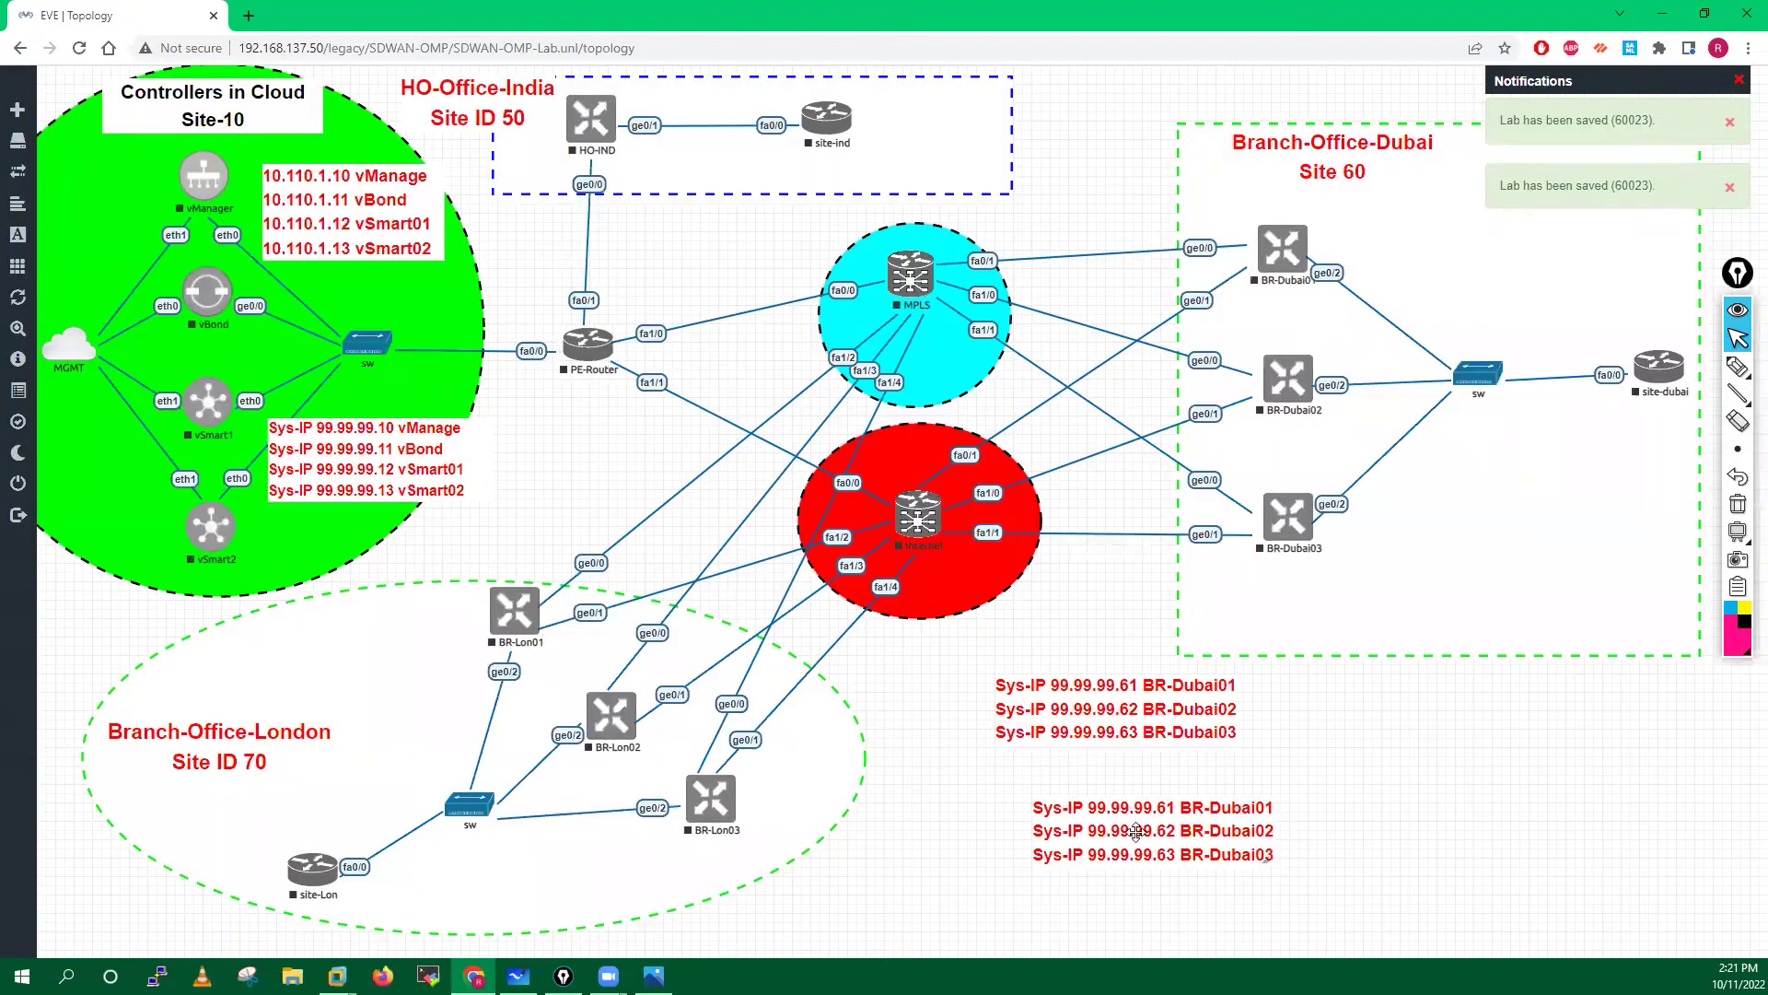
- Move the Branch-Office-Dubai heading up and place one Dubai Sys-IP label directly beneath it, above the BR-Dubai01 node
drag(1156, 721, 1593, 248)
drag(1336, 157, 1324, 107)
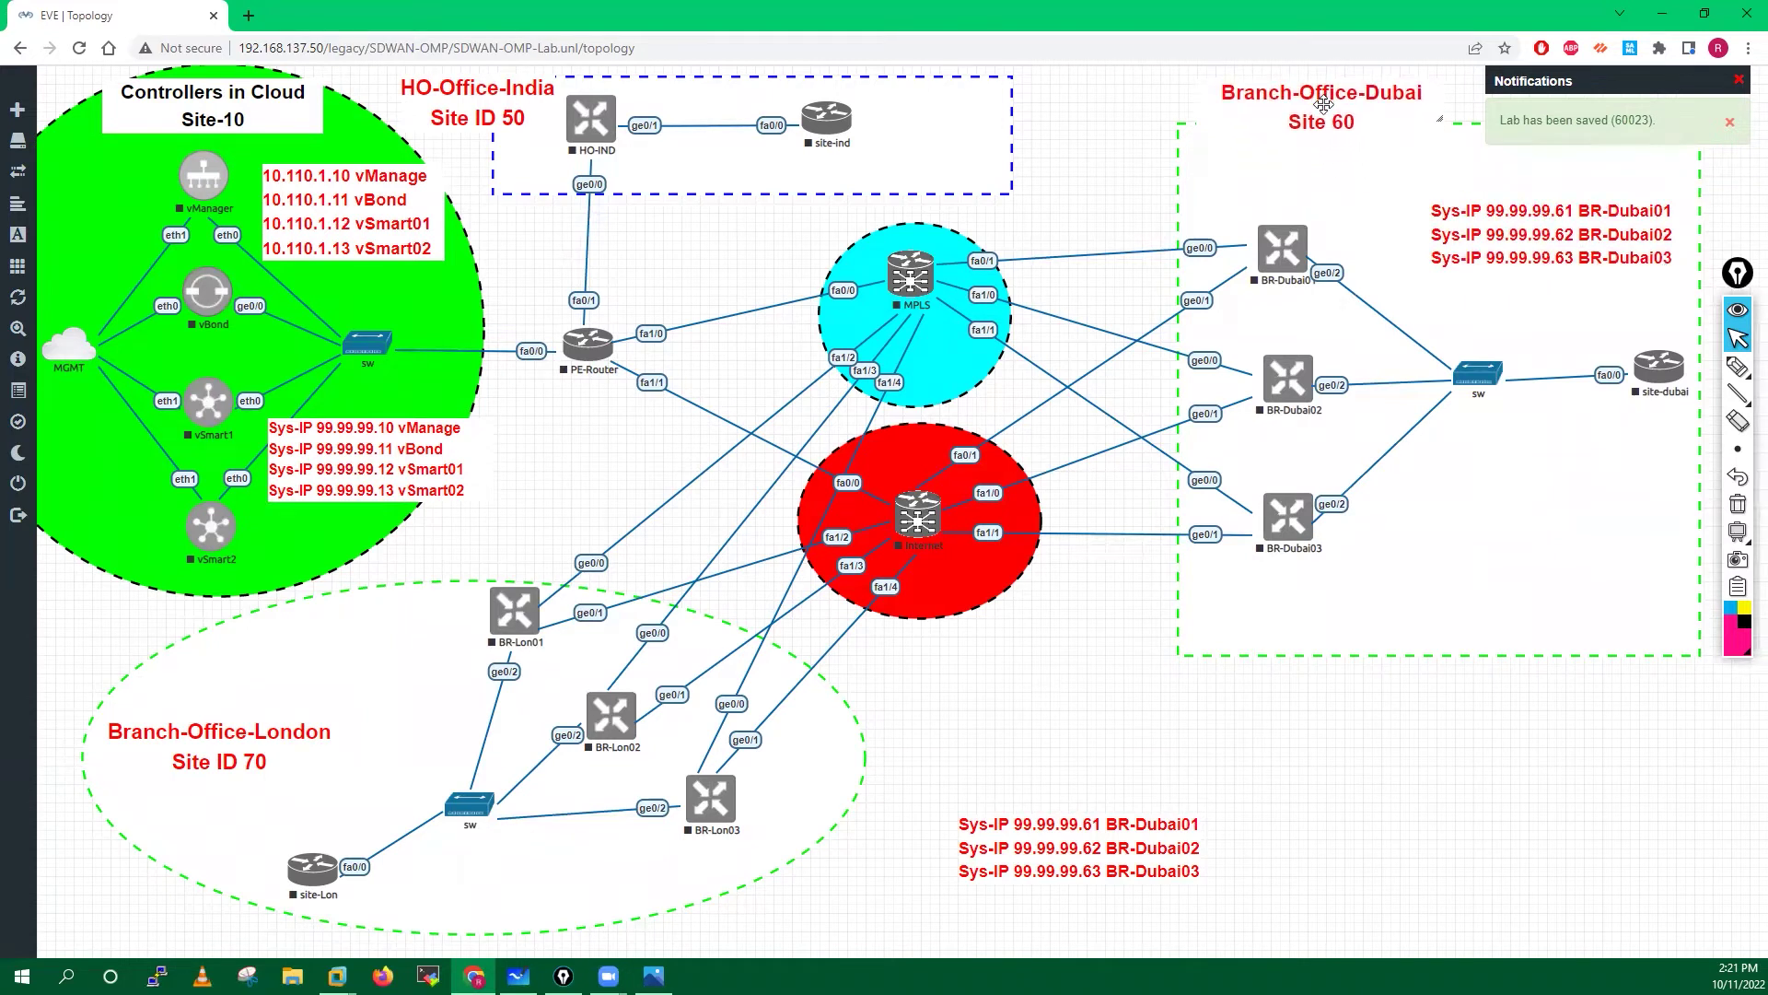
drag(1460, 222, 1249, 166)
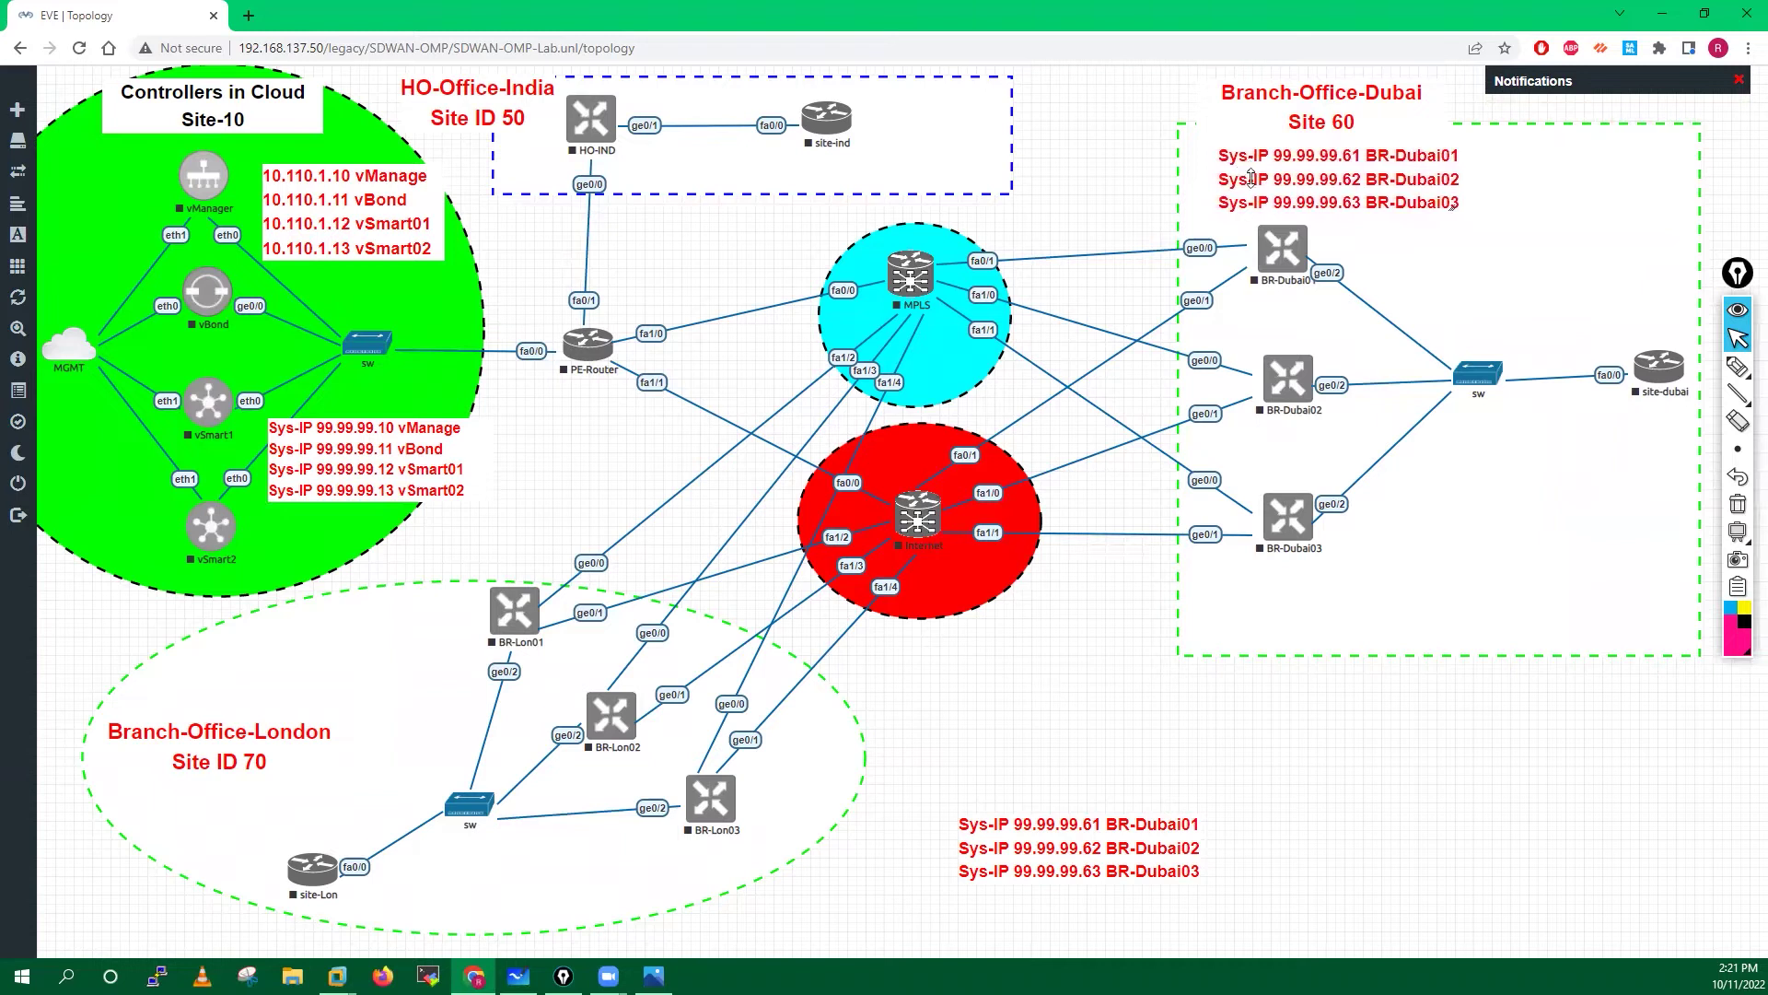
right_click(1042, 852)
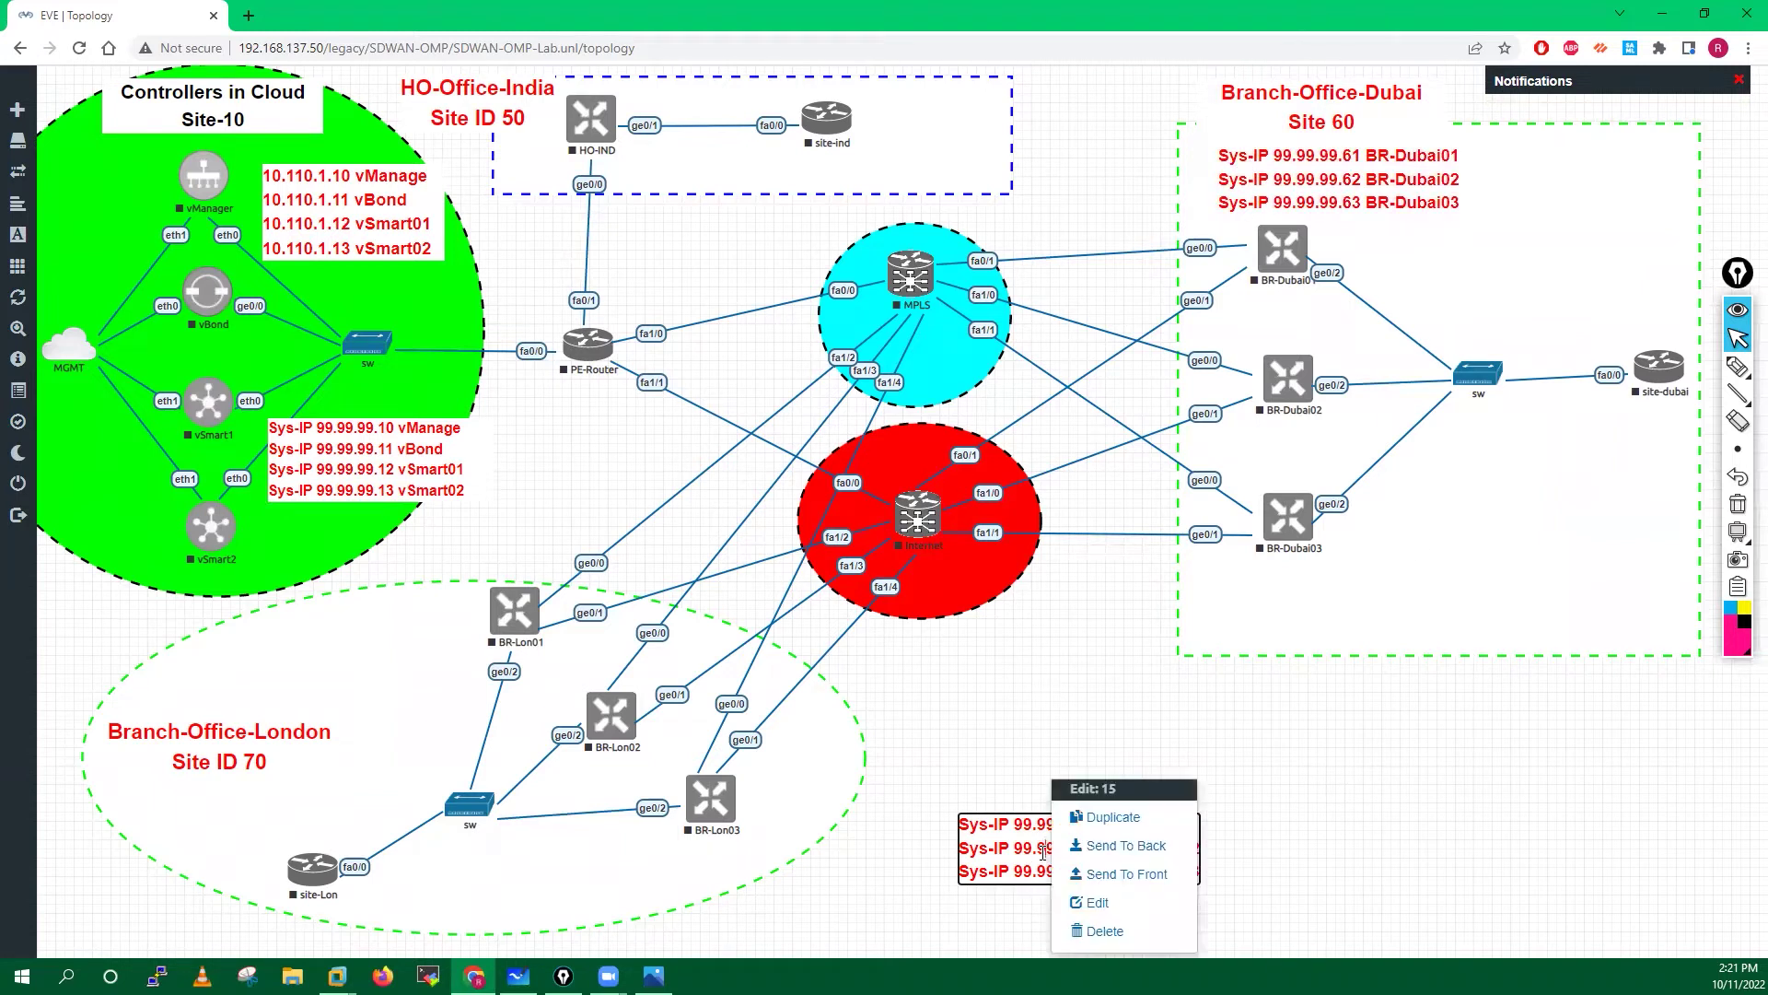
click(1096, 903)
click(1420, 873)
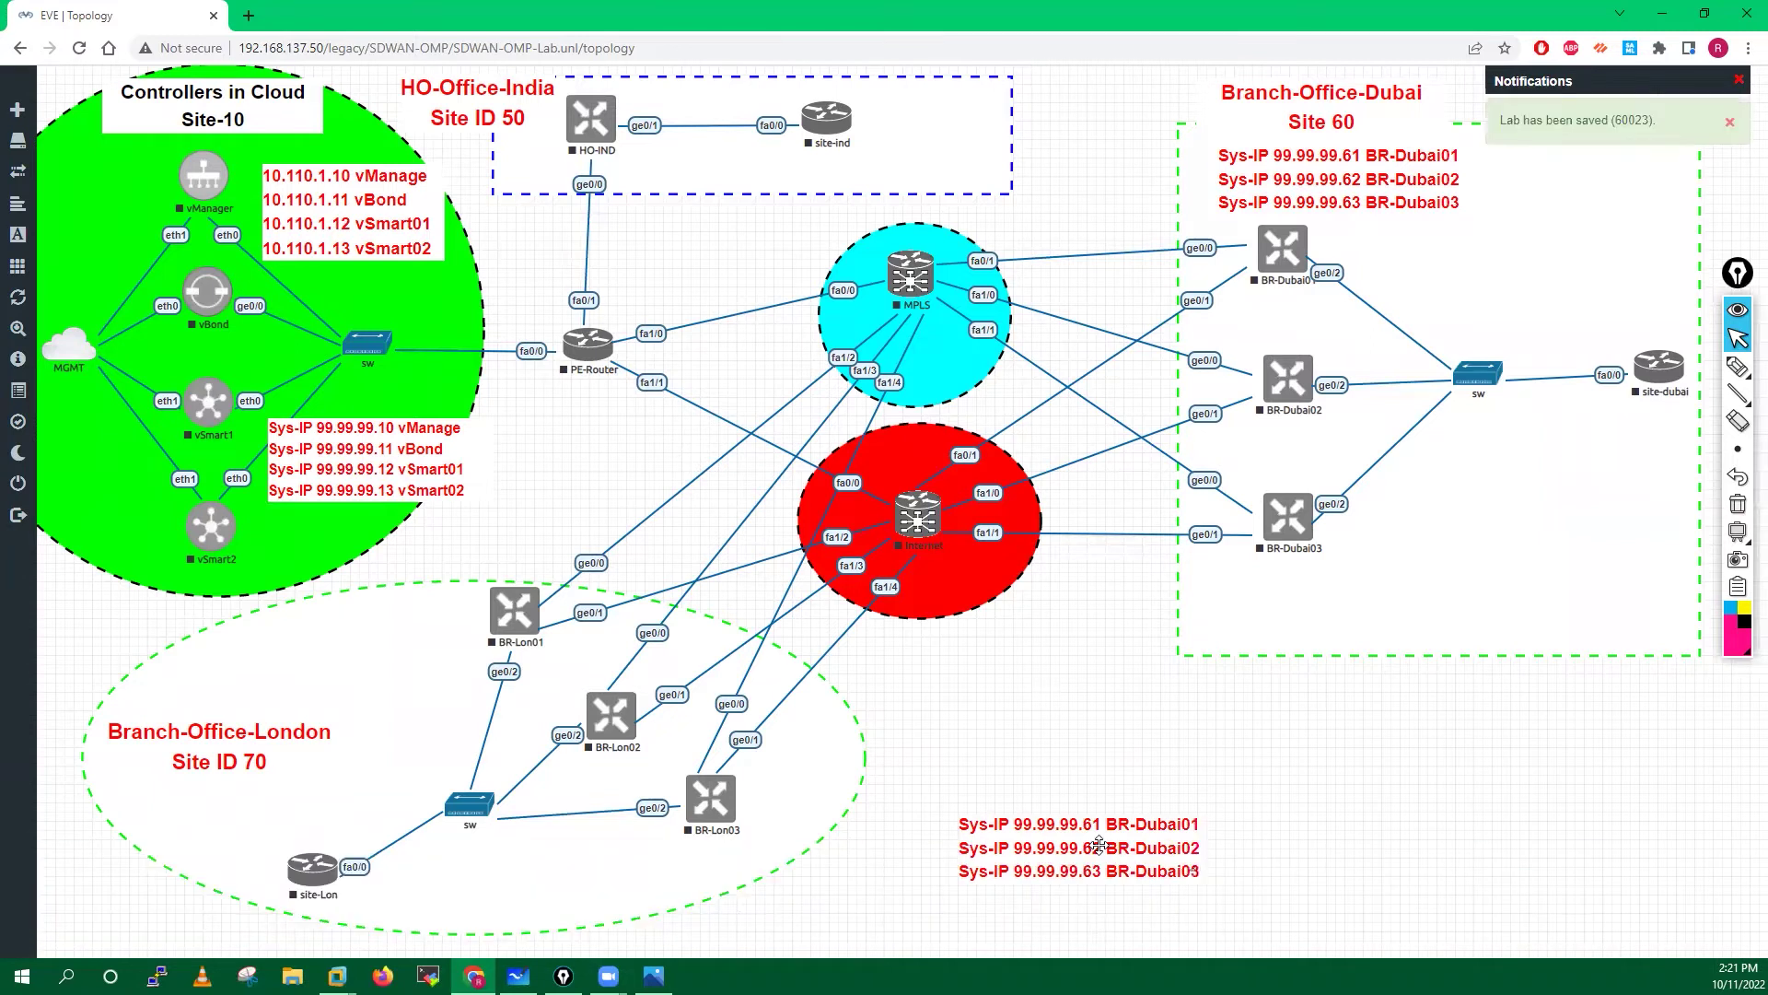
- Change the addresses in the duplicated Sys-IP label to 99.99.99.71, 99.99.99.72 and 99.99.99.73
right_click(1140, 834)
right_click(1096, 829)
key(BackSpace)
text(7)
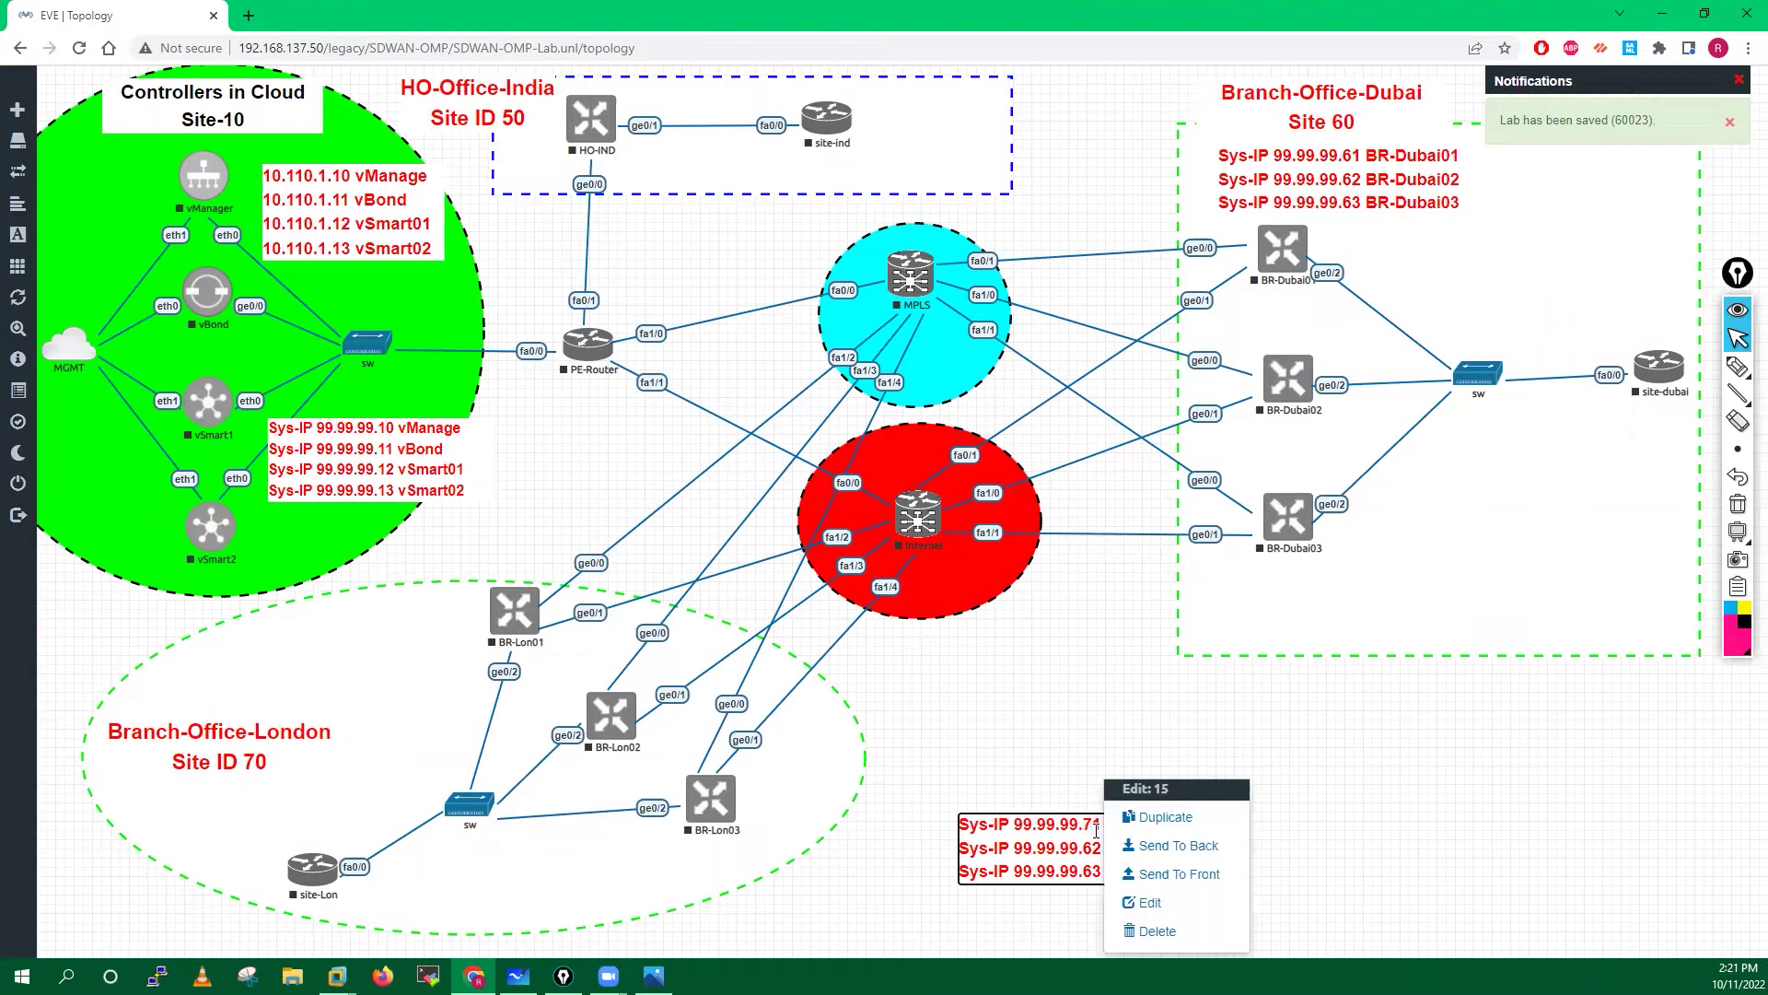
key(BackSpace)
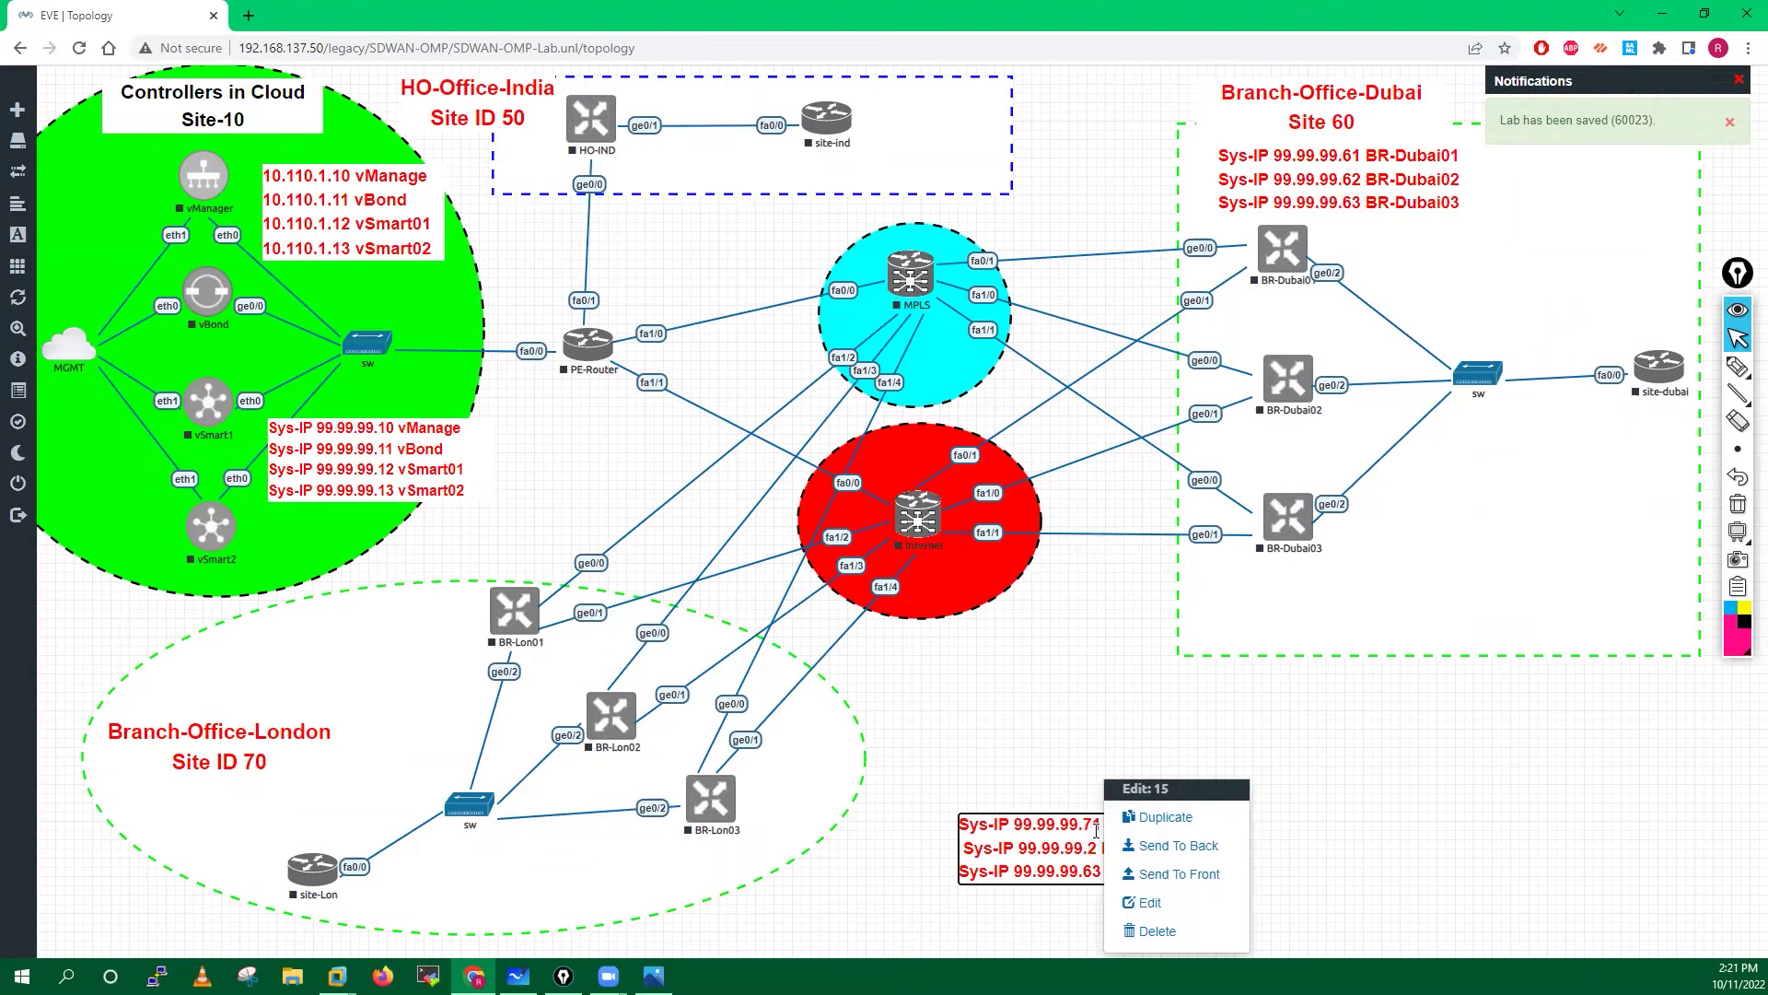
text(7)
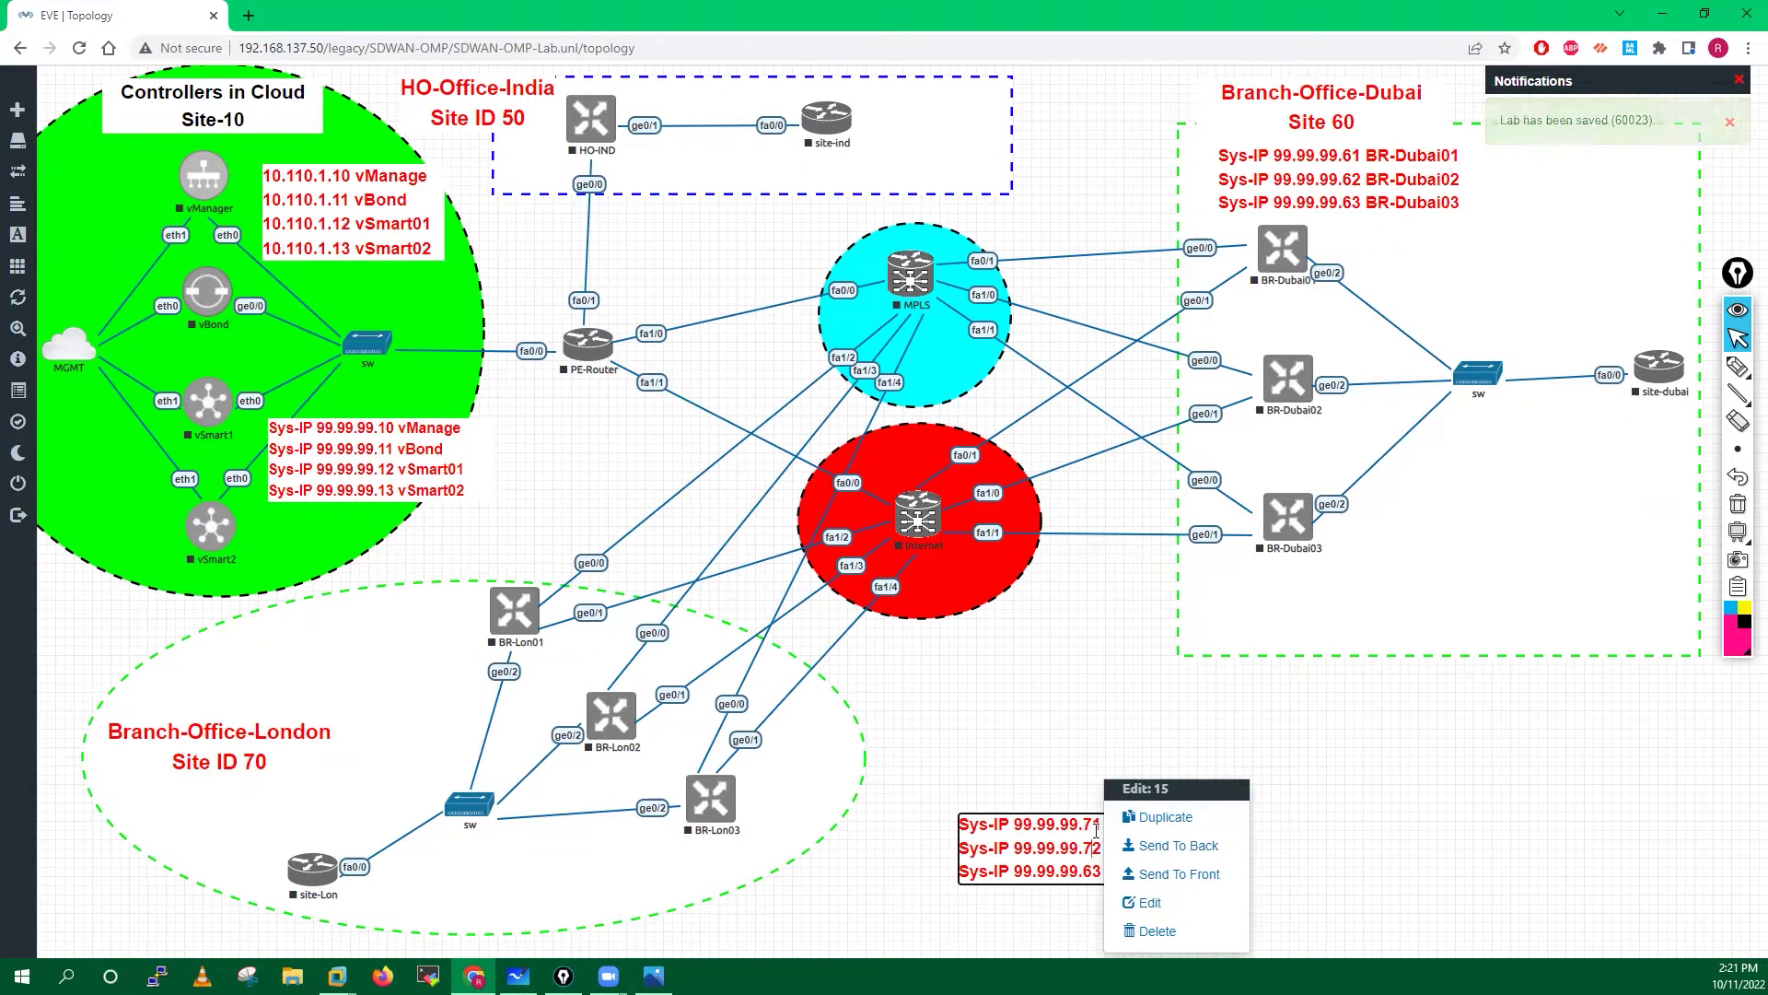
key(Down)
key(BackSpace)
text(7)
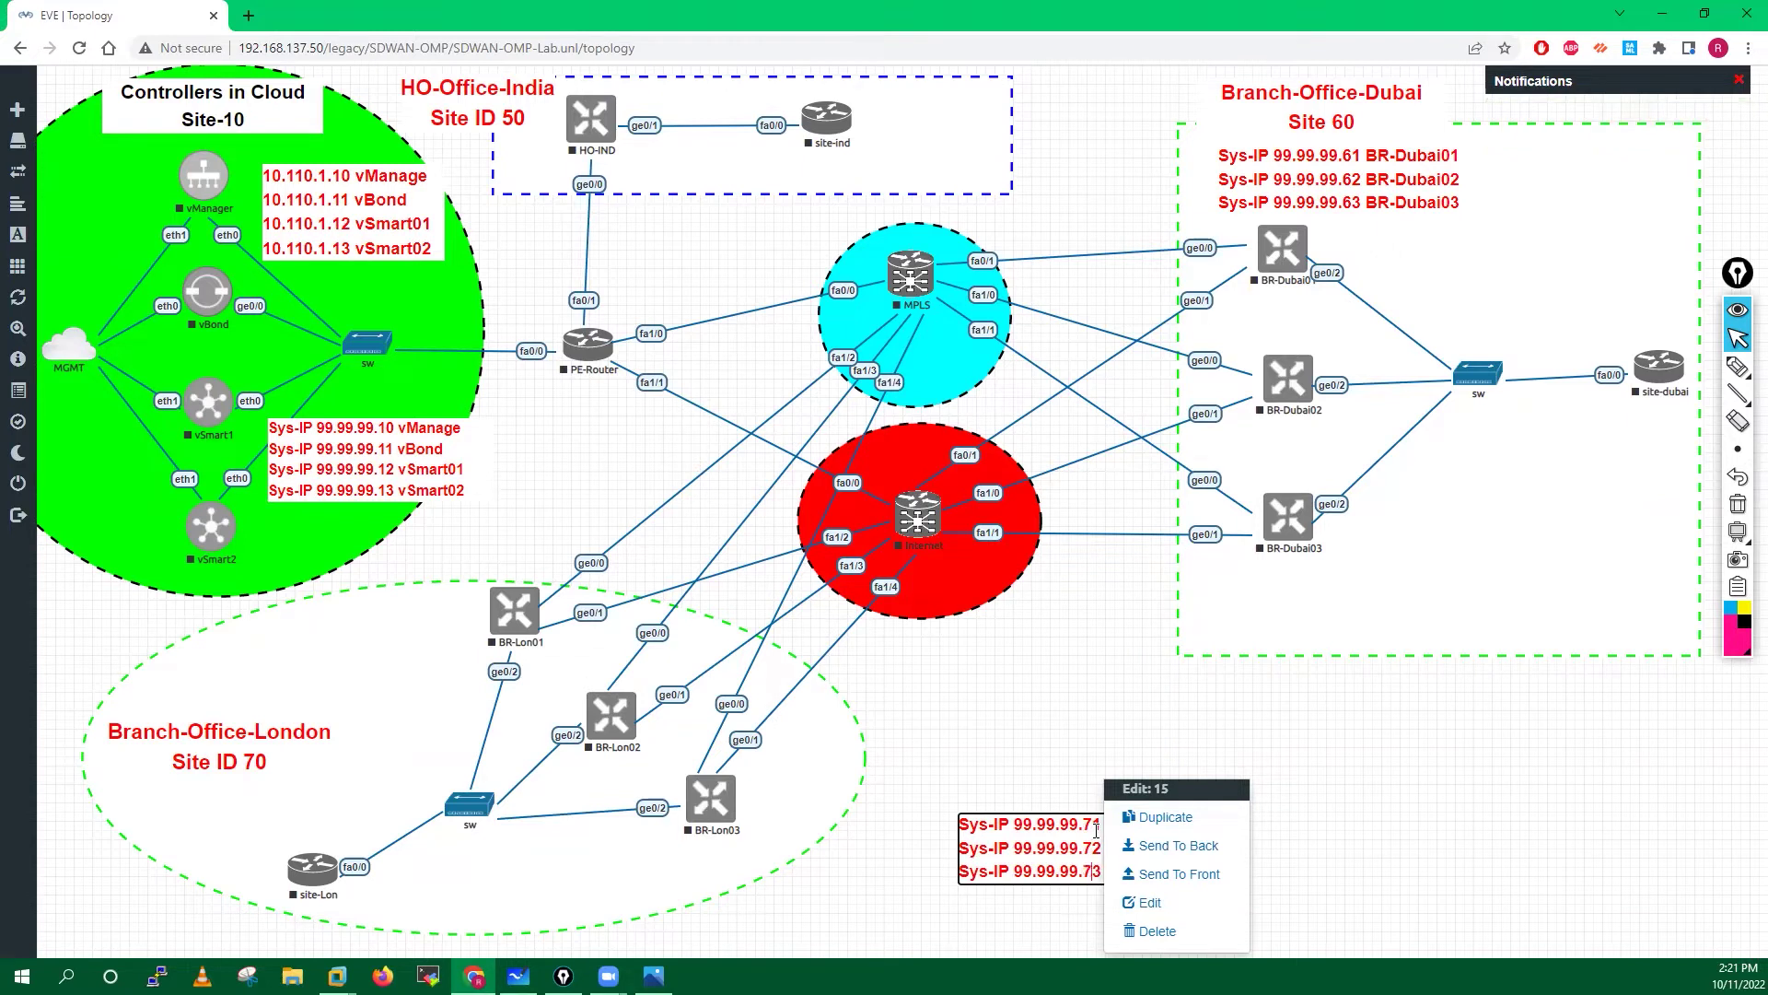
- Rename the devices in the third and second lines of the duplicated label to BR-Lon03 and BR-Lon02
click(1002, 822)
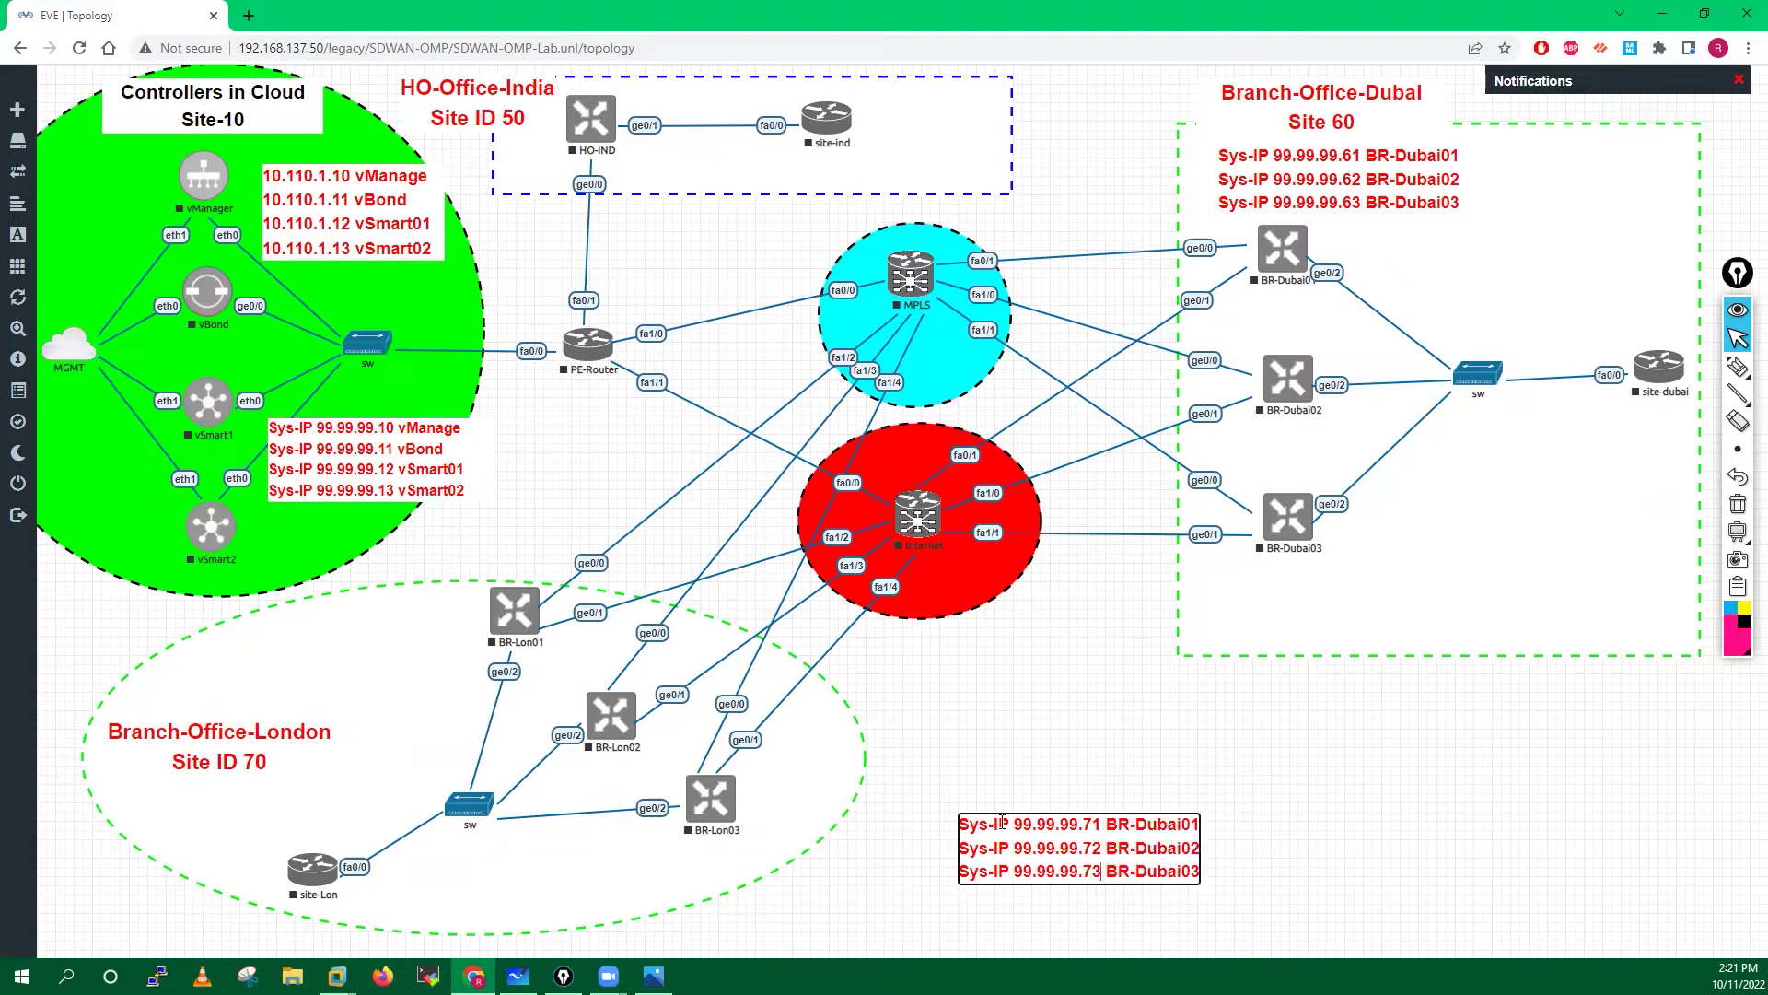
key(BackSpace)
key(BackSpace)
key(BackSpace)
key(BackSpace)
key(BackSpace)
text(Lon)
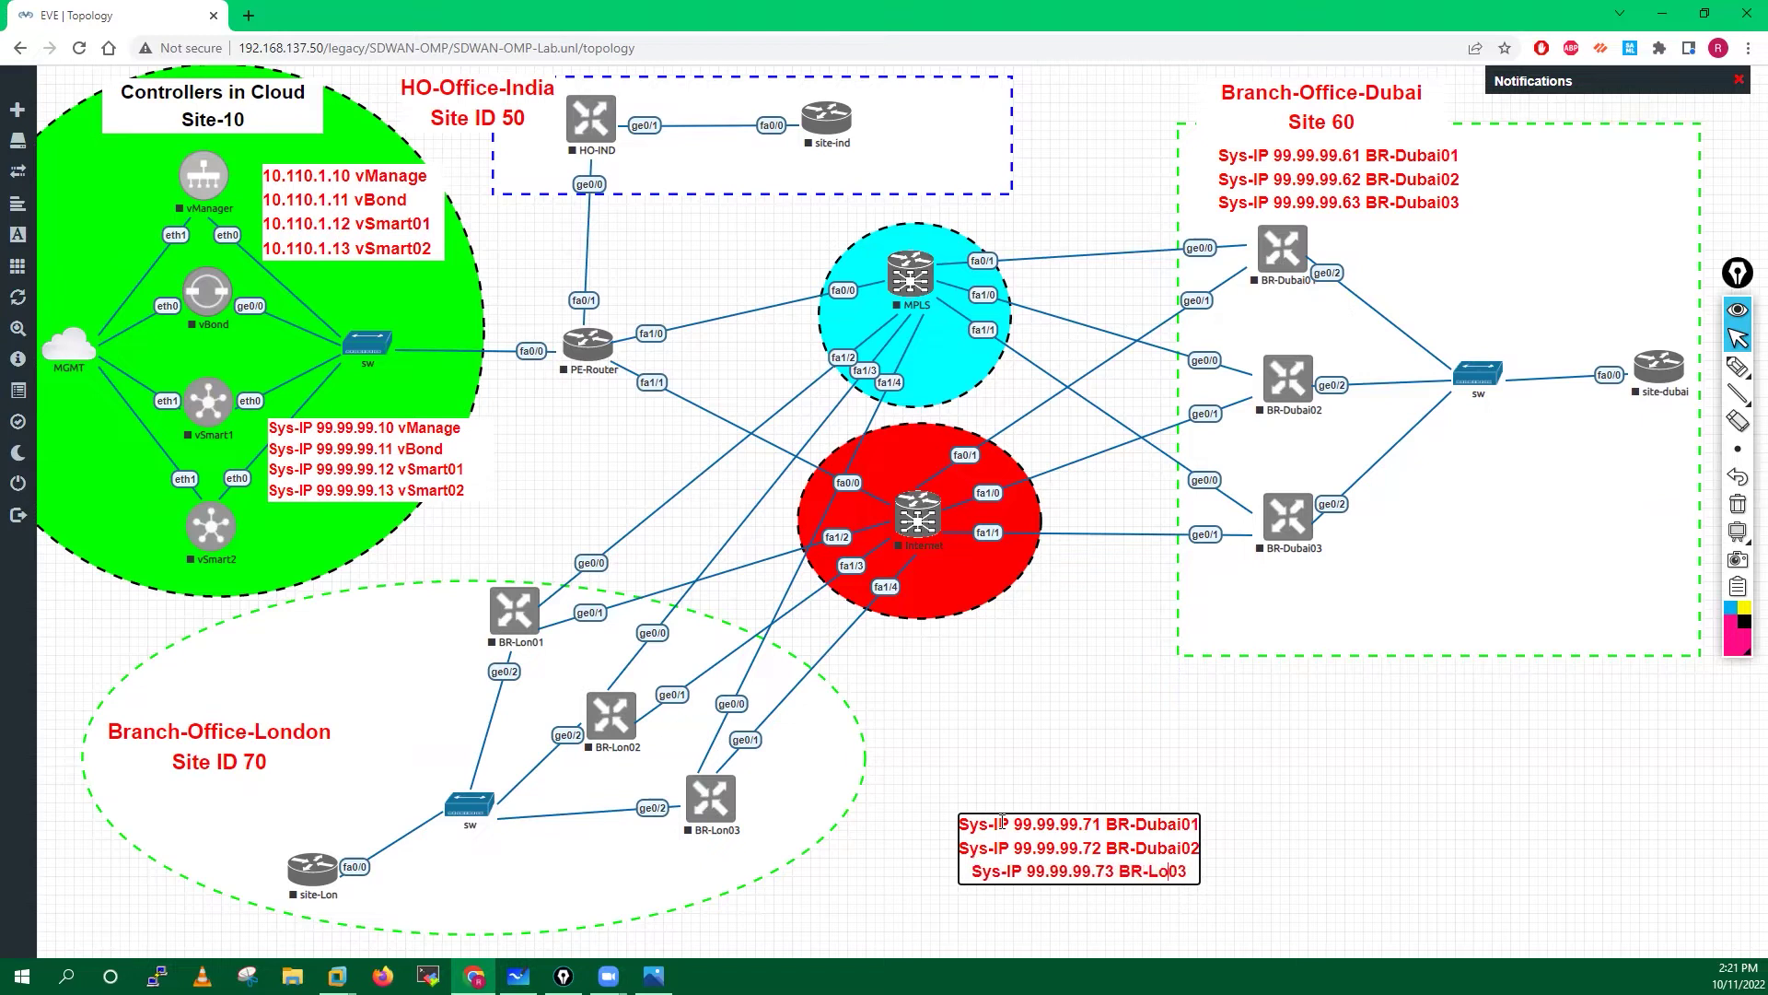
key(Up)
key(BackSpace)
key(BackSpace)
key(BackSpace)
key(BackSpace)
text(Lon)
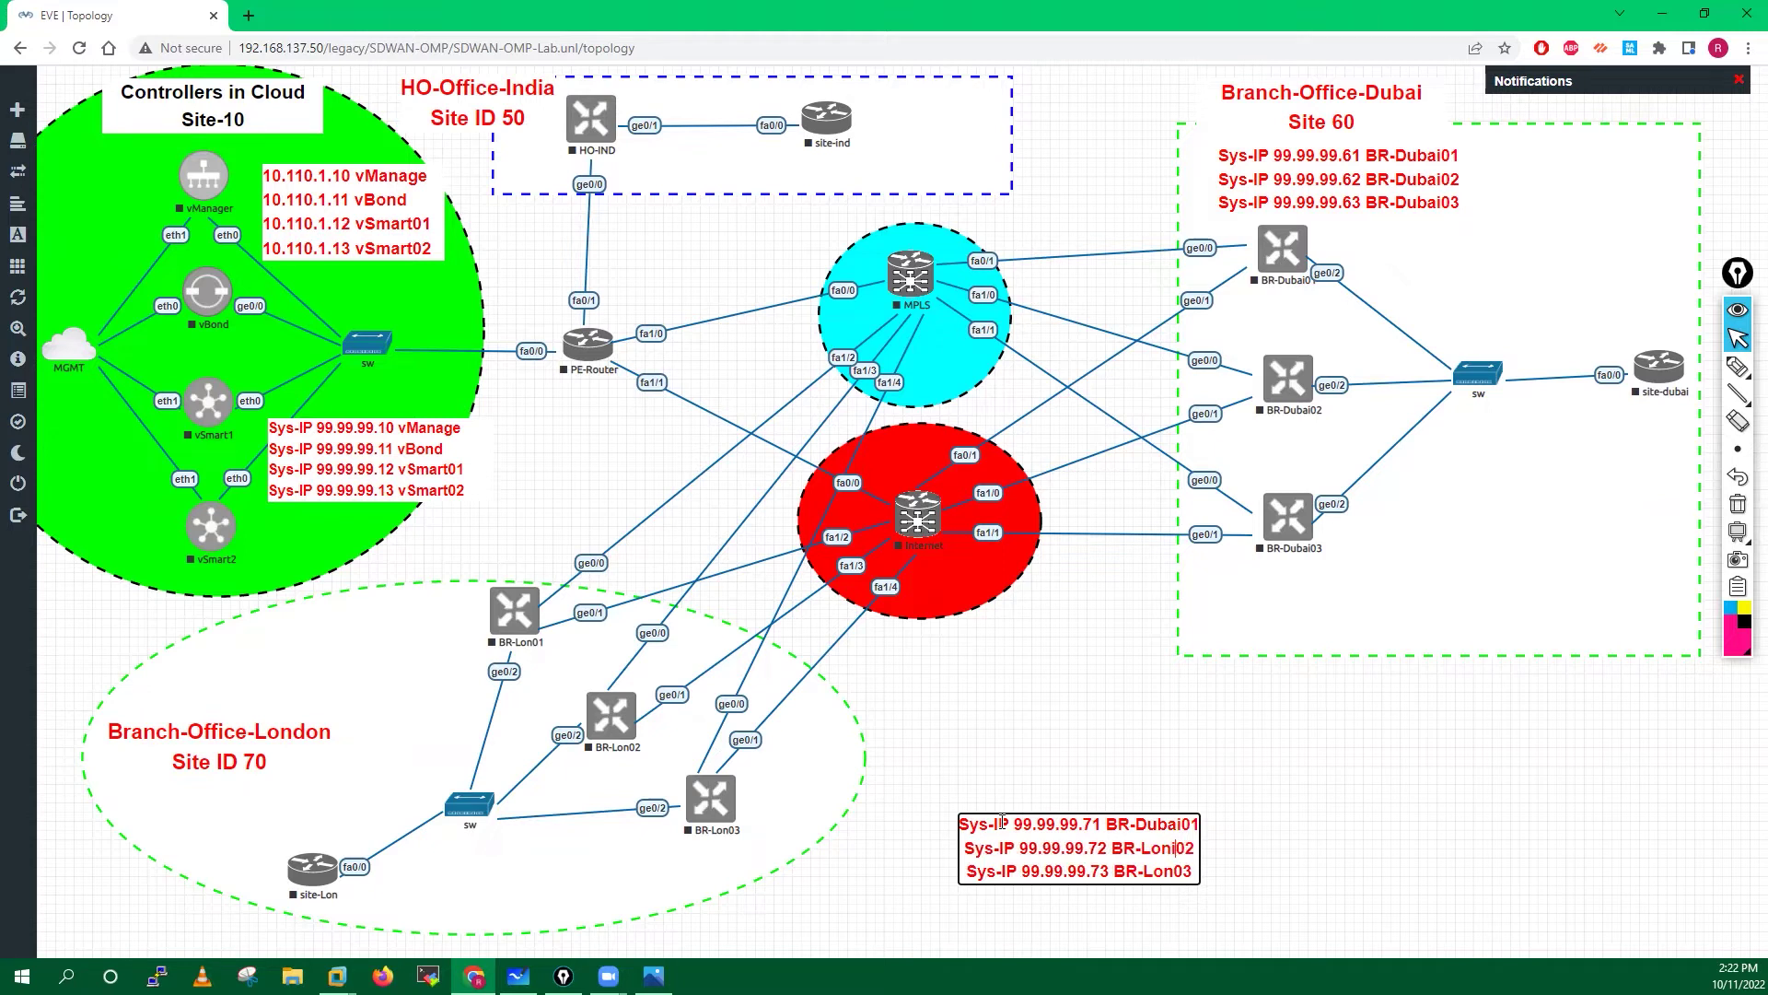
- Rename the device in the first line of the duplicated label to BR-Lon01 and finish editing the text
key(Delete)
key(BackSpace)
key(BackSpace)
key(BackSpace)
key(BackSpace)
key(Delete)
key(Delete)
text(Lon0)
click(1375, 814)
- Move the Branch-Office-London heading up, place the London Sys-IP label beneath it inside the ellipse, and slightly enlarge the label
drag(1111, 869, 226, 835)
drag(221, 744, 263, 656)
drag(187, 804, 235, 741)
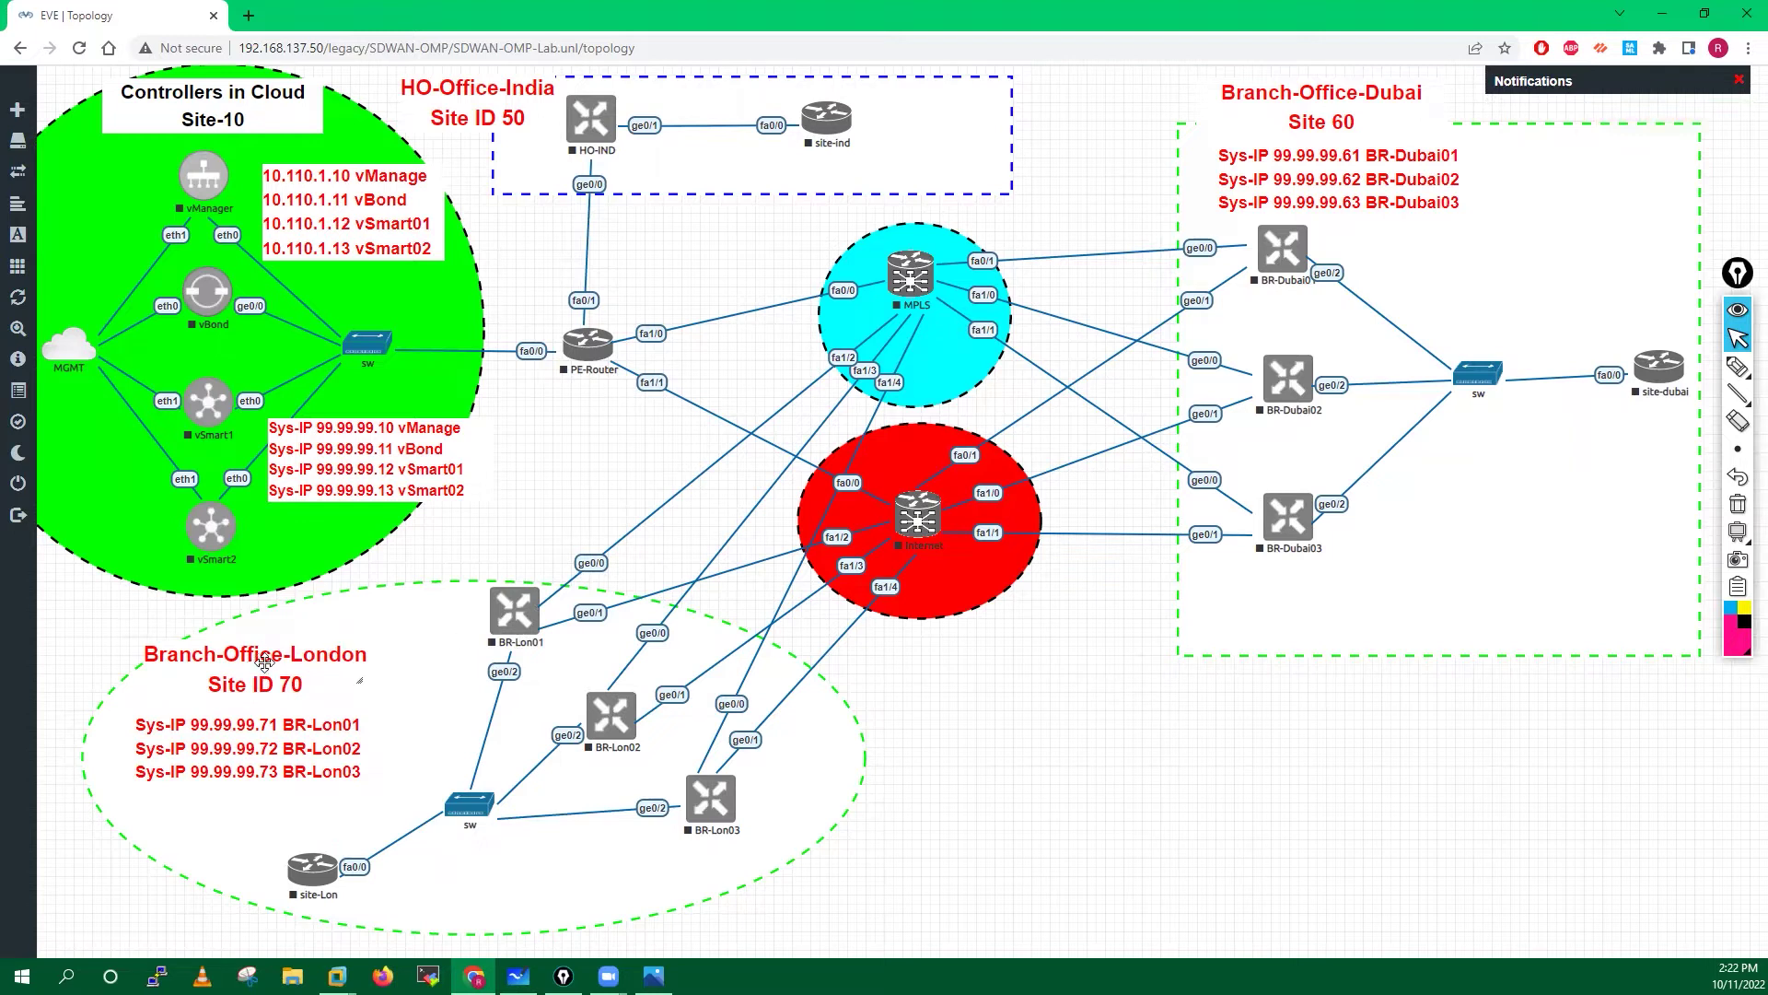
drag(258, 665, 266, 666)
drag(272, 730, 288, 728)
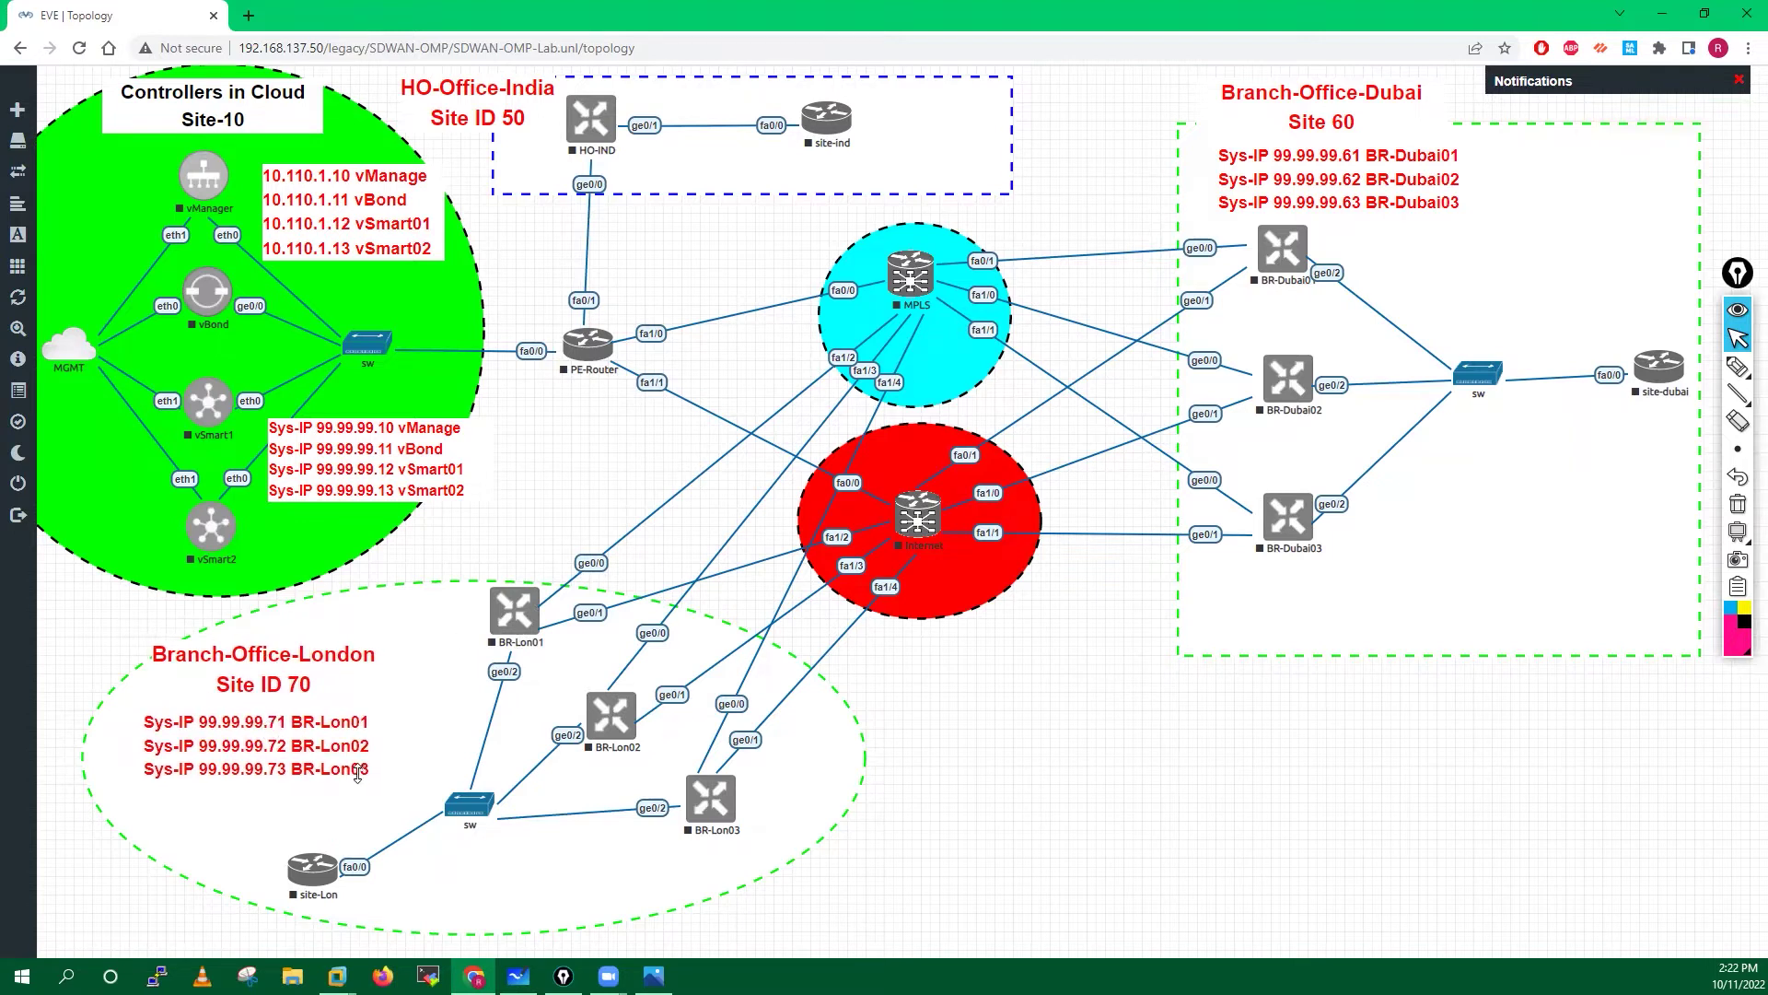
drag(377, 772, 383, 775)
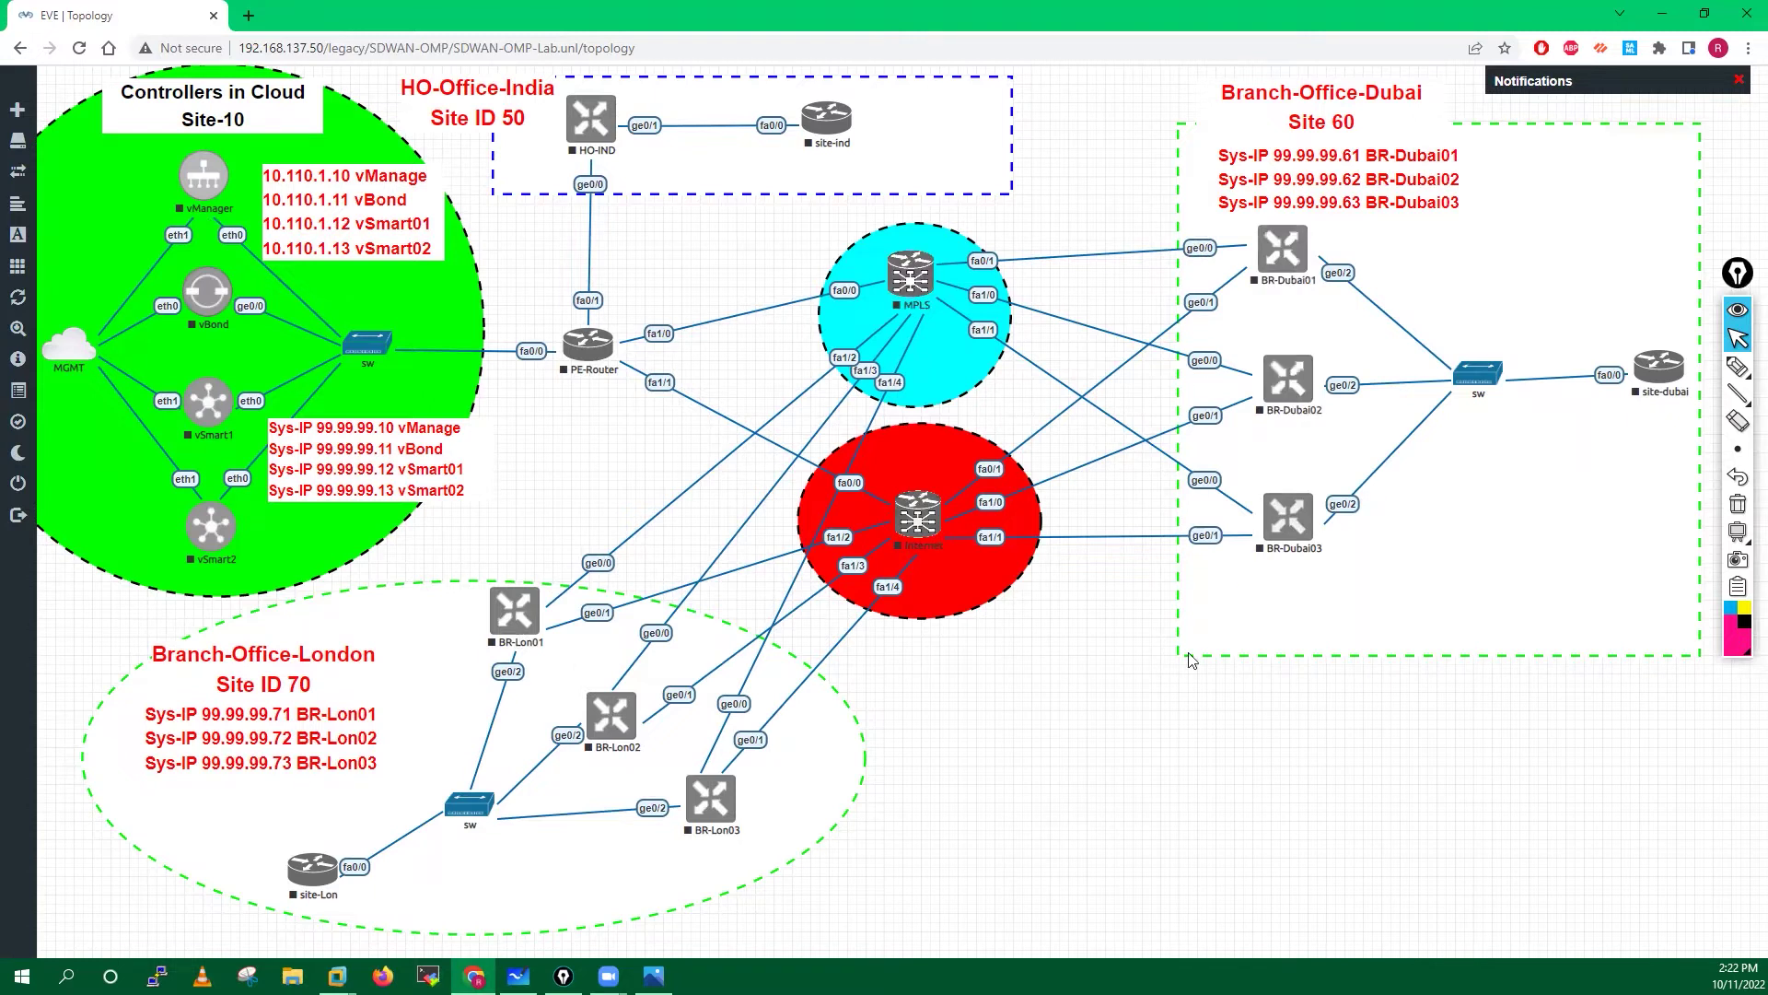
- Add a text label reading "60.1.1.0/24" on the empty canvas below the Dubai box and enlarge it
right_click(1037, 712)
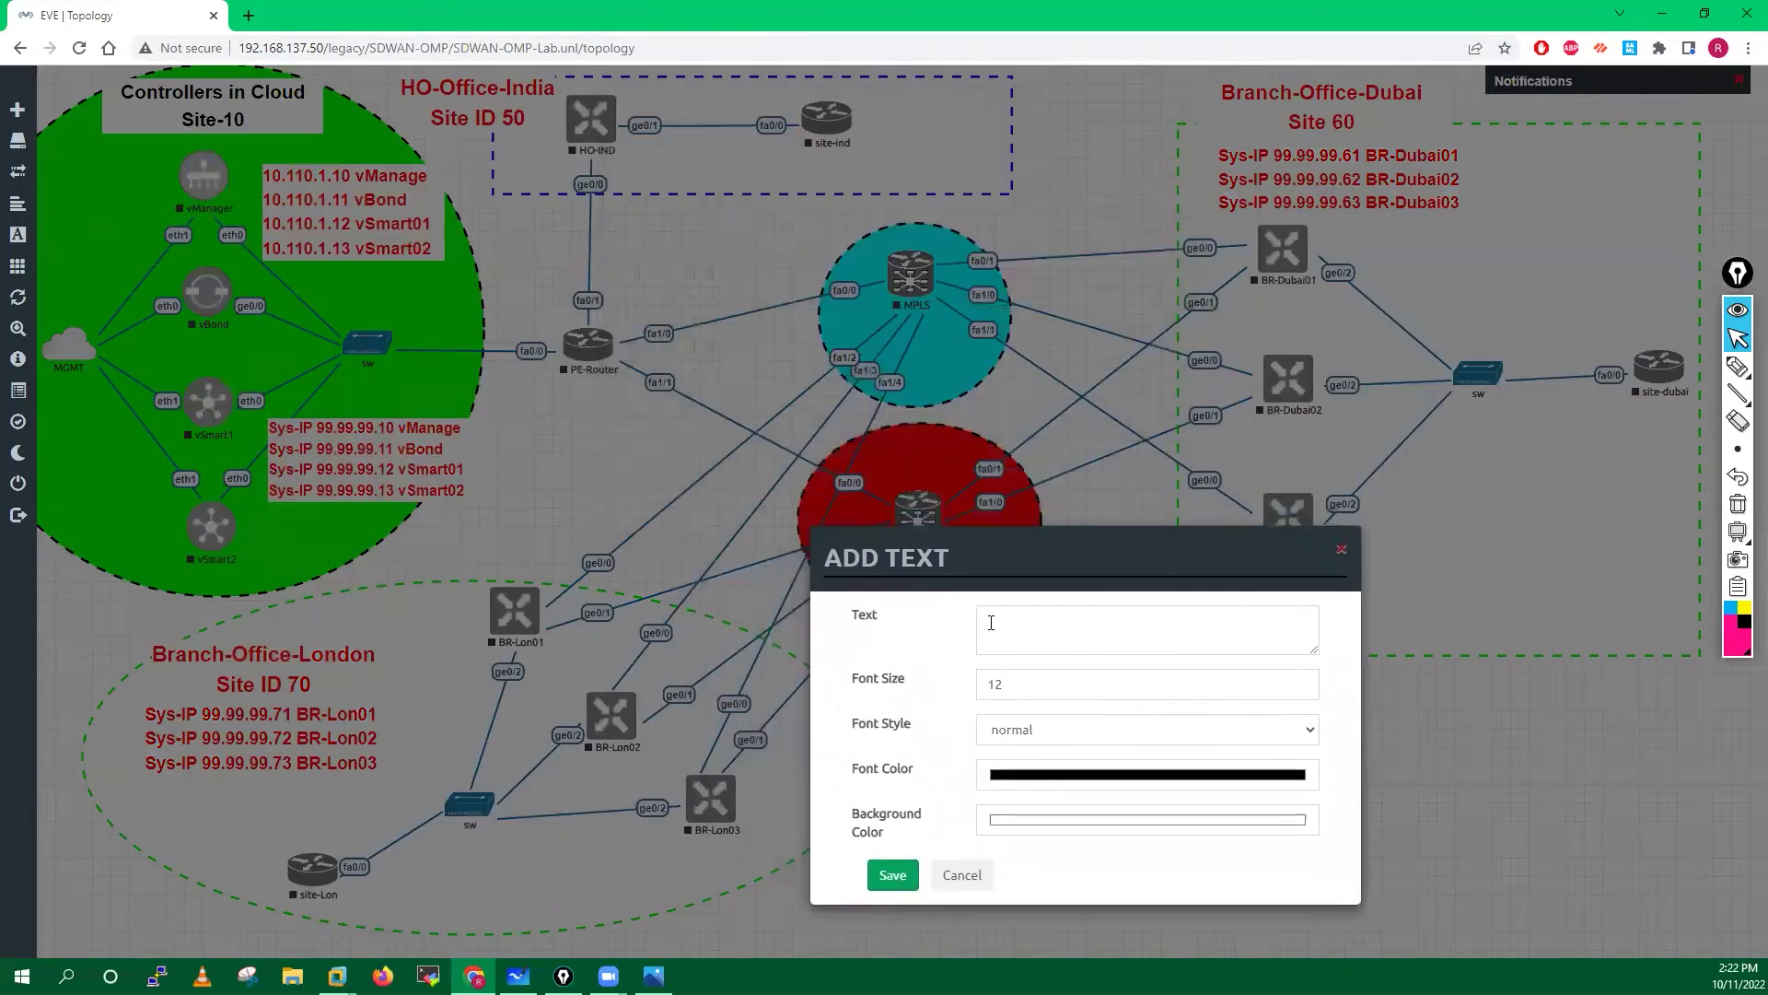
click(991, 622)
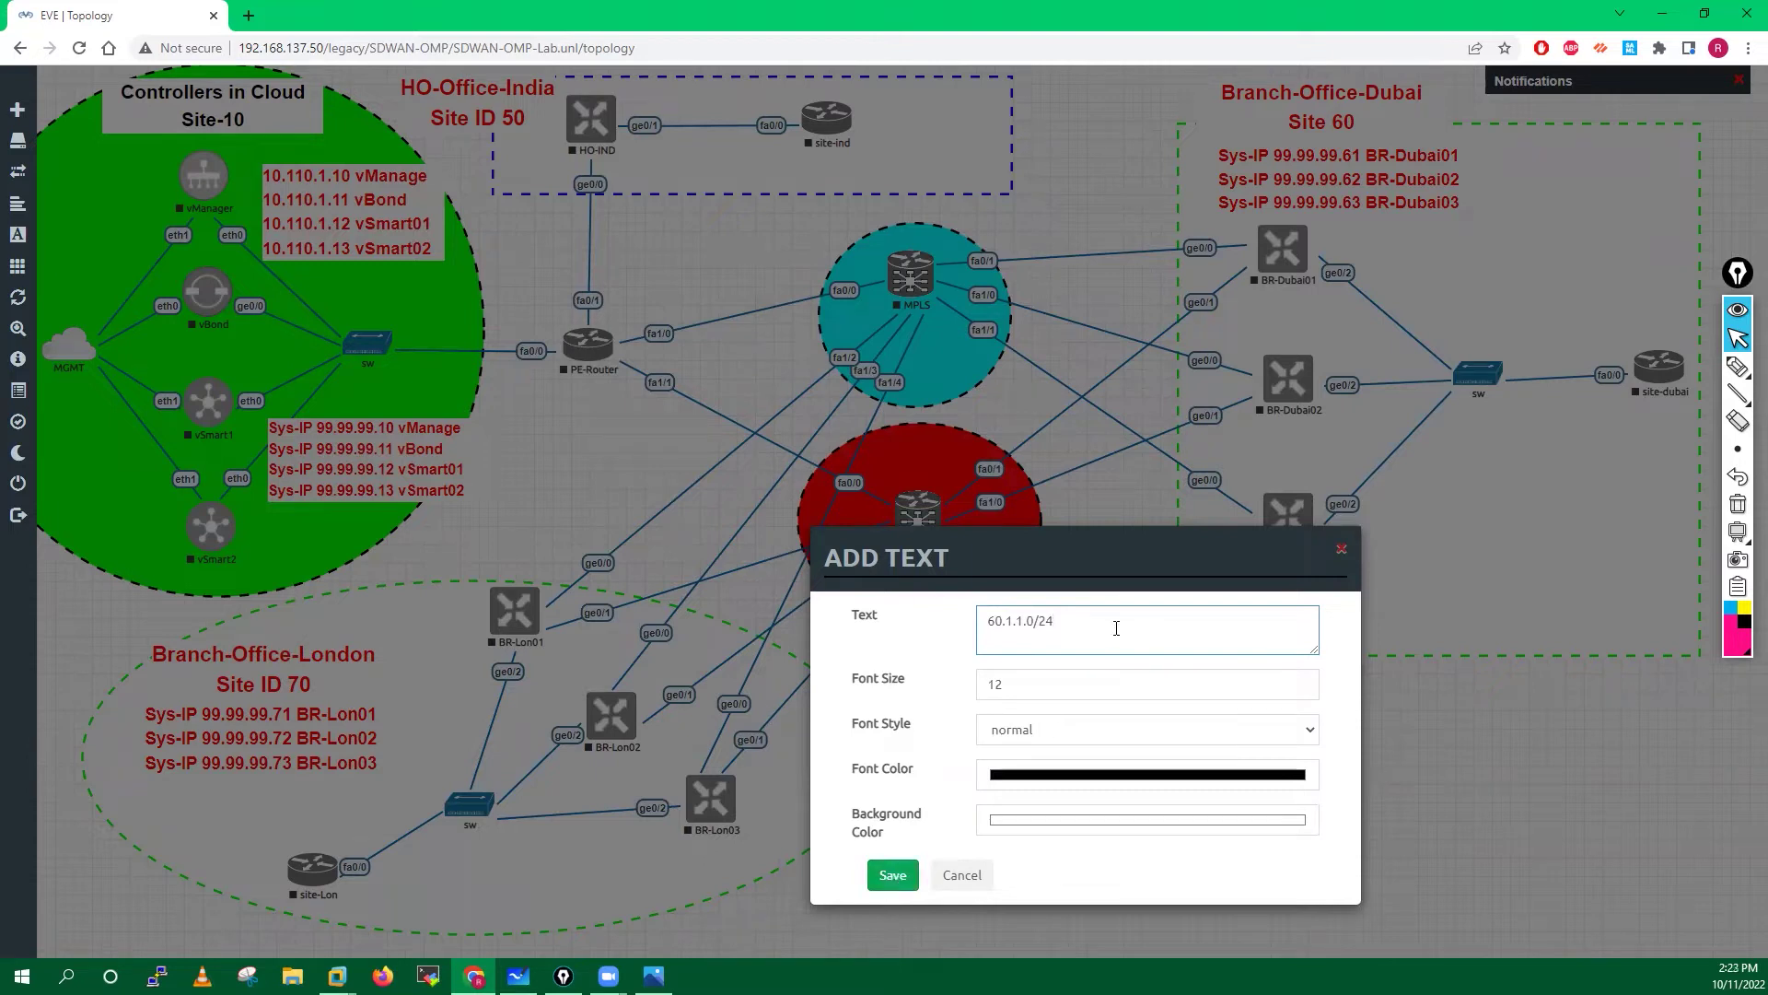
click(892, 877)
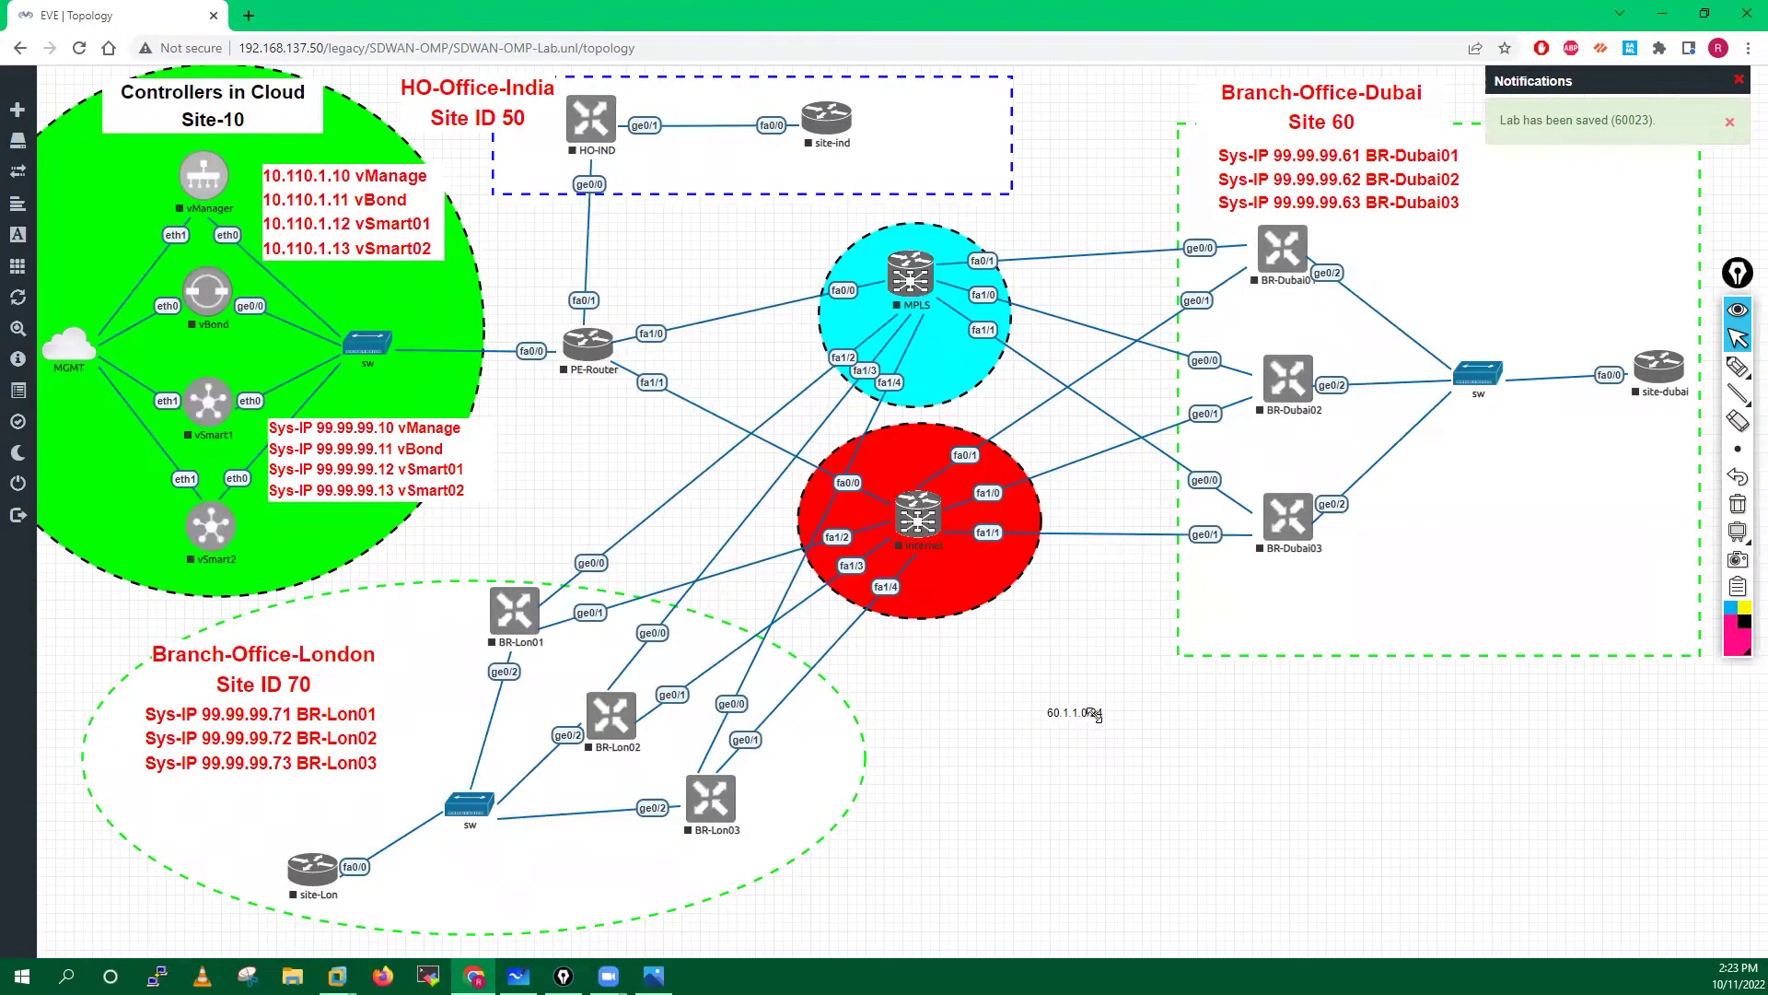
drag(1117, 751, 1186, 740)
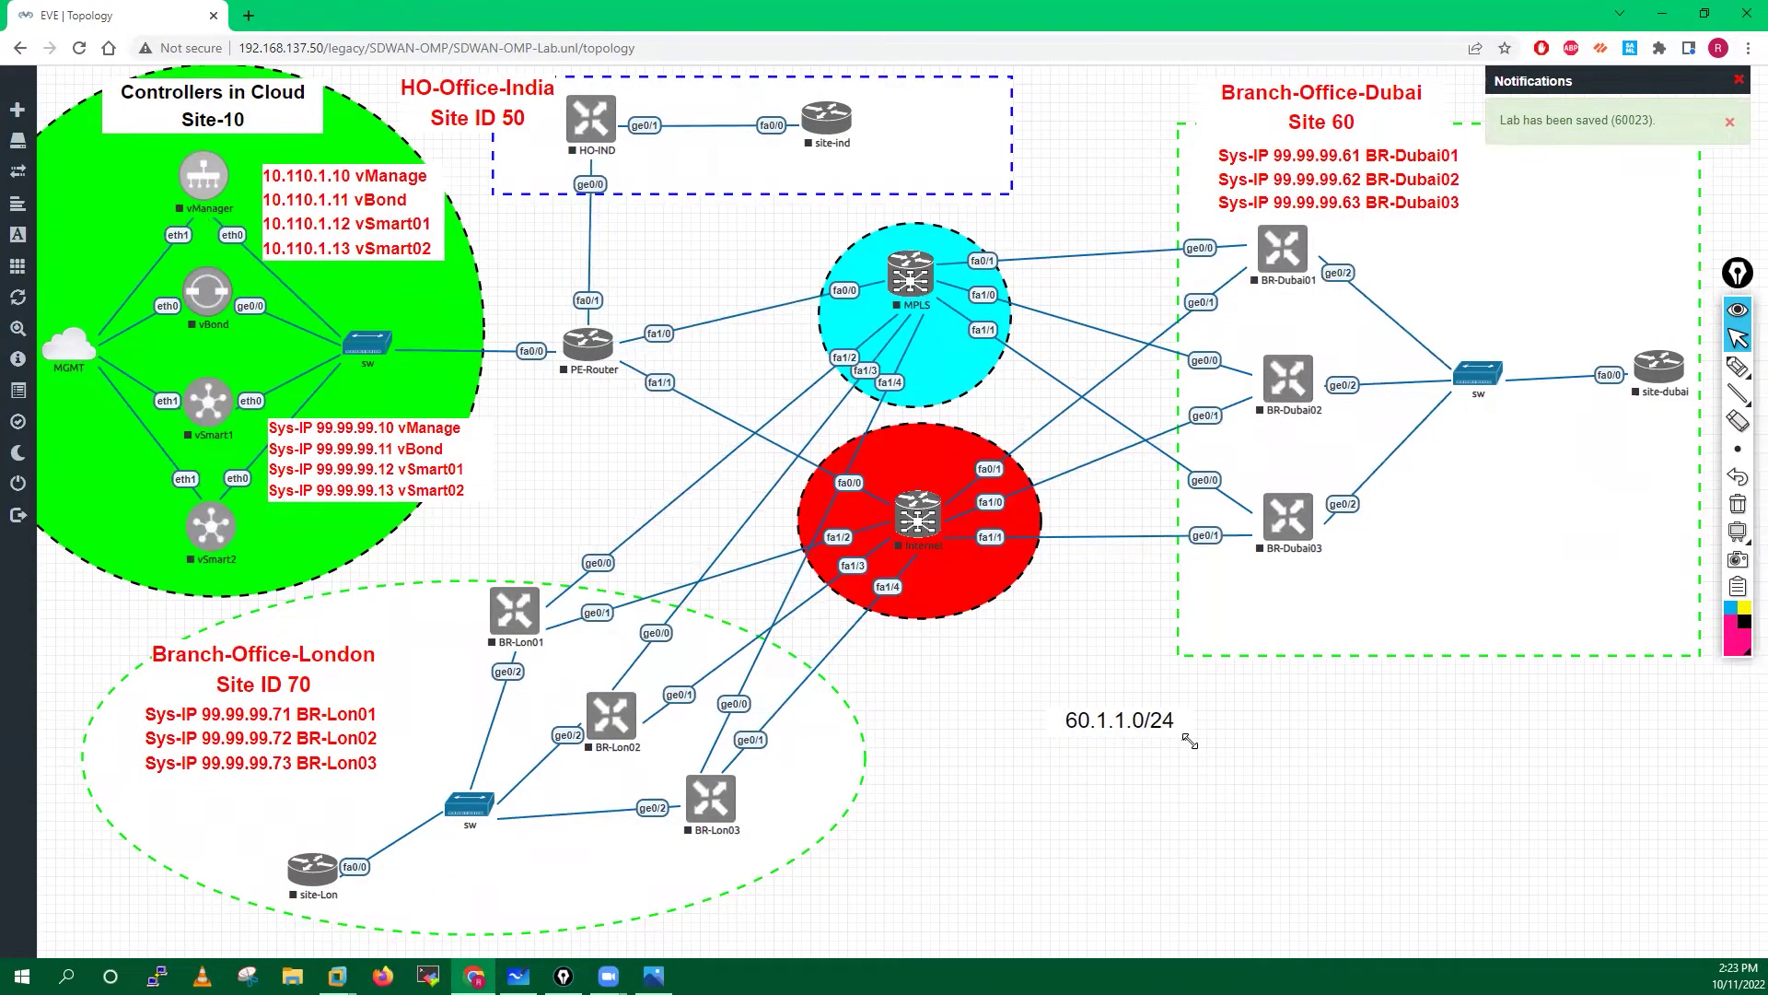
- Make the 60.1.1.0/24 label bold with blue text (RGB 0, 0, 255) and place it on the link between MPLS and BR-Dubai01
right_click(1117, 719)
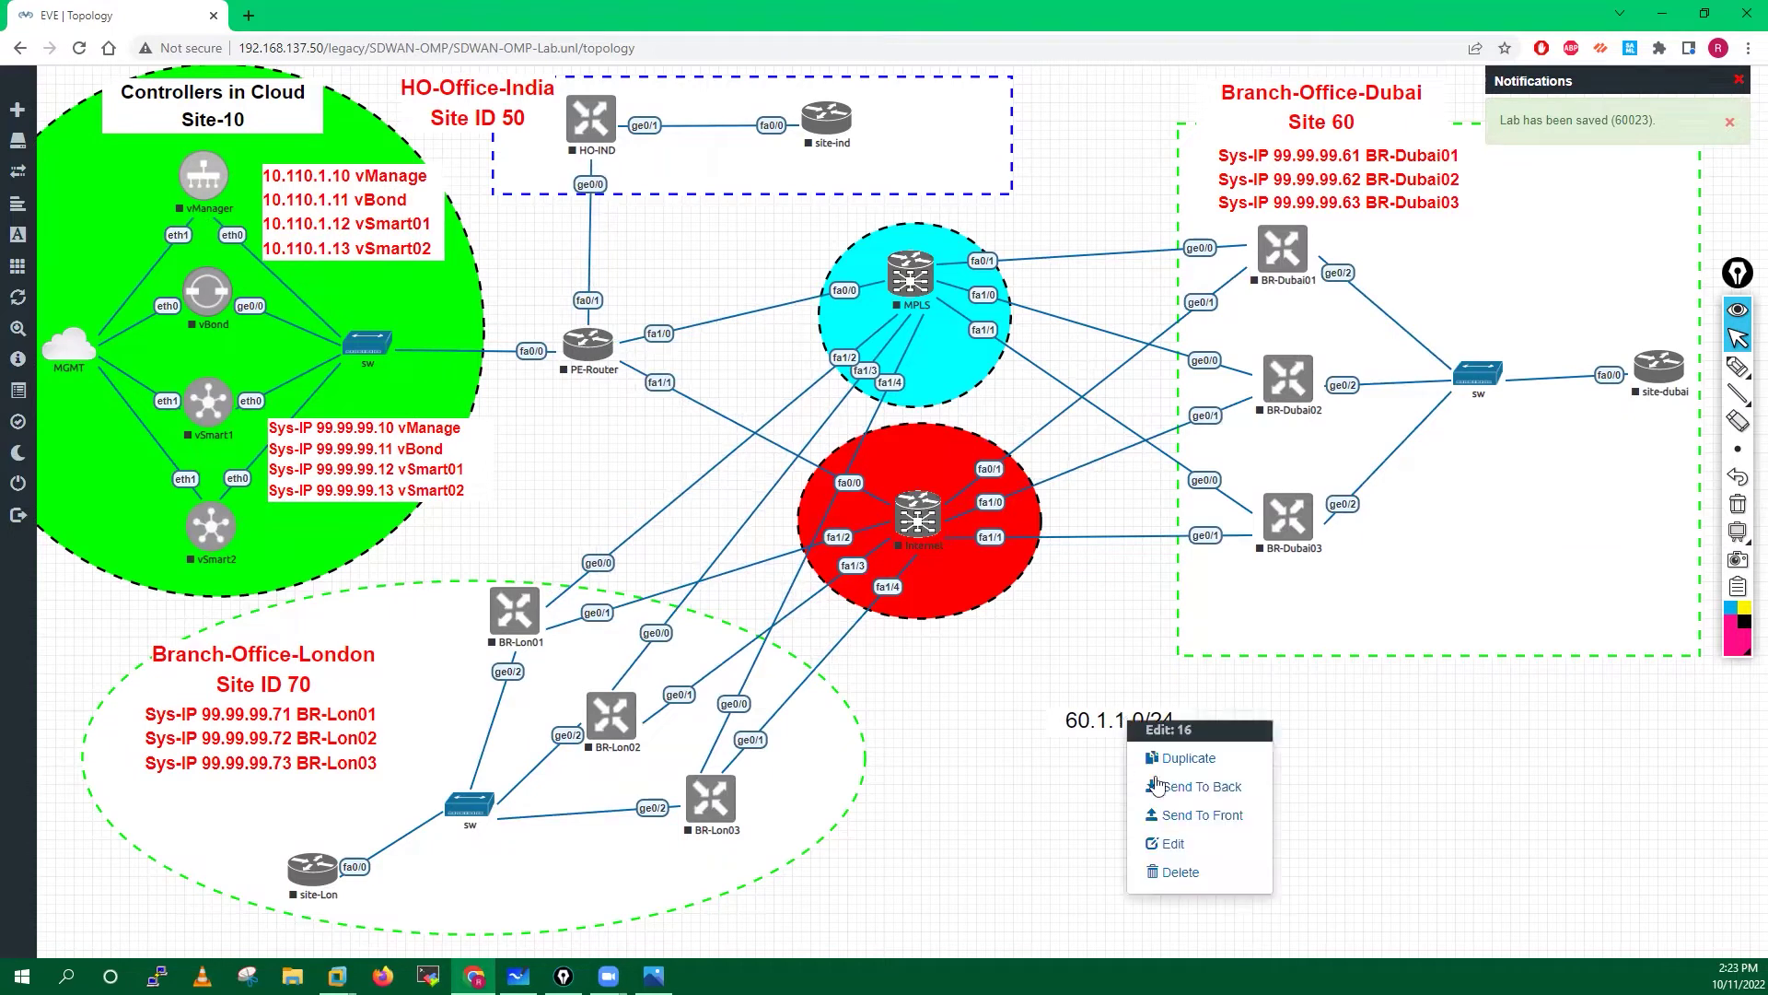
click(1172, 844)
click(315, 913)
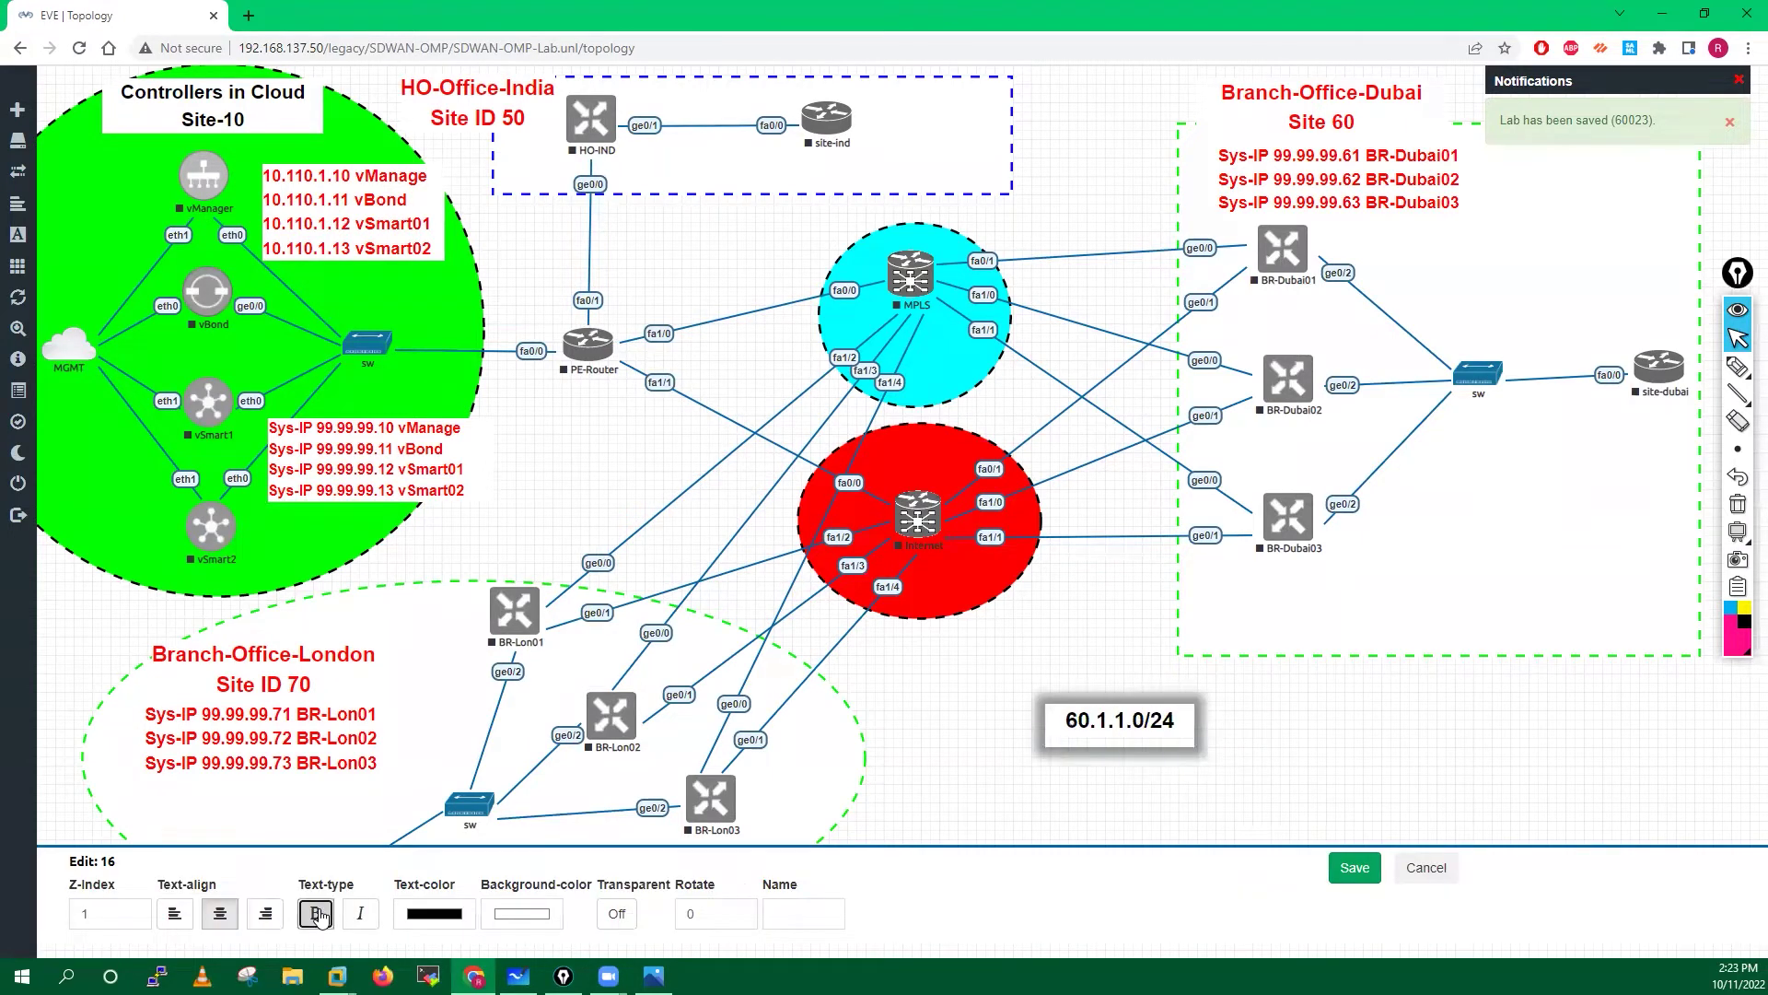
click(438, 914)
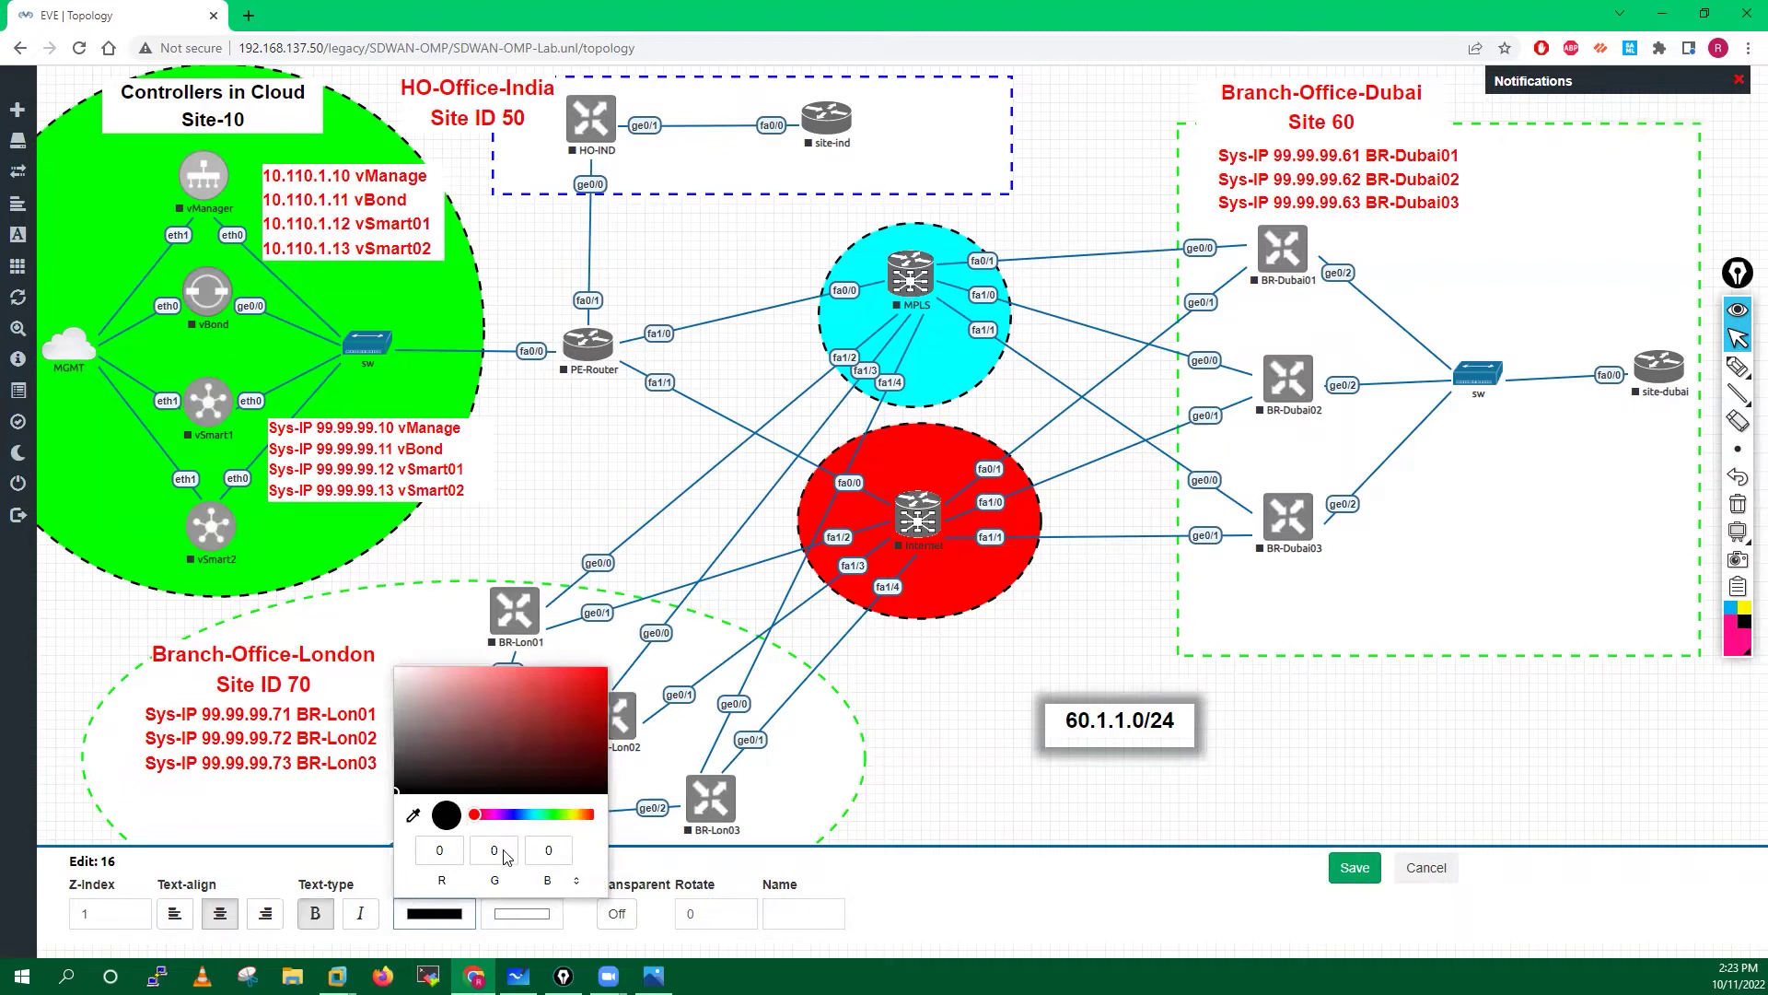
double_click(549, 851)
text(255)
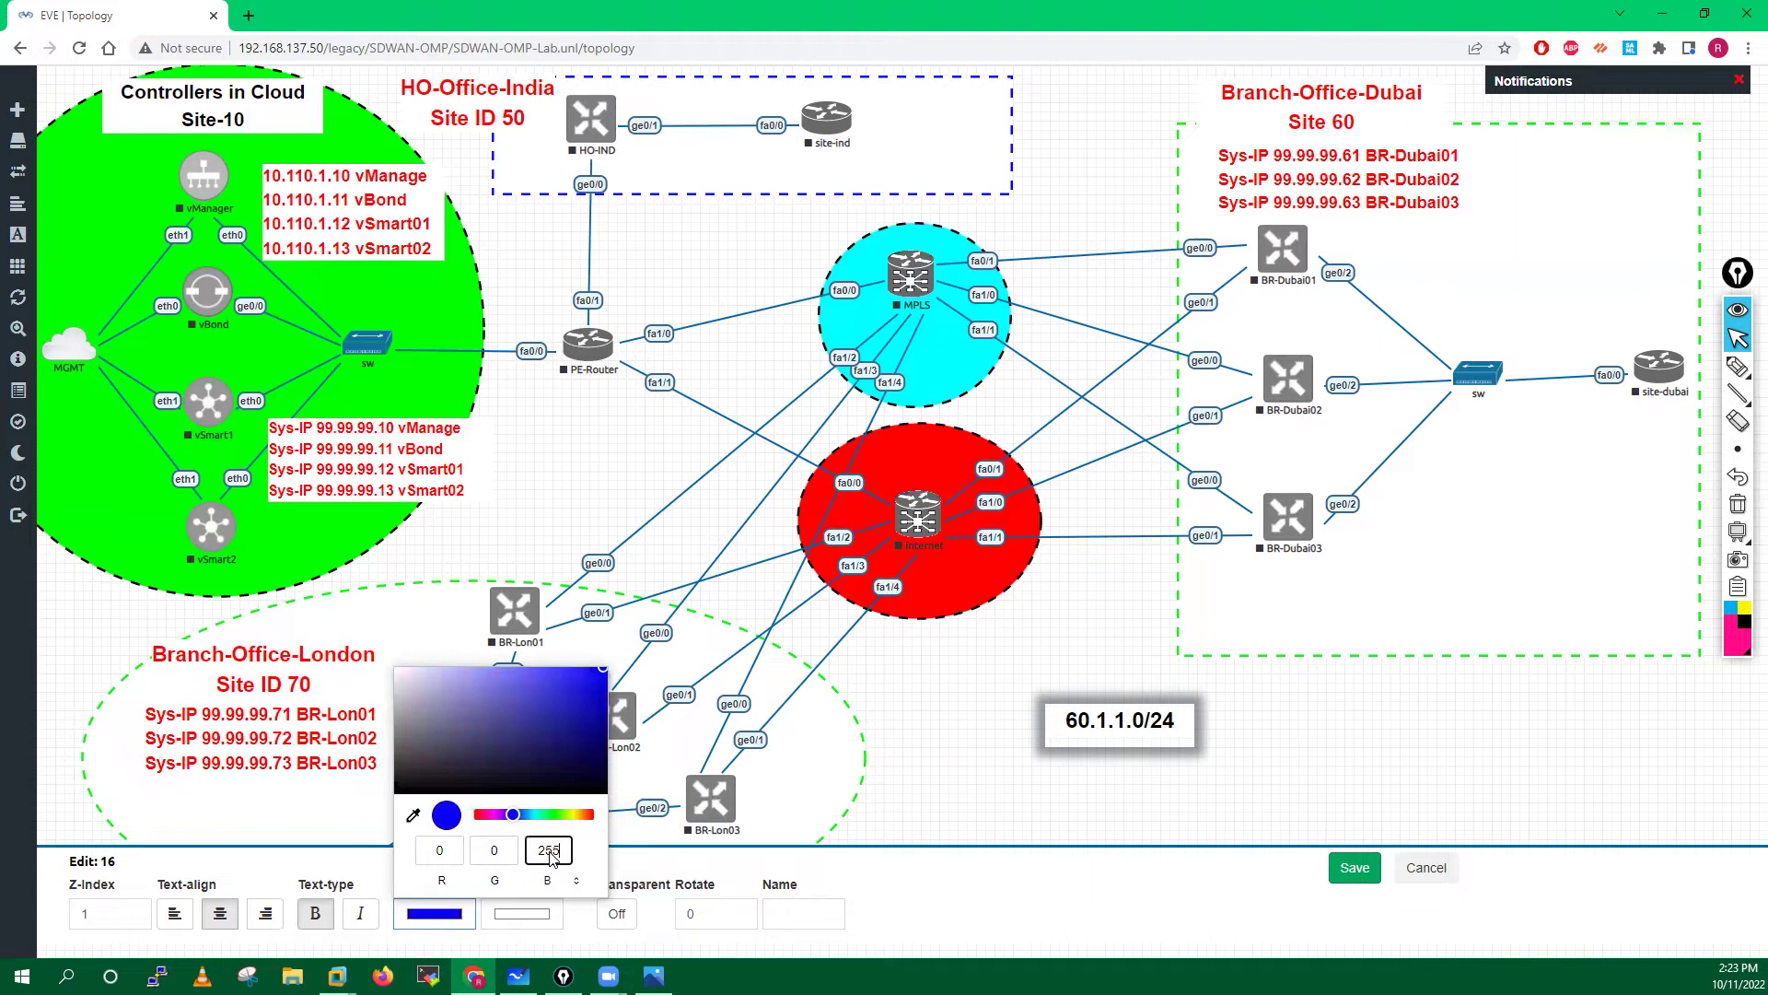
click(1355, 869)
drag(1128, 695, 1085, 250)
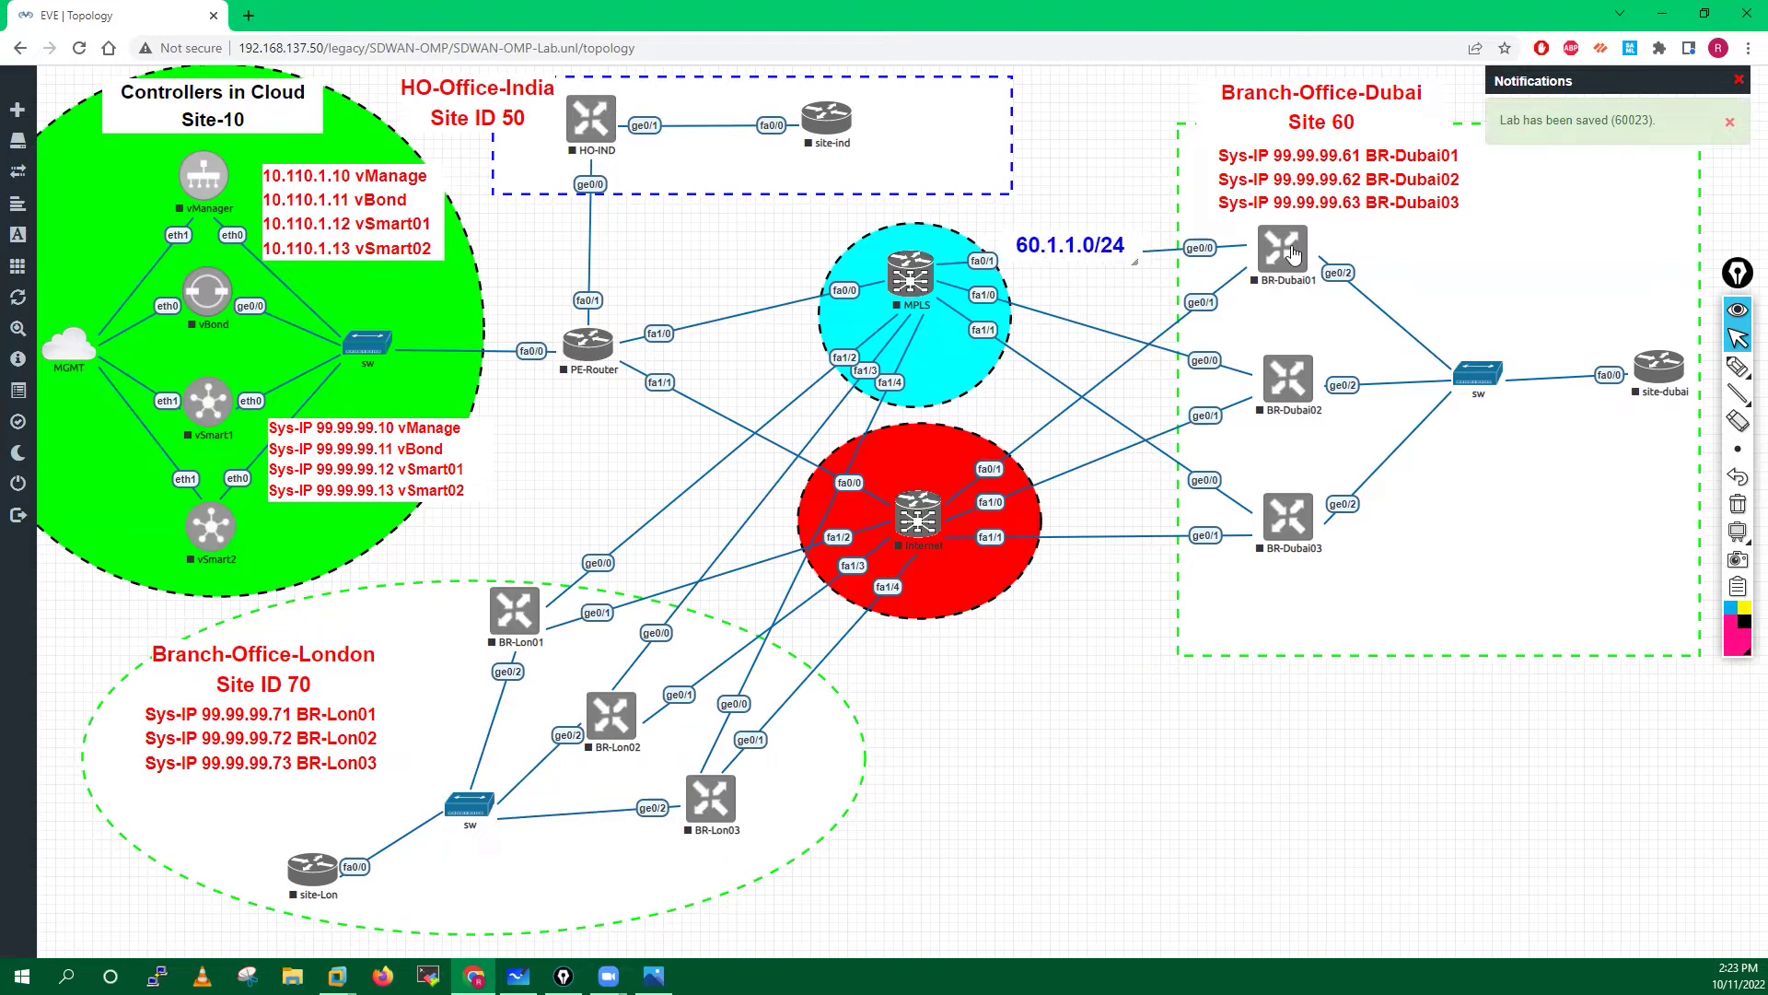
- Duplicate the 60.1.1.0/24 label, move the copy to the empty canvas below the Dubai box, and duplicate that copy once more
right_click(1087, 245)
click(1142, 283)
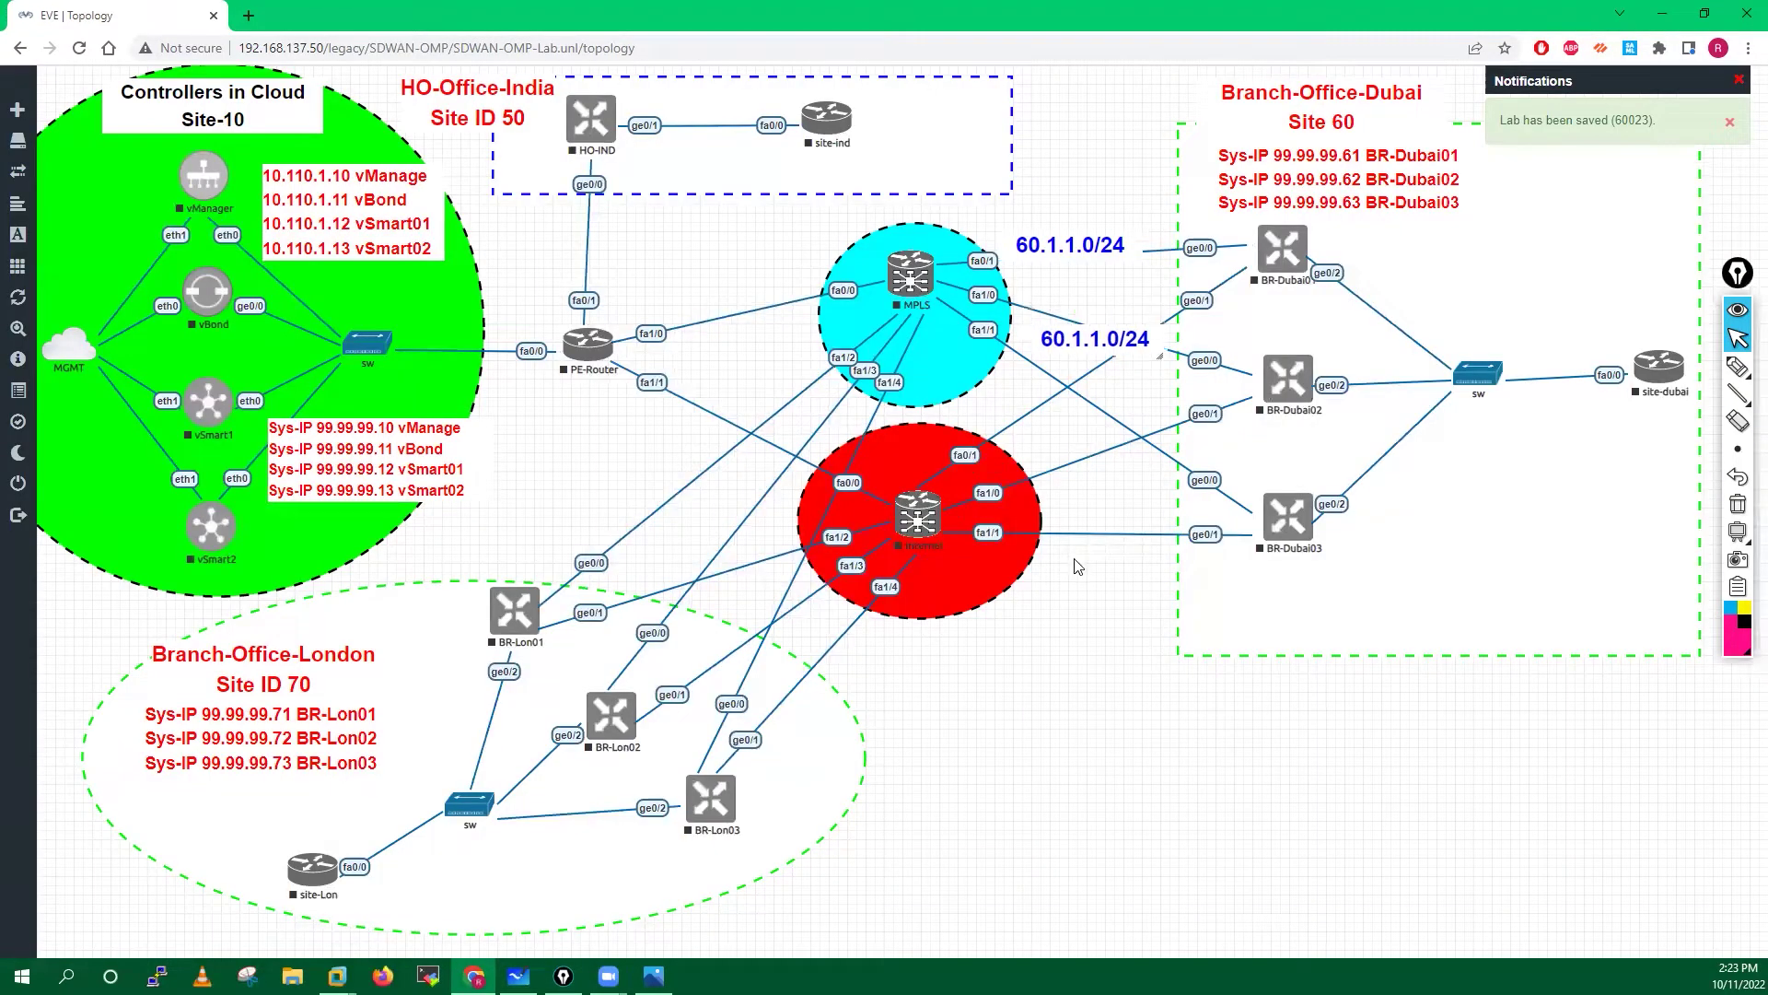
drag(1066, 325, 1086, 726)
double_click(1093, 720)
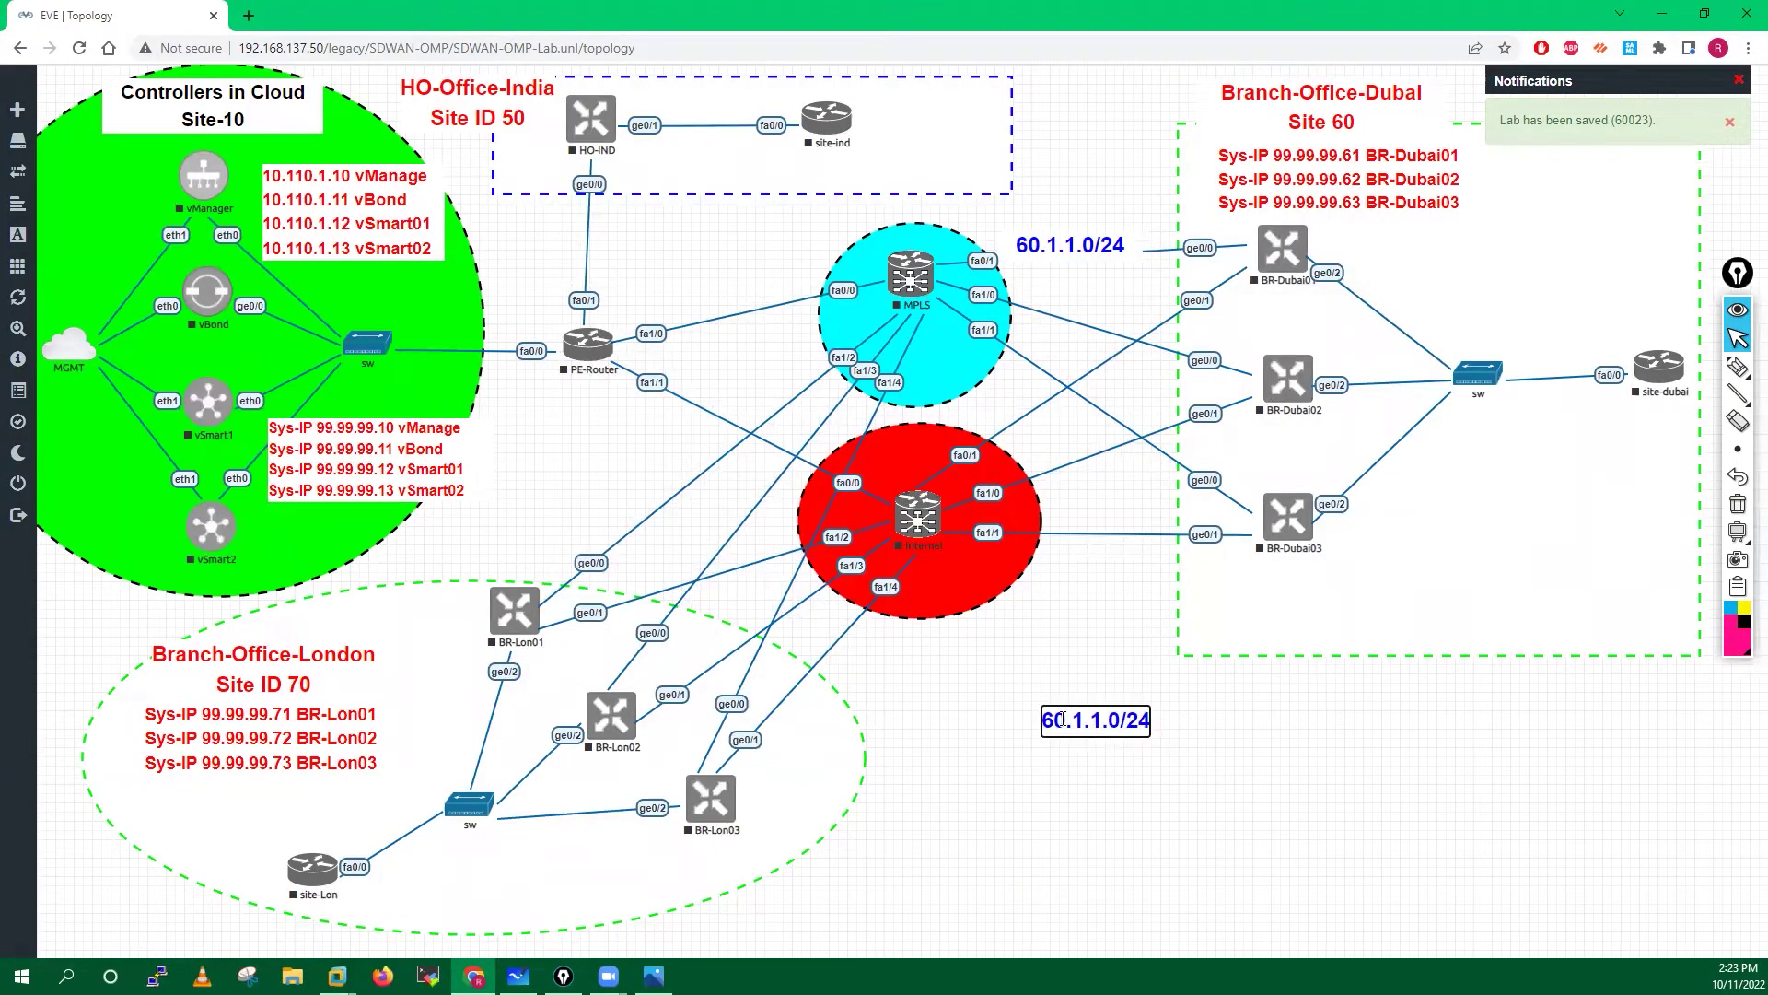
right_click(1064, 720)
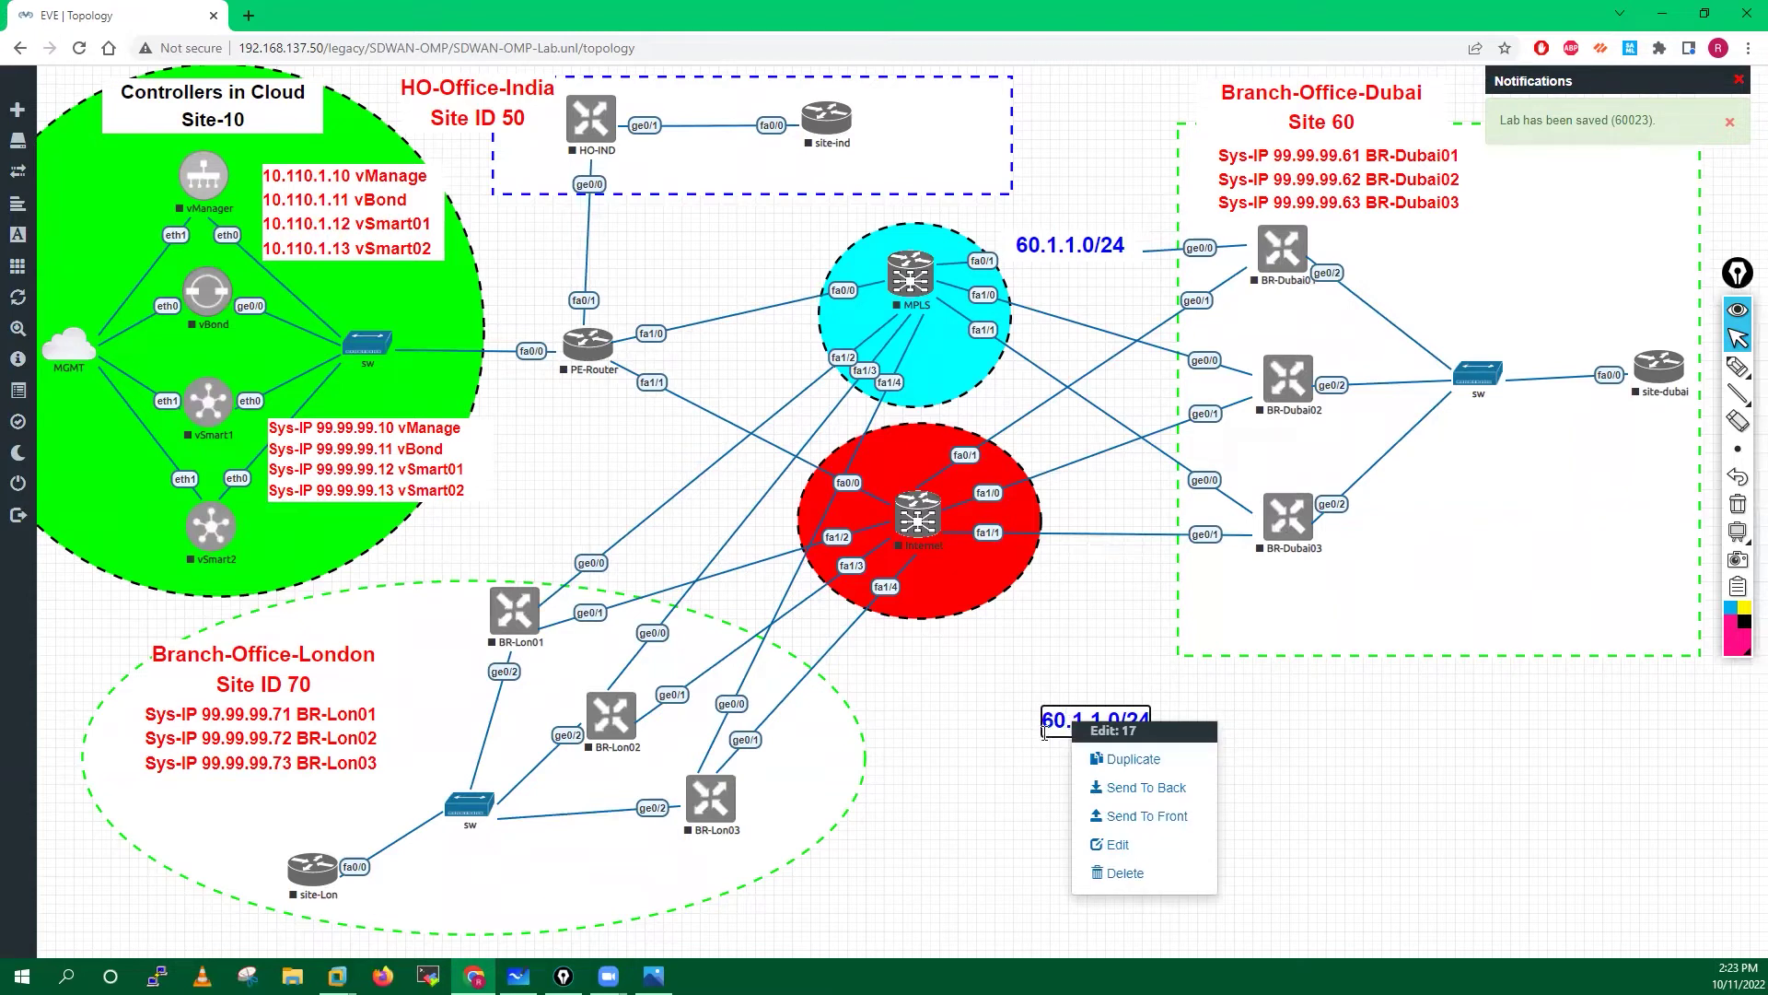
click(1031, 751)
right_click(1070, 719)
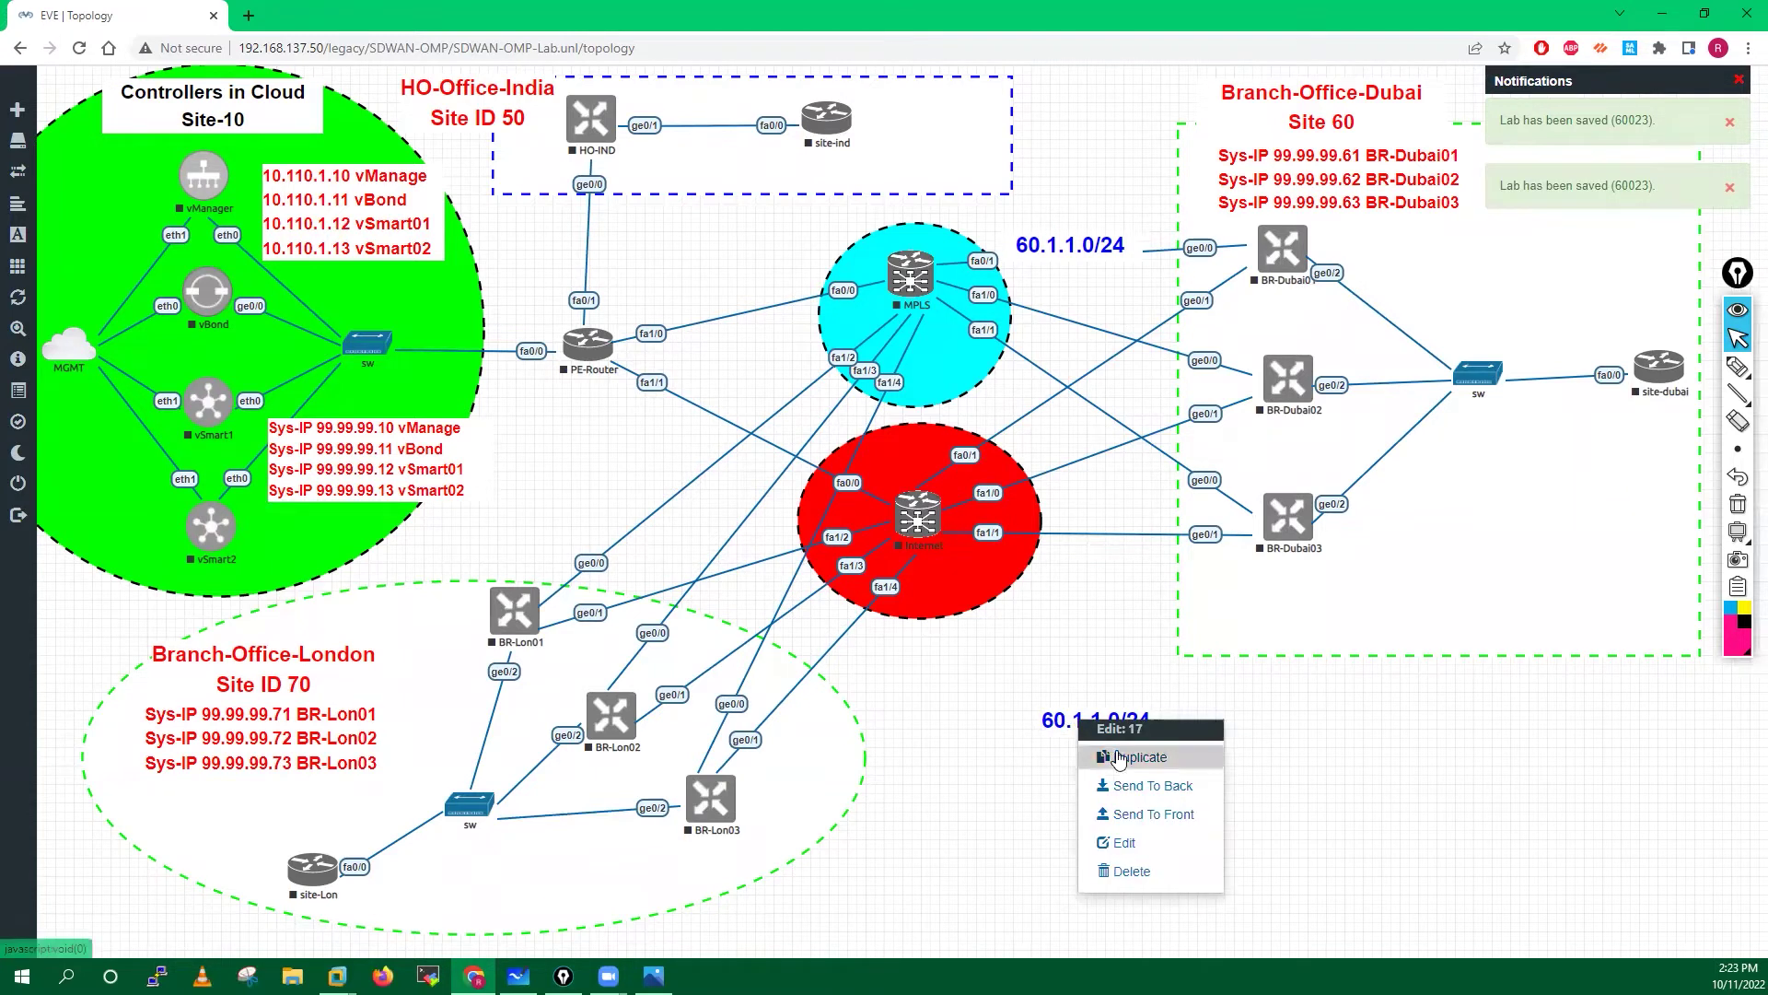
click(1118, 757)
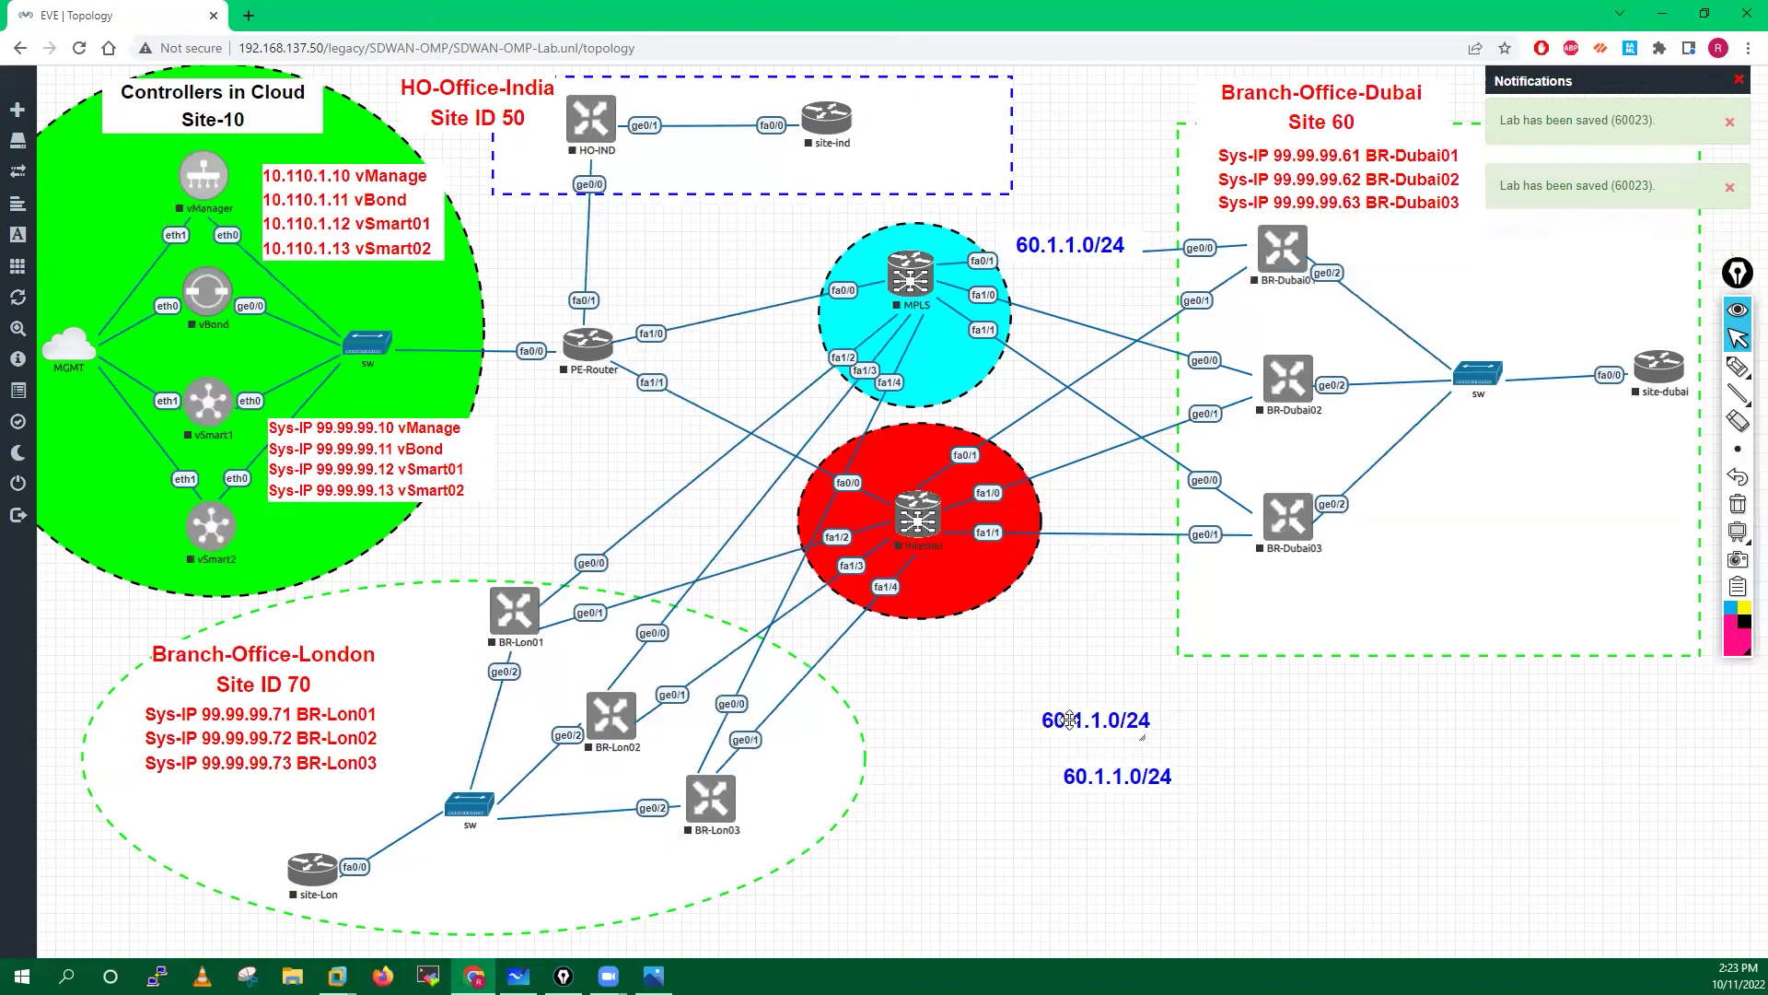
- Change the upper spare copy to 60.1.2.0/24 and place it on the link between MPLS and BR-Dubai02
right_click(1062, 723)
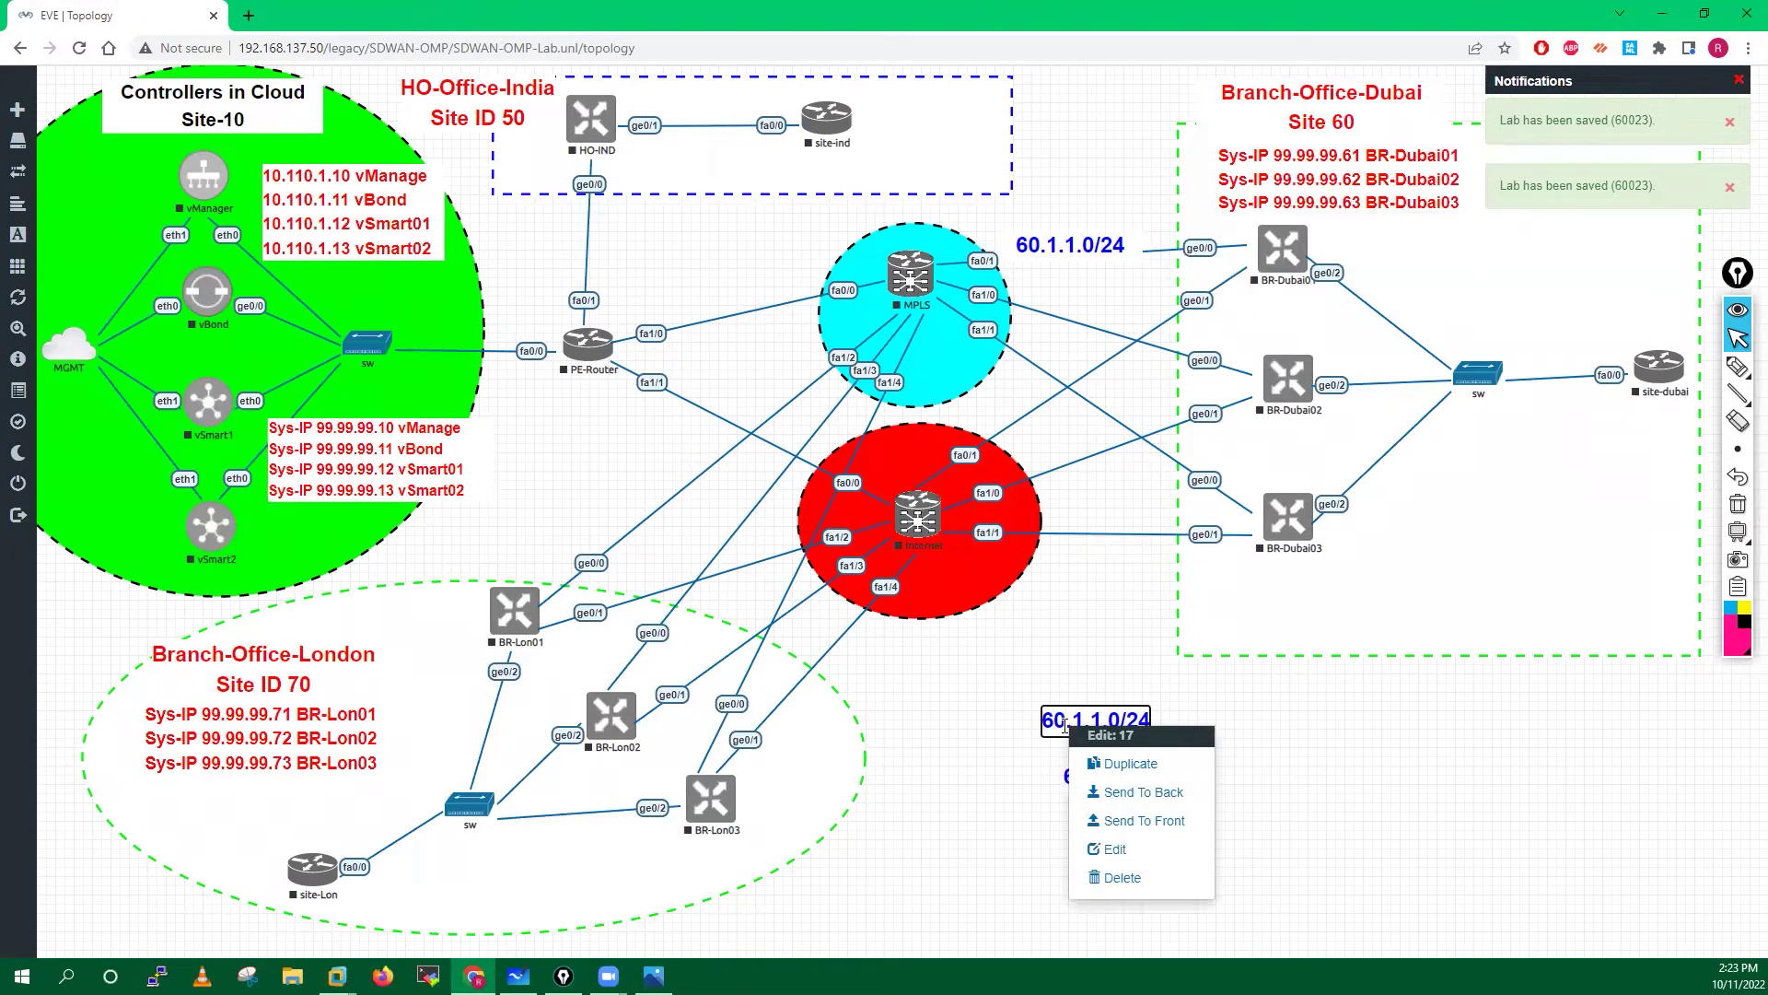
key(BackSpace)
text(2)
click(990, 769)
drag(1079, 720, 1066, 320)
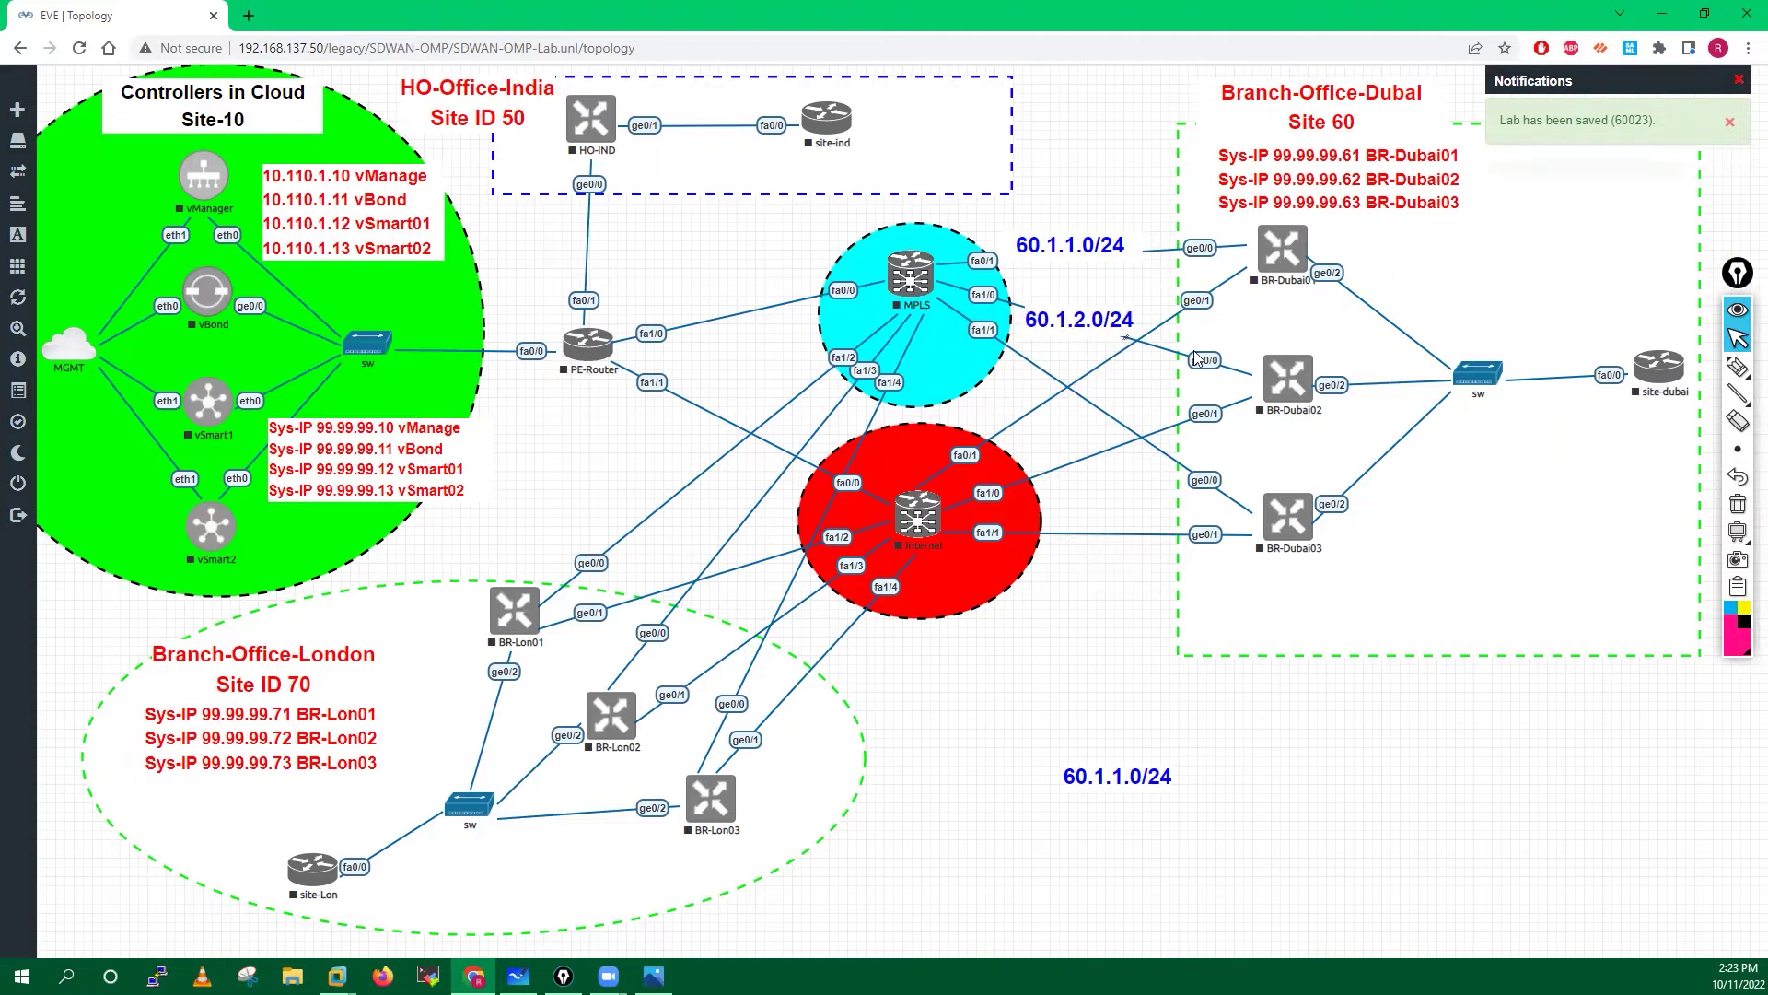
- Change the remaining spare copy to 60.1.3.0/24, place it on the MPLS link to BR-Dubai03, and adjust the neighbouring subnet labels' positions
right_click(1080, 776)
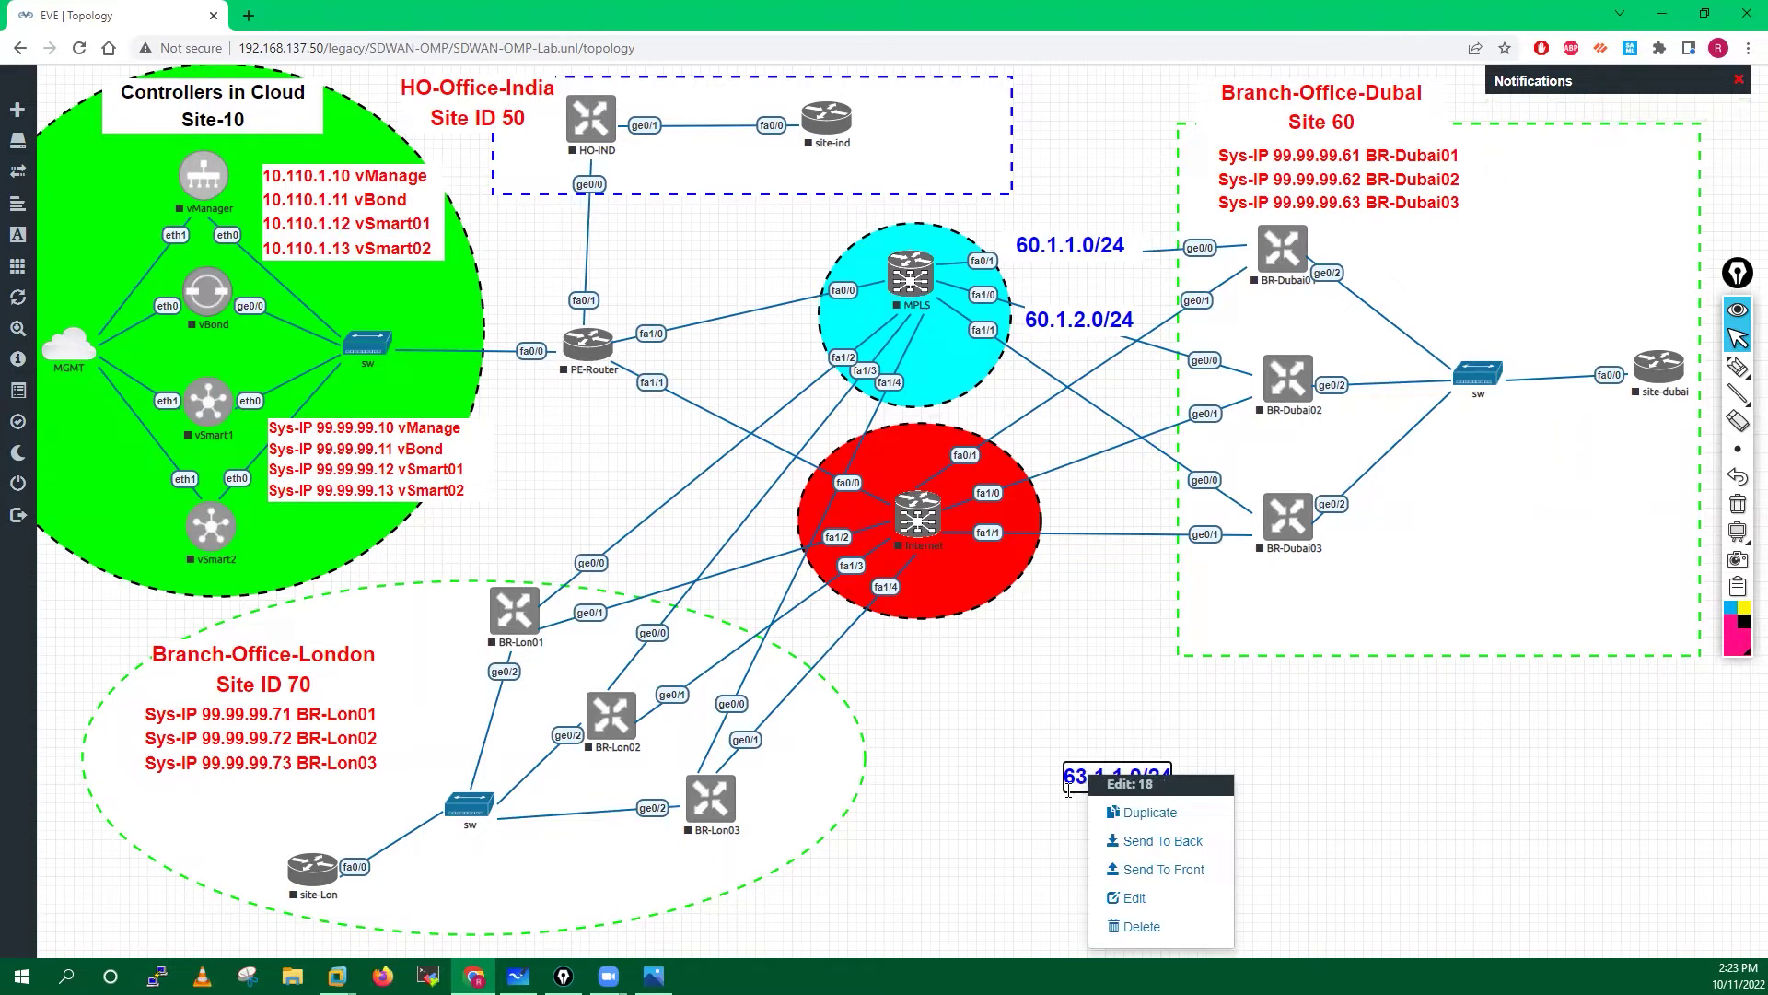
key(BackSpace)
text(0)
key(BackSpace)
text(3)
click(1032, 866)
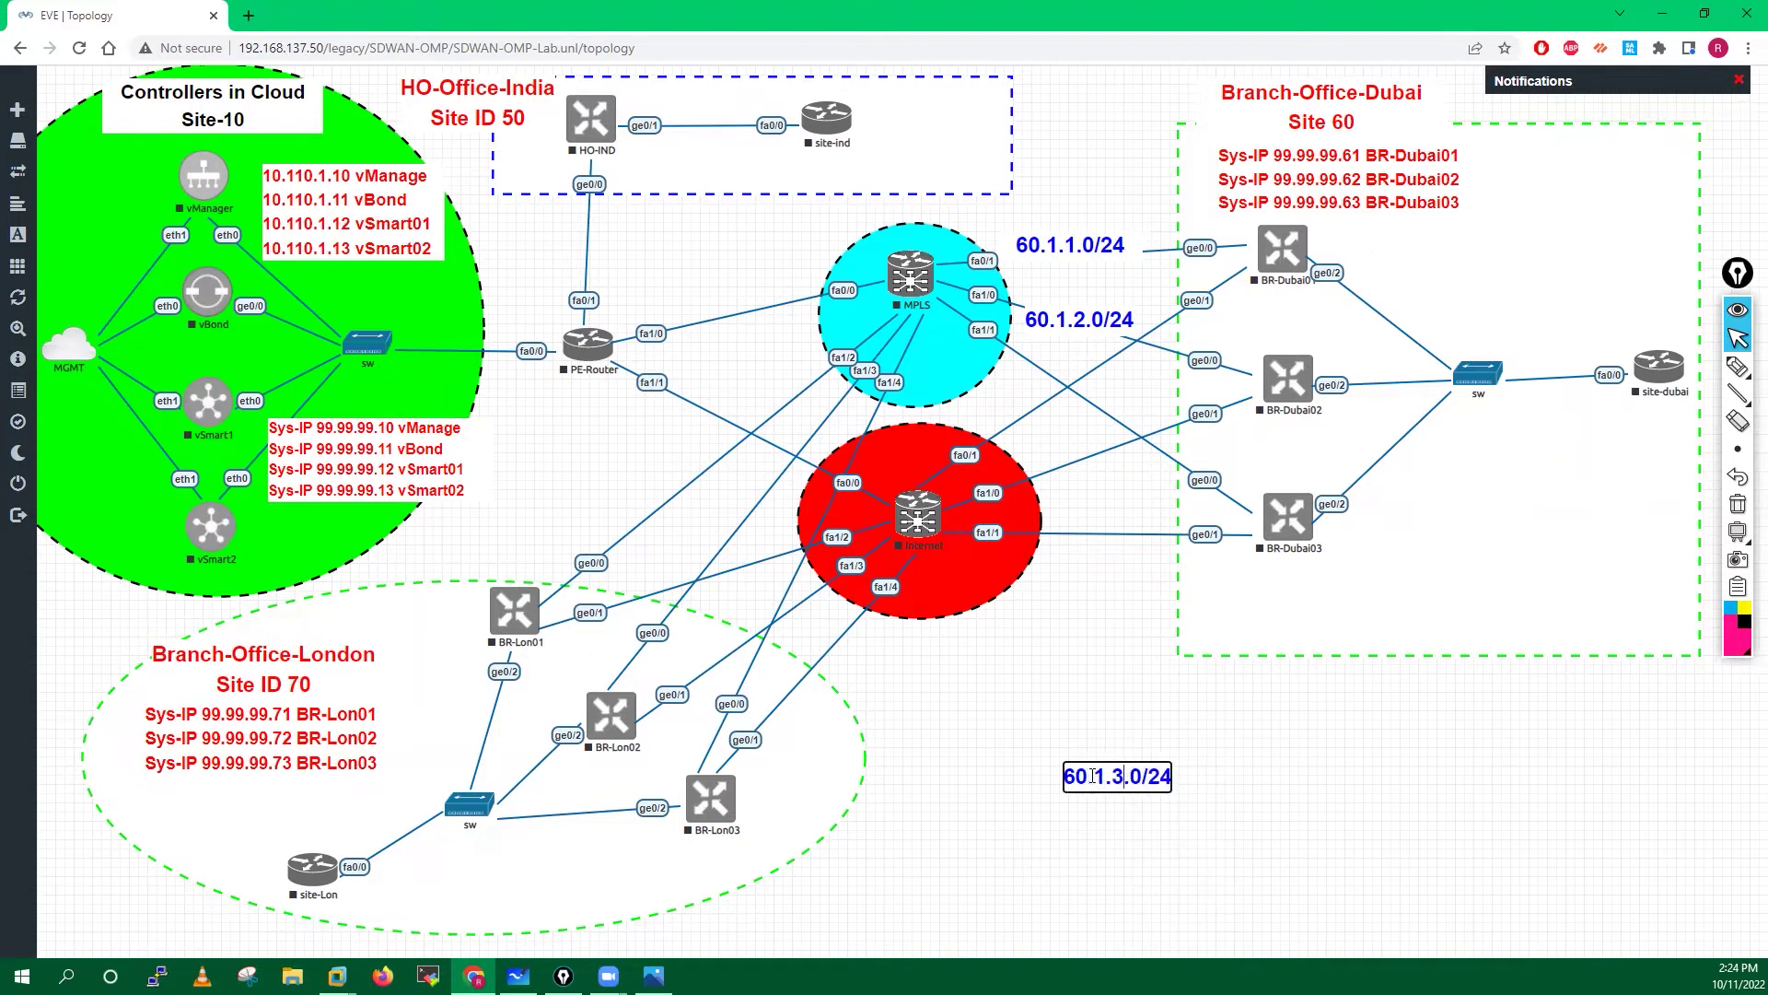
drag(1119, 784, 1040, 320)
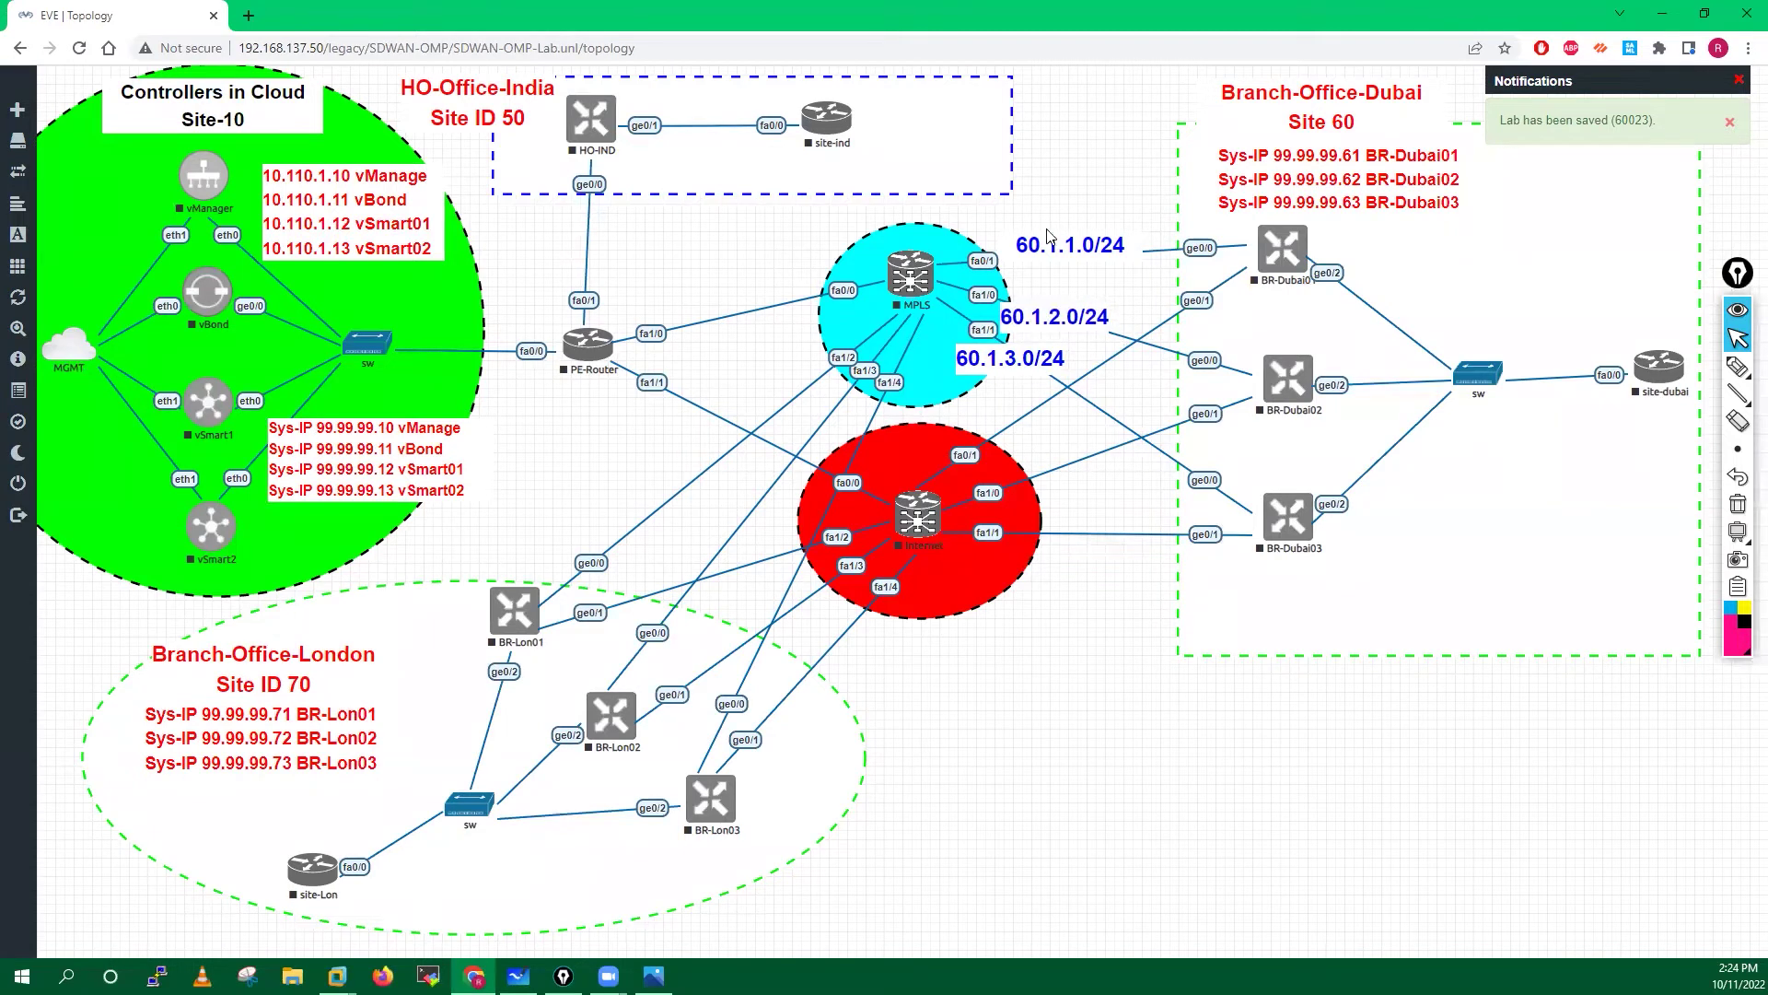
drag(1043, 245, 1038, 250)
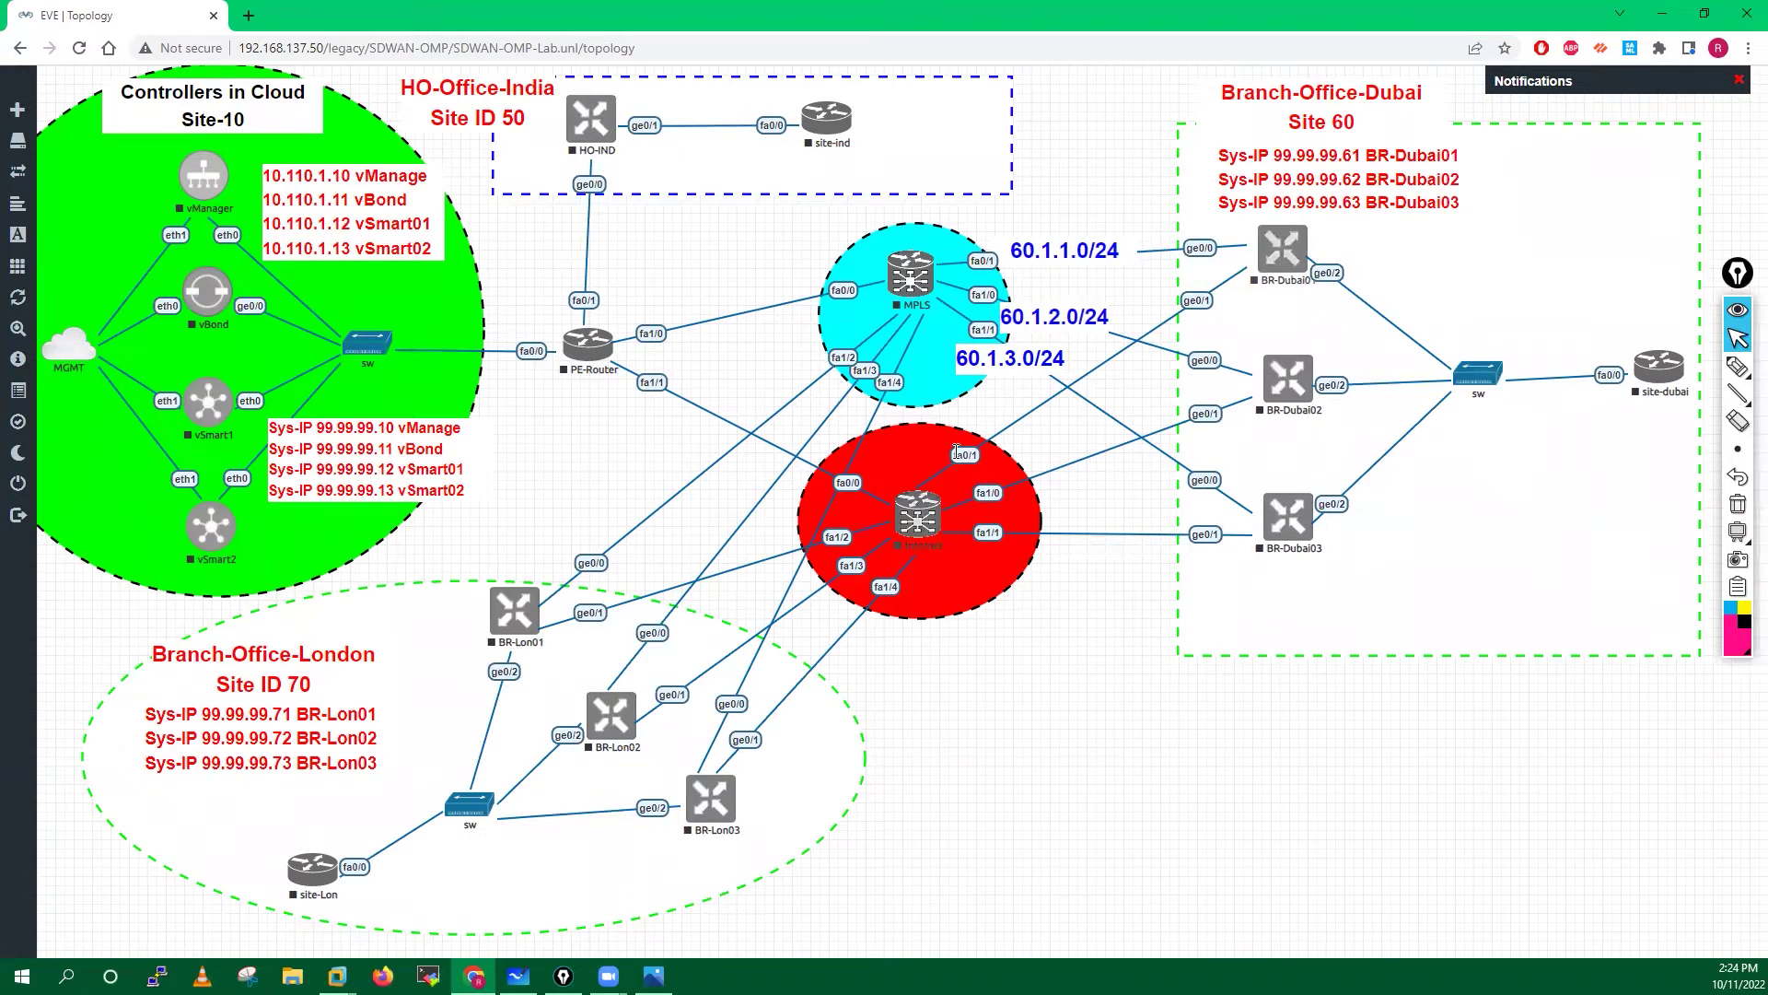
- Duplicate the 60.1.1.0/24 label and move the copy to the empty canvas below the red cloud
right_click(1027, 750)
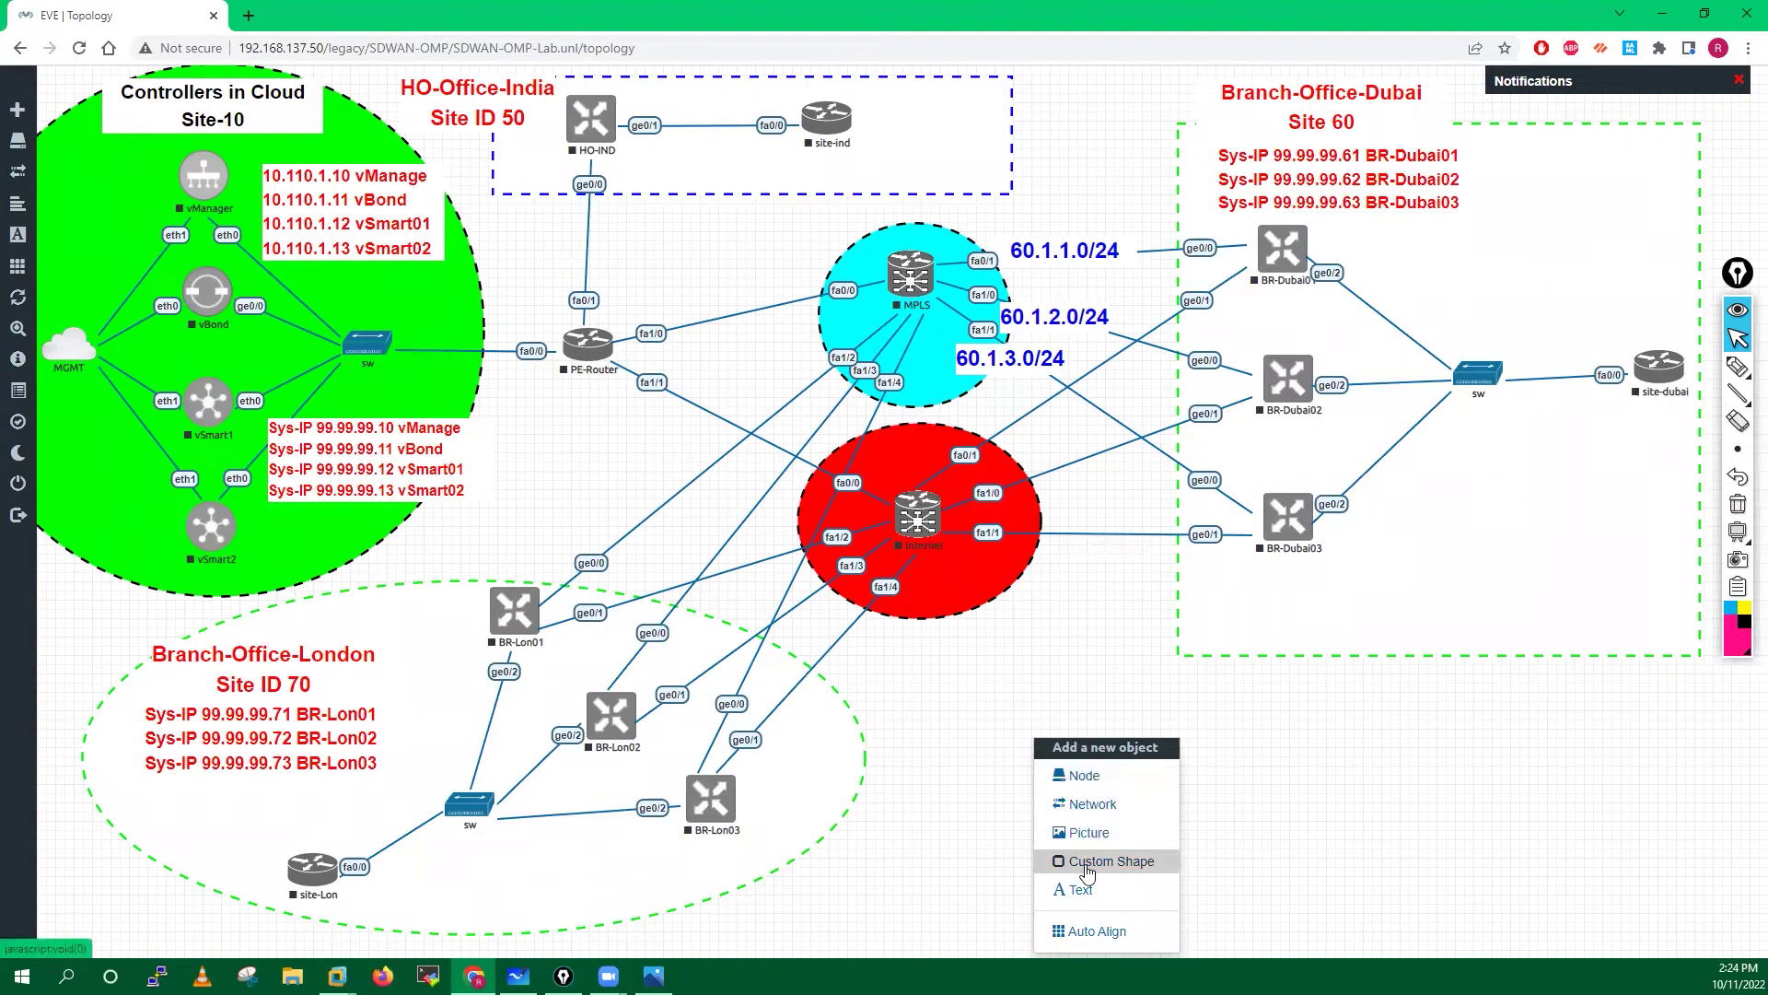
click(1039, 646)
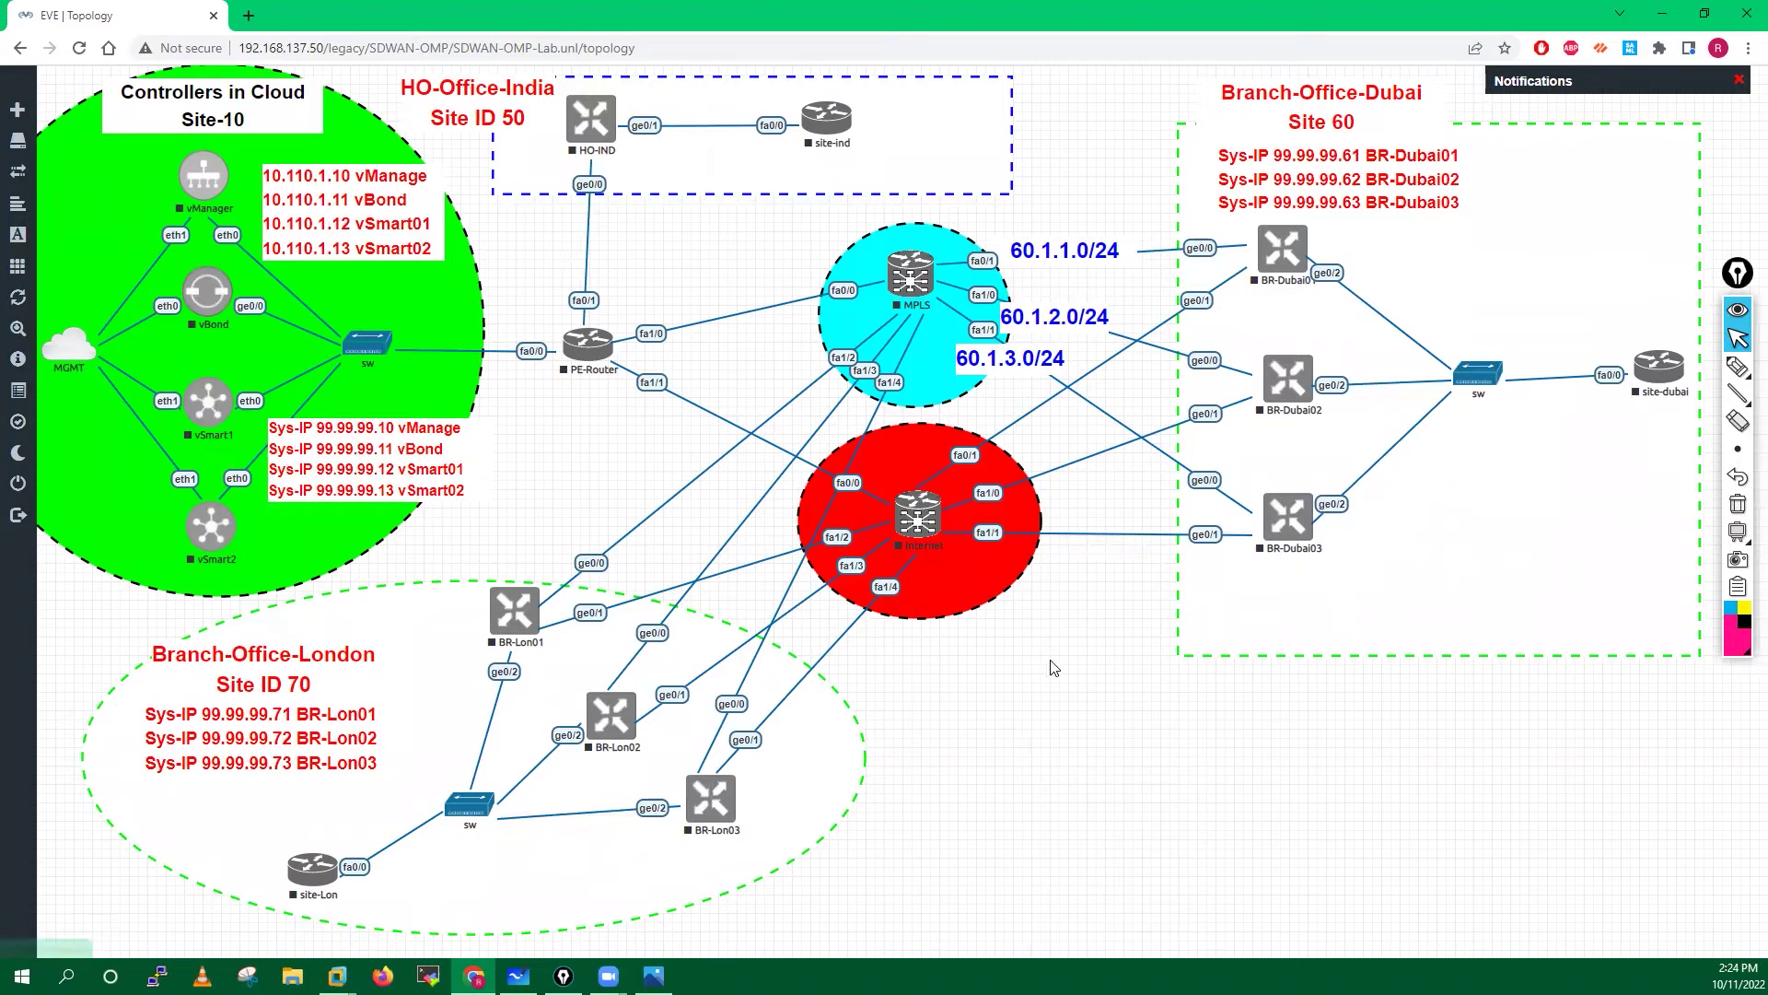
right_click(1042, 252)
click(1137, 296)
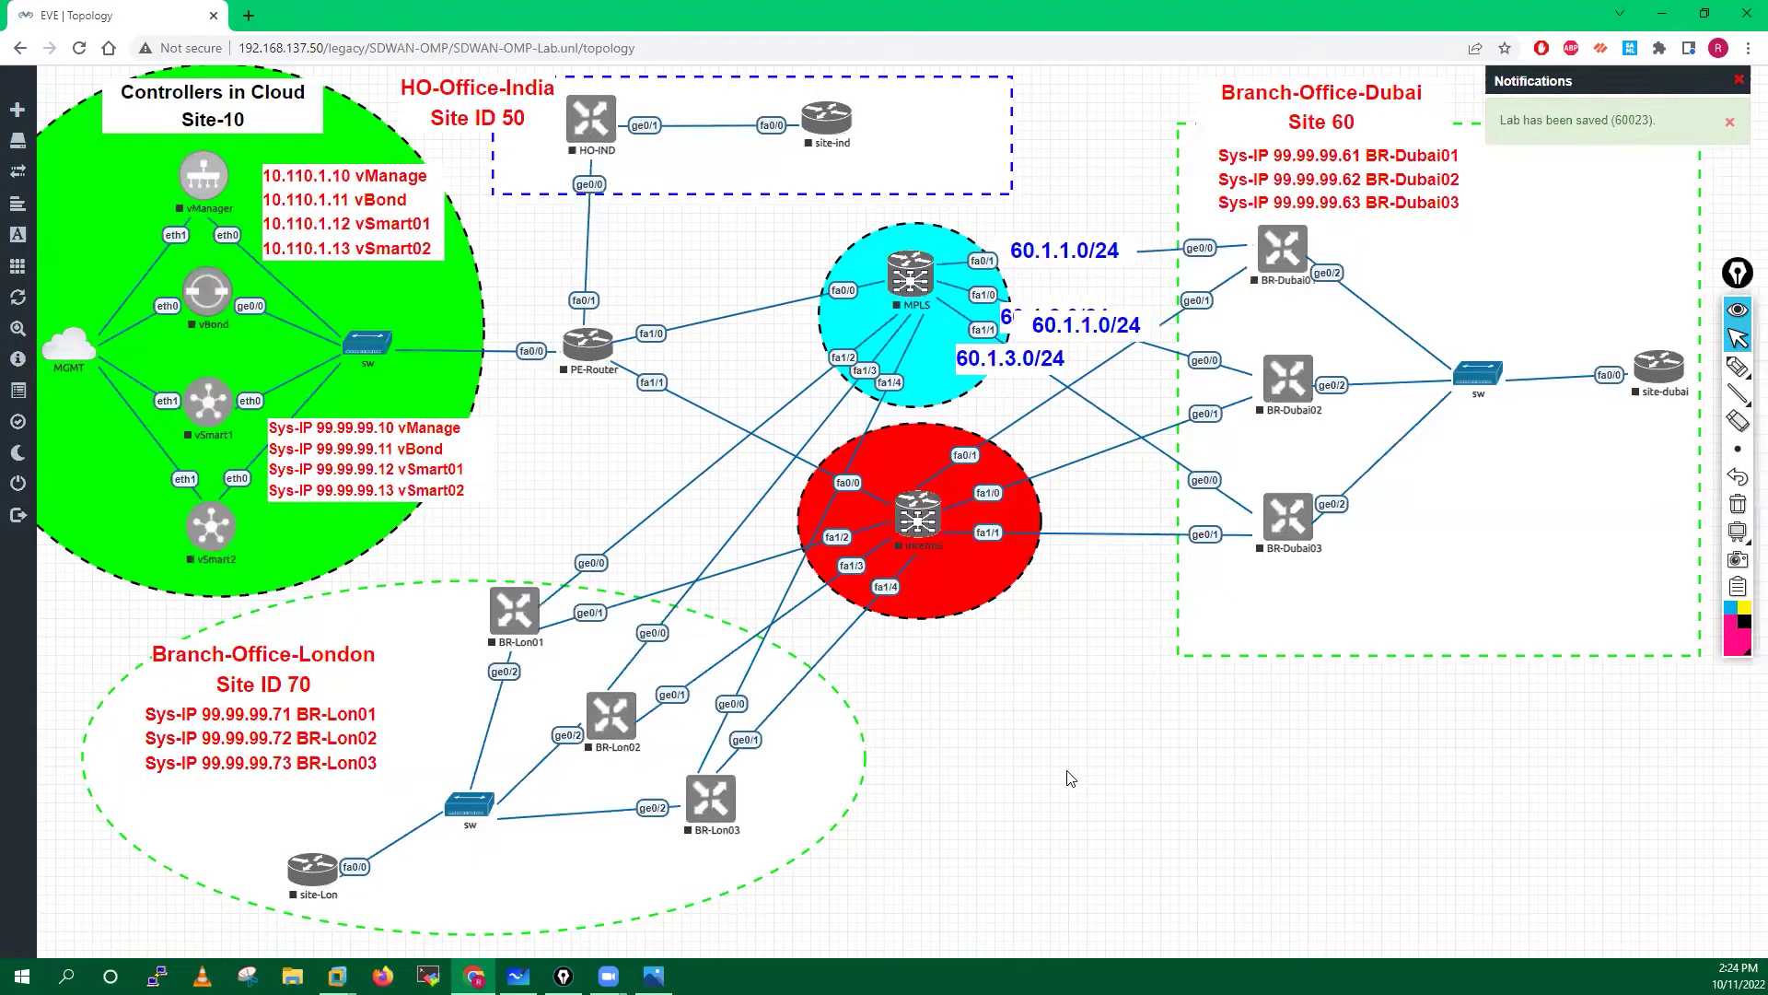
drag(1074, 325, 1086, 758)
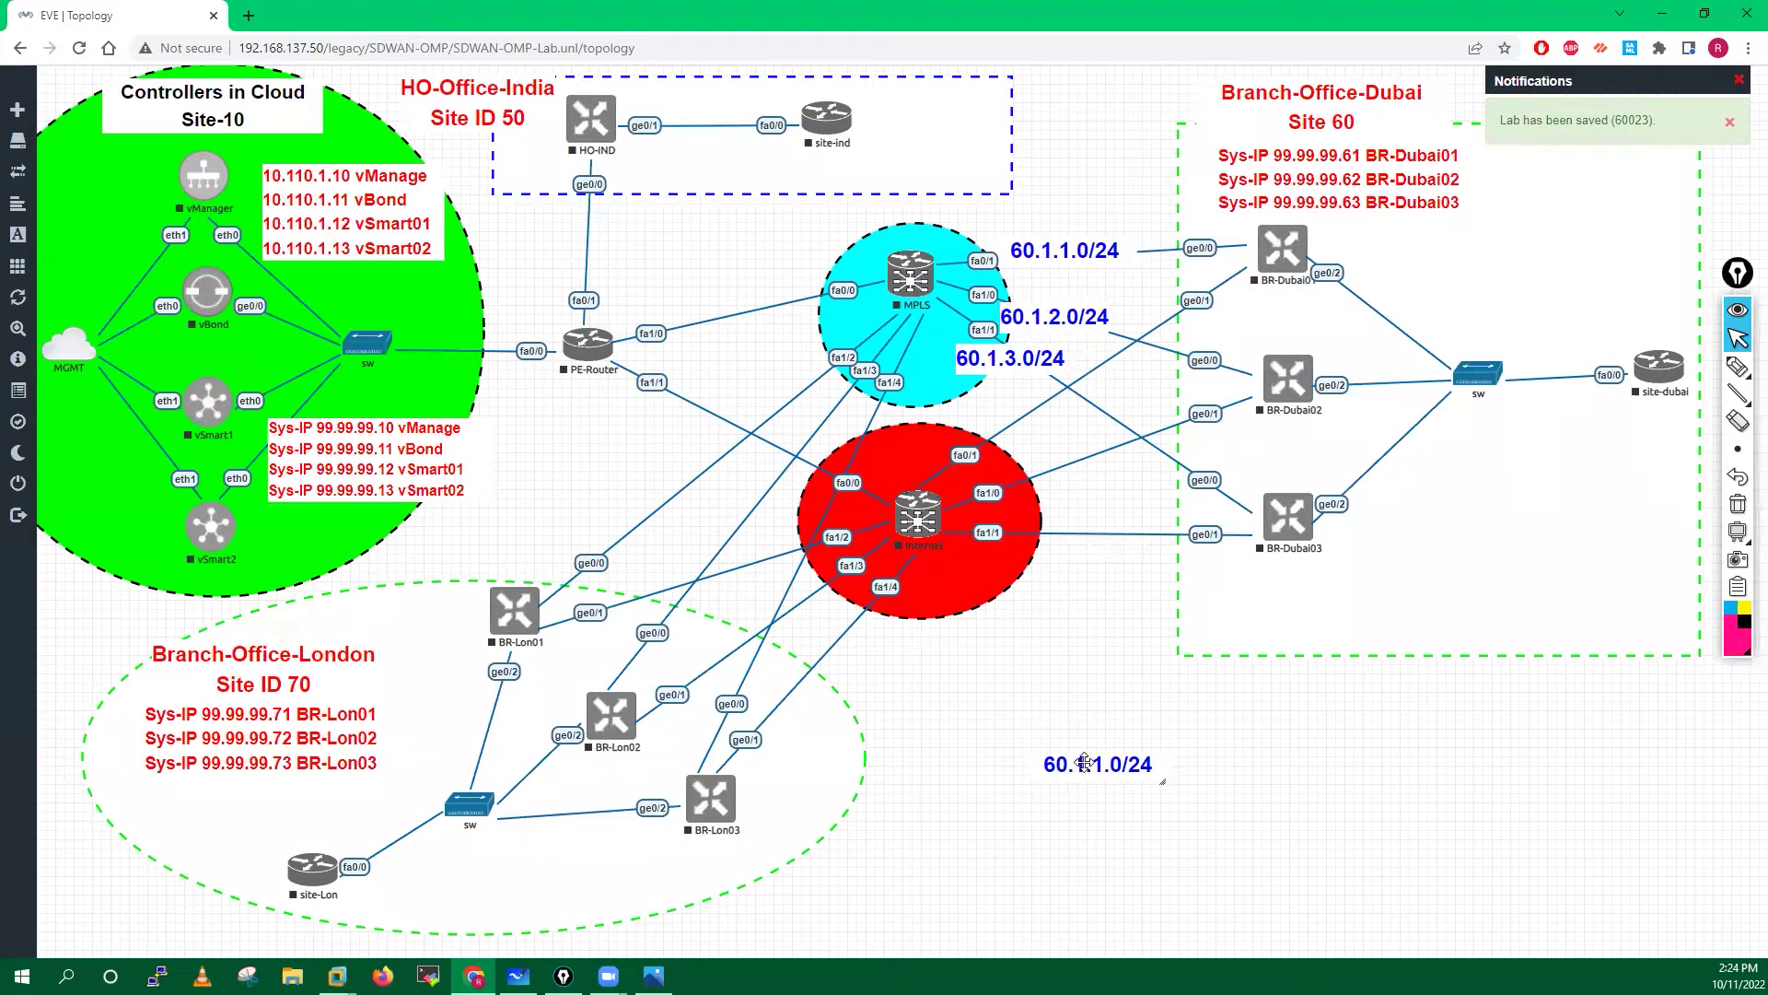
- Change the copied label on the empty canvas to 10.60.1.0/24
right_click(1087, 772)
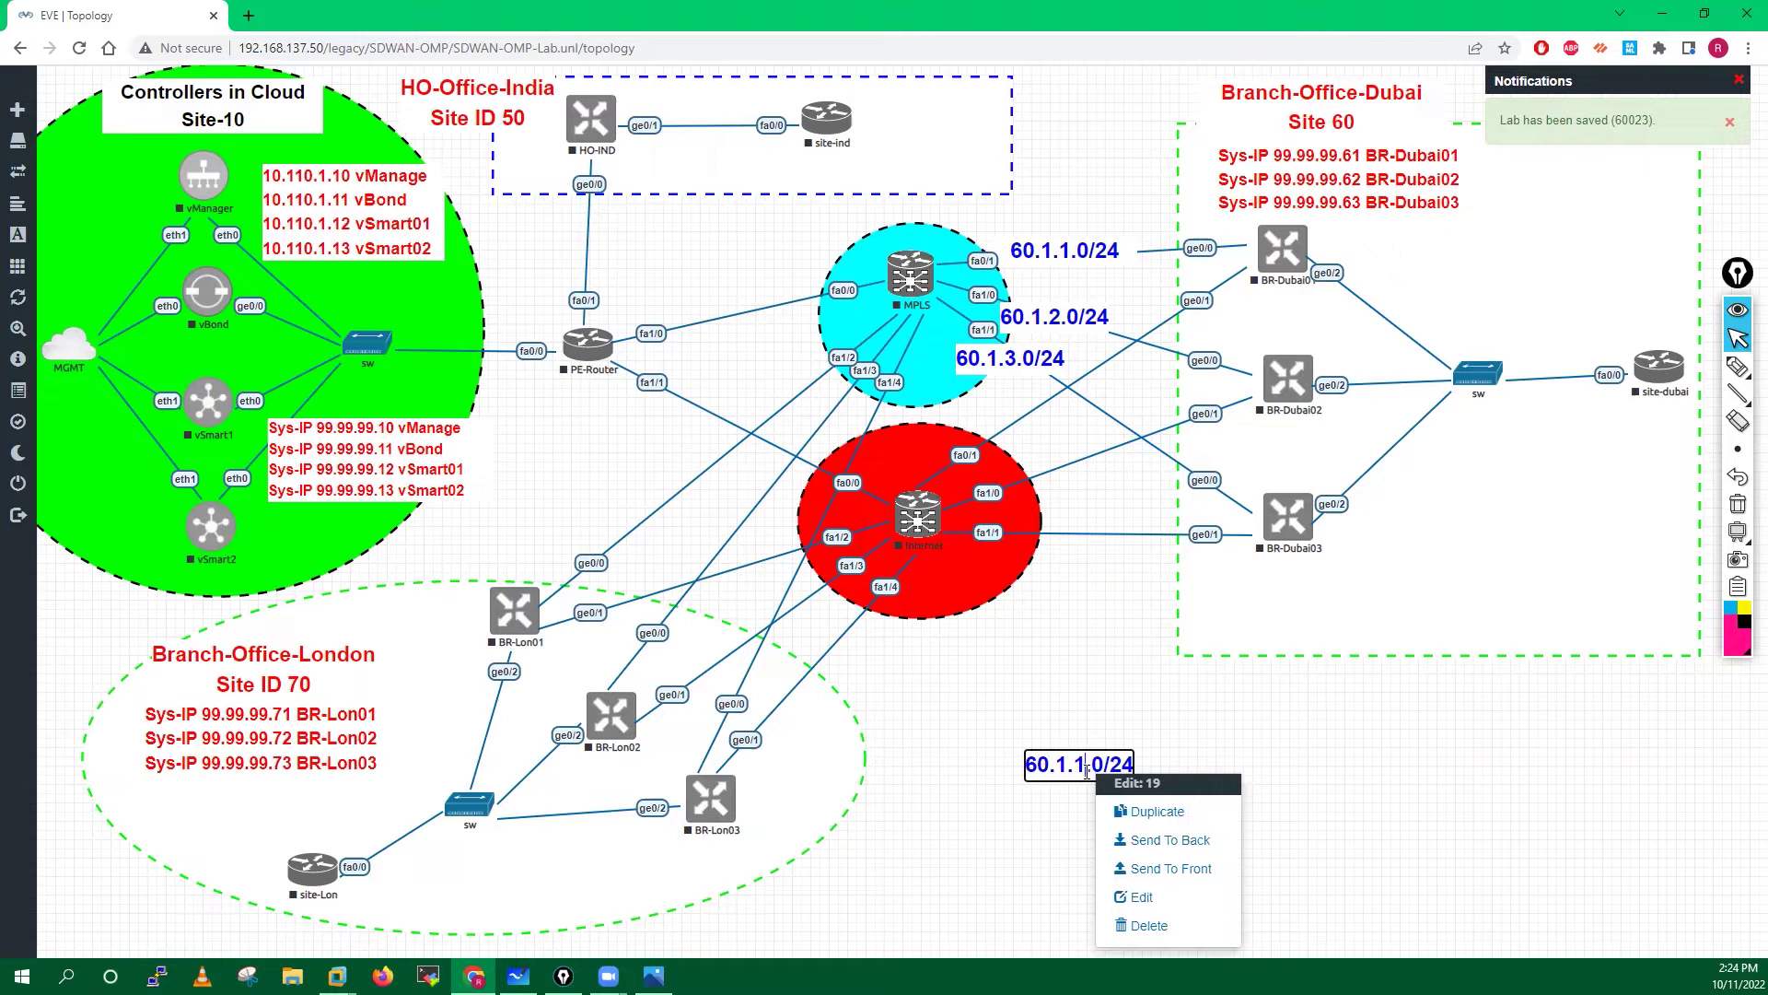
key(Delete)
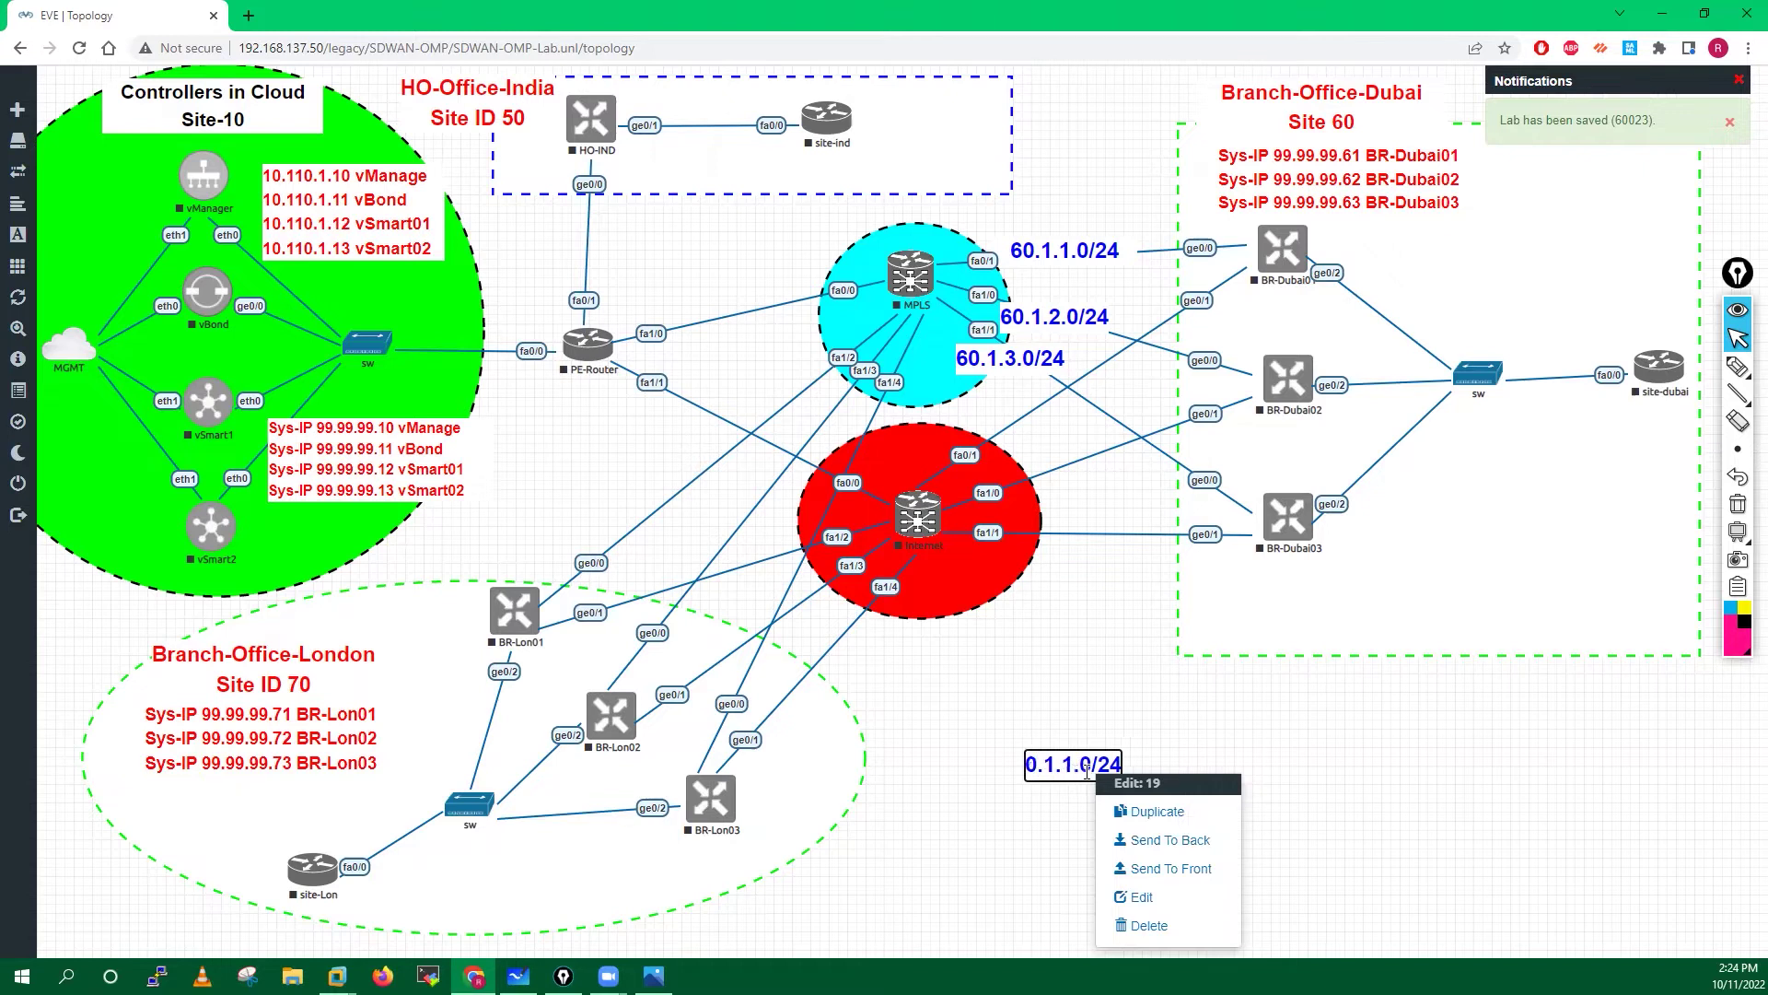
text(1)
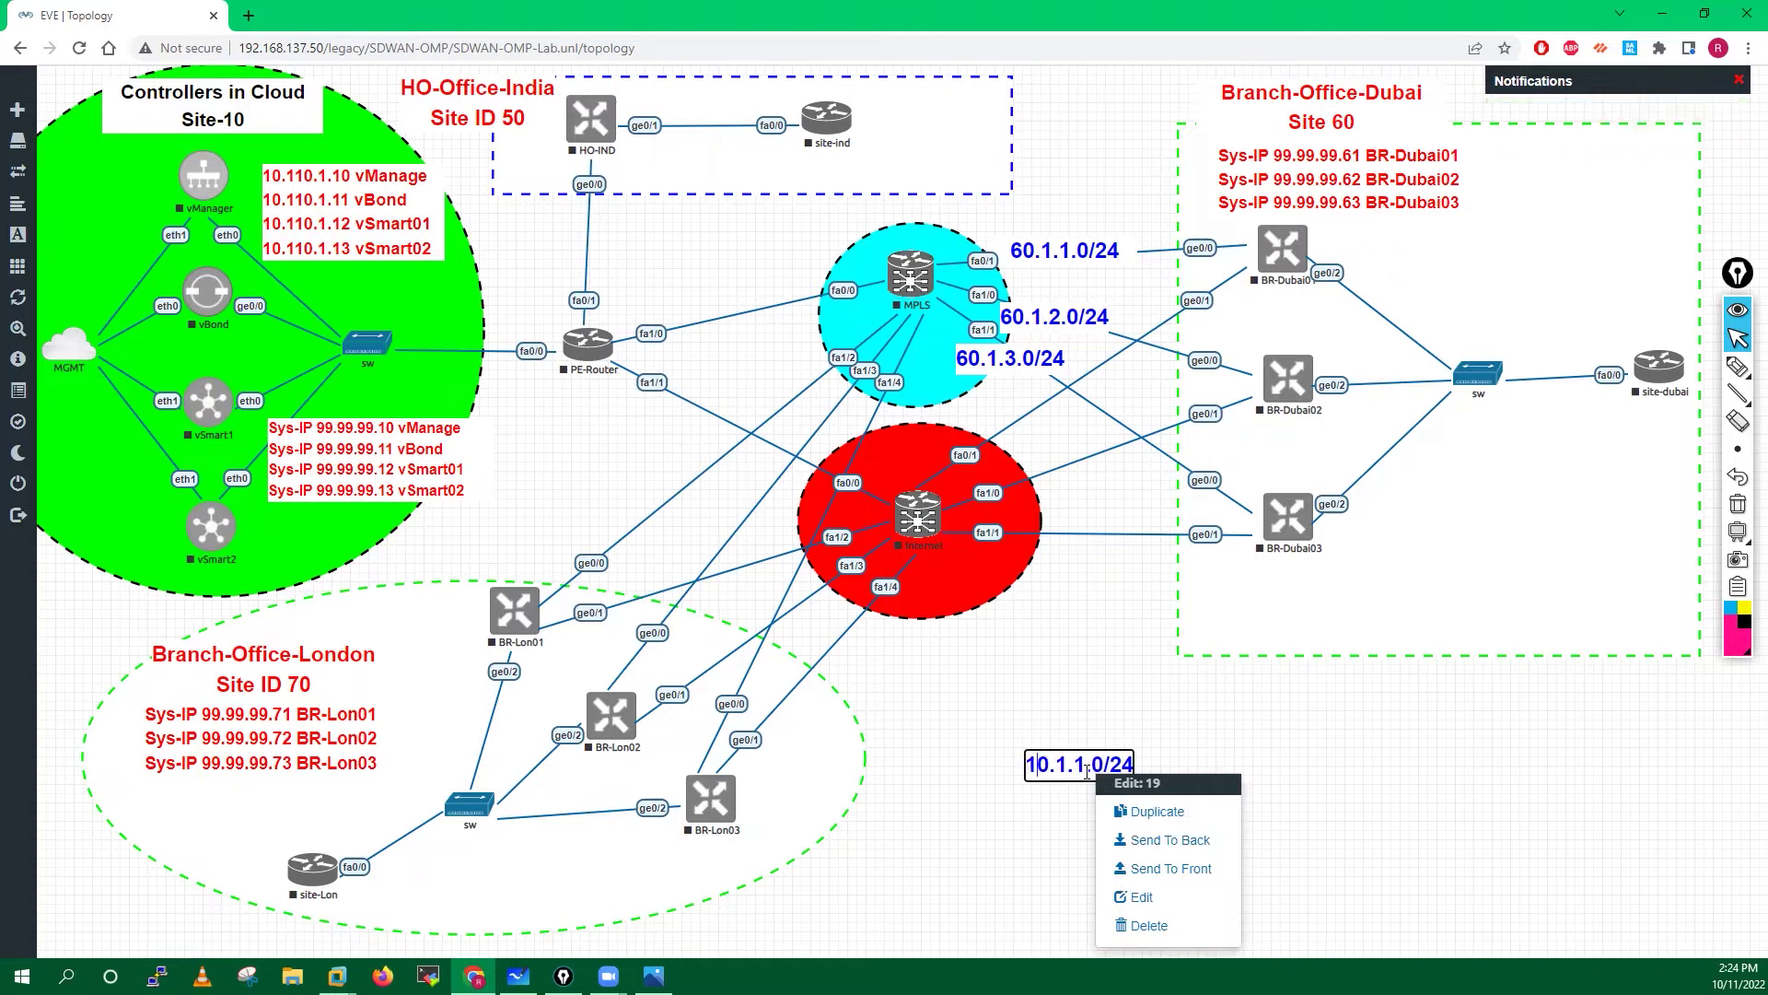
key(BackSpace)
text(60)
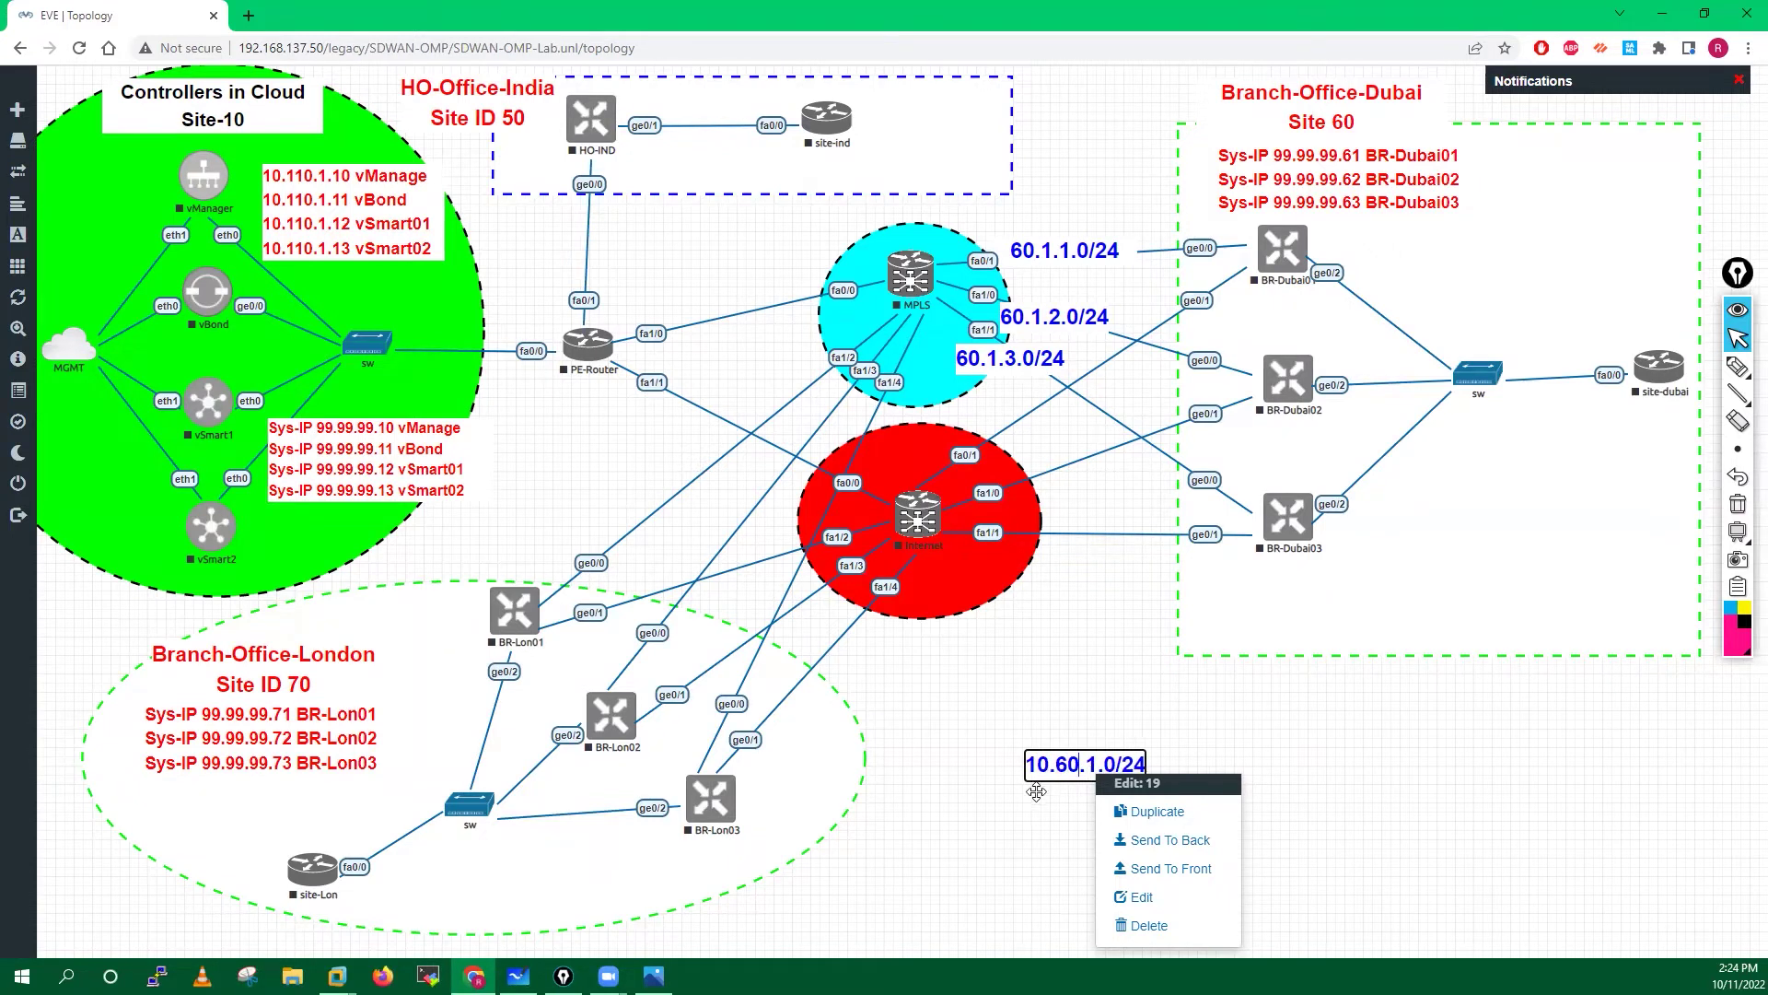
click(1046, 811)
- Duplicate the 10.60.1.0/24 label and change the copy to 10.60.2.0/24
right_click(1103, 772)
click(1166, 804)
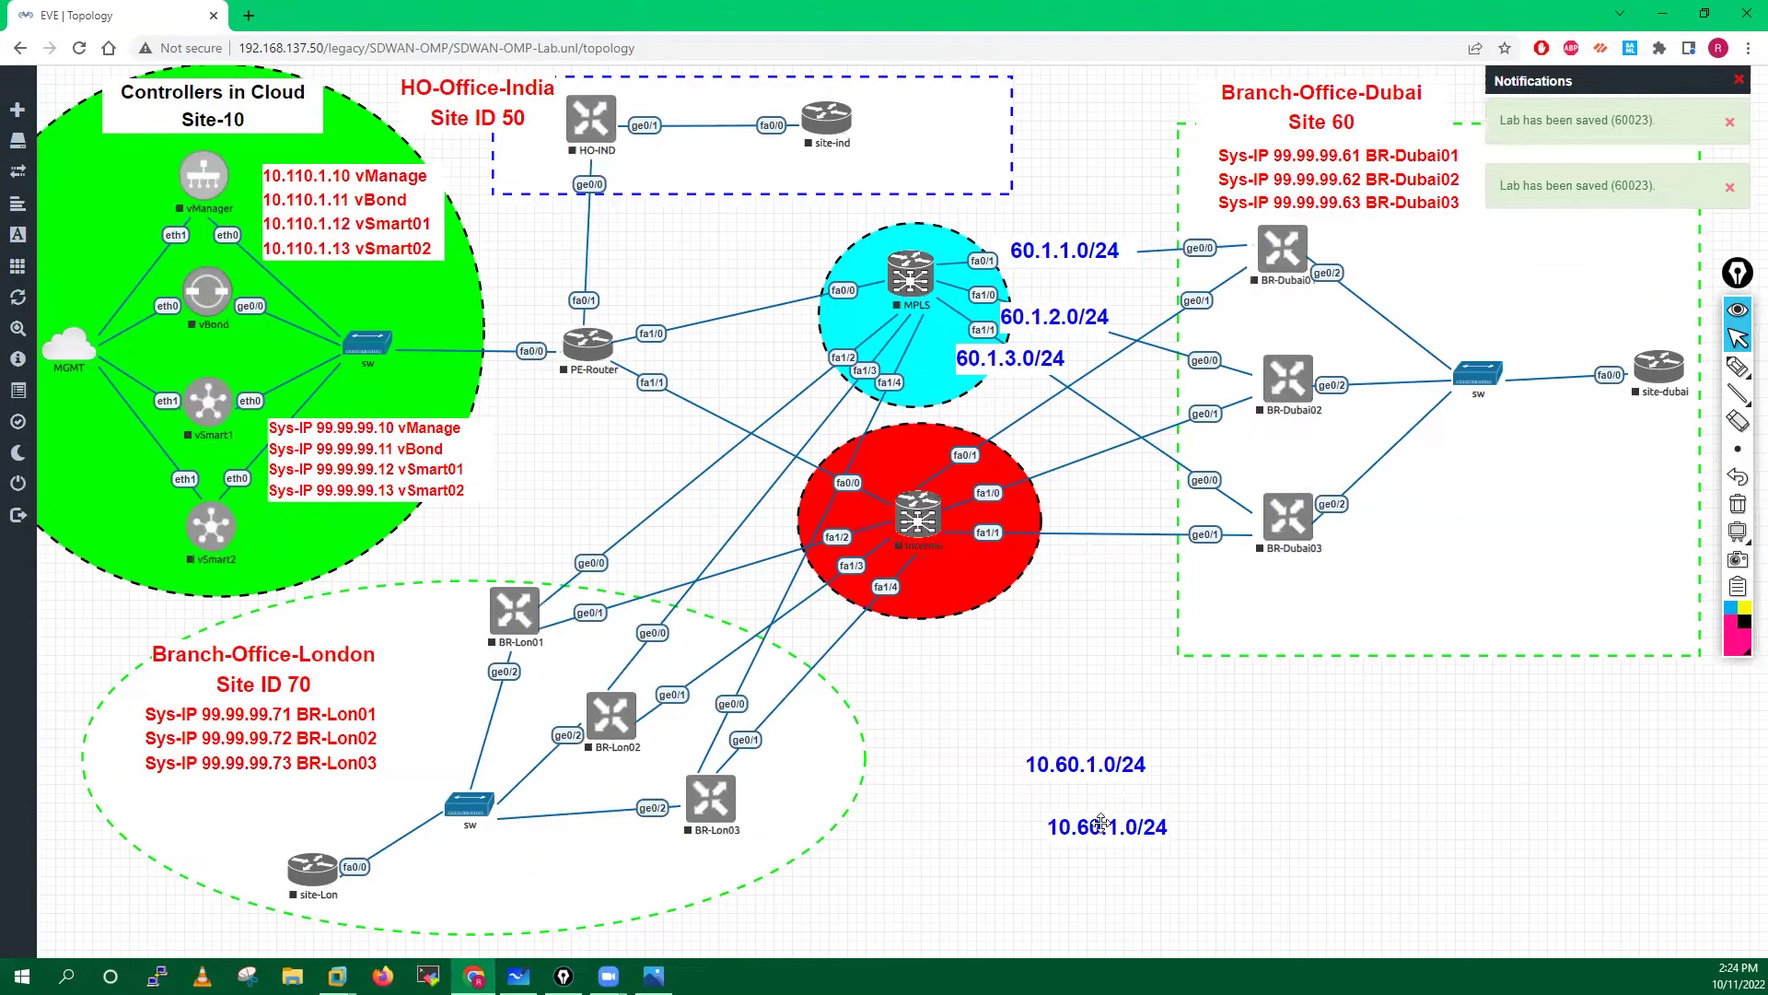
right_click(1119, 832)
key(BackSpace)
text(2)
click(1034, 842)
- Duplicate the 10.60.2.0/24 label and change the copy to 10.60.3.0/24
right_click(1097, 827)
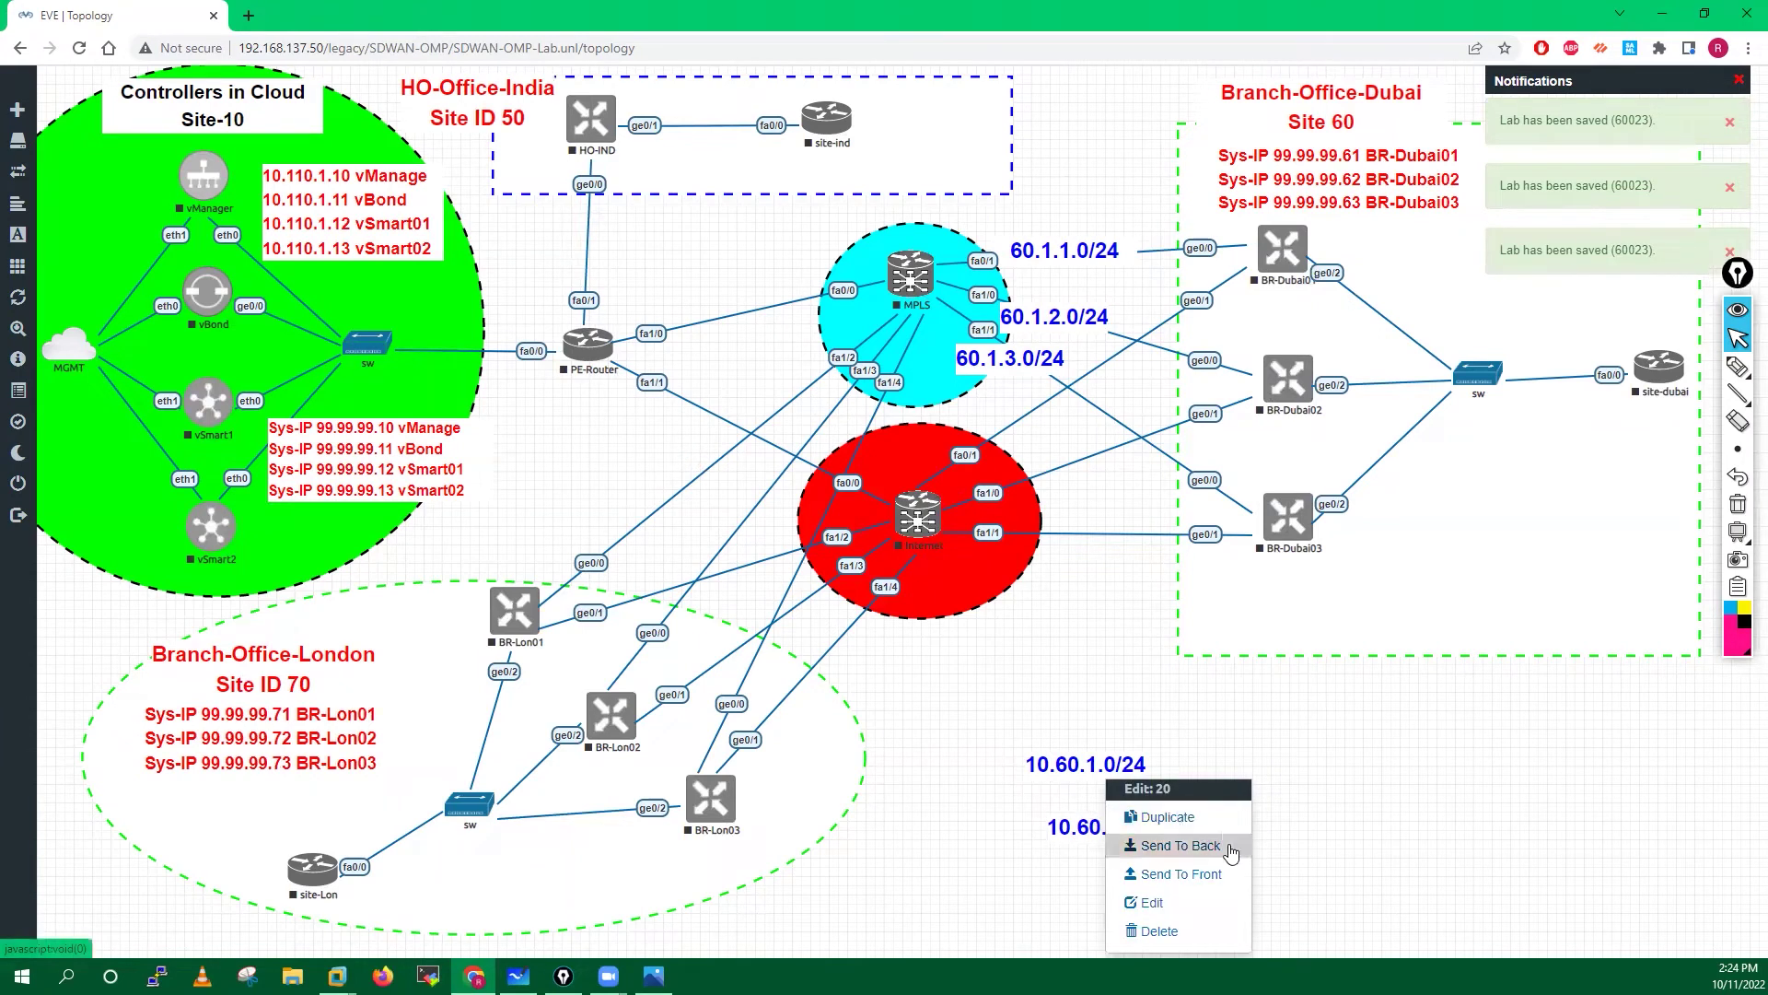
click(1165, 817)
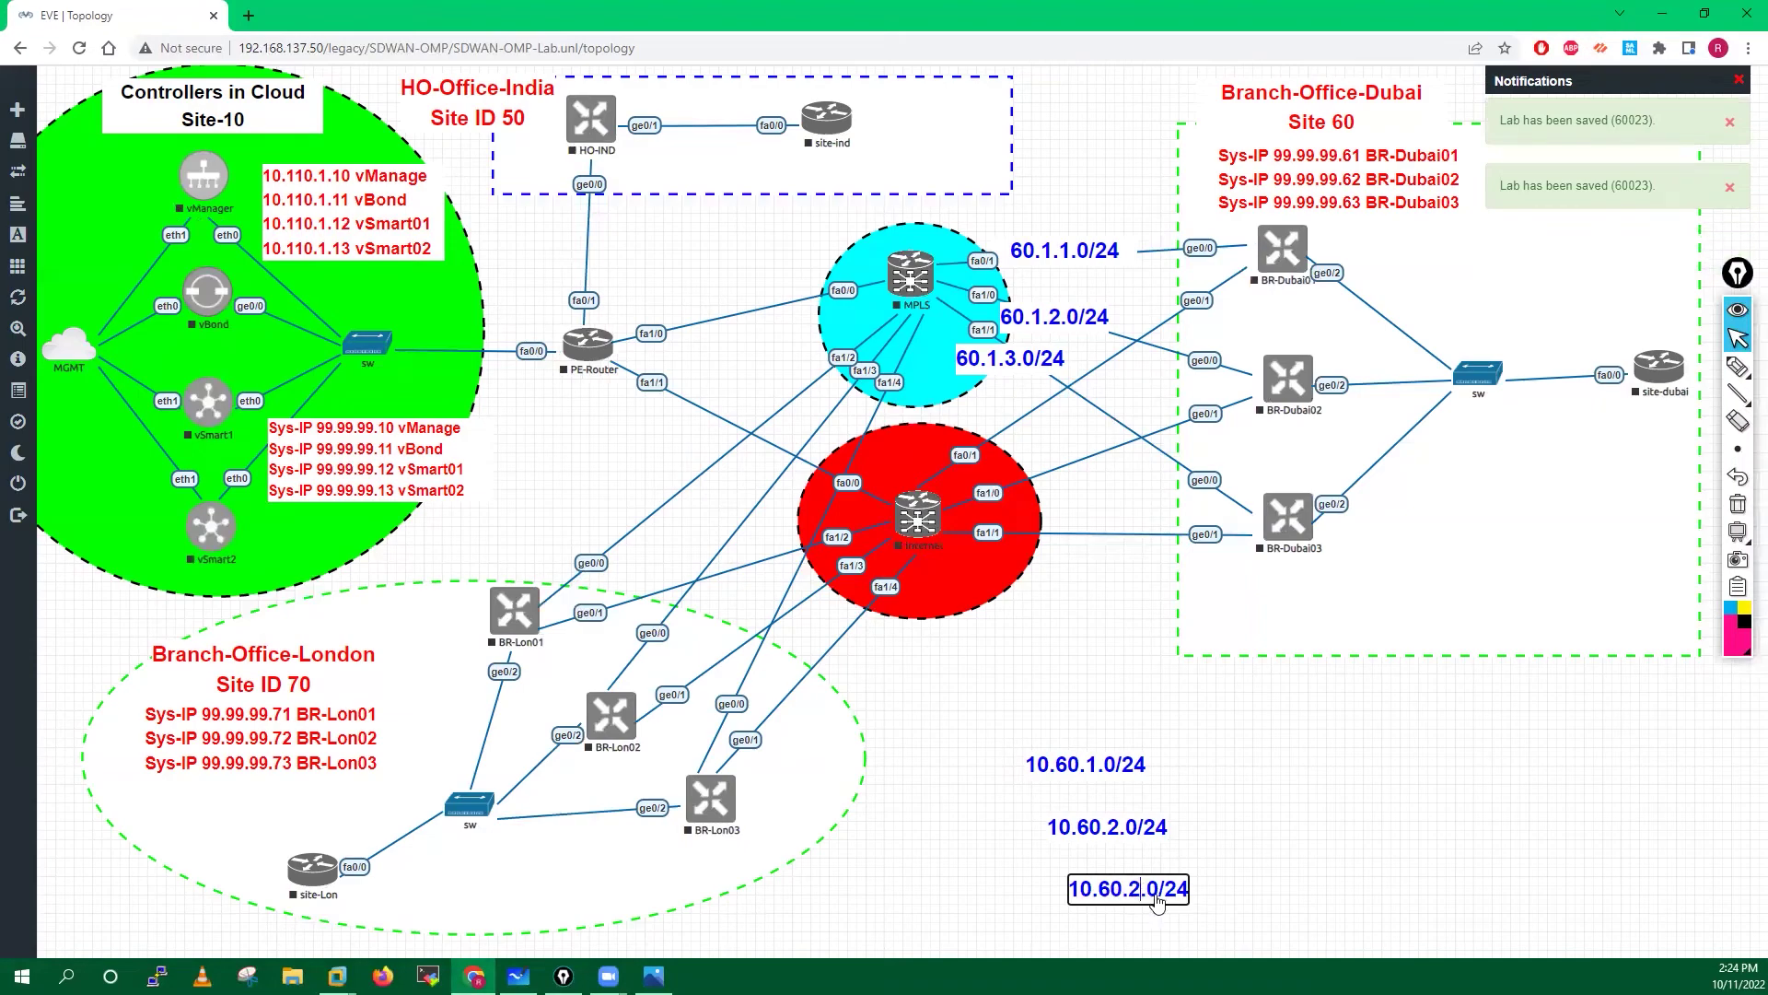
right_click(1158, 903)
key(BackSpace)
text(3)
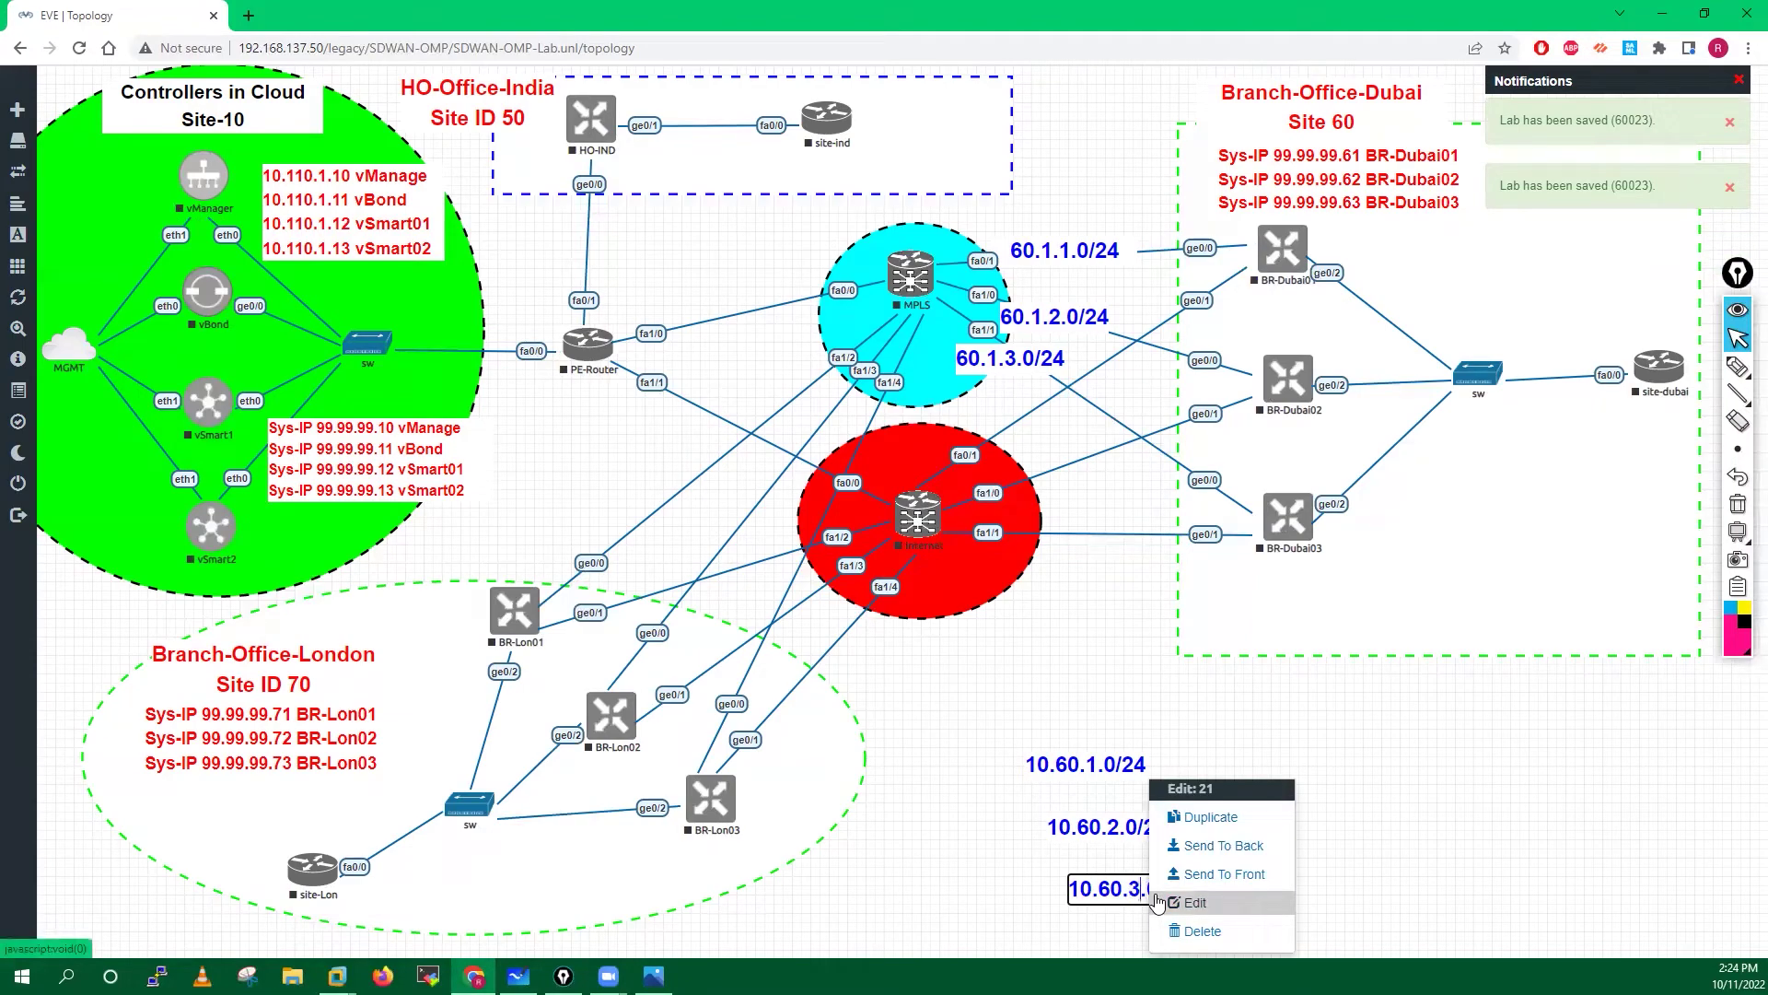
click(1474, 770)
- Place the 10.60.1.0/24, 10.60.2.0/24 and 10.60.3.0/24 labels on the red cloud's links to BR-Dubai01, BR-Dubai02 and BR-Dubai03 respectively
drag(1080, 764, 965, 431)
drag(1099, 828, 1051, 476)
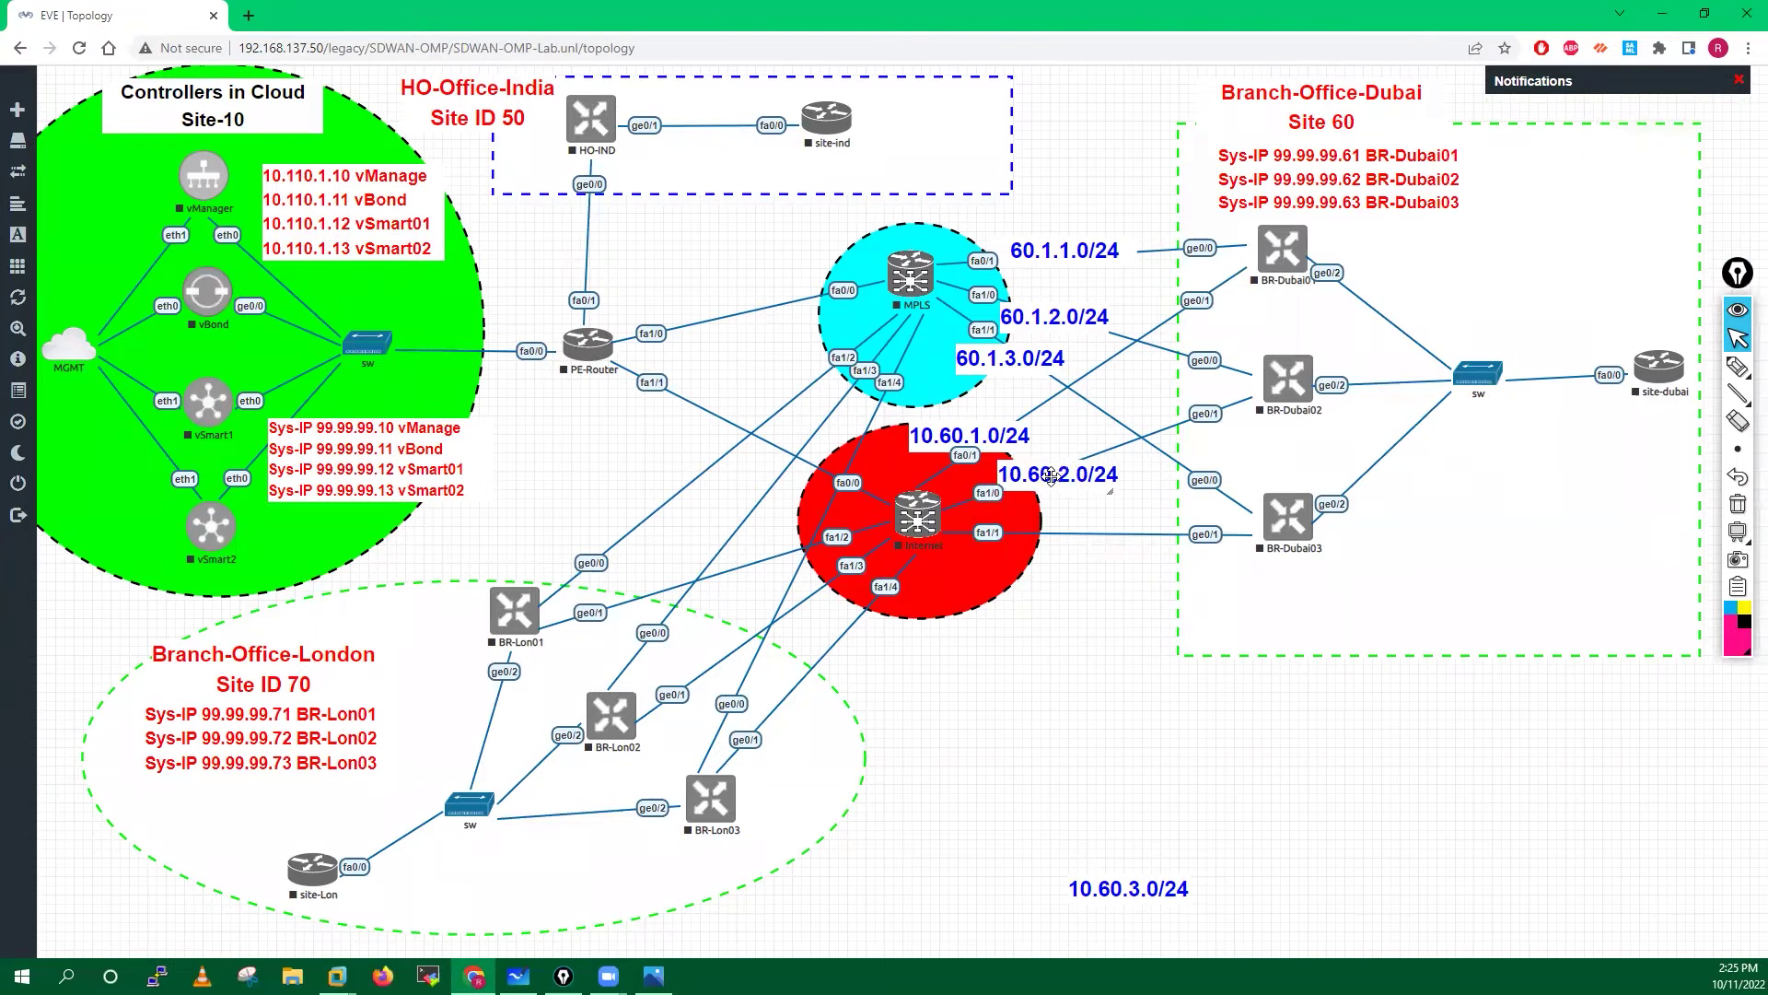
drag(1135, 893, 1076, 534)
- Fine-tune the positions of the three 10.60.x.0/24 labels and the 60.1.1.0/24 label beside their cloud interfaces
drag(983, 434, 1029, 425)
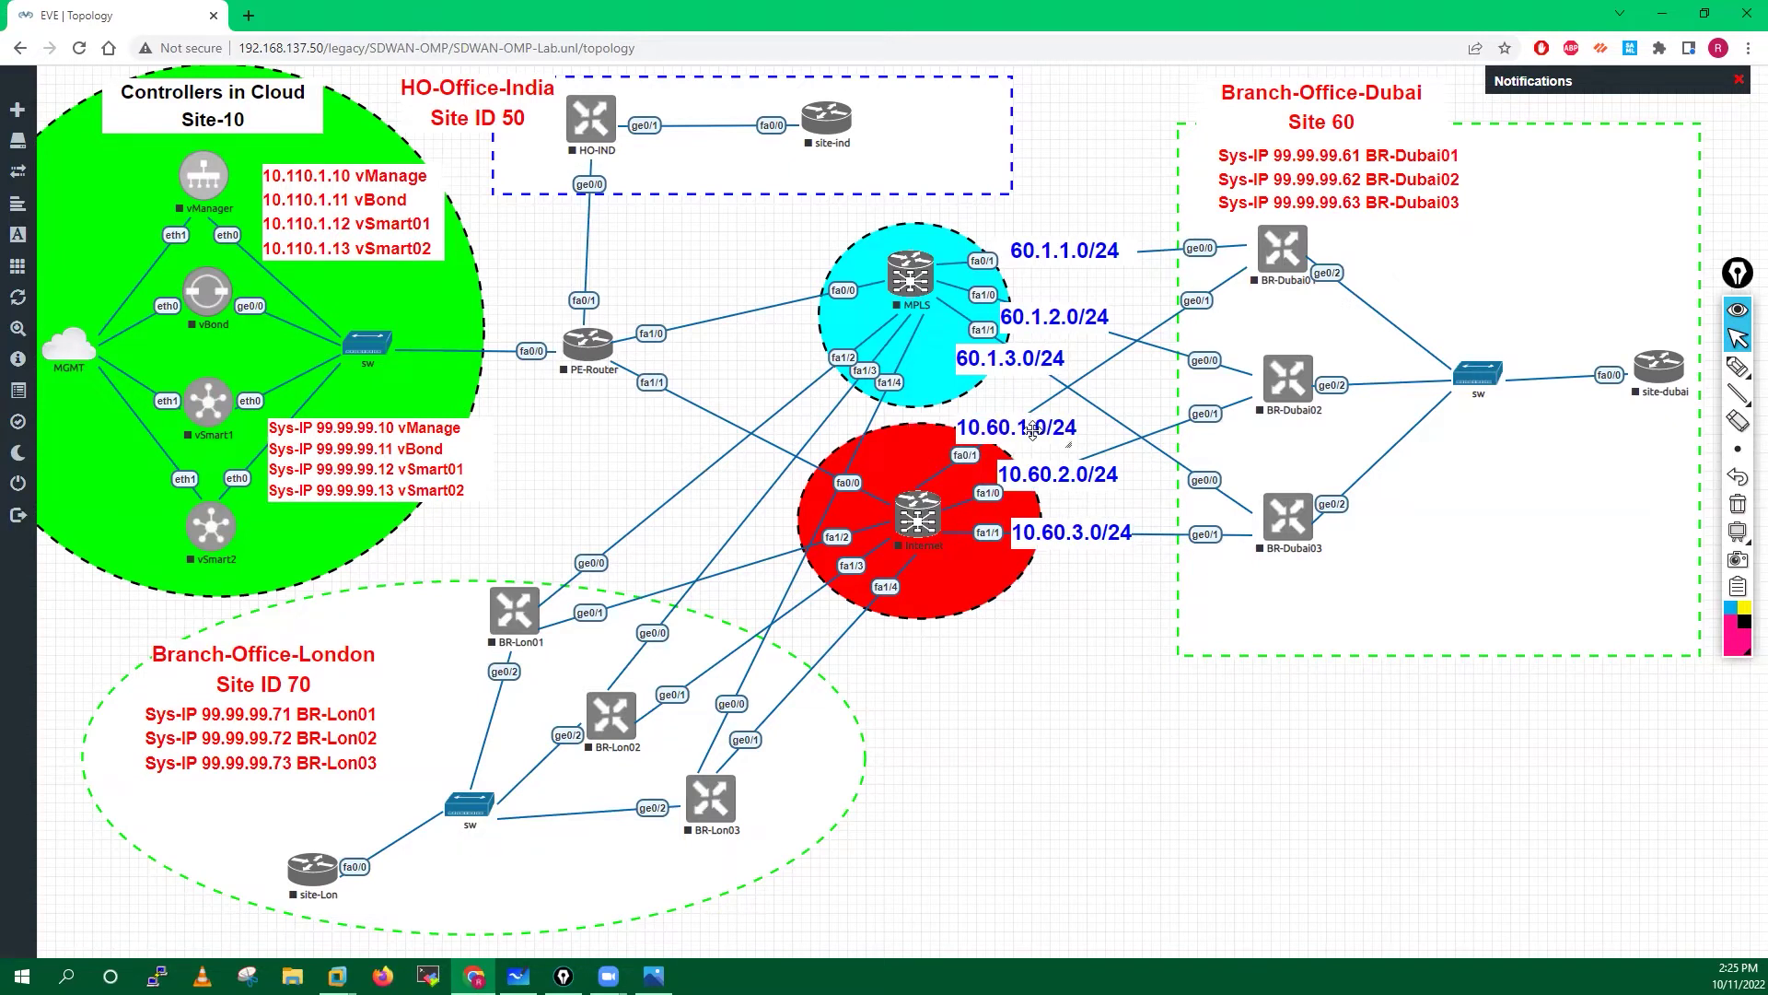
drag(1025, 427, 1042, 419)
mouse_move(1067, 484)
mouse_down()
mouse_move(1083, 468)
mouse_move(1080, 489)
mouse_up()
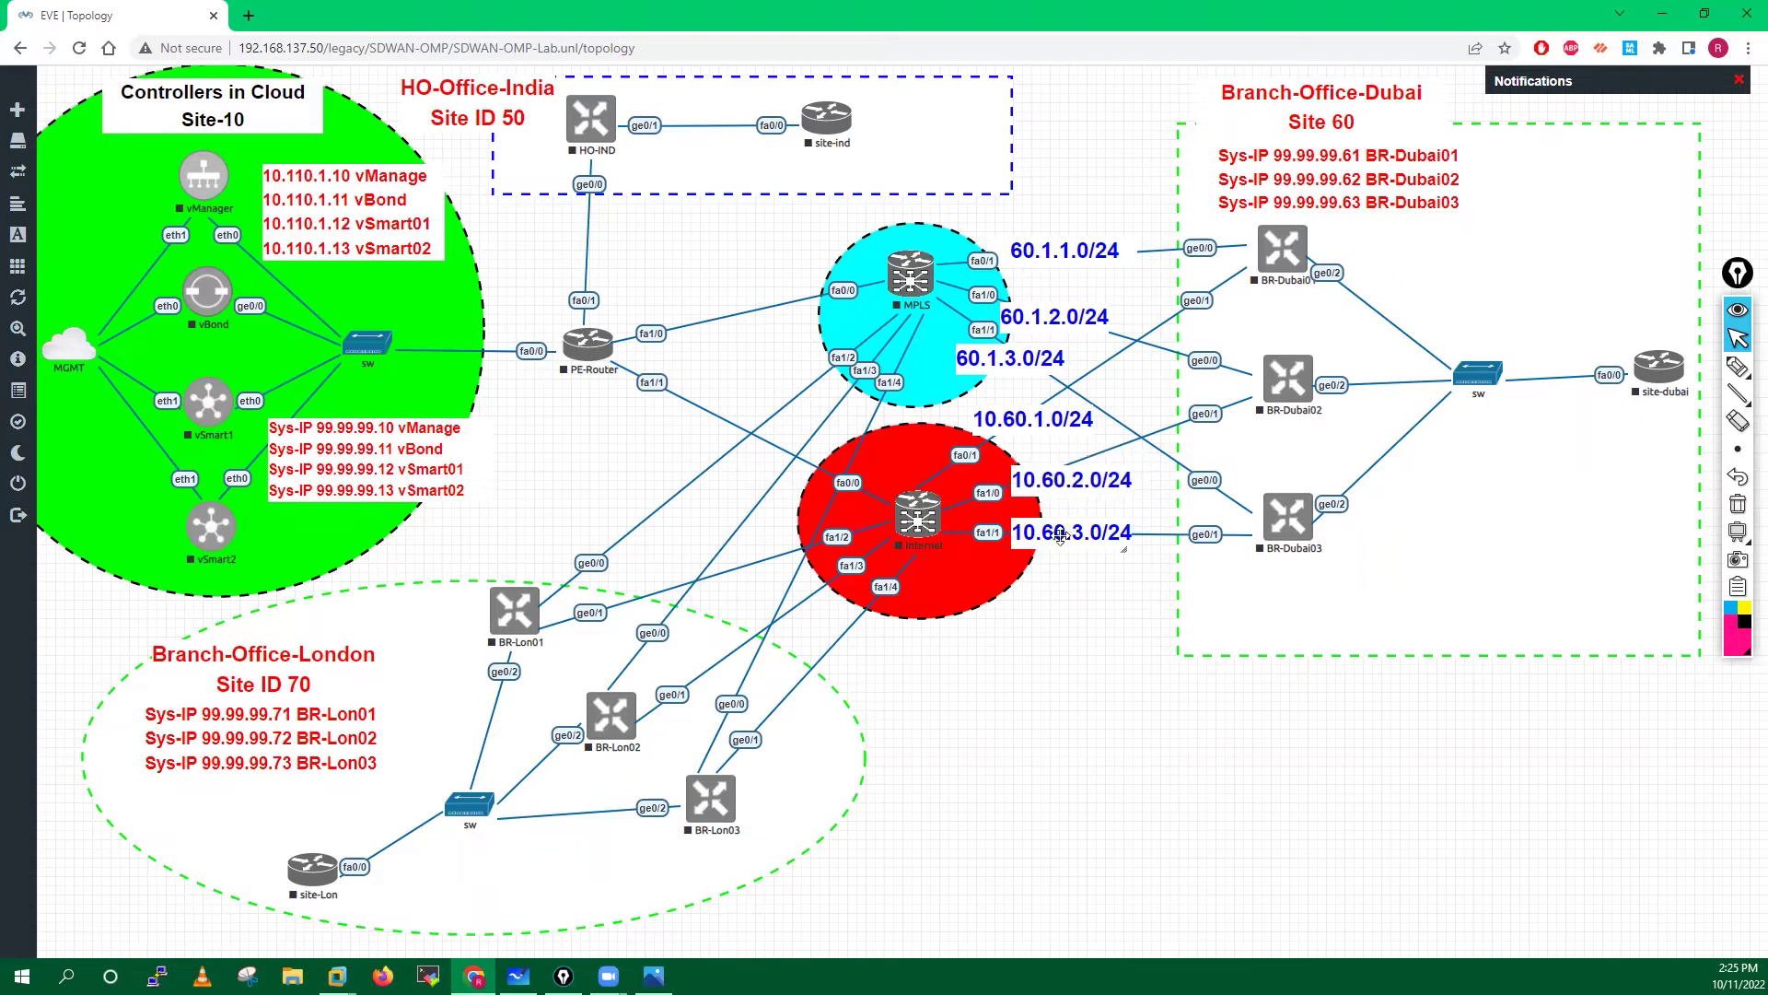
drag(1020, 426, 1010, 430)
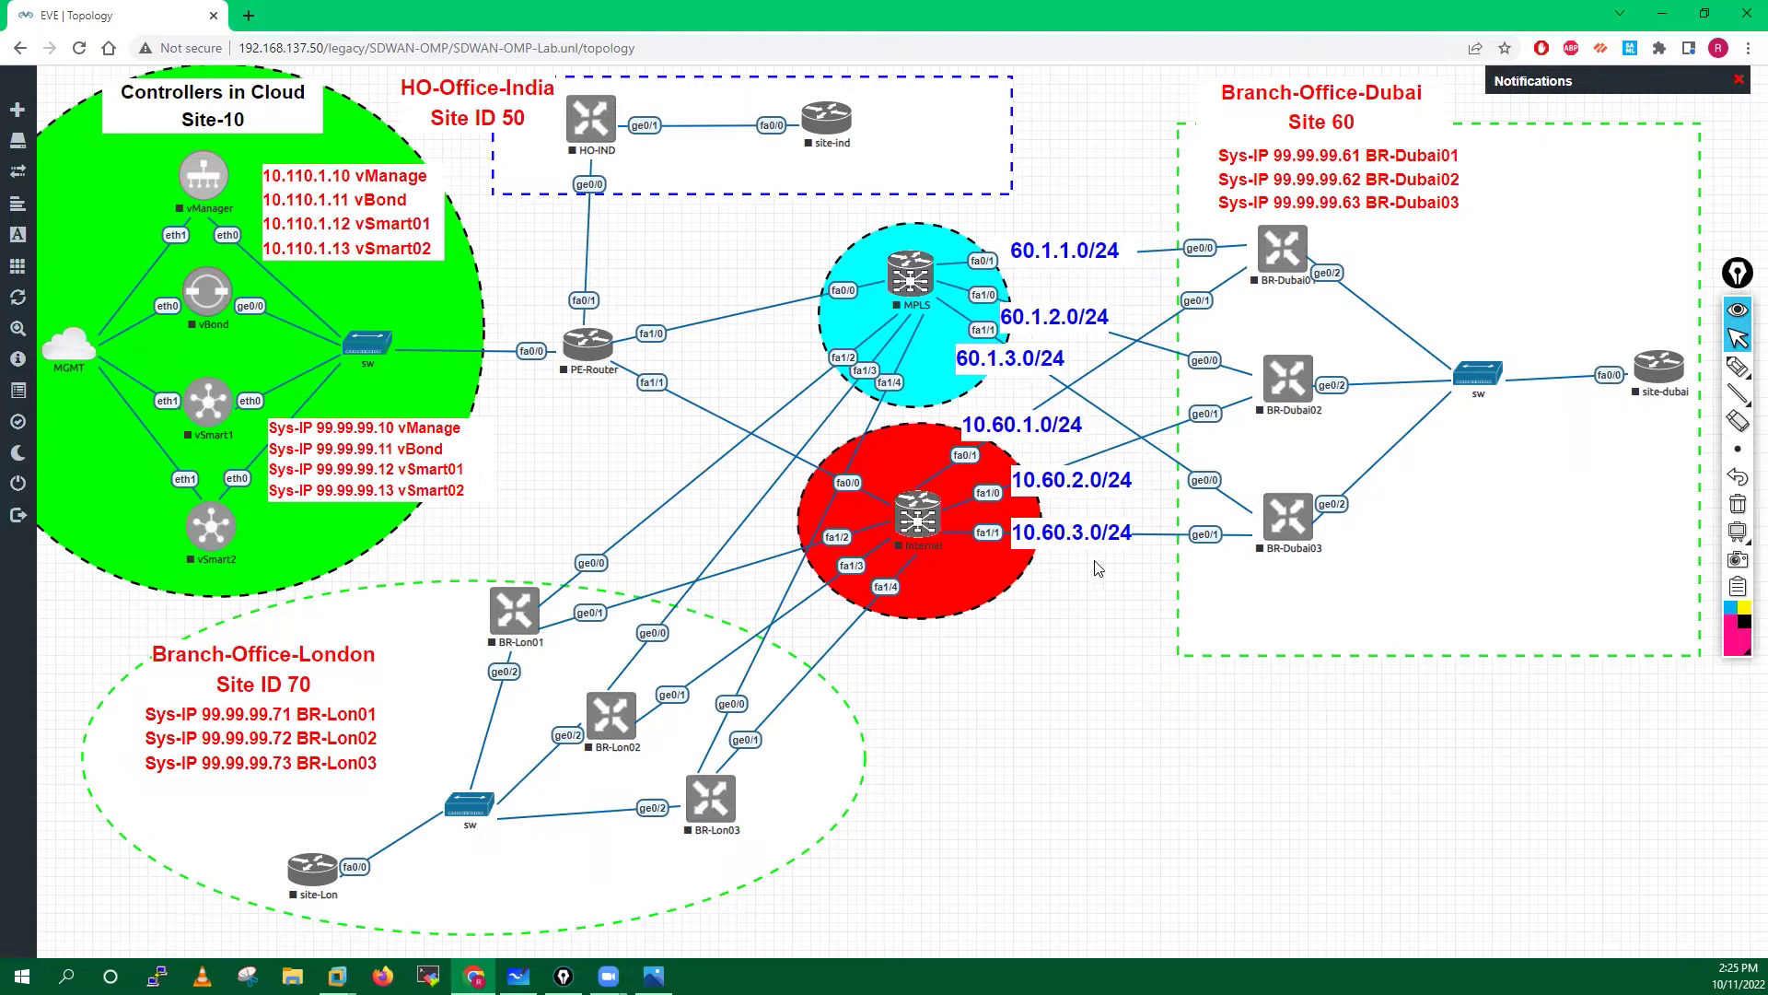
drag(1075, 532, 1079, 532)
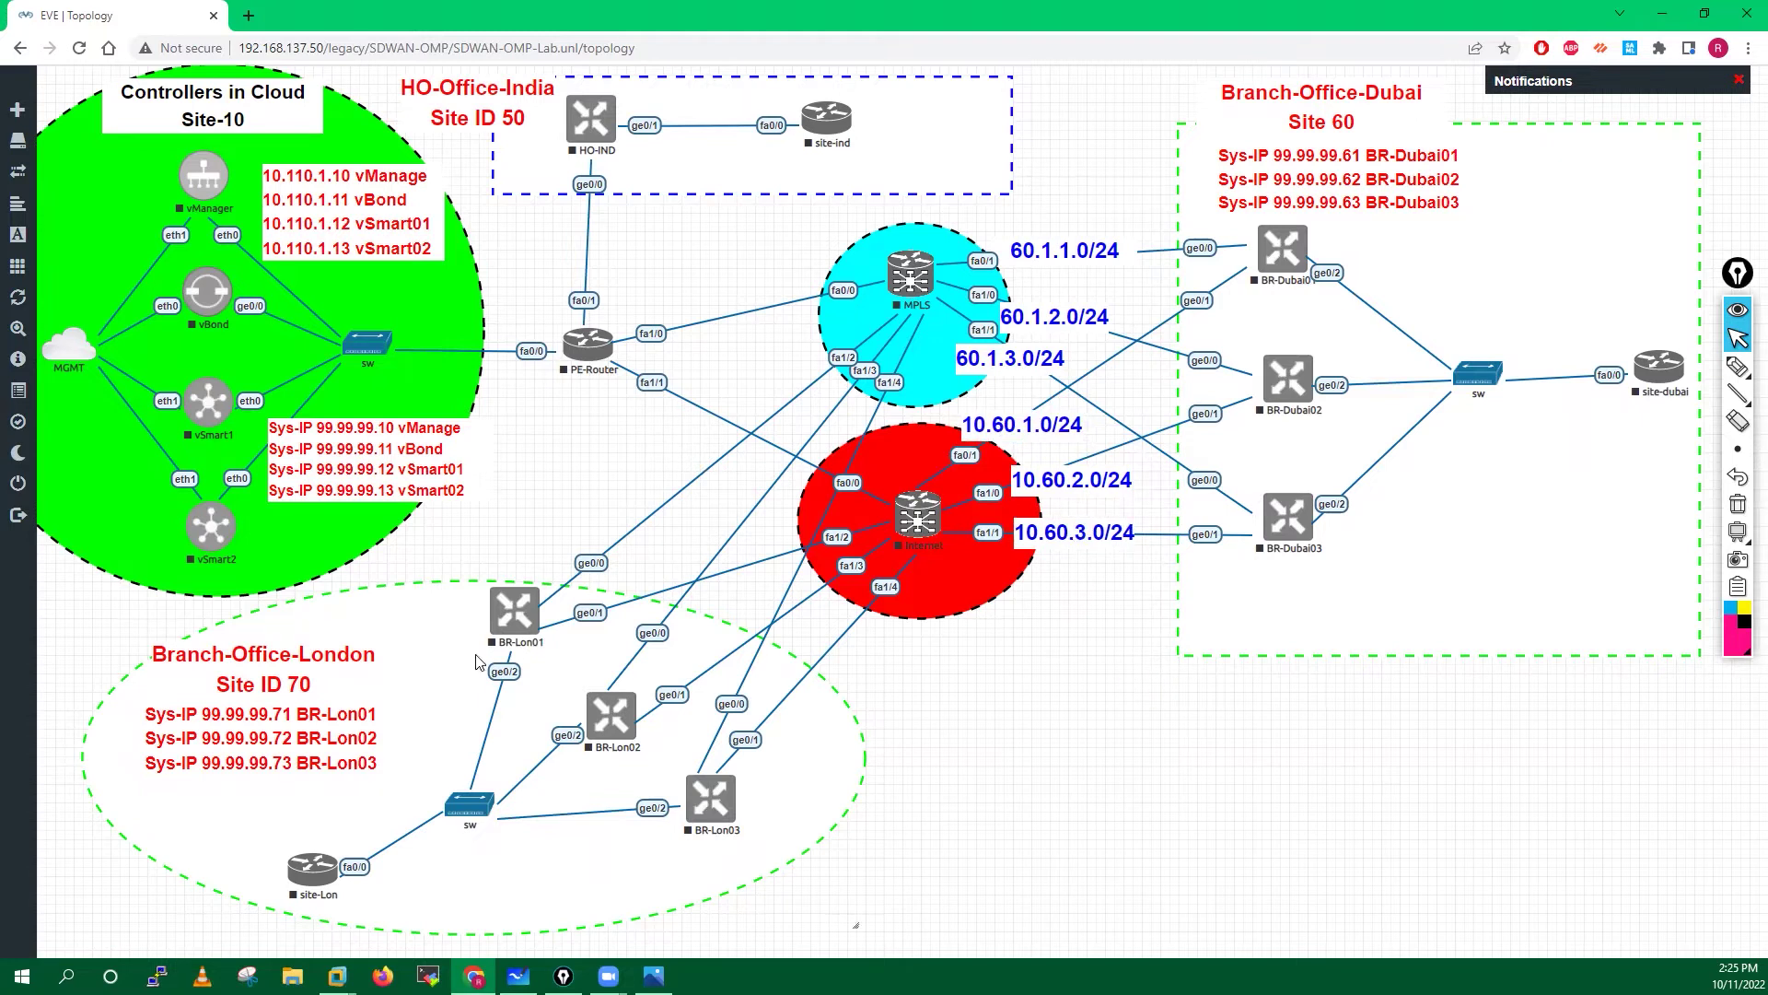
drag(1037, 256, 1030, 260)
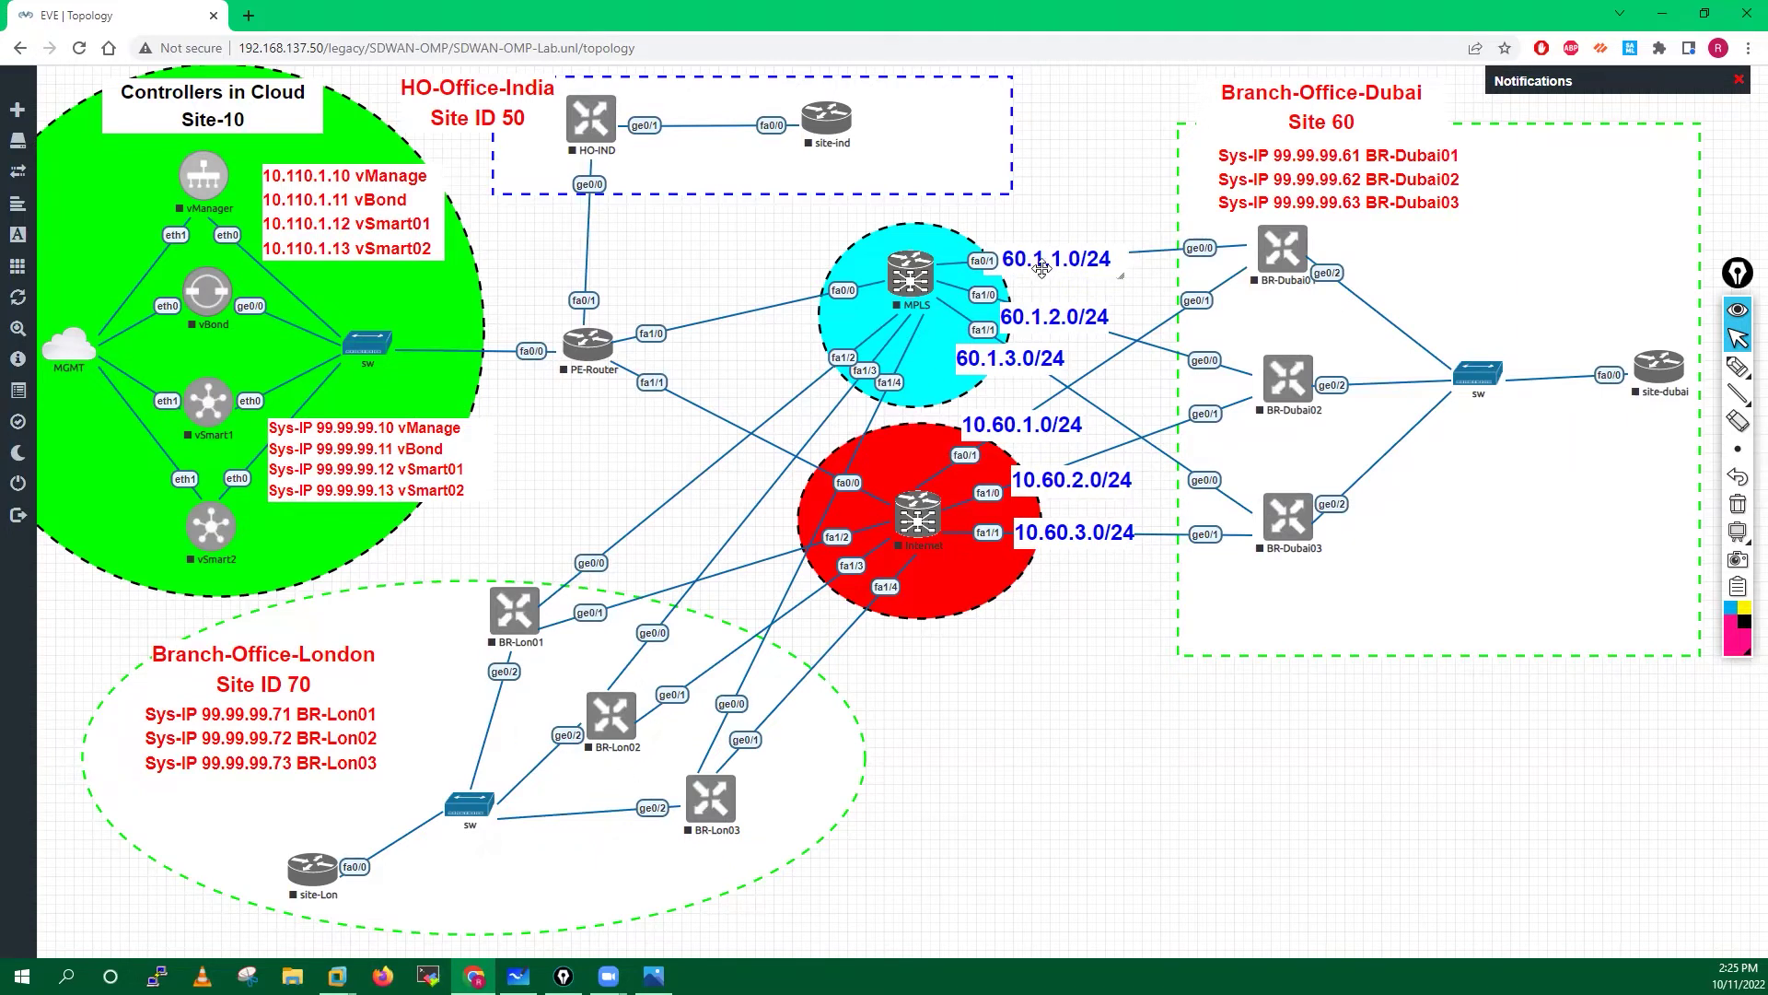
- Duplicate the 60.1.1.0/24 label into the empty area below the red cloud and realign the 60.1.2.0/24 and 60.1.3.0/24 labels on their links
right_click(1041, 268)
click(1124, 424)
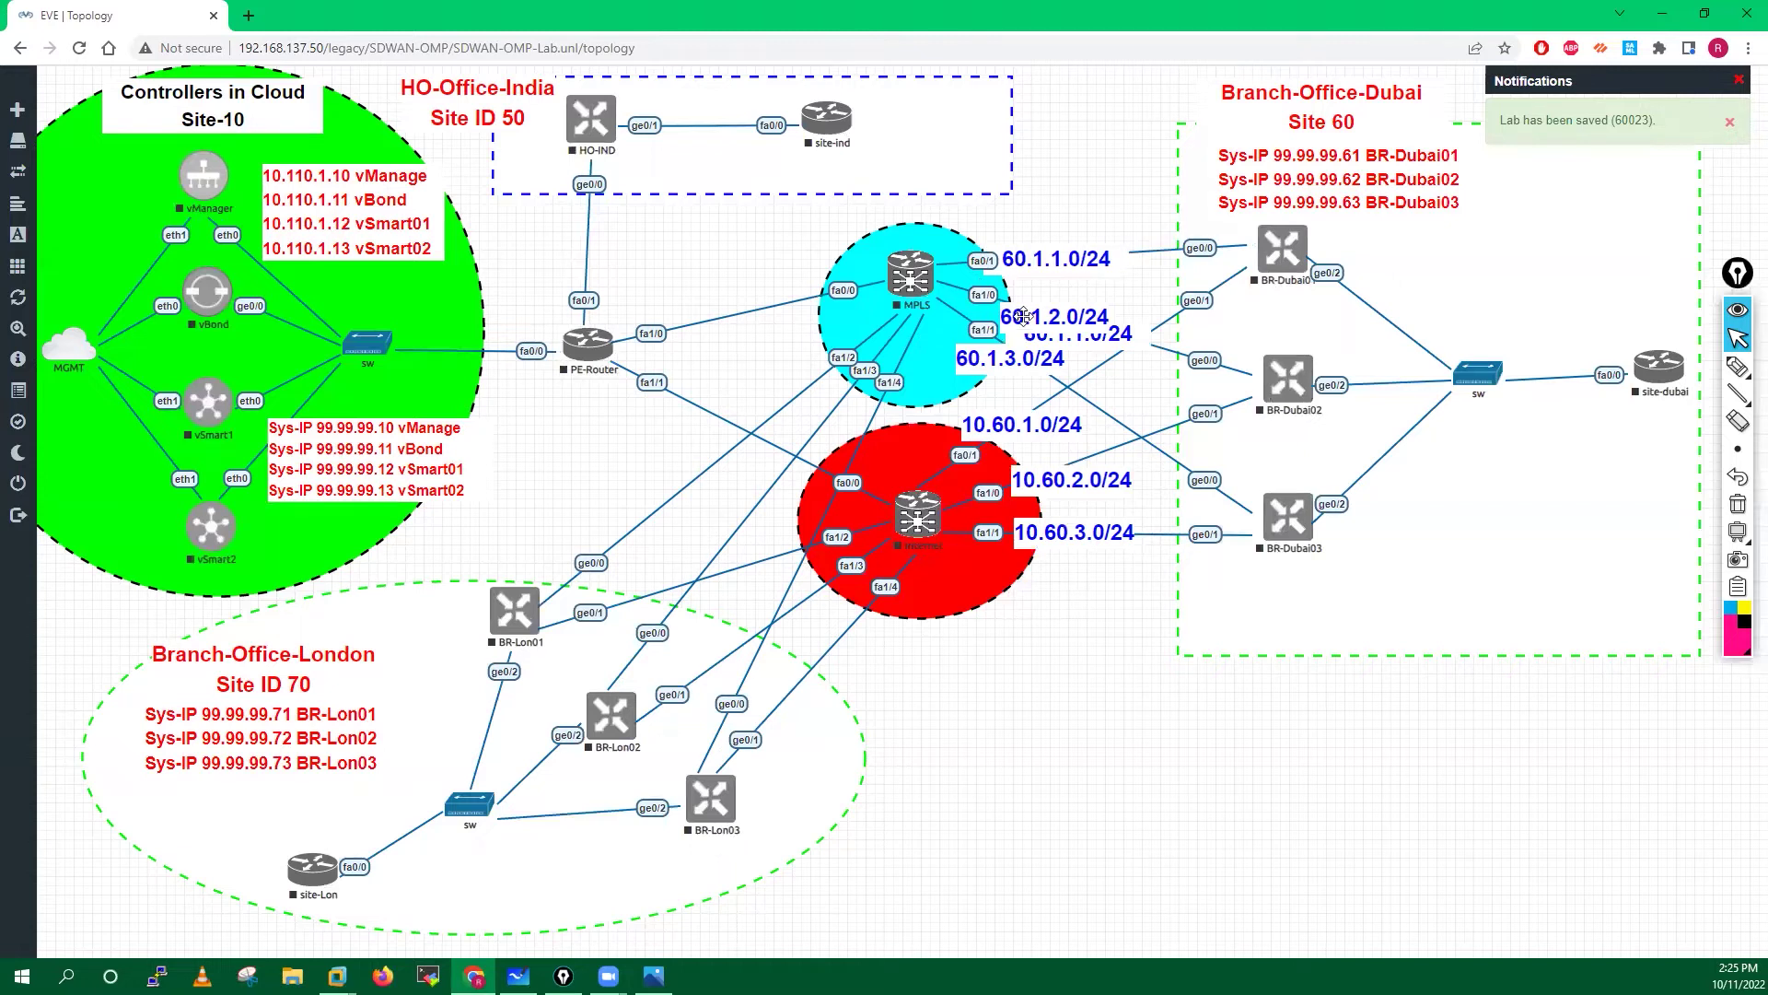
drag(1024, 316, 965, 733)
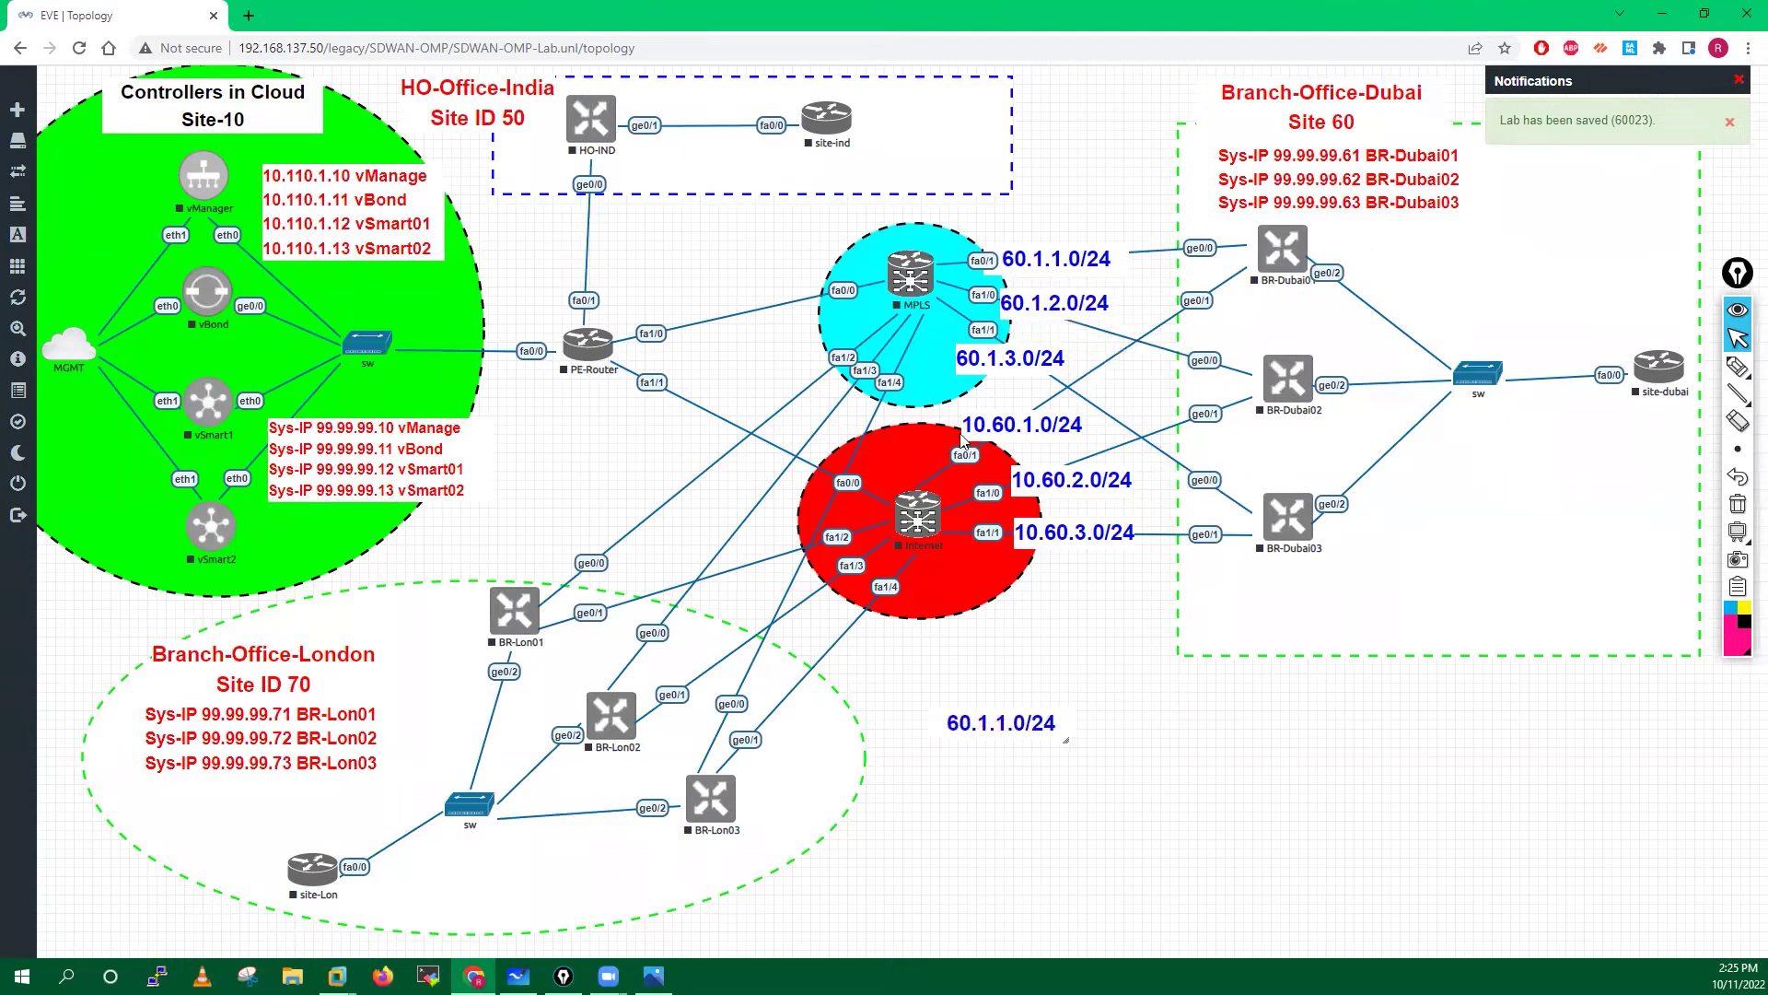
drag(1005, 351, 1027, 350)
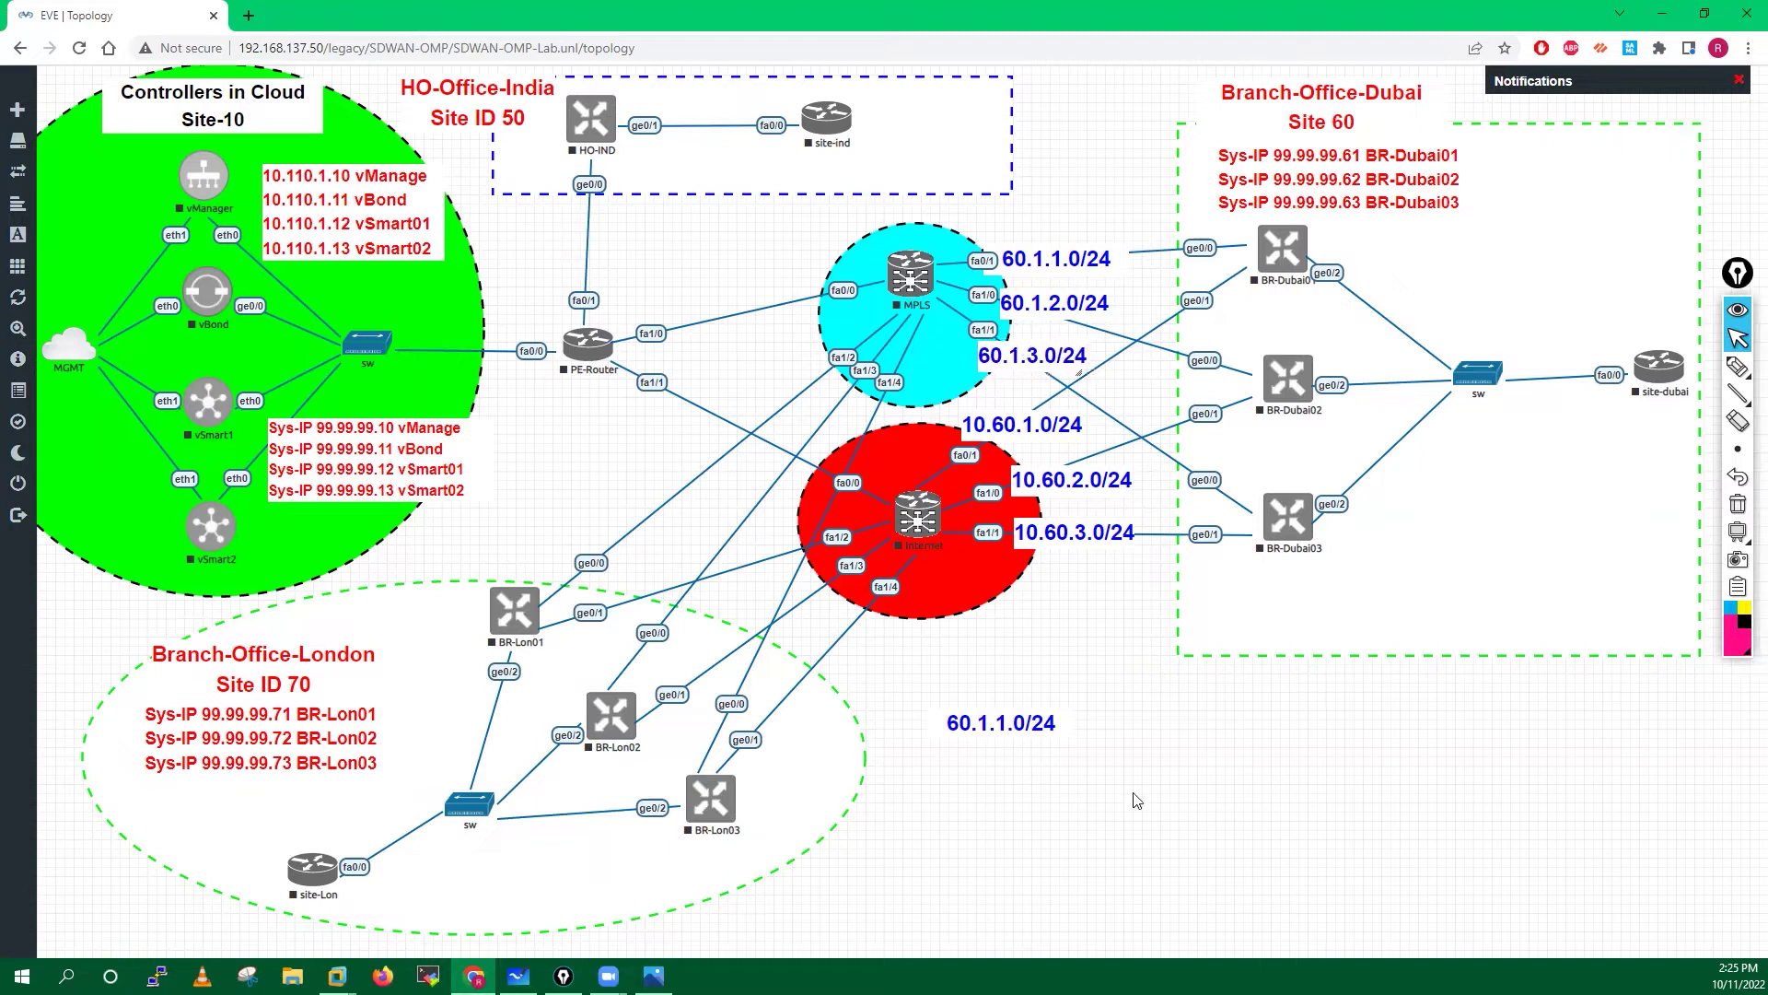
- Change the duplicated 60.1.1.0/24 label below the red cloud to 70.1.1.0/24
drag(982, 729, 949, 724)
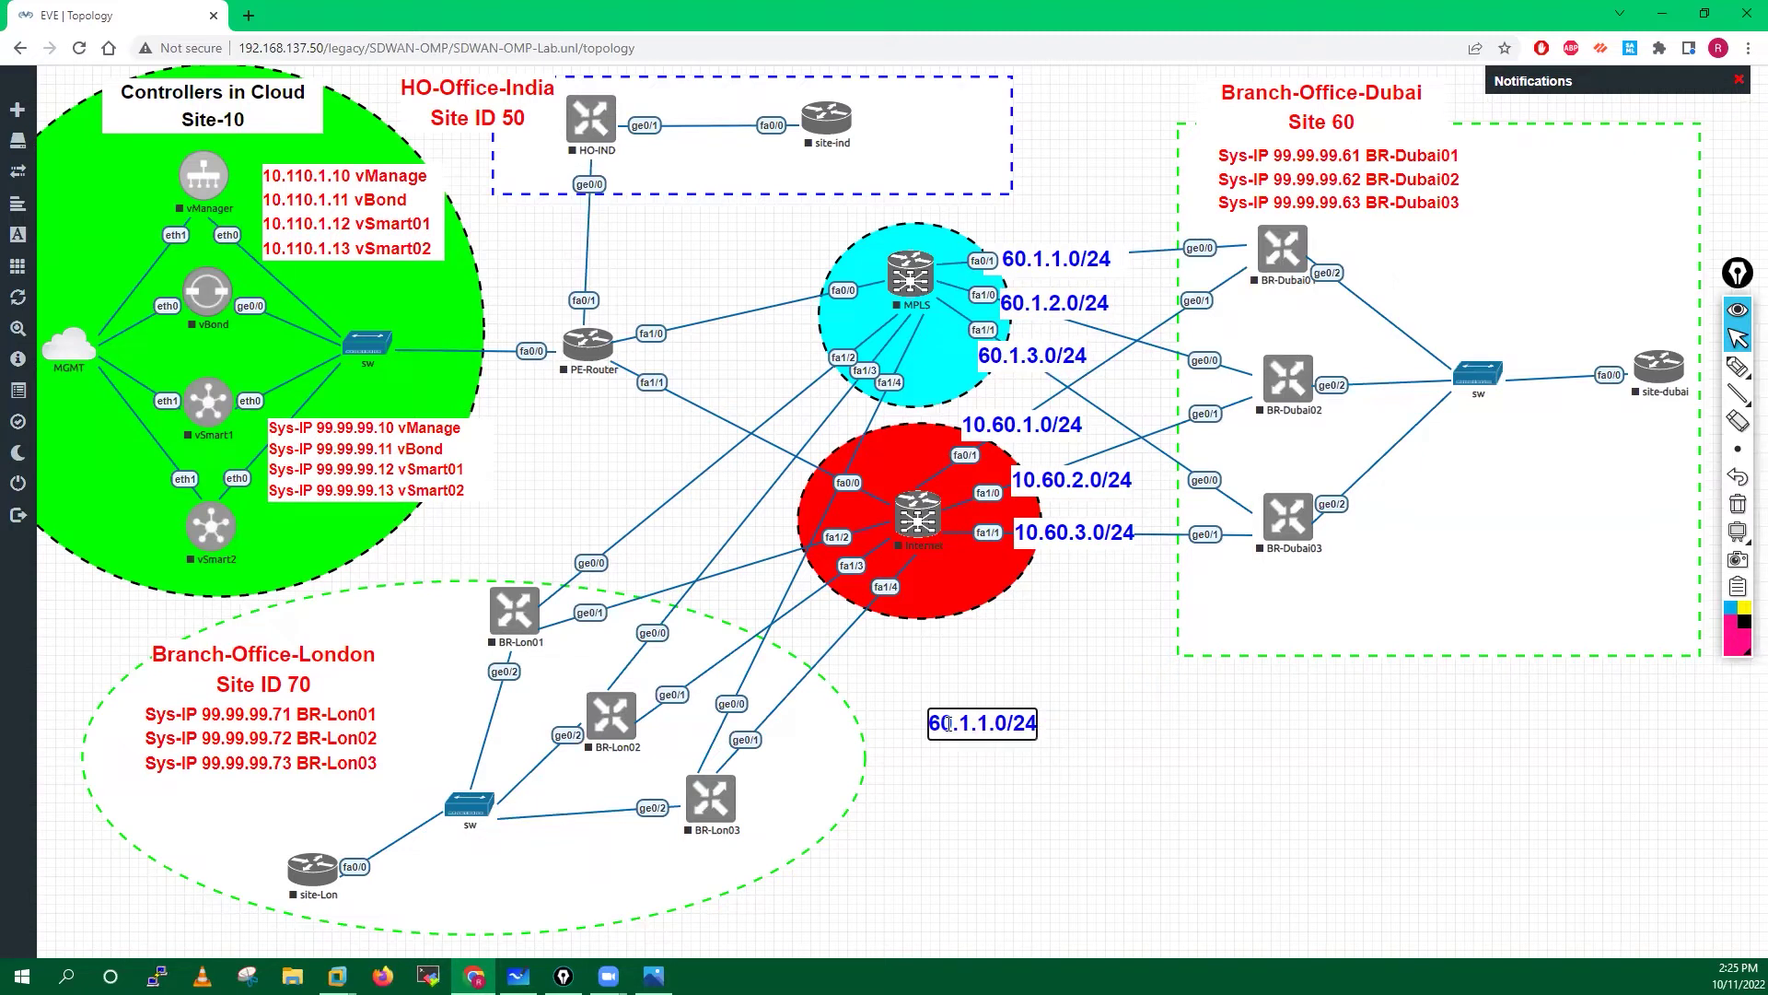
right_click(944, 723)
key(BackSpace)
text(7)
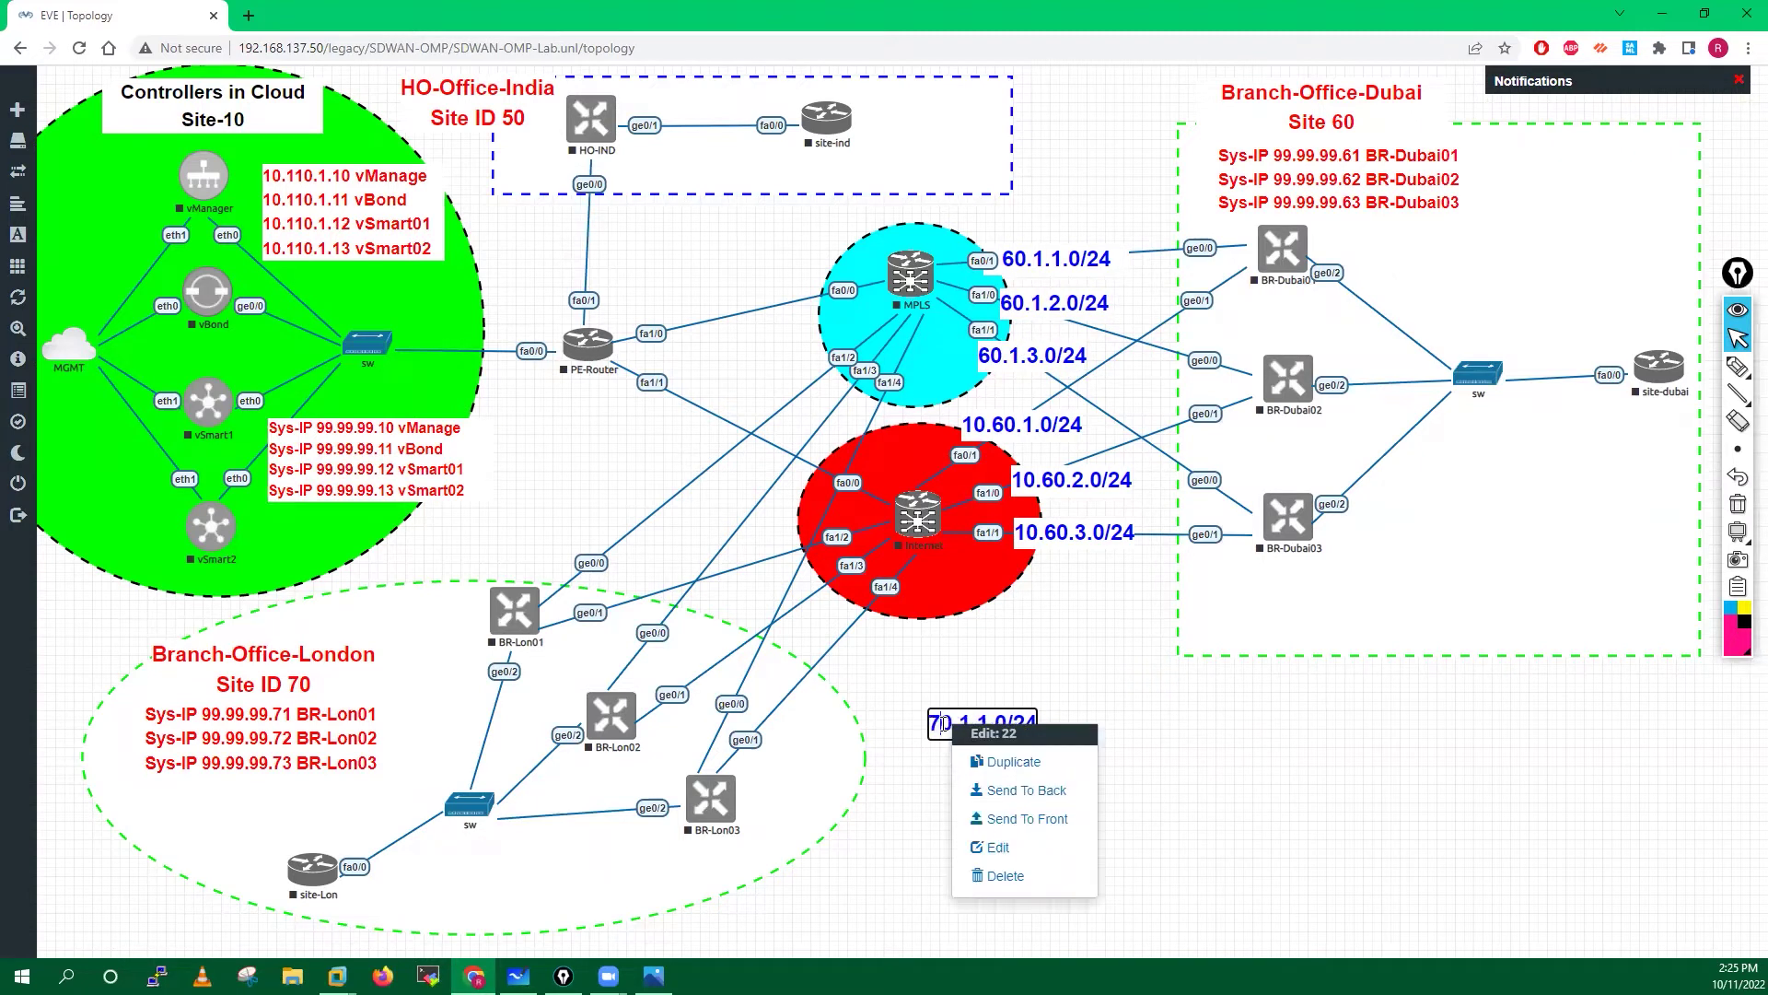
click(942, 822)
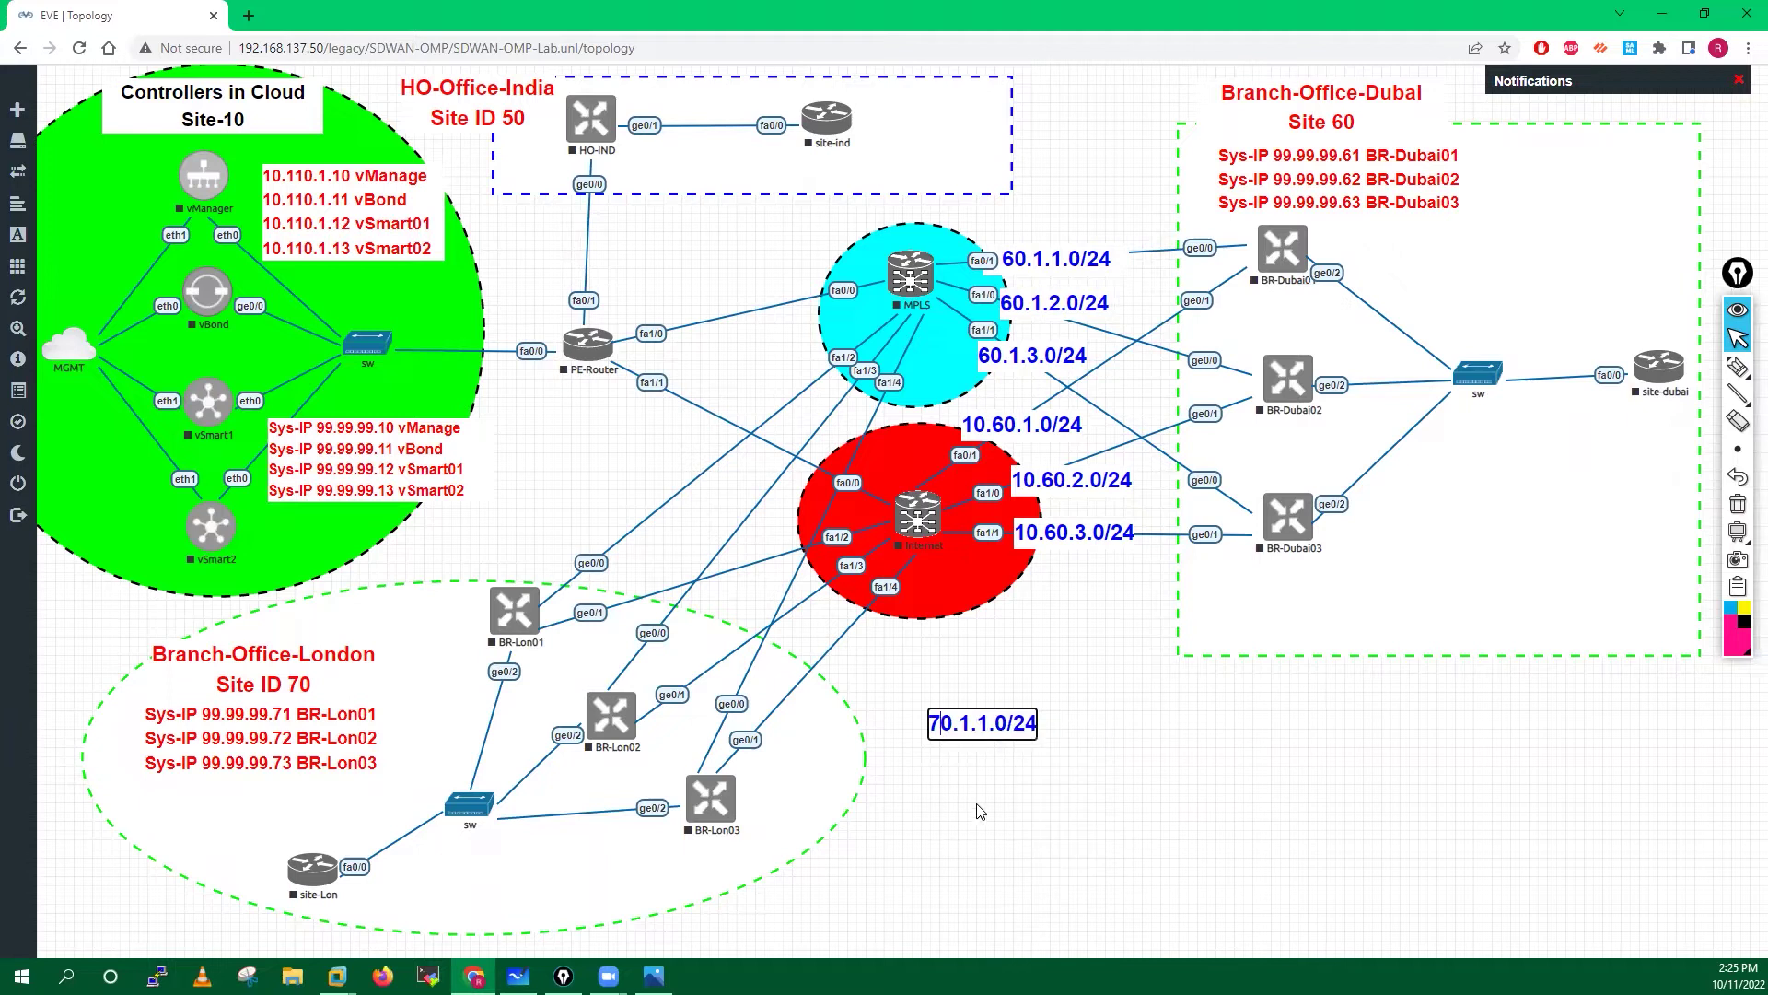
click(1149, 767)
- Duplicate the 70.1.1.0/24 label and change the copy to 70.1.2.0/24
right_click(981, 717)
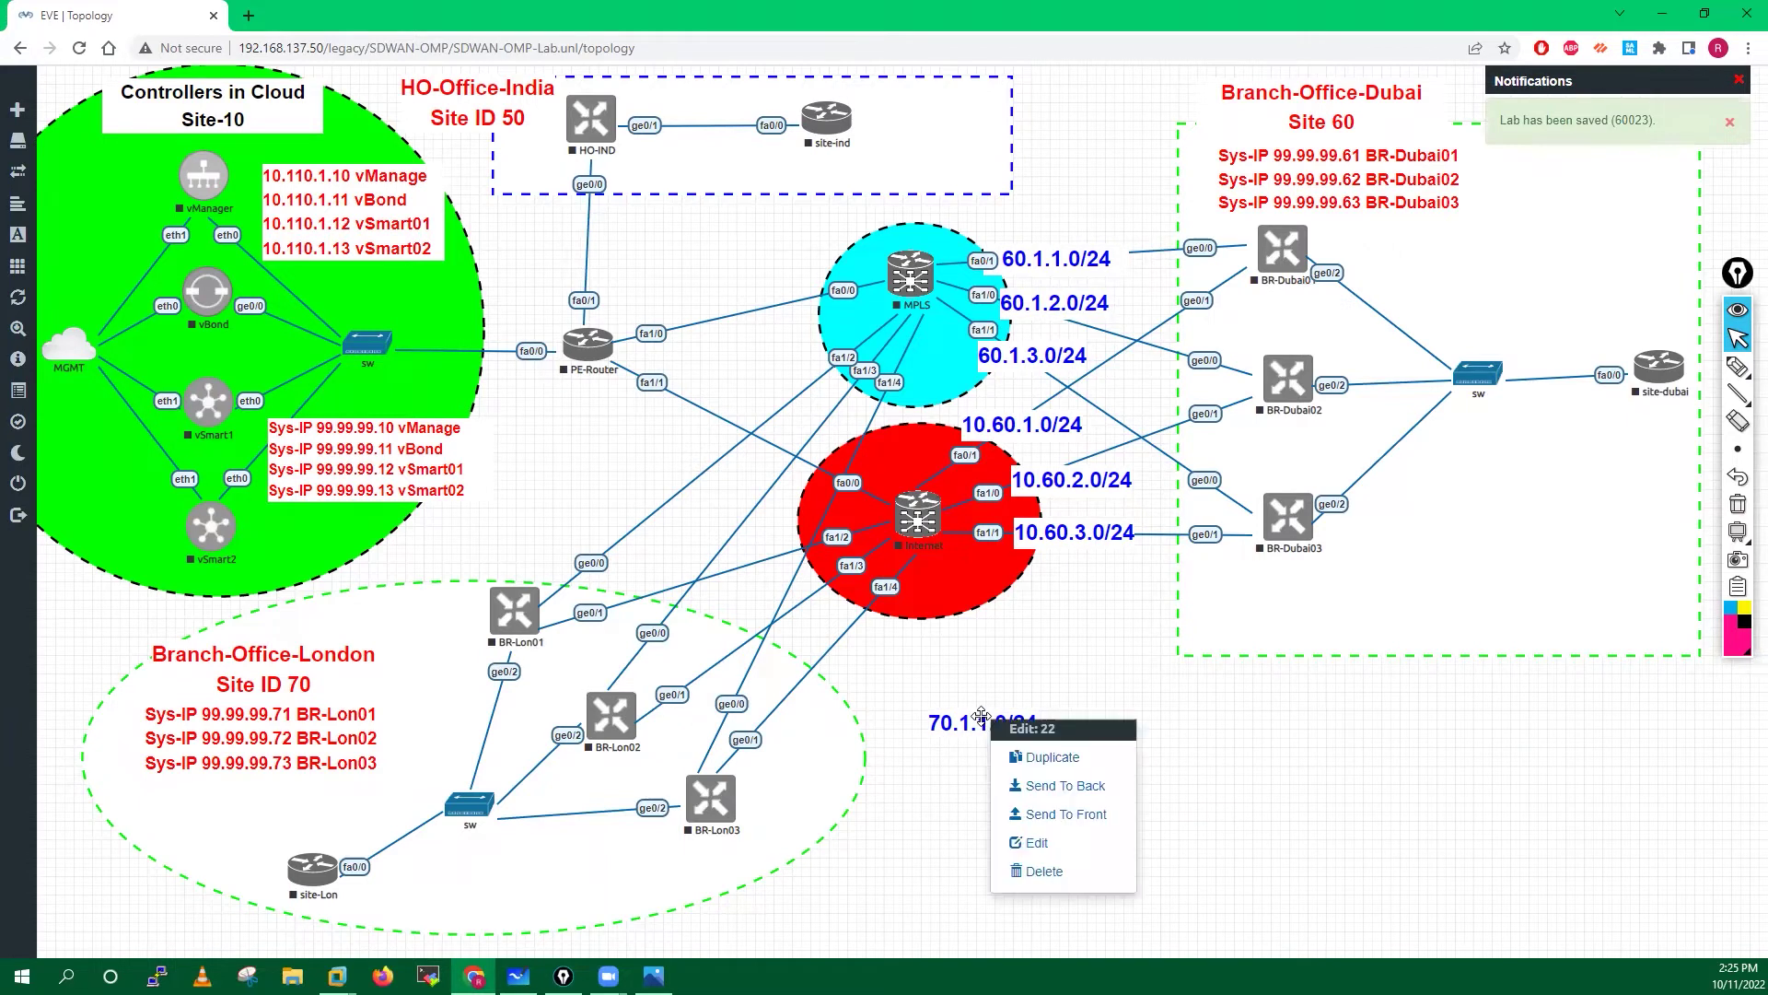
click(1050, 757)
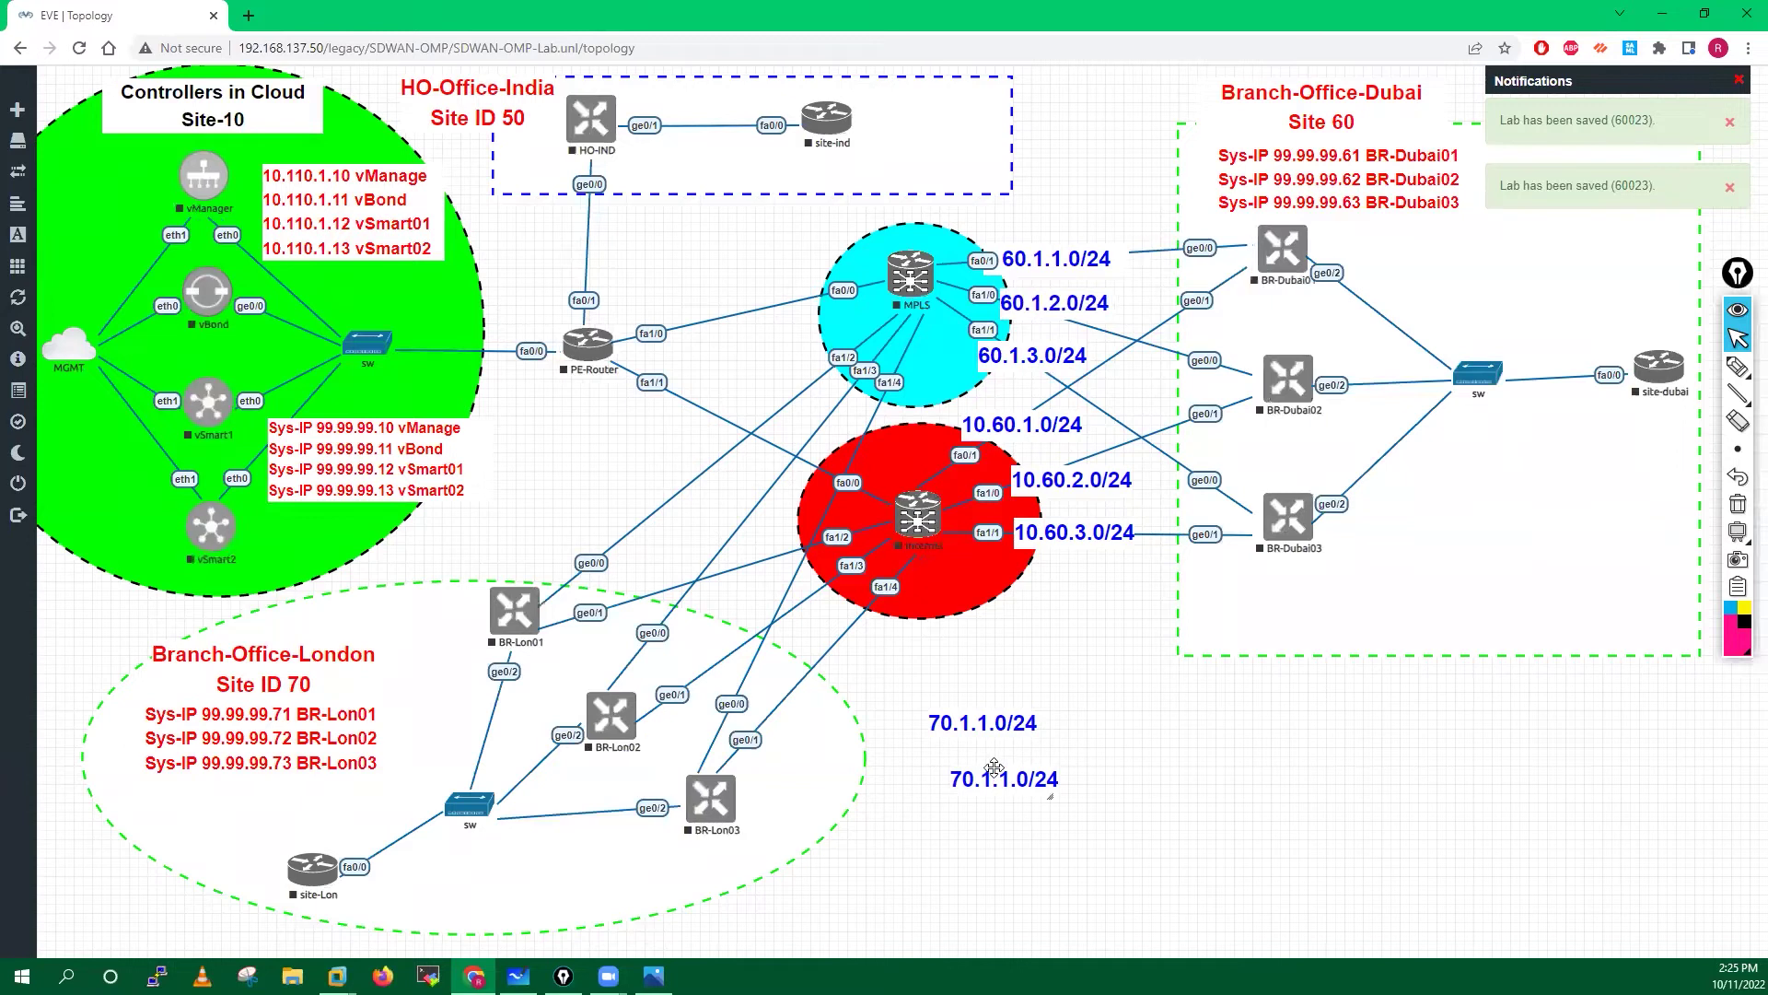
click(1013, 779)
right_click(1018, 782)
key(BackSpace)
text(2)
click(1370, 755)
right_click(1015, 779)
click(1262, 760)
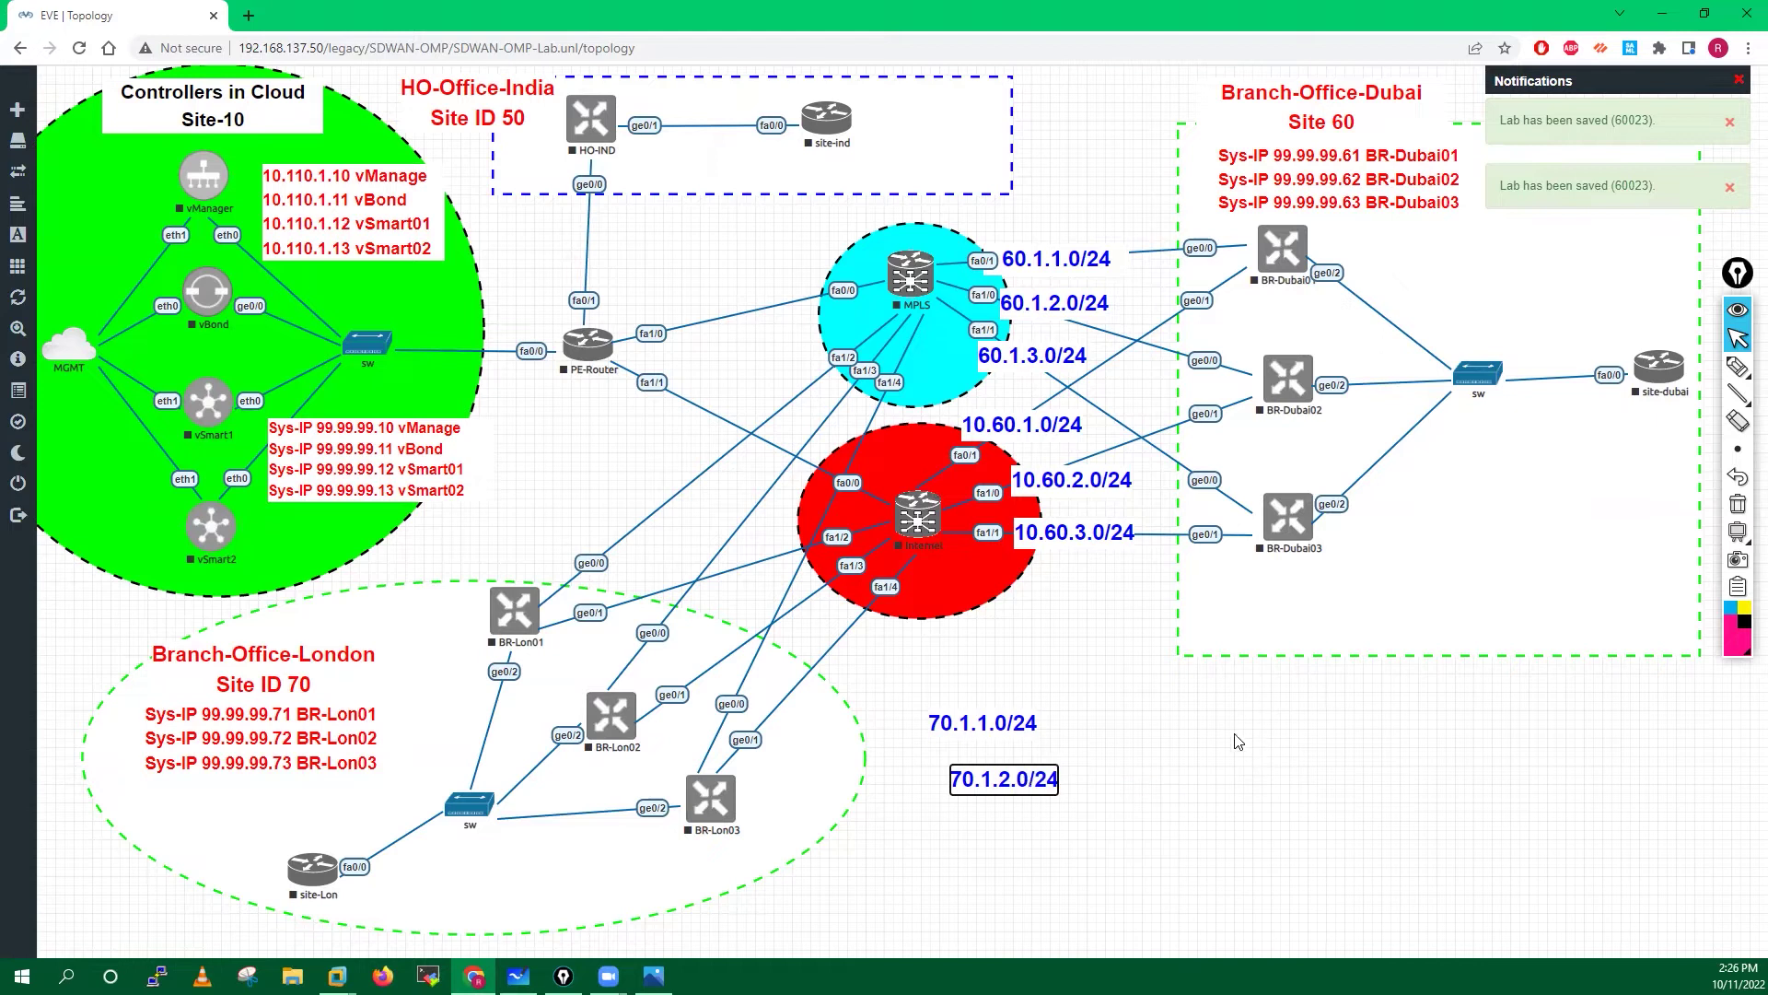
- Duplicate the 70.1.1.0/24 label again, spread the labels apart, and change one copy to 70.1.3.0/24
right_click(976, 723)
click(1026, 761)
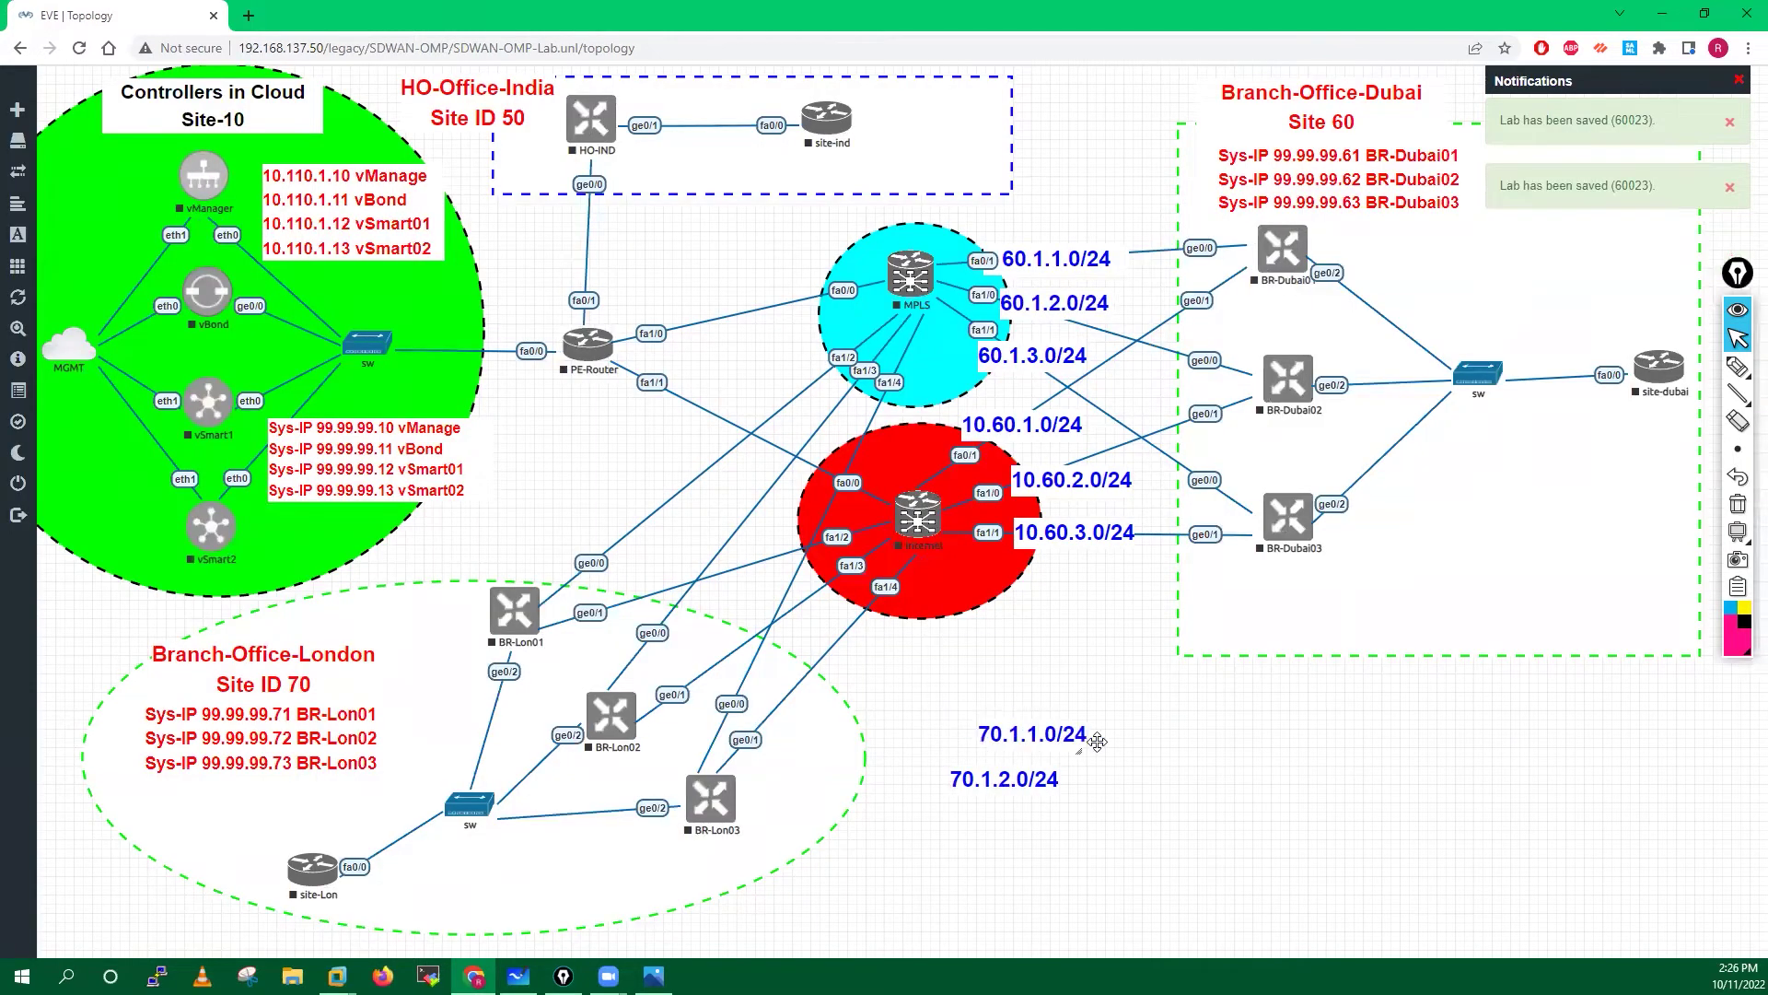
drag(1098, 742, 1252, 788)
drag(1018, 786, 1049, 846)
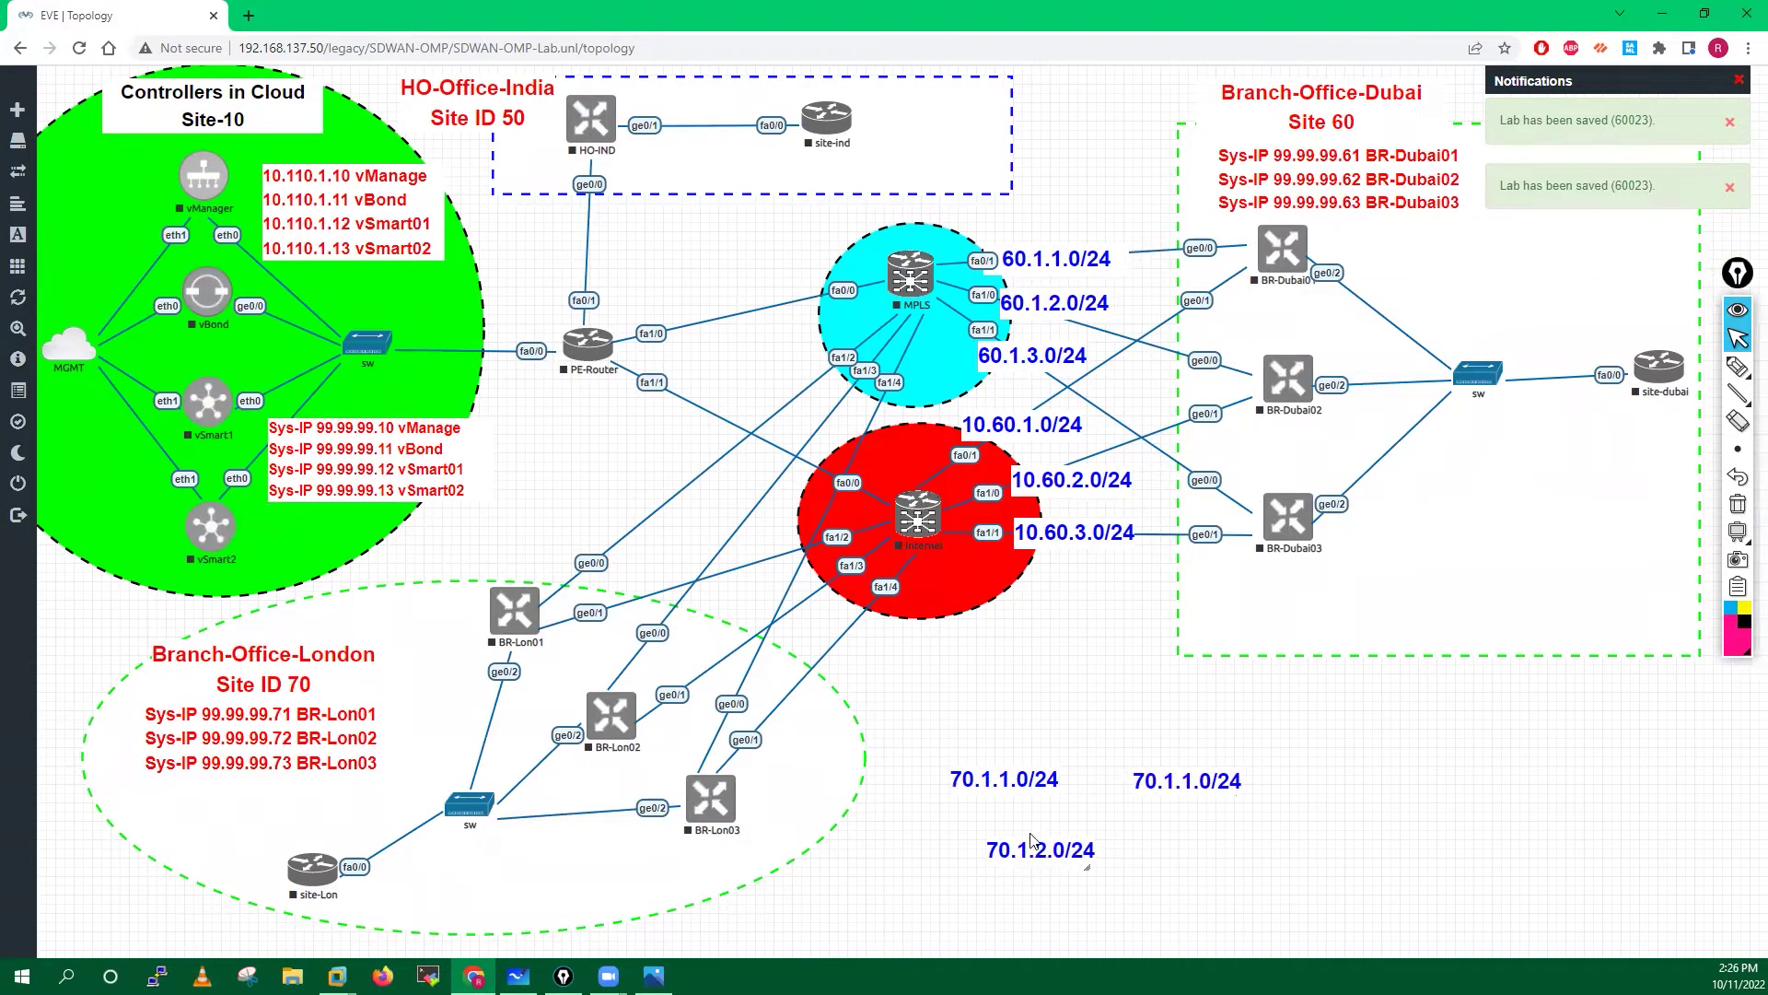
right_click(1181, 782)
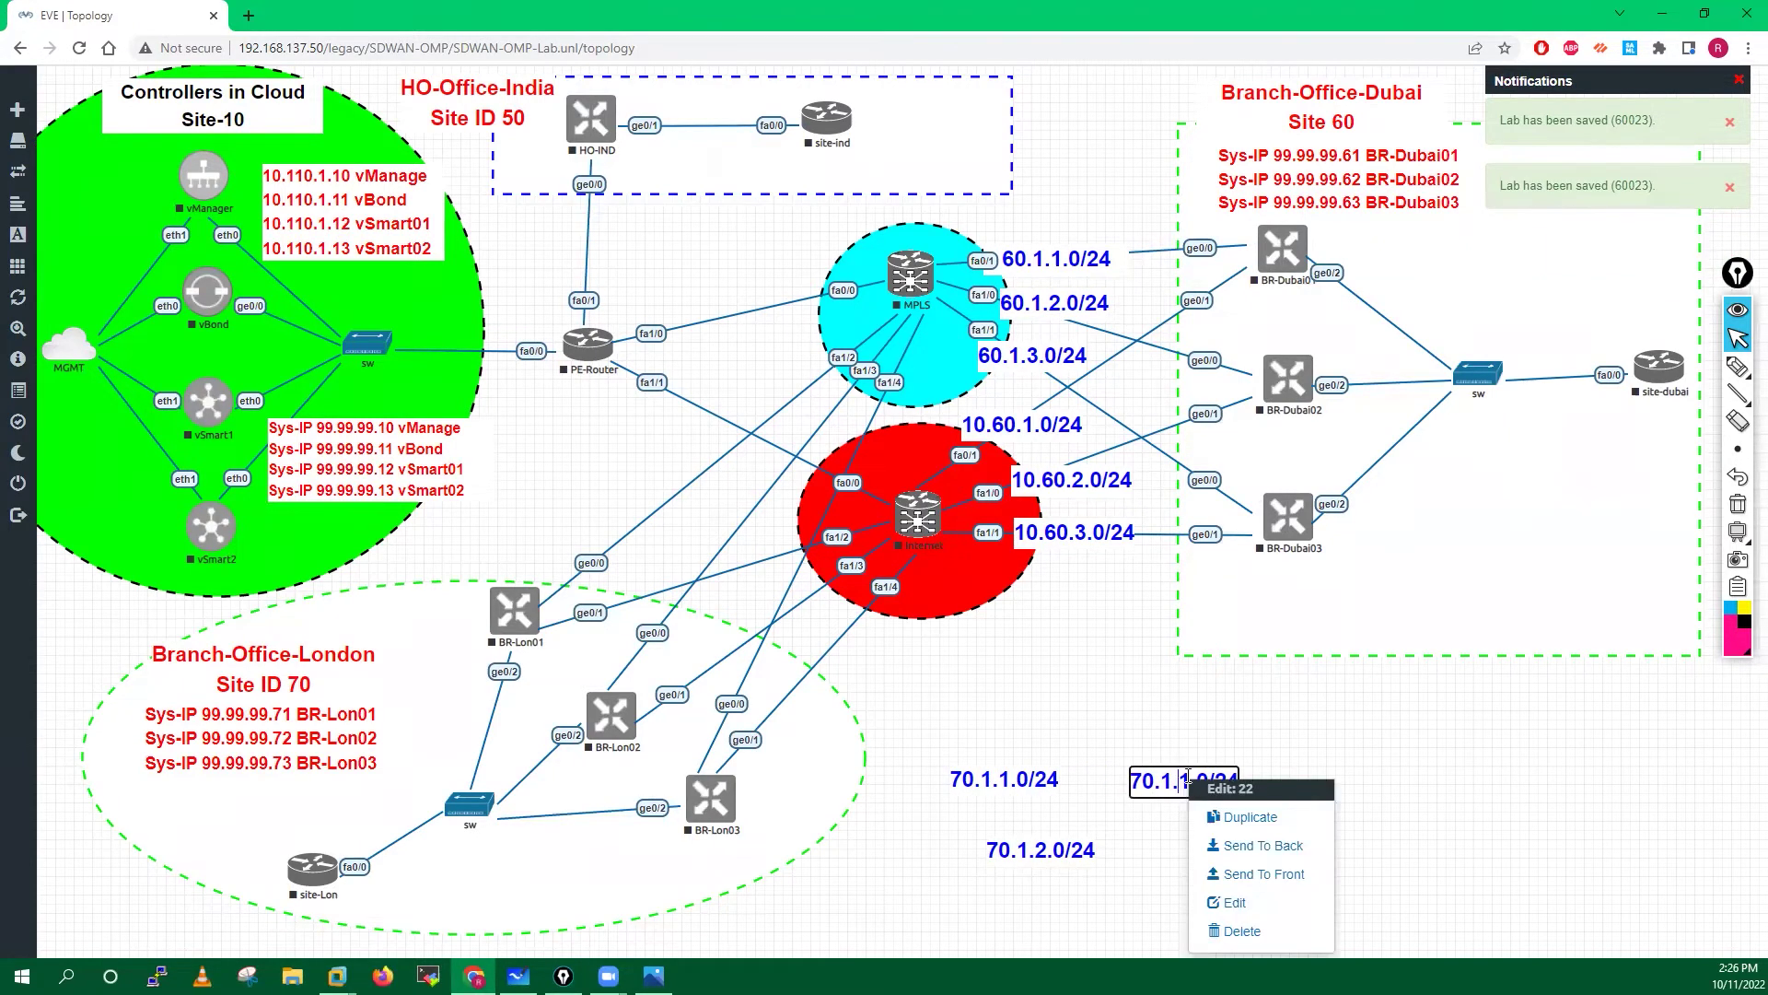
key(BackSpace)
text(3)
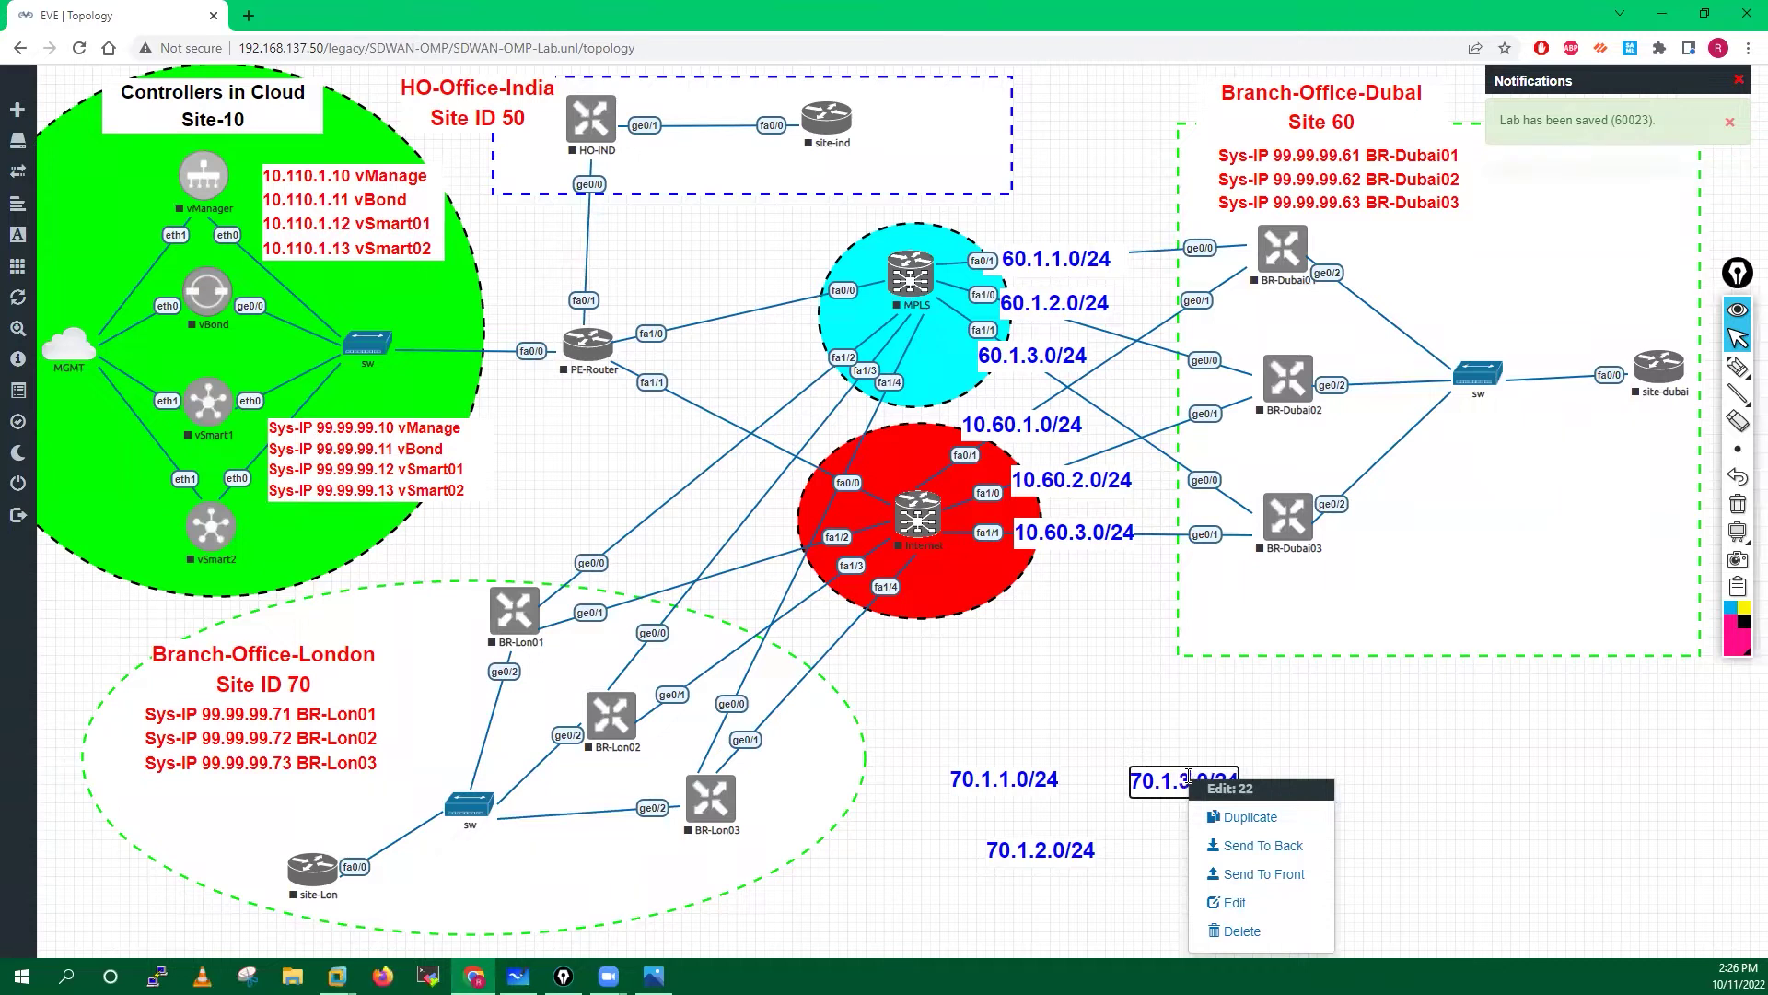
click(912, 898)
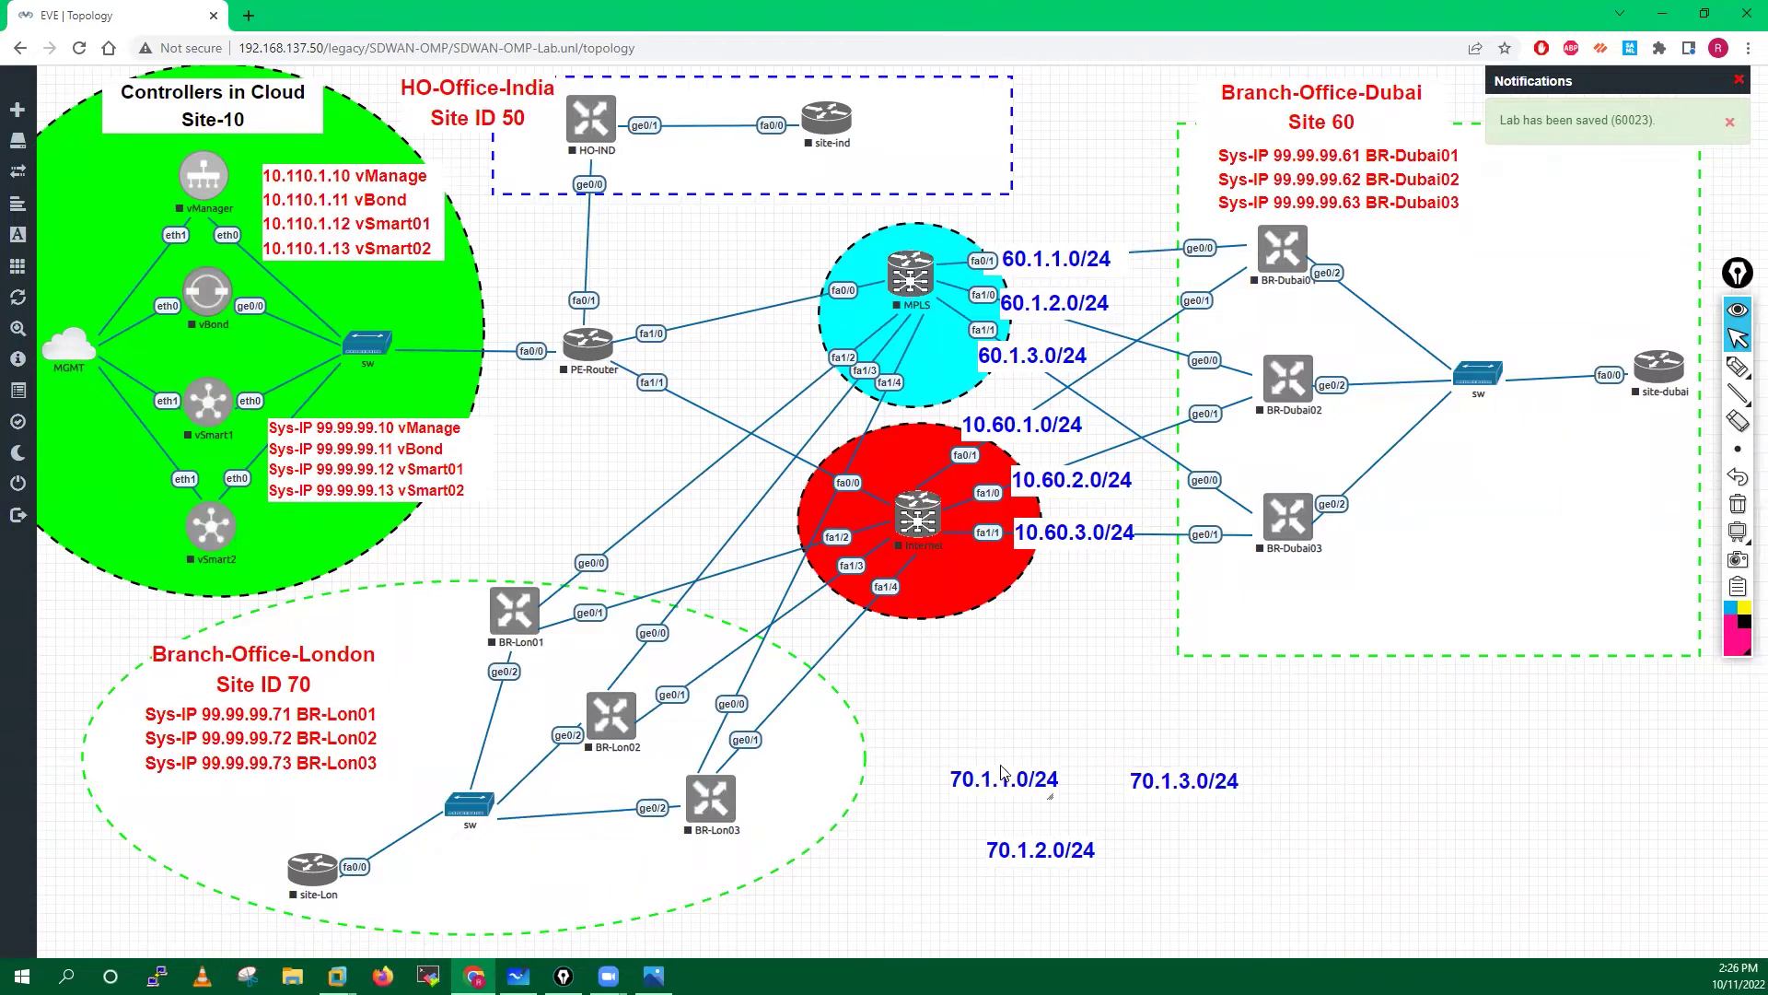
- Place the 70.1.1.0/24 and 70.1.2.0/24 labels on the MPLS links to BR-Lon01 and BR-Lon02
drag(1006, 787, 609, 540)
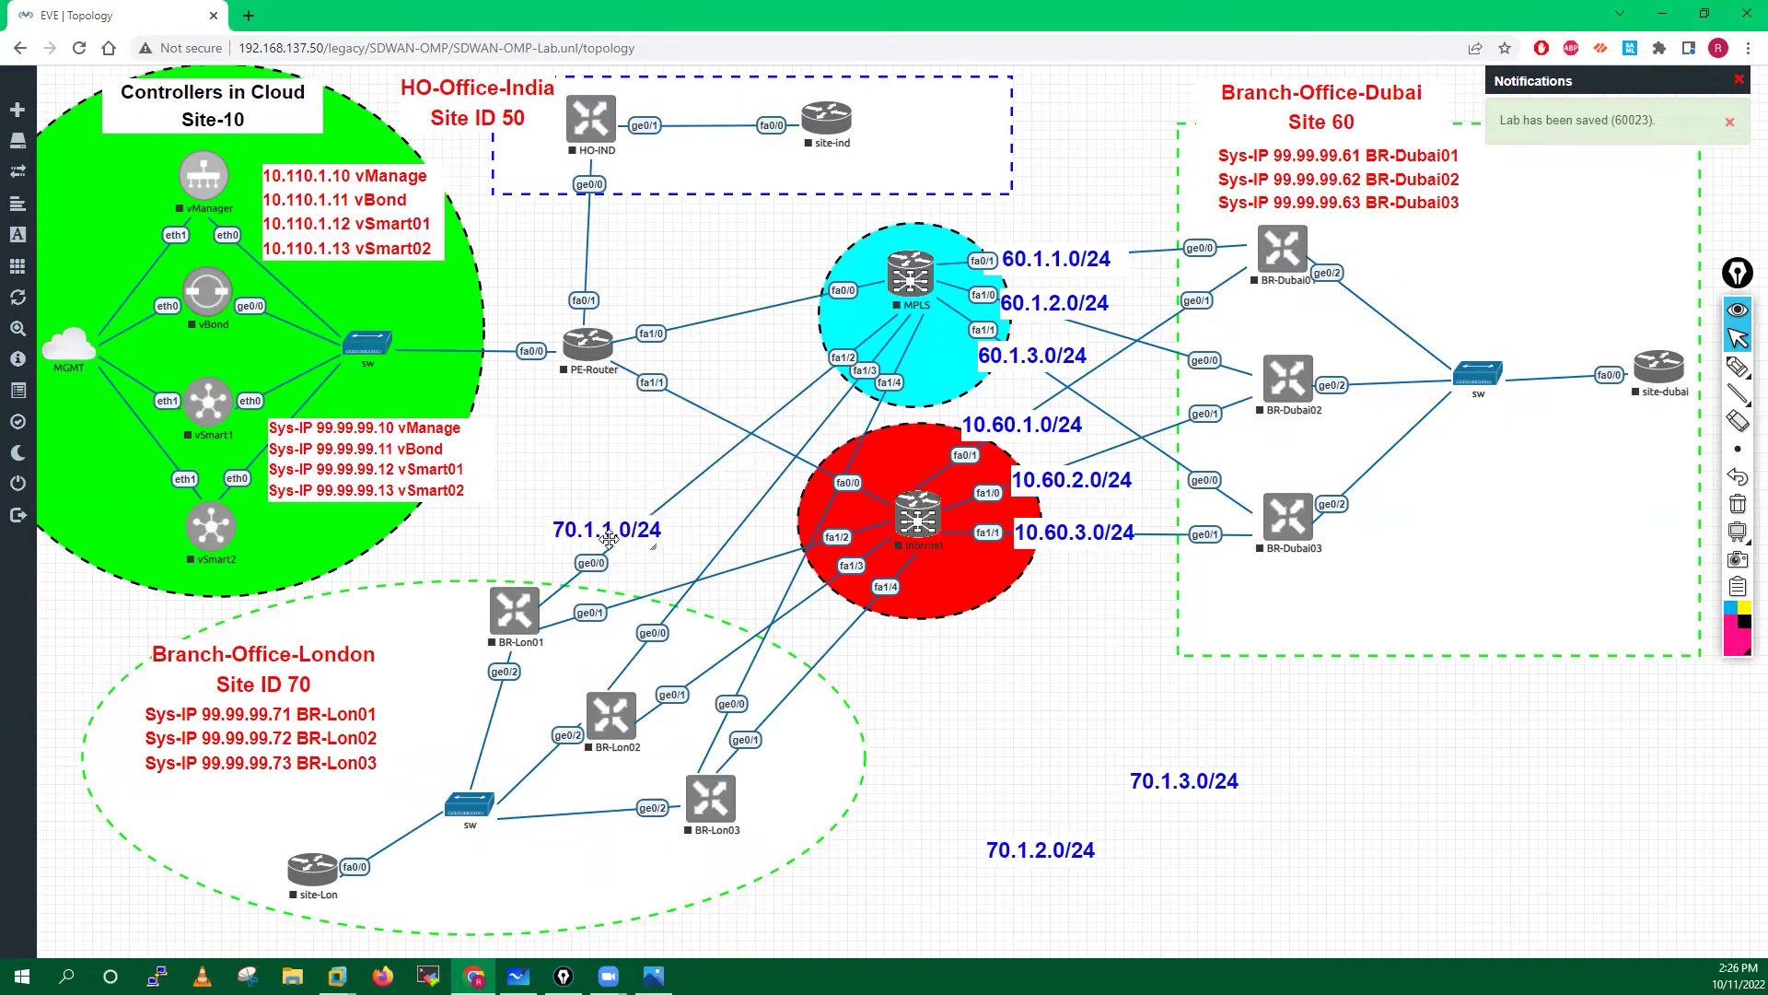
drag(1011, 858, 727, 516)
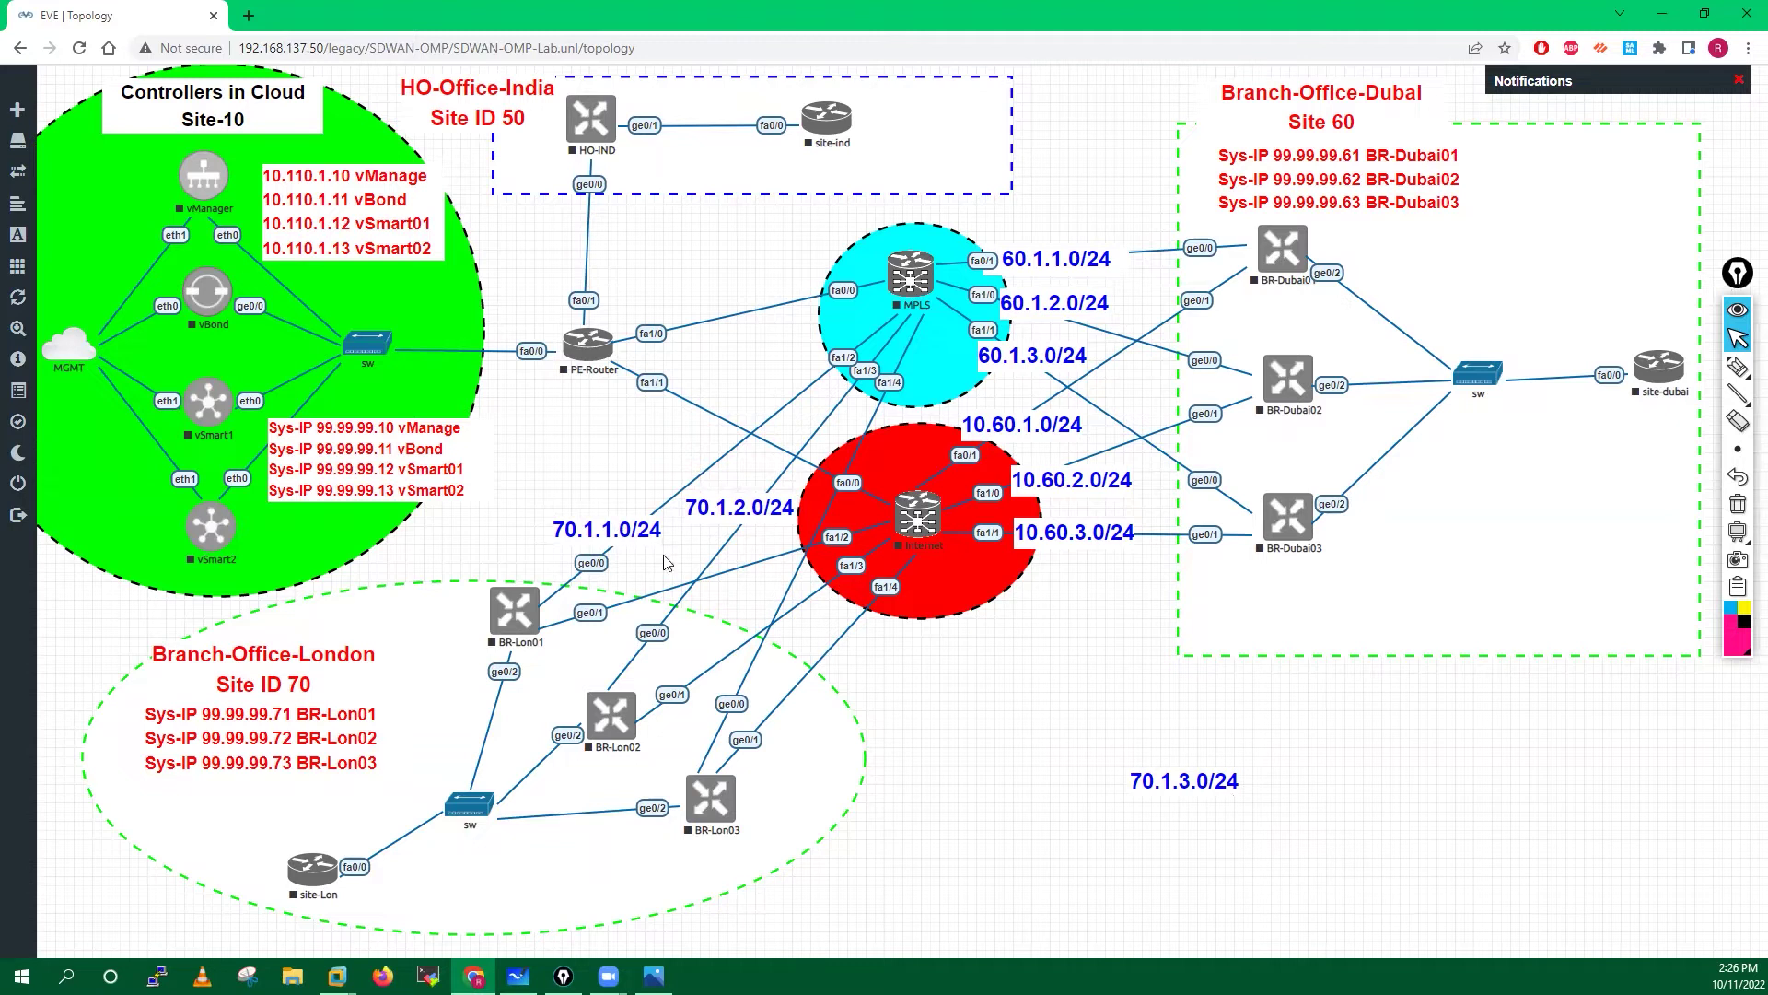
drag(653, 547, 657, 545)
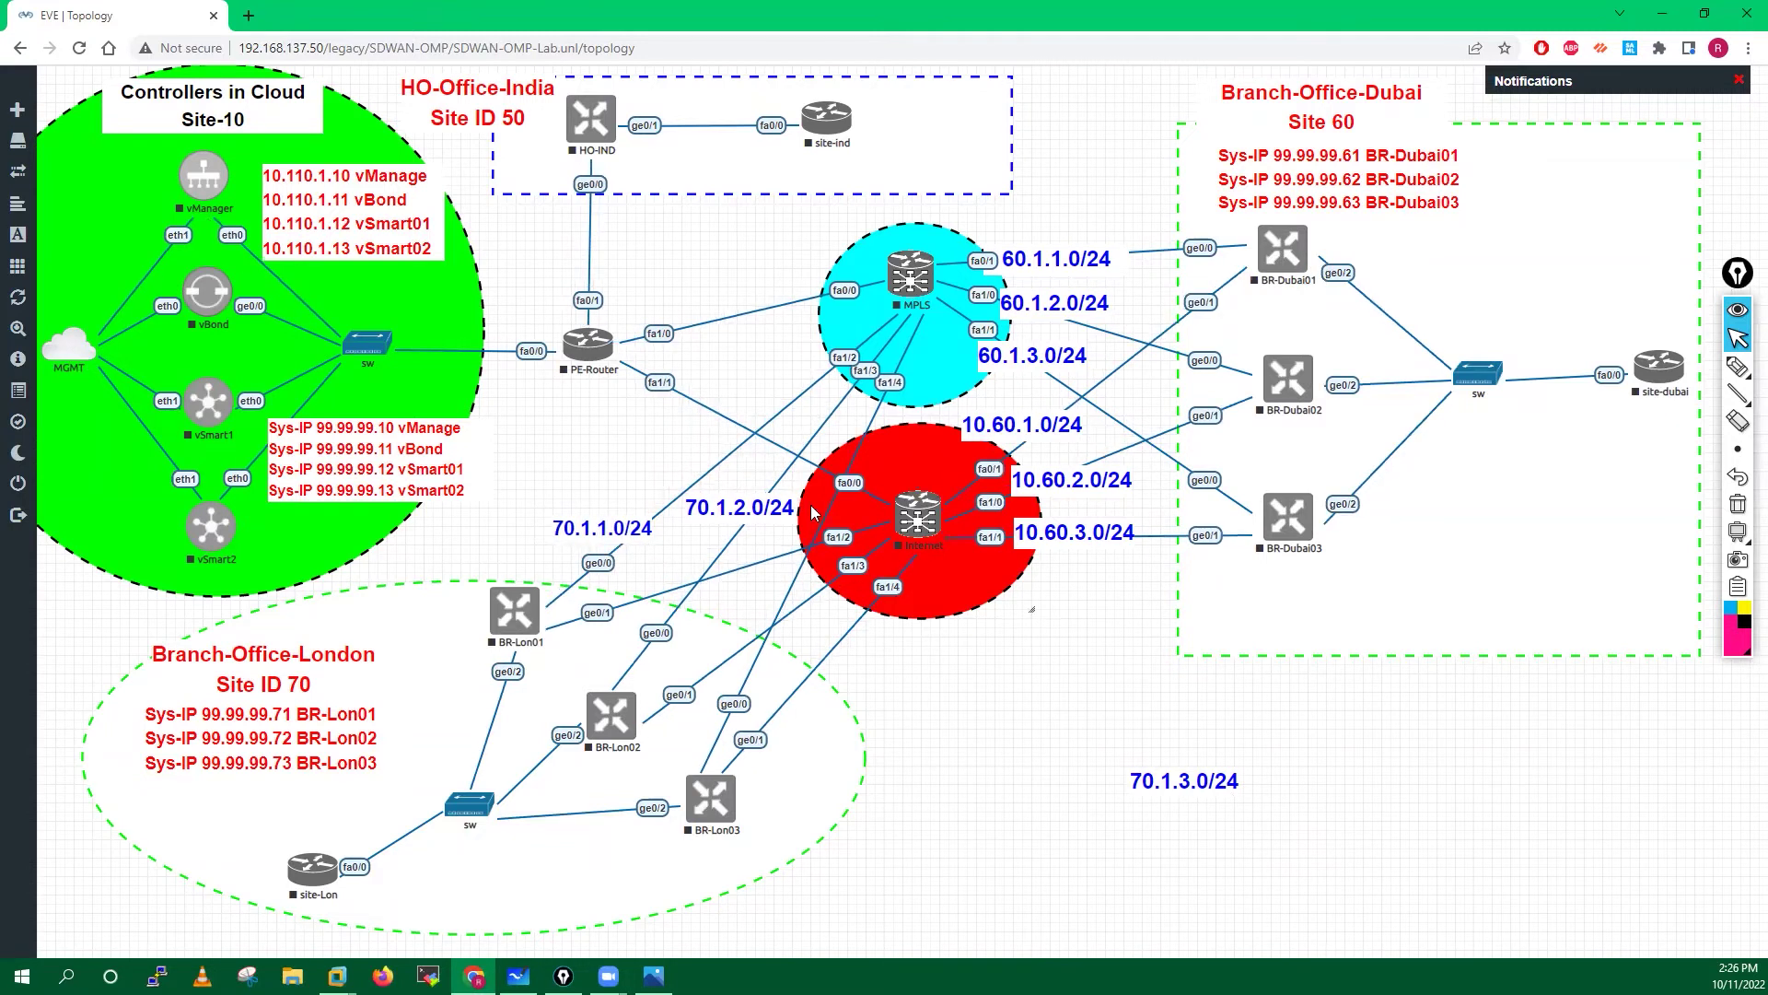
- Shift BR-Lon01 and BR-Lon02 left and BR-Lon03 up, and move the 70.1.1.0/24 and 70.1.2.0/24 labels beside the MPLS cloud
drag(503, 611, 418, 619)
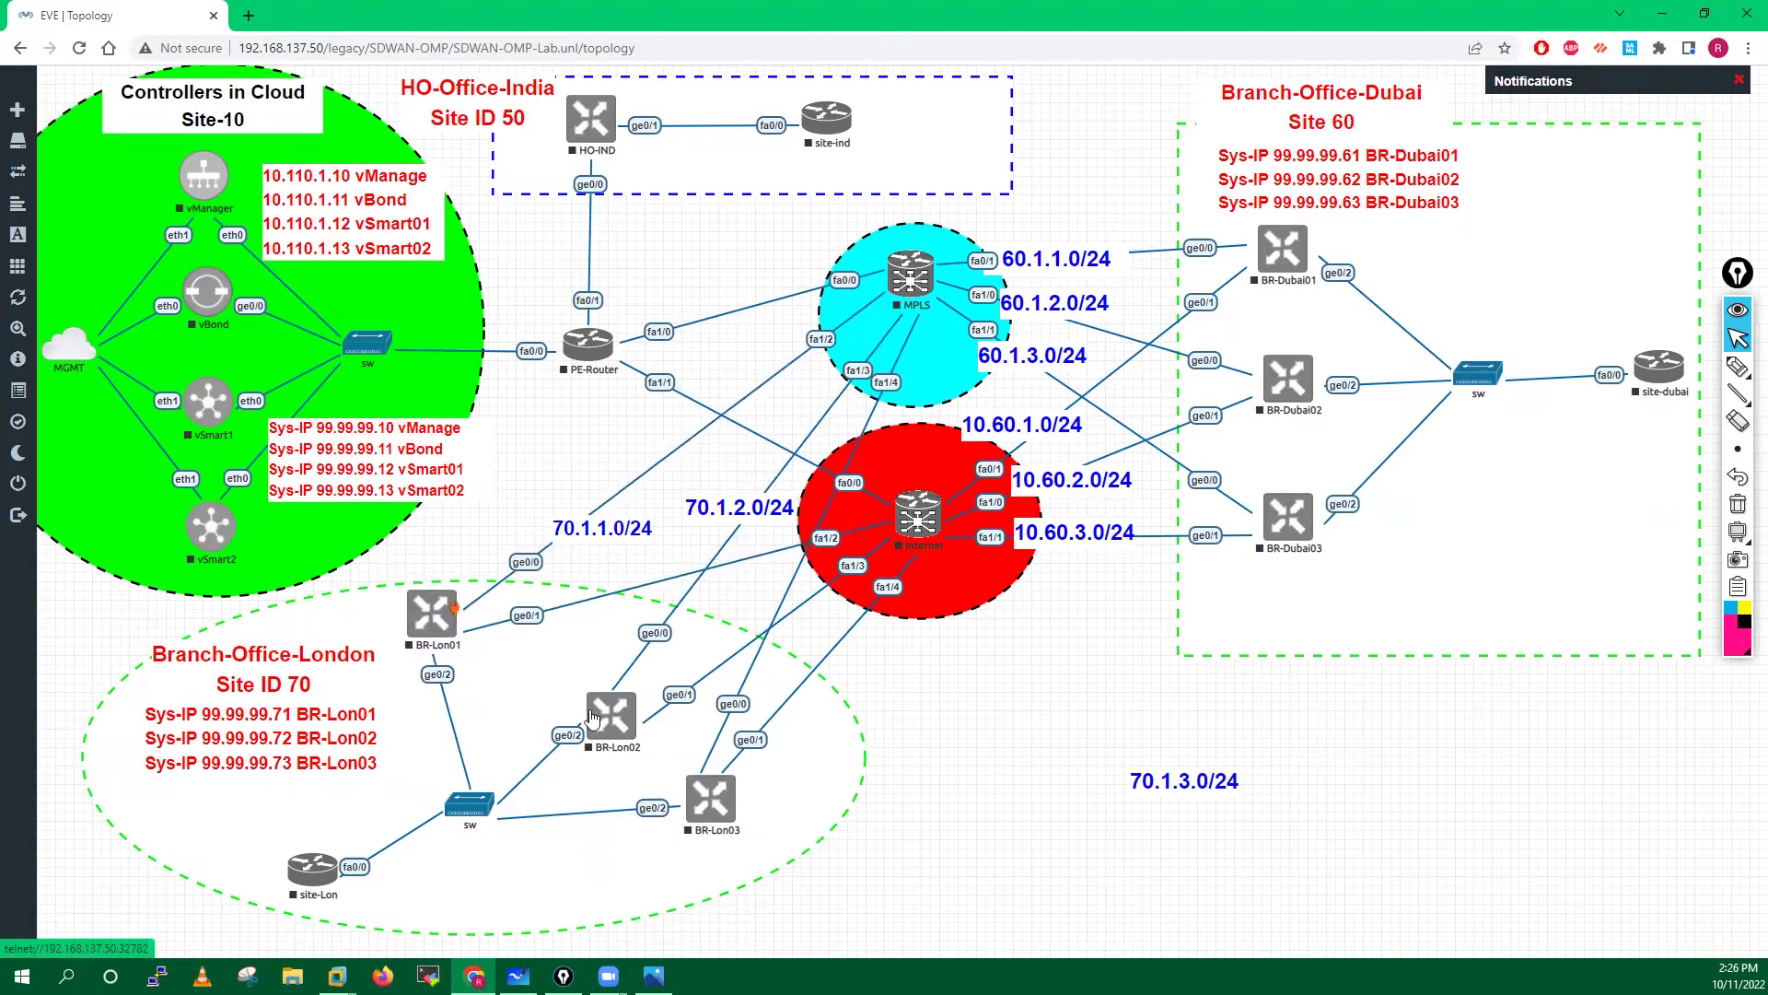
drag(612, 716, 556, 723)
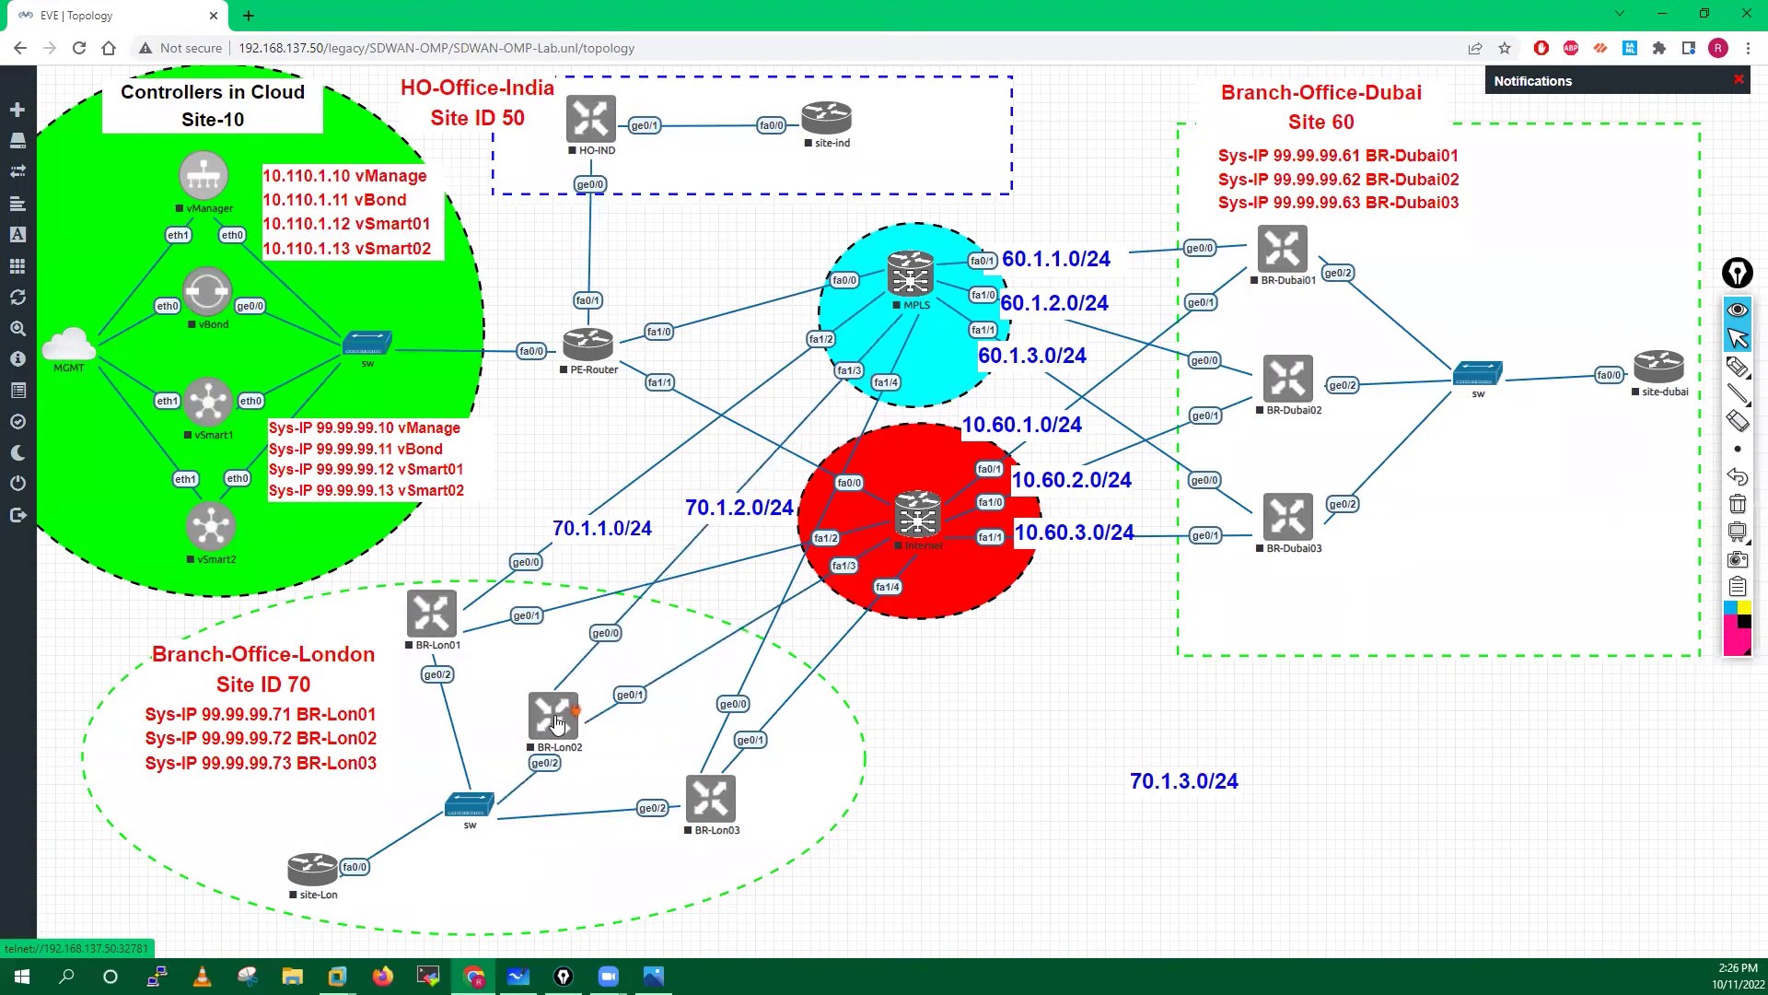
drag(615, 533, 784, 371)
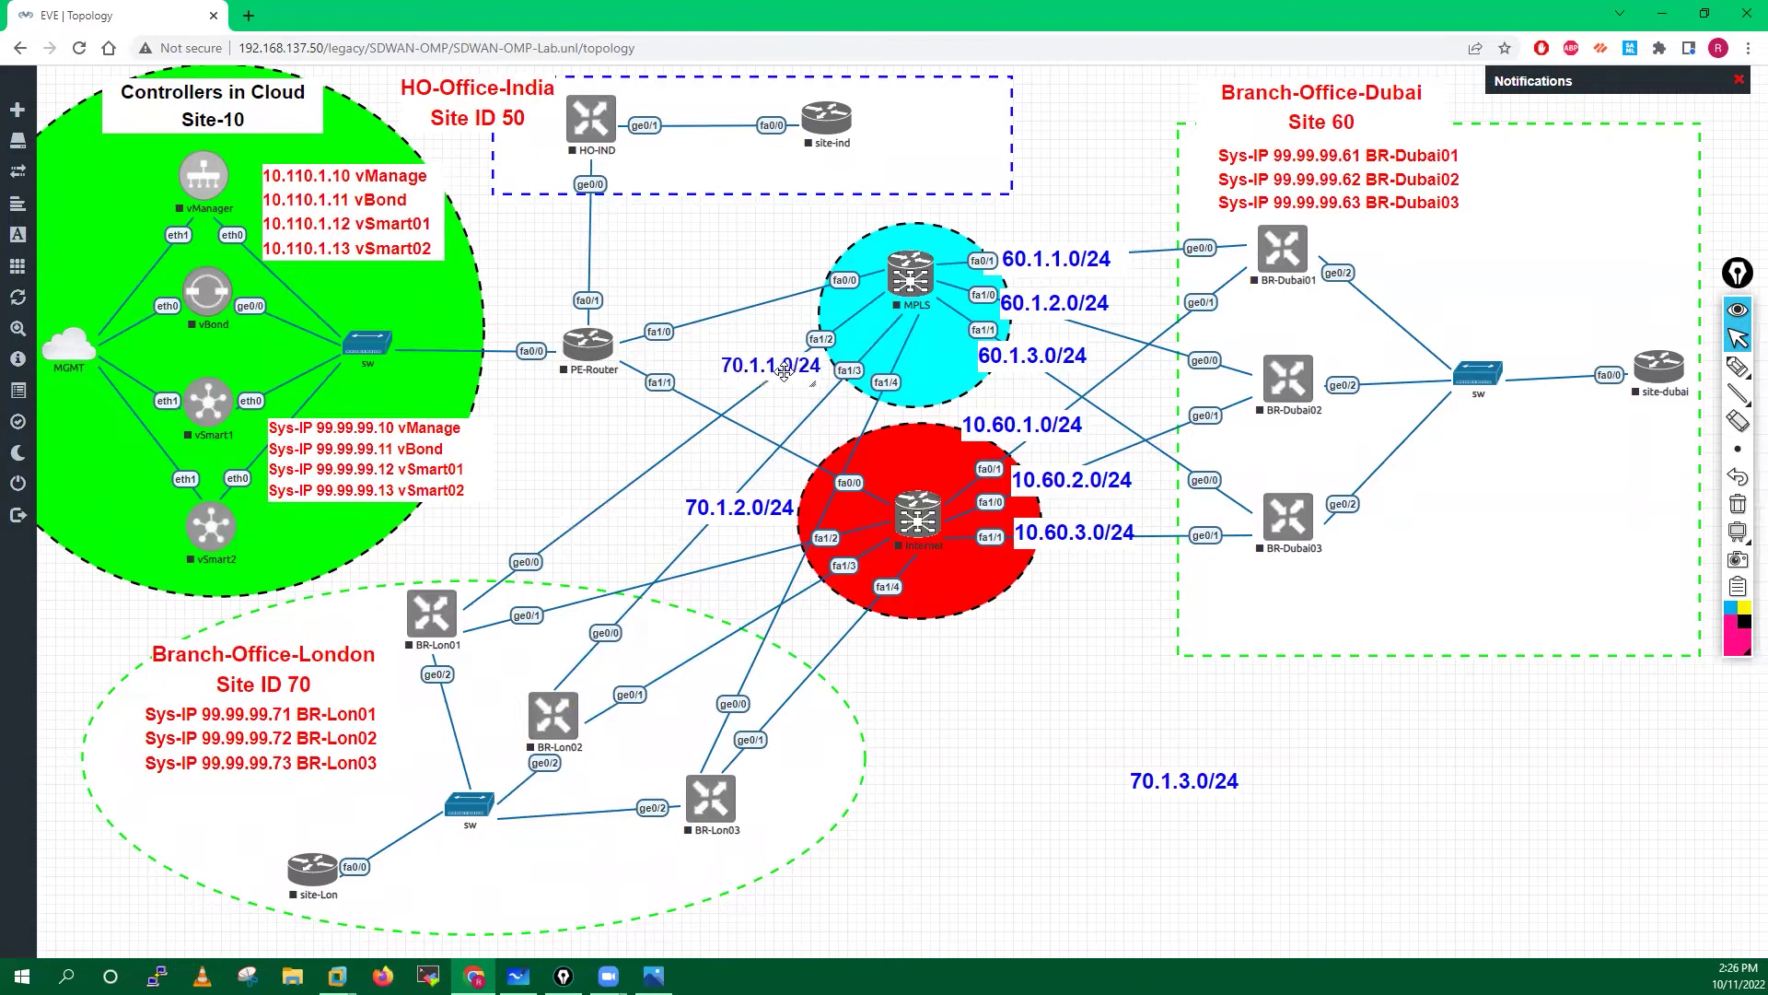
drag(758, 506, 804, 415)
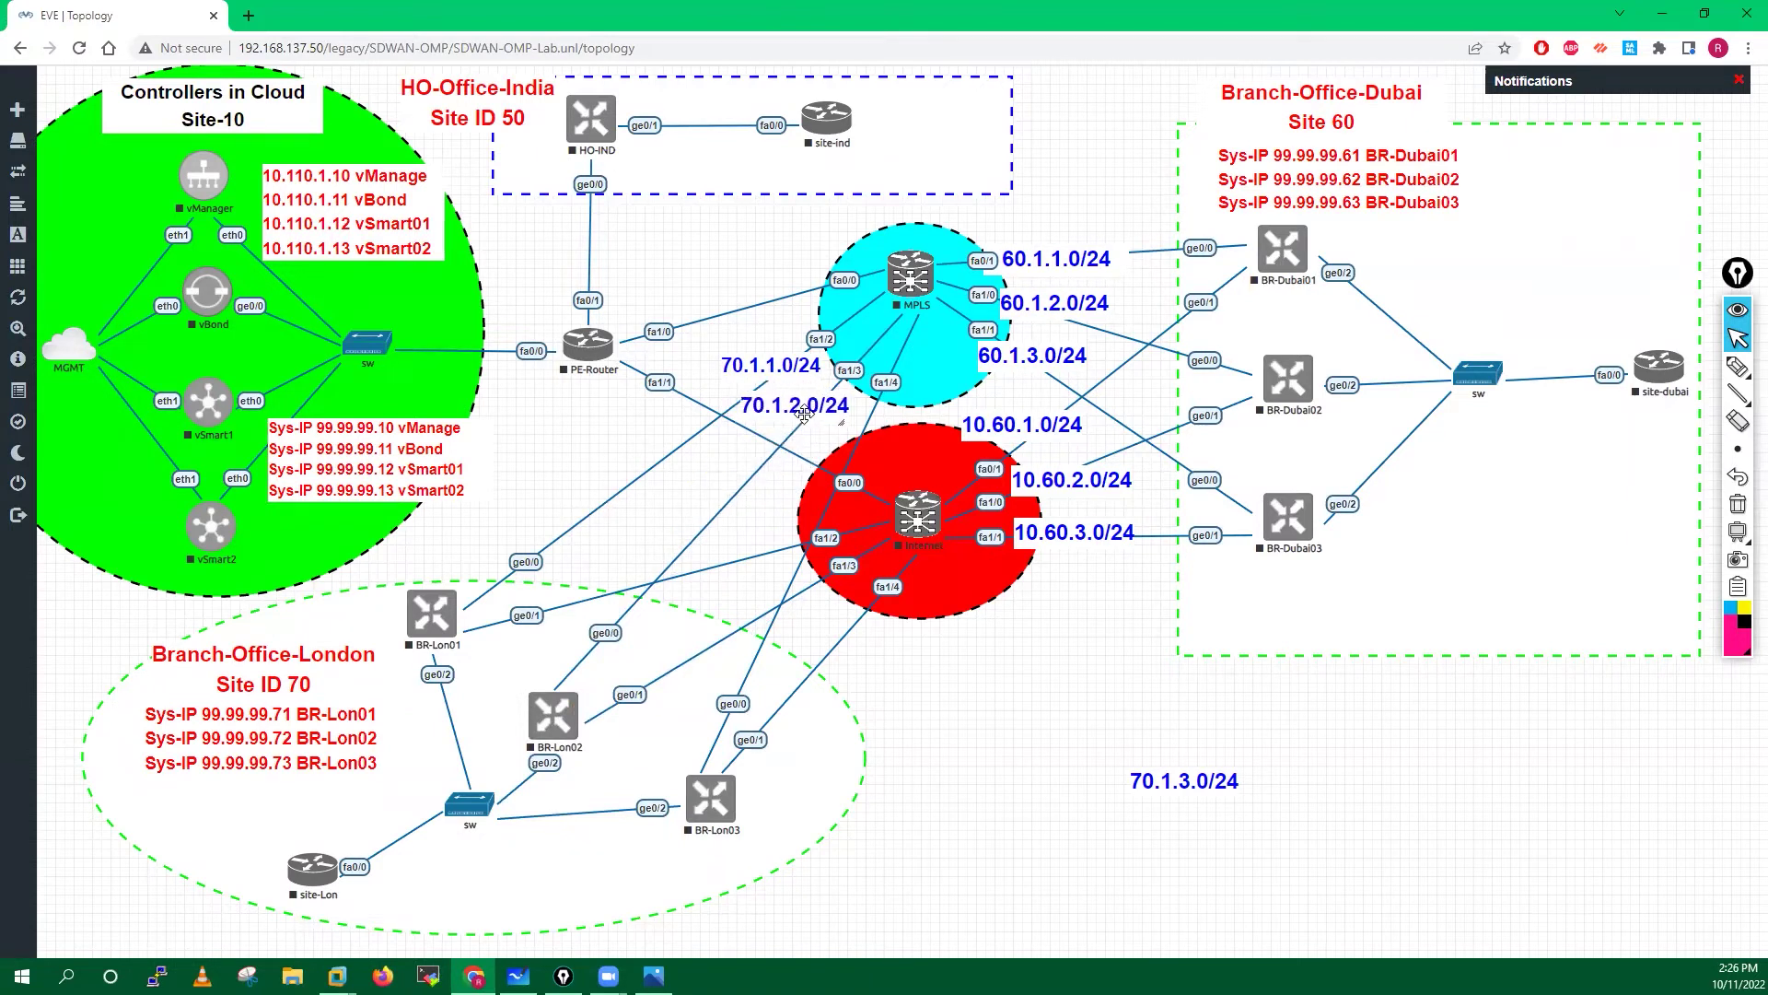
drag(723, 799, 730, 757)
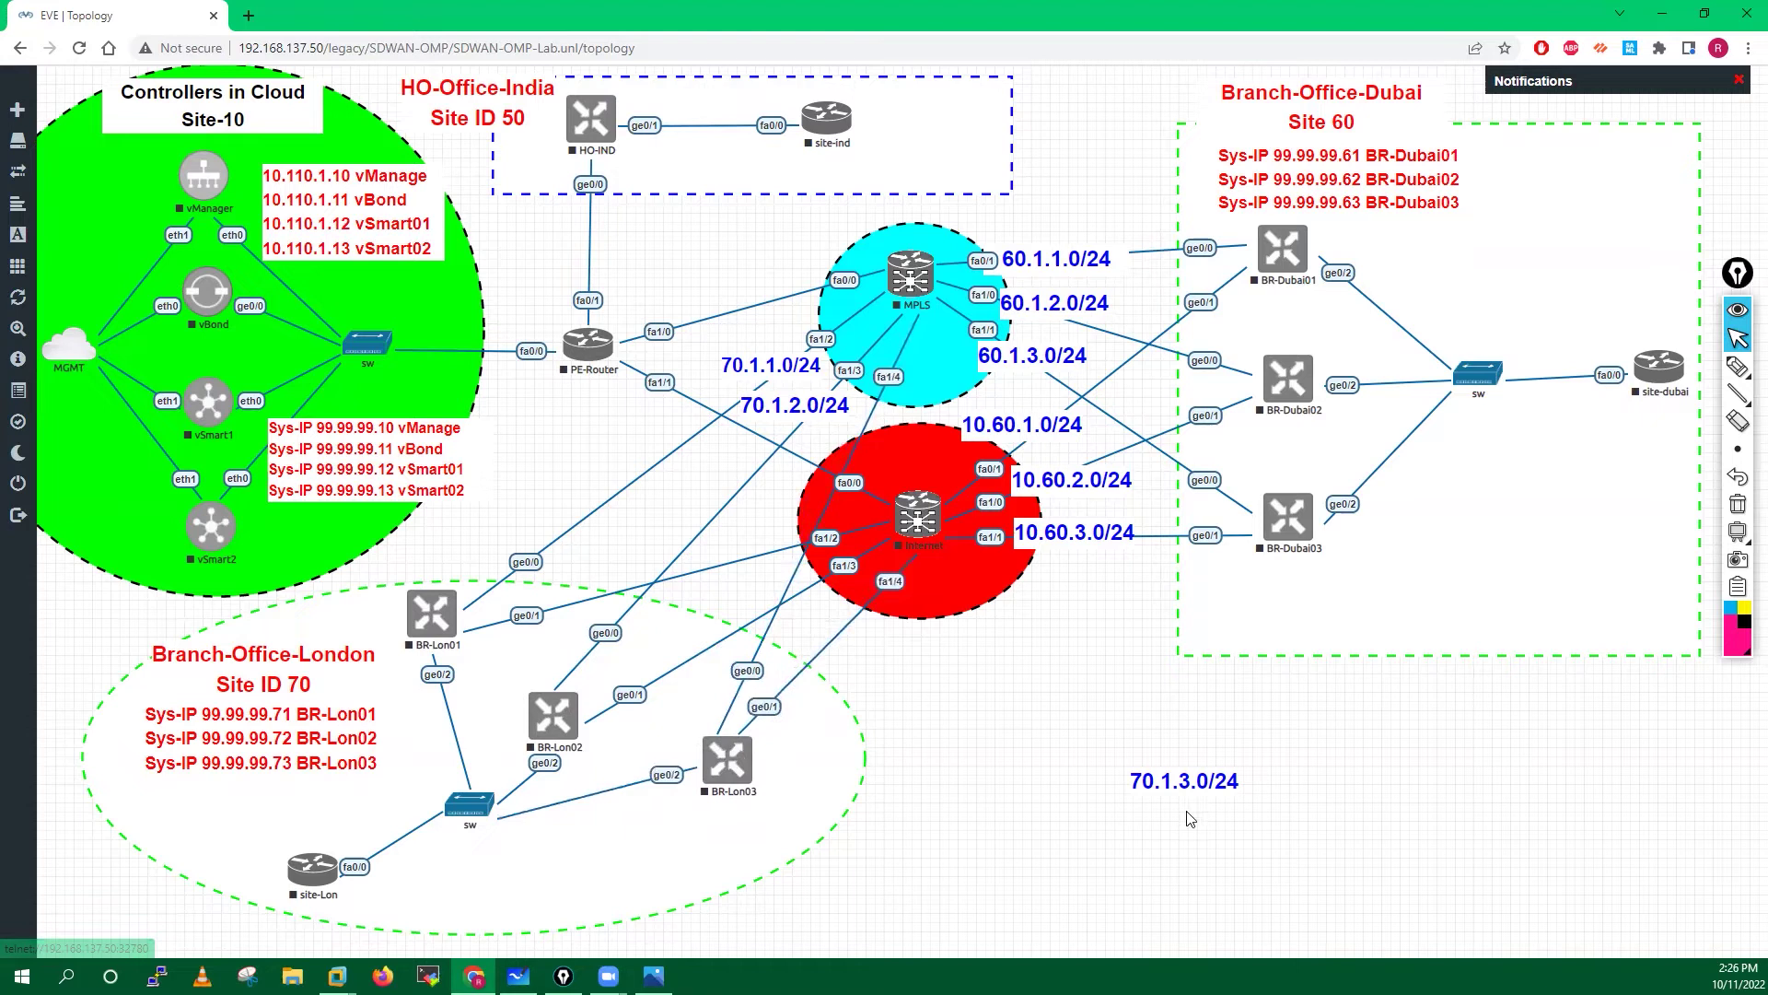
- Place the 70.1.3.0/24 label just below the MPLS cloud and move the 70.1.1.0/24 and 70.1.2.0/24 labels down along their London links
drag(1198, 795, 597, 493)
drag(783, 424, 734, 475)
drag(892, 417, 858, 417)
- Move the MPLS router and its cyan circle left, and realign the 70.1.x.0/24 labels on the London links
drag(911, 272, 808, 272)
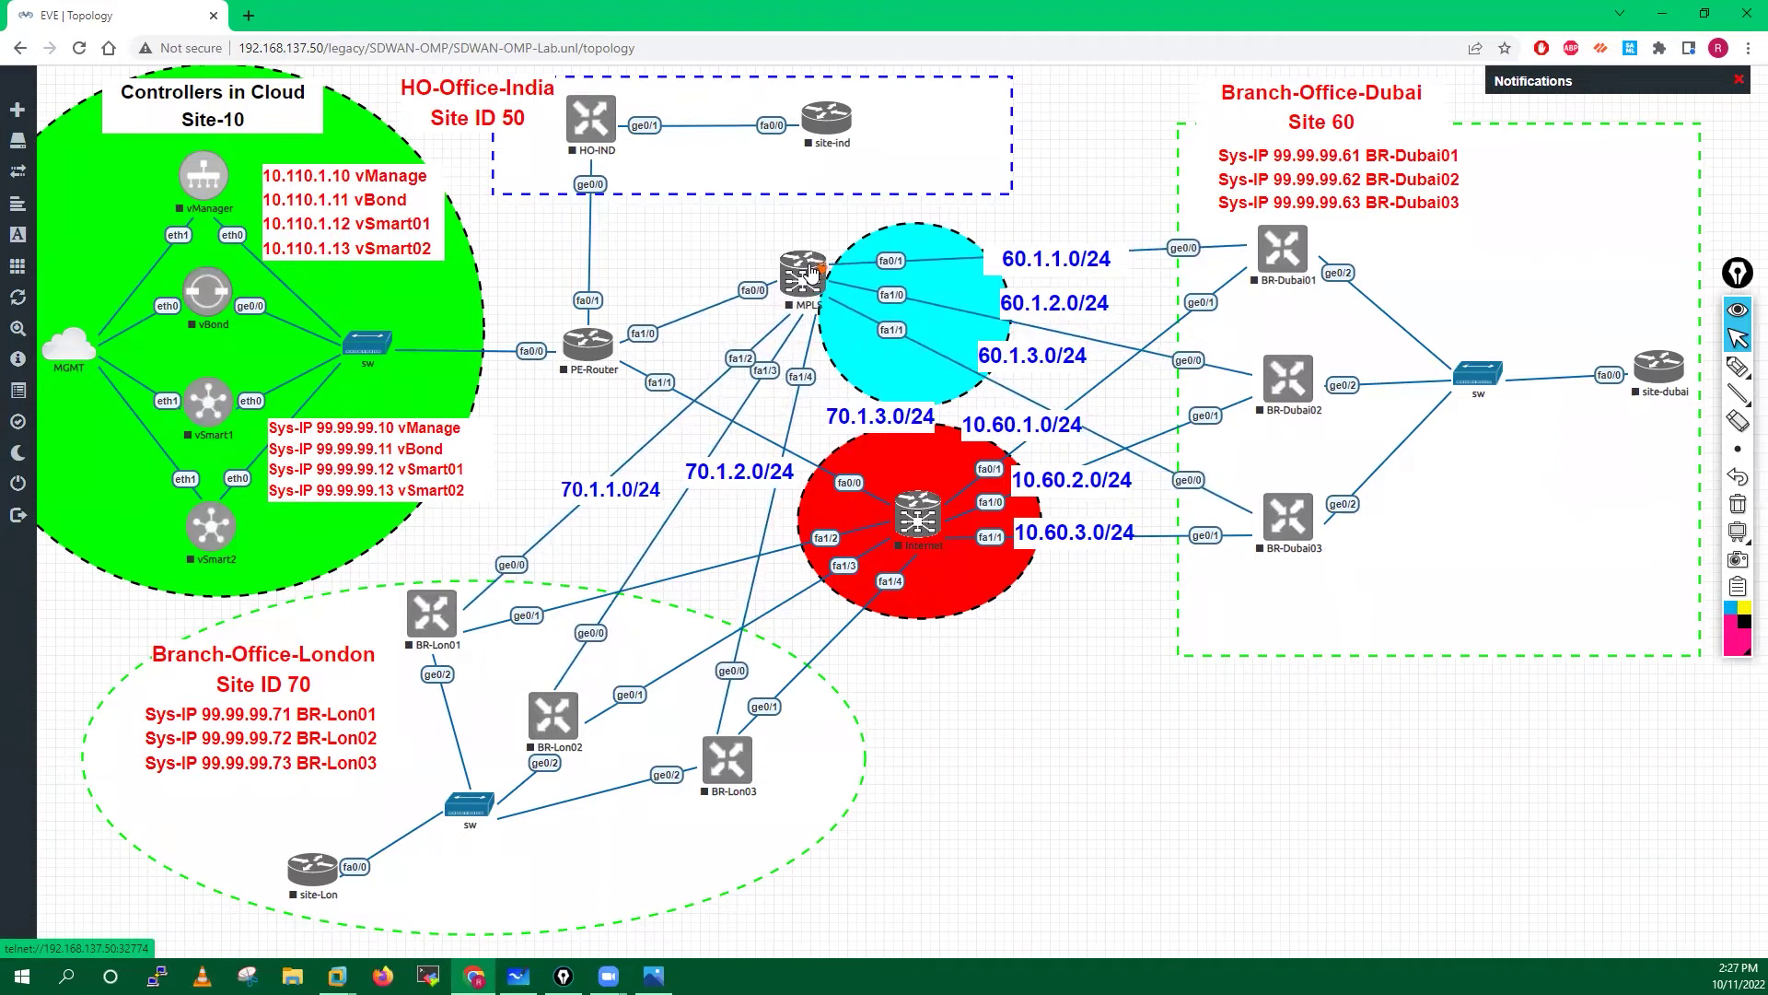
drag(946, 241, 821, 232)
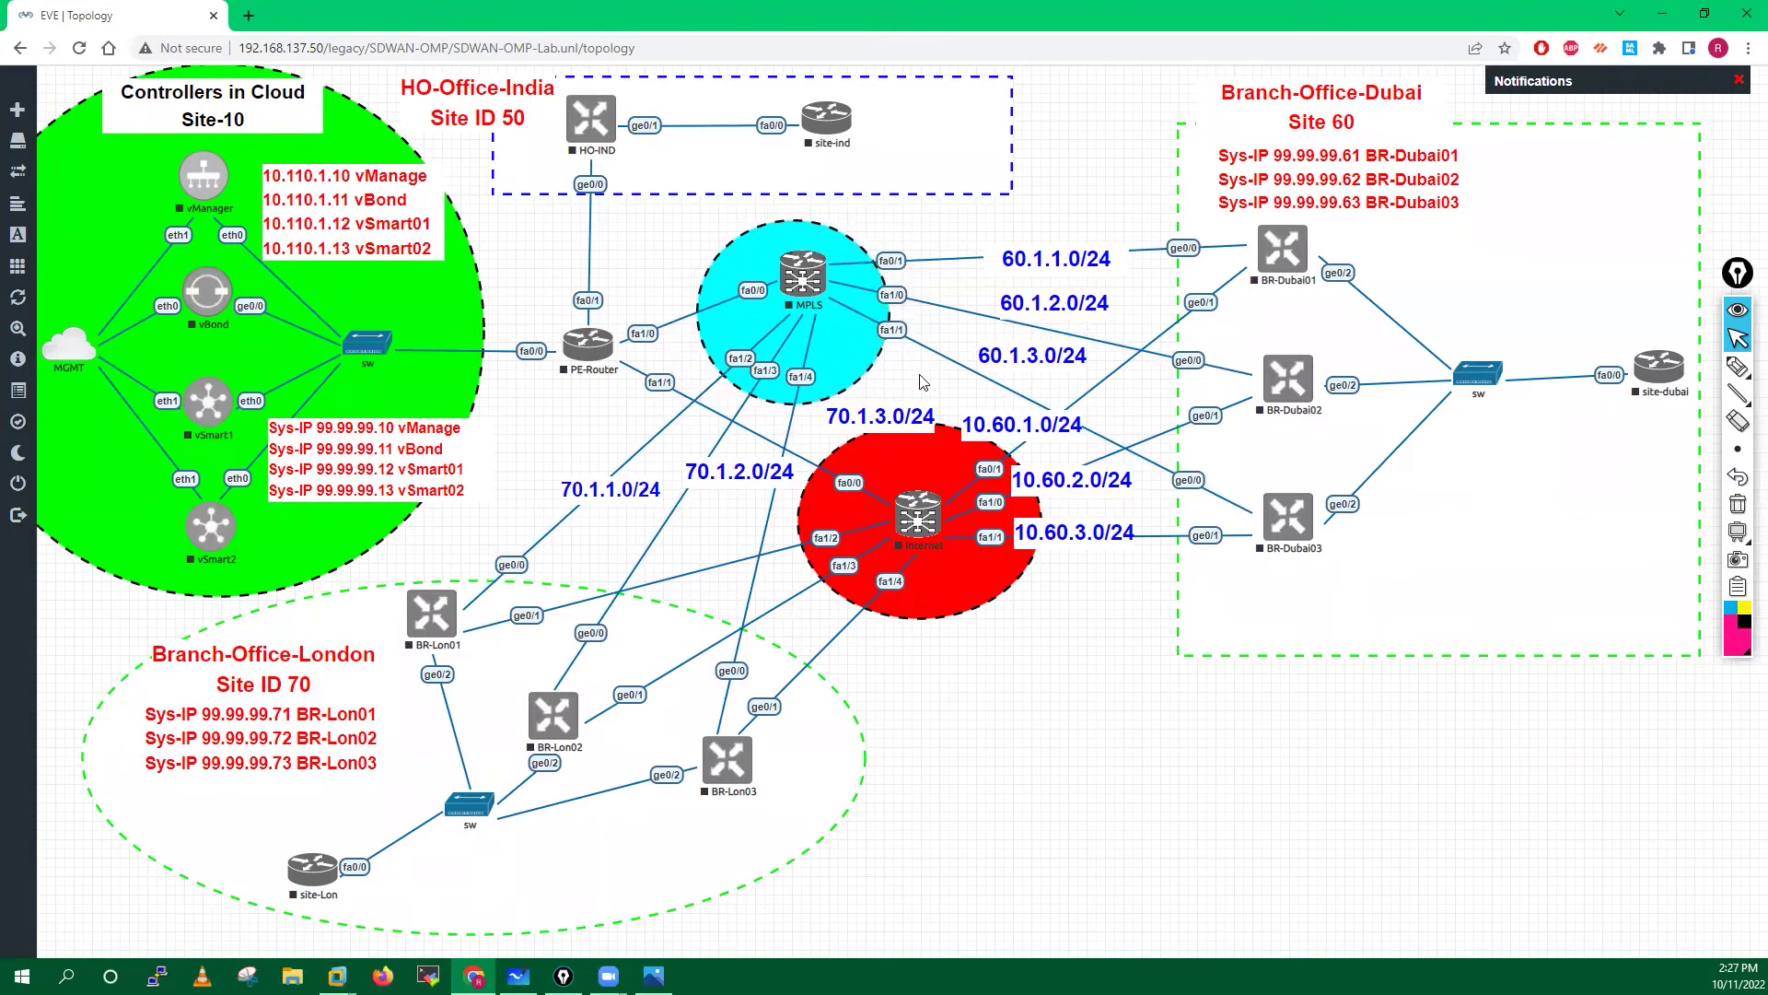
drag(848, 411, 778, 409)
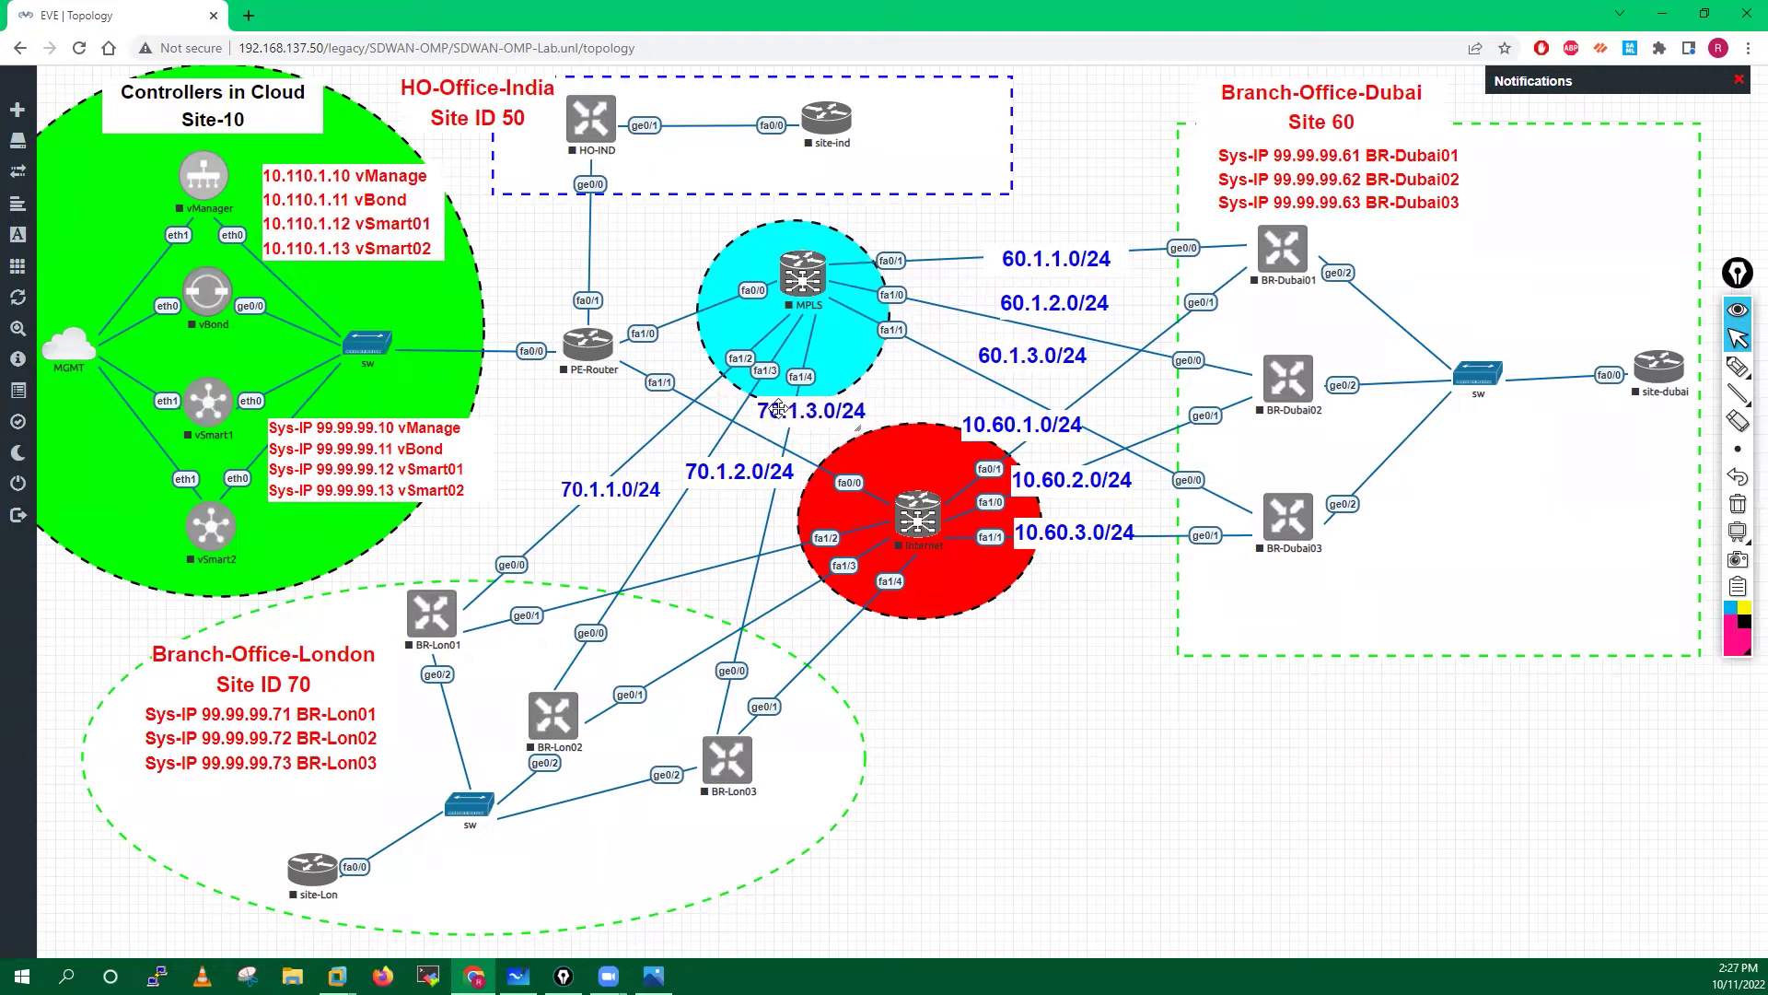
drag(729, 474, 637, 543)
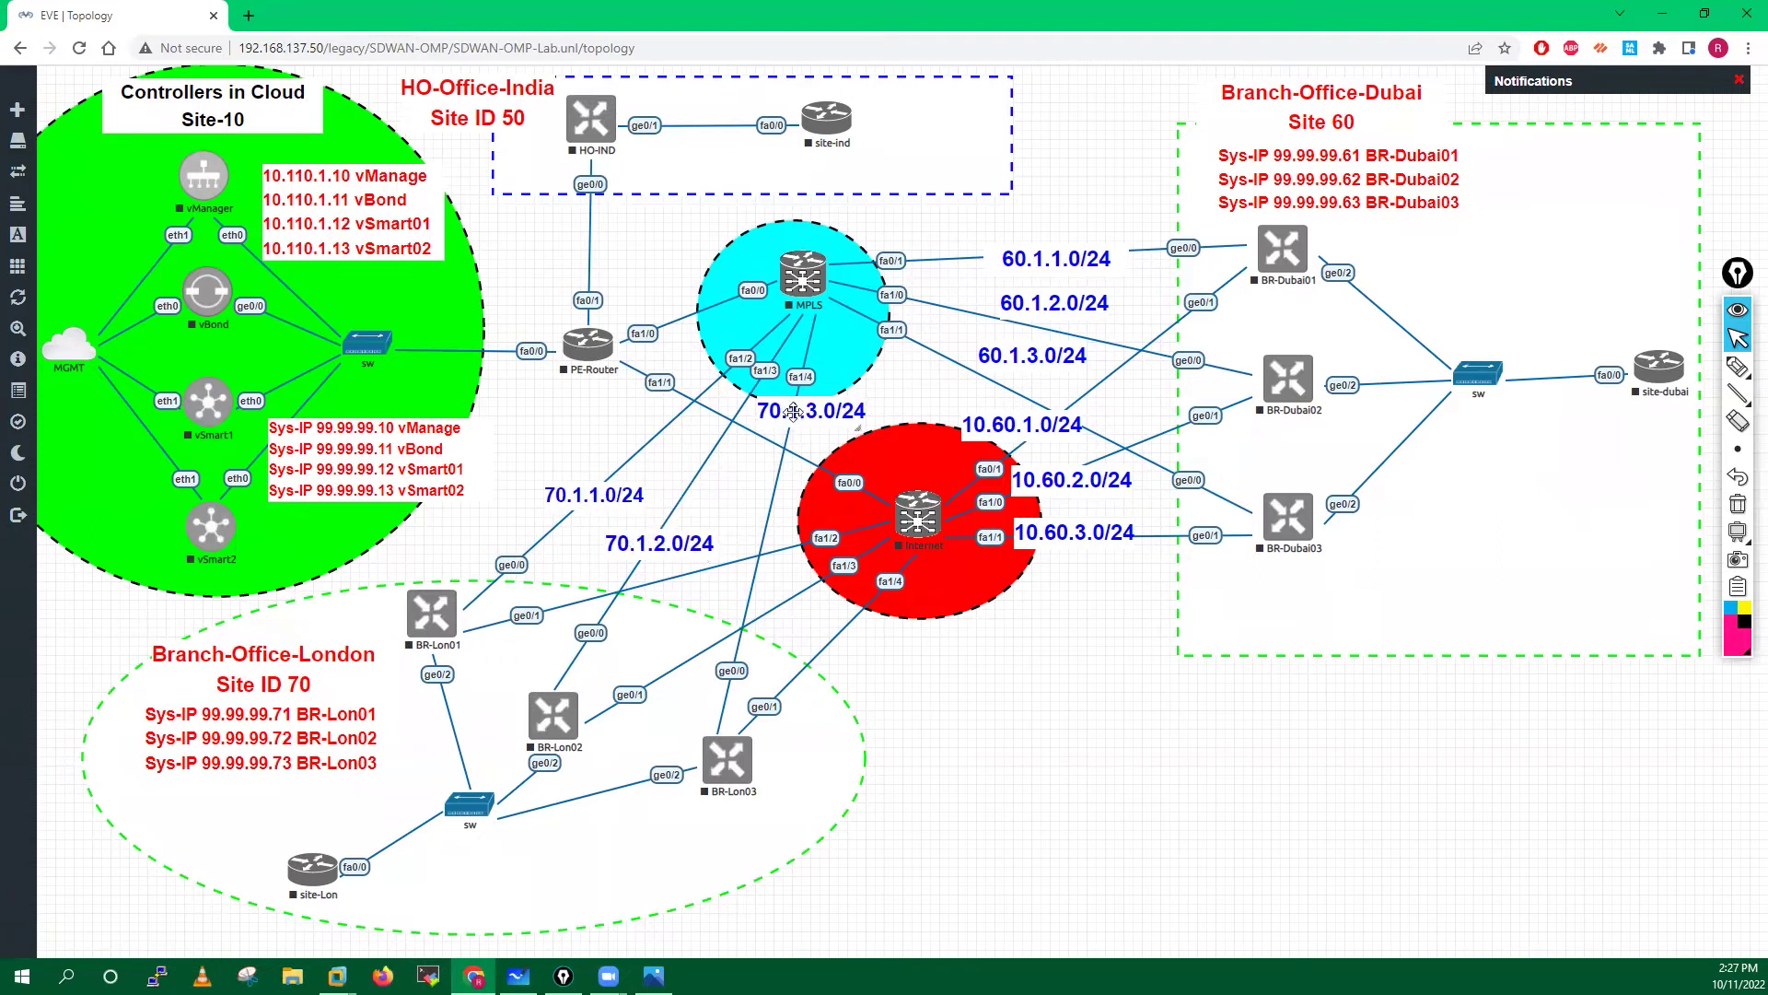
- Realign the three 60.1.x.0/24 labels on the MPLS links to Dubai and nudge the 10.60.1.0/24 label closer to the Internet router
drag(1029, 258, 936, 257)
drag(1037, 313, 966, 379)
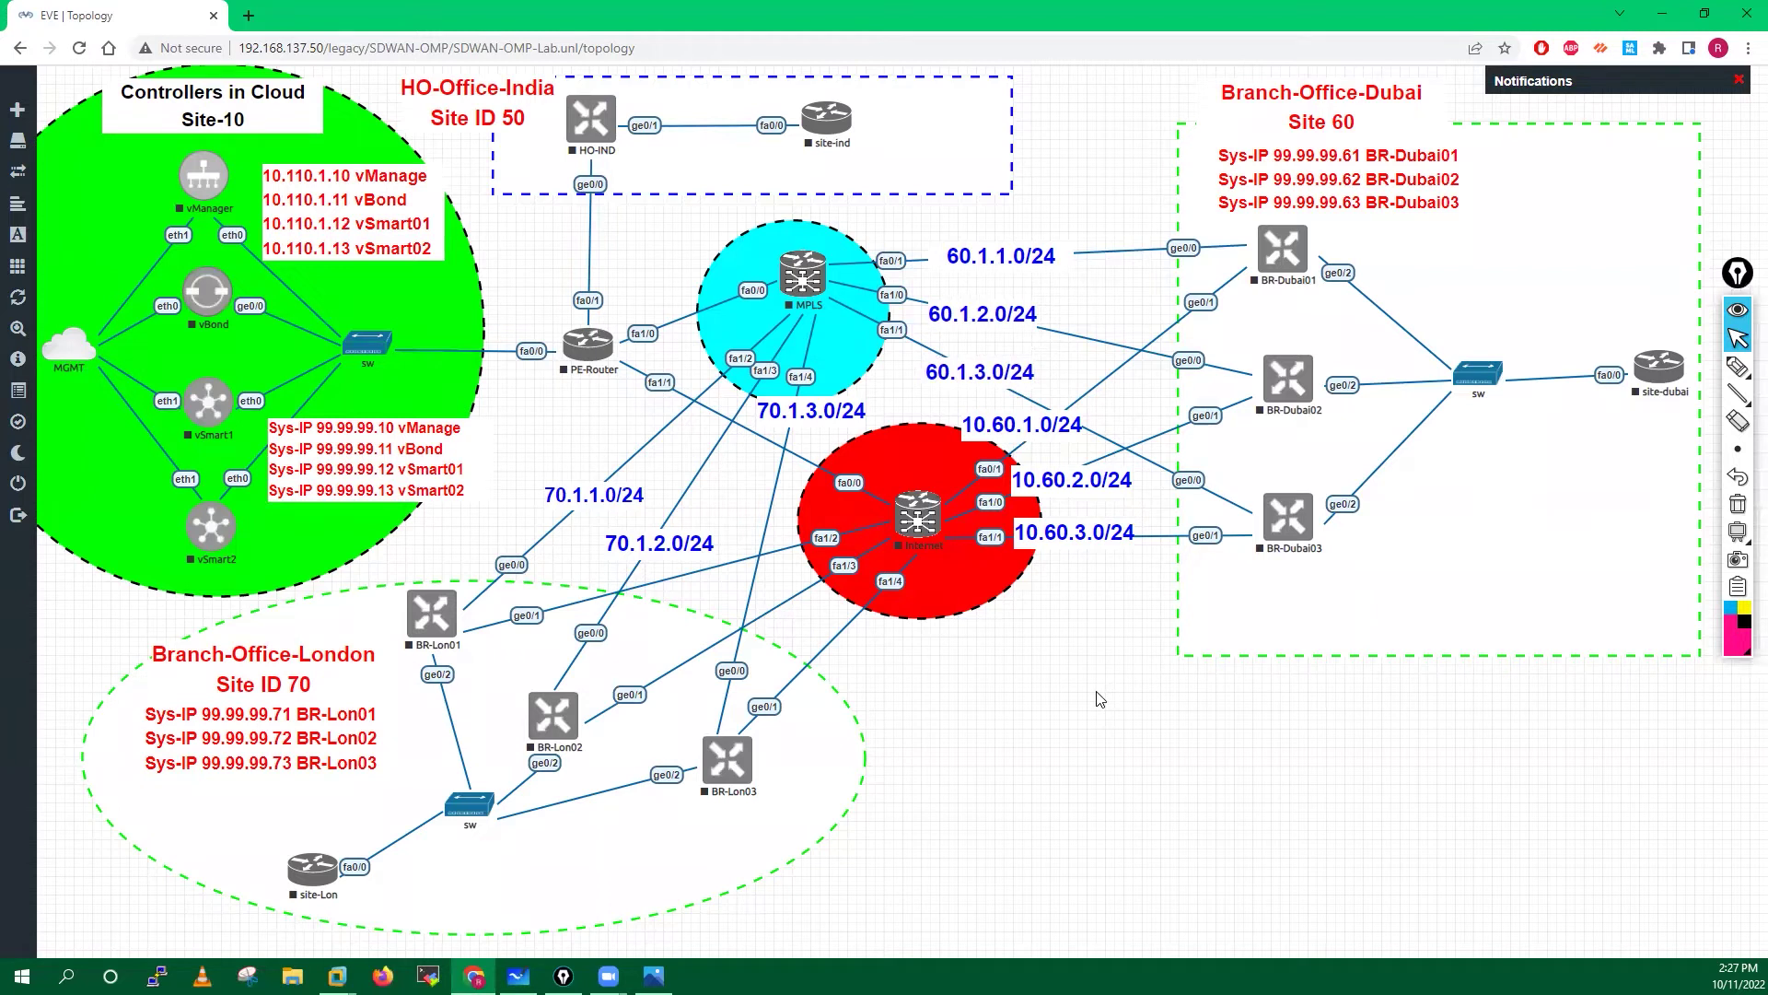
drag(952, 359, 962, 369)
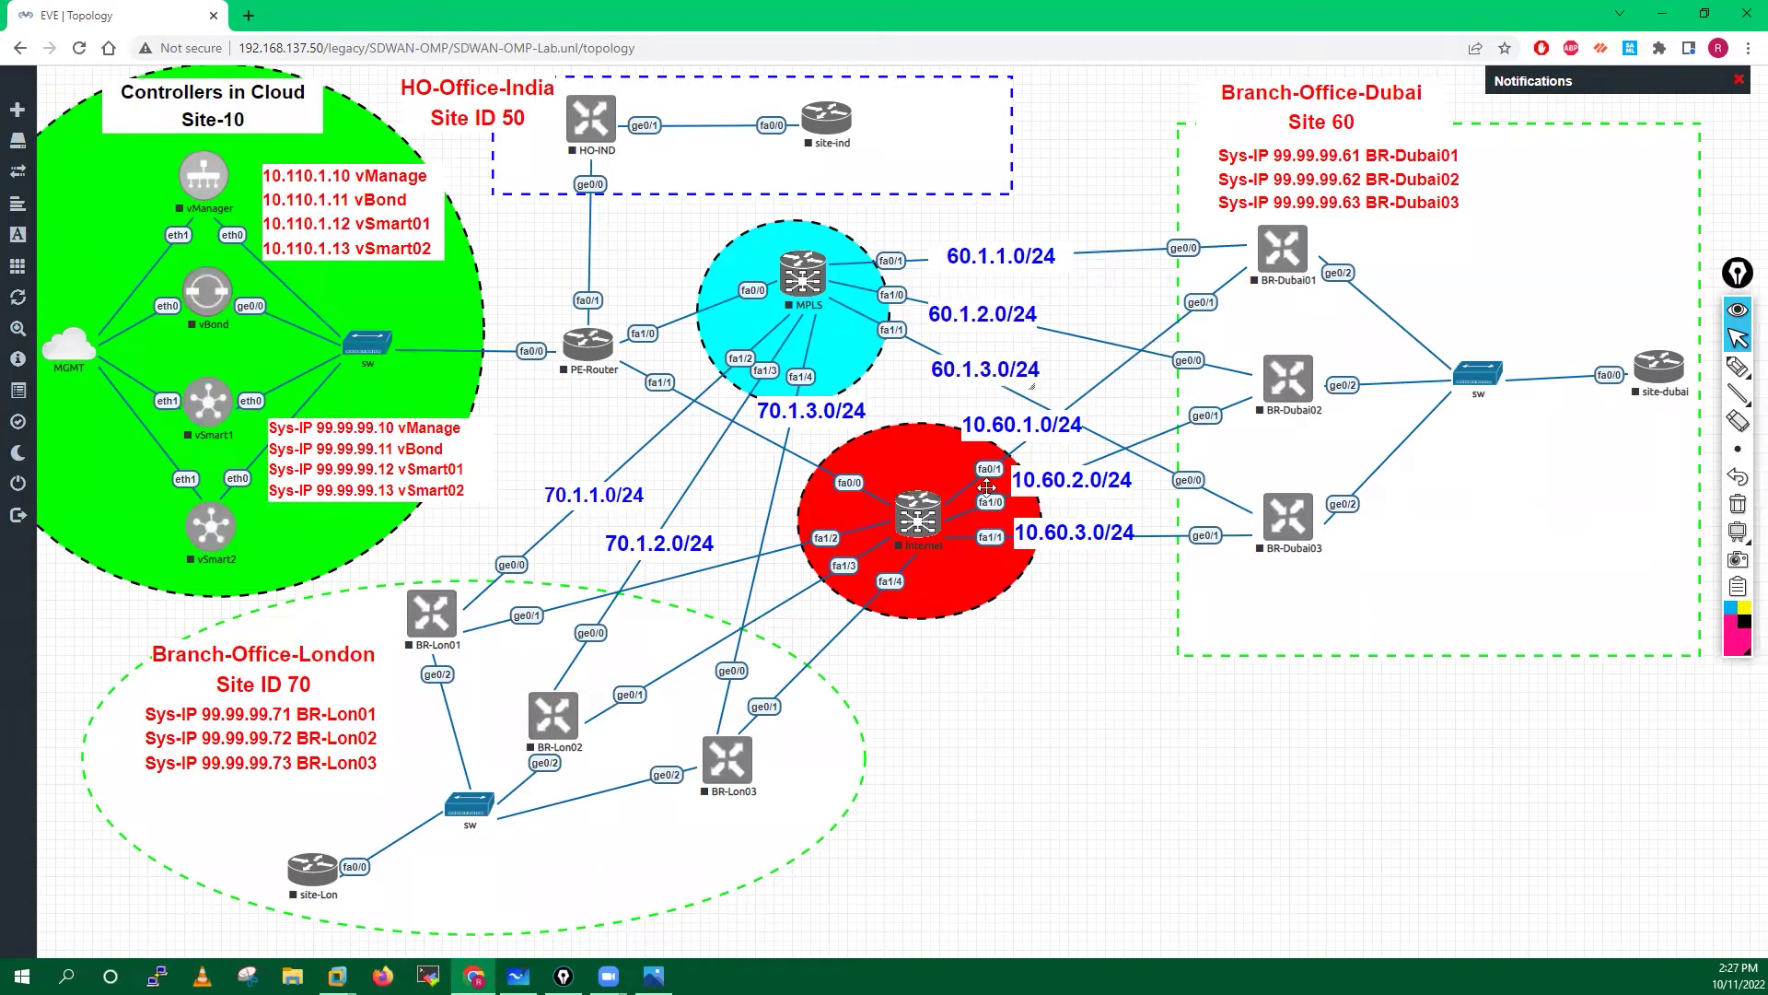
click(1027, 427)
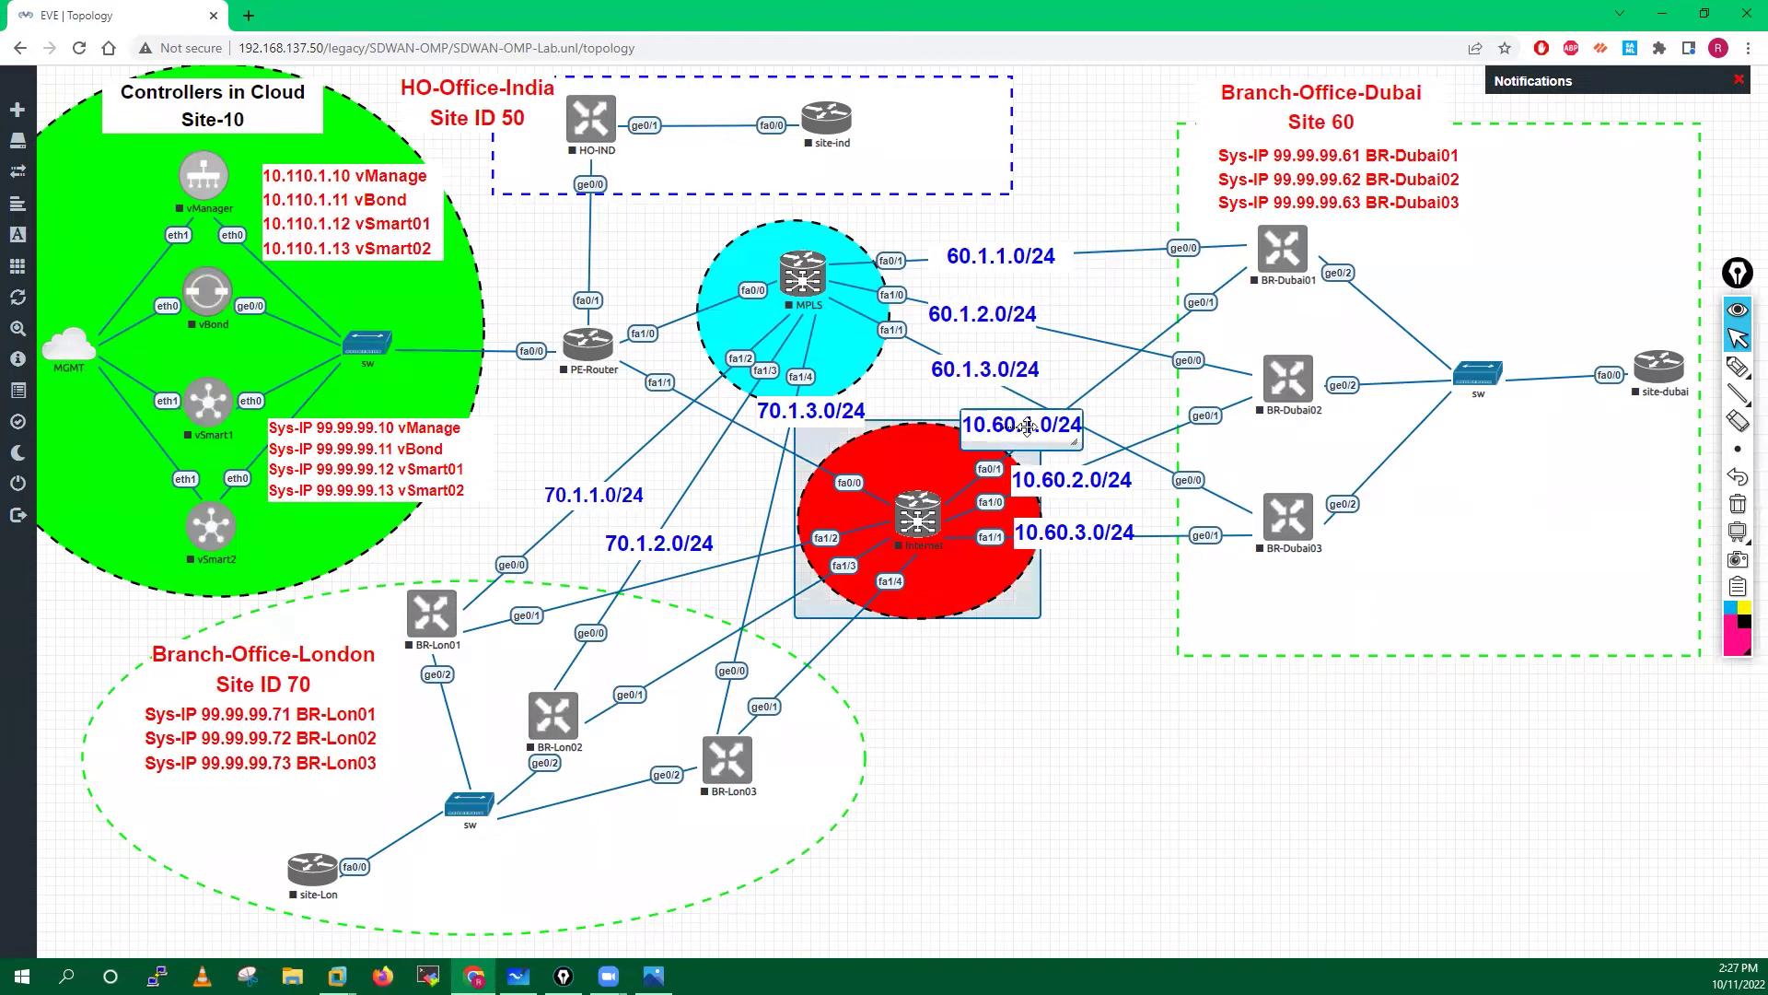
click(1090, 811)
mouse_move(1035, 435)
mouse_down()
mouse_move(1123, 387)
mouse_move(1019, 441)
mouse_up()
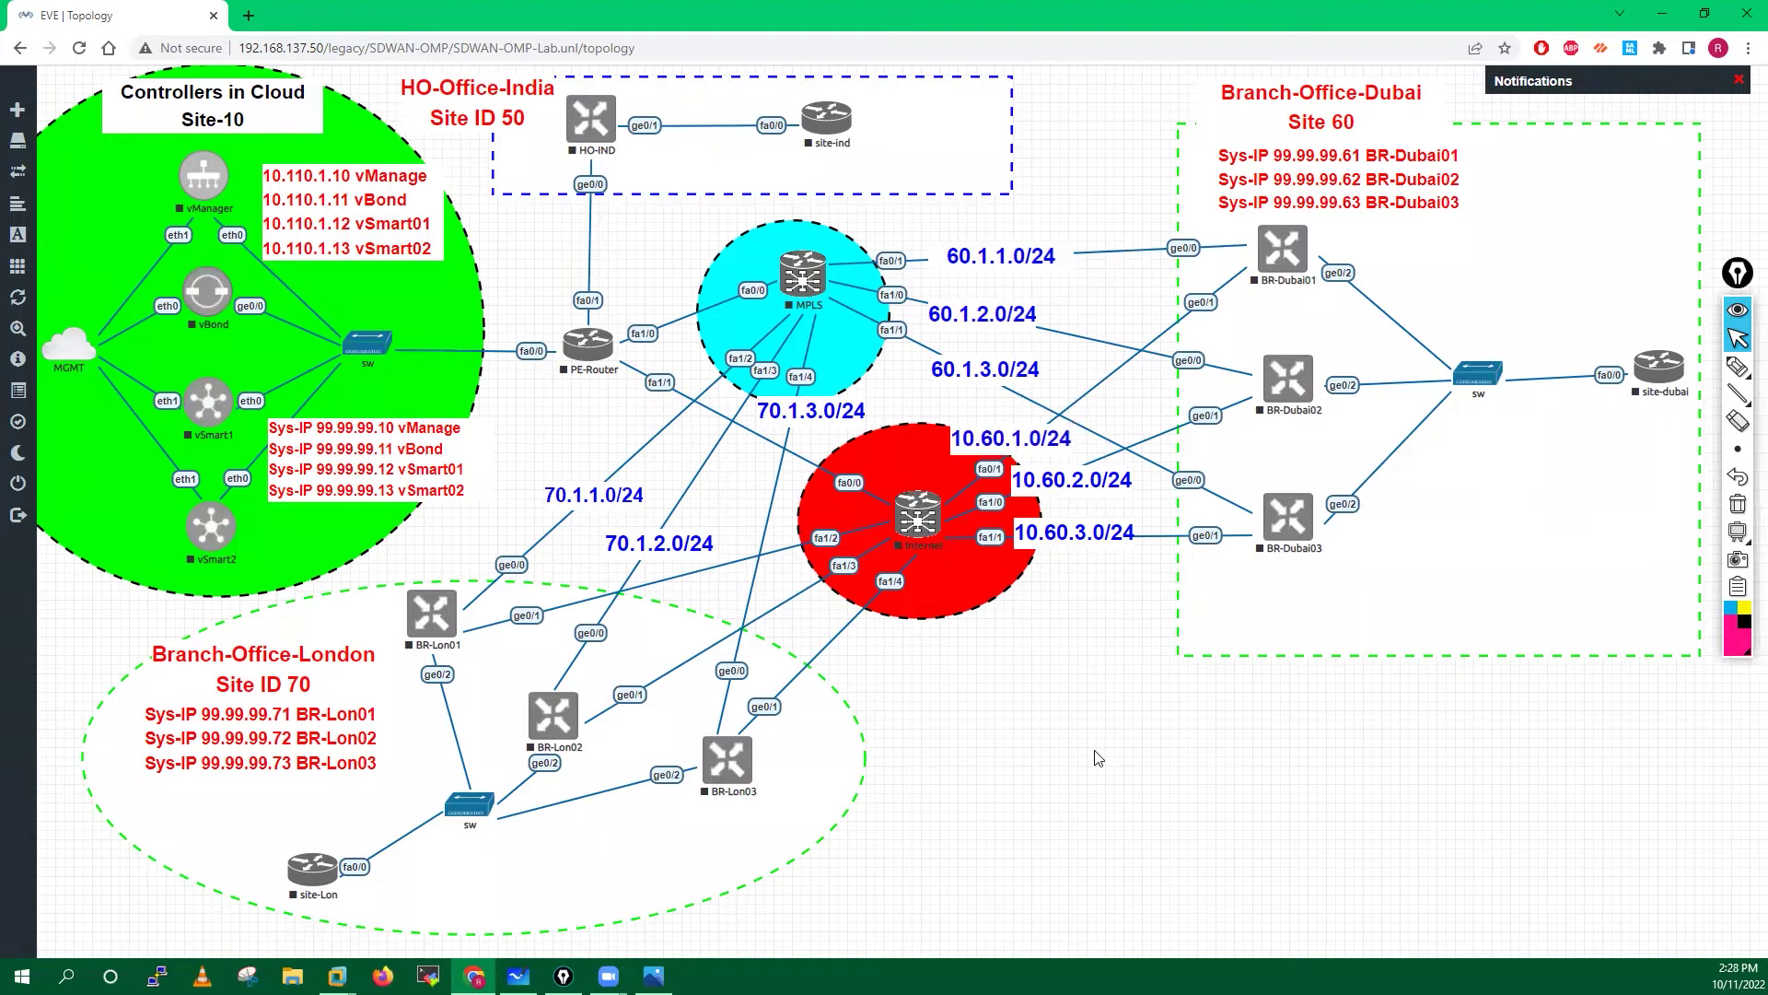
- Fine-tune the positions of the 70.1.1.0/24, 70.1.2.0/24 and 70.1.3.0/24 labels on the MPLS links to the London routers
mouse_move(799, 421)
mouse_down()
mouse_move(741, 632)
mouse_move(749, 474)
mouse_move(782, 418)
mouse_up()
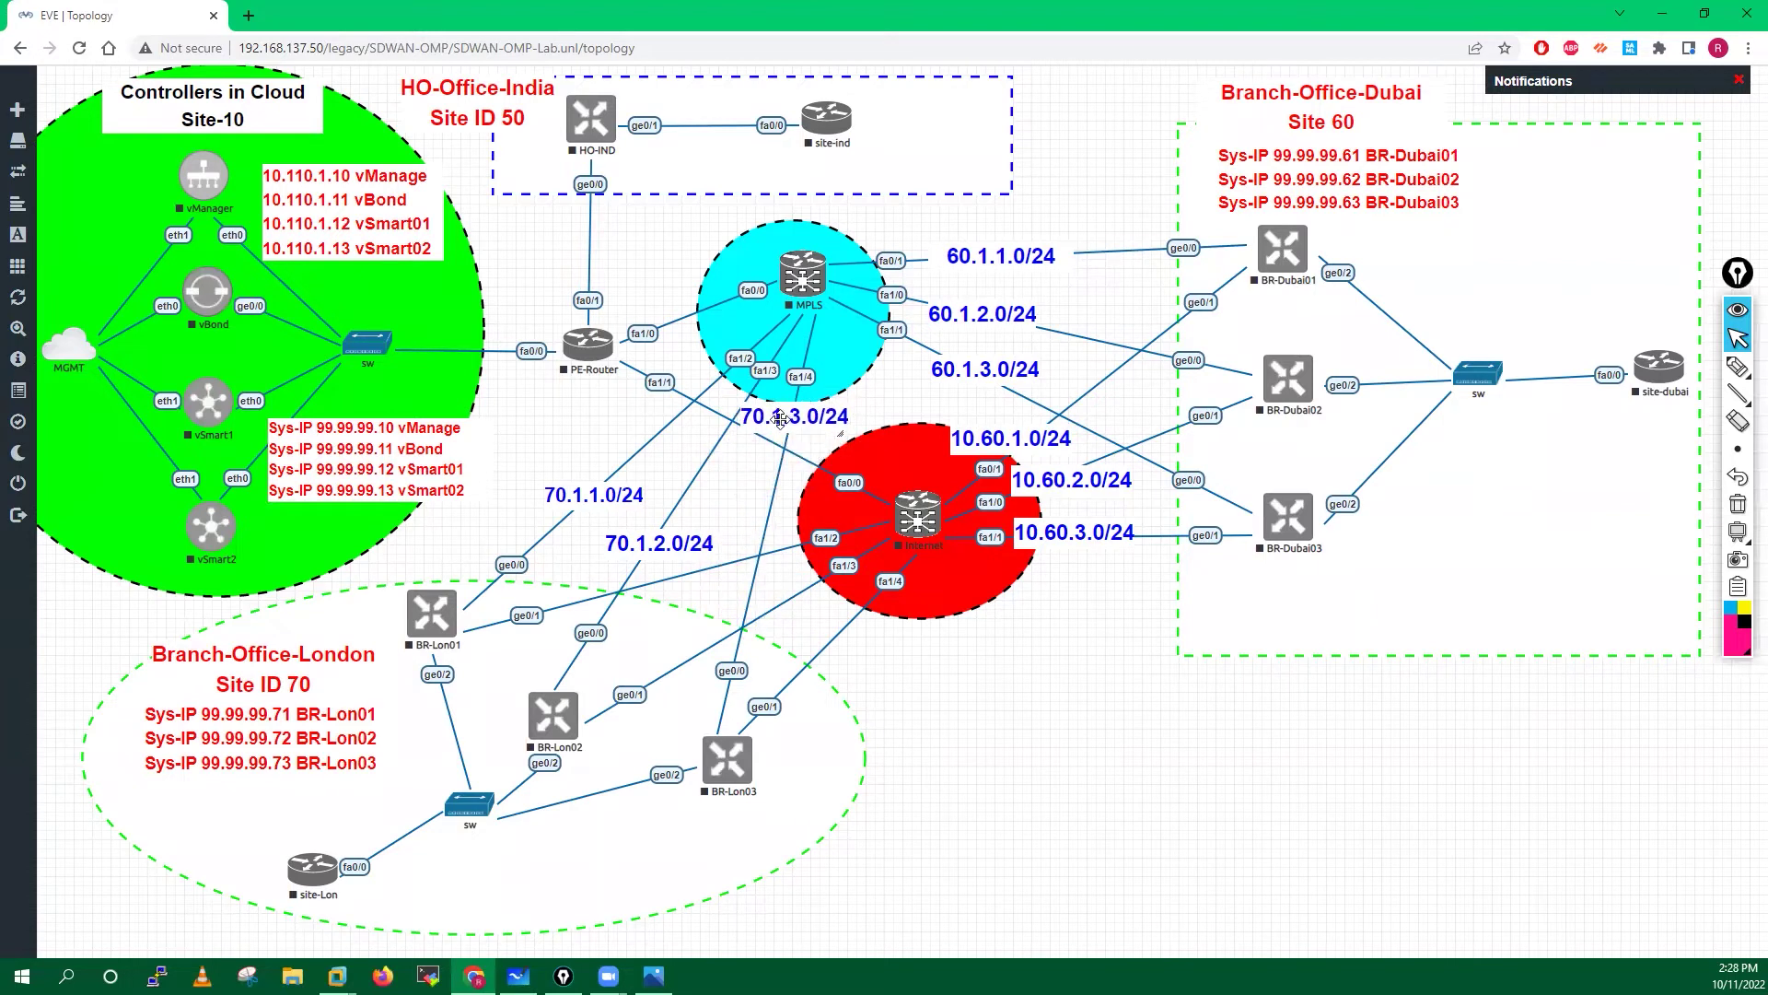
drag(596, 497, 664, 530)
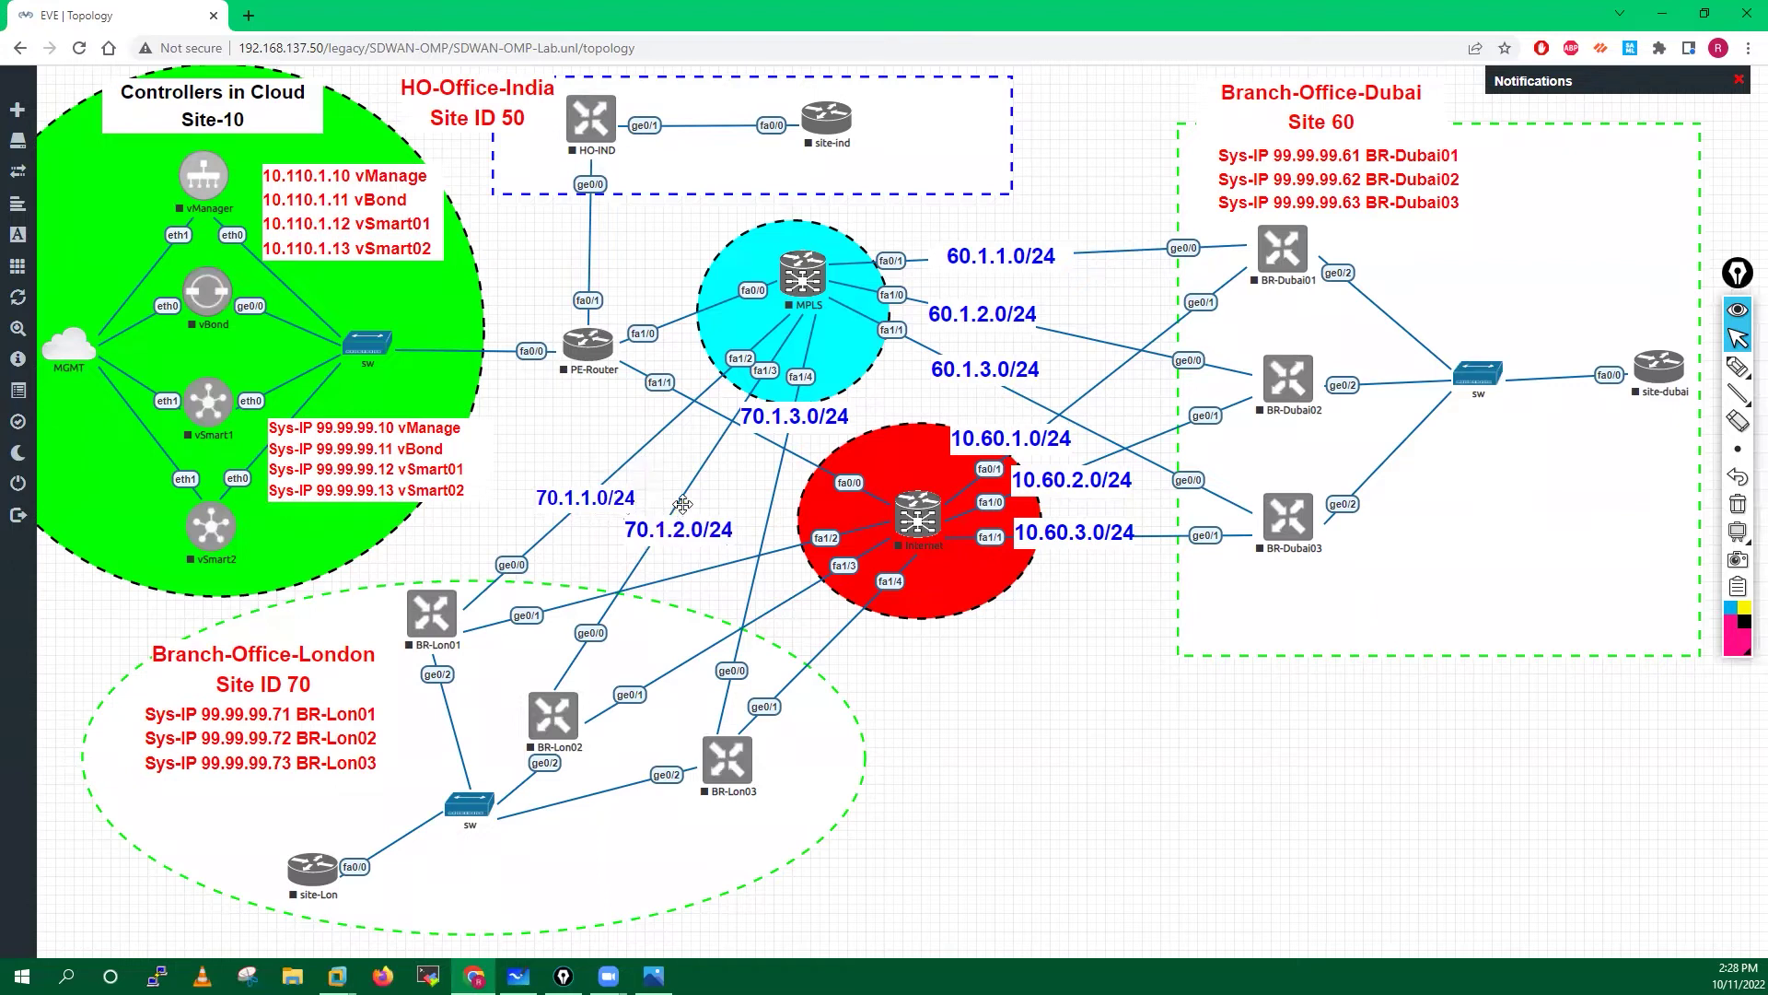
drag(589, 500, 615, 466)
drag(668, 529, 675, 499)
drag(771, 430, 809, 409)
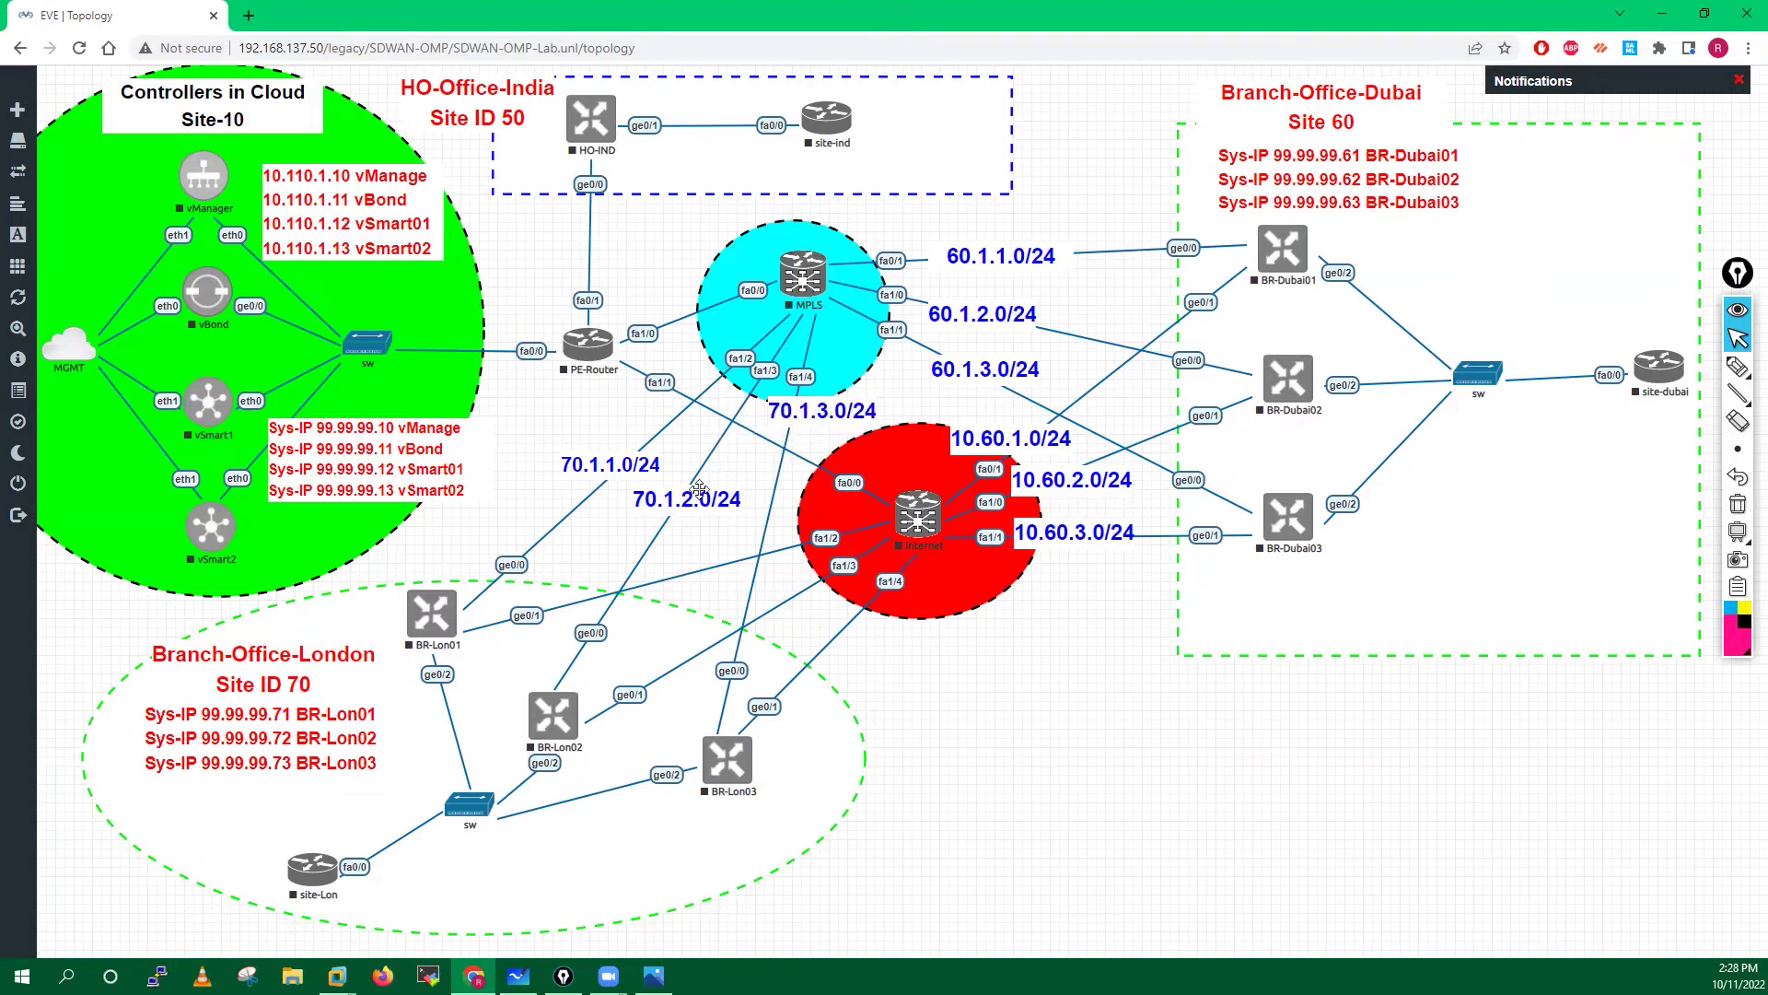
drag(704, 507, 737, 459)
drag(623, 471, 627, 489)
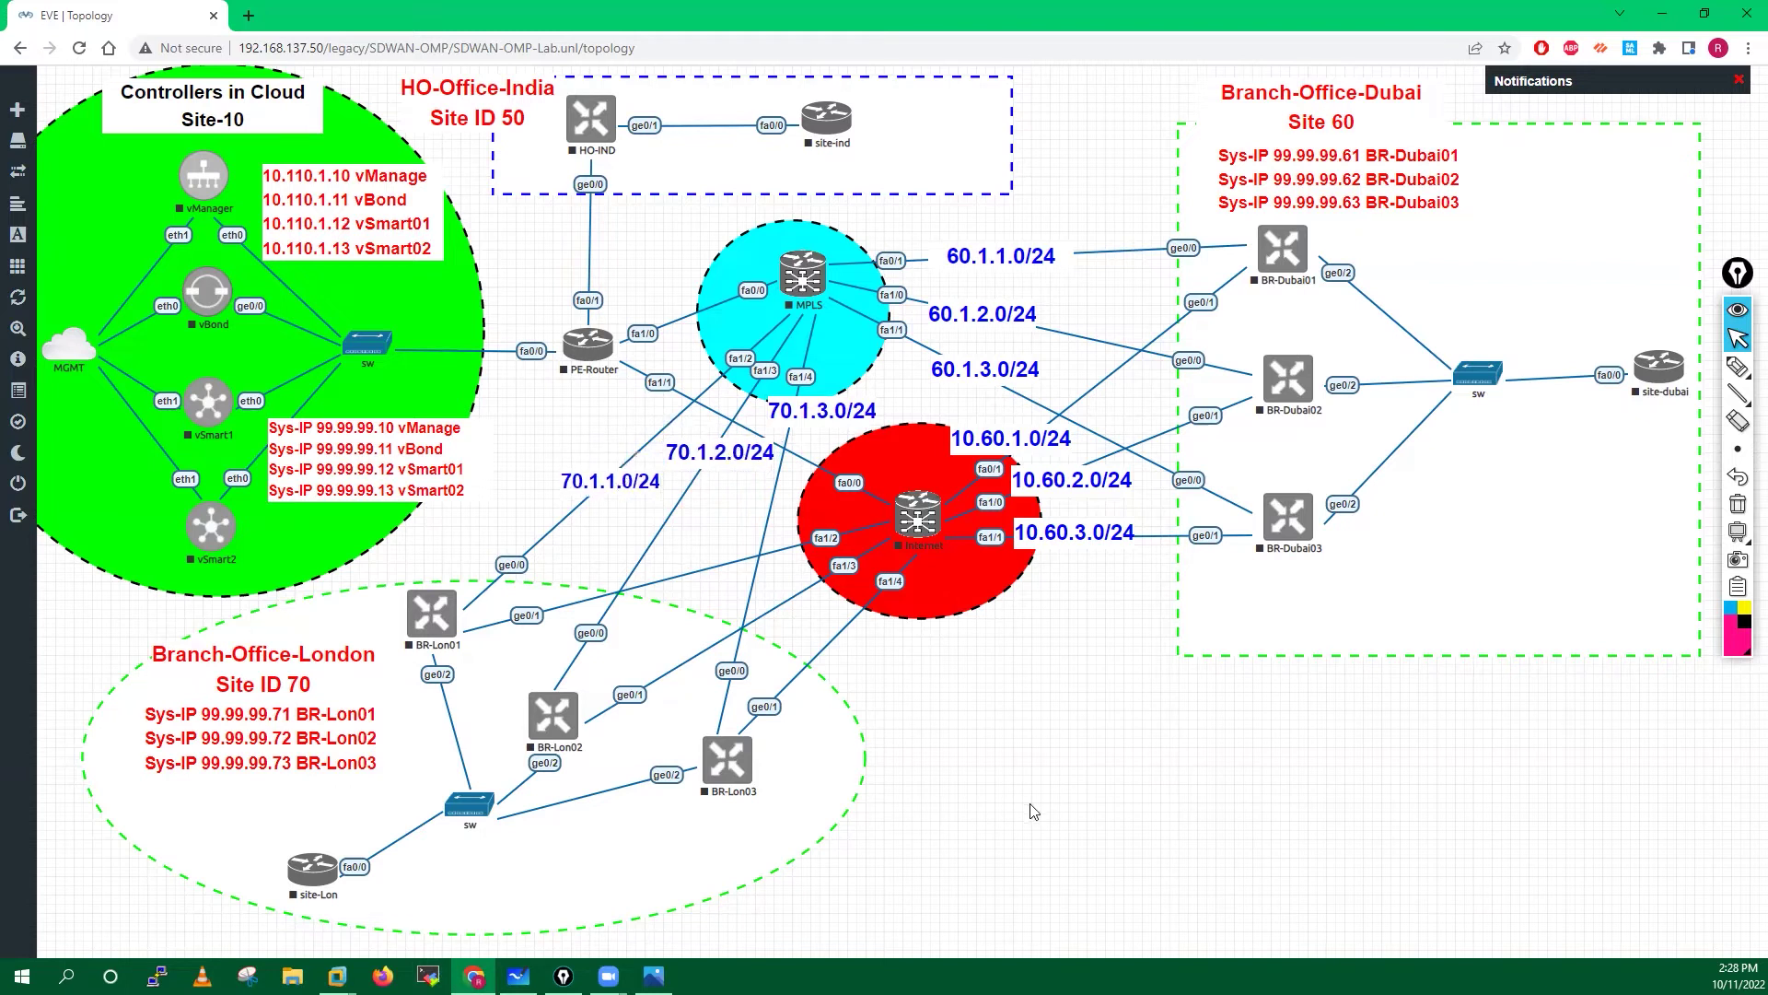
- Duplicate the 10.60.1.0/24 label, move the copy to the empty area below the Internet cloud, and realign the 10.60.2.0/24 label beside the Internet router
right_click(1005, 767)
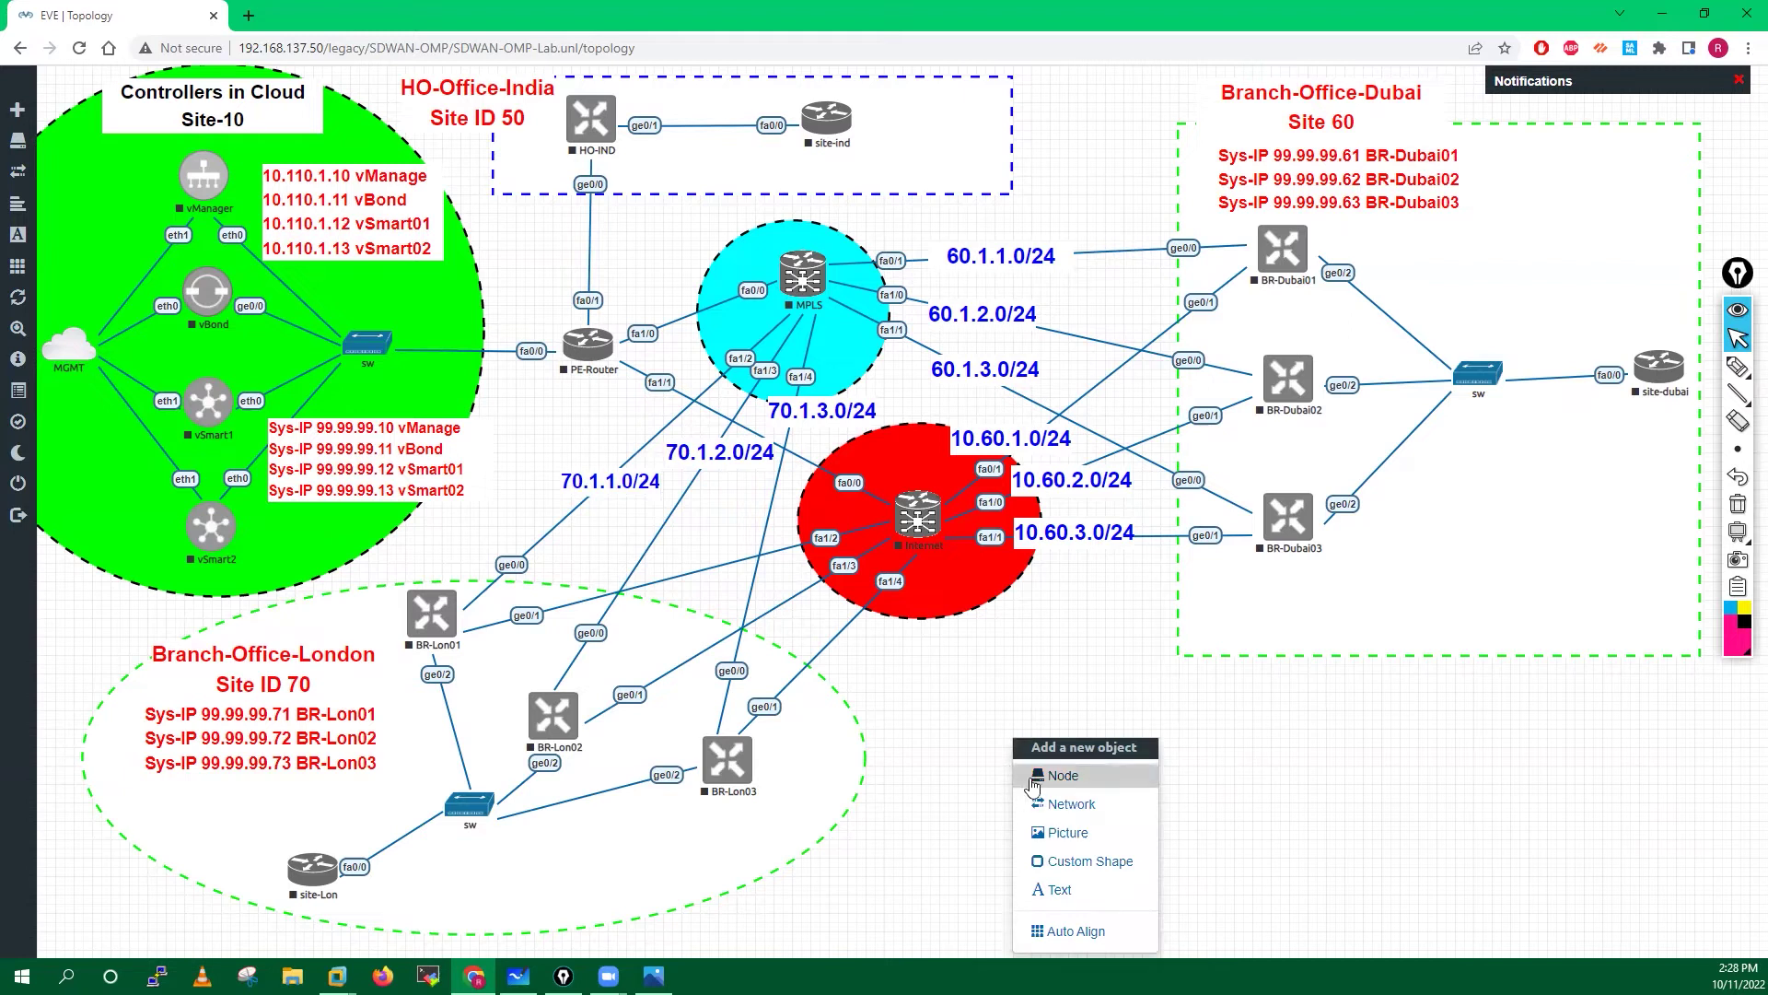
click(1418, 804)
right_click(1011, 436)
click(1069, 475)
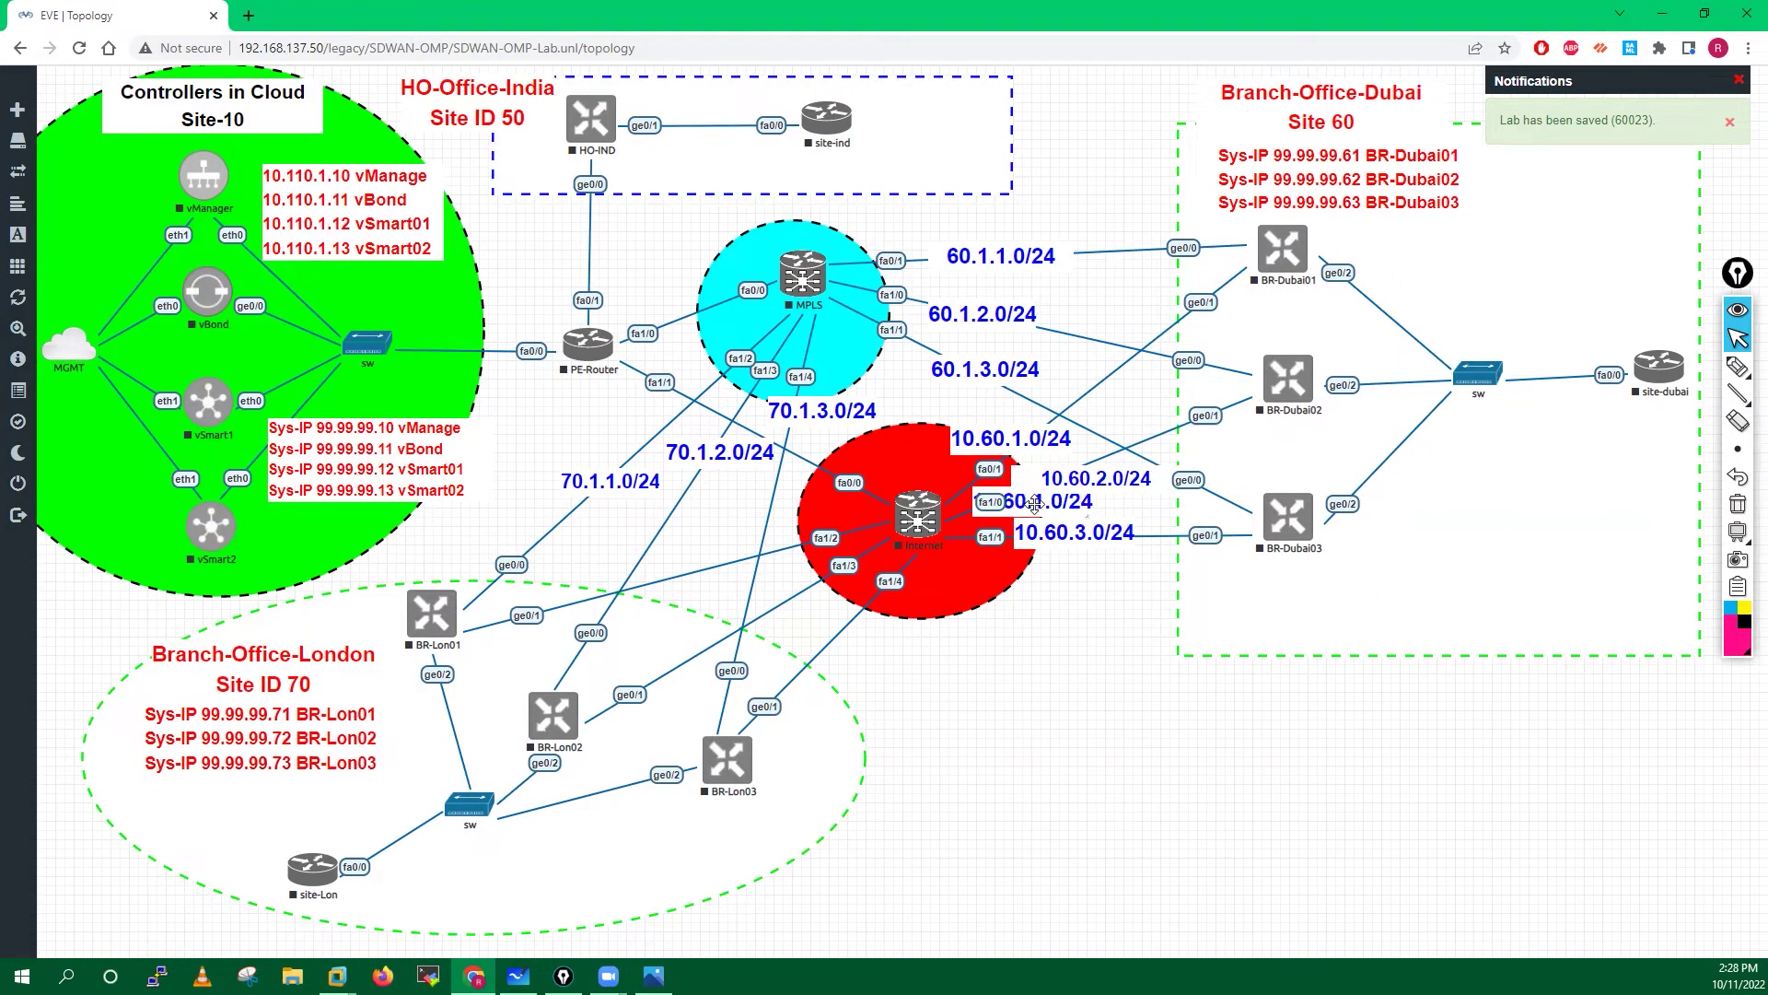
drag(1055, 506, 1011, 765)
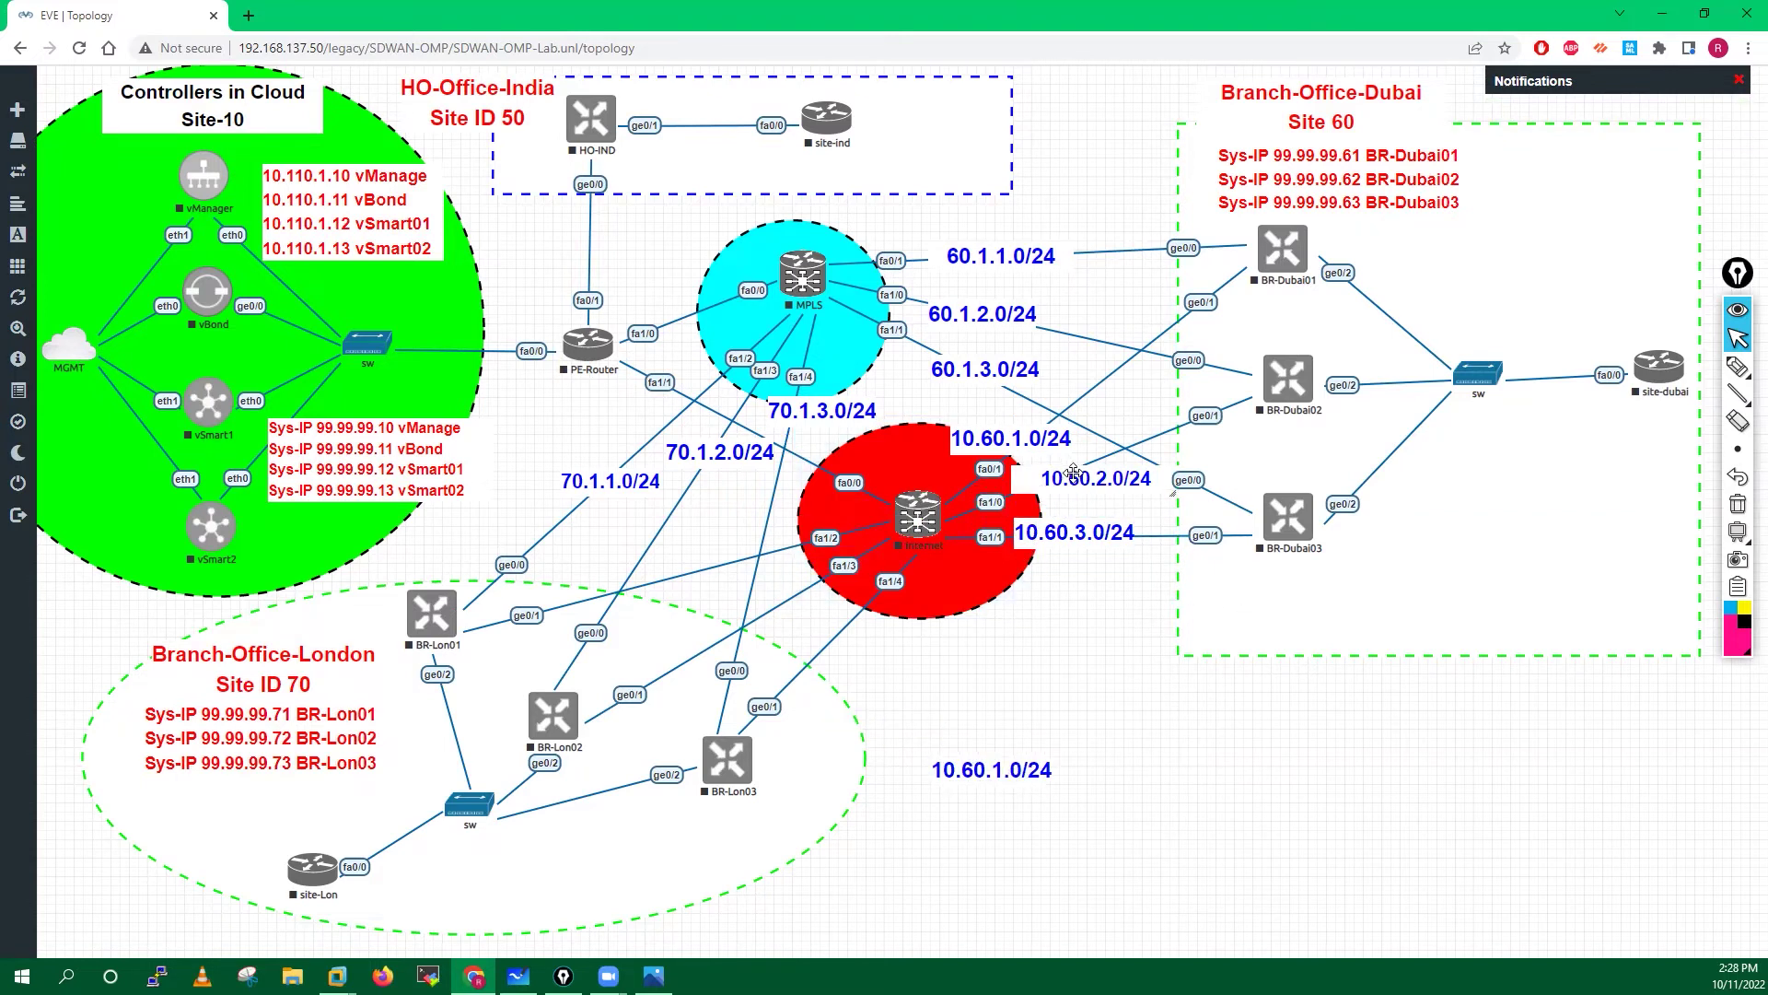
drag(1170, 494, 1070, 482)
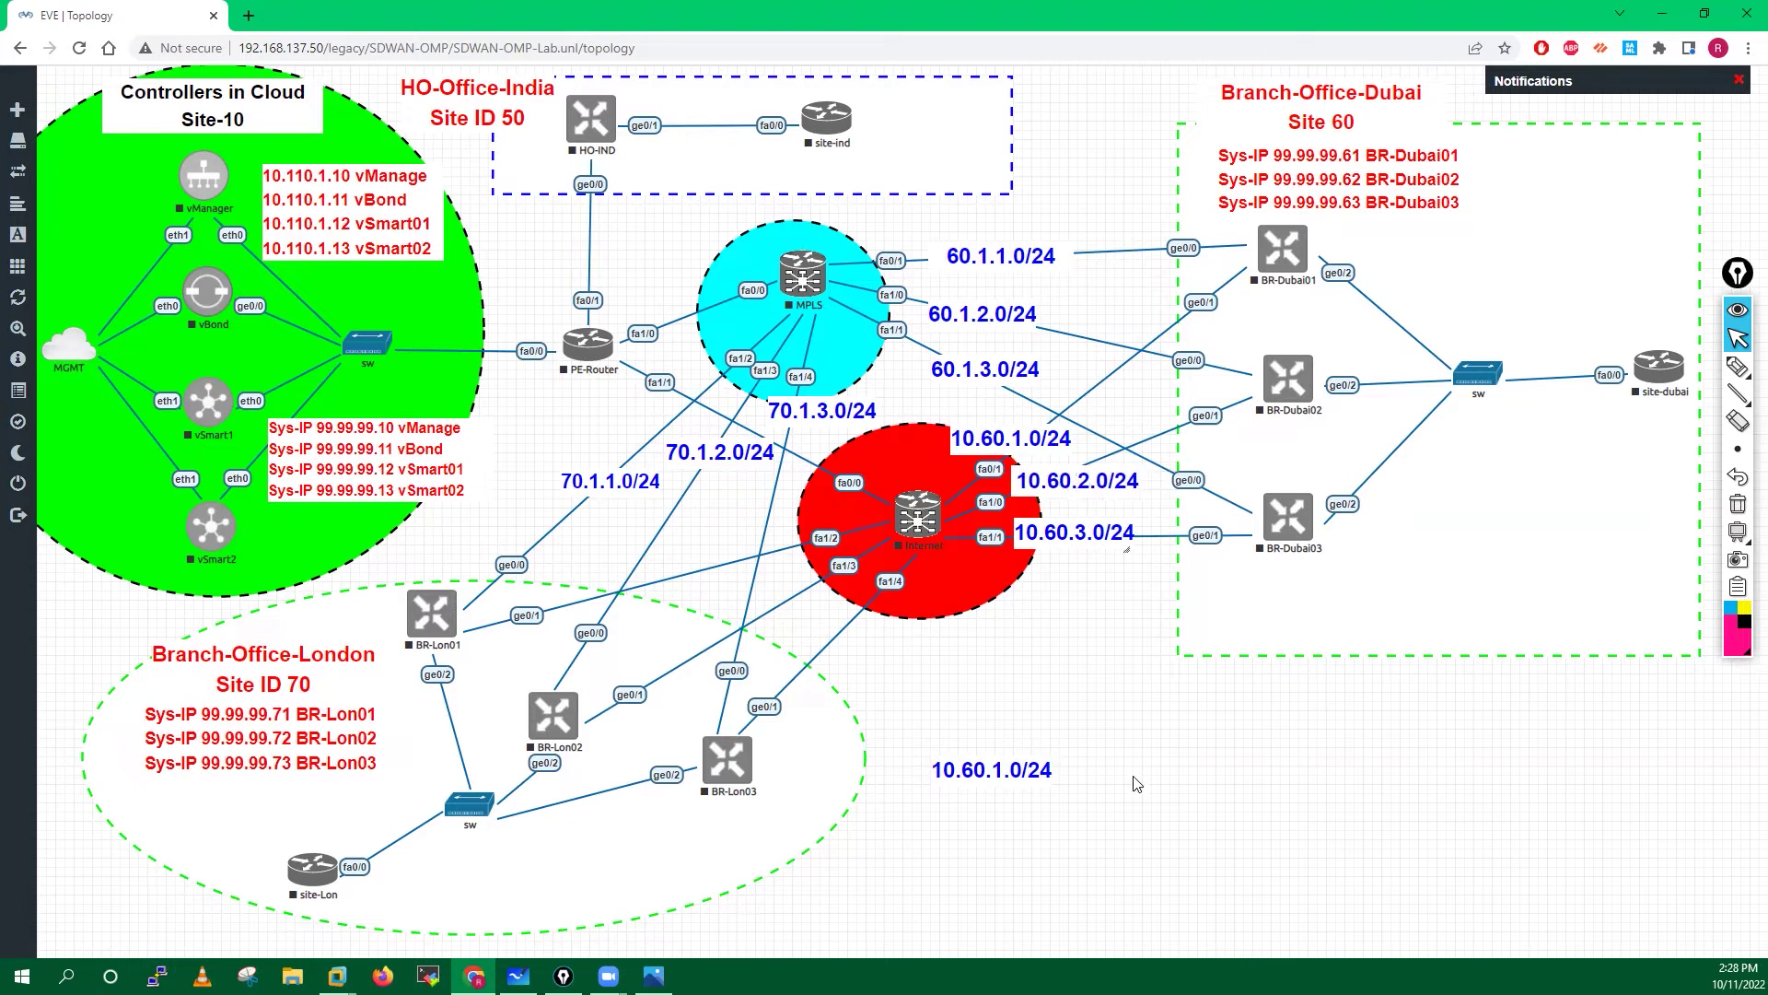
- Change the text of the copied 10.60.1.0/24 label in the empty area to 10.70.1.0/24
double_click(997, 769)
right_click(983, 771)
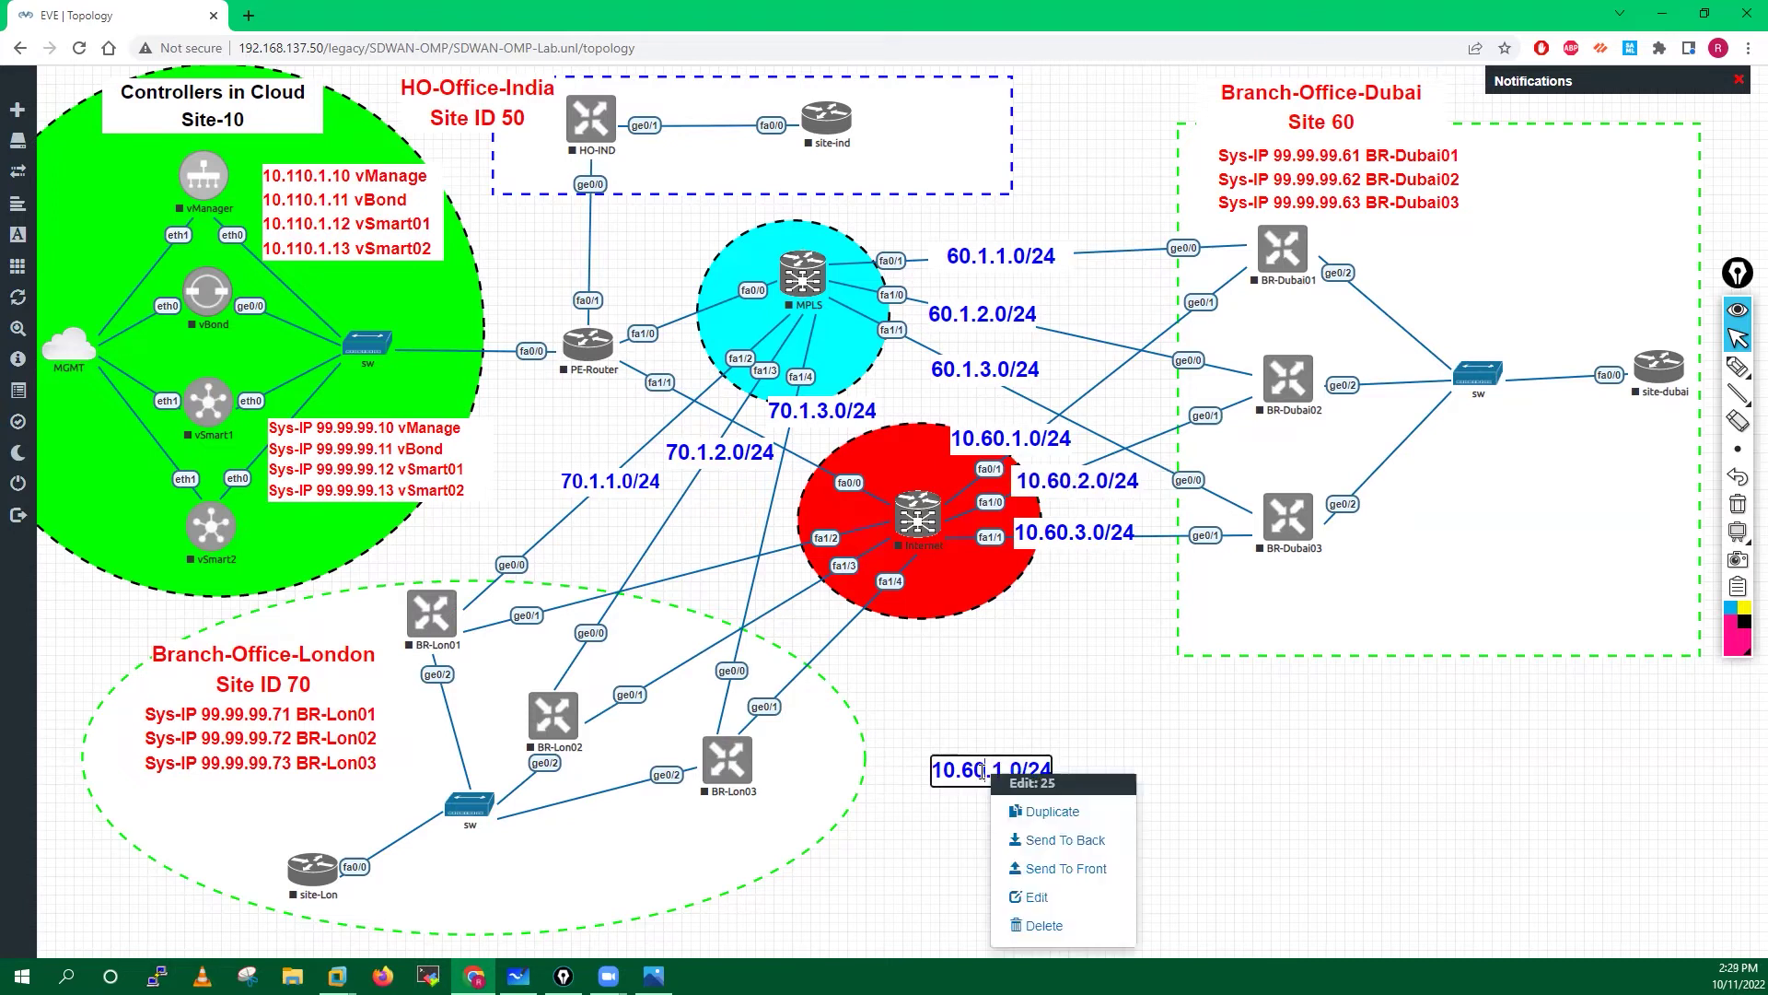
key(BackSpace)
text(7)
click(1272, 746)
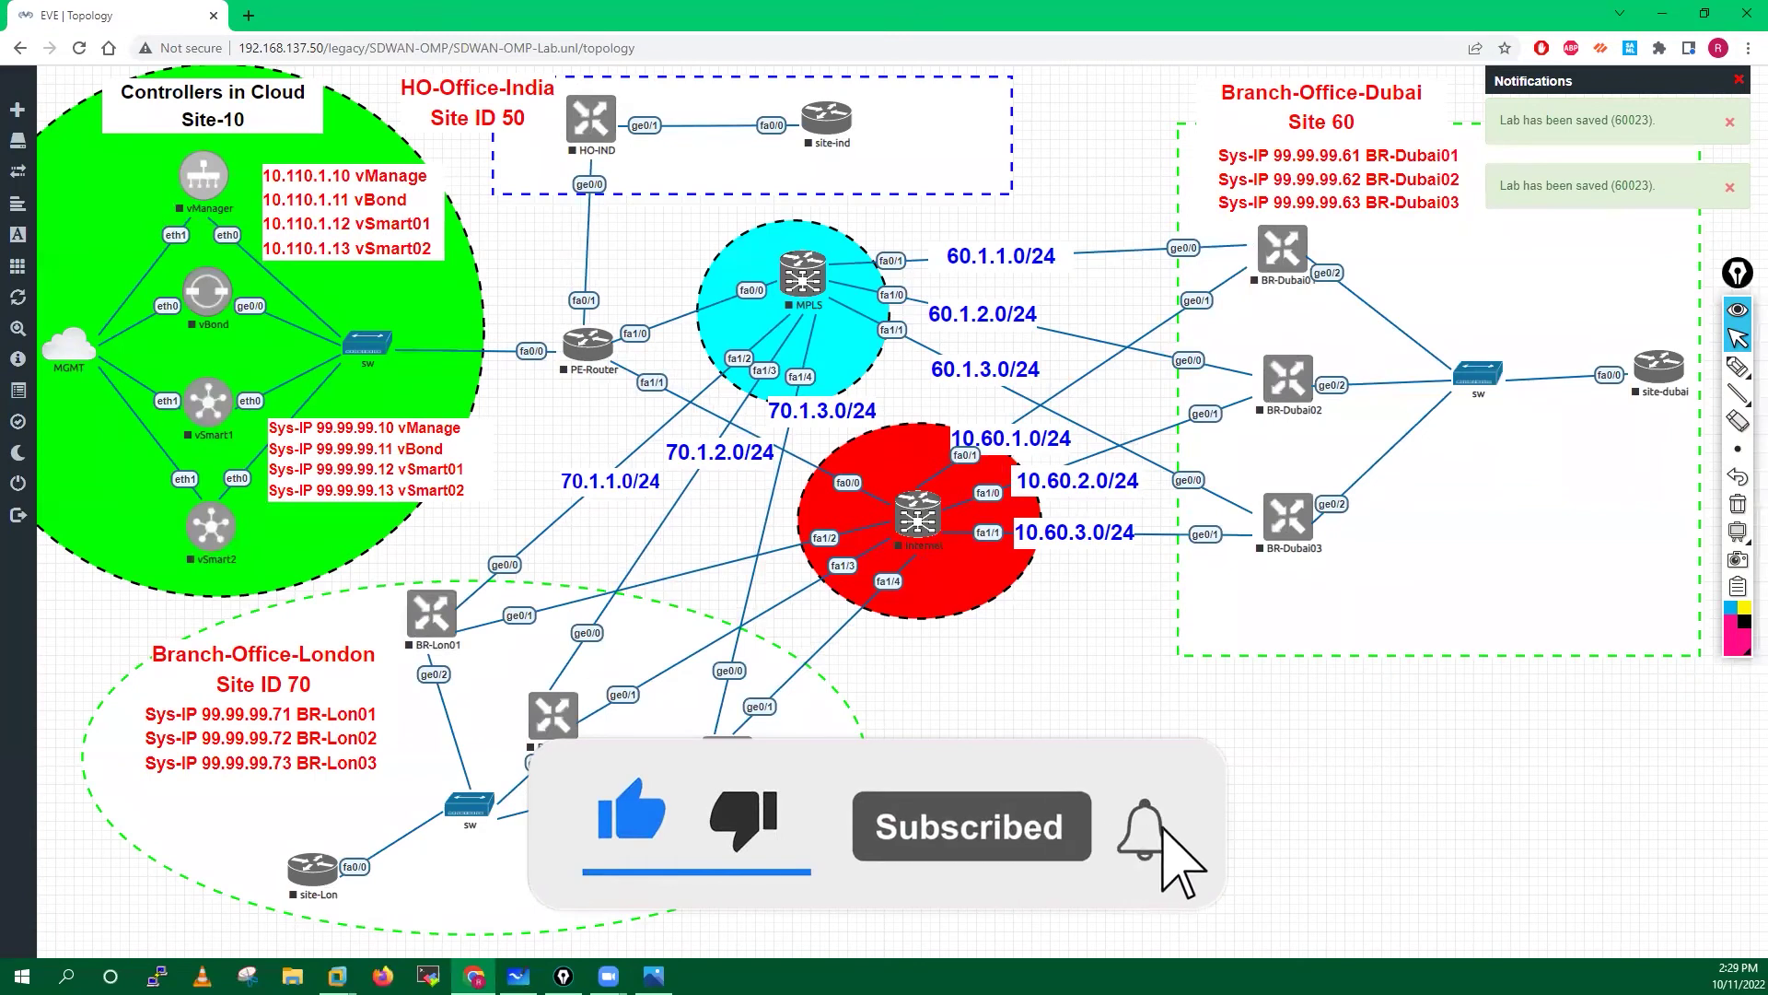
- Add the 10.70.2.0/24 and 10.70.3.0/24 labels by duplicating the existing label below the Internet cloud and editing the copies
right_click(1040, 781)
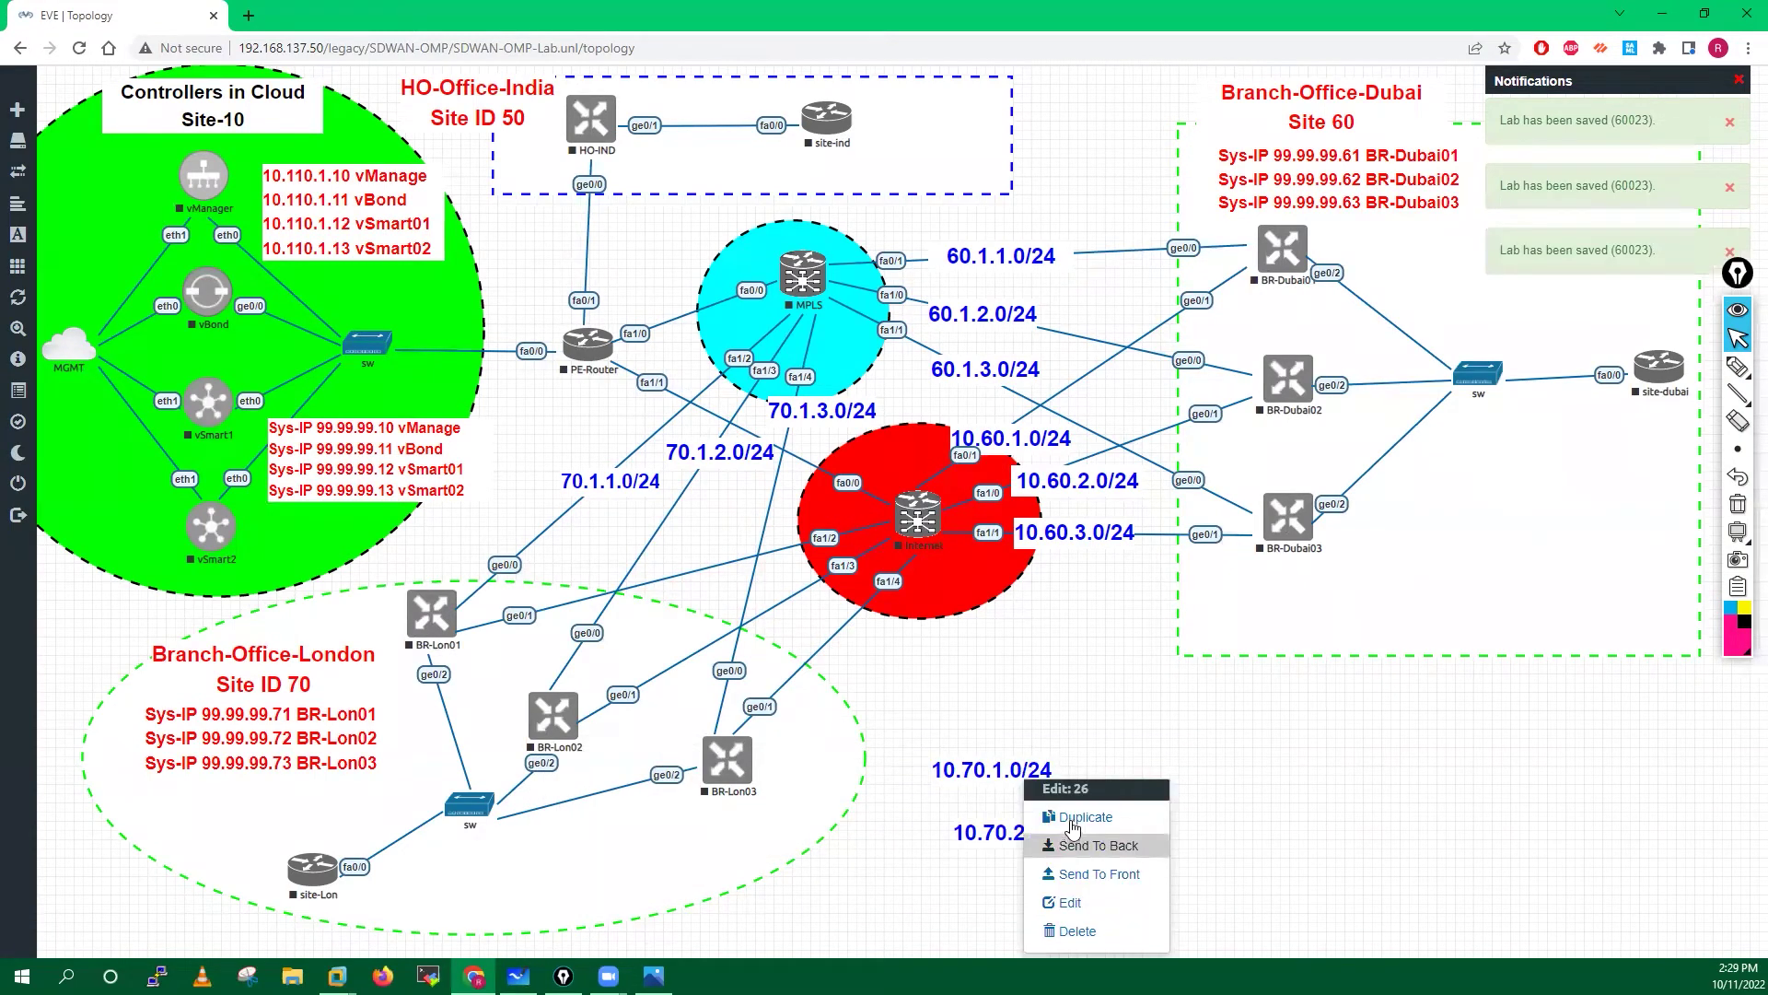
click(1073, 822)
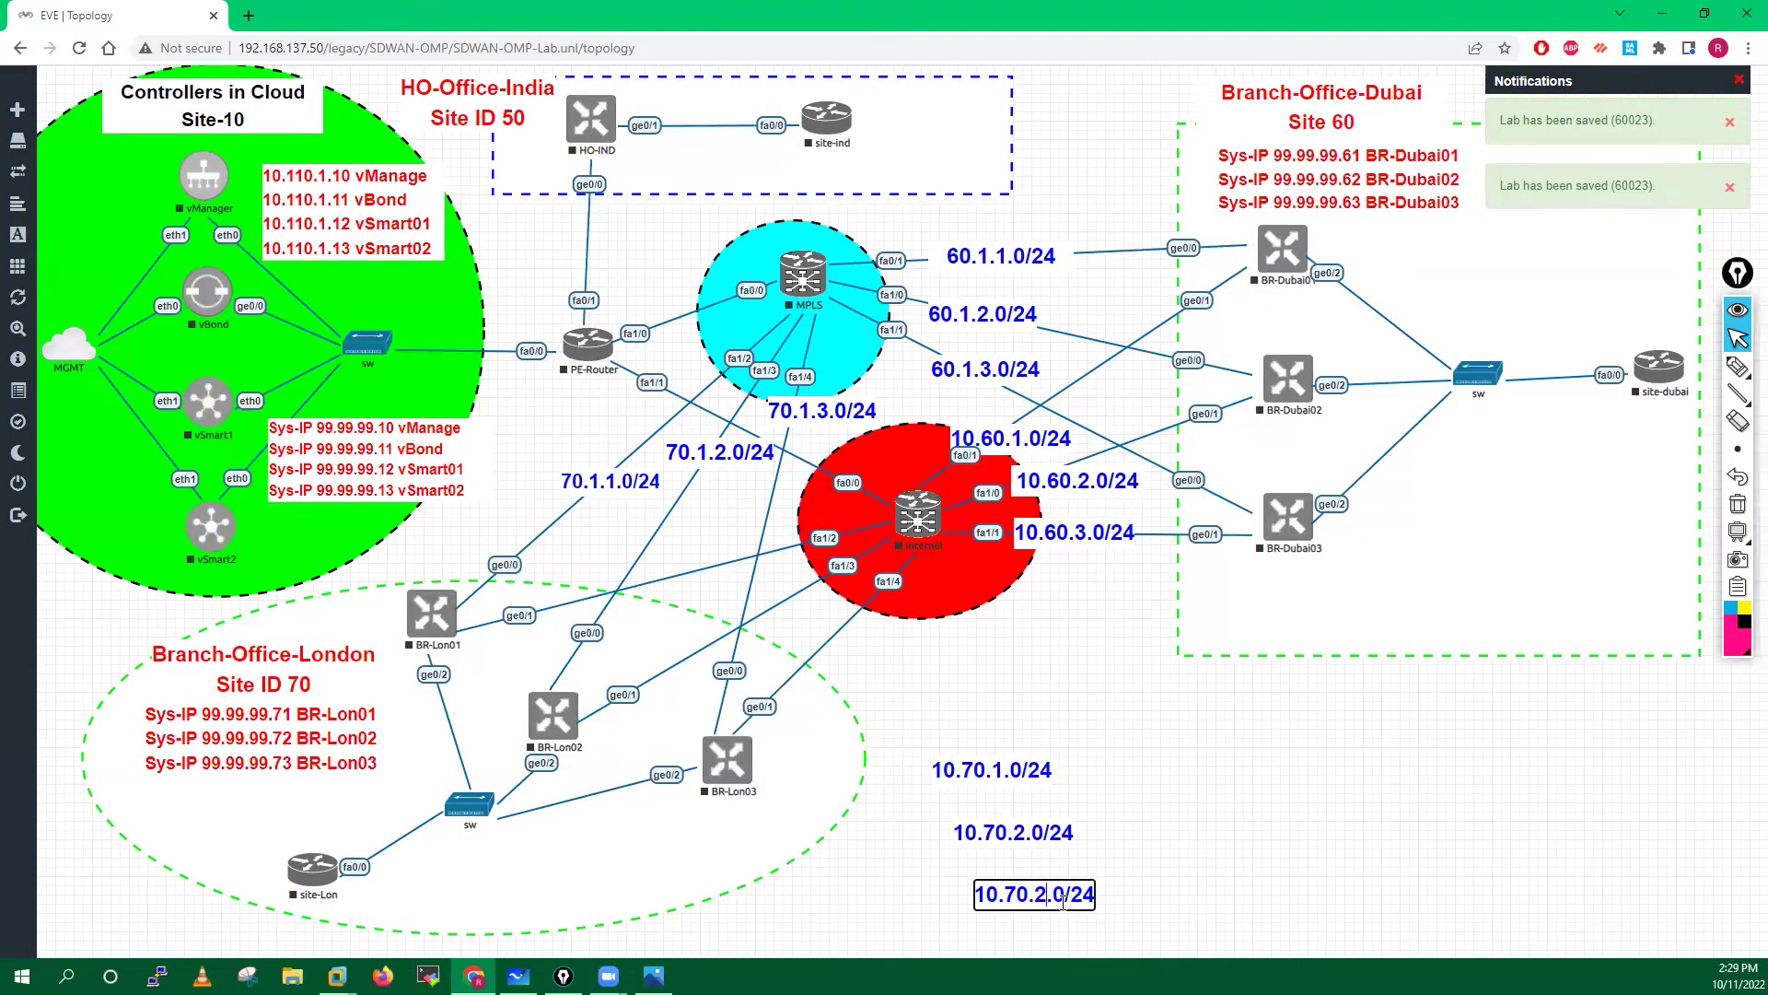
right_click(1064, 903)
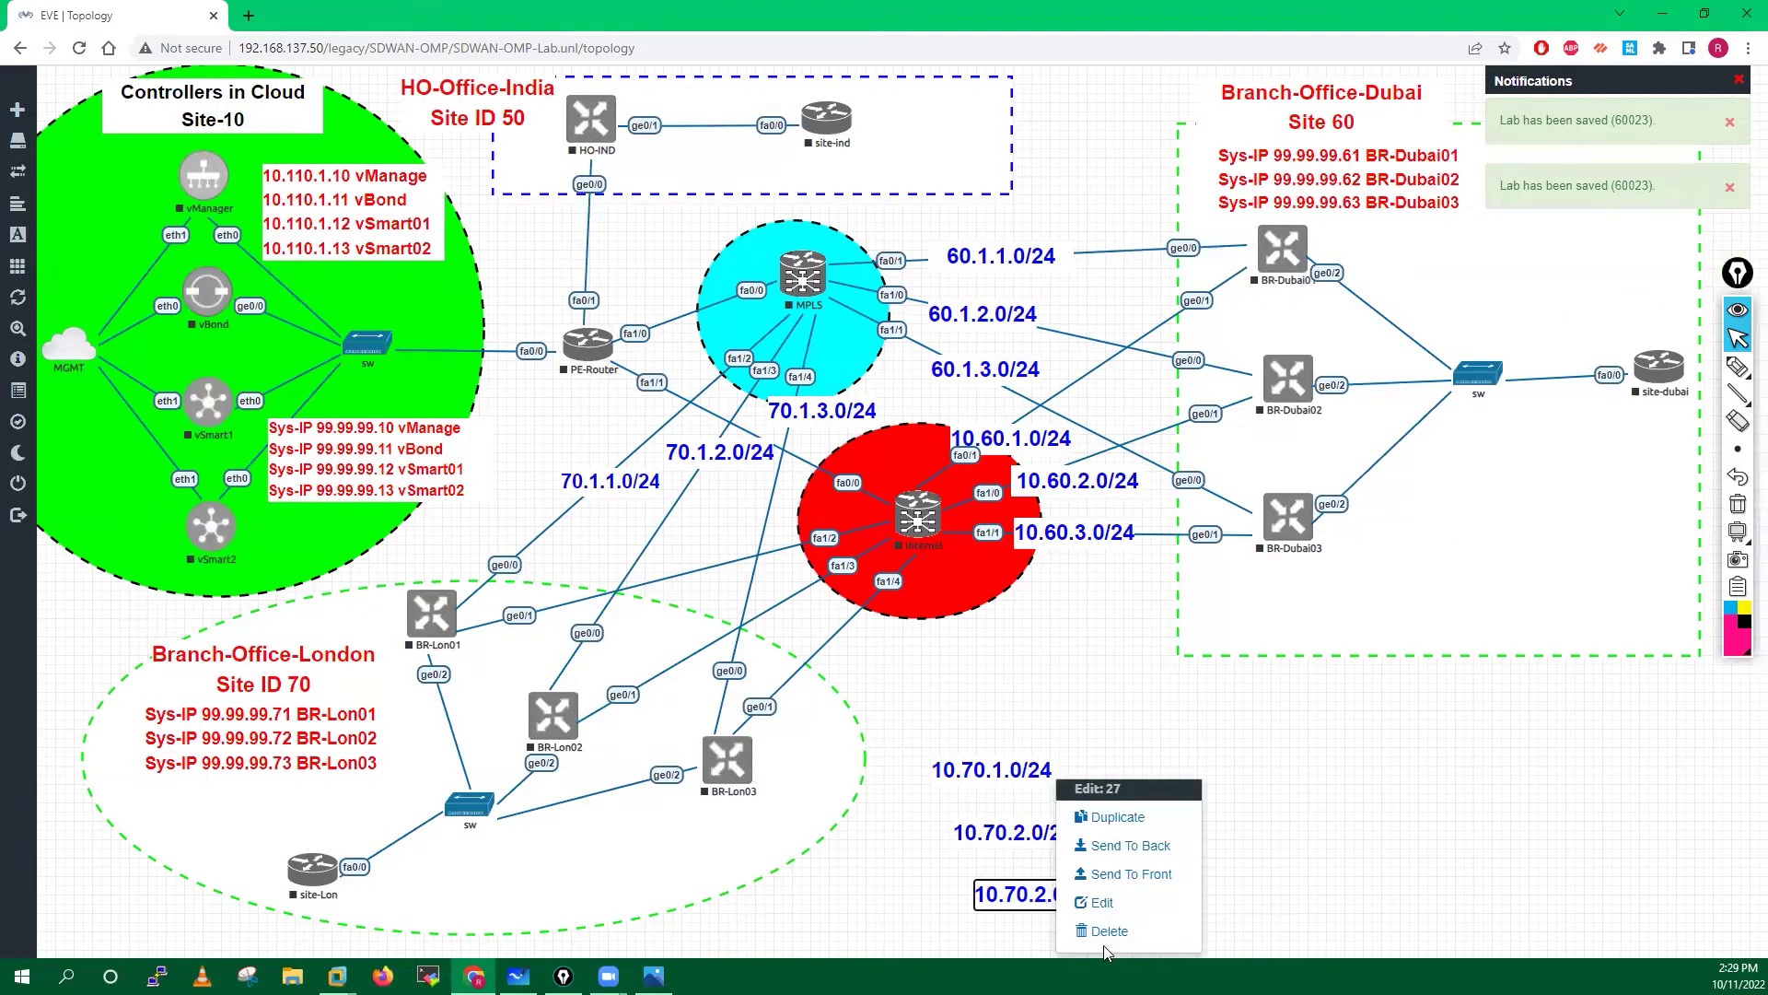
click(1439, 778)
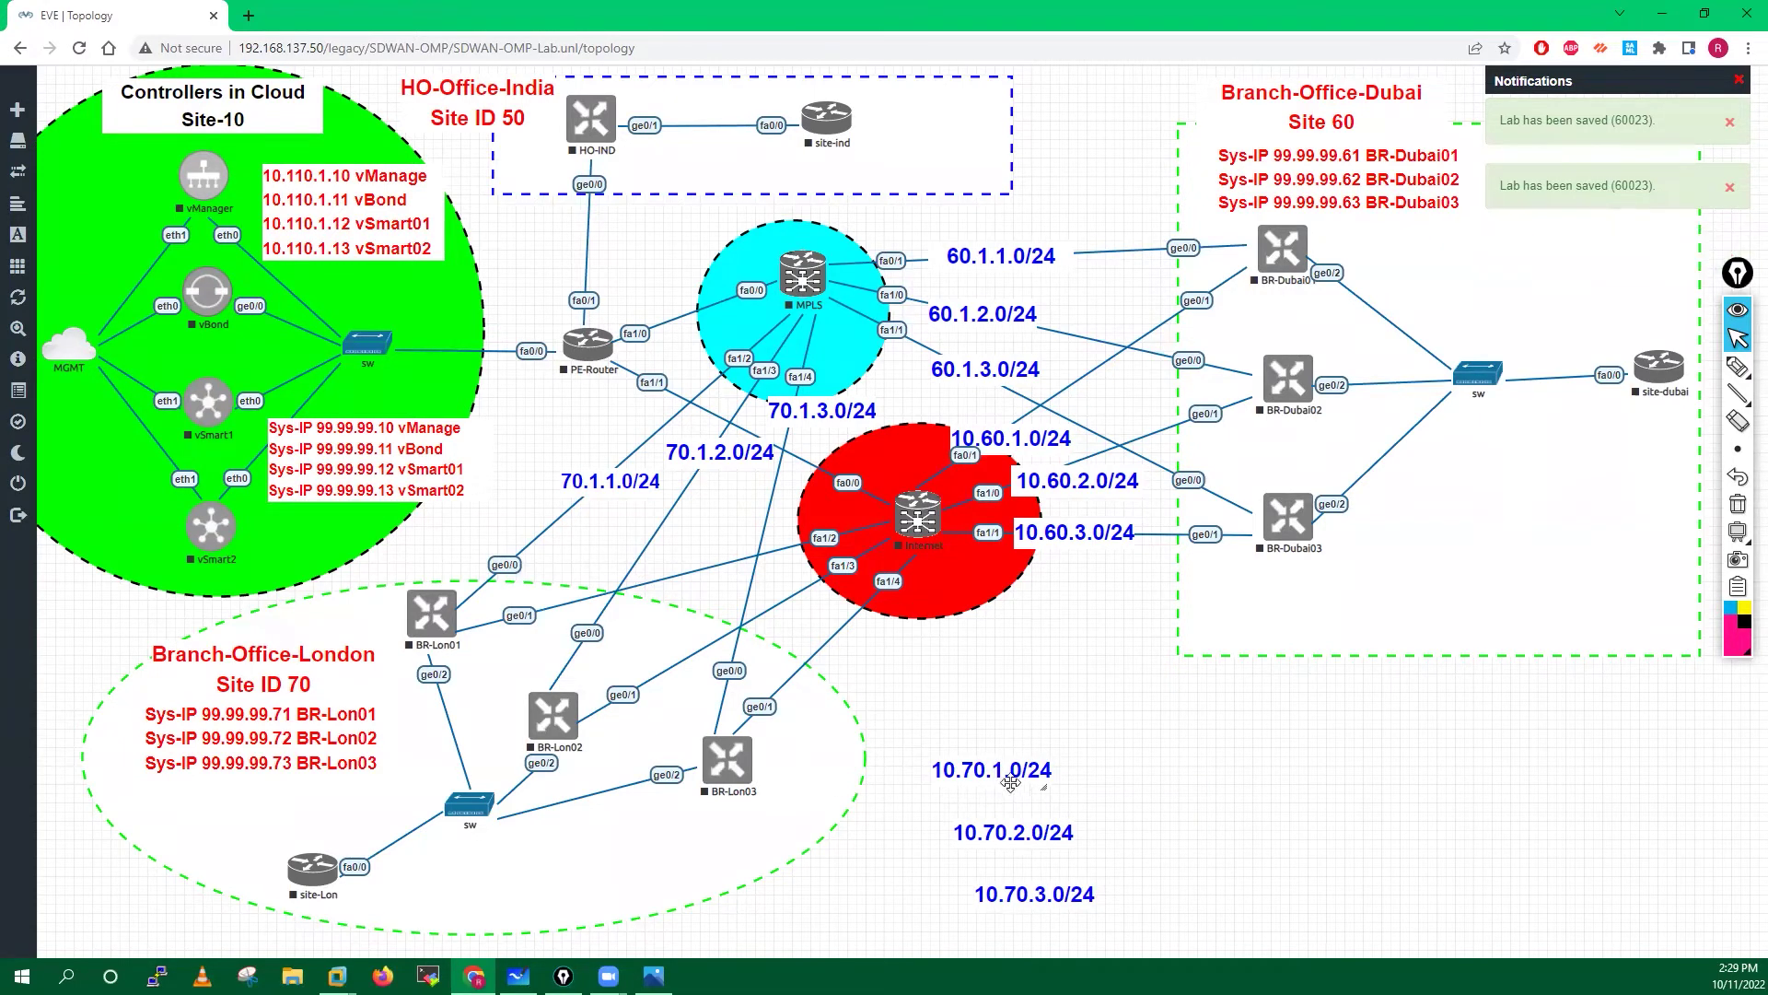
- Place the 10.70.1.0/24, 10.70.2.0/24 and 10.70.3.0/24 labels on the Internet router's links to the three London routers
drag(999, 772, 839, 524)
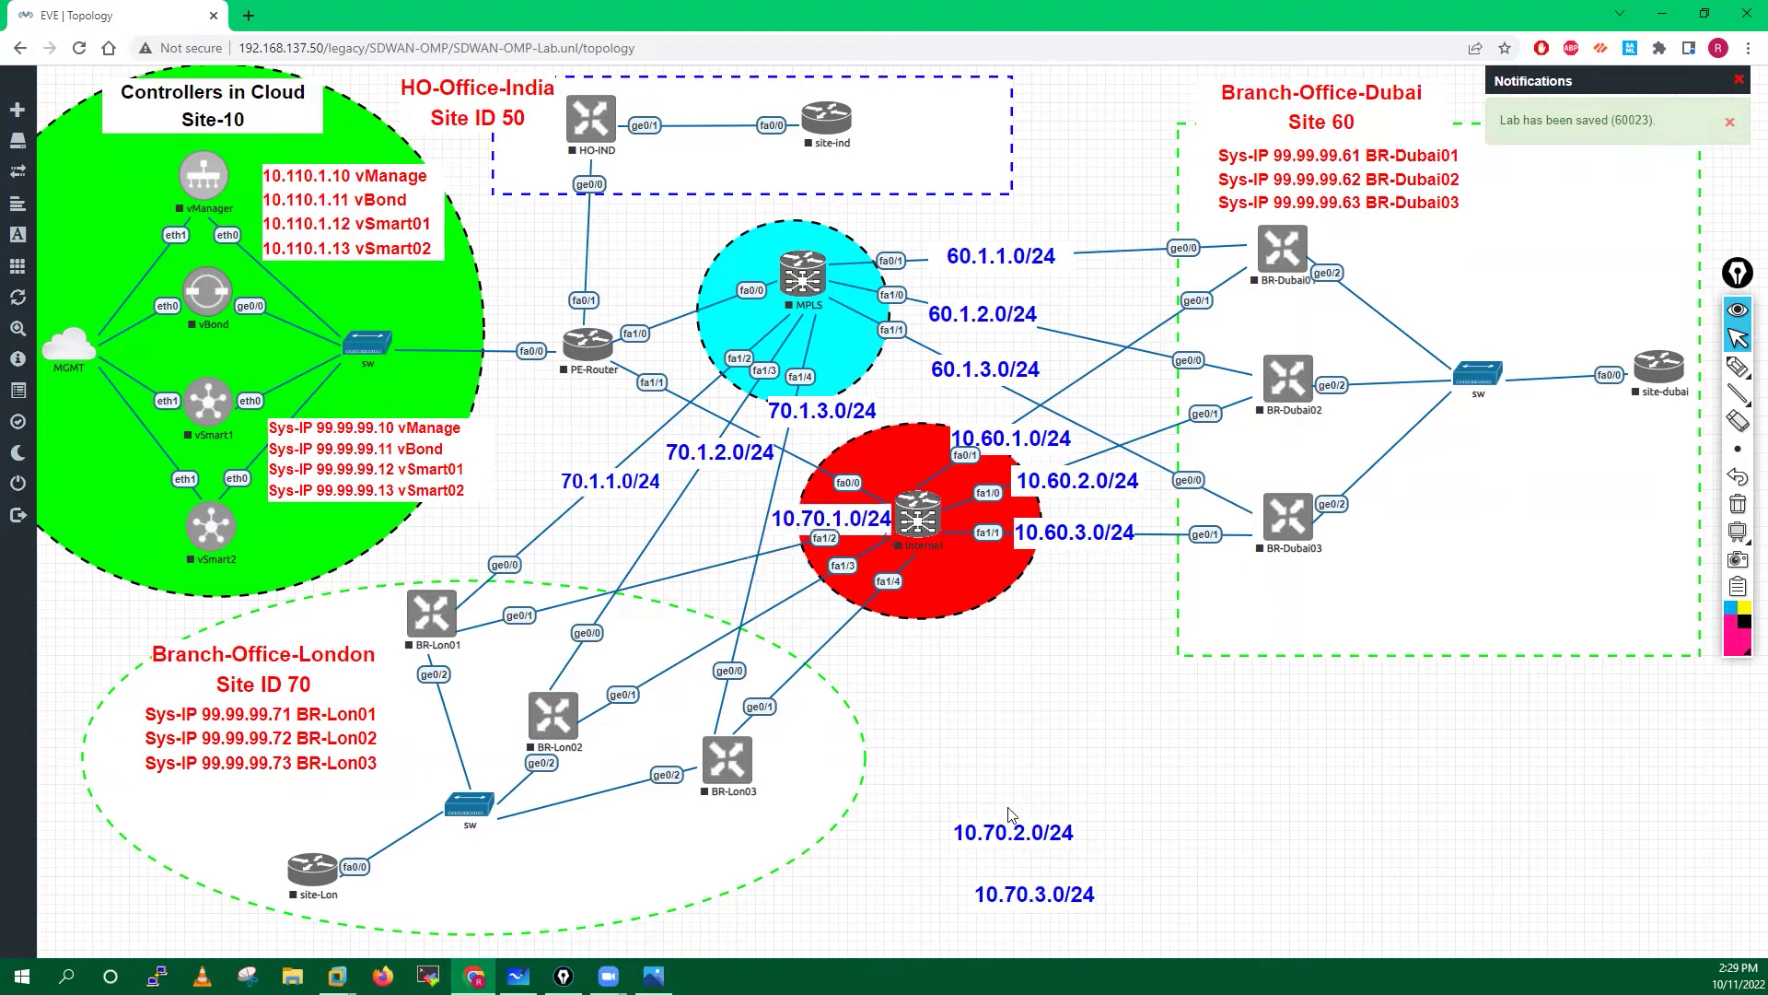
drag(1031, 832, 841, 595)
drag(1019, 903, 819, 665)
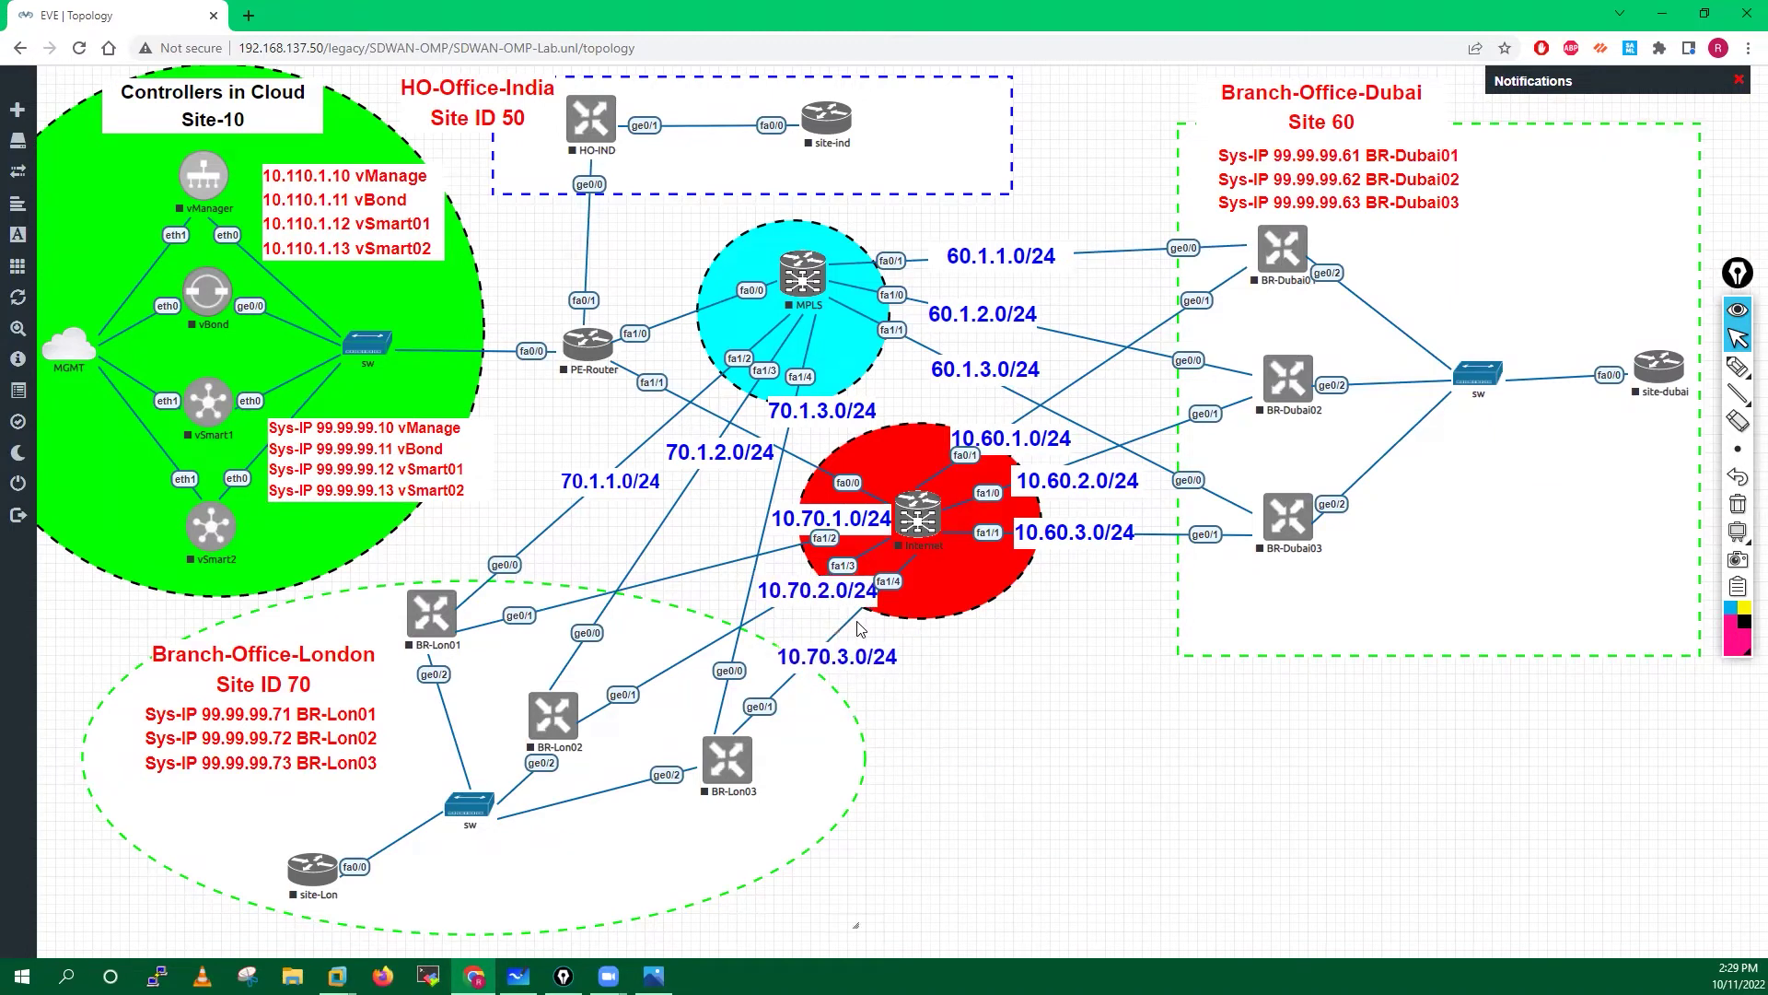
drag(816, 593, 814, 600)
mouse_move(801, 522)
mouse_down()
mouse_move(683, 571)
mouse_move(802, 541)
mouse_move(793, 520)
mouse_up()
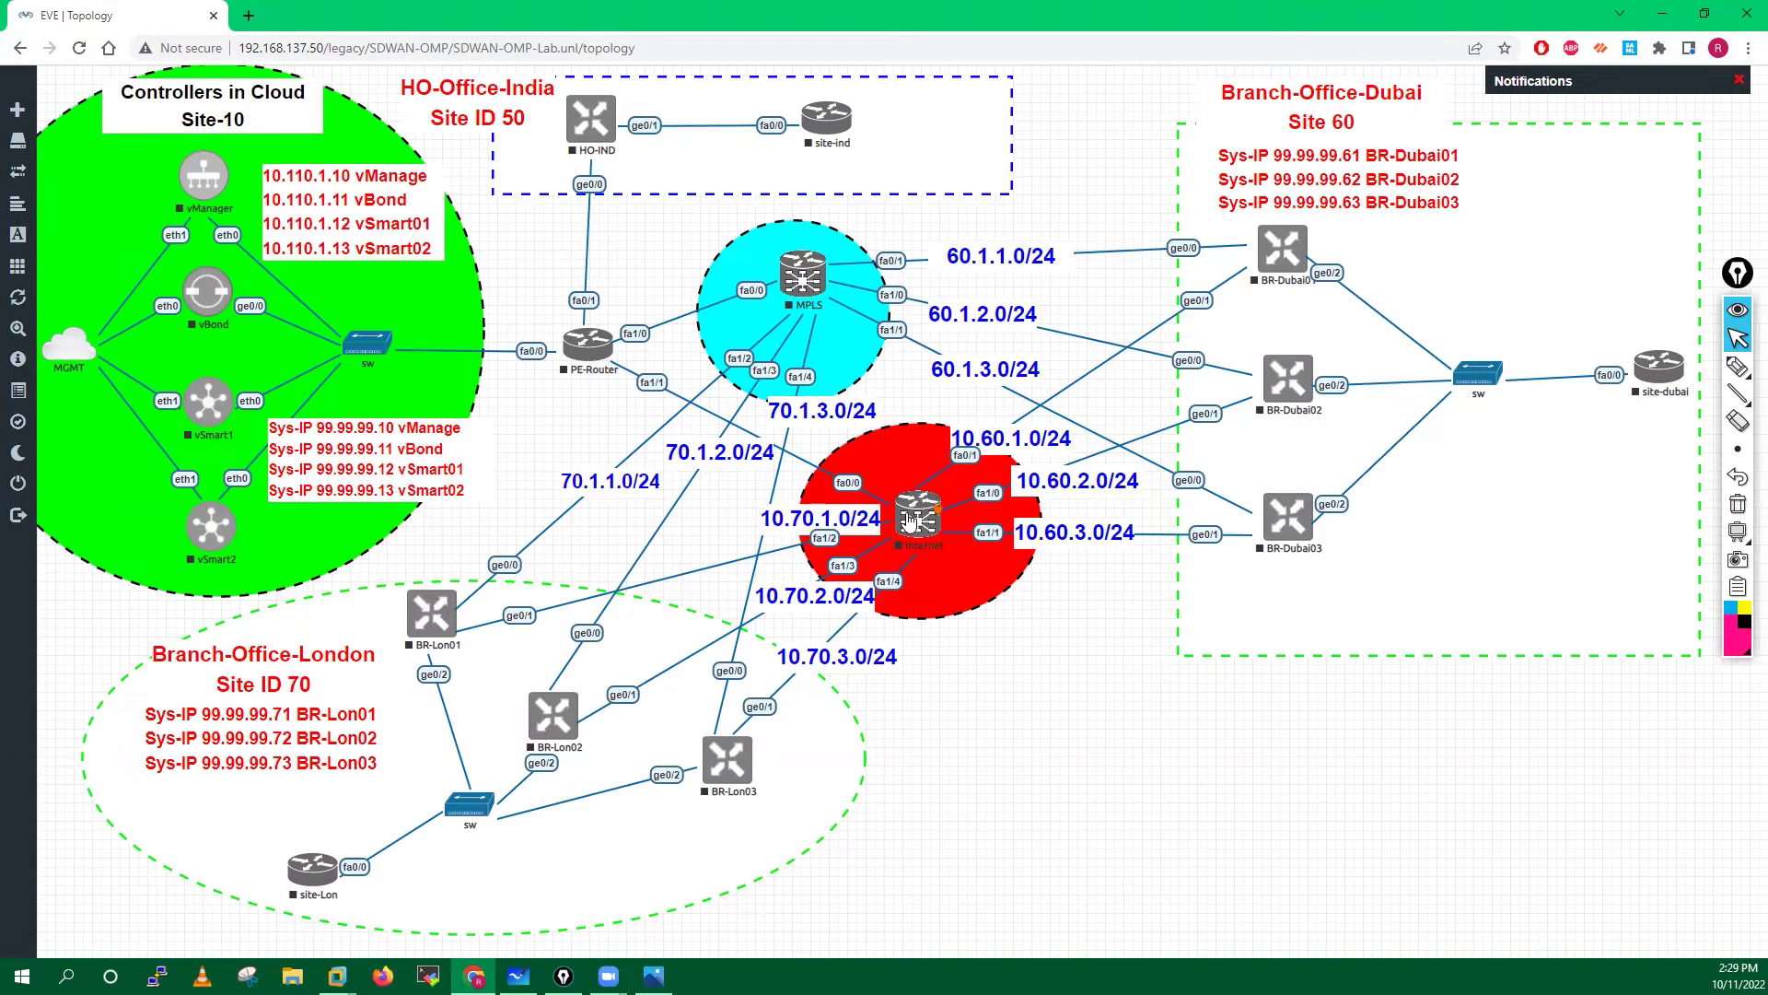
- Shift the Internet router slightly right inside its red circle and realign the 10.70.1.0/24 label beside it
drag(913, 521, 925, 527)
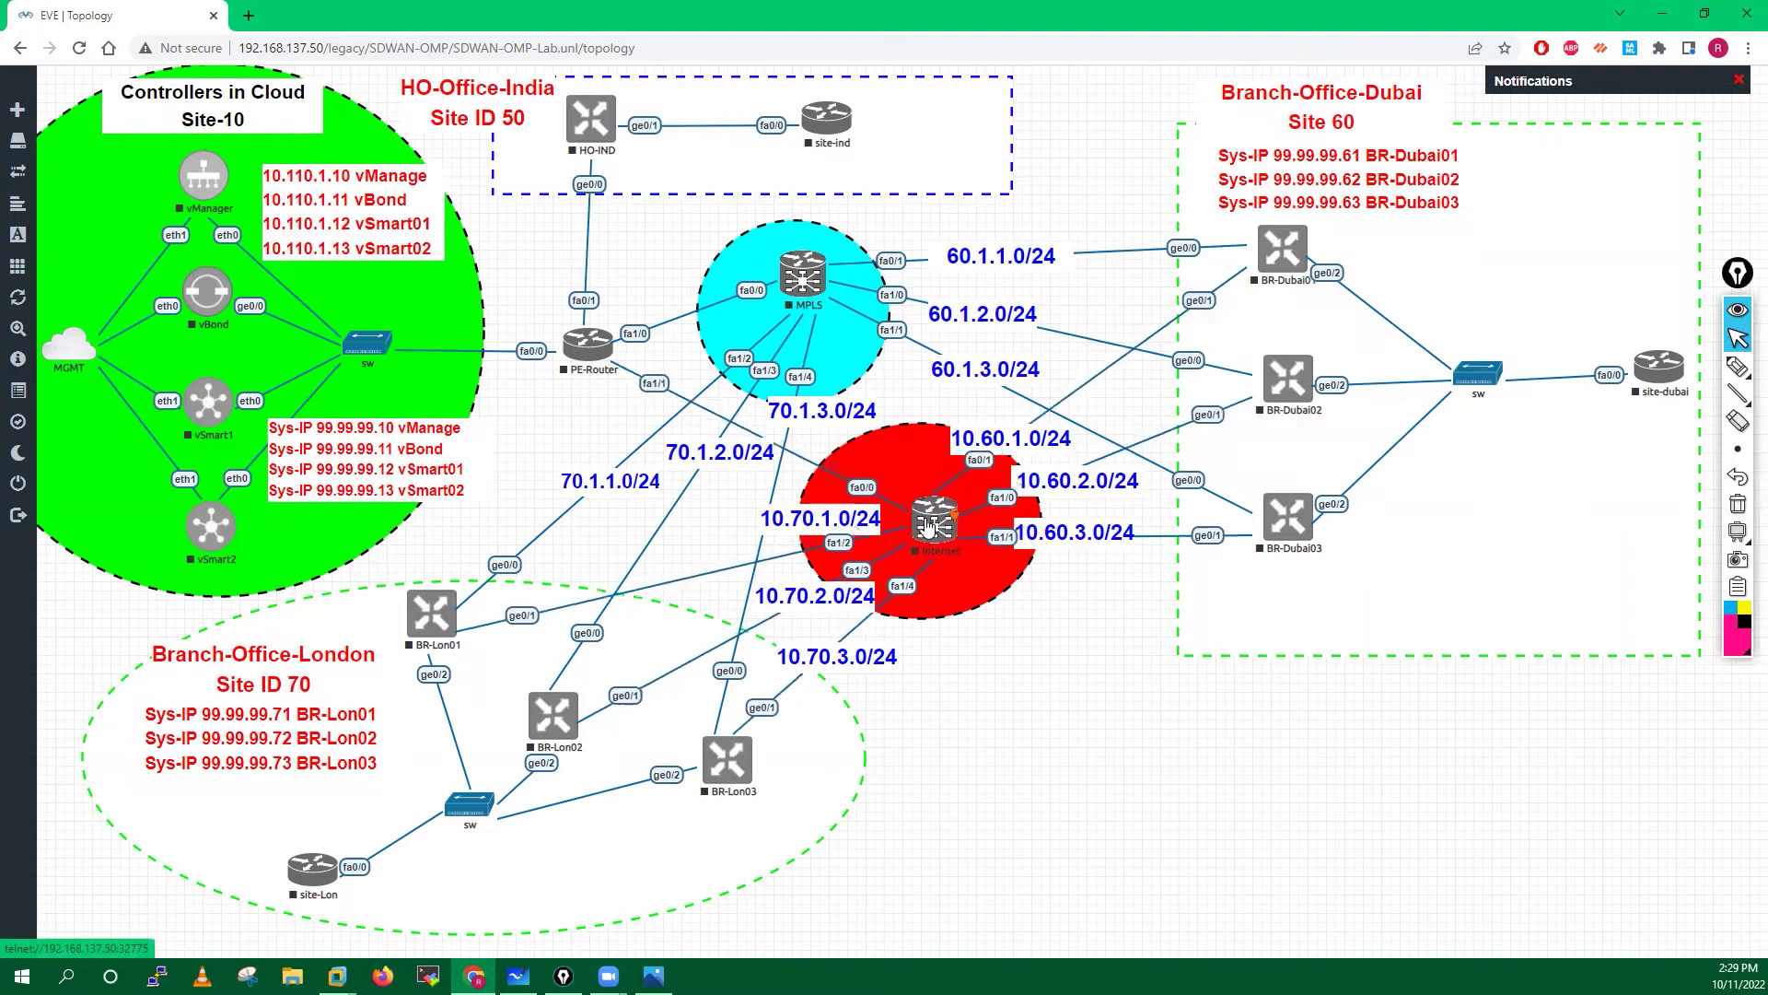
drag(818, 514, 813, 520)
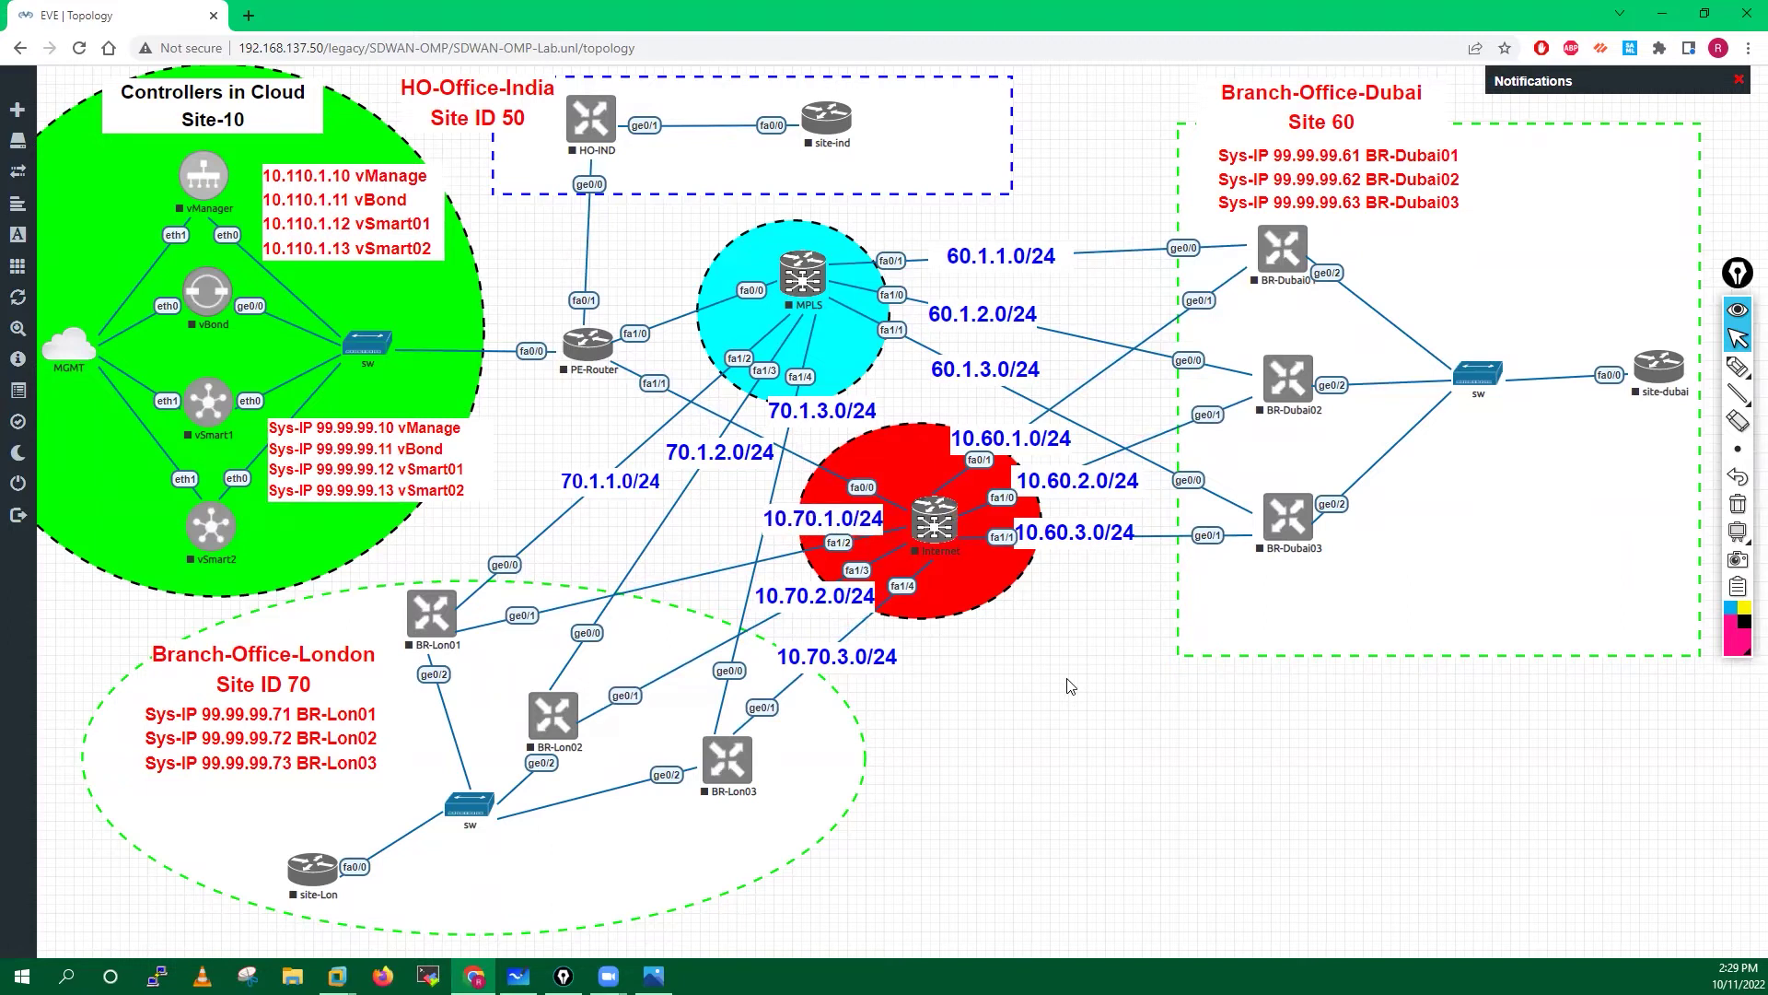
drag(943, 530, 939, 529)
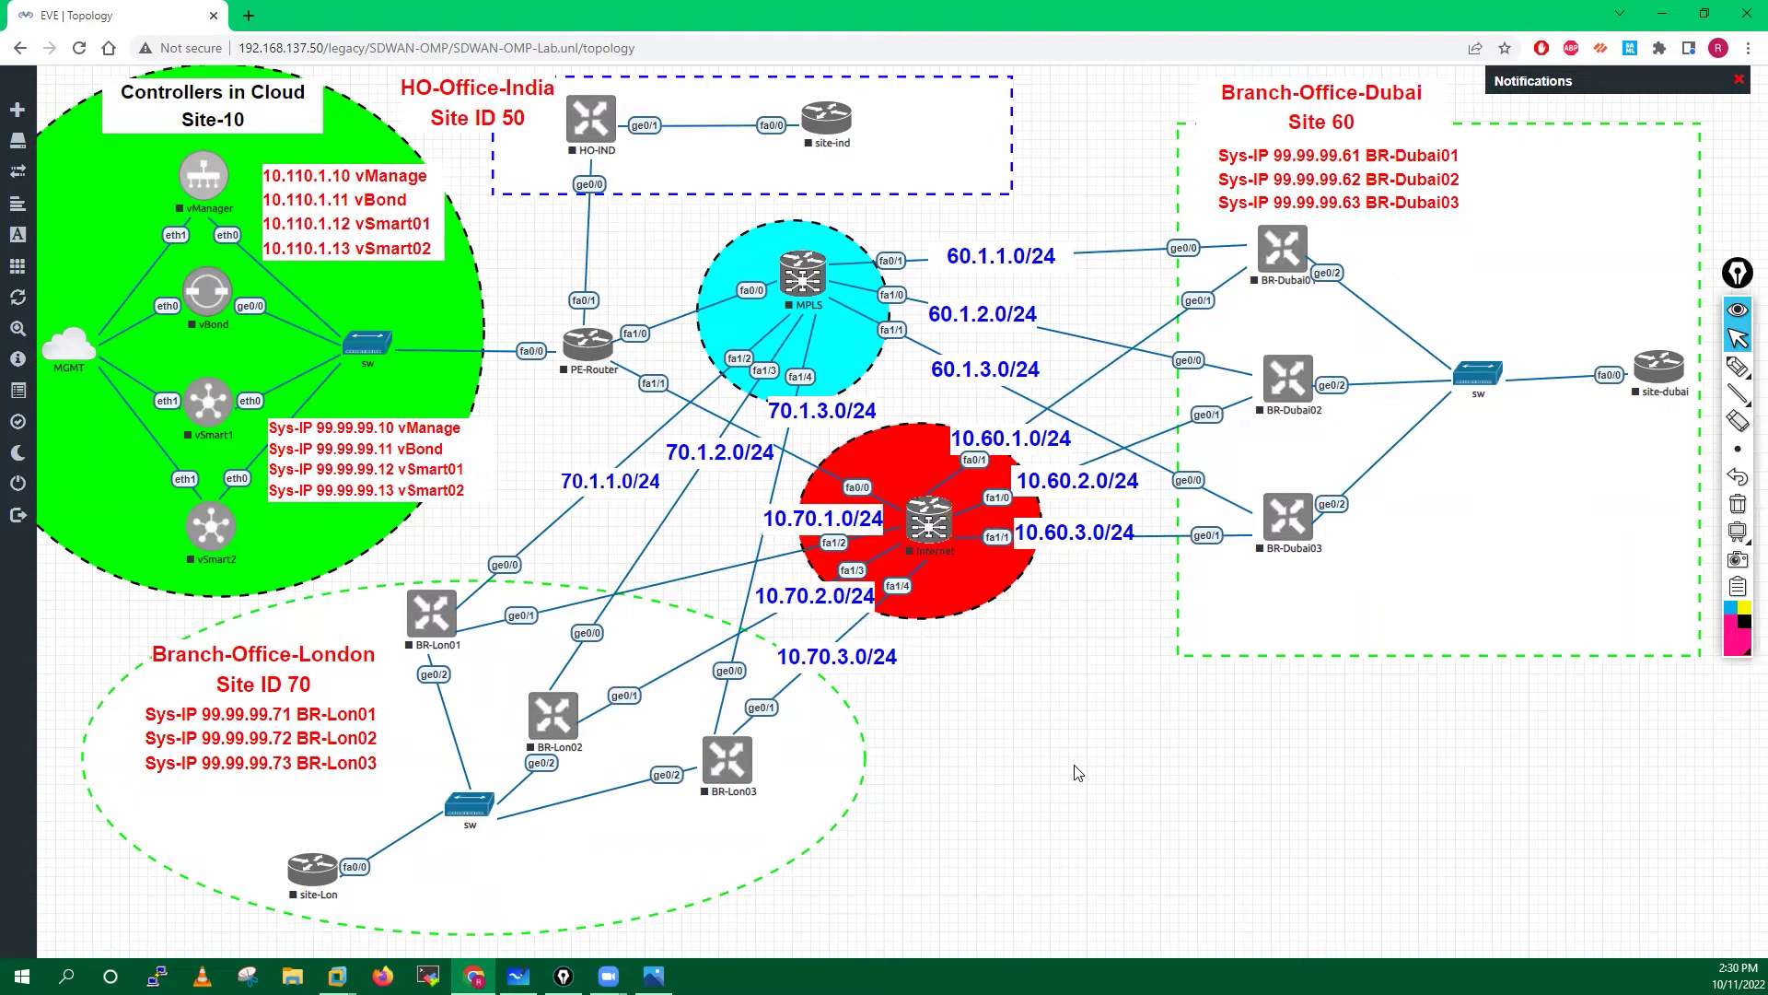
drag(803, 522, 808, 522)
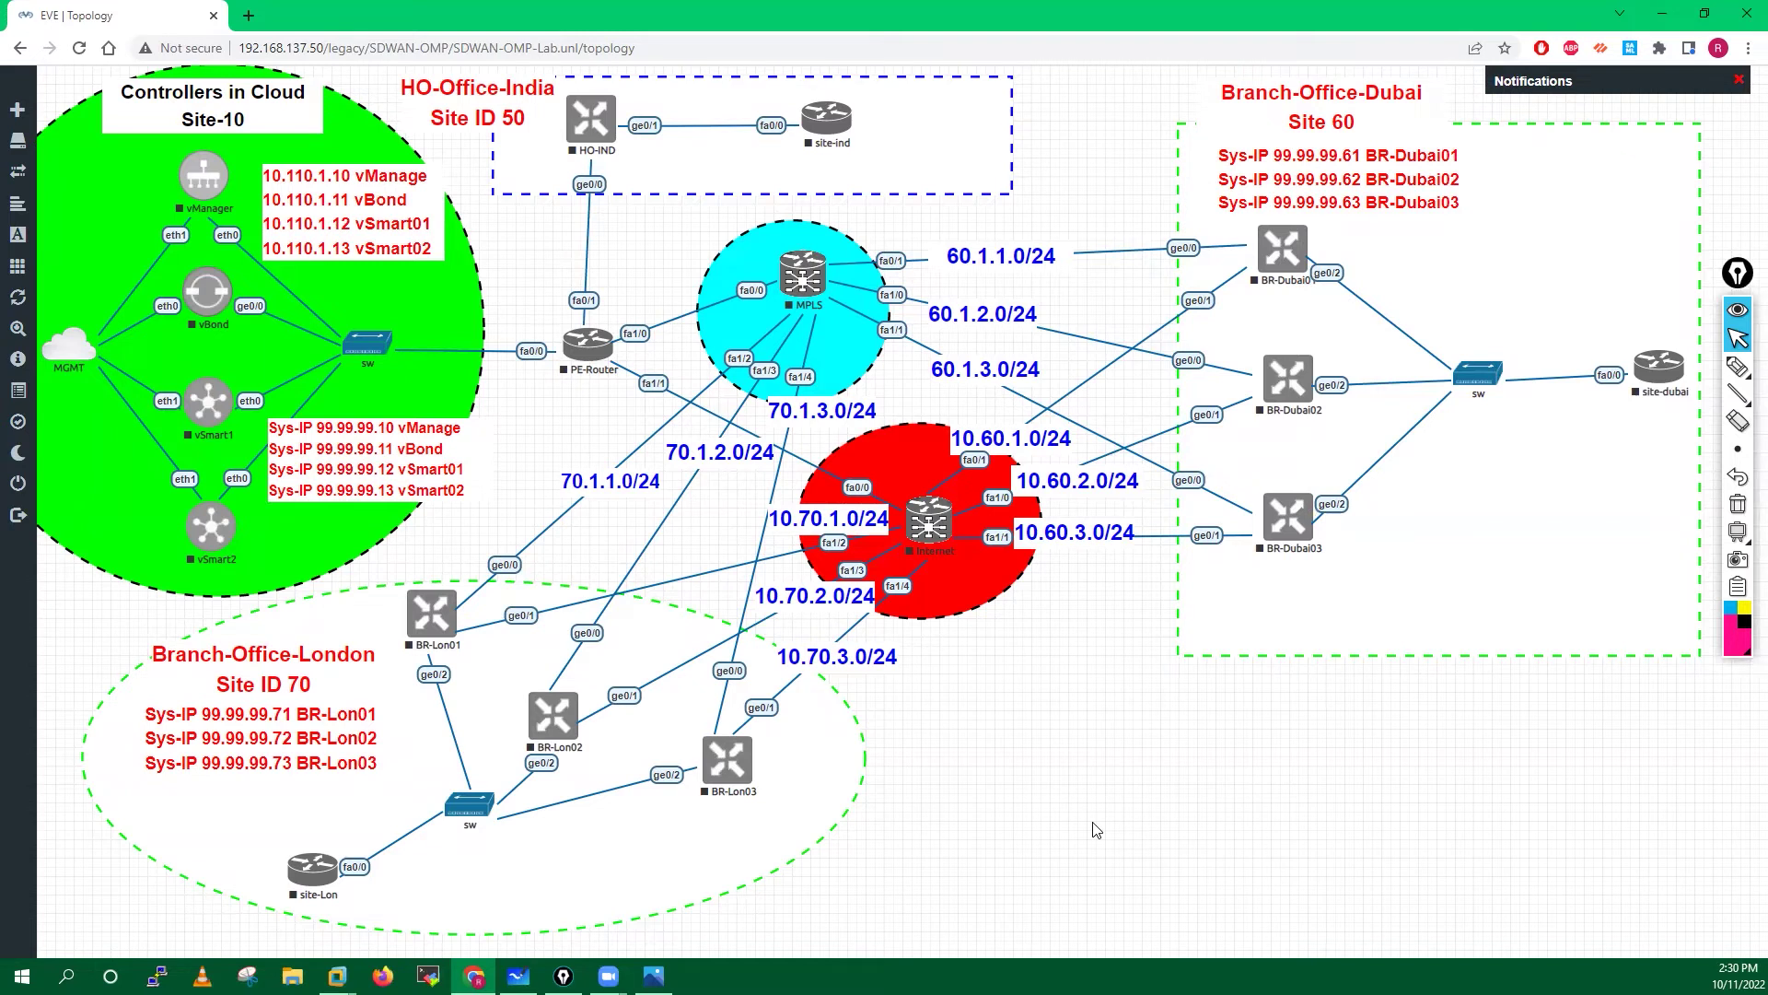
- Nudge the HO-IND router, then duplicate the 60.1.1.0/24 label and move the copy to the empty area below the Internet cloud
drag(584, 131, 582, 134)
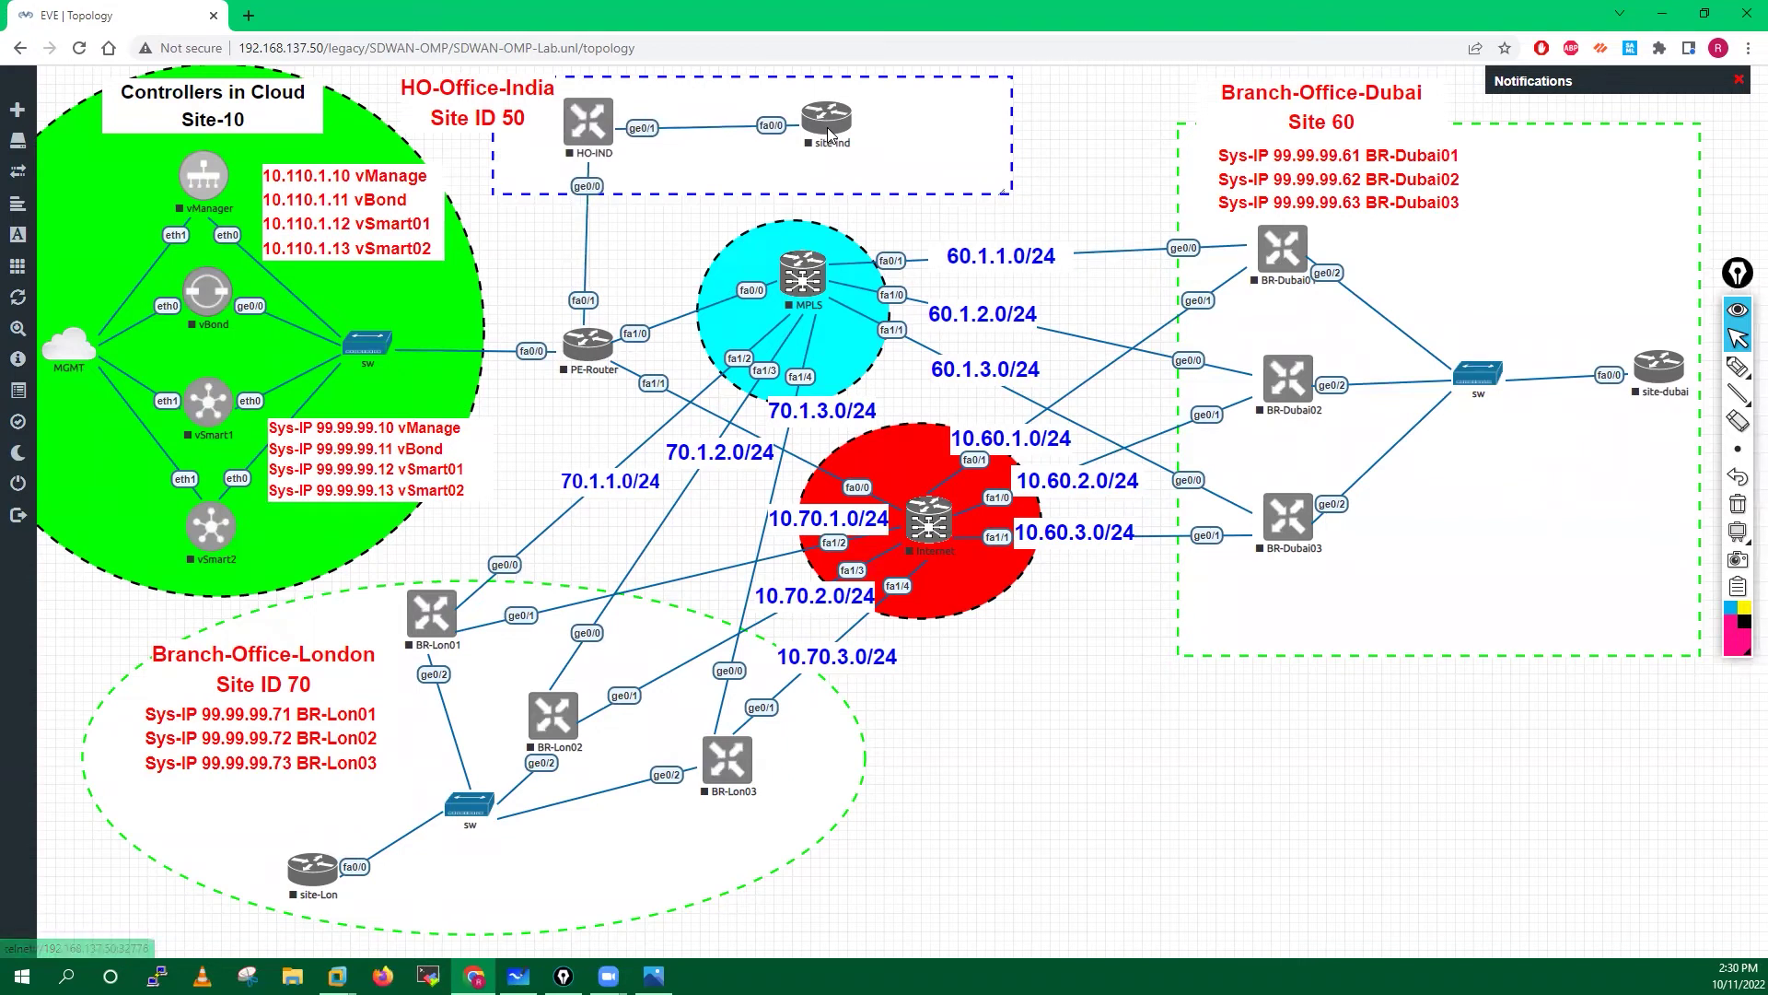
right_click(1003, 253)
click(1069, 297)
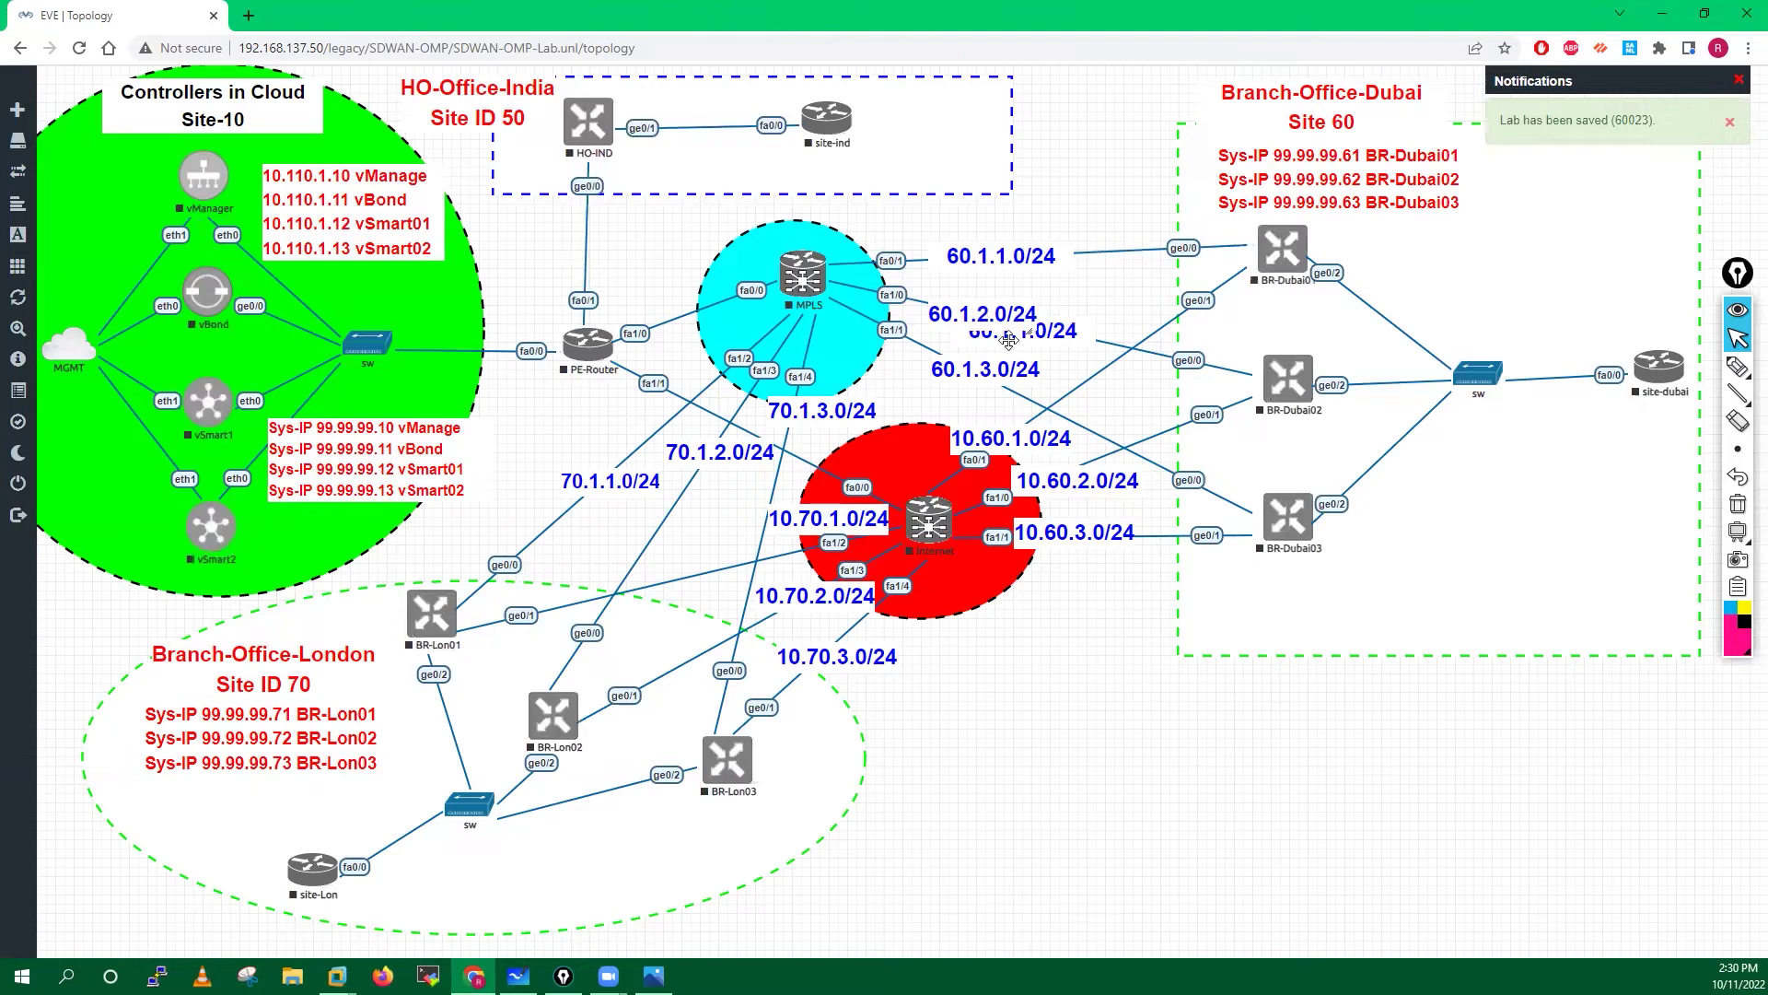
drag(1062, 330, 1117, 819)
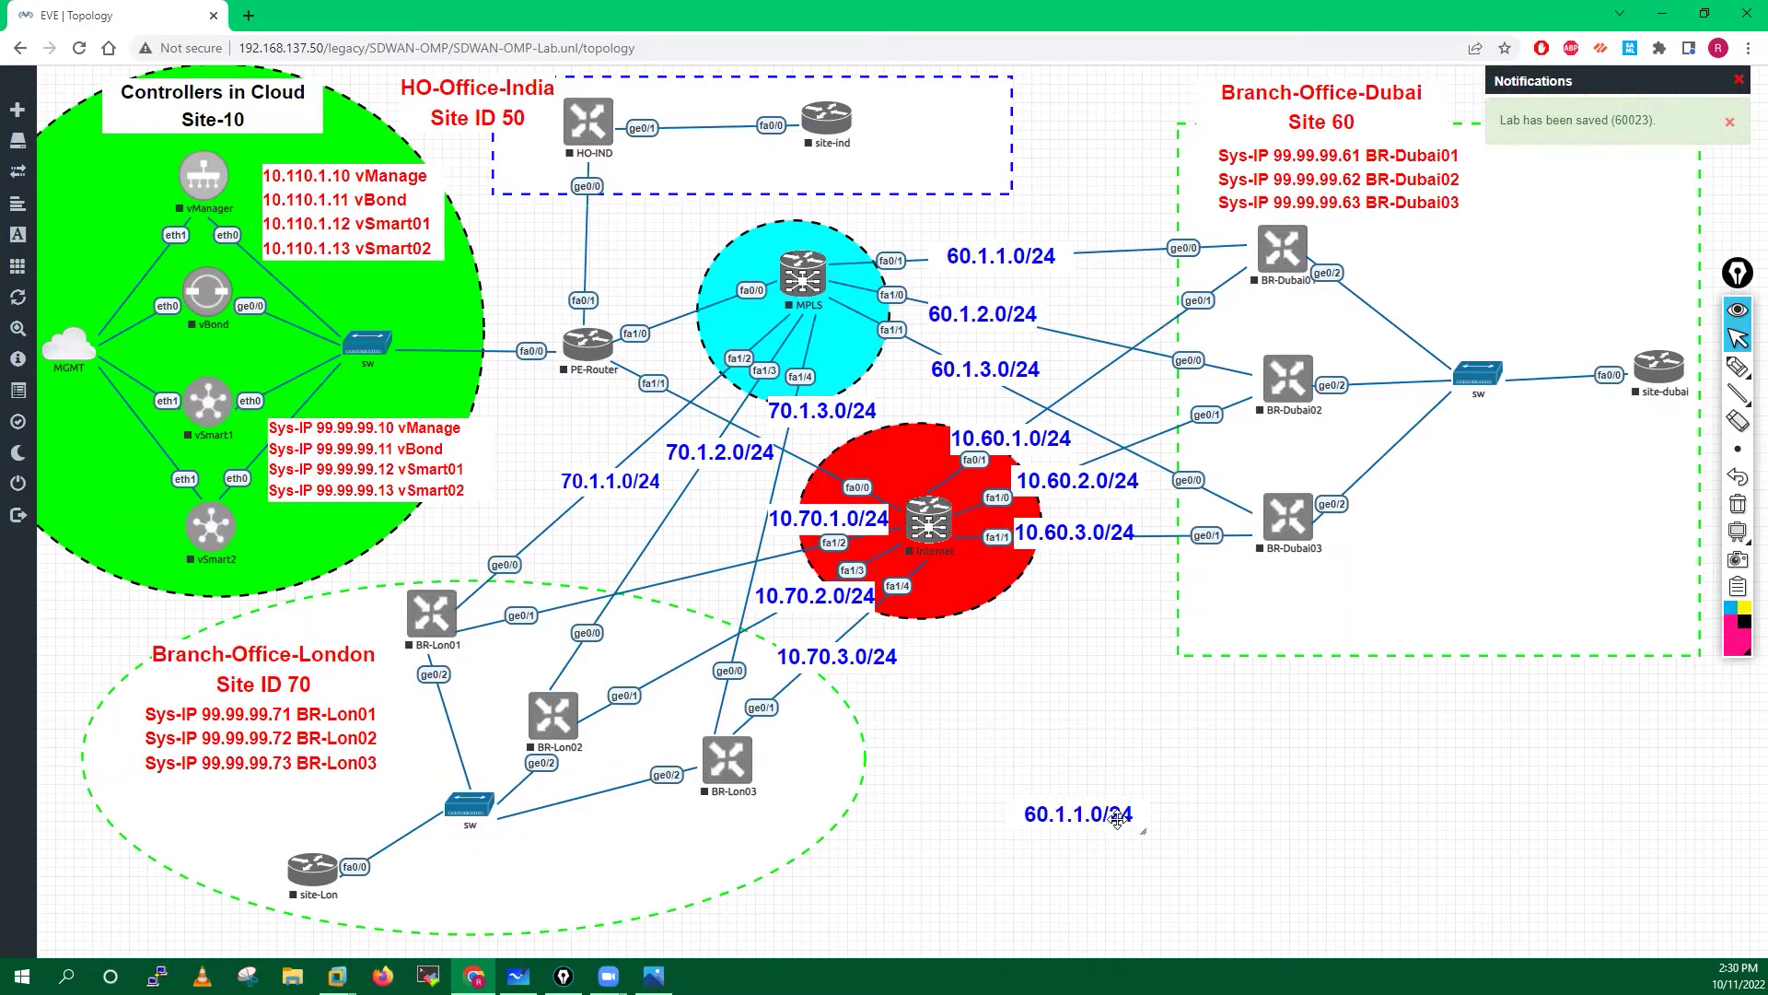
- Change the copied label's text to 50.1.1.0/24 and place it on the link between HO-IND and PE-Router
double_click(1068, 813)
right_click(1026, 819)
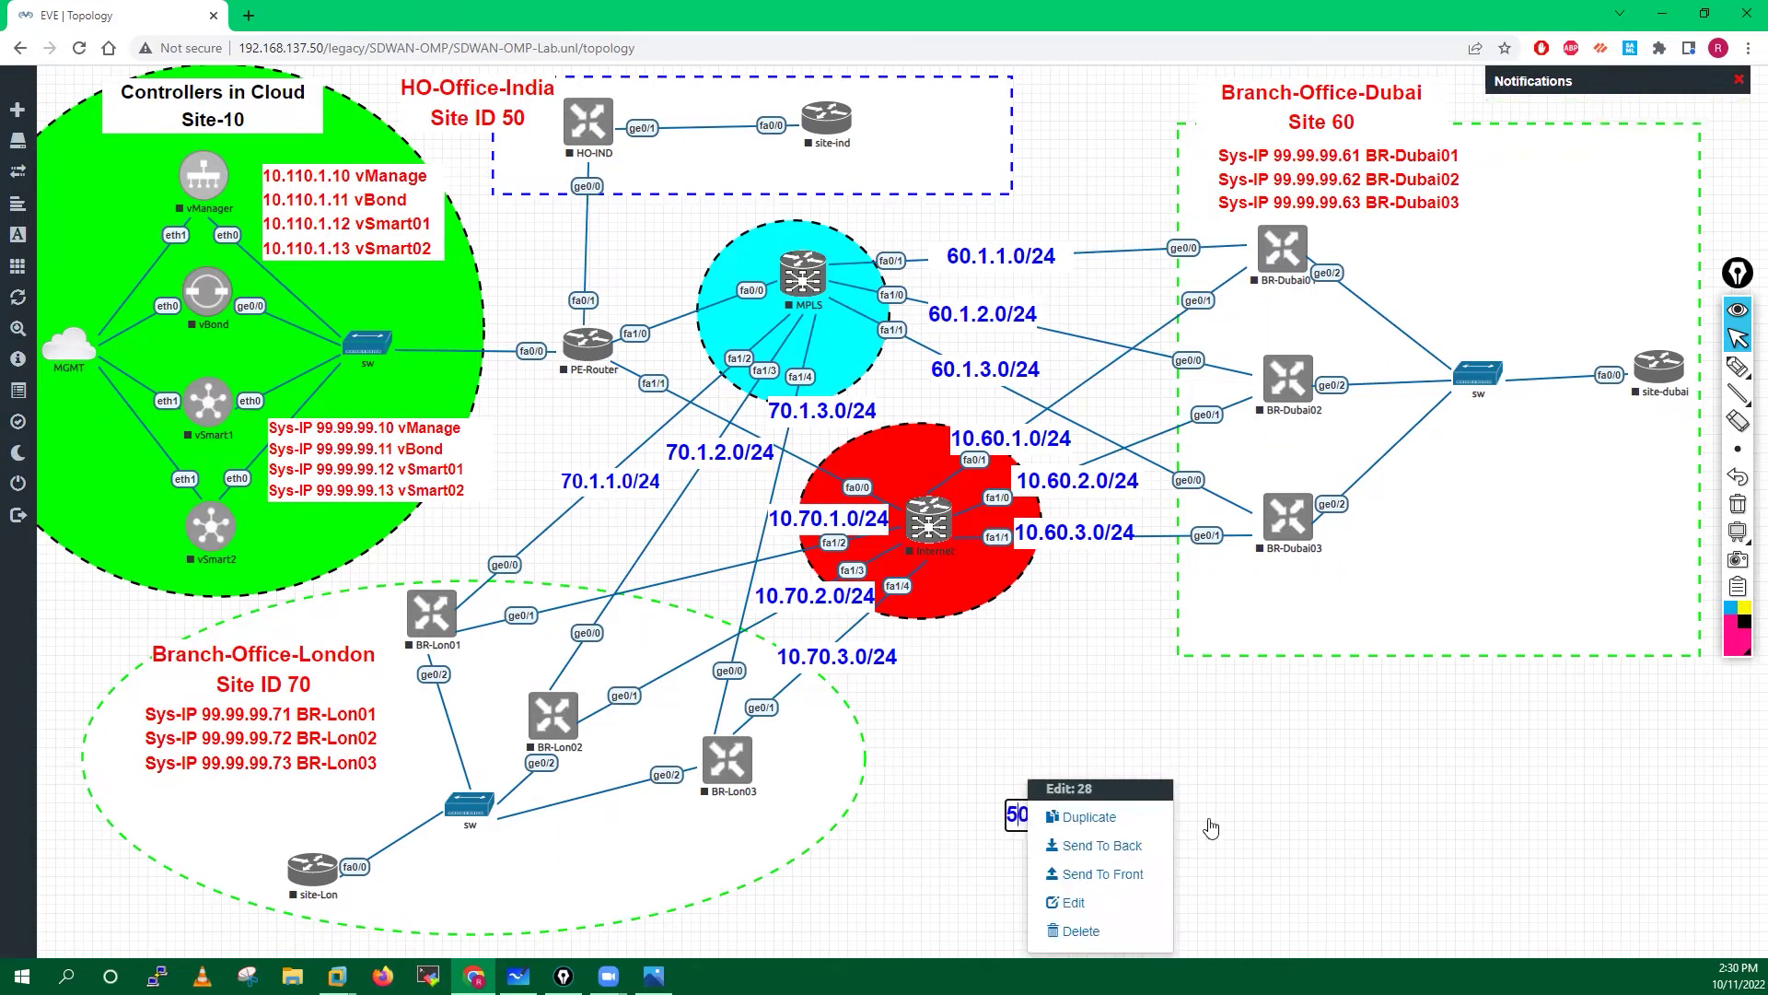
click(1278, 827)
drag(1050, 815, 958, 762)
drag(685, 423, 581, 235)
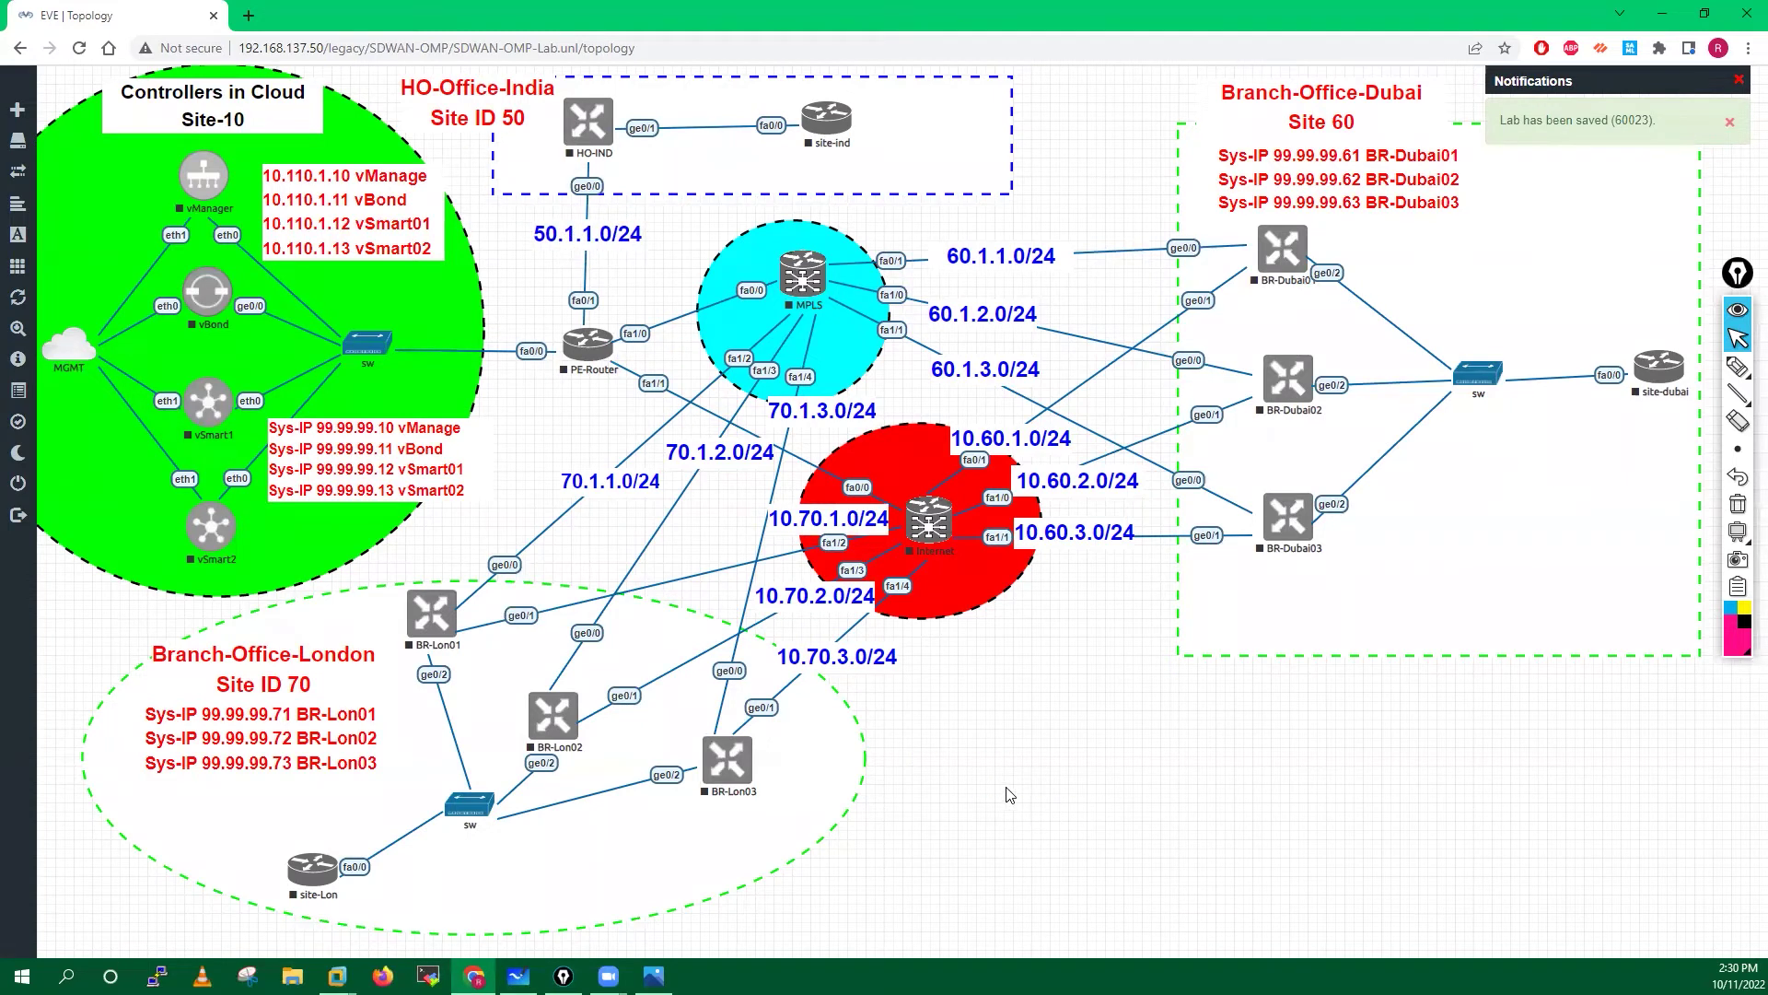
- Duplicate the 50.1.1.0/24 label and move the copy to the empty area below the Dubai branch
right_click(1005, 746)
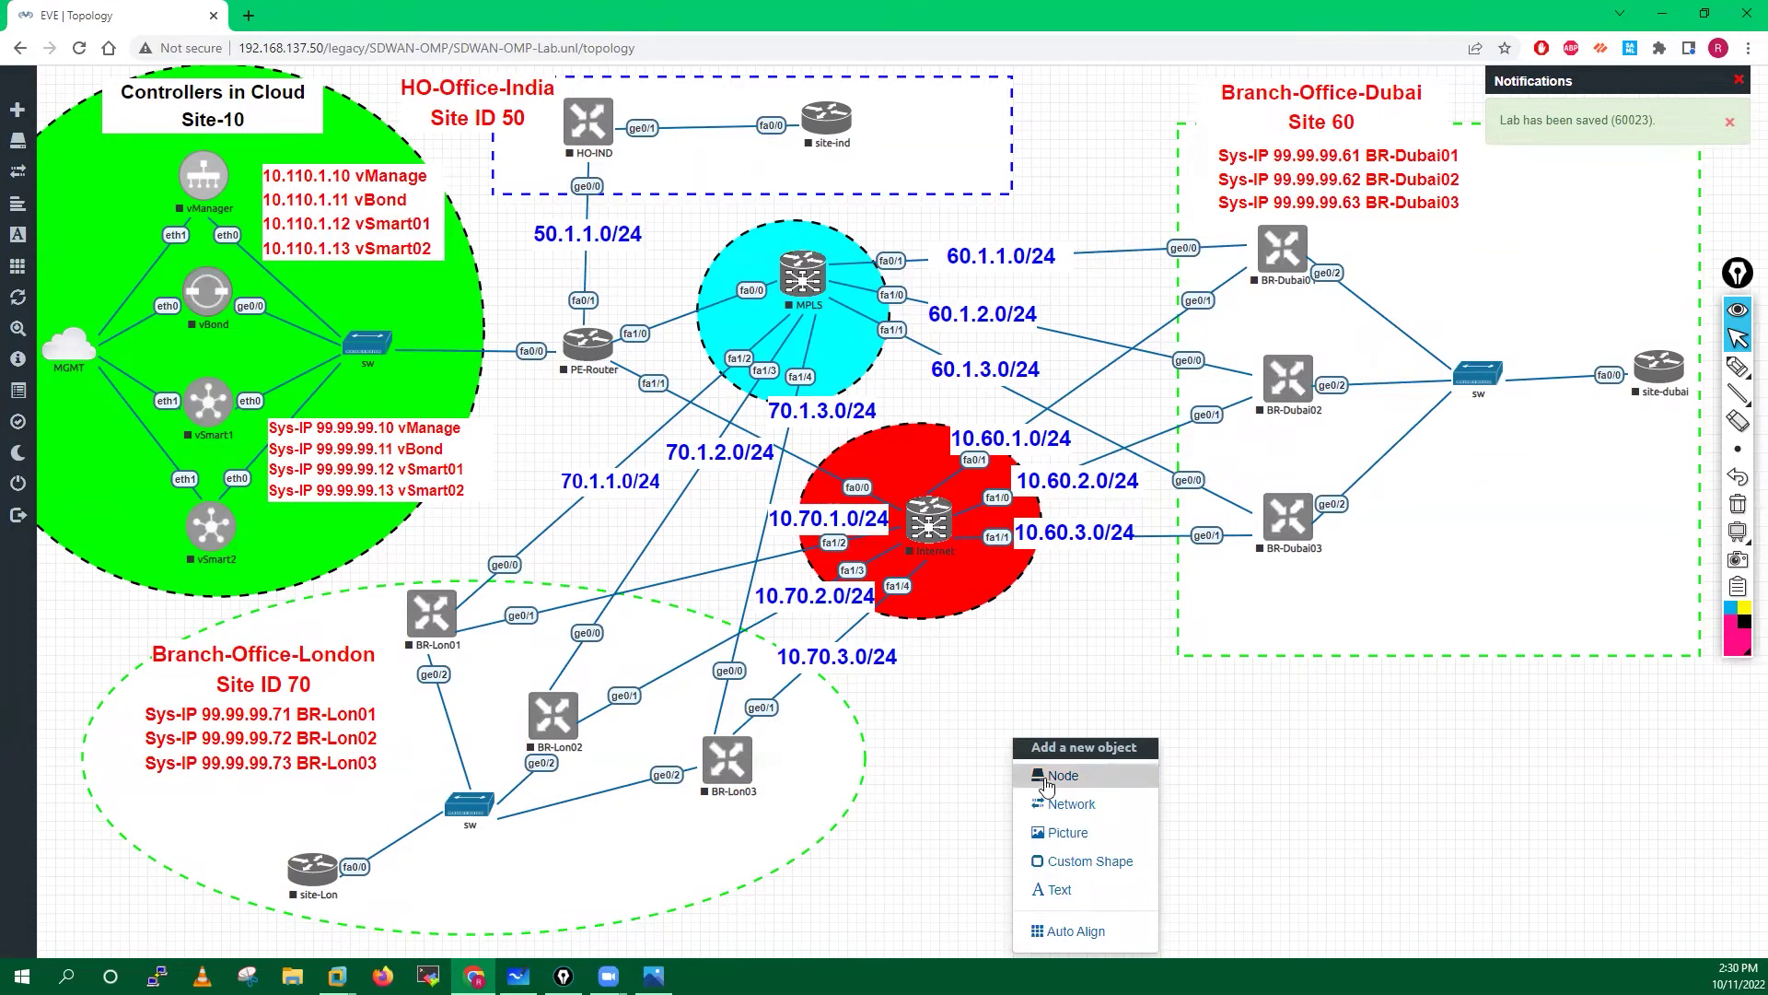
click(657, 291)
right_click(604, 238)
click(658, 284)
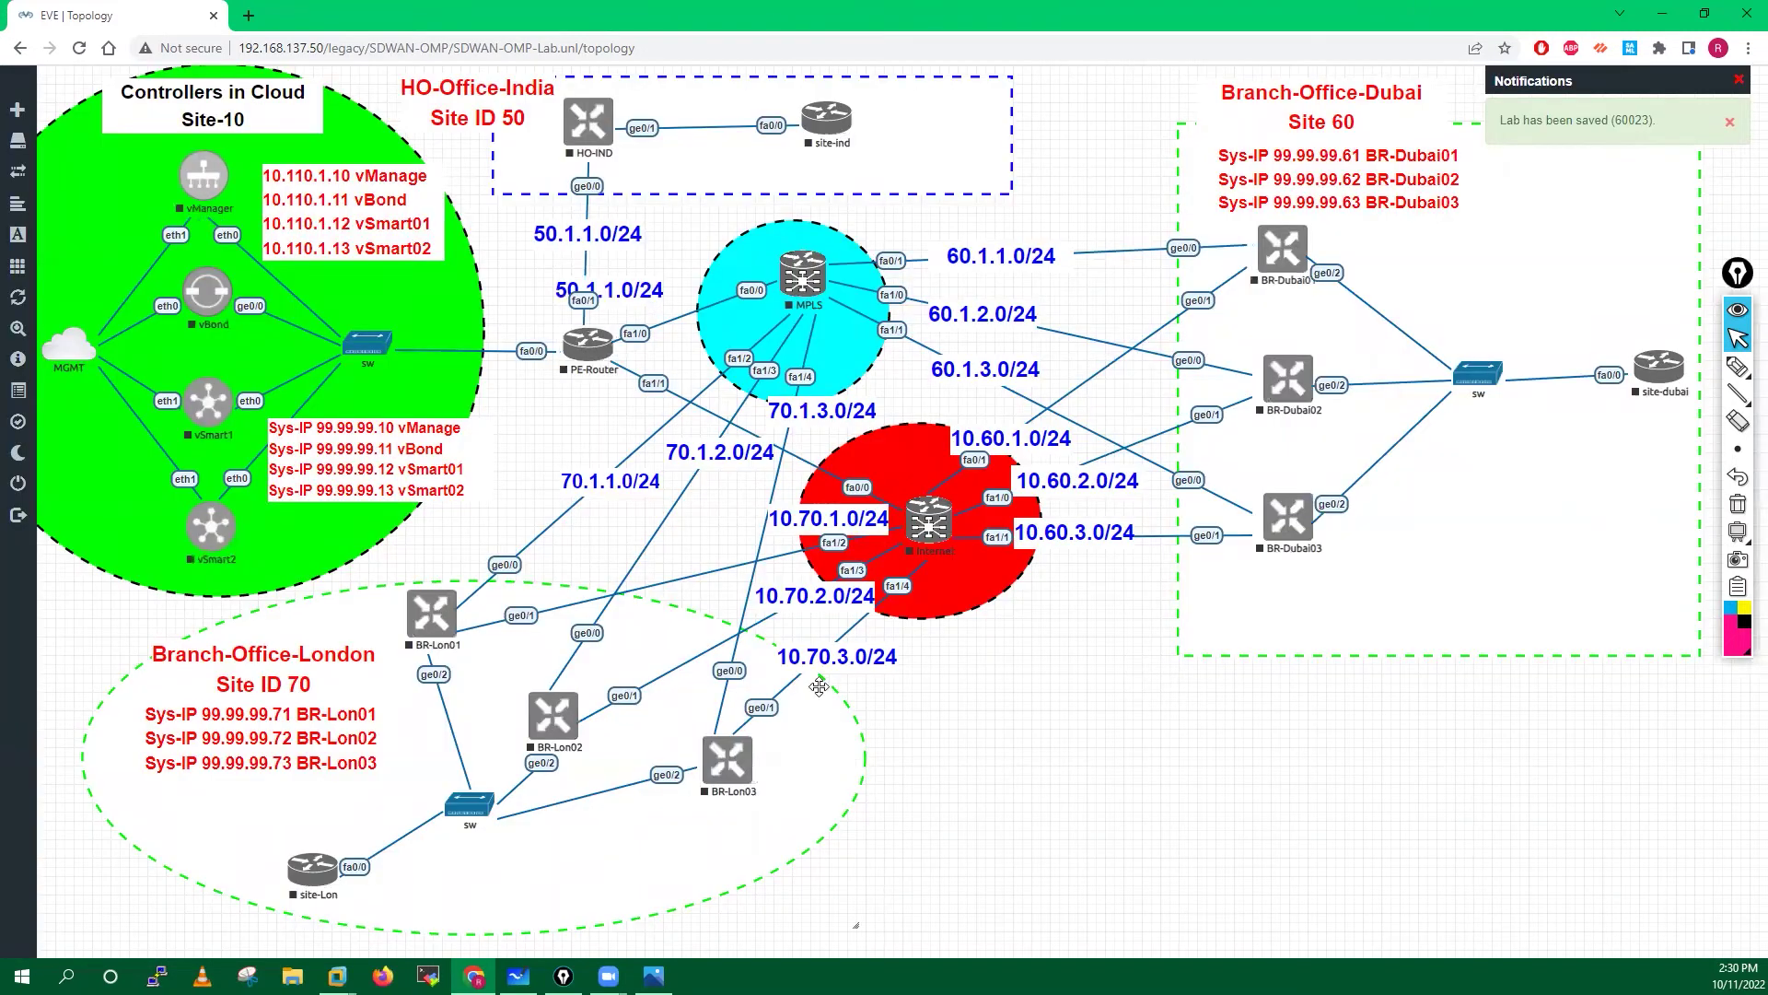
drag(648, 283, 1222, 800)
- Change the copied label's text to 100.110.1.0/24 and place it above the link between the controllers' switch and PE-Router
double_click(1221, 805)
right_click(1186, 807)
key(BackSpace)
text(100)
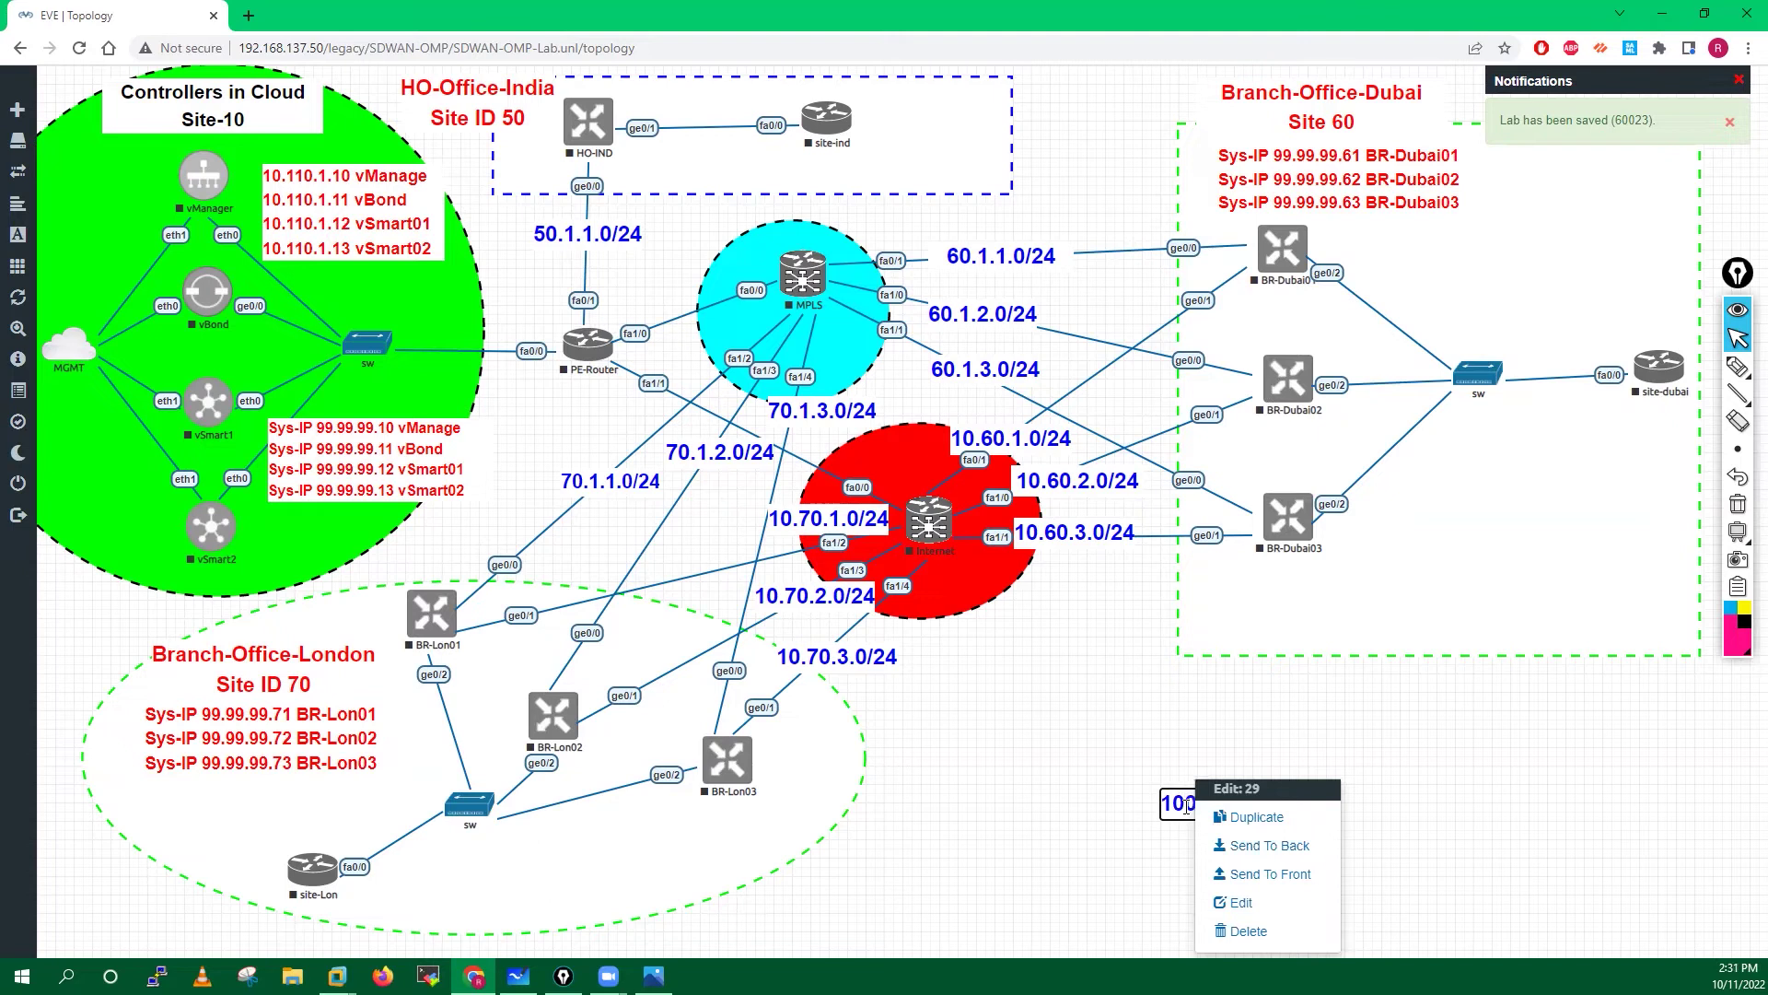
click(1179, 798)
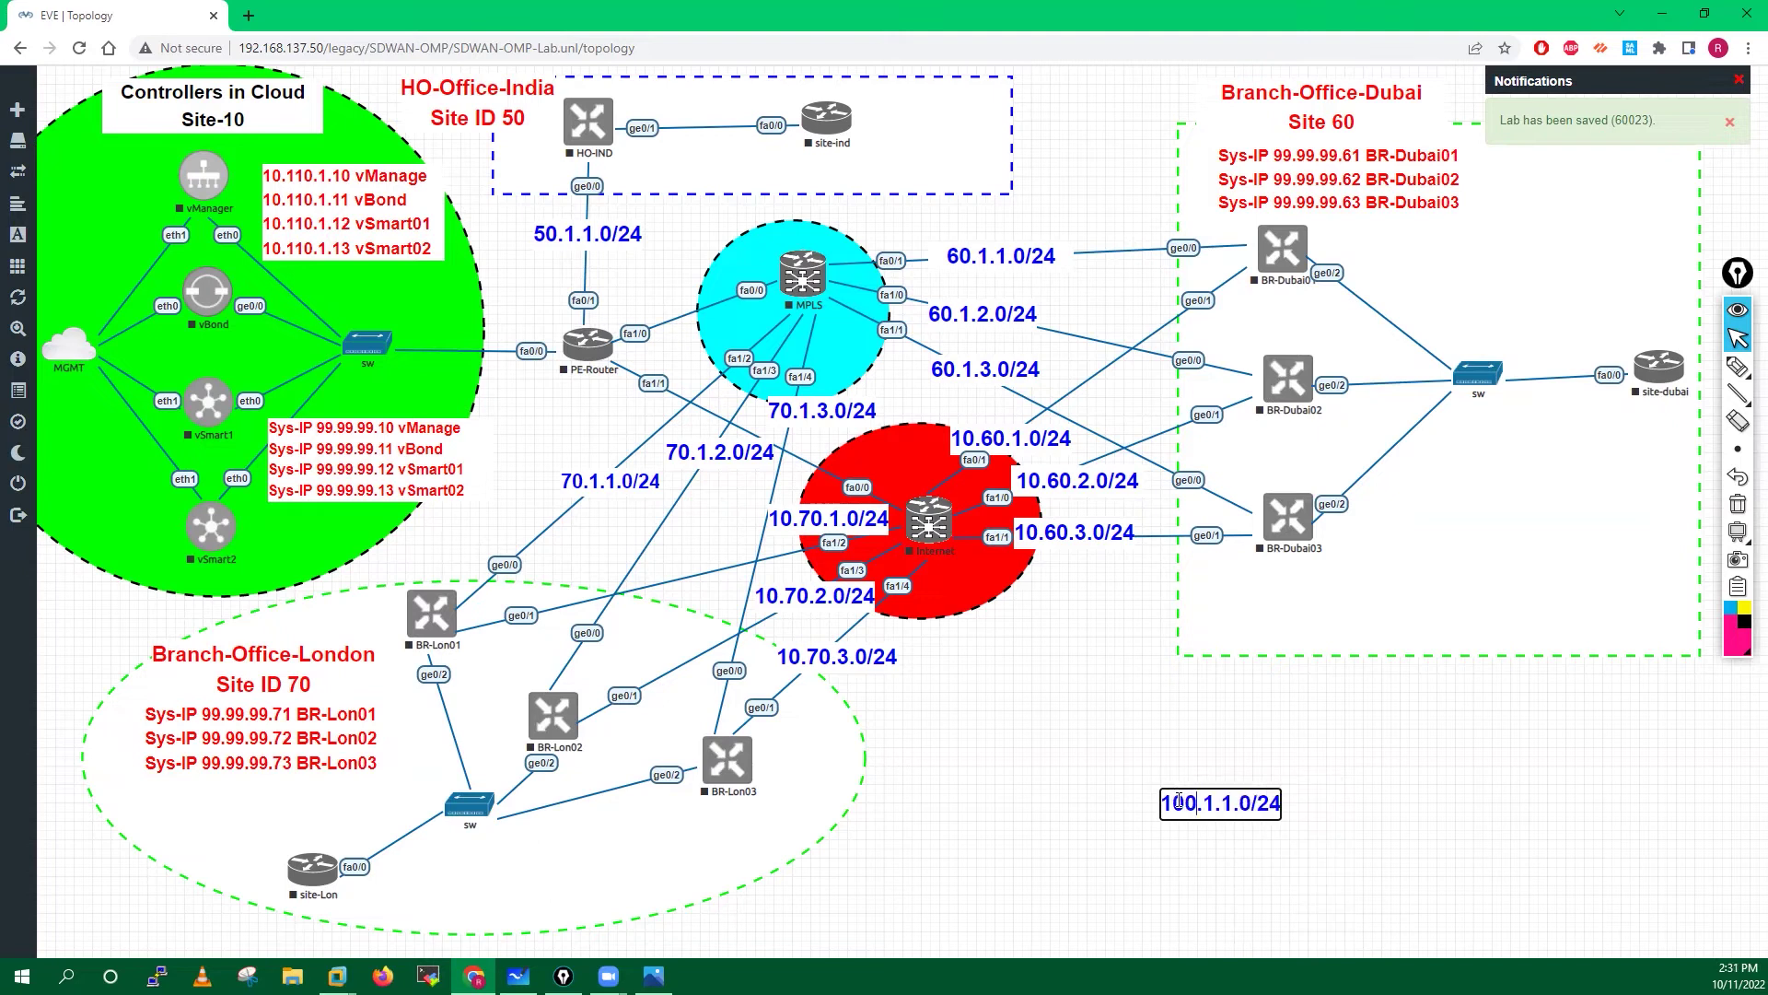
text(10)
click(1101, 876)
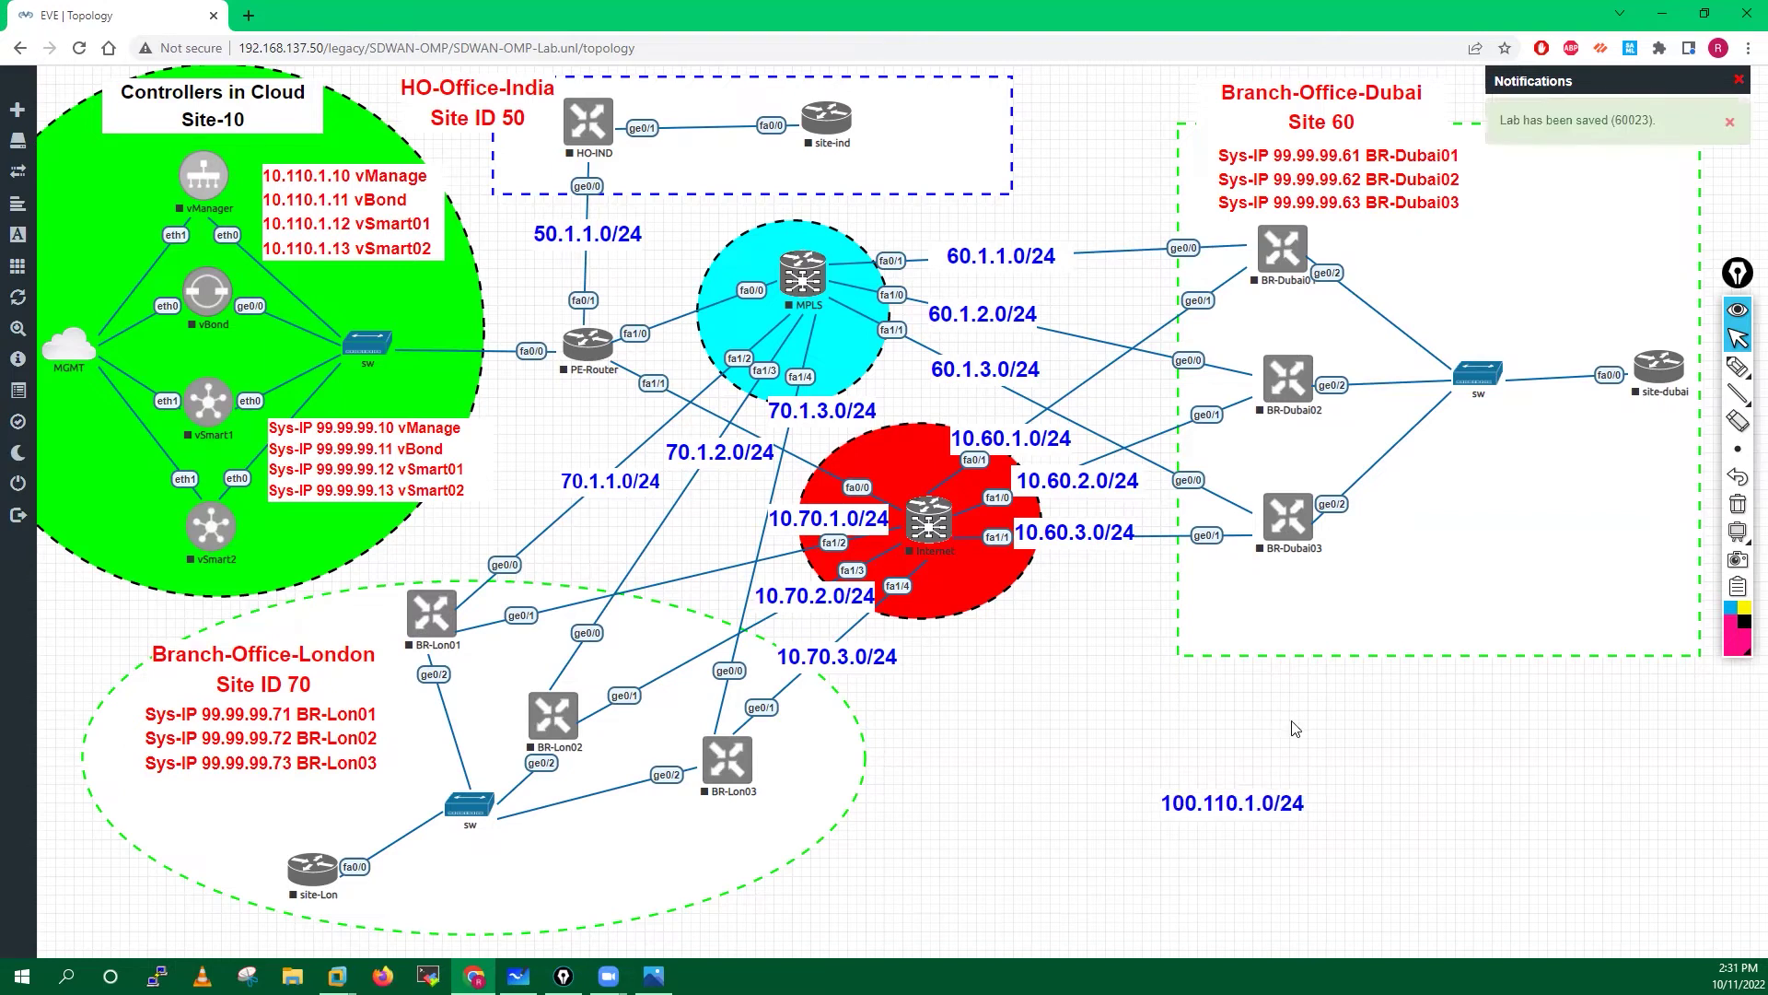
drag(1239, 794, 454, 326)
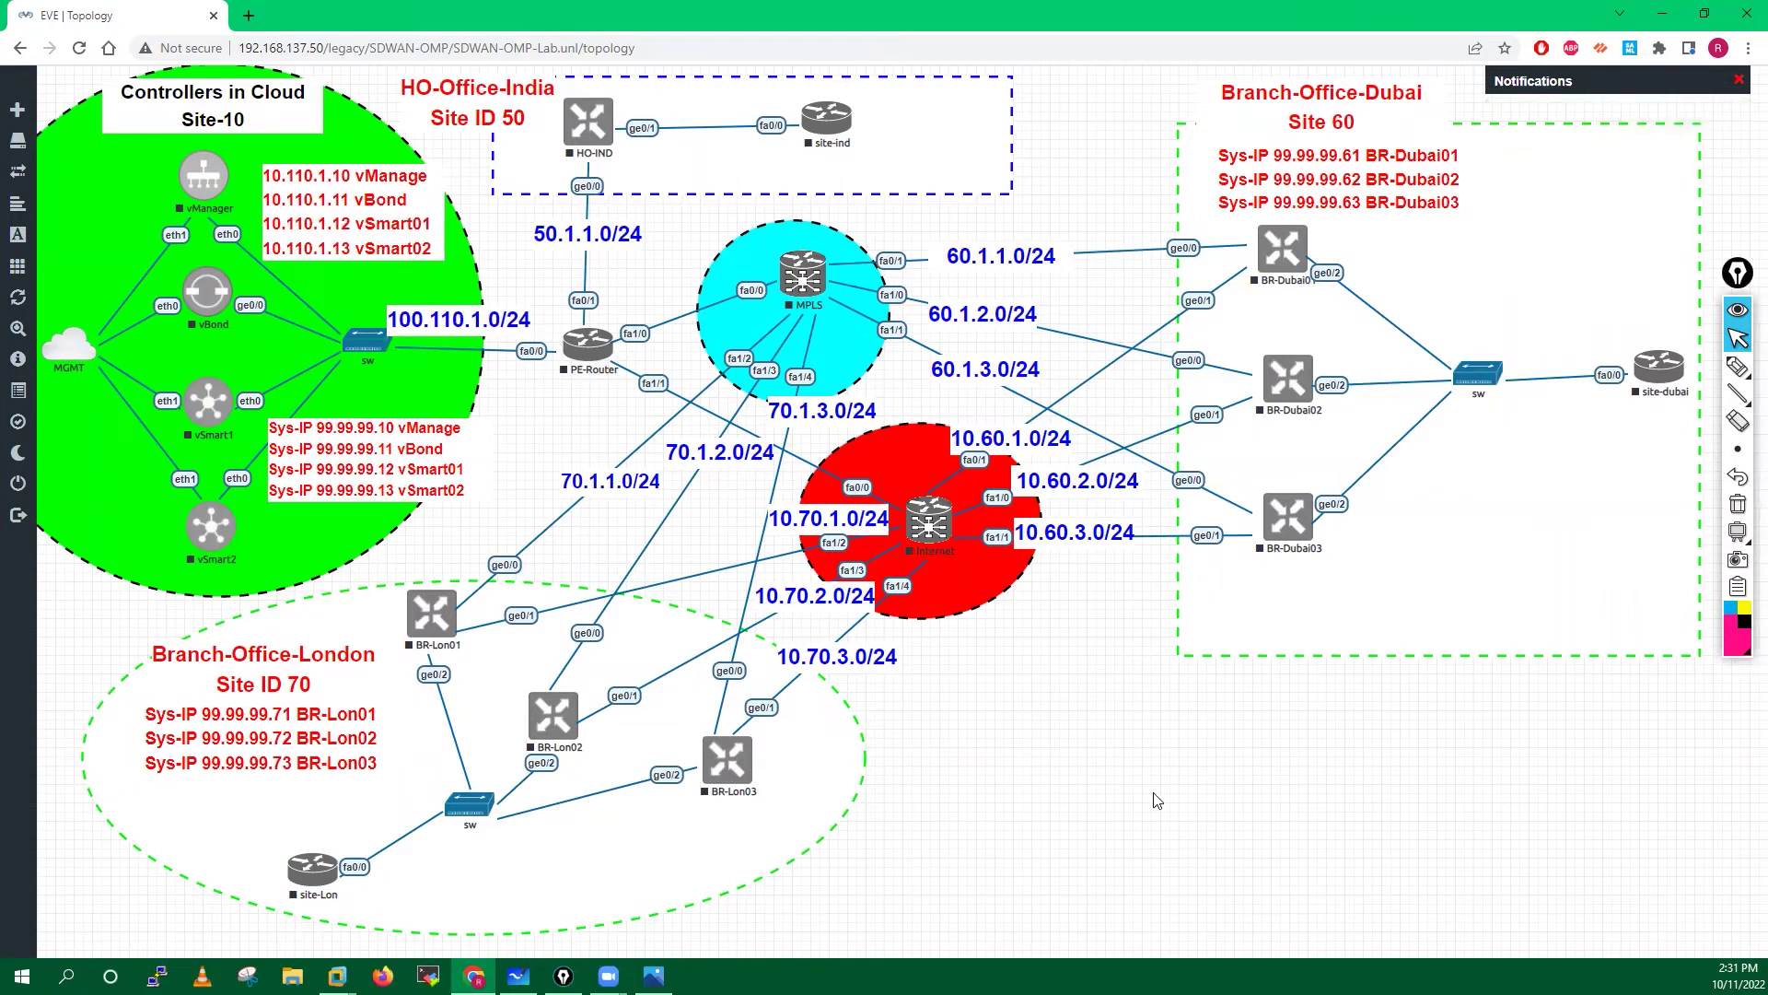
- Nudge the site-dubai router and enter a new text label listing 192.168.60.0/24, 192.168.61.0/24 and 192.168.62.0/24 on separate lines
drag(1669, 366, 1665, 373)
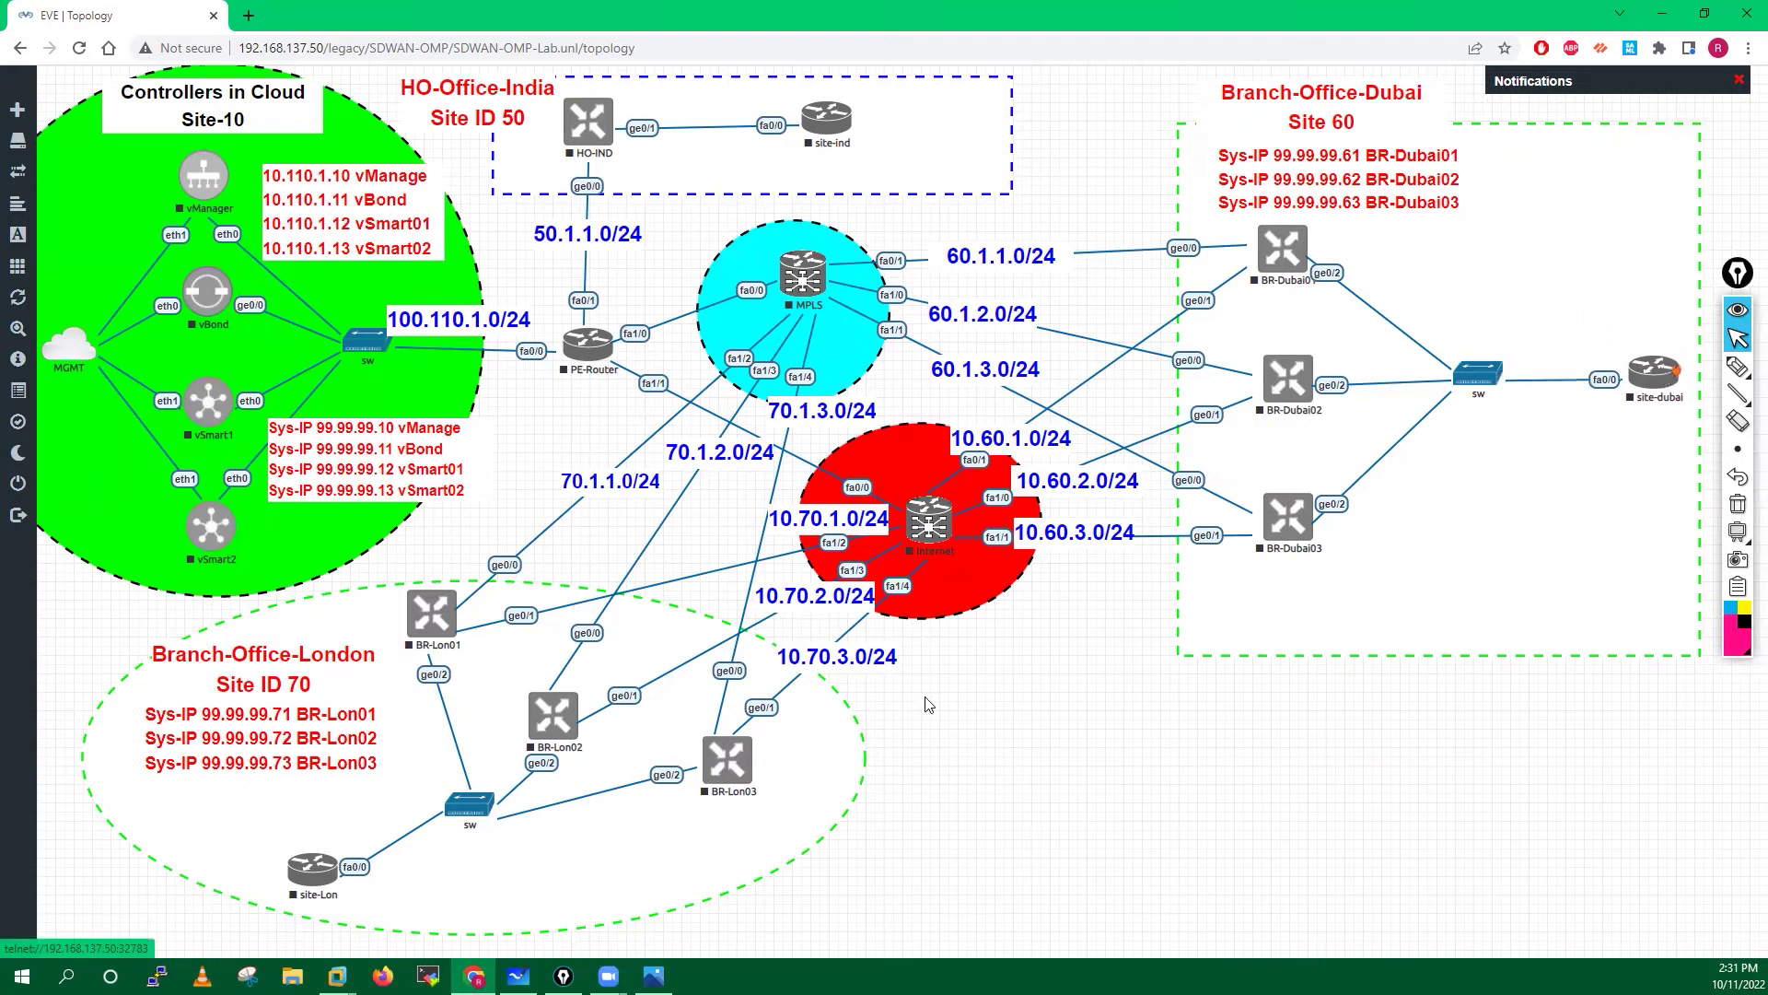
right_click(1045, 698)
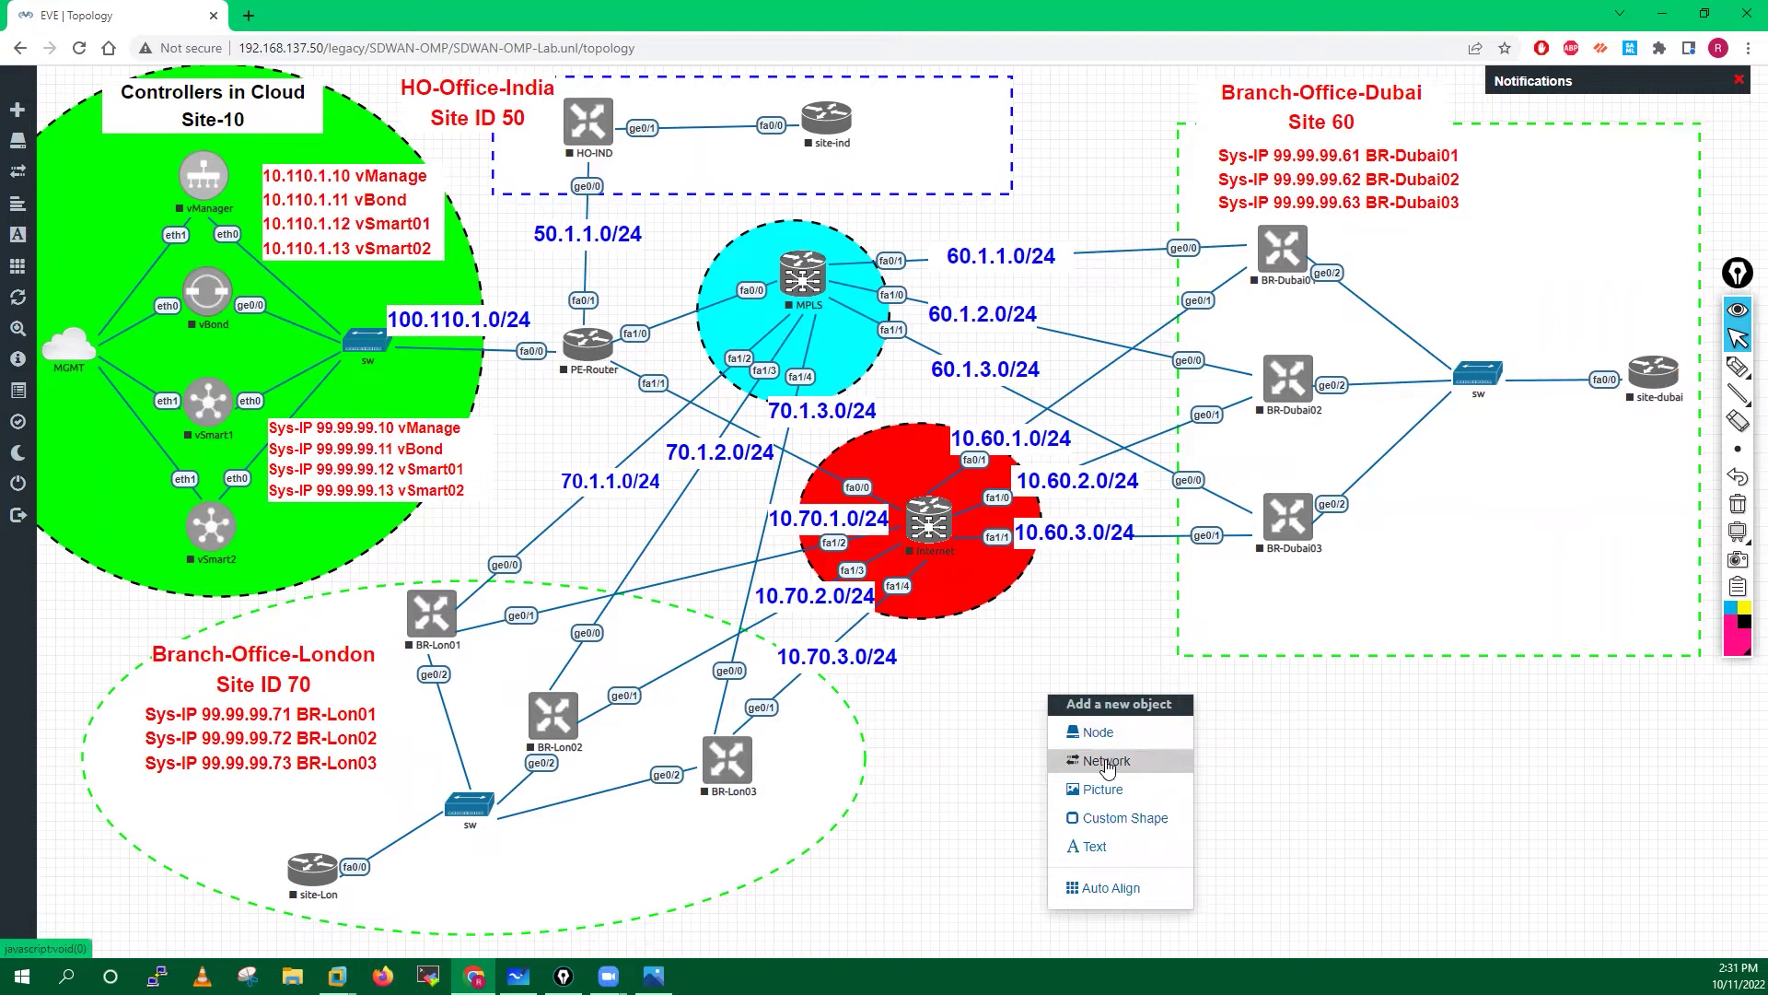
click(798, 184)
text(172)
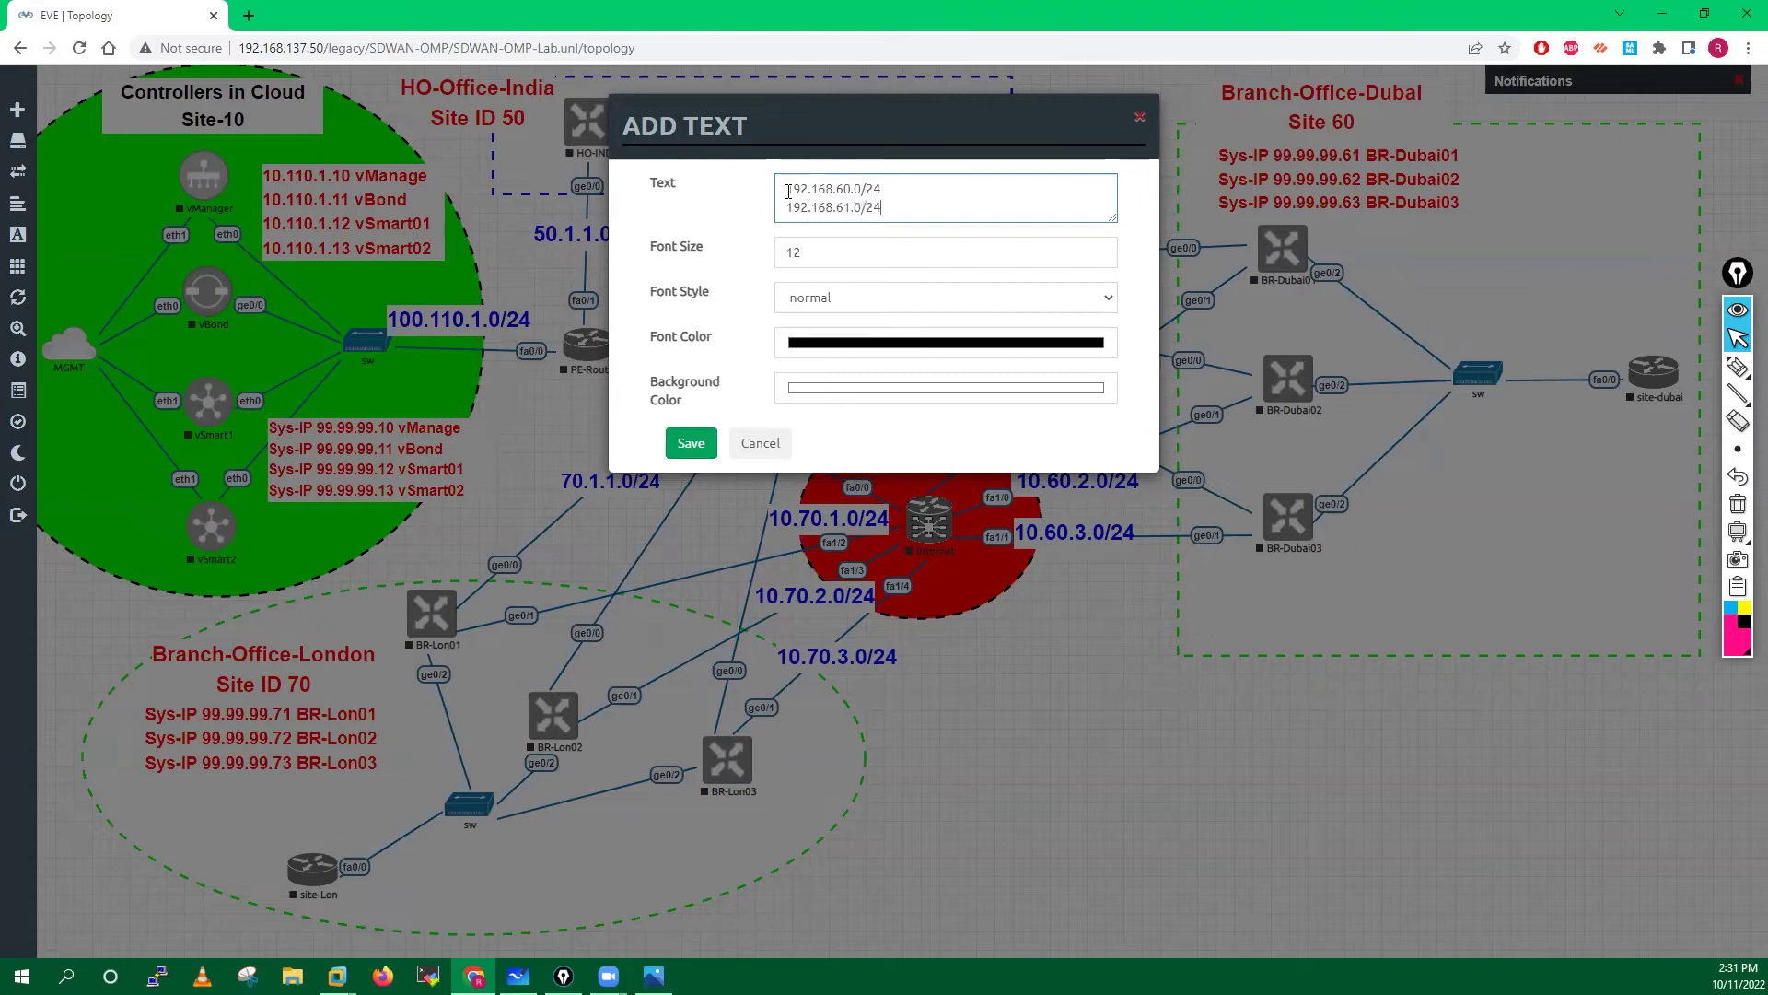
key(Return)
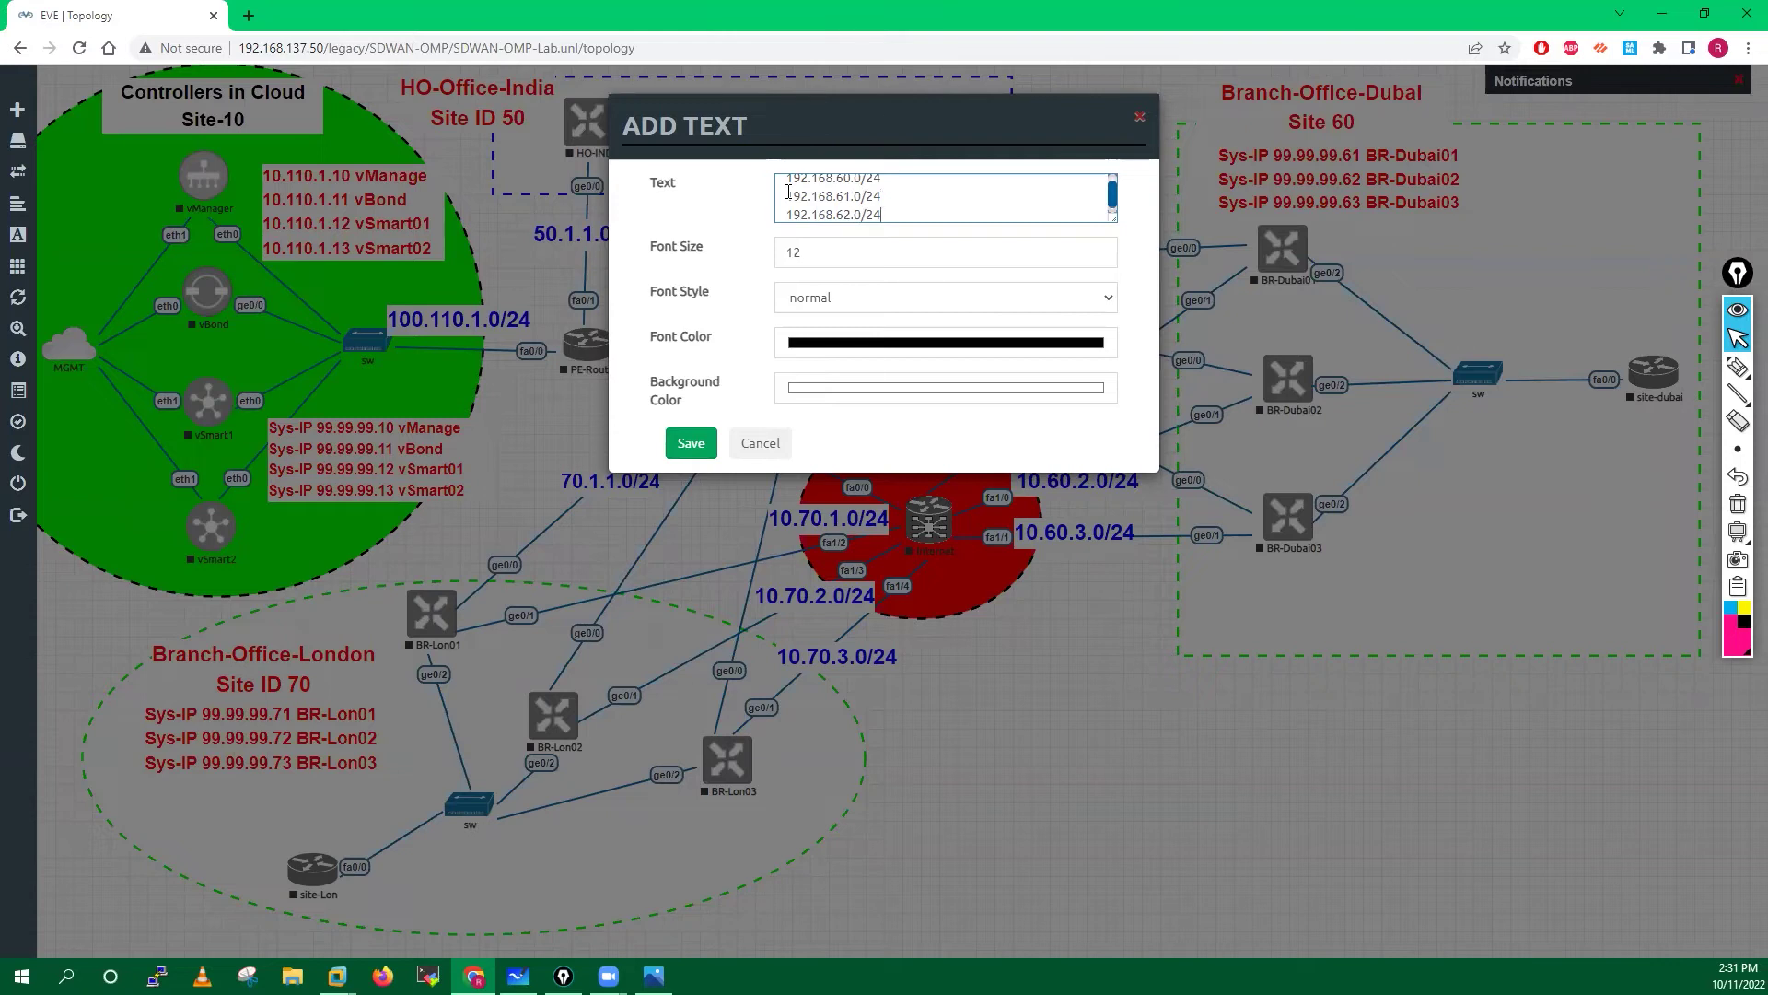
- Set the new 192.168.x.0/24 label to font size 18 and bold, and save it onto the topology
click(827, 242)
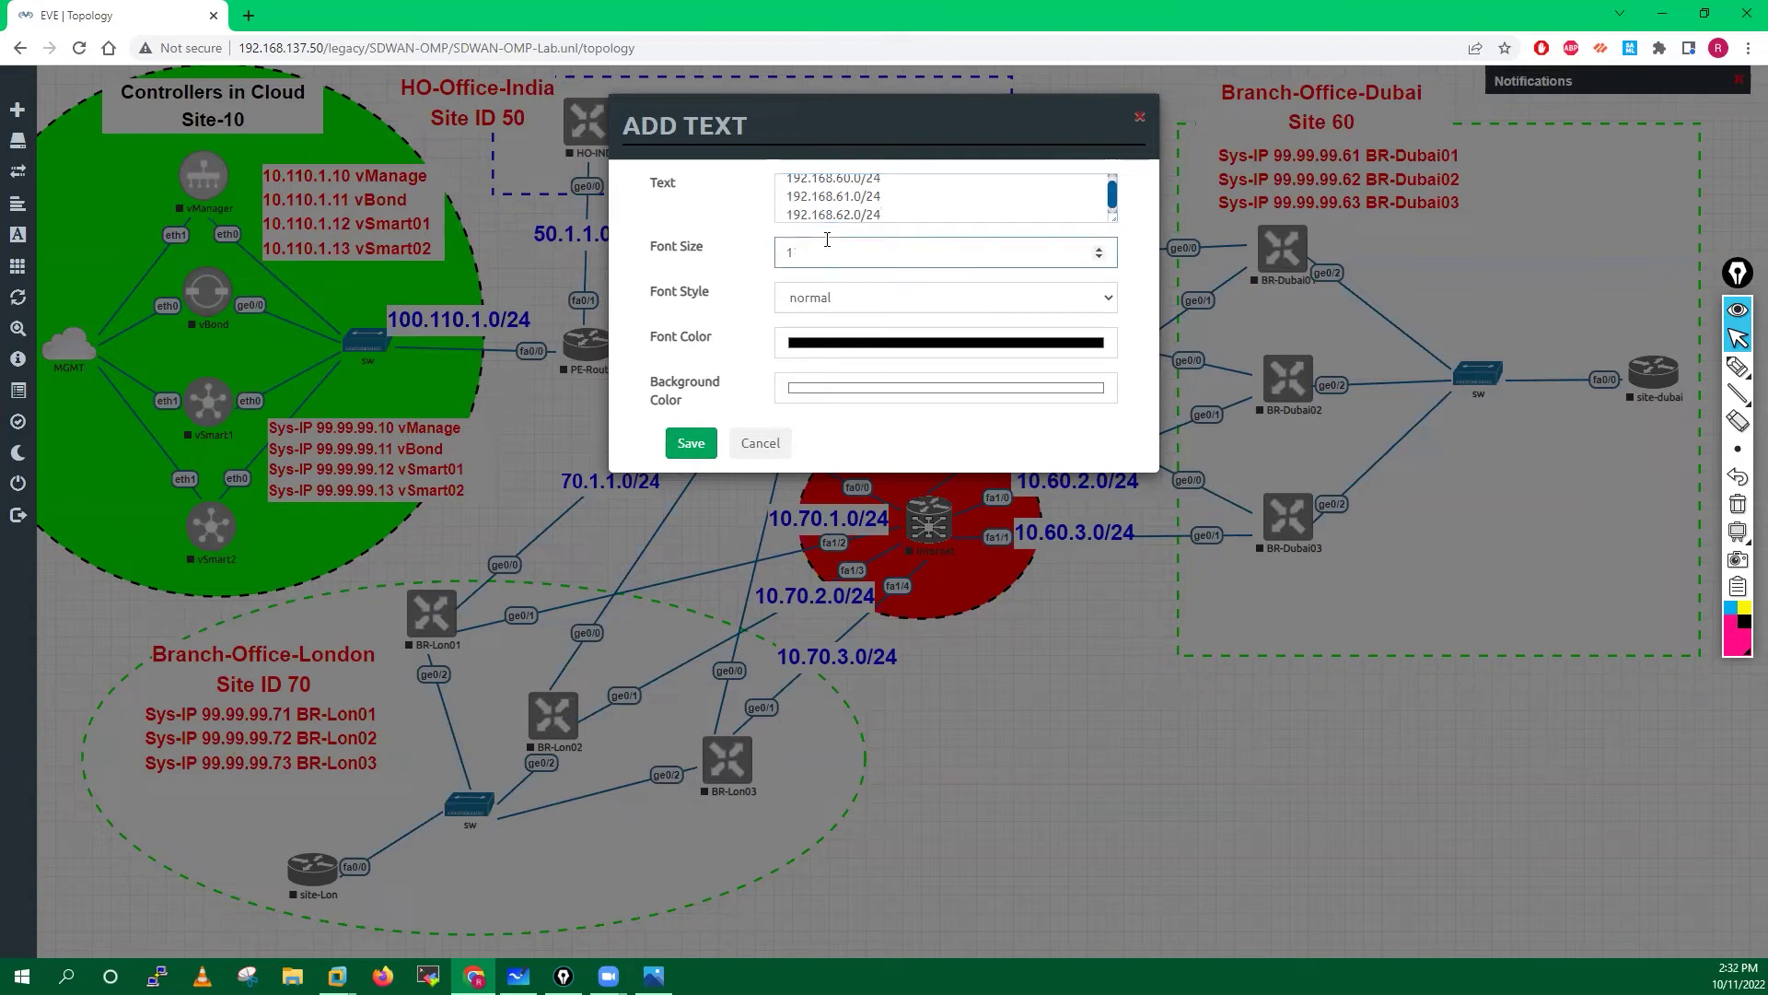
click(863, 296)
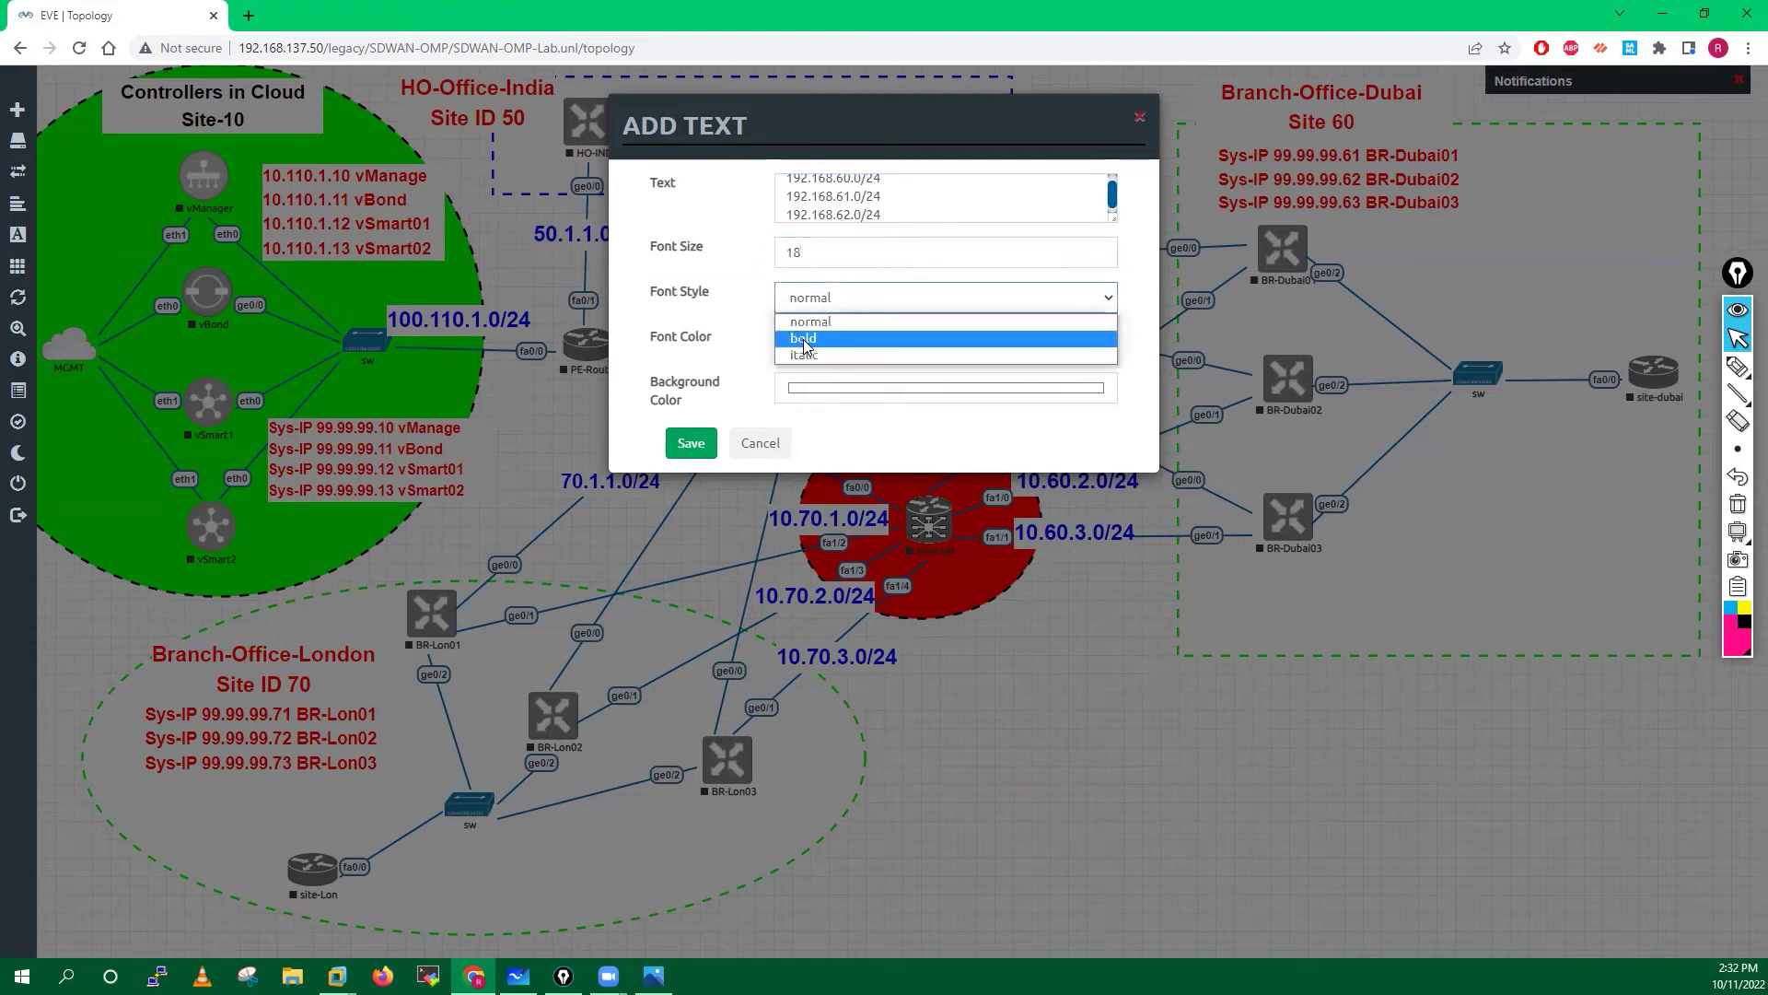
click(820, 339)
click(690, 445)
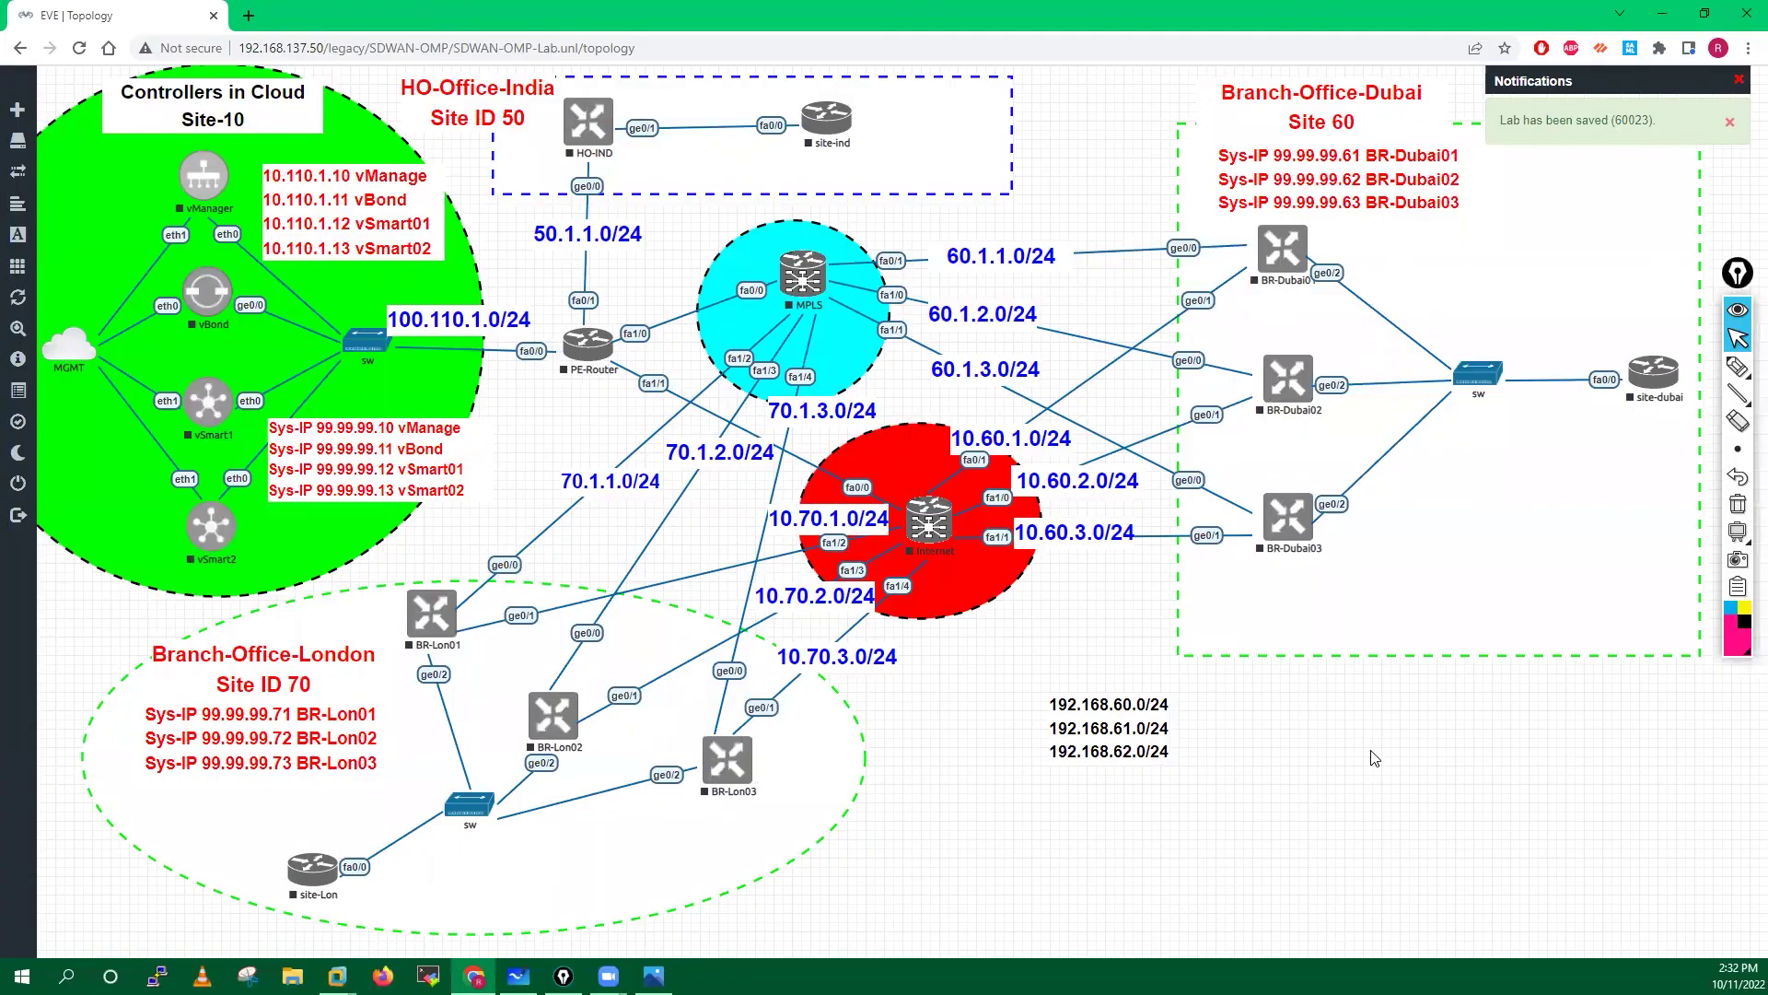
- Move the 192.168.60–62 subnet label above the Dubai switch, then duplicate it and place the copy in the empty area below the topology
drag(1114, 737, 1525, 325)
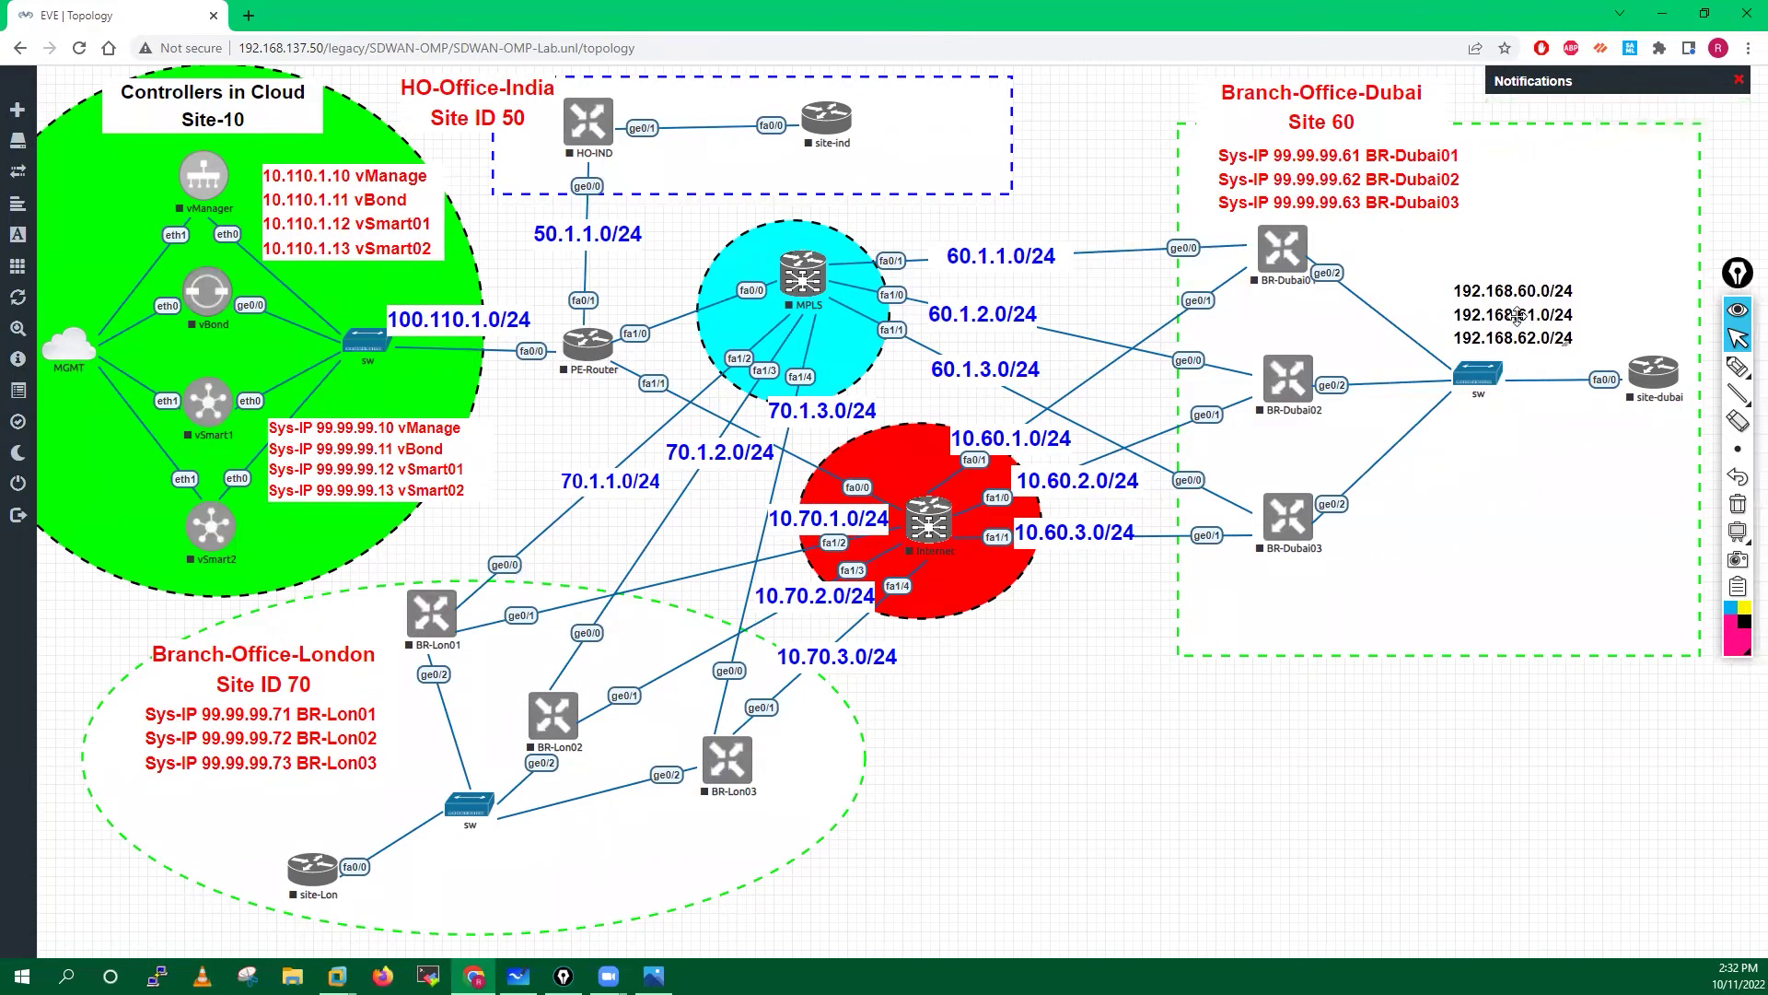
right_click(1518, 315)
click(1557, 359)
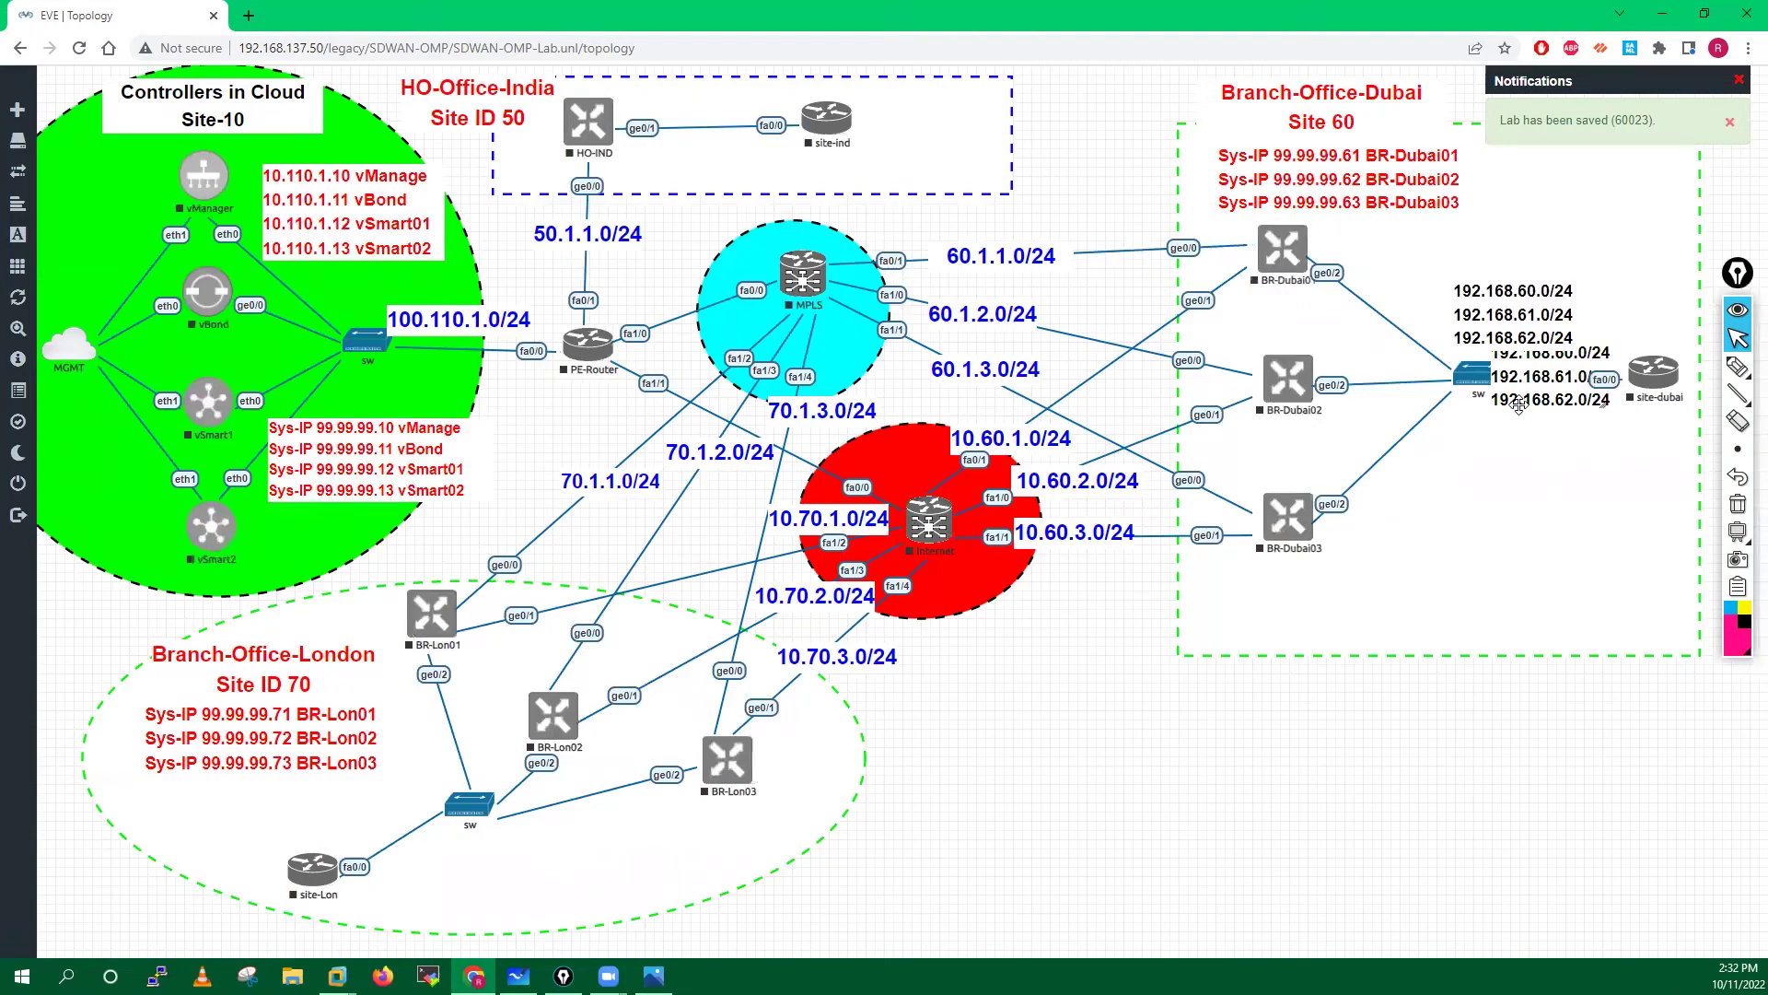
drag(1333, 821, 1117, 852)
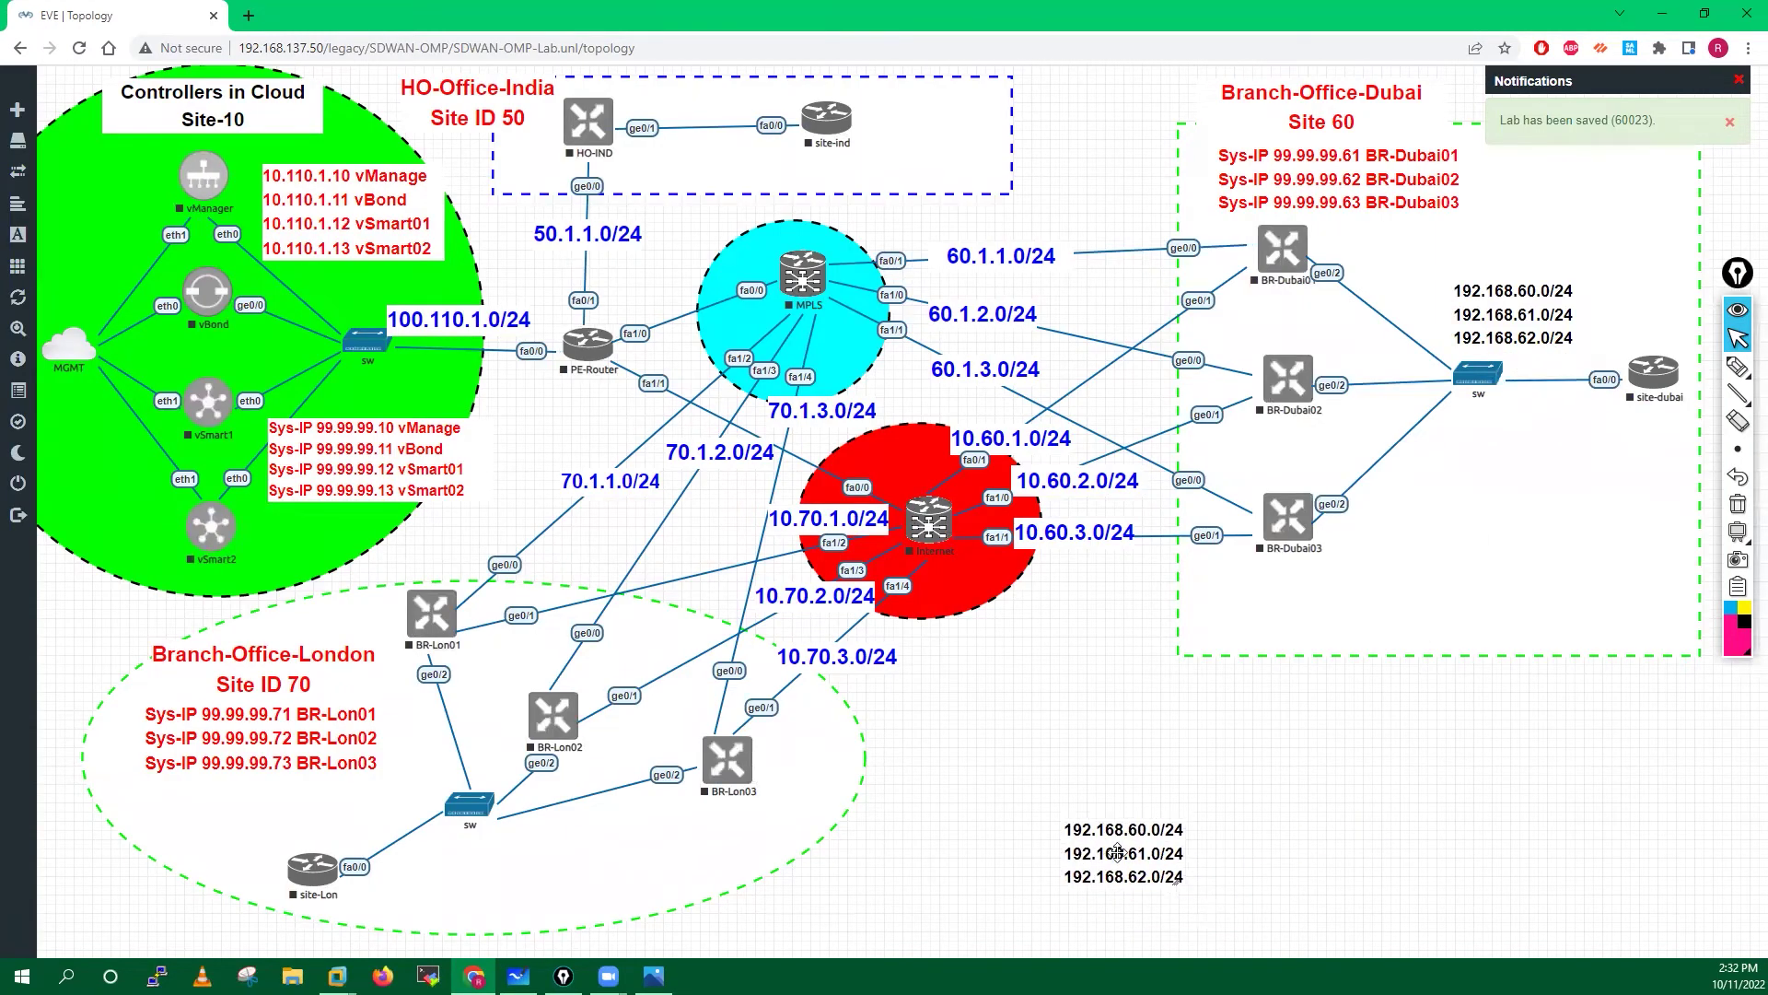
- Change the copied label to 192.168.70.0/24, 192.168.71.0/24 and 192.168.72.0/24, and place it next to site-Lon in the London branch
double_click(1119, 854)
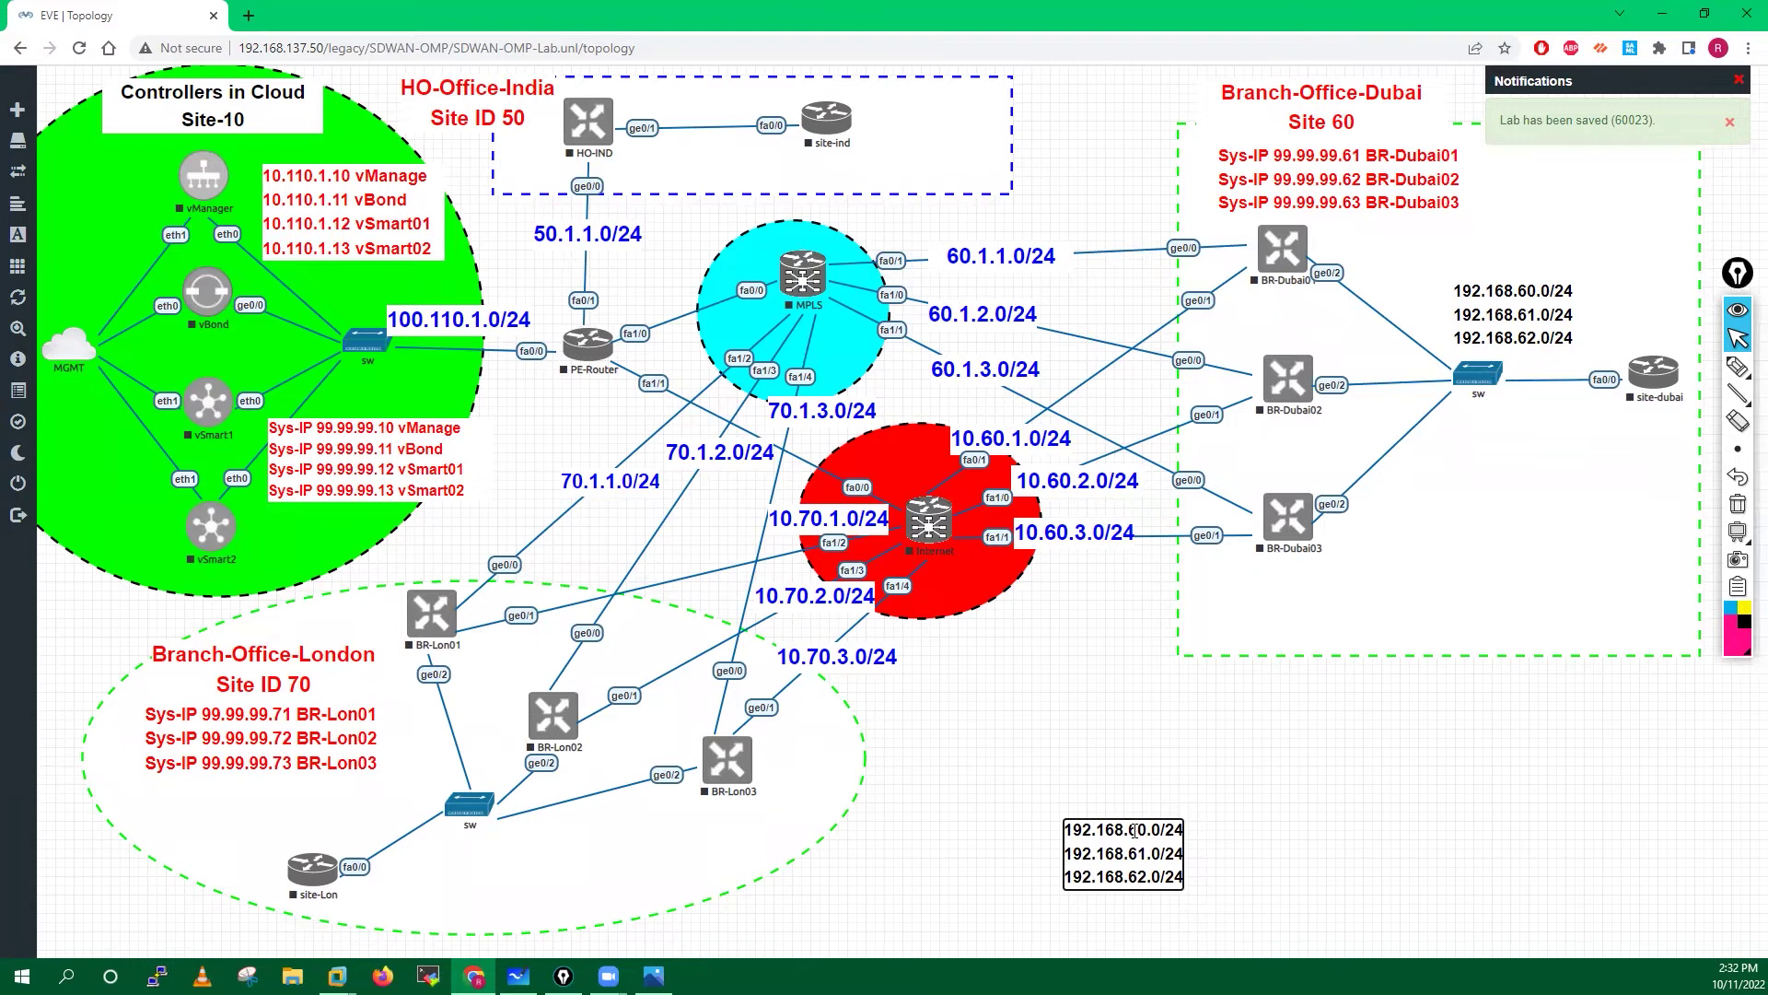
right_click(1136, 830)
key(BackSpace)
text(7)
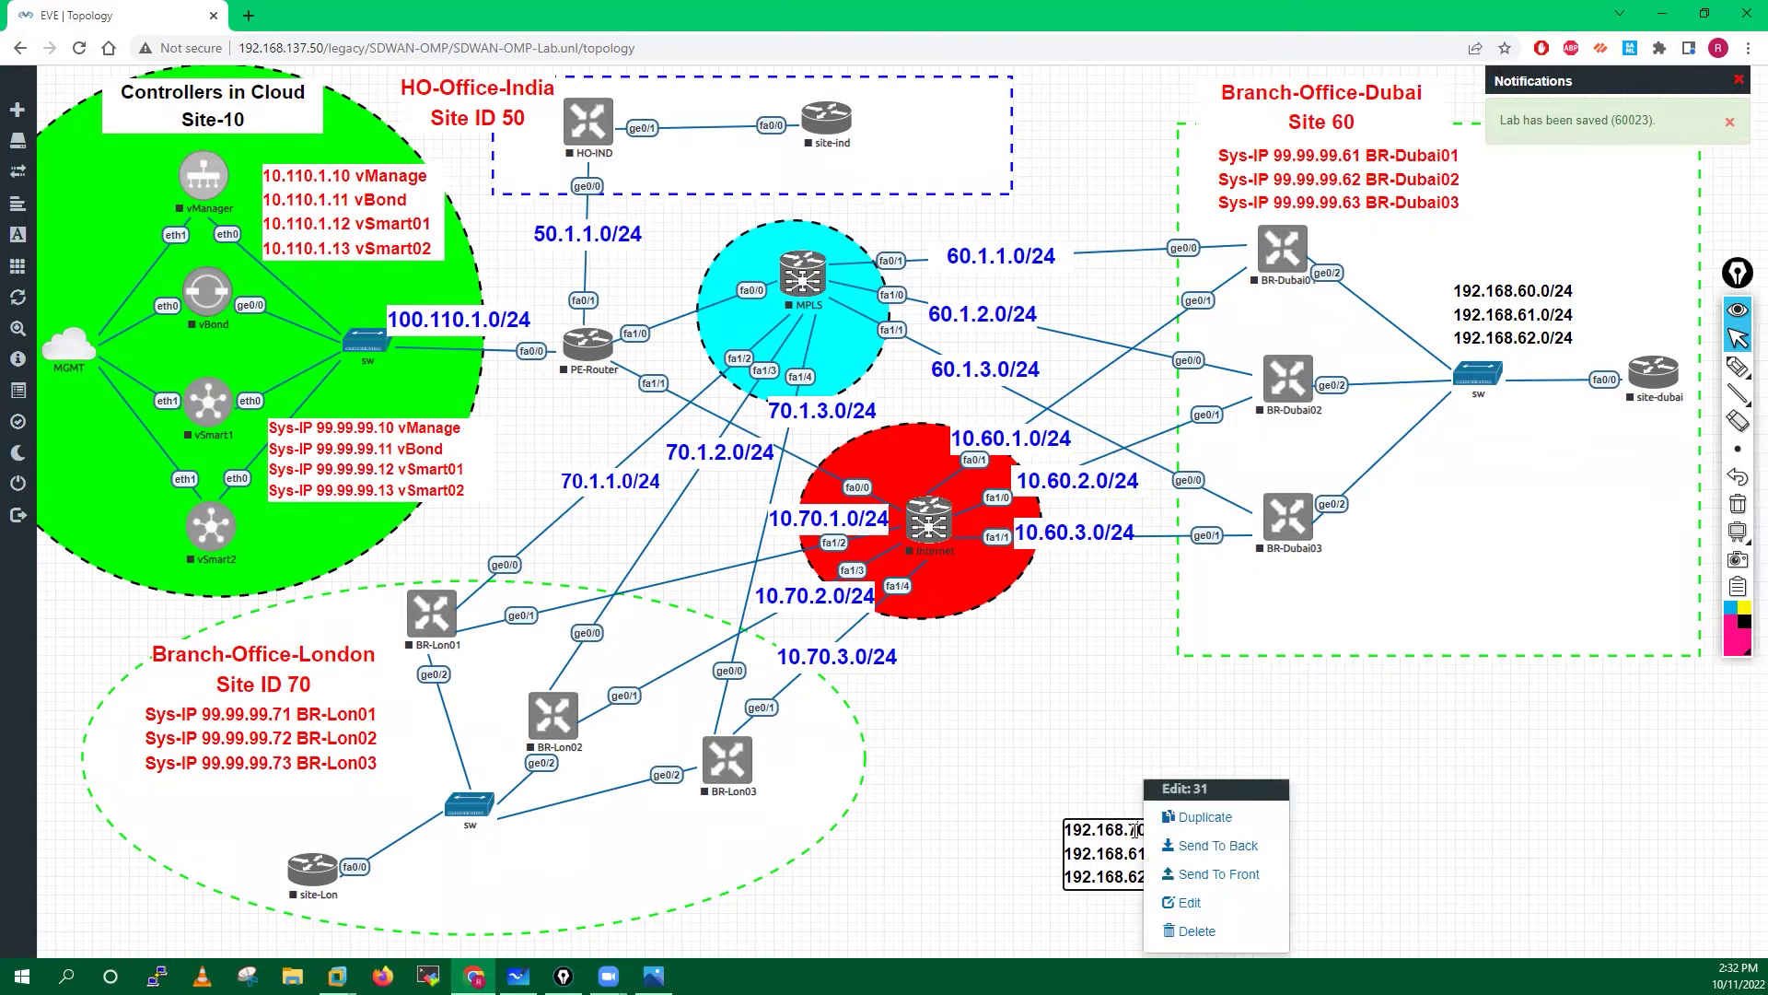
click(1141, 856)
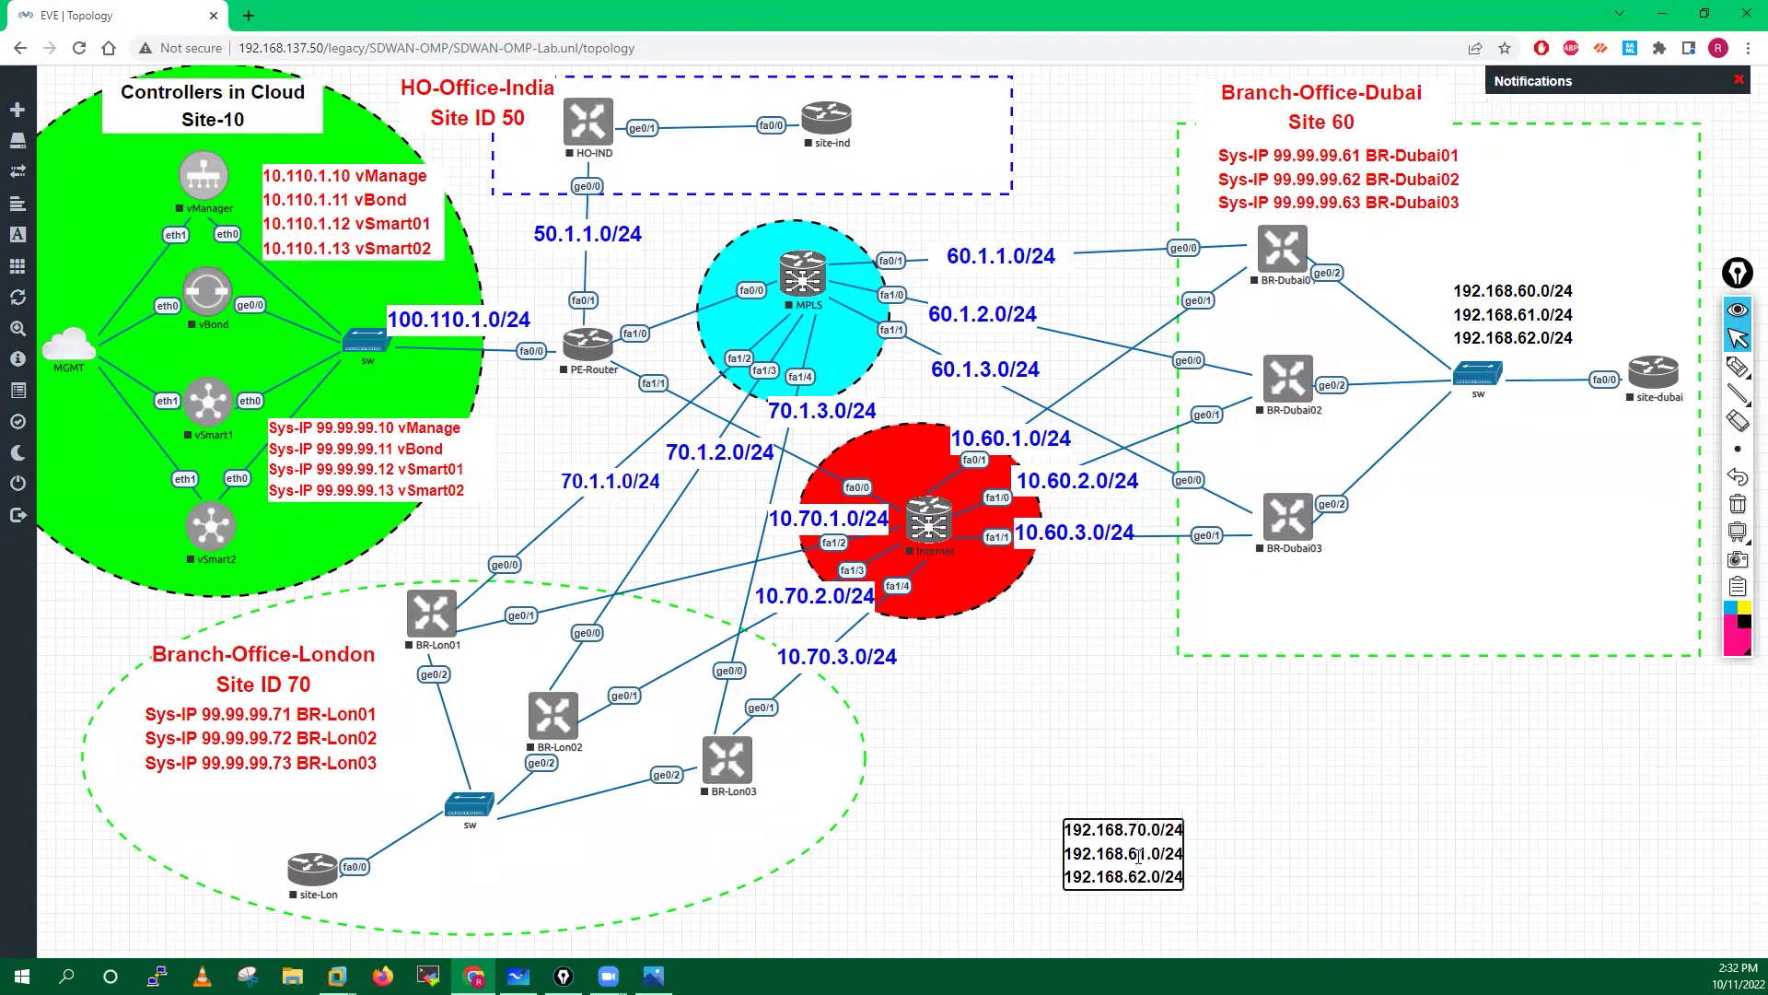
key(BackSpace)
text(7)
key(BackSpace)
text(7)
key(BackSpace)
text(7)
click(1324, 844)
drag(1119, 842, 434, 871)
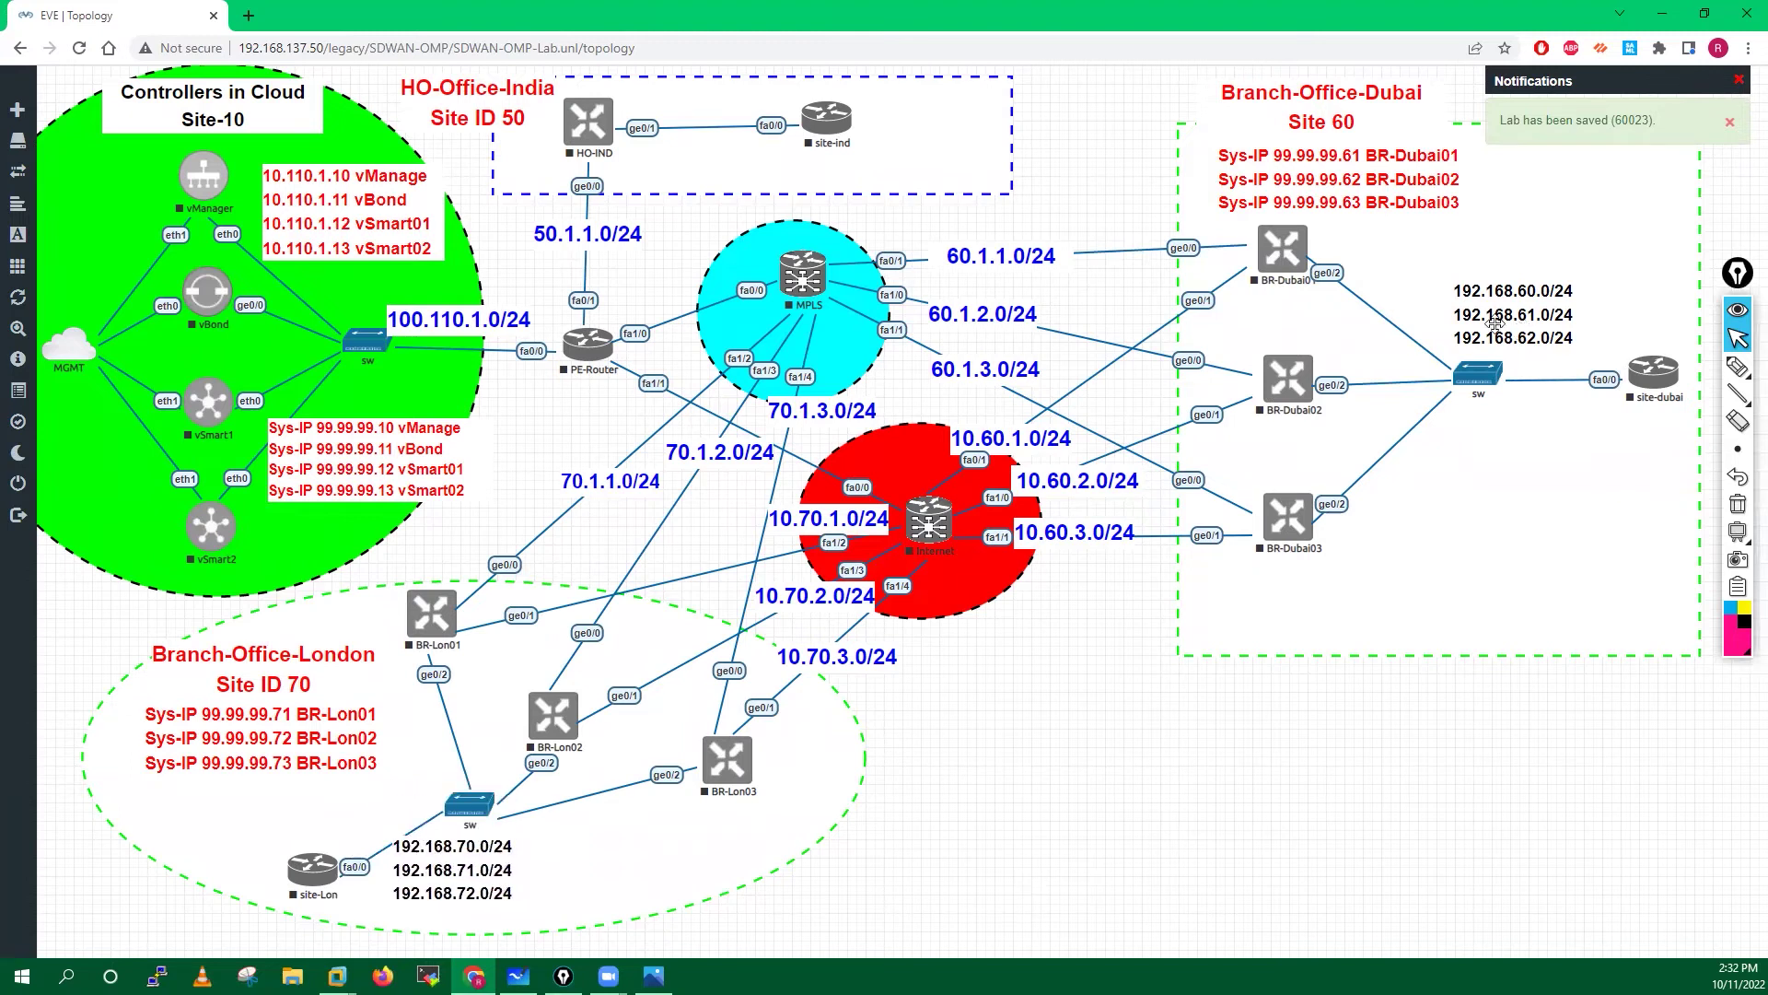
- Place the Dubai subnet label under site-dubai, change its lines to 192.168.61.0/24, 192.168.62.0/24 and 192.168.63.0/24, and shift the router closer to its switch
drag(1493, 322, 1497, 325)
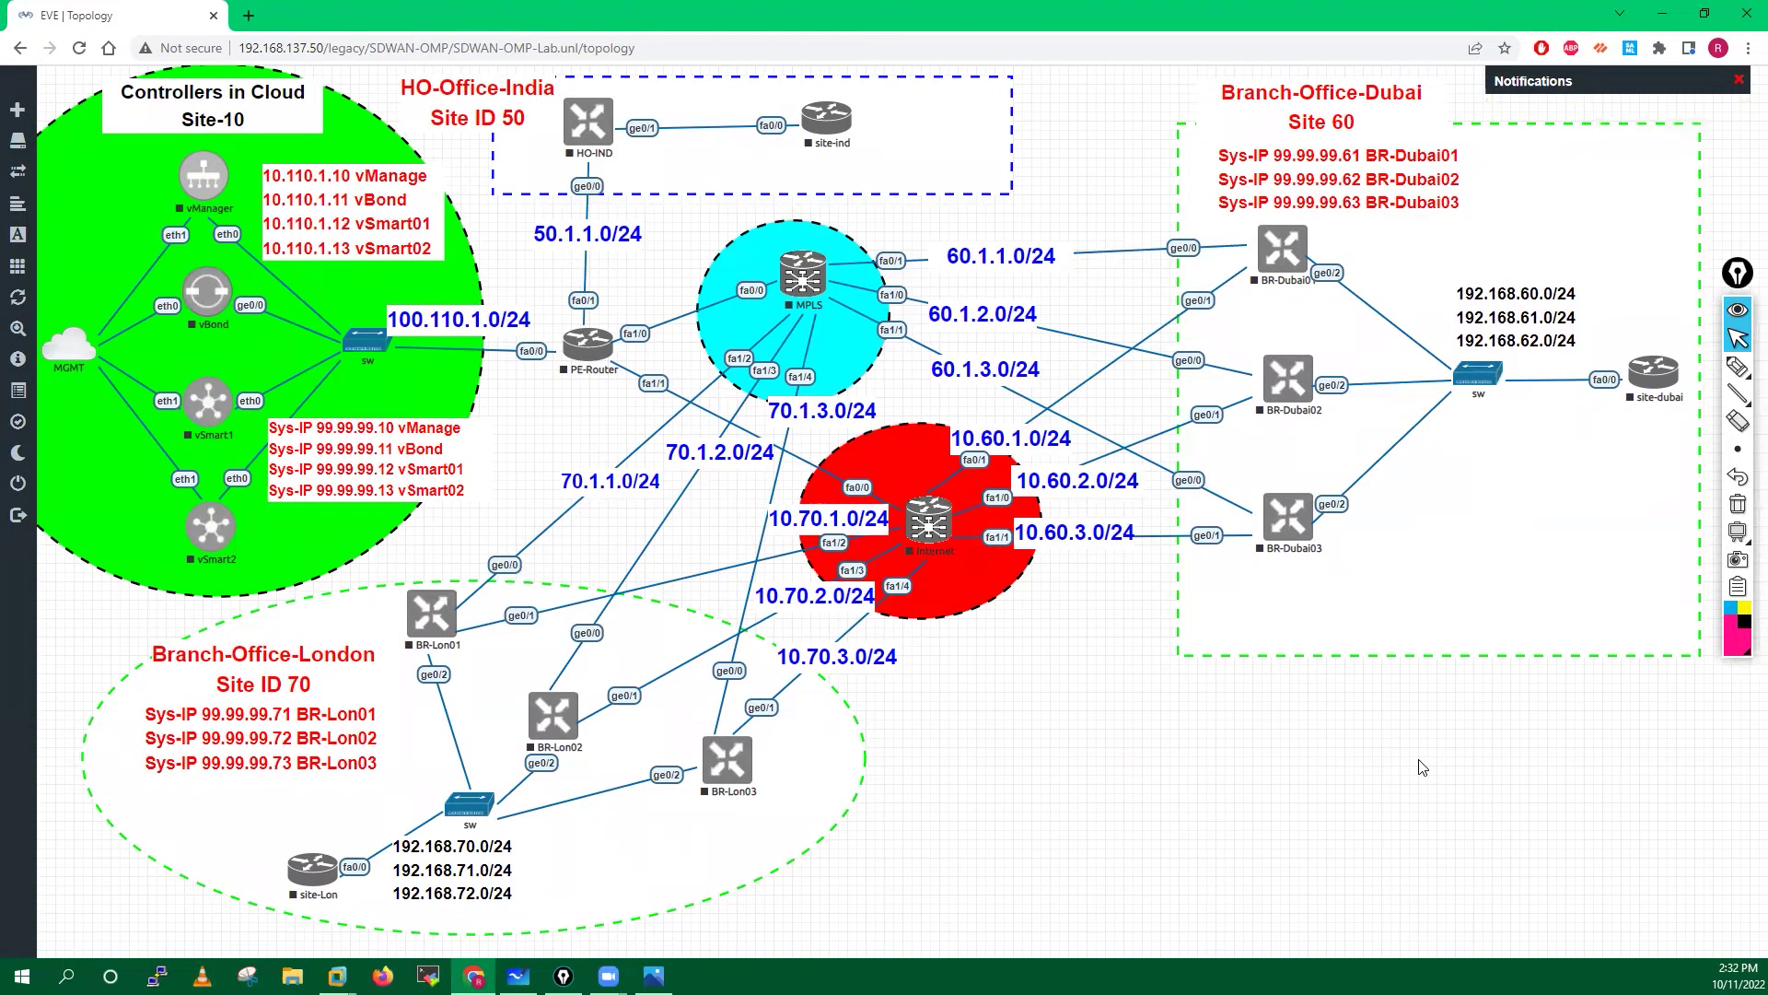
drag(1508, 312, 1602, 455)
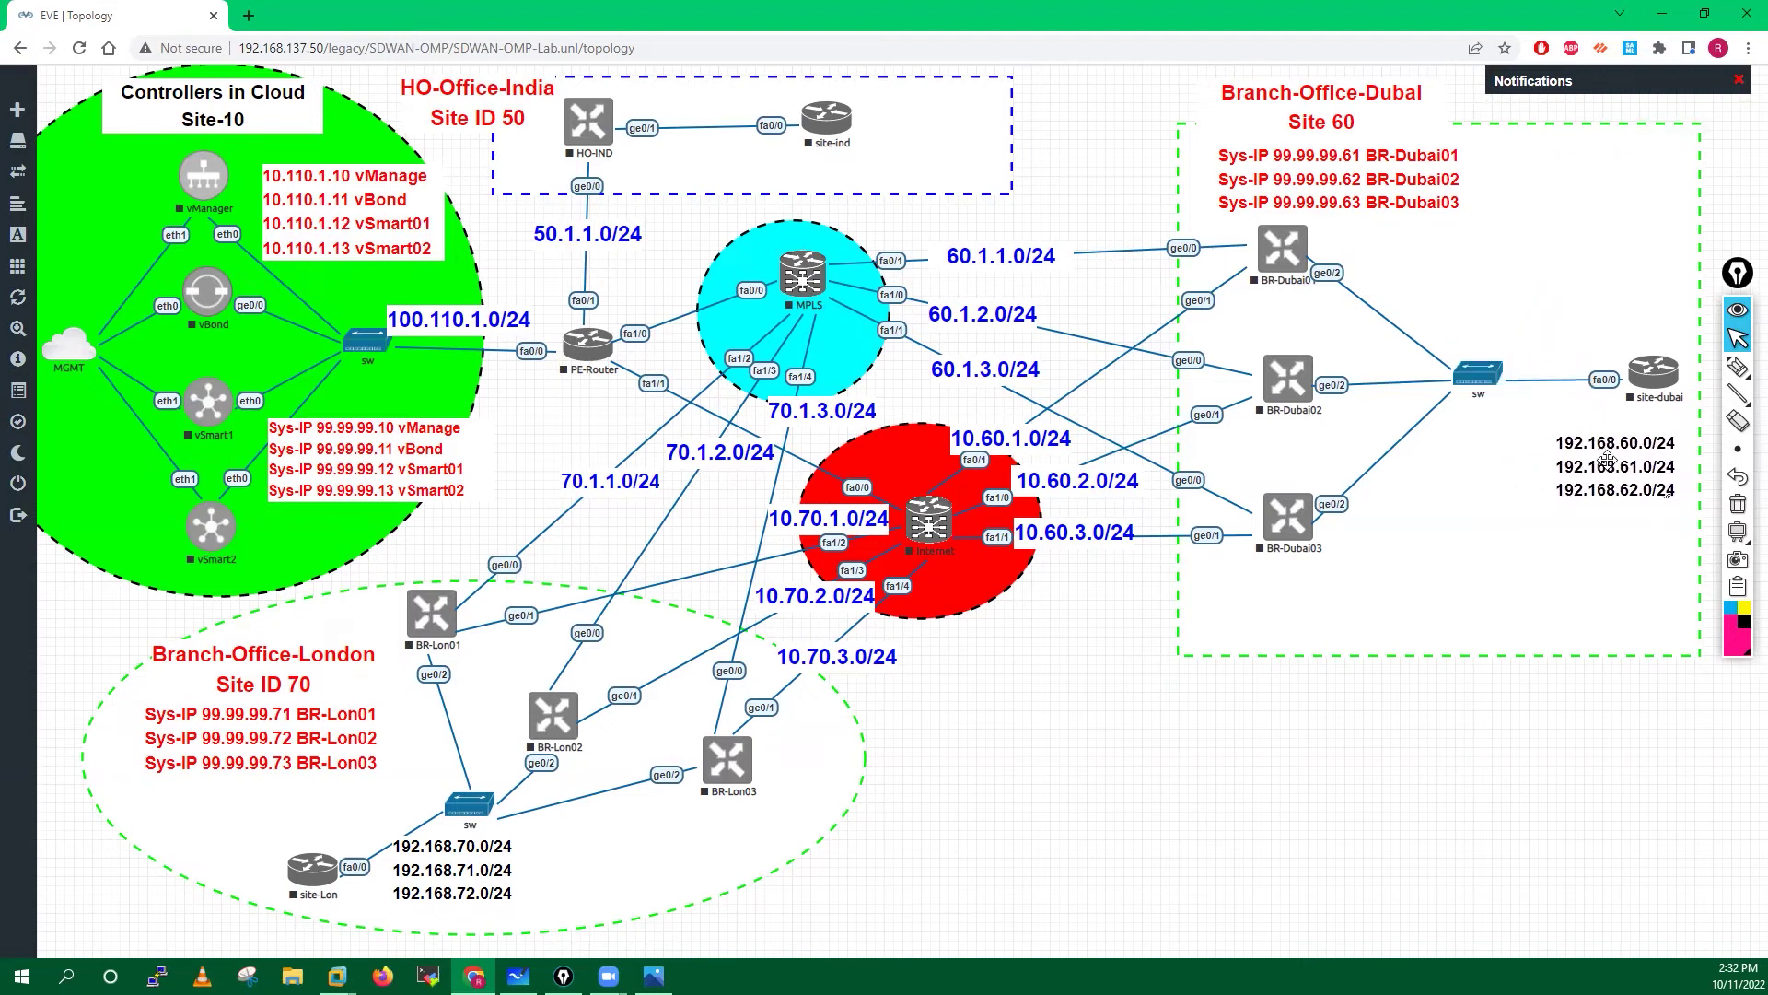
double_click(1616, 465)
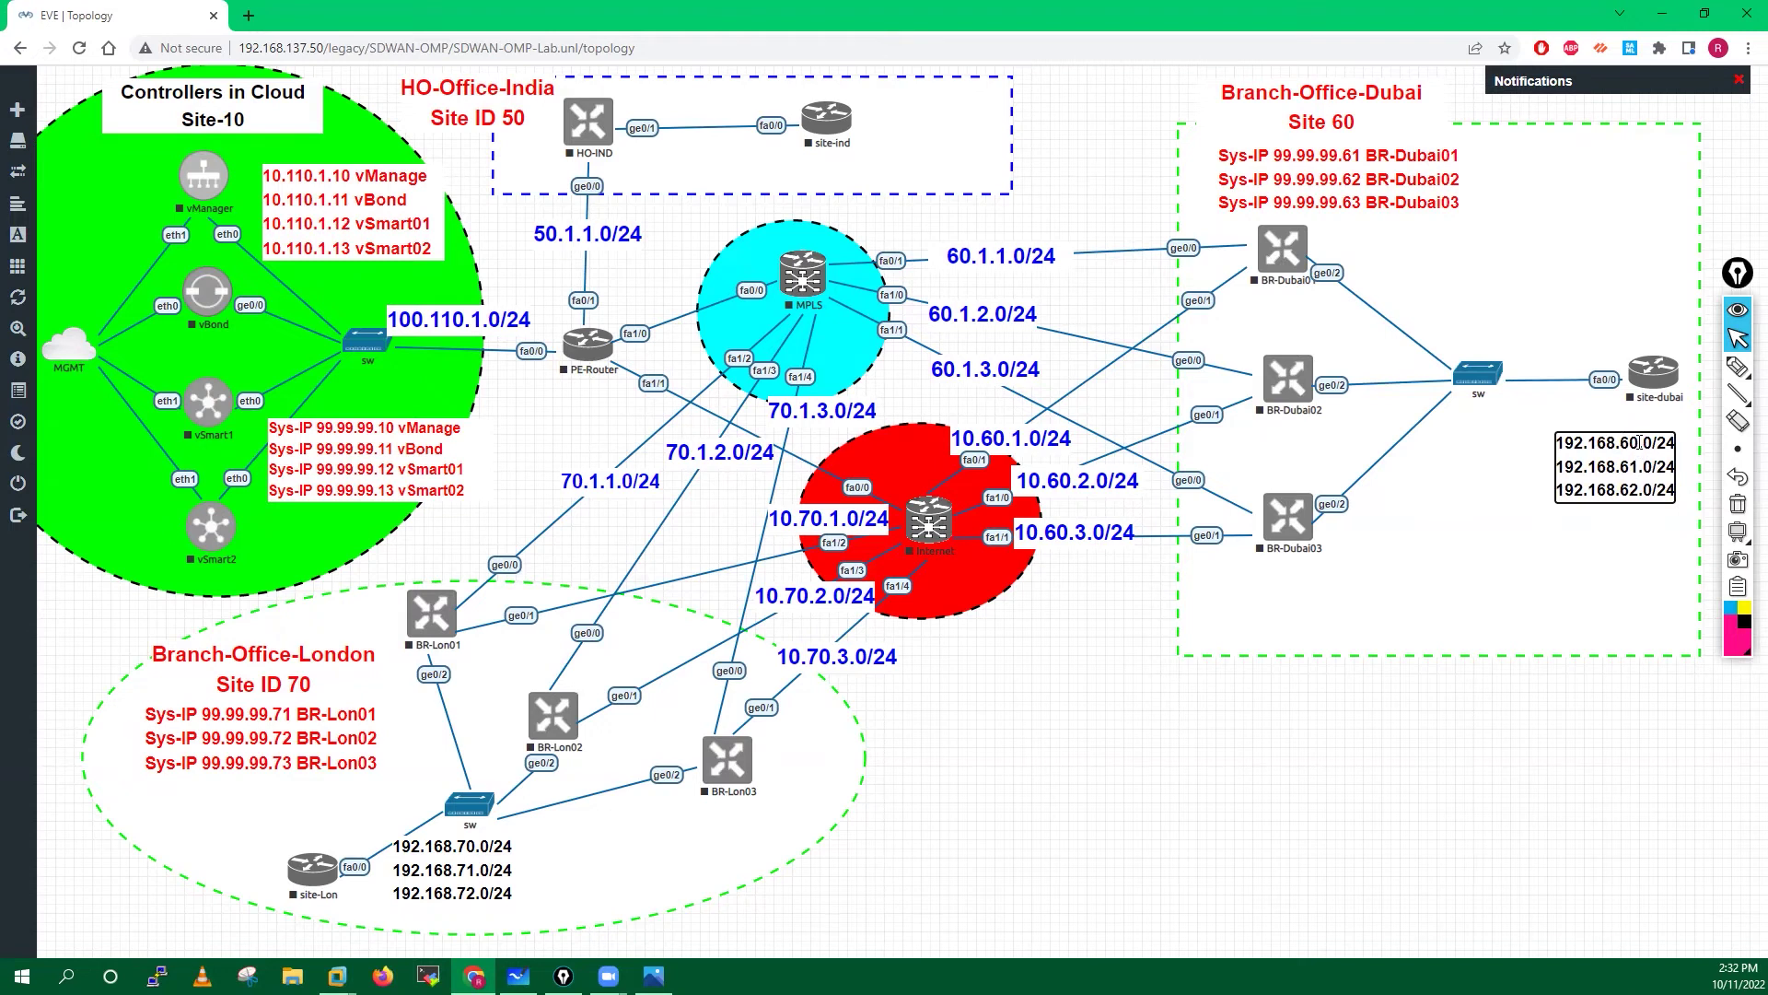
right_click(1640, 443)
key(BackSpace)
text(1)
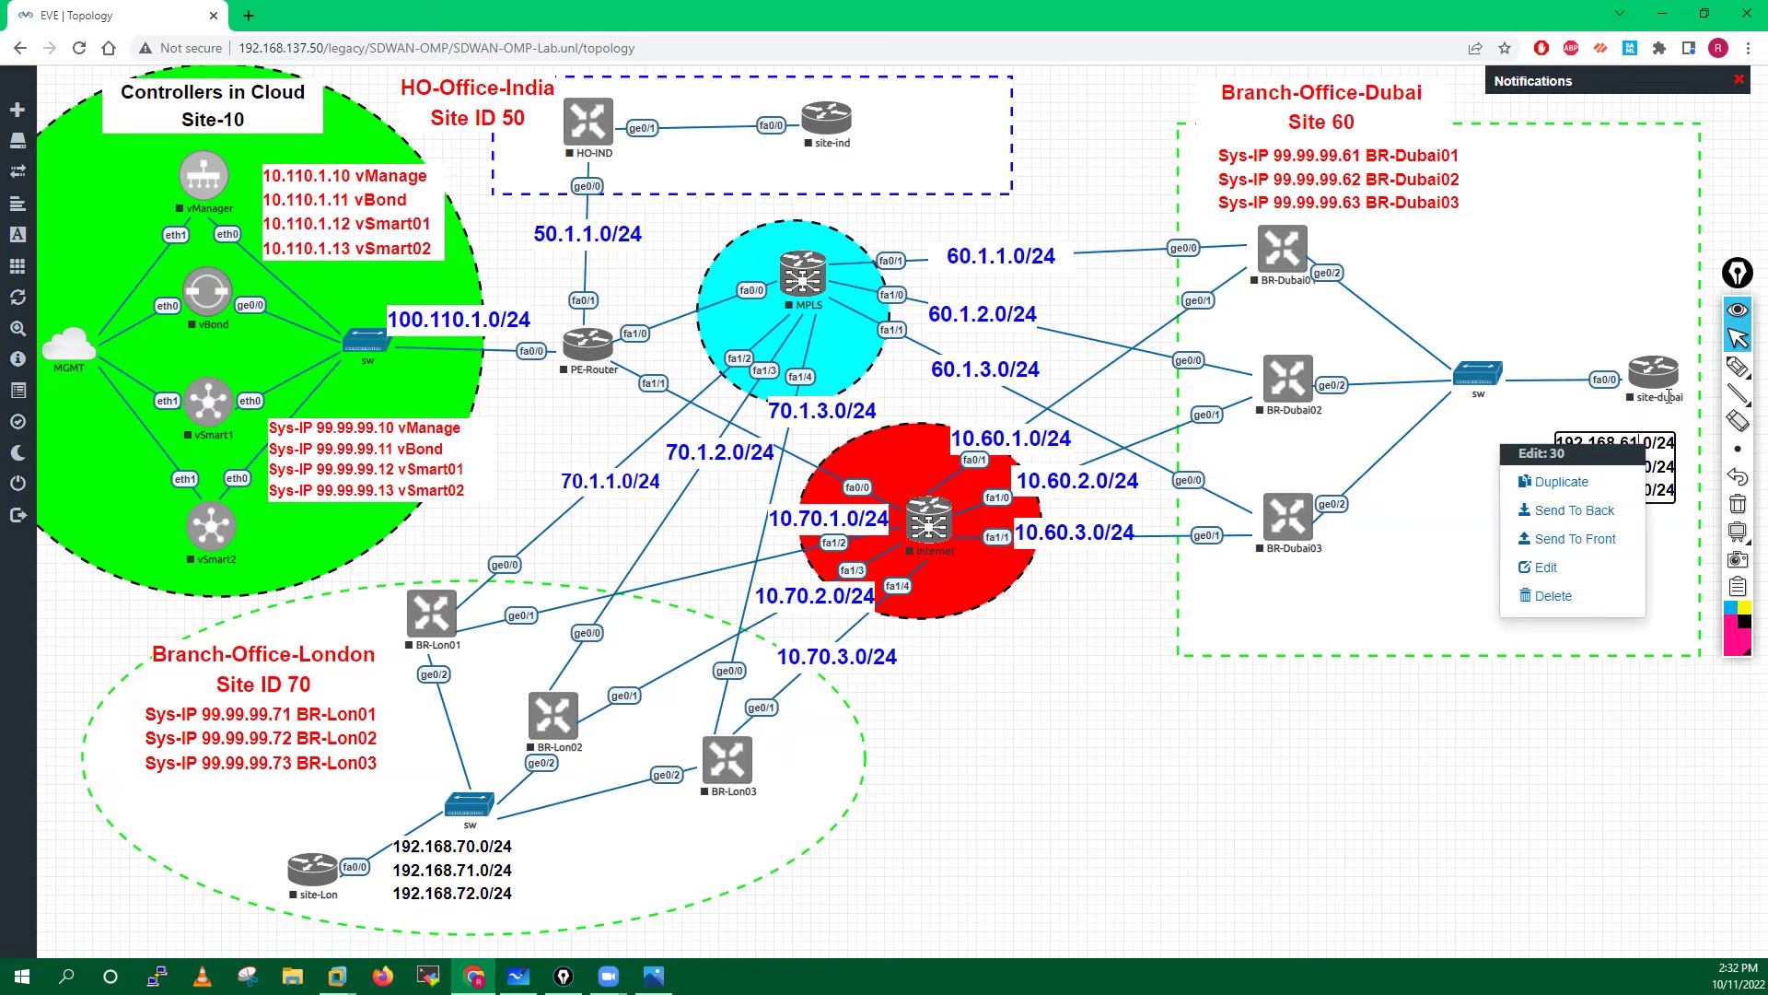
click(1653, 438)
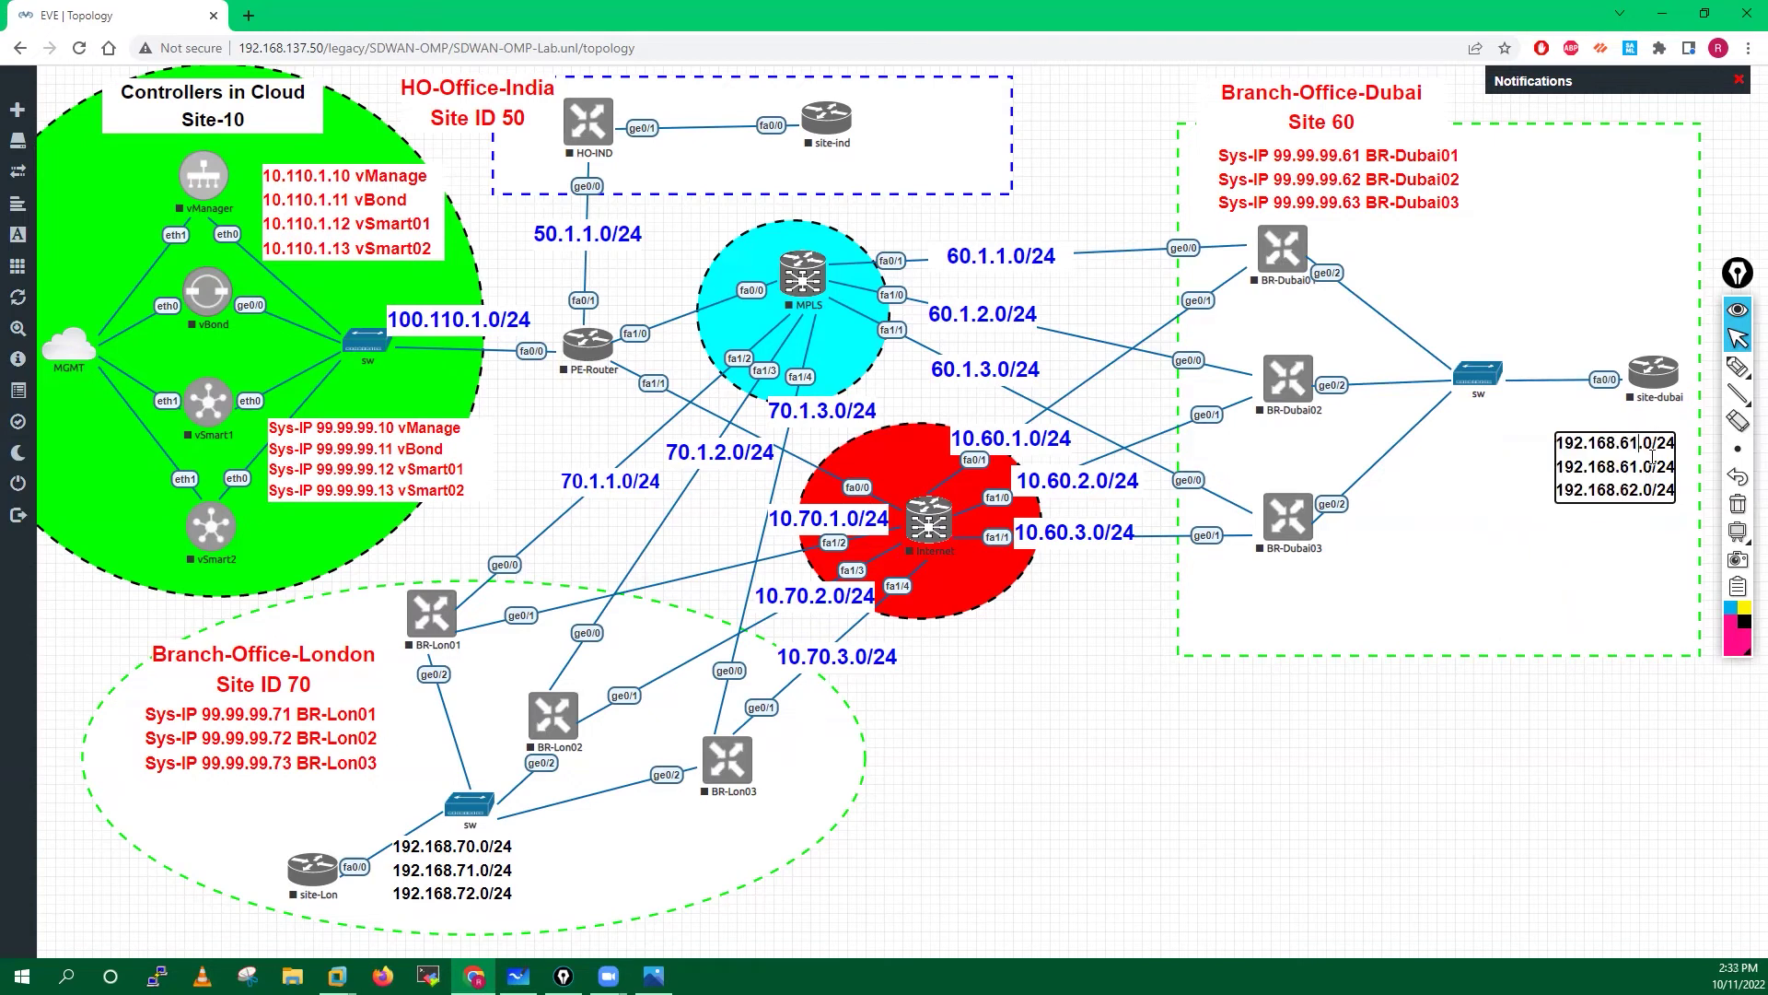
key(BackSpace)
text(2)
key(BackSpace)
text(3)
click(1553, 737)
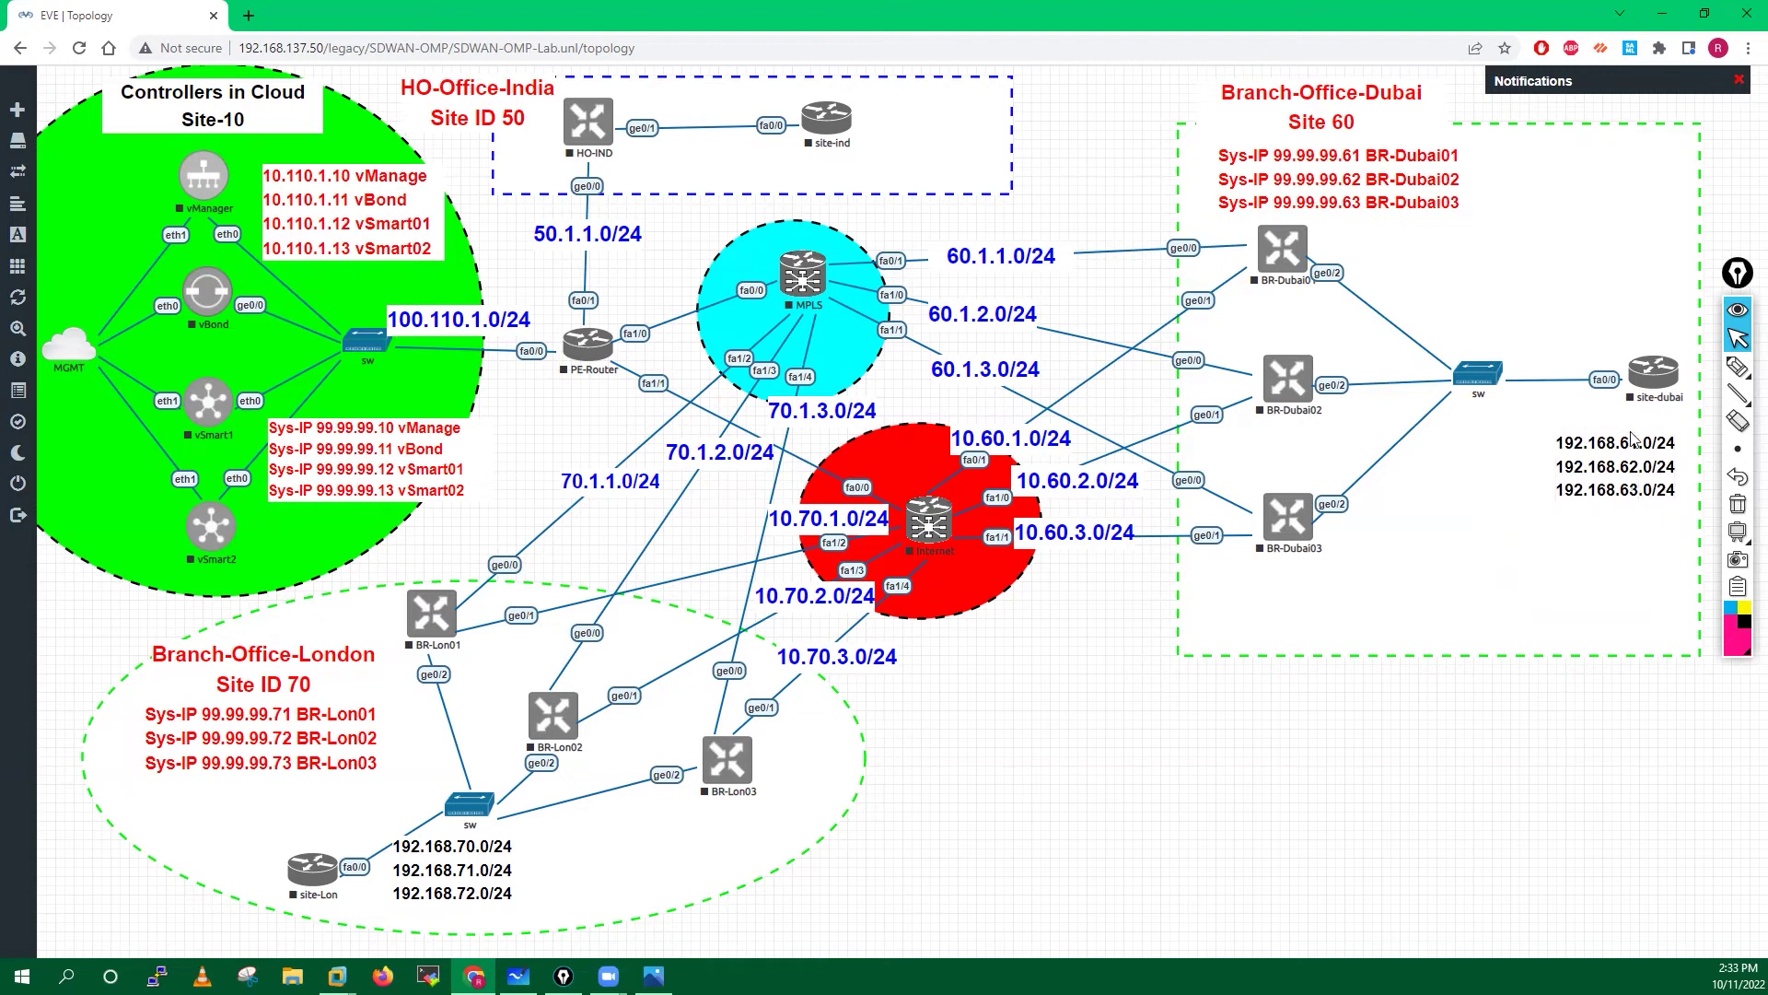
drag(1655, 376, 1615, 436)
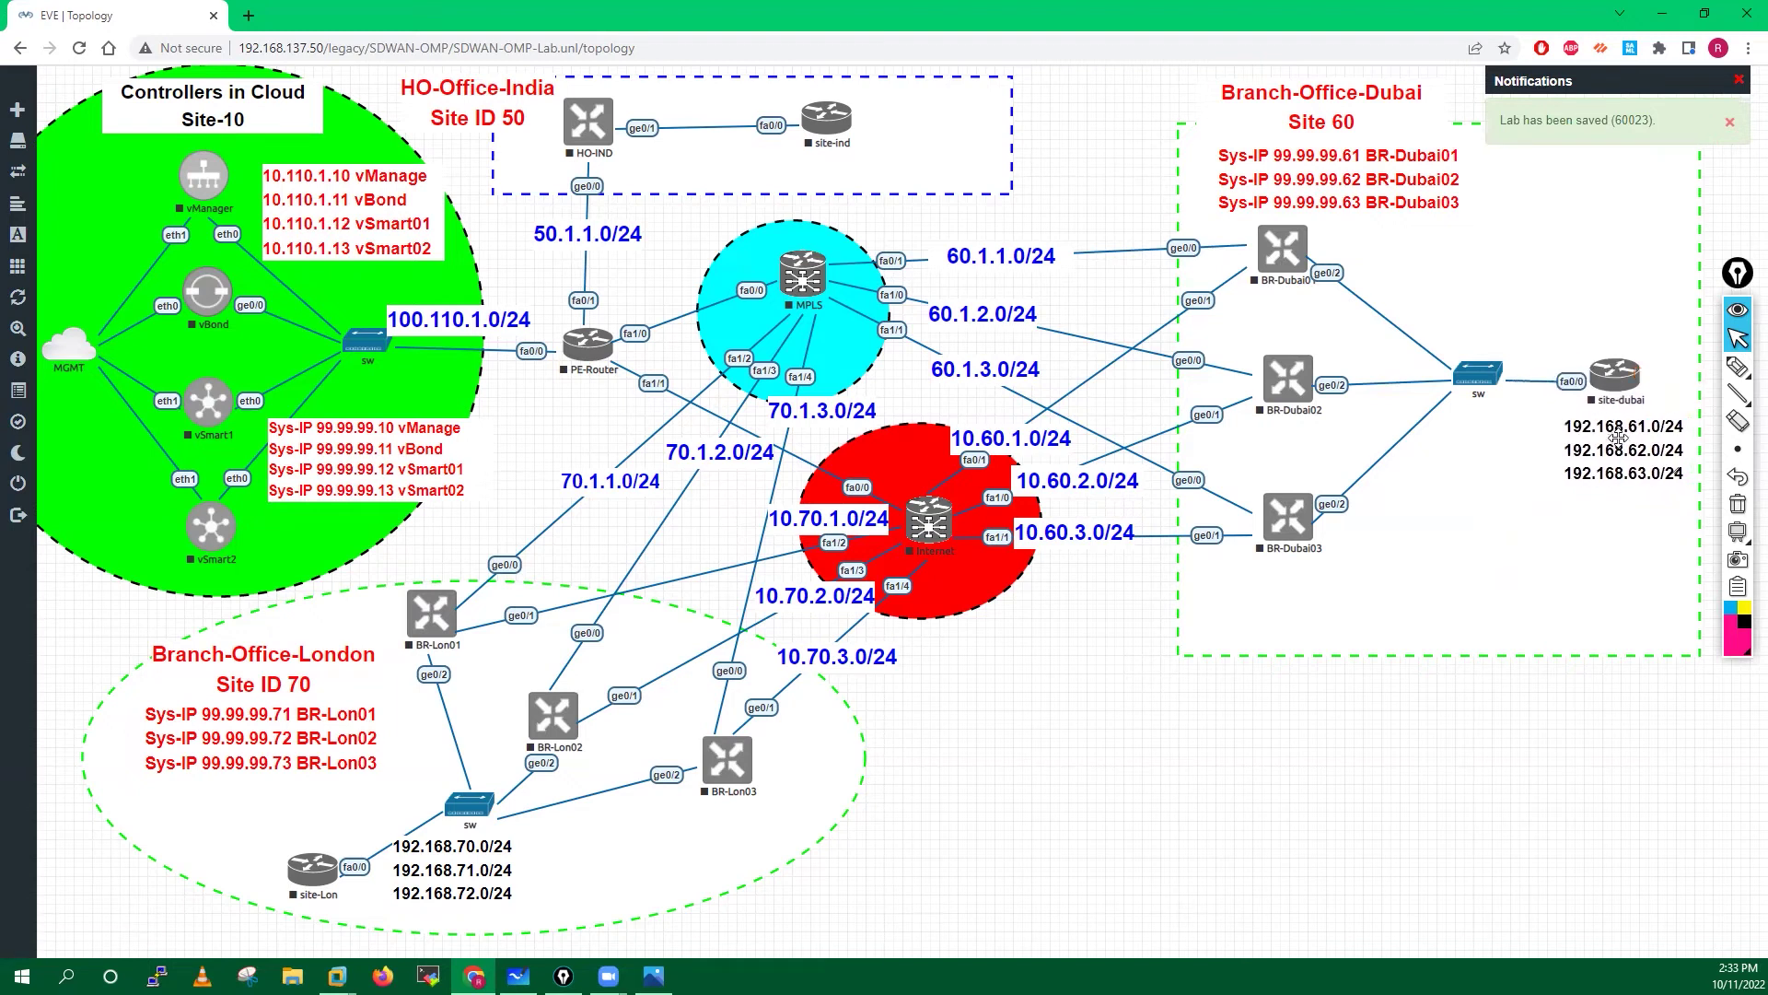
- Add a bold text label reading 192.168.60.0/24 and place it just above the Dubai switch
right_click(1348, 794)
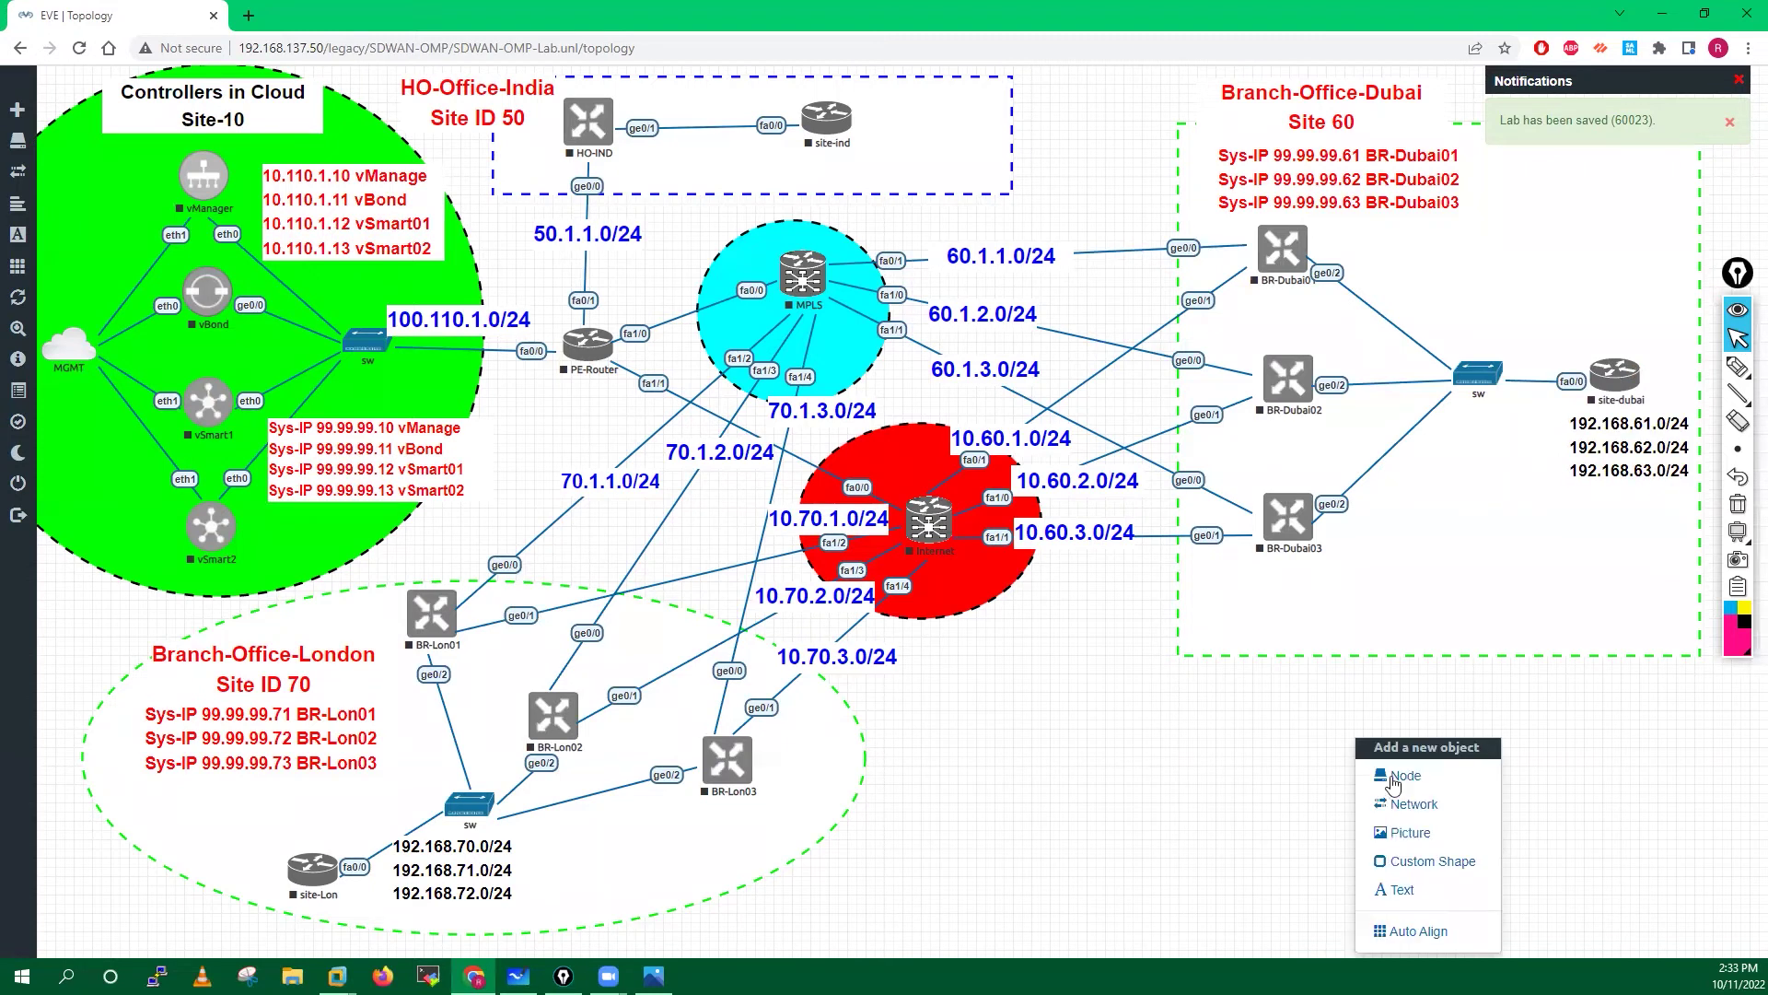
click(1402, 890)
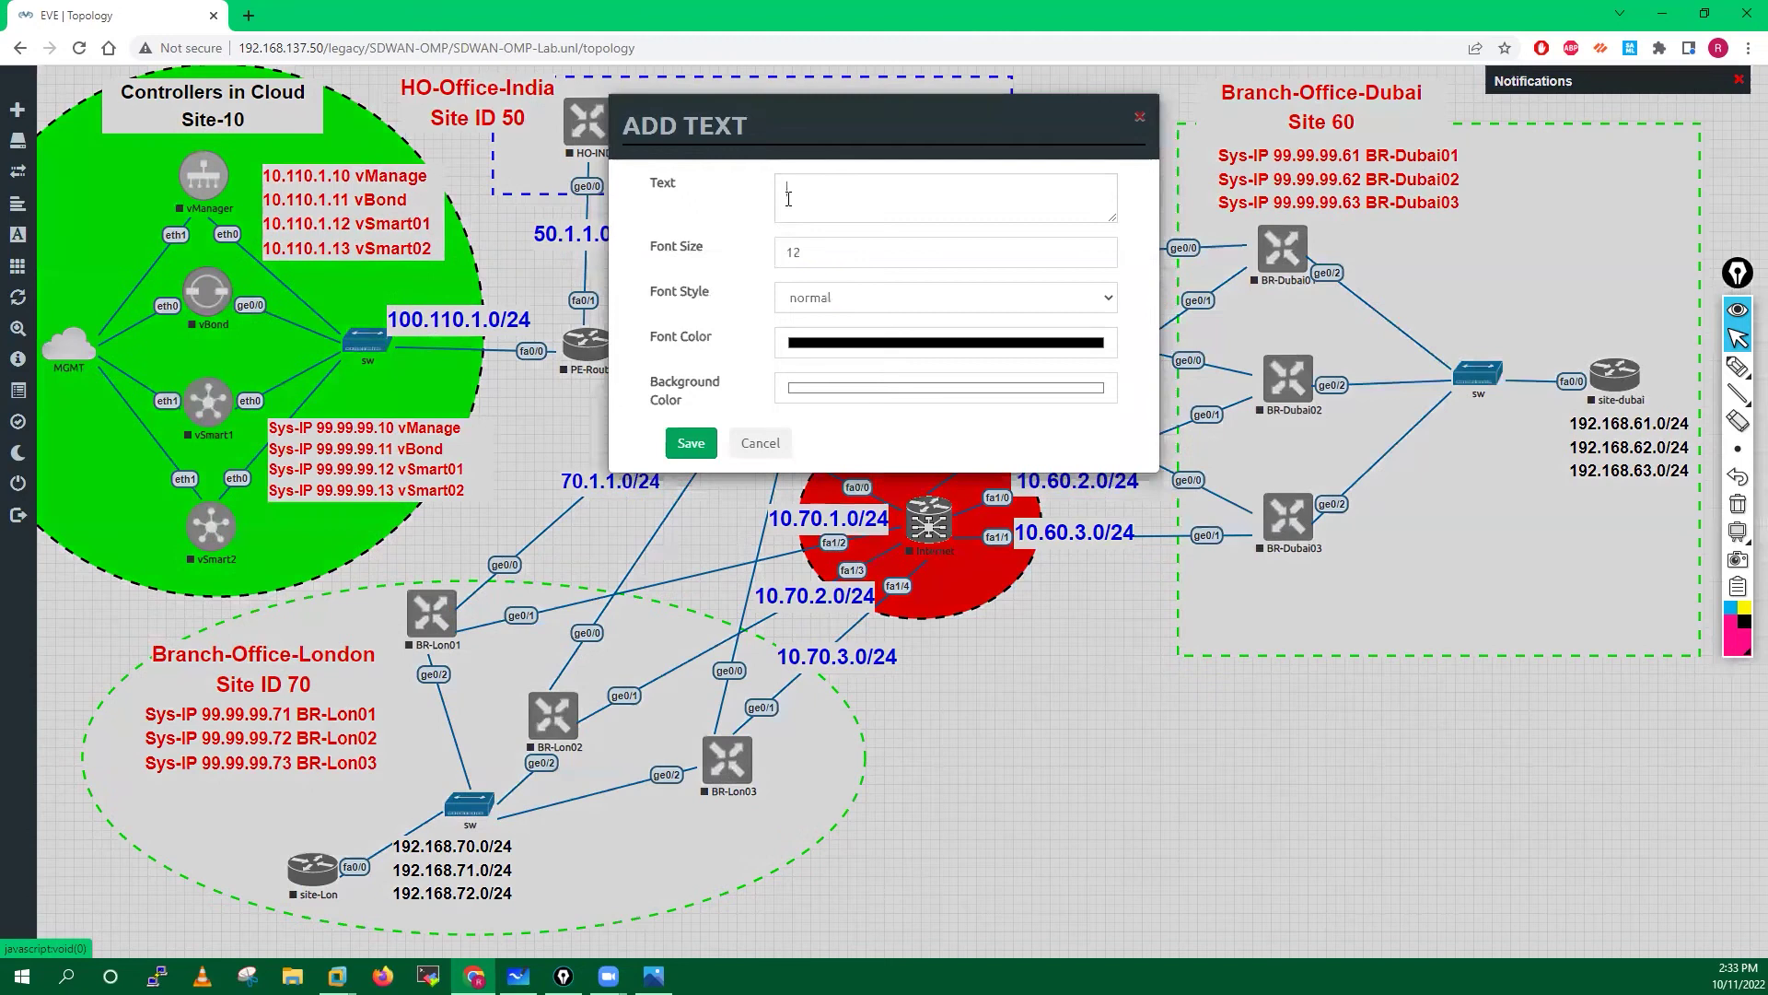
click(788, 198)
text(172.)
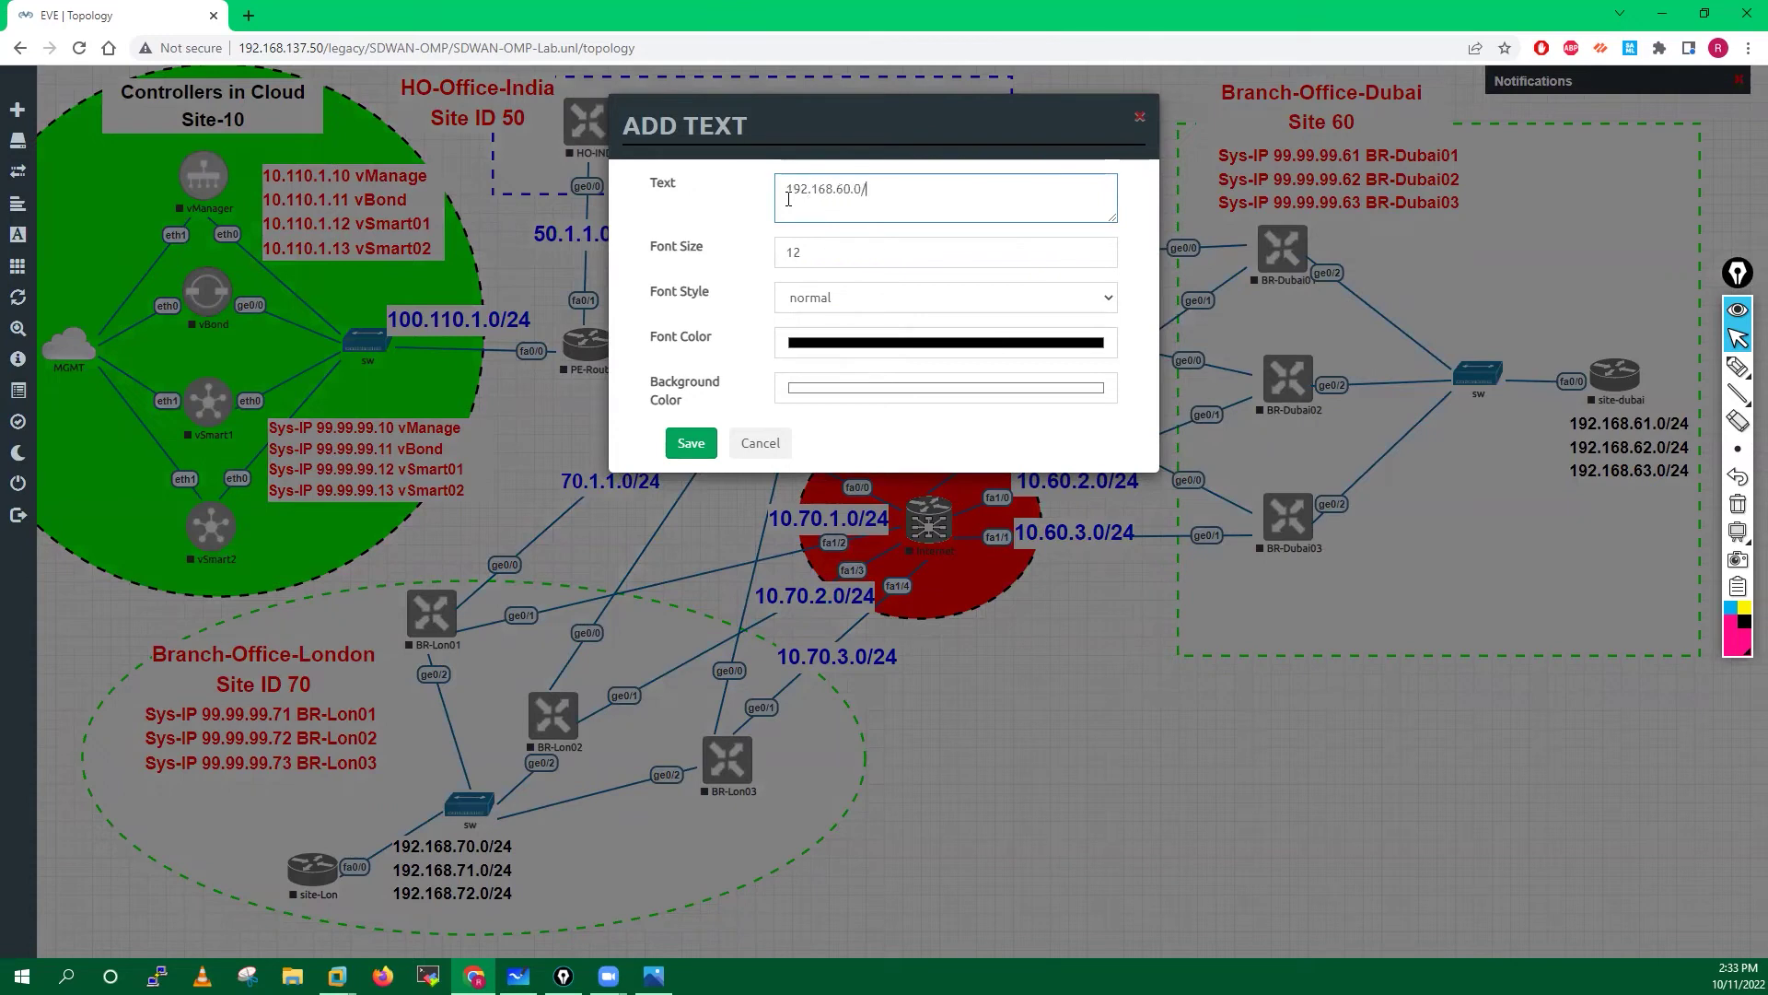
click(832, 254)
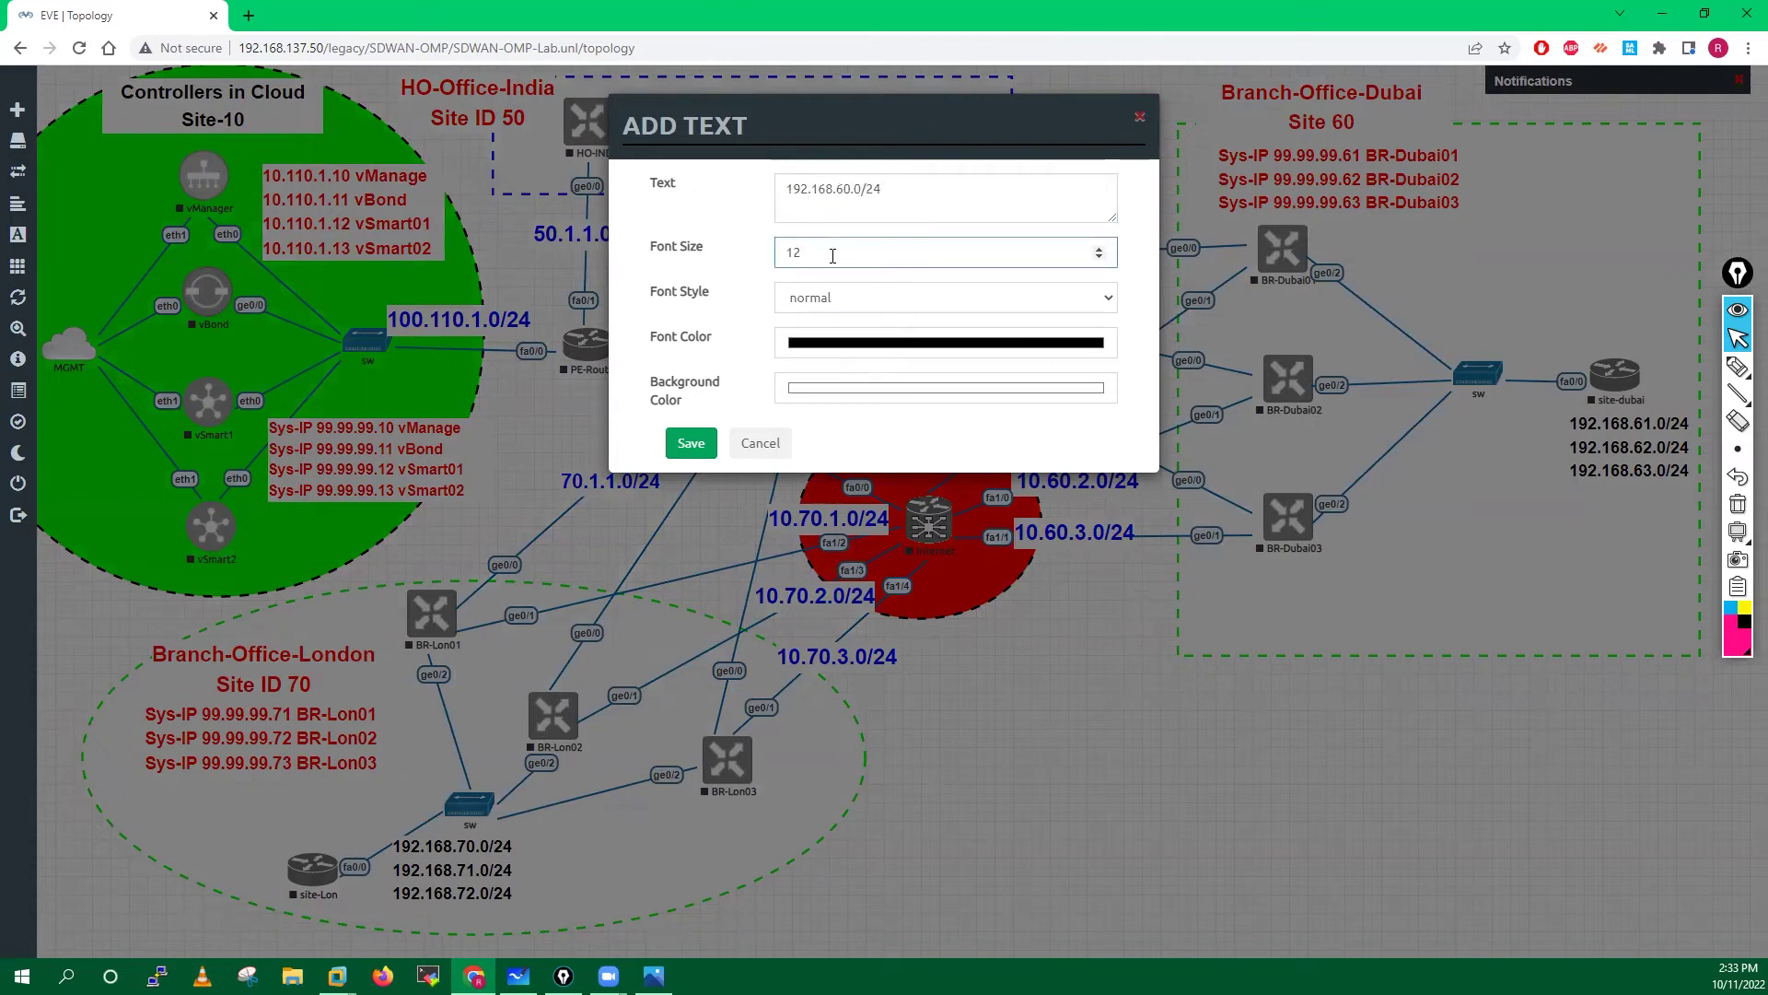
click(827, 297)
click(800, 335)
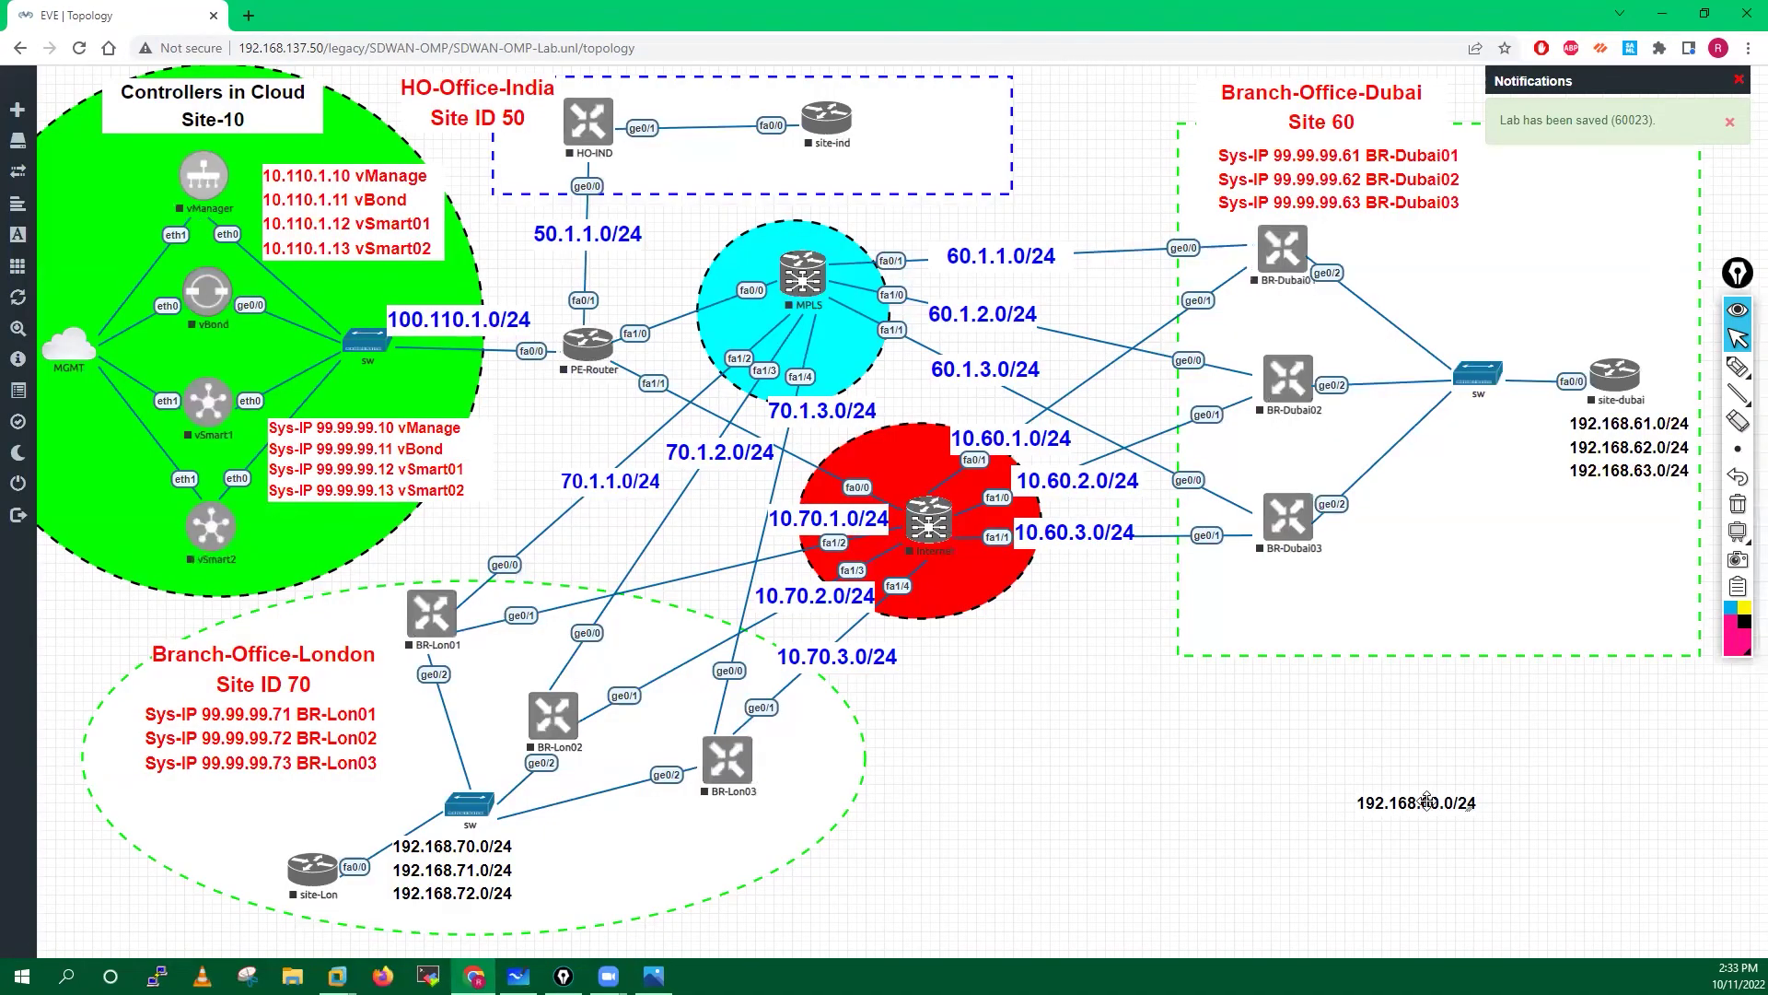
drag(1427, 801, 1475, 354)
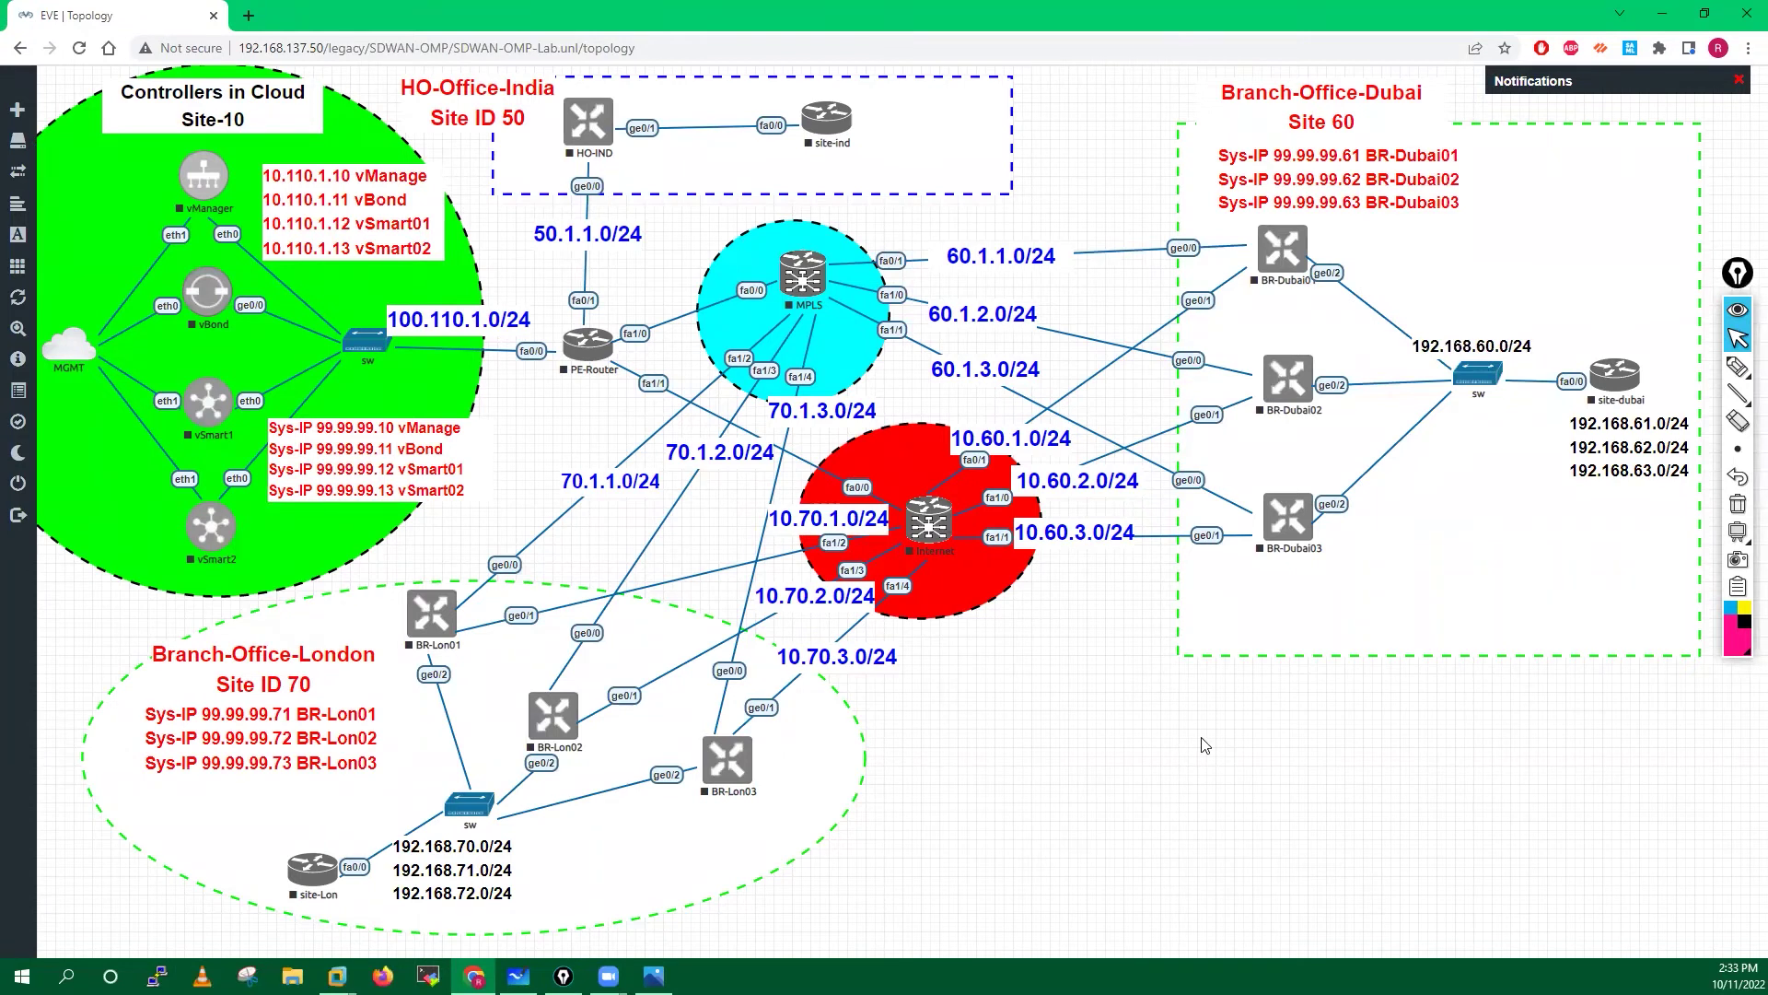
- Duplicate the 192.168.60.0/24 label so one sits on each link from BR-Dubai01, BR-Dubai02 and BR-Dubai03 to the switch, nudging nodes to make room
drag(1280, 391, 1277, 392)
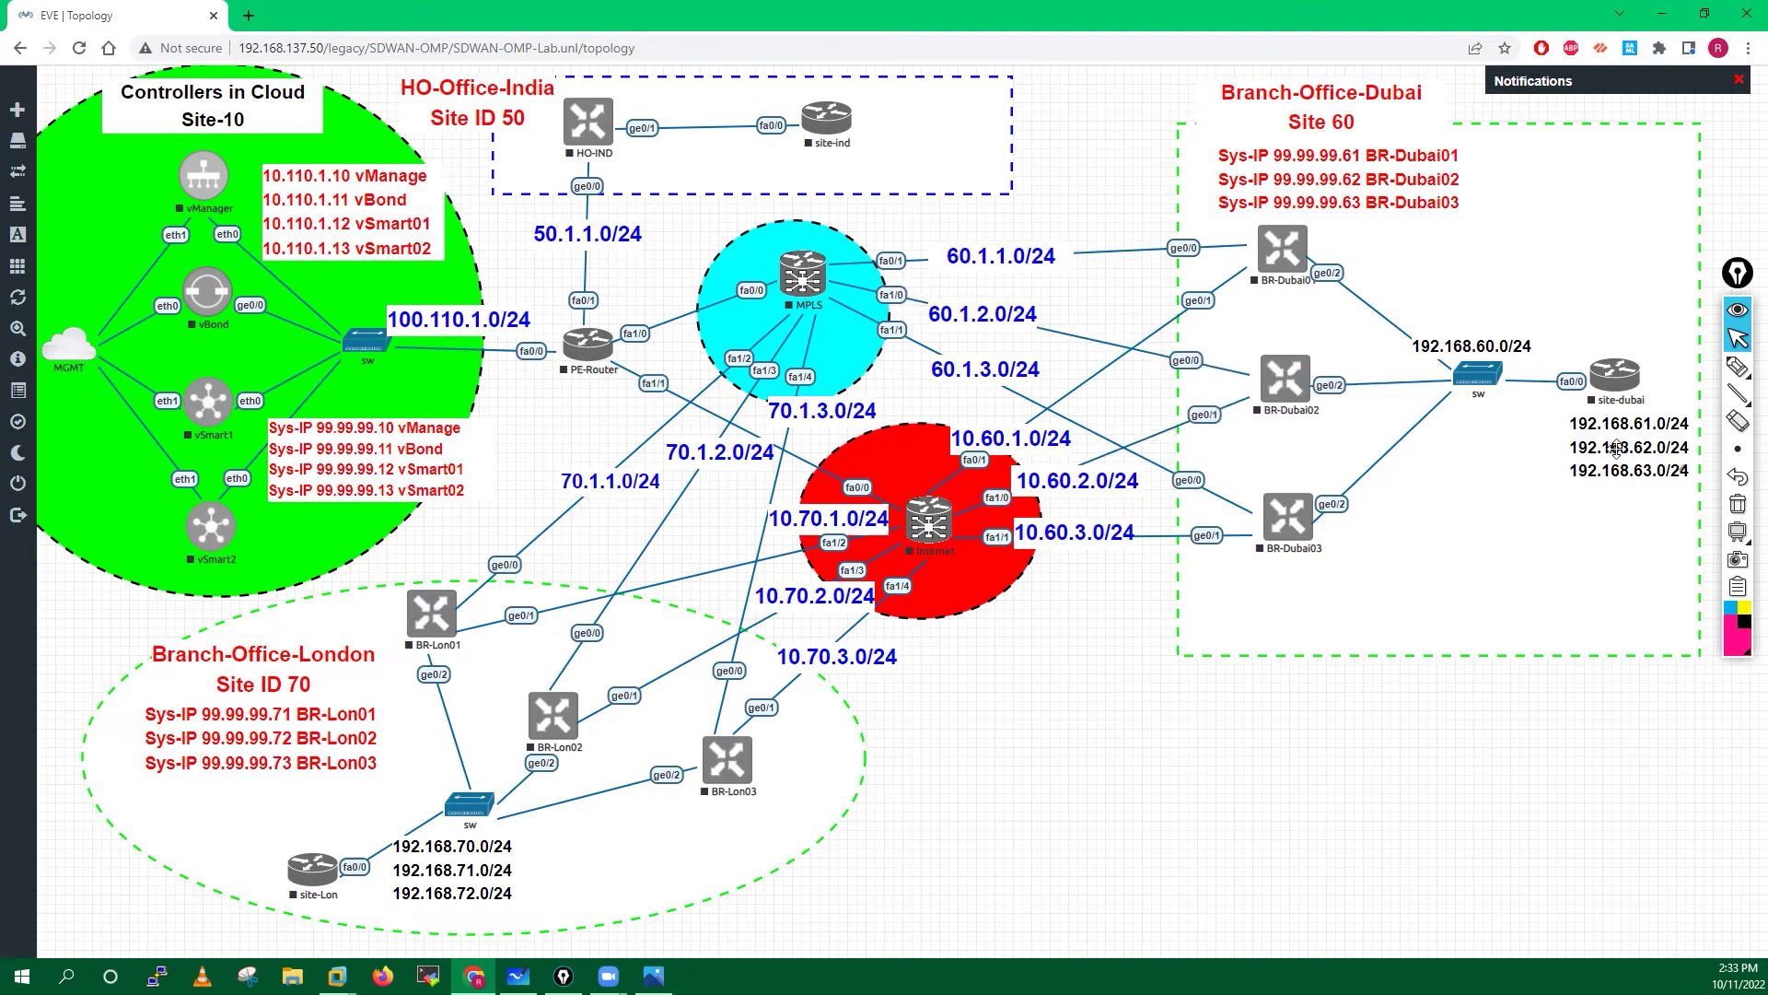
right_click(1480, 354)
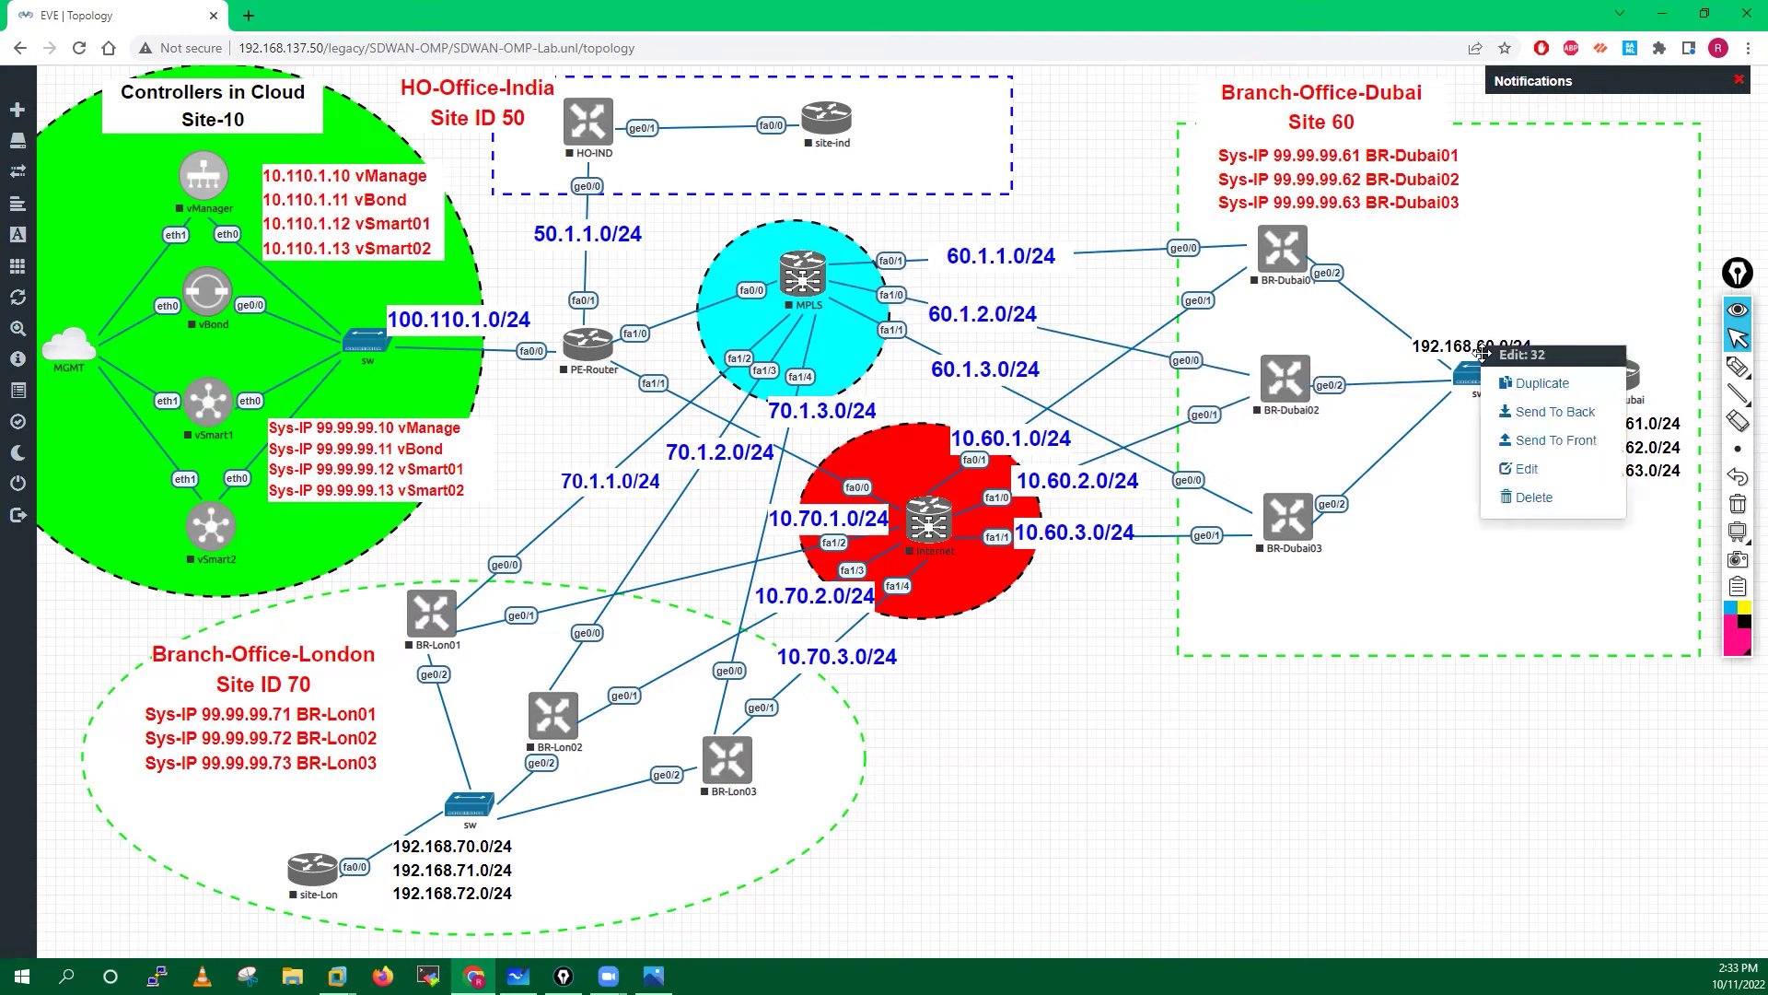
click(1535, 383)
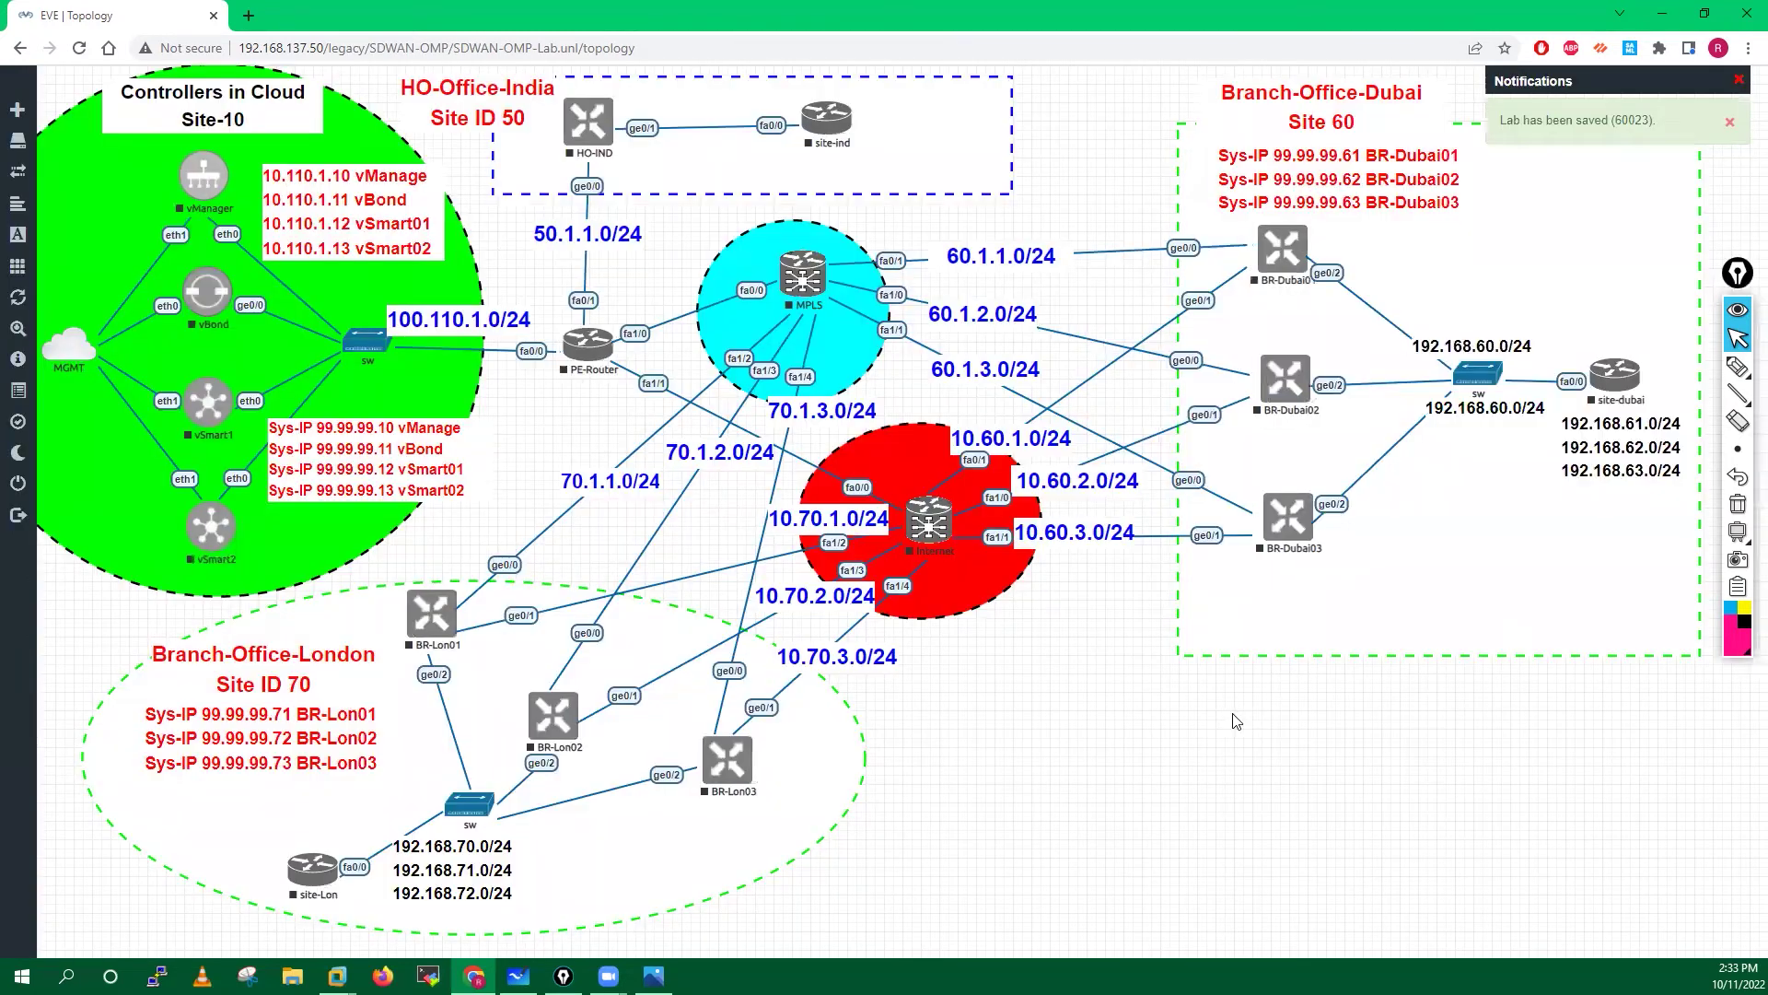
drag(1480, 416, 1407, 491)
drag(1461, 344, 1378, 313)
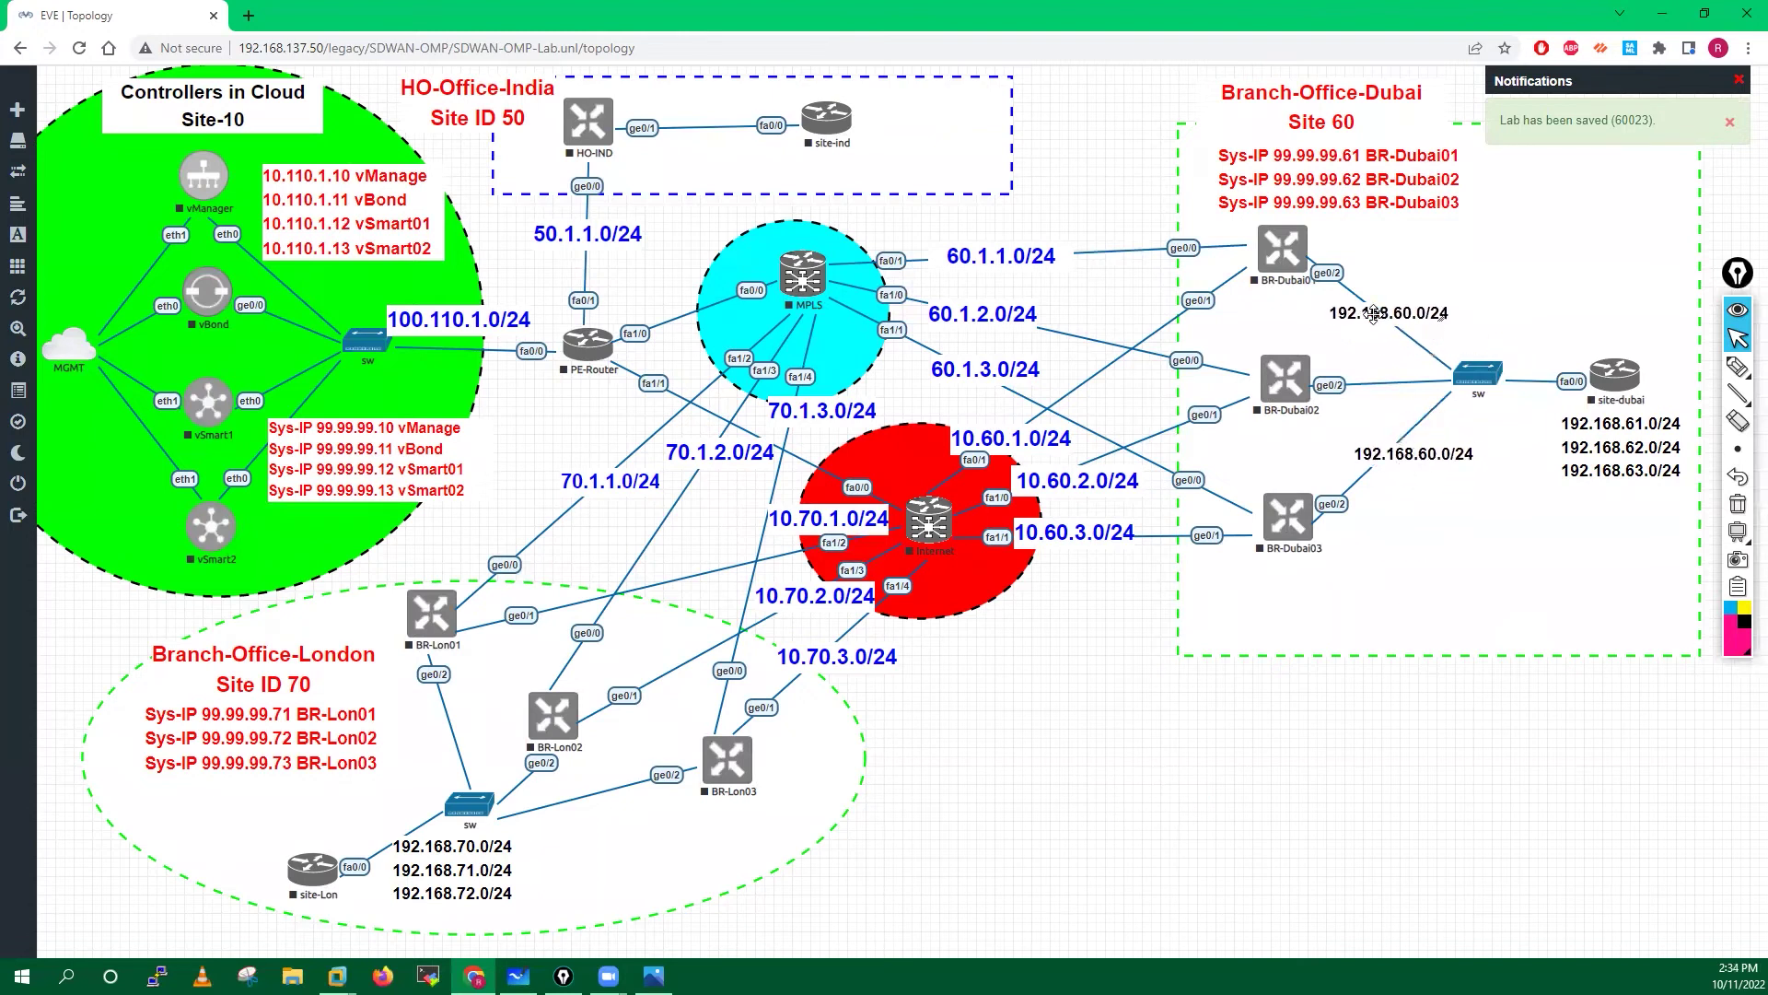
right_click(1376, 315)
click(1413, 359)
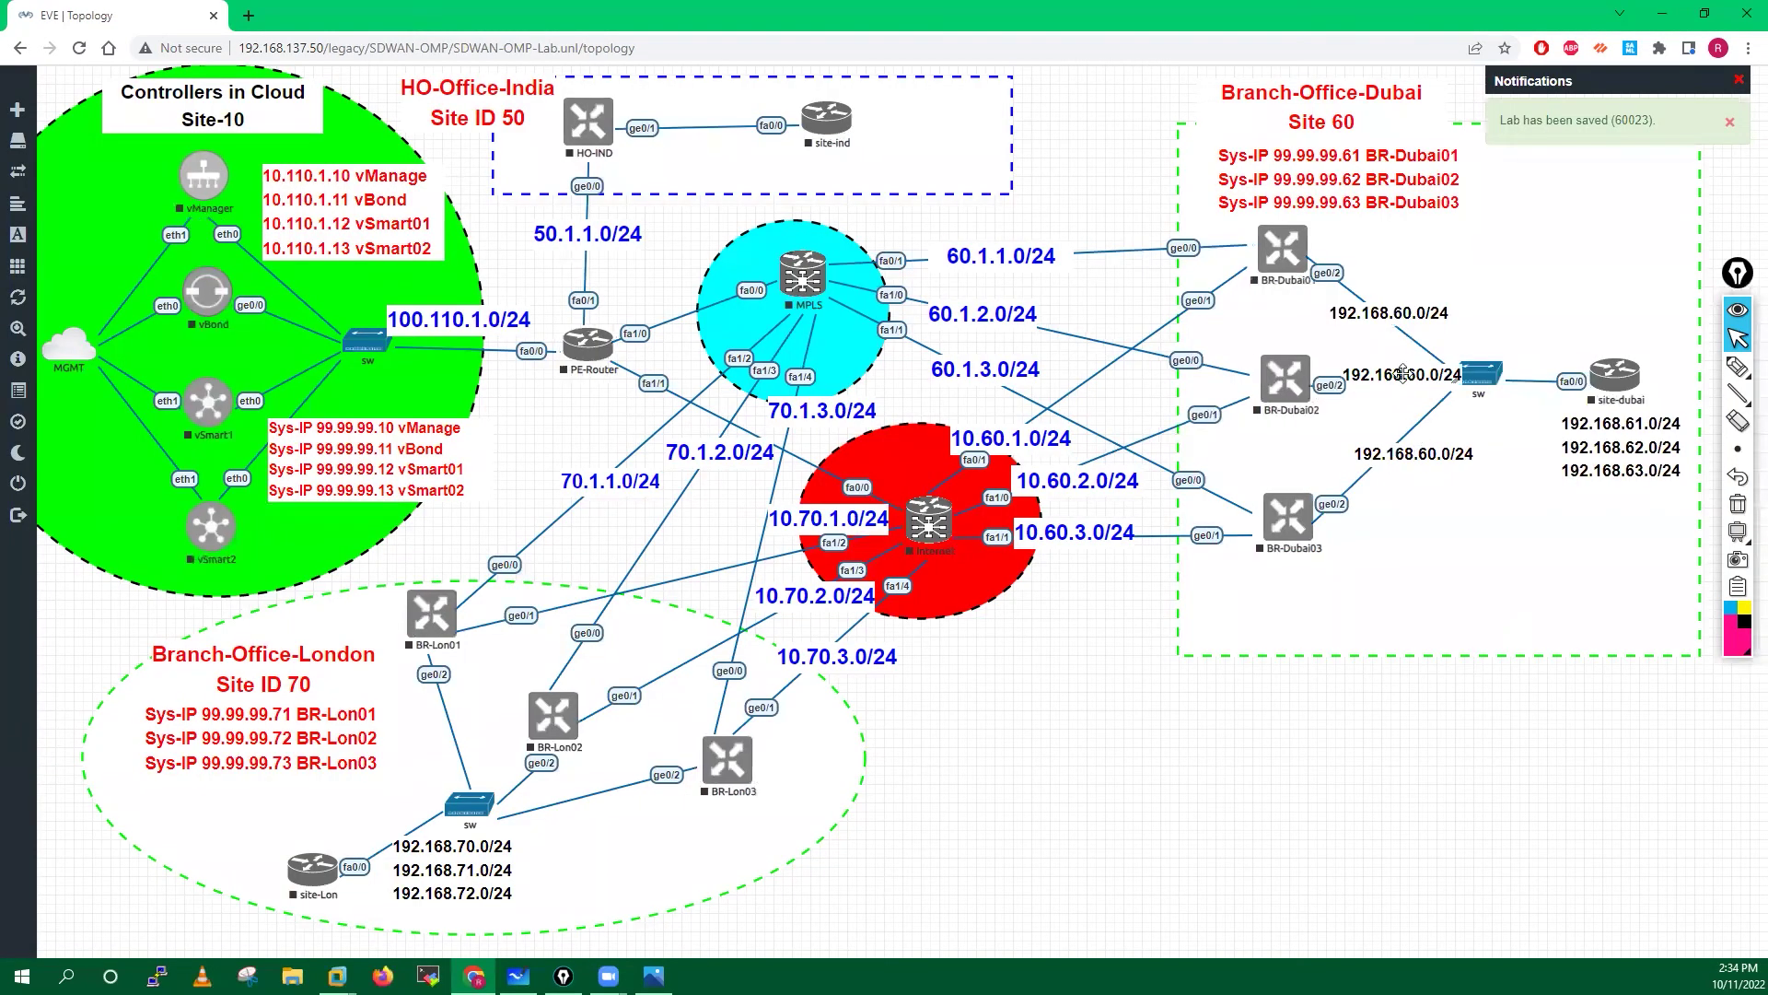
drag(1402, 373, 1449, 392)
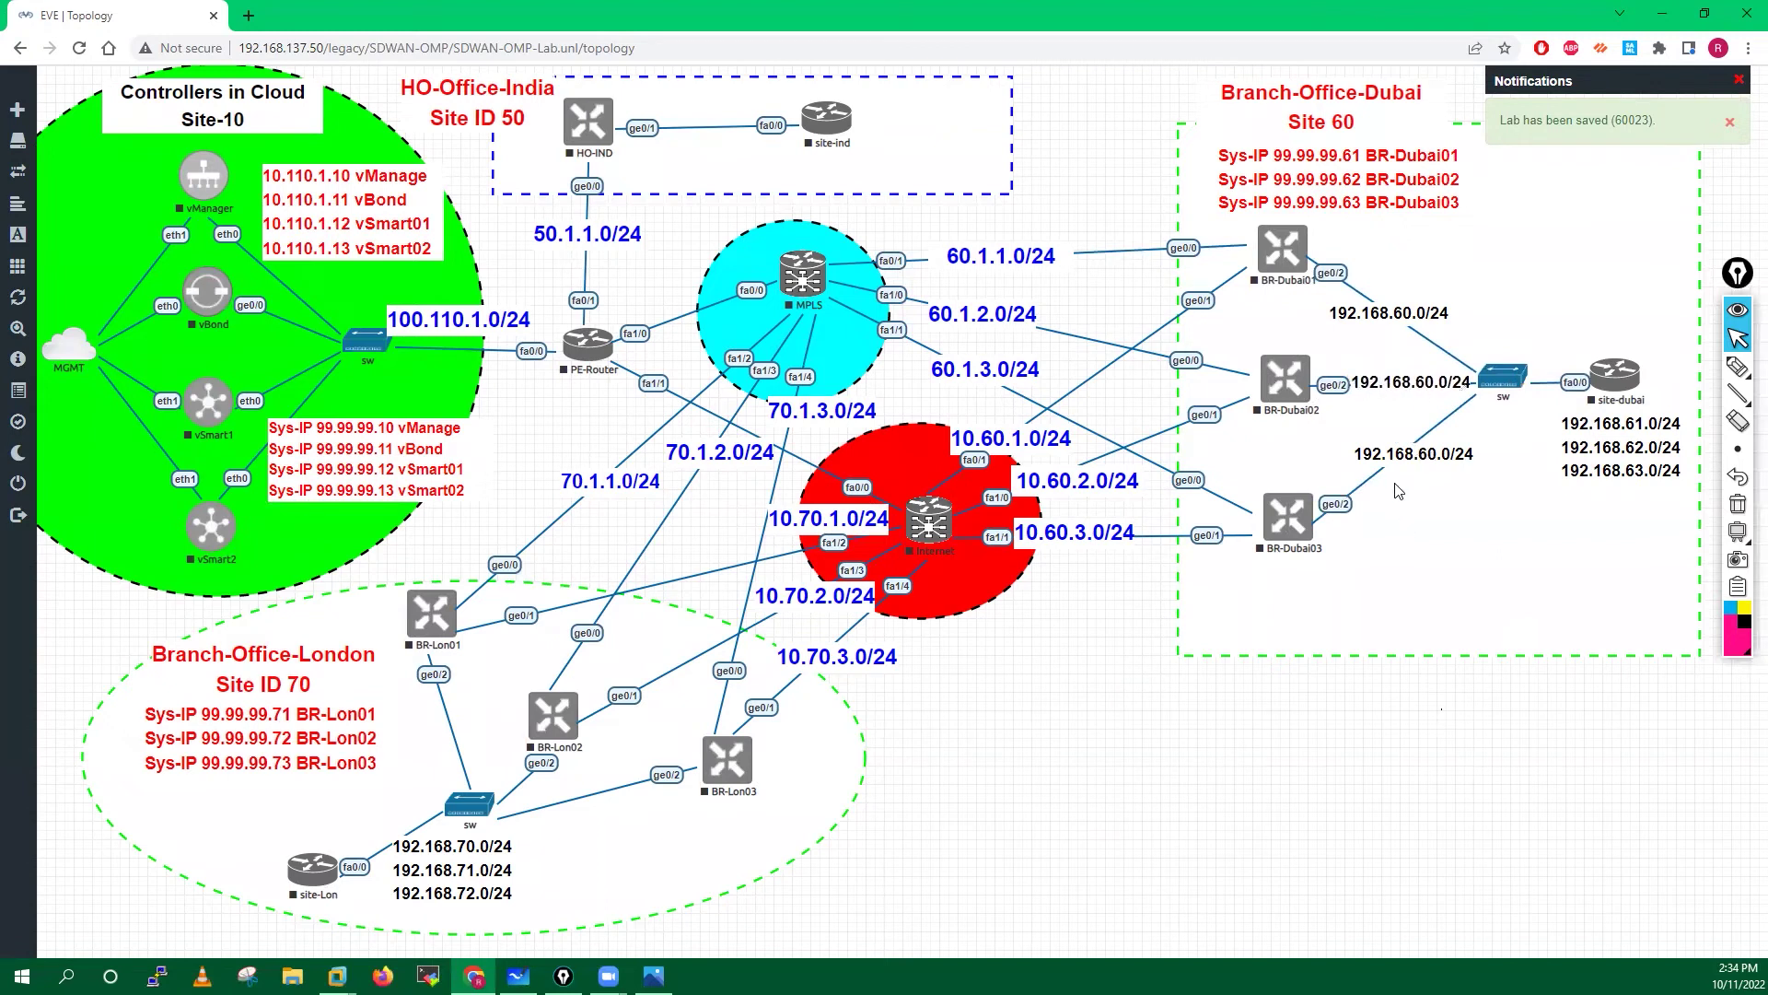
- Duplicate a 192.168.60.0/24 label, move the copy to the empty area right of the London branch, and change its text to 192.168.70.0/24
key(F5)
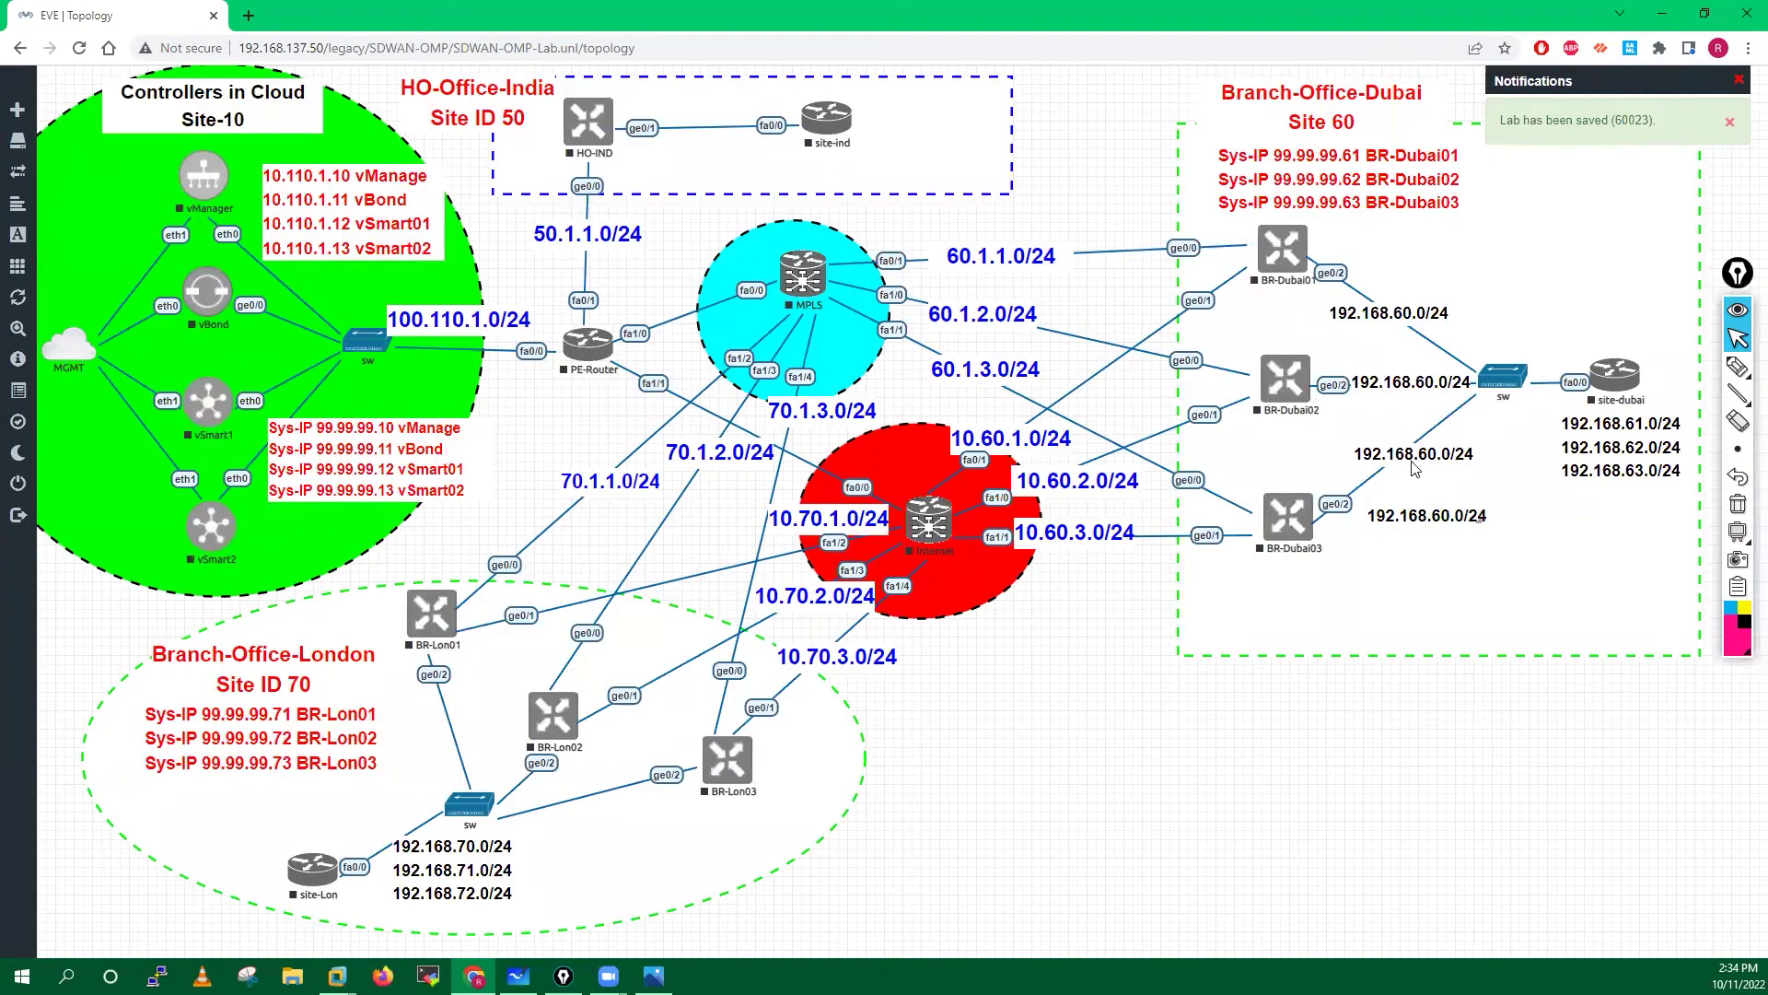
drag(1413, 521, 1032, 828)
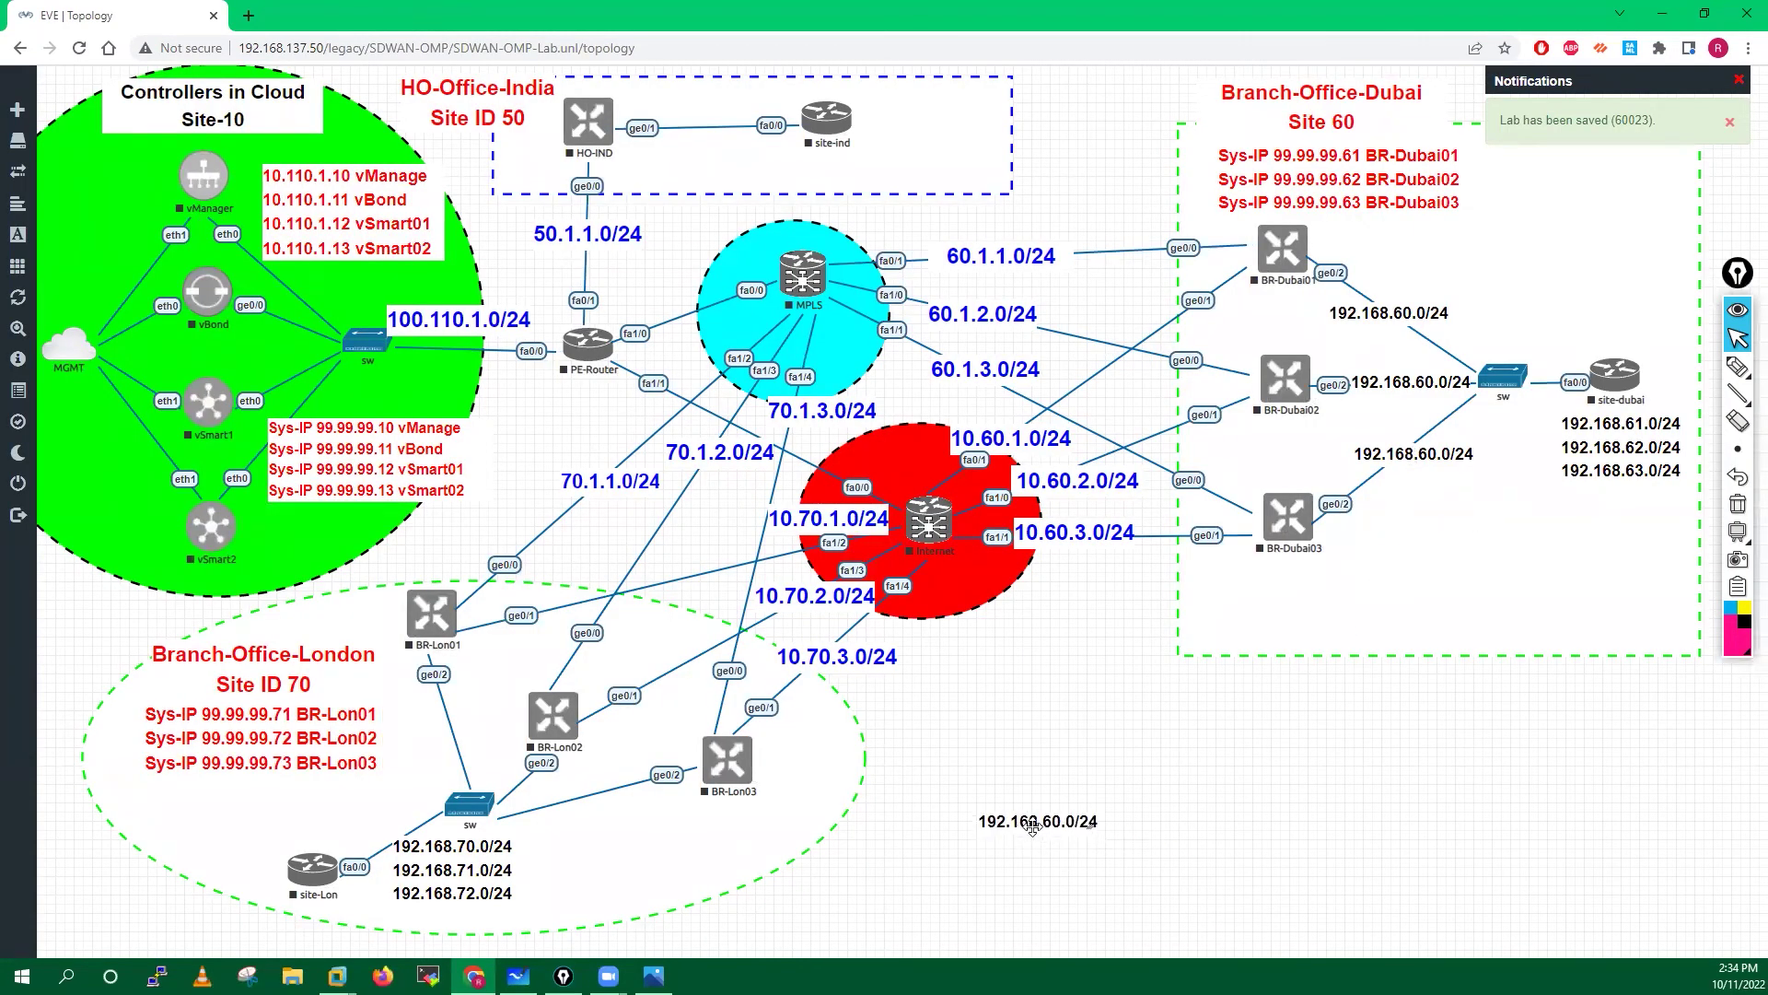
right_click(1051, 827)
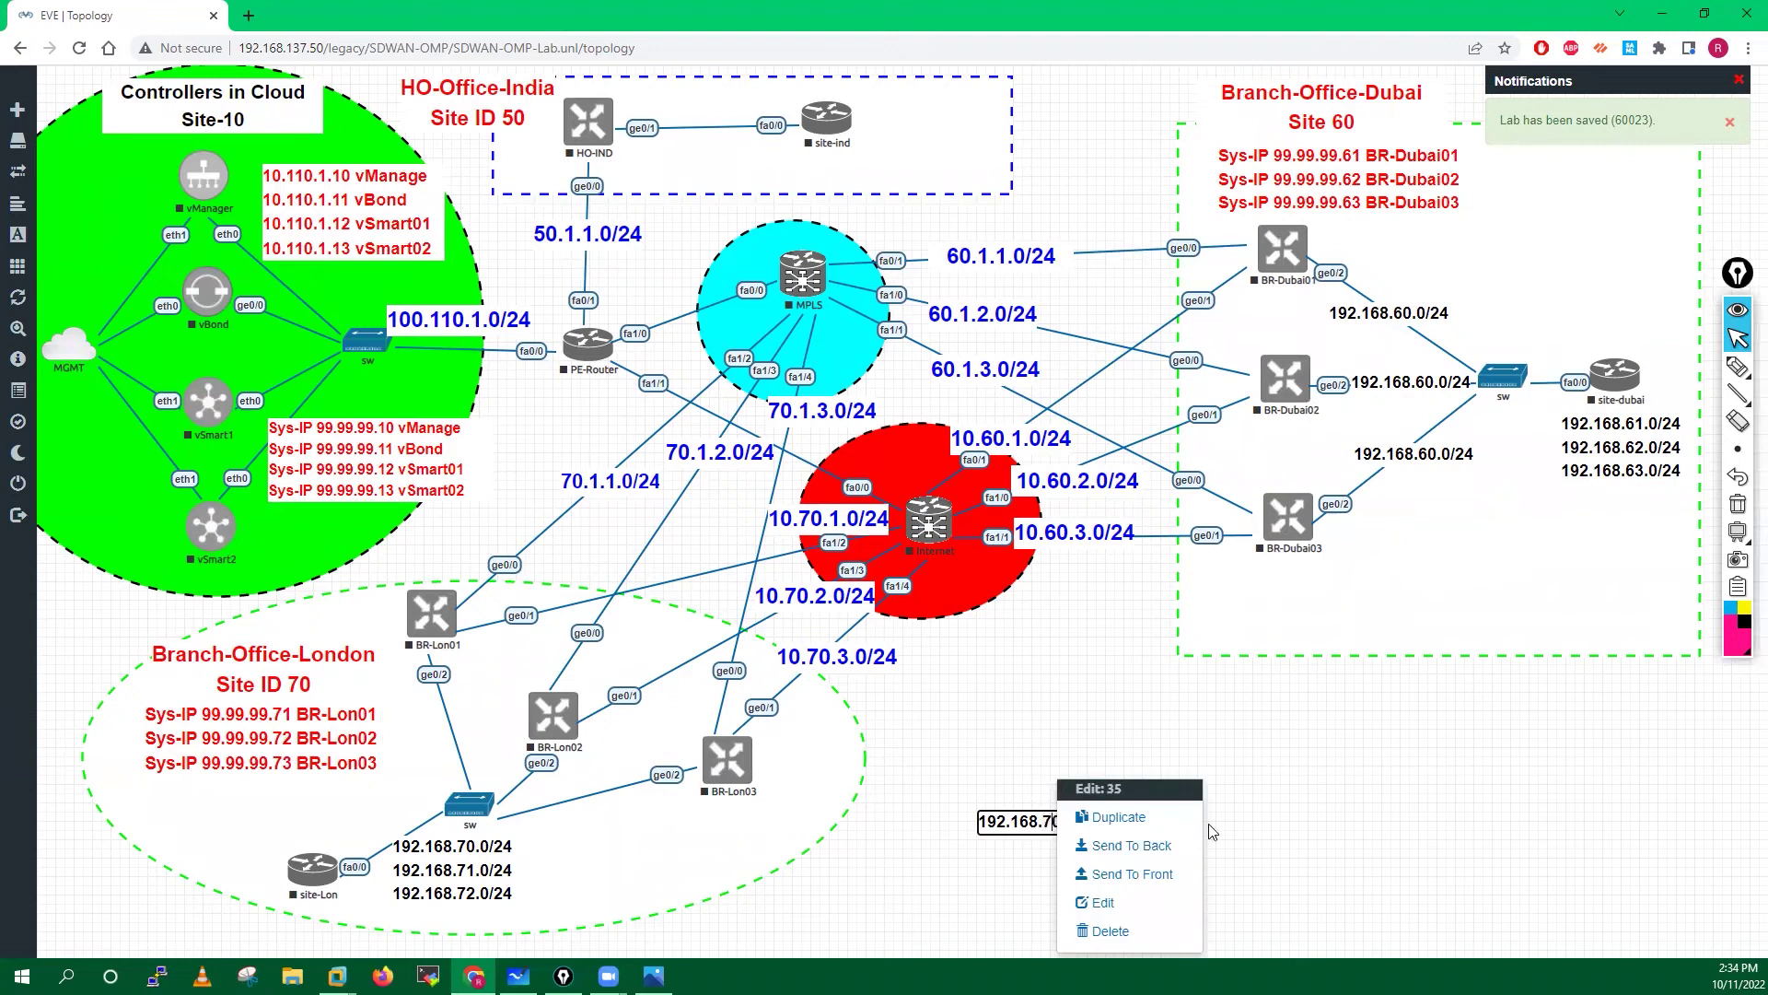
click(1333, 804)
- Make three duplicates of the new 192.168.70.0/24 label
right_click(1067, 826)
click(1136, 822)
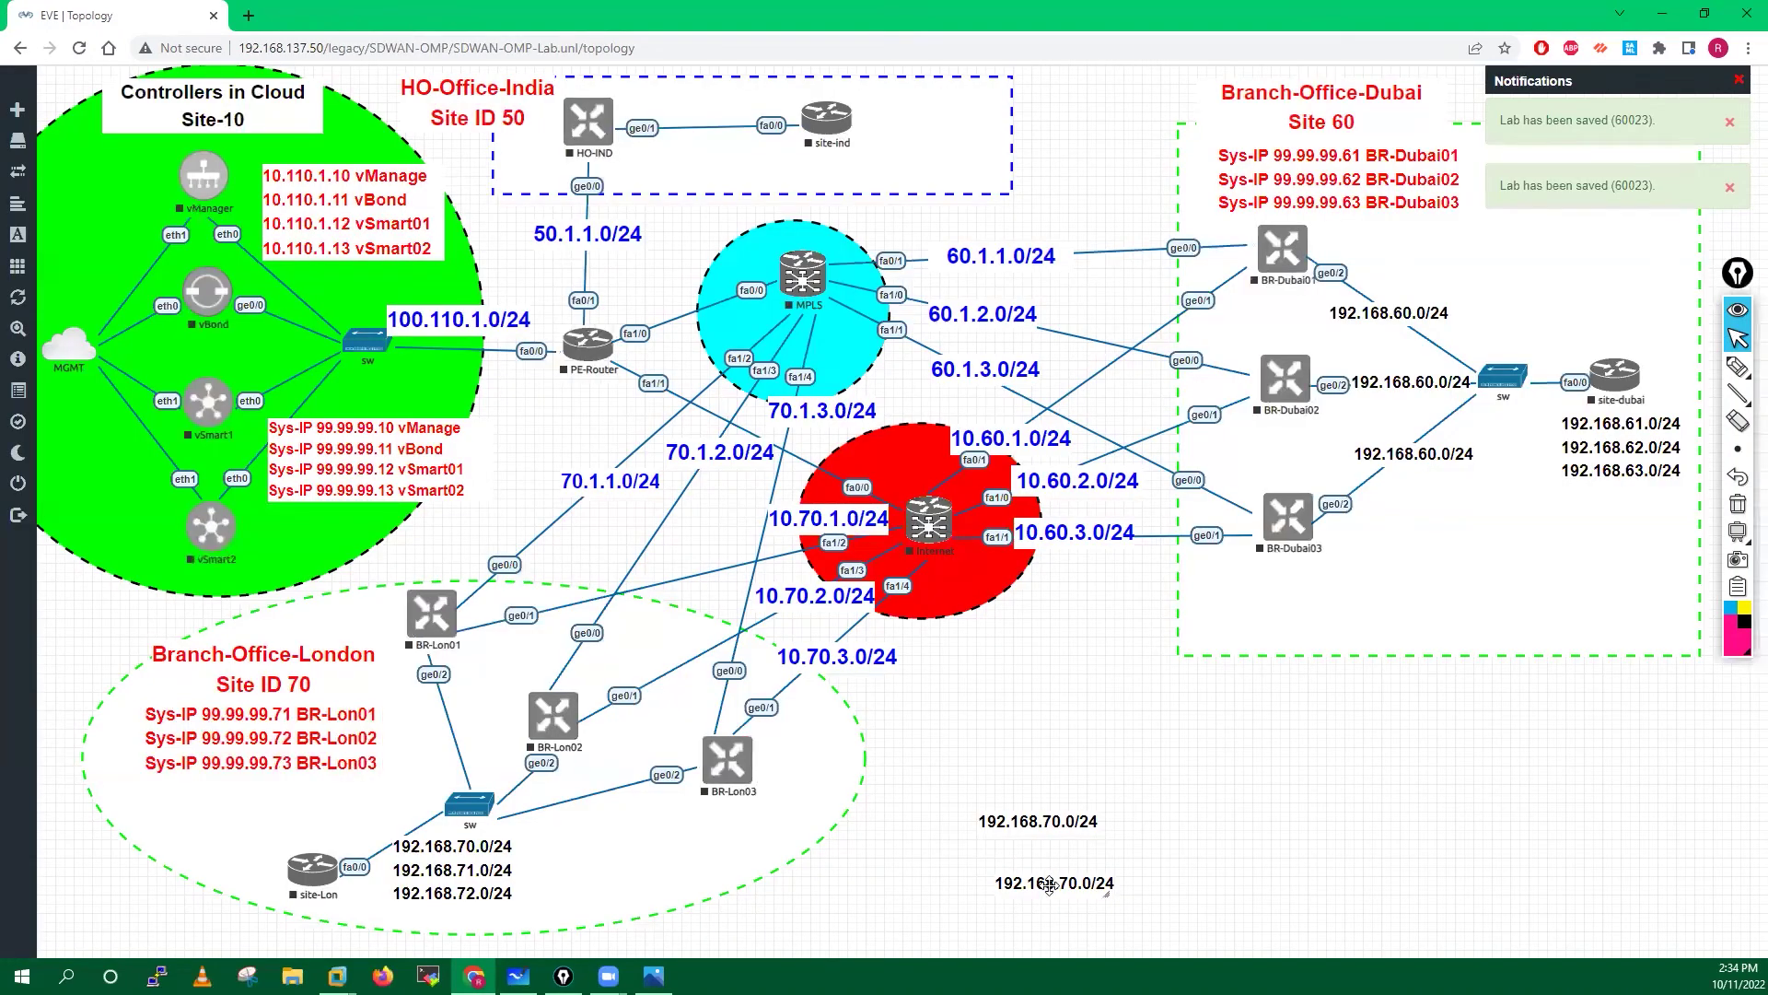
right_click(1050, 882)
click(1133, 818)
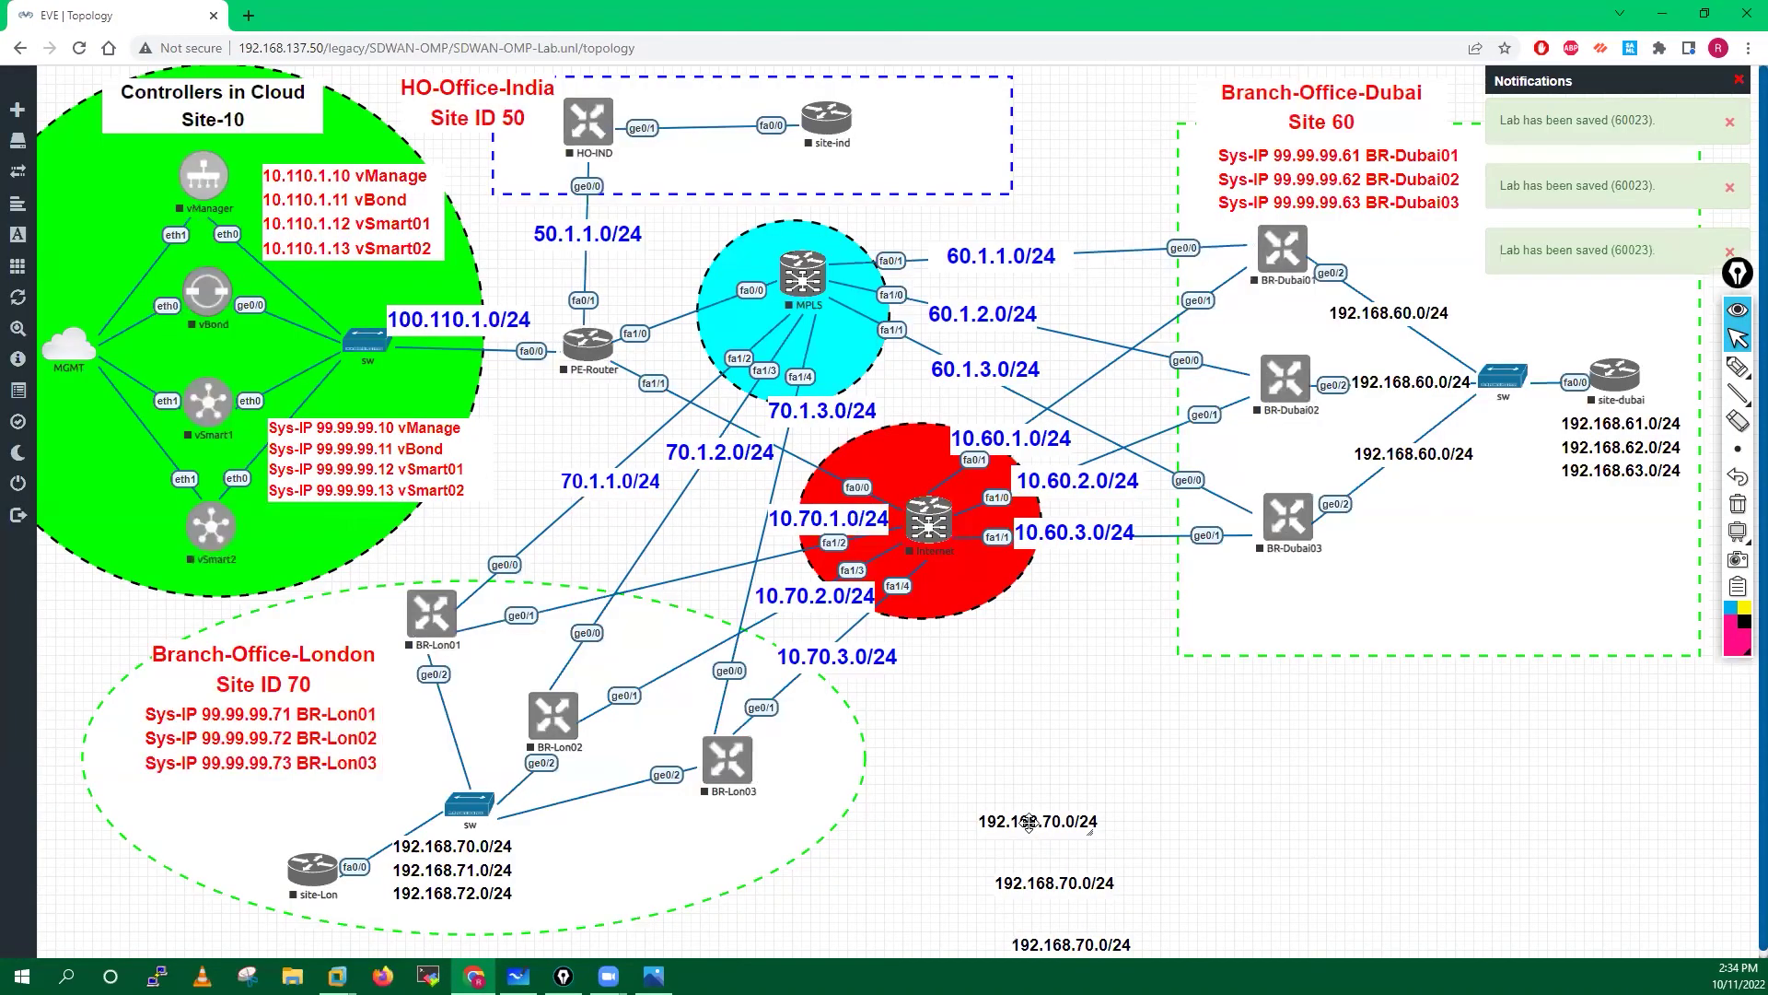
right_click(1030, 821)
click(1096, 818)
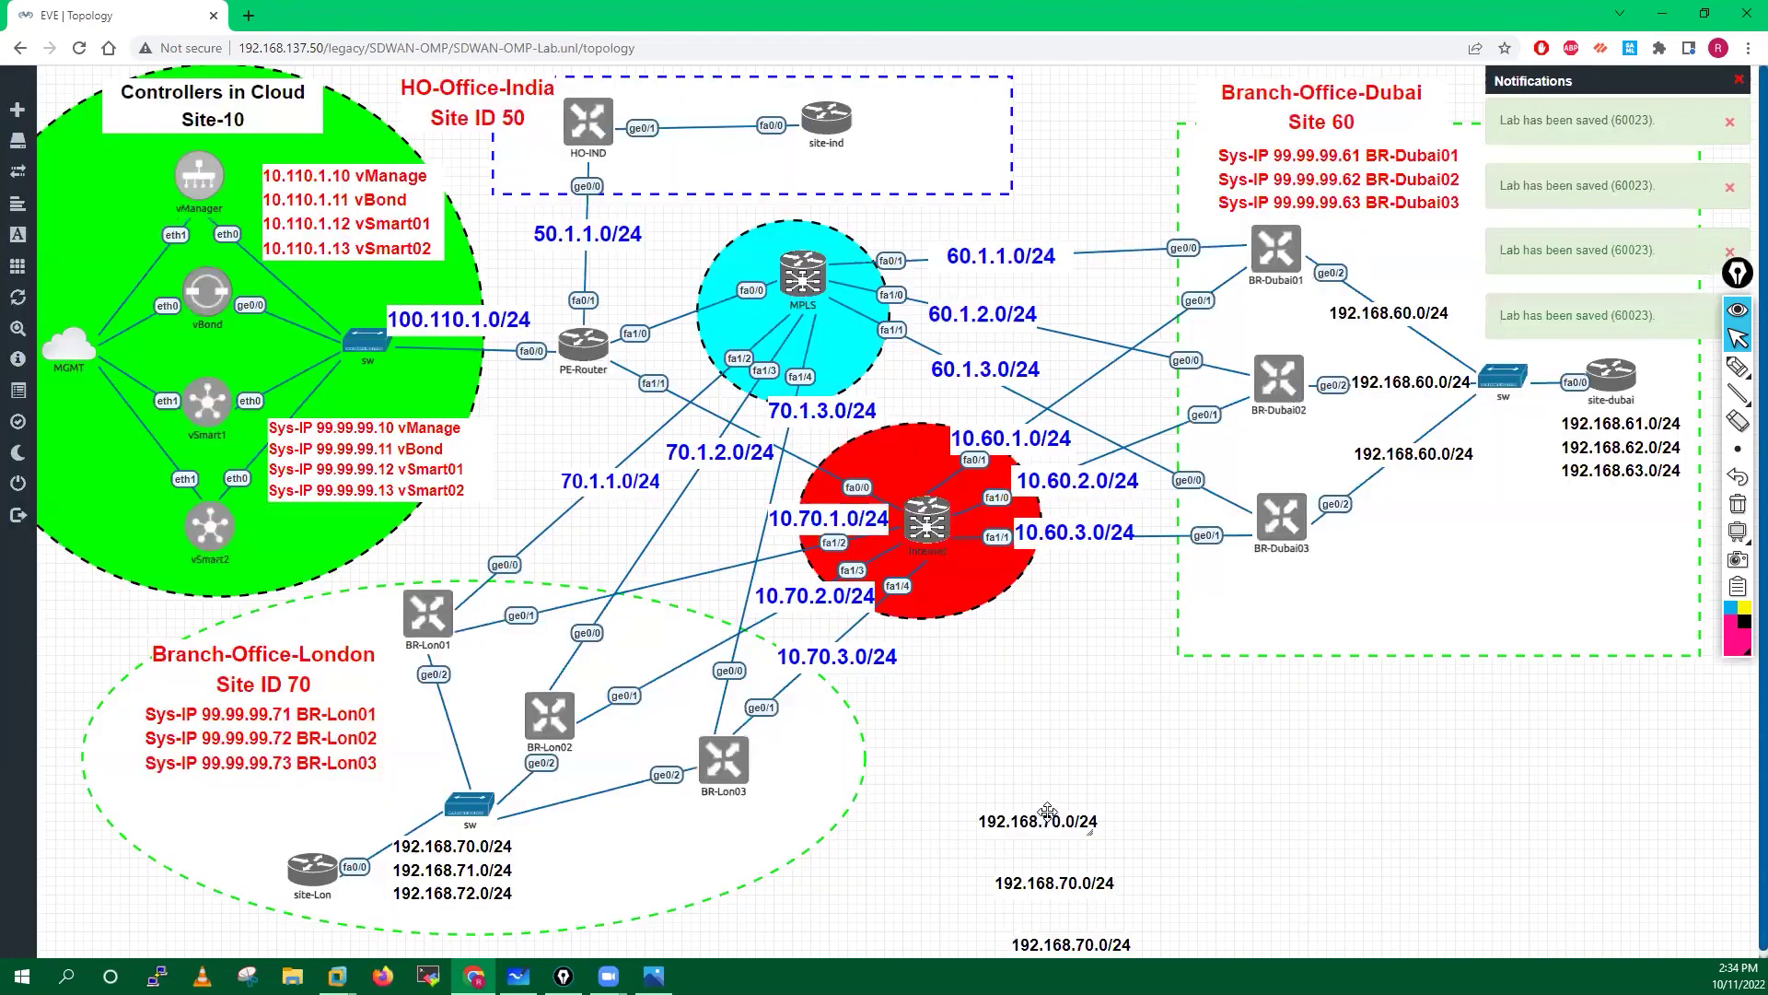
- Place three 192.168.70.0/24 labels along the links from the London switch to BR-Lon01, BR-Lon02 and BR-Lon03
drag(1048, 811, 453, 714)
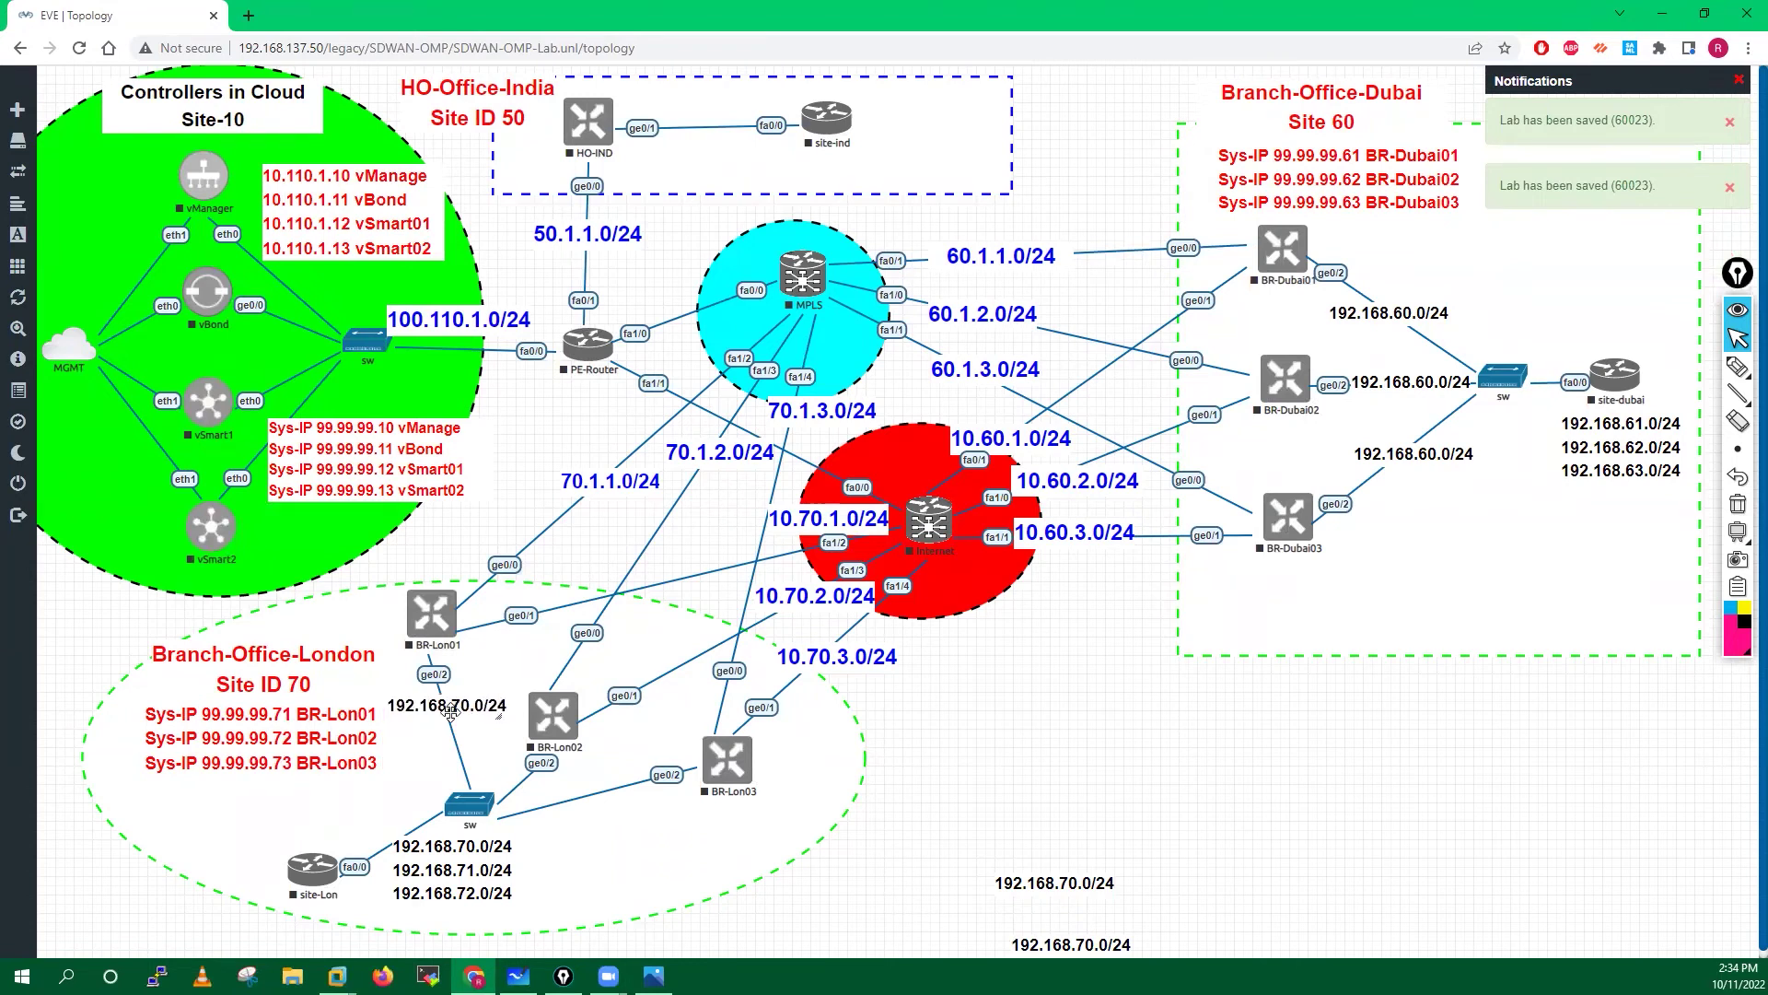
drag(1031, 889, 503, 790)
drag(1041, 886, 559, 815)
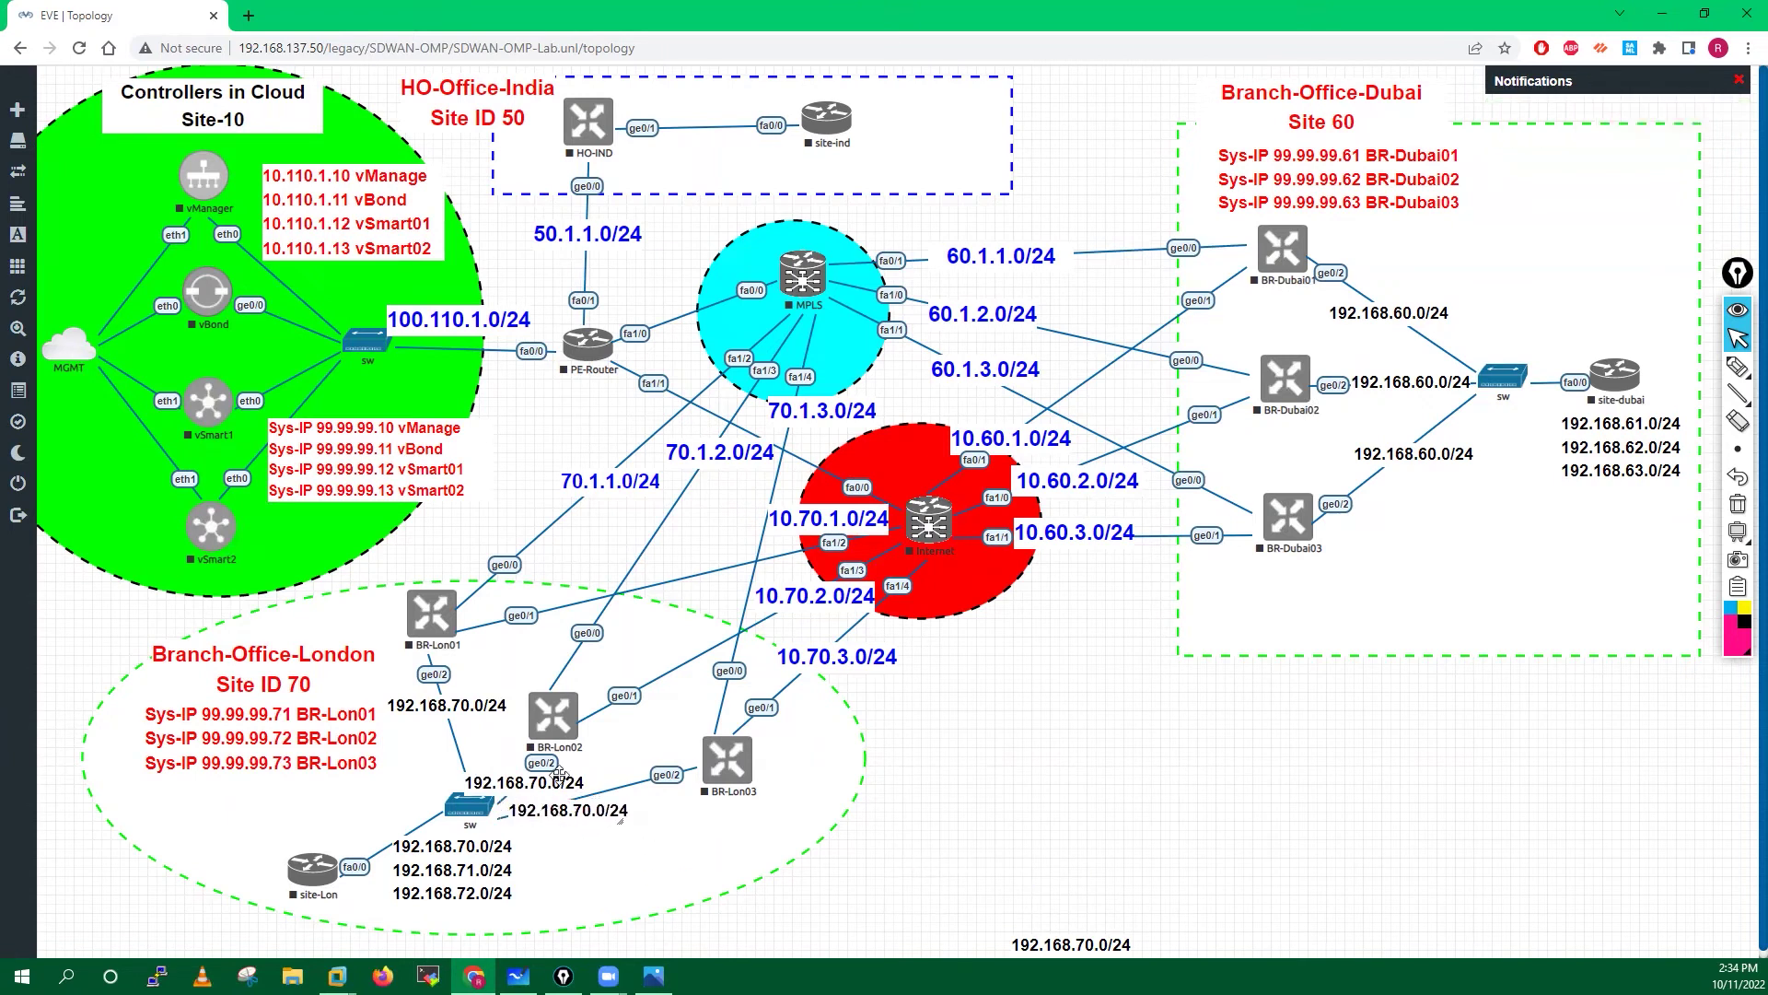
- Shift BR-Lon02 and the London switch to make room for the link labels, and move the three-line subnet label to the left of site-Lon
drag(557, 722, 572, 704)
drag(518, 784, 445, 824)
drag(448, 890, 374, 887)
drag(204, 869, 205, 898)
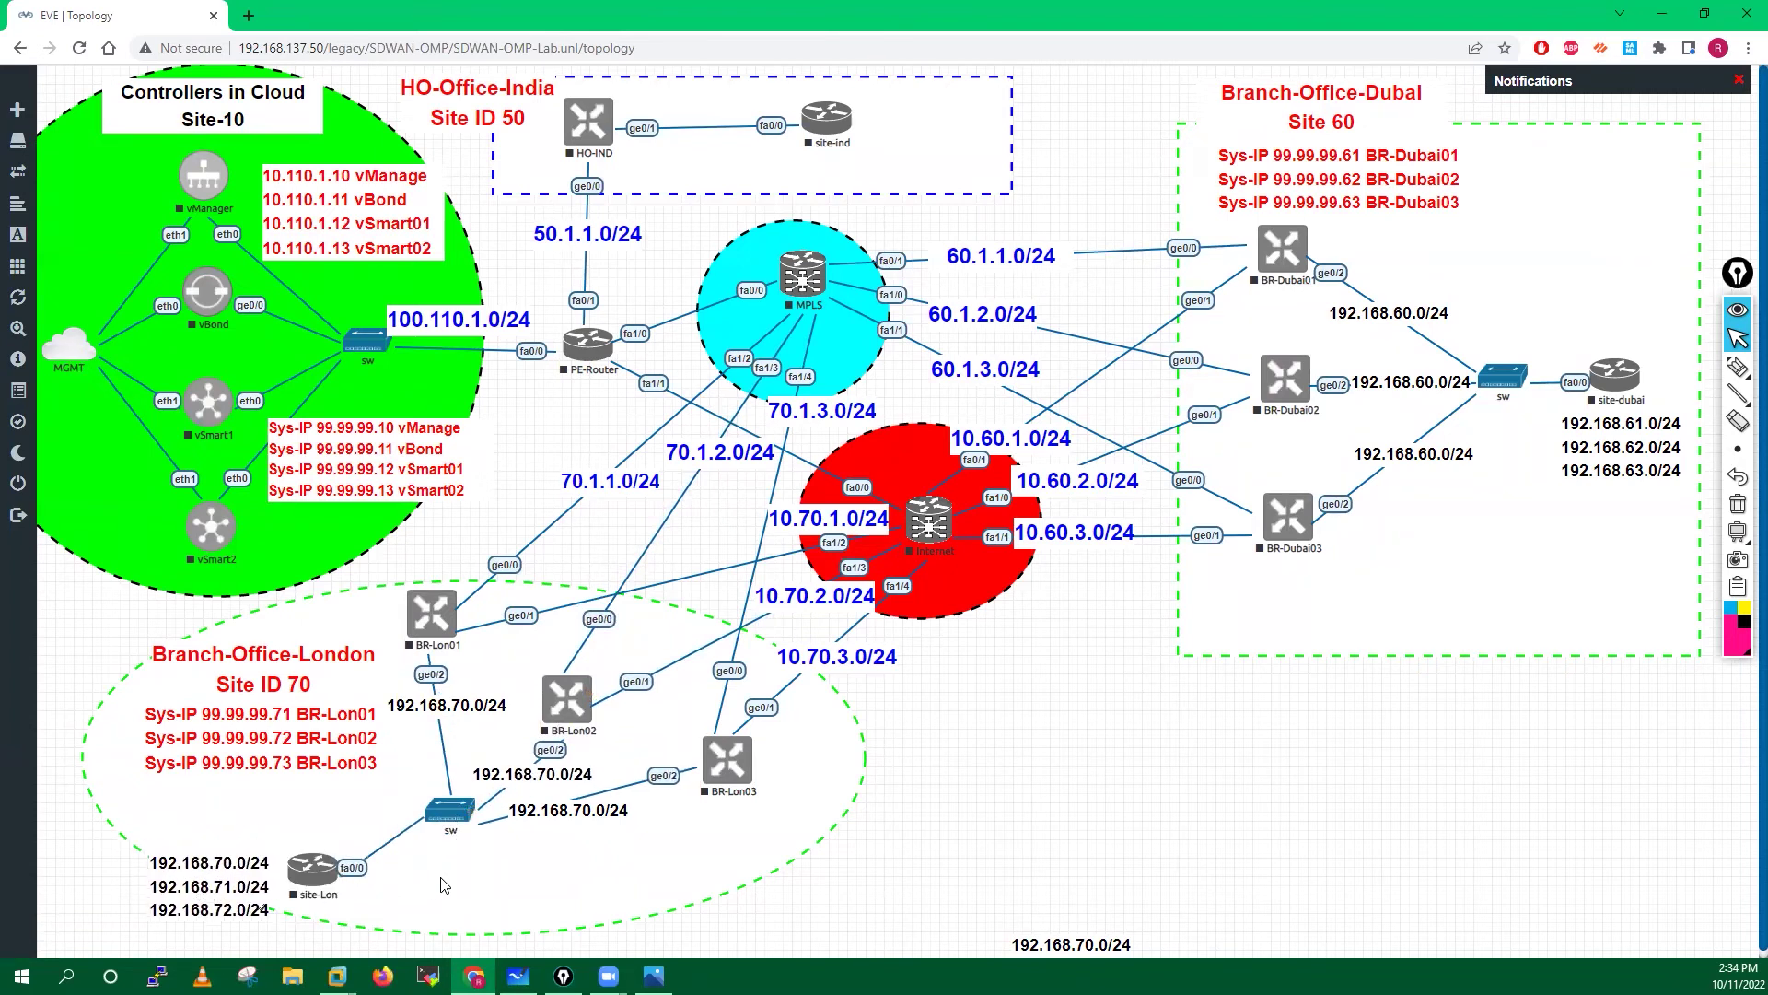
- Move the London switch closer to site-Lon, realign the 192.168.70.0/24 labels with its links, and bring the spare copy higher up
drag(456, 819, 414, 835)
mouse_move(512, 776)
mouse_down()
mouse_move(493, 835)
mouse_move(488, 789)
mouse_up()
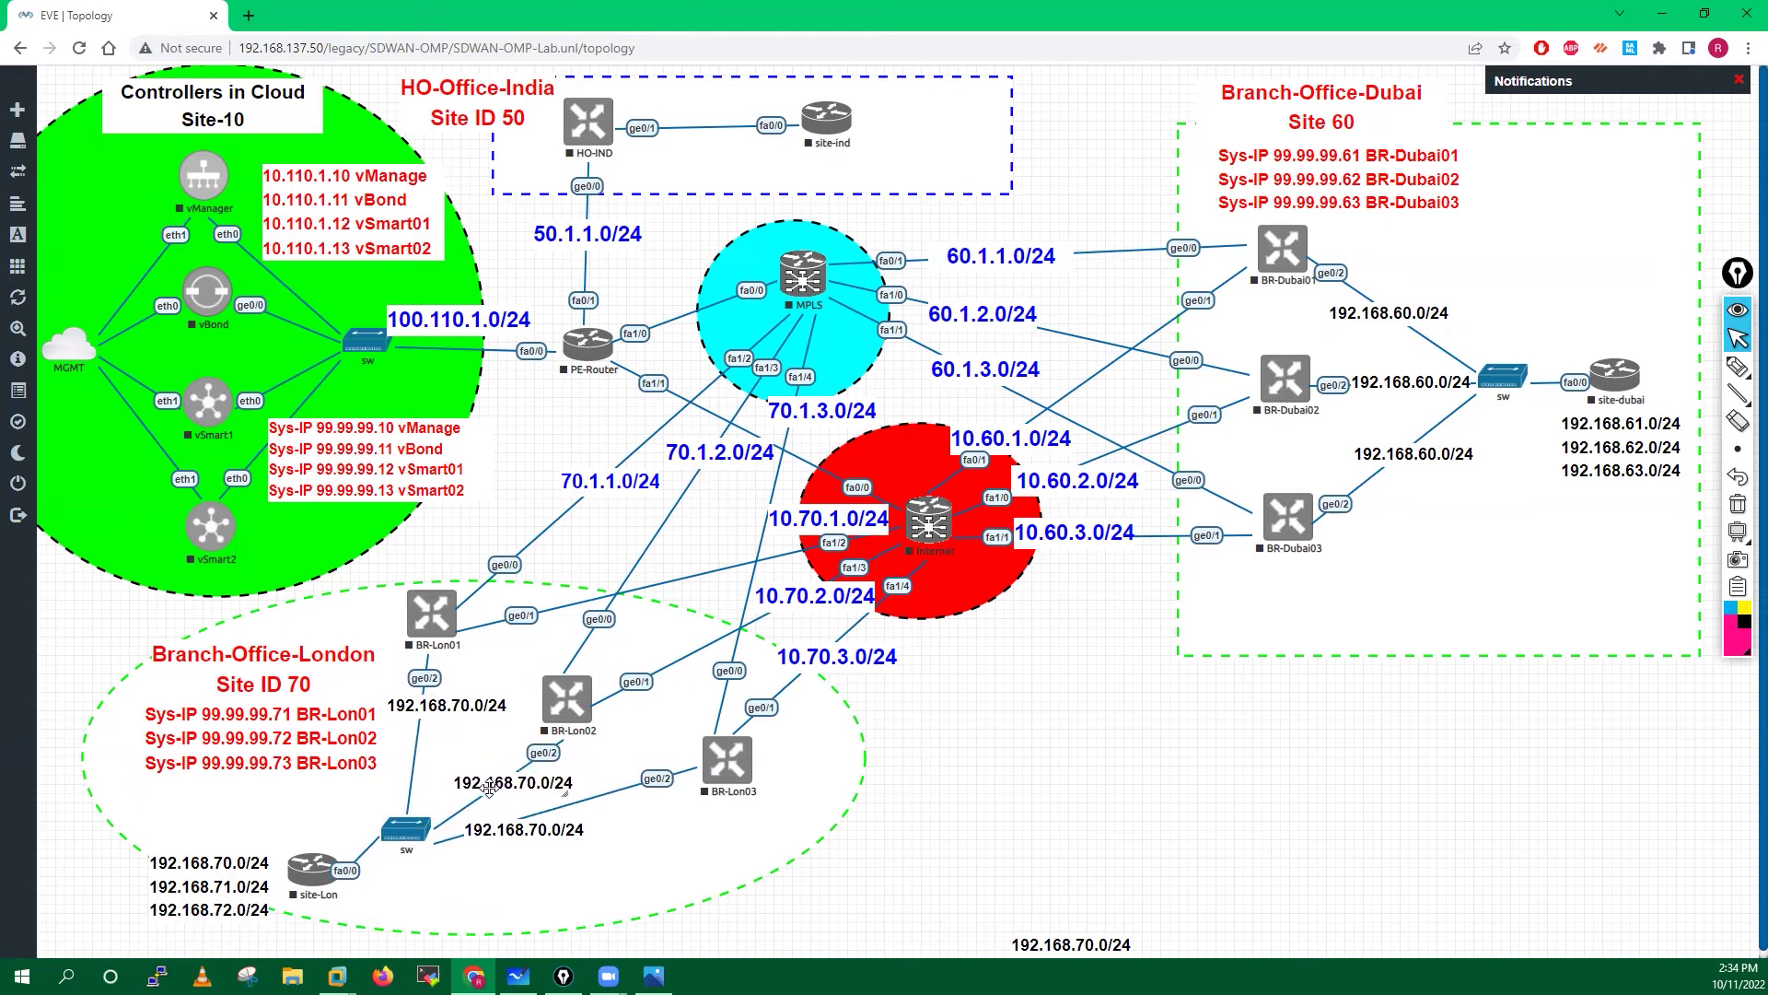
drag(446, 706, 443, 720)
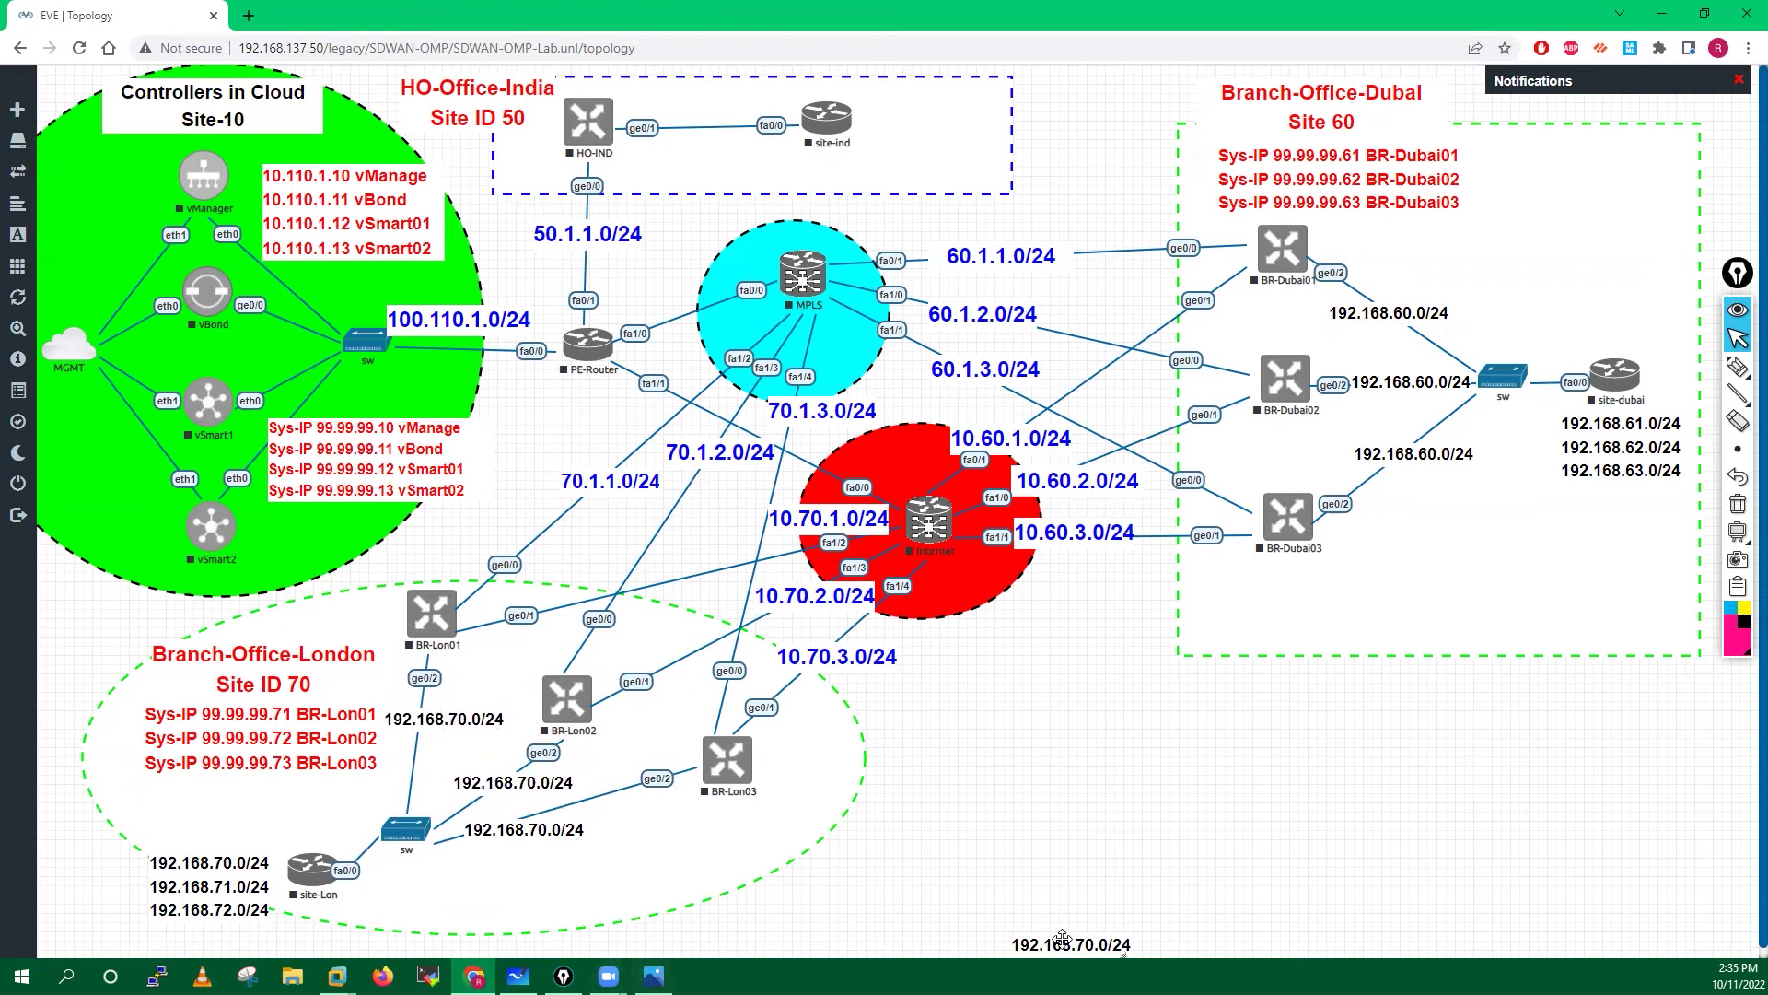
drag(1059, 943, 1053, 834)
- Change the three-line subnet label beside site-Lon to 192.168.71.0/24, 192.168.72.0/24 and 192.168.73.0/24
click(213, 879)
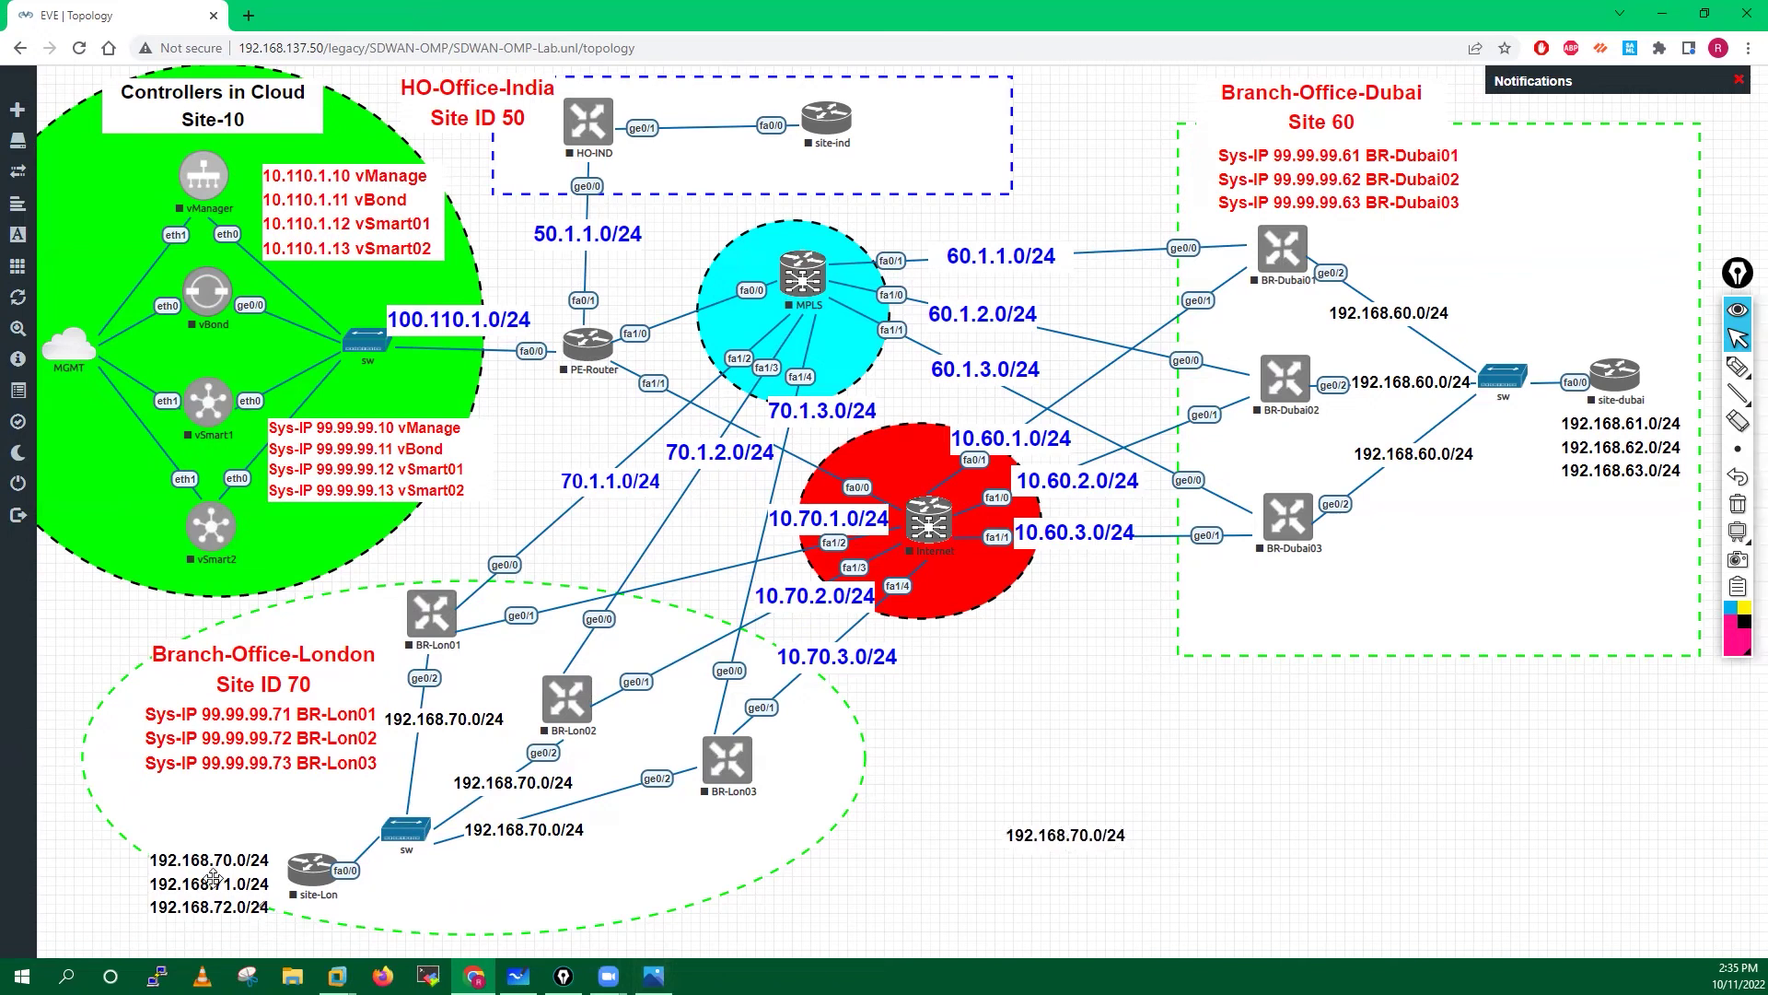
right_click(225, 863)
key(Delete)
text(1)
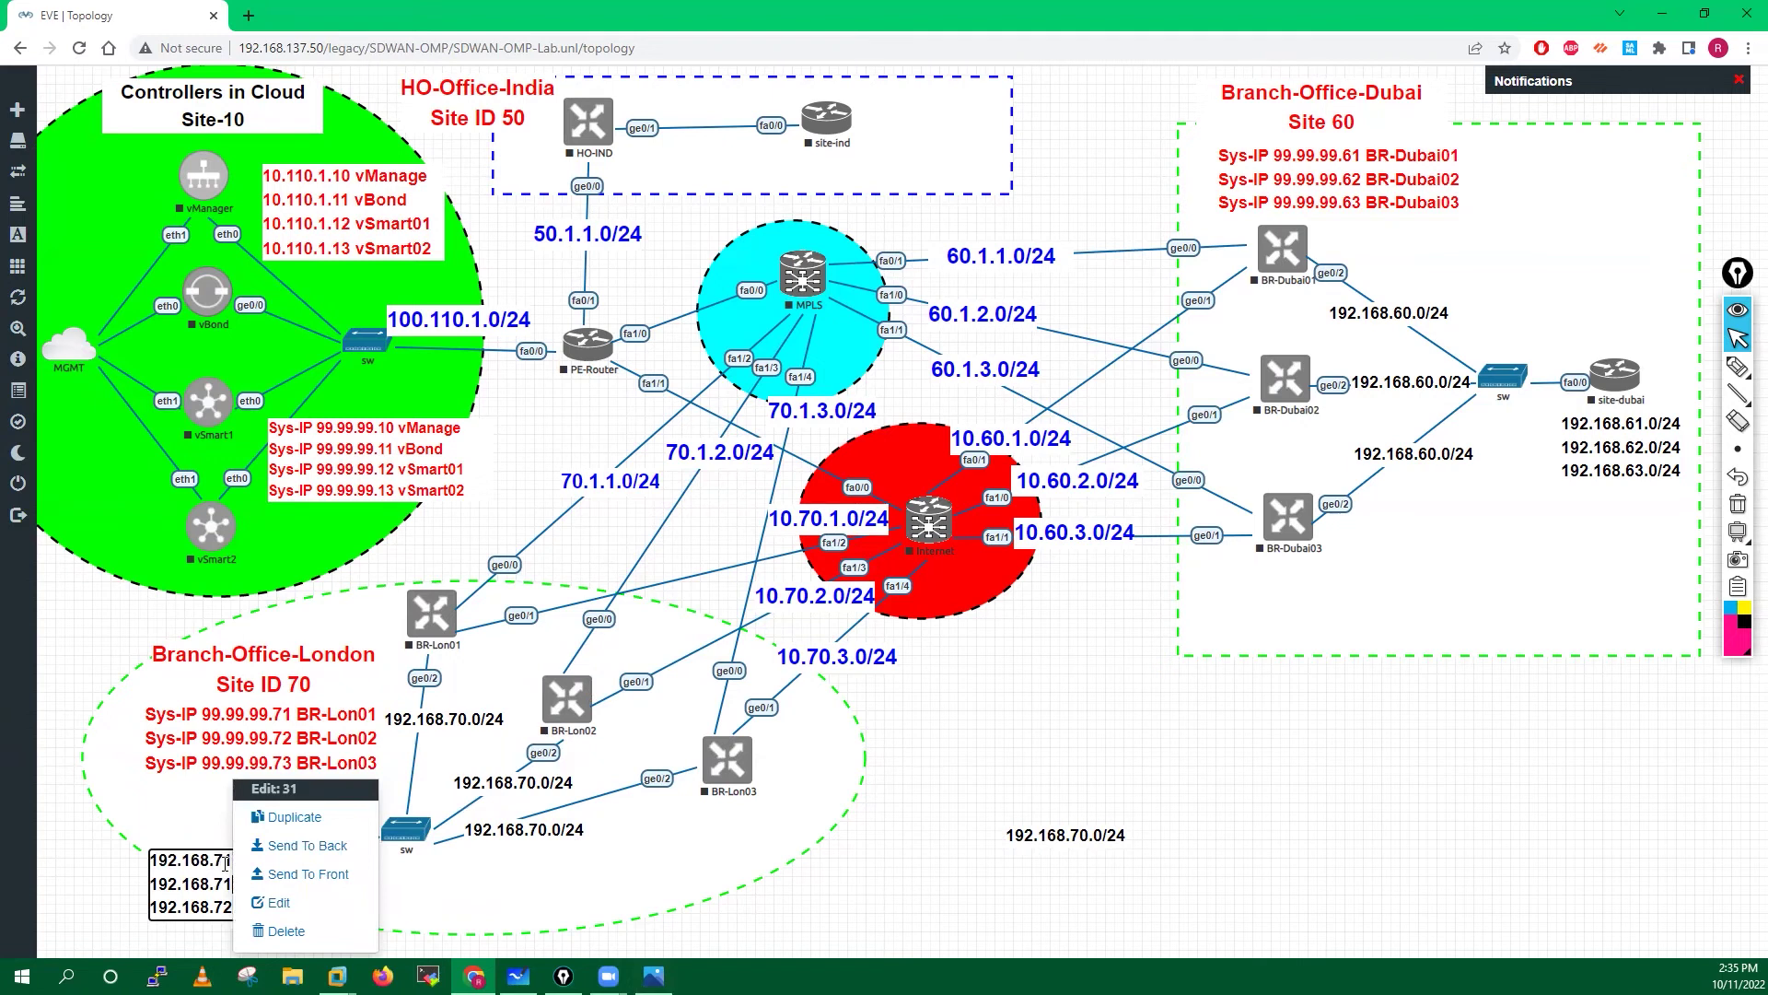
key(Down)
key(BackSpace)
text(2)
key(Down)
key(BackSpace)
text(3)
click(1078, 824)
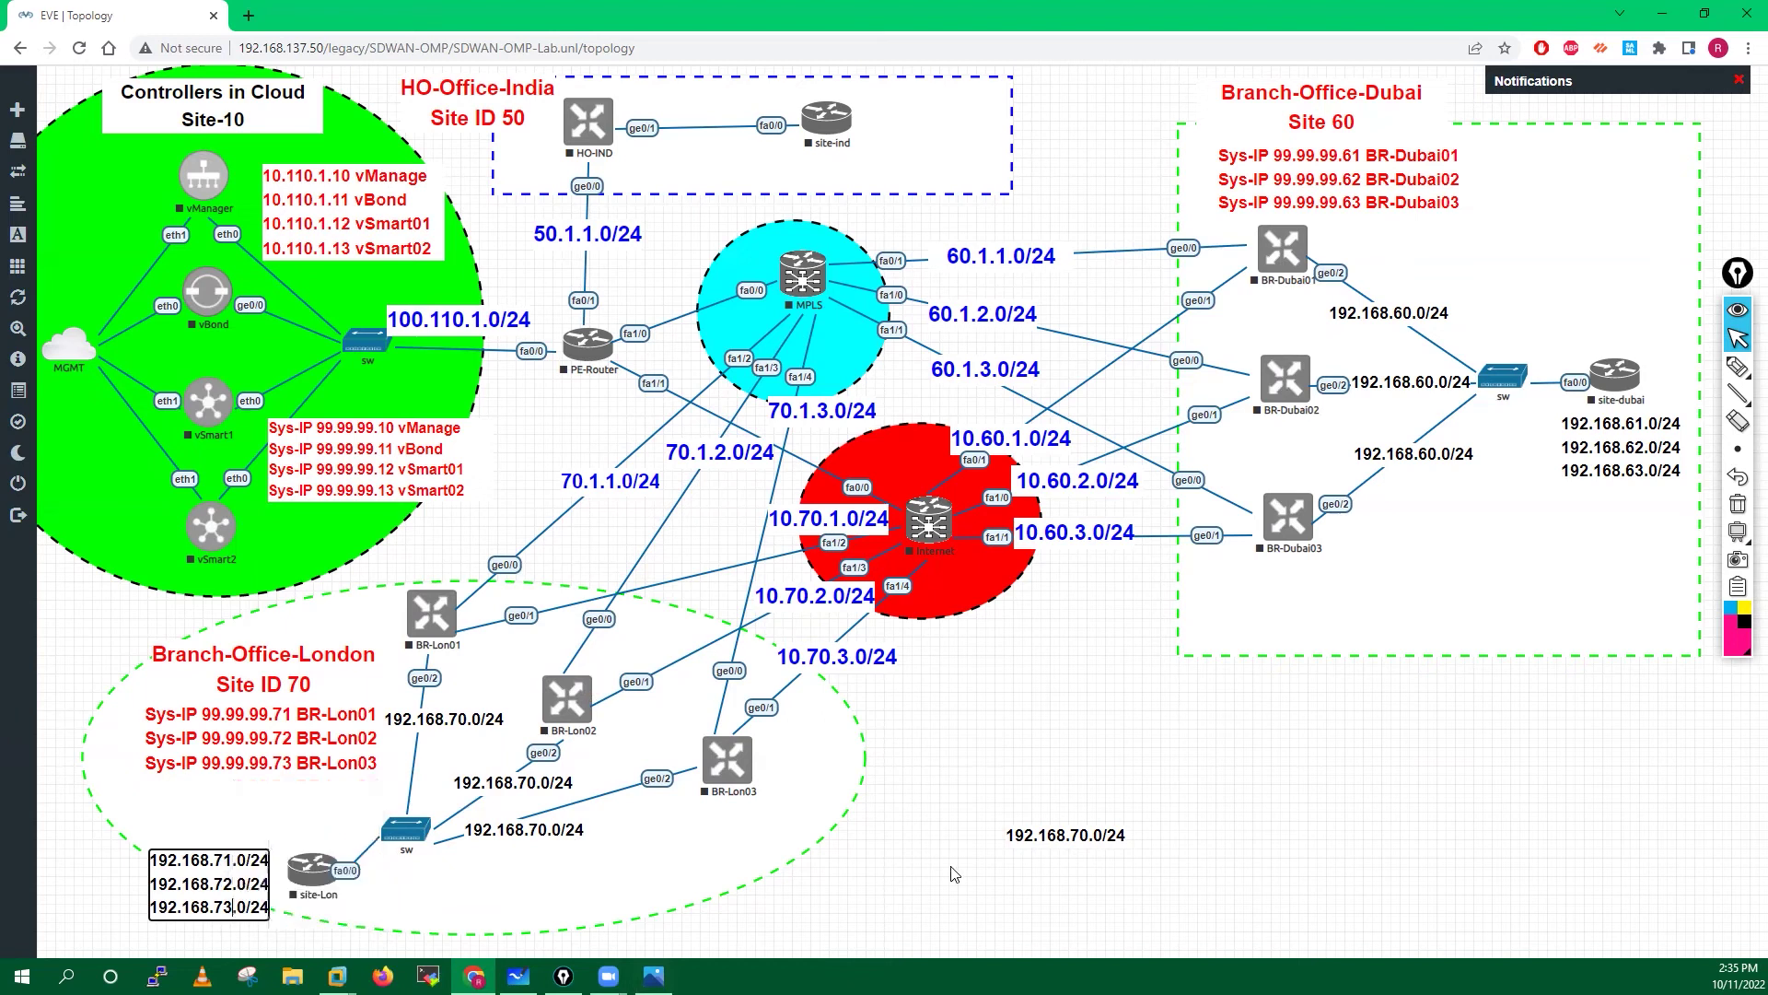
- Change the spare 192.168.70.0/24 label to 192.168.50.0/24, place it above the HO-IND to site-ind link, and nudge site-ind closer to HO-IND
right_click(1070, 834)
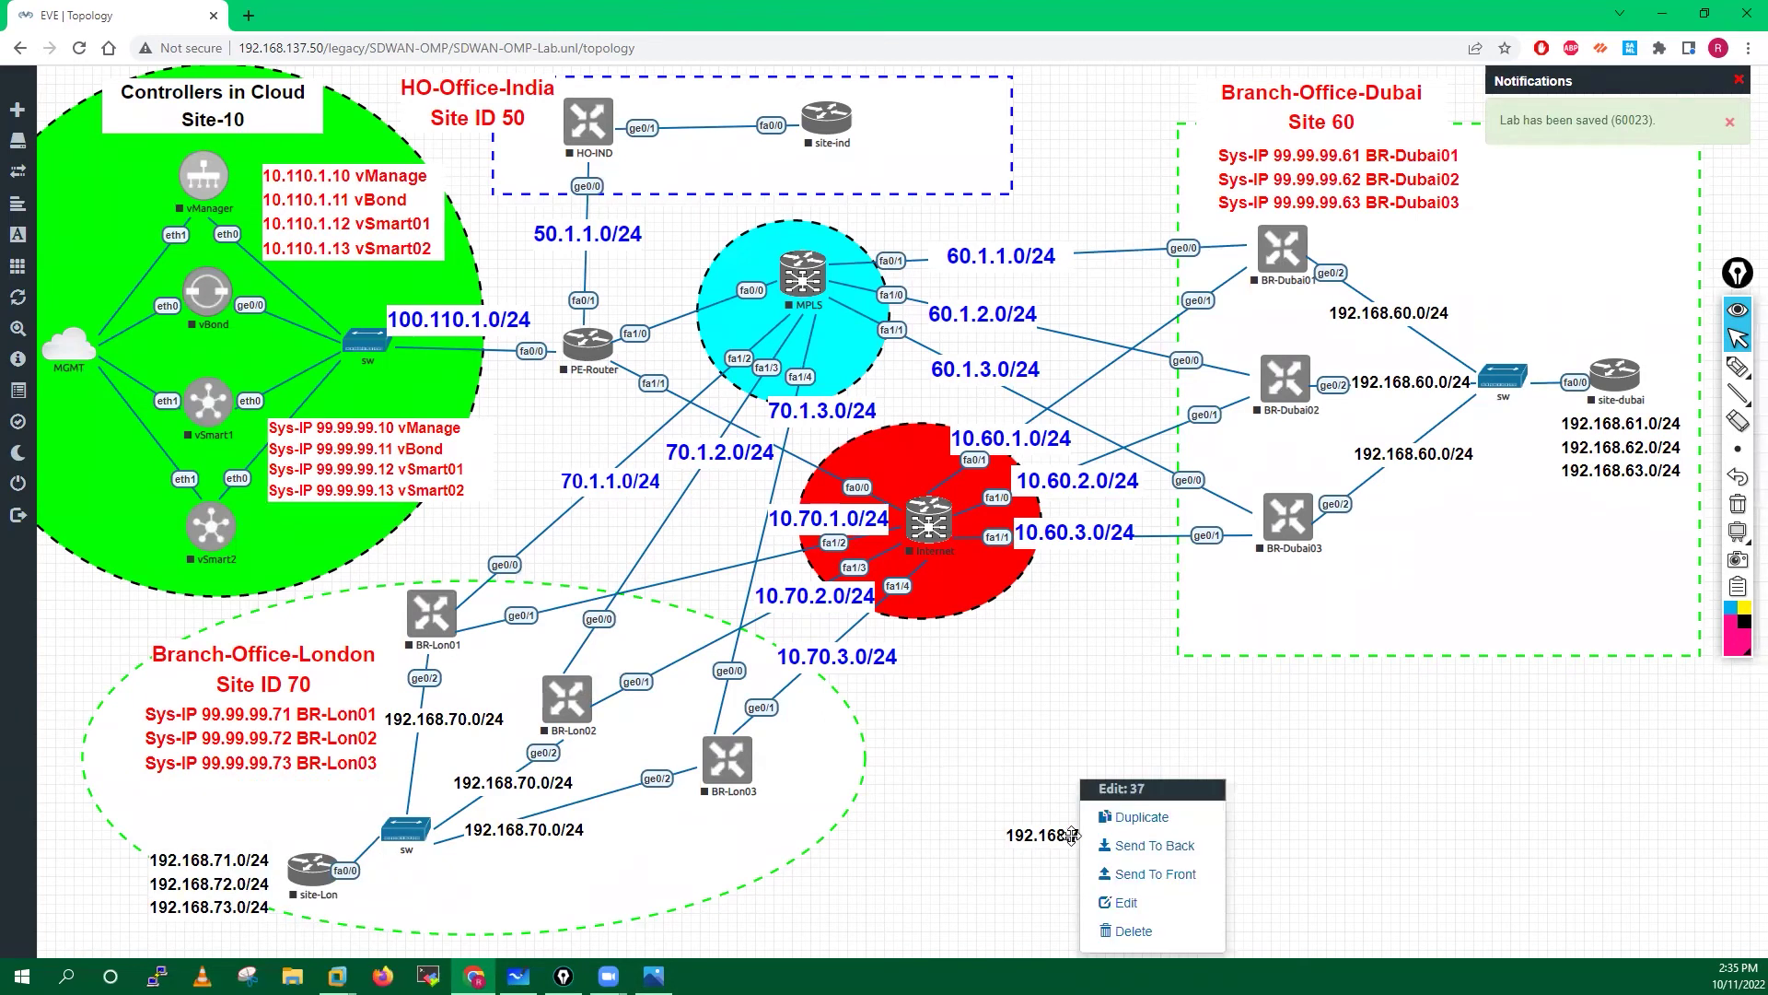
click(1128, 904)
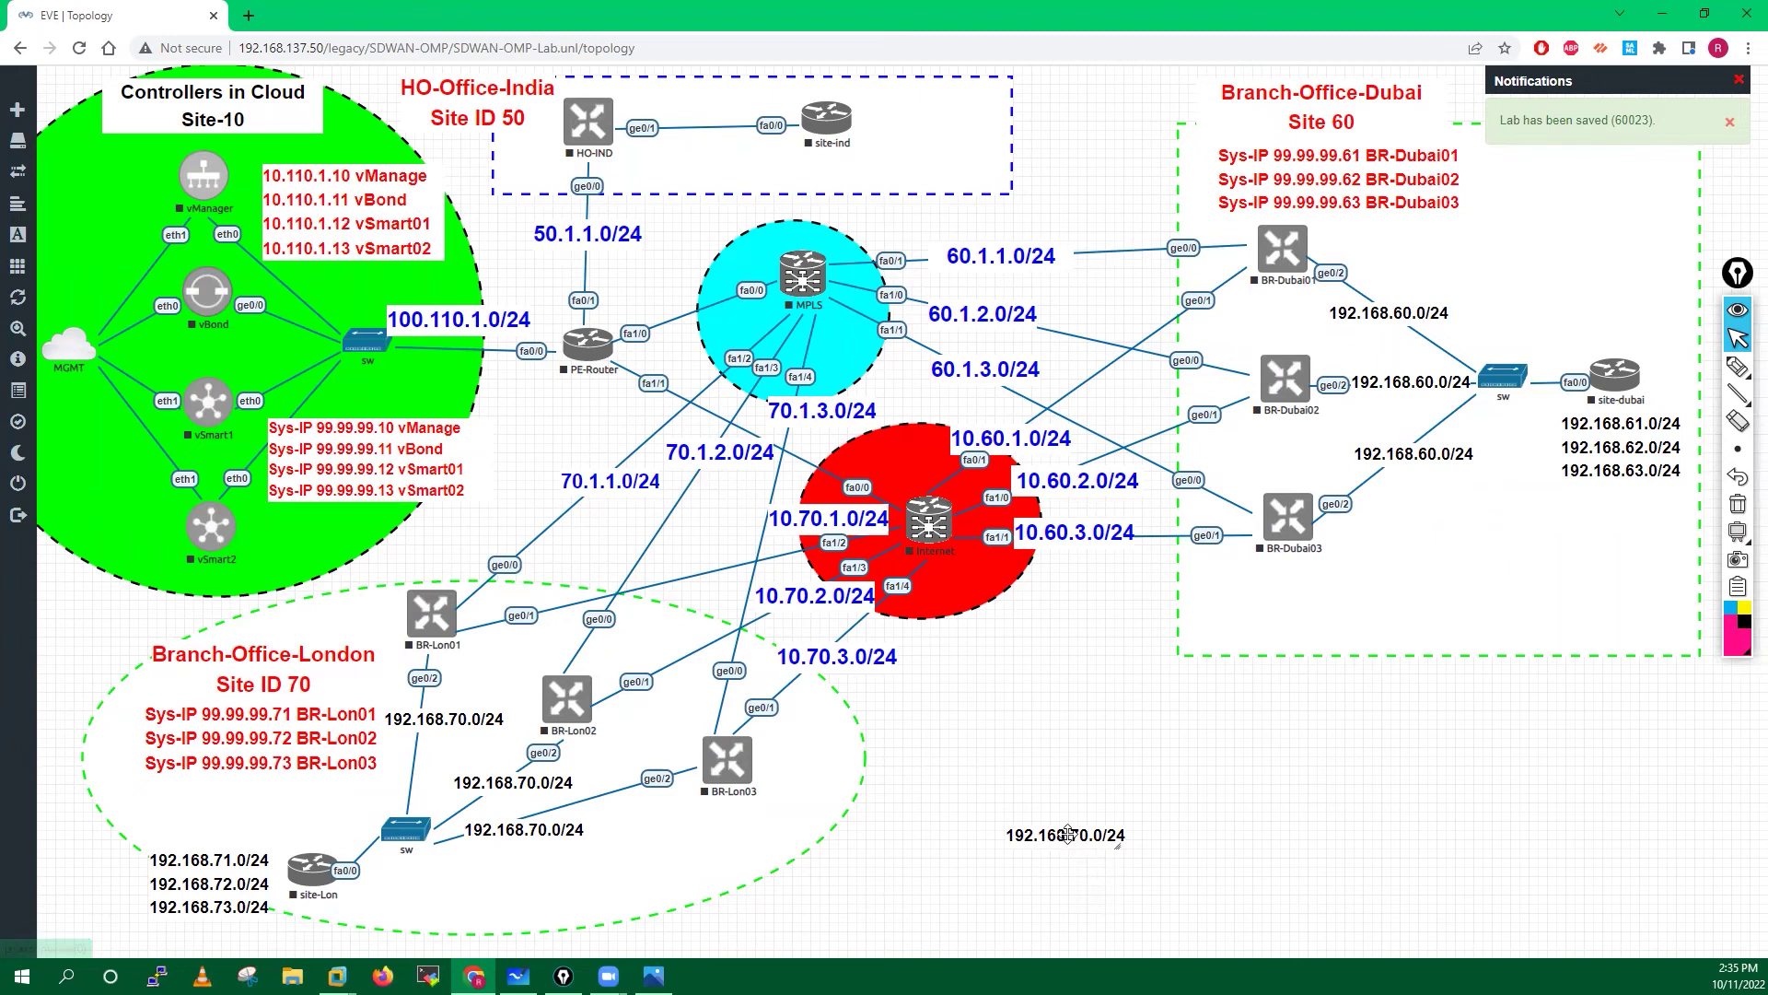
click(1083, 835)
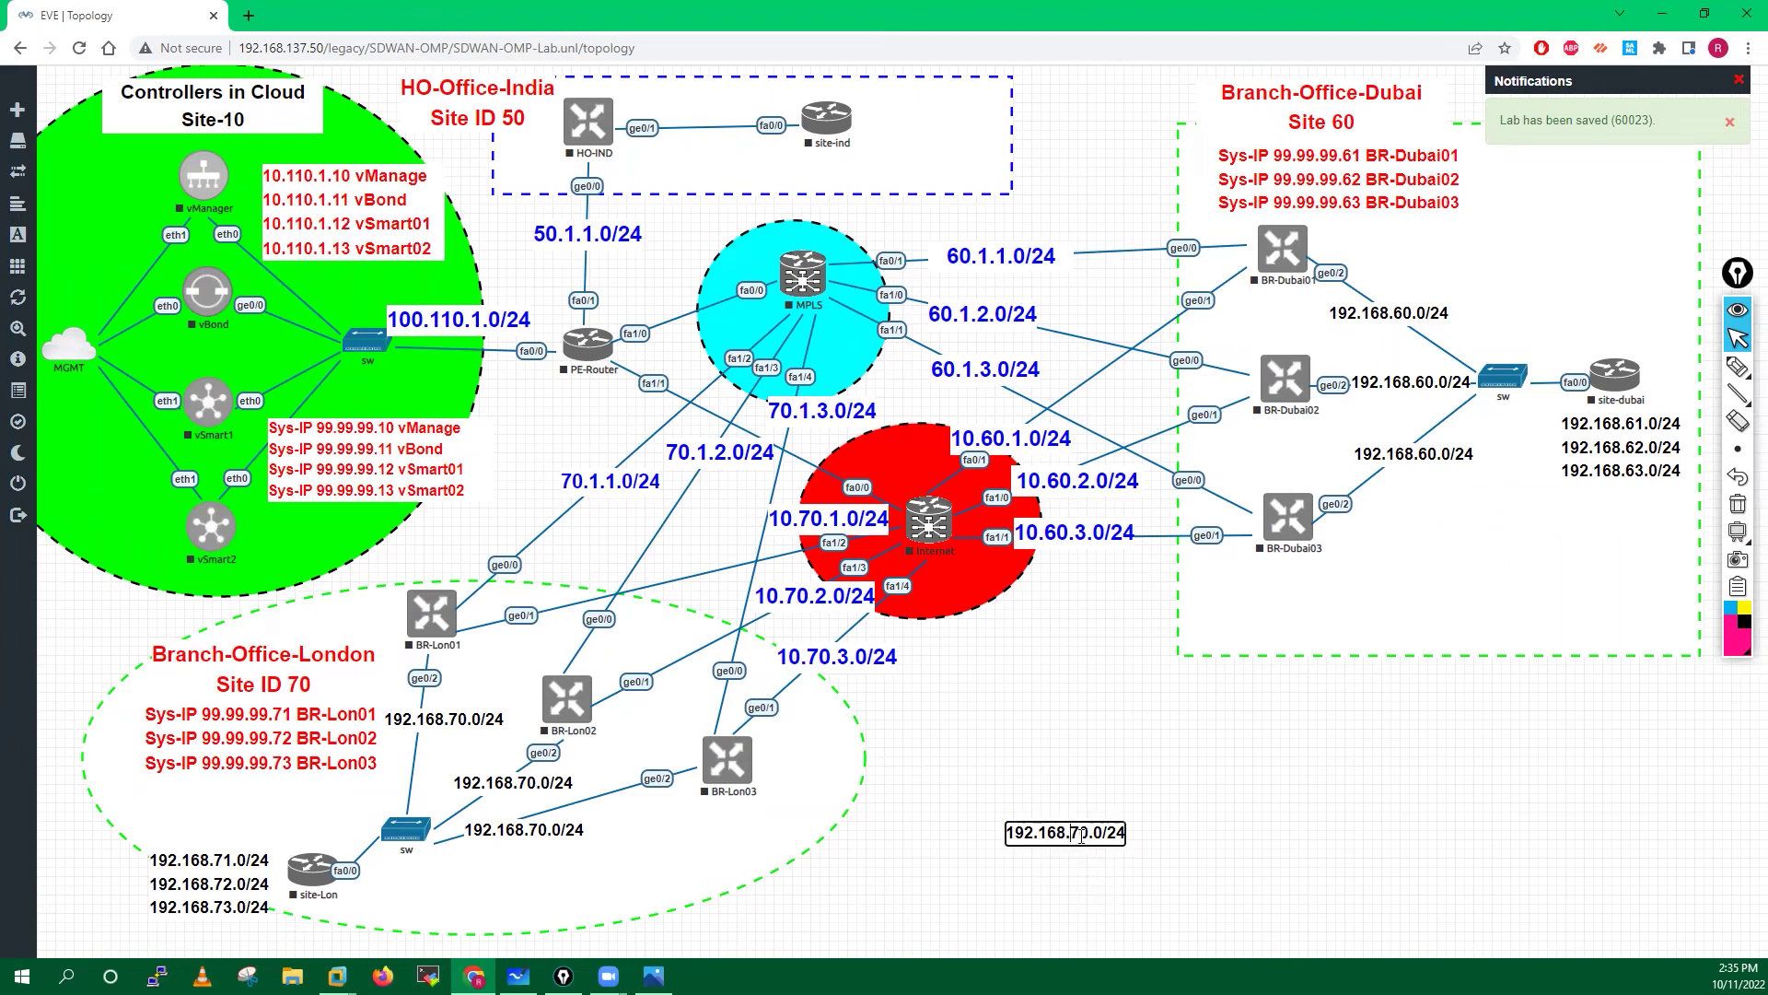
key(BackSpace)
text(5)
drag(1061, 838, 694, 106)
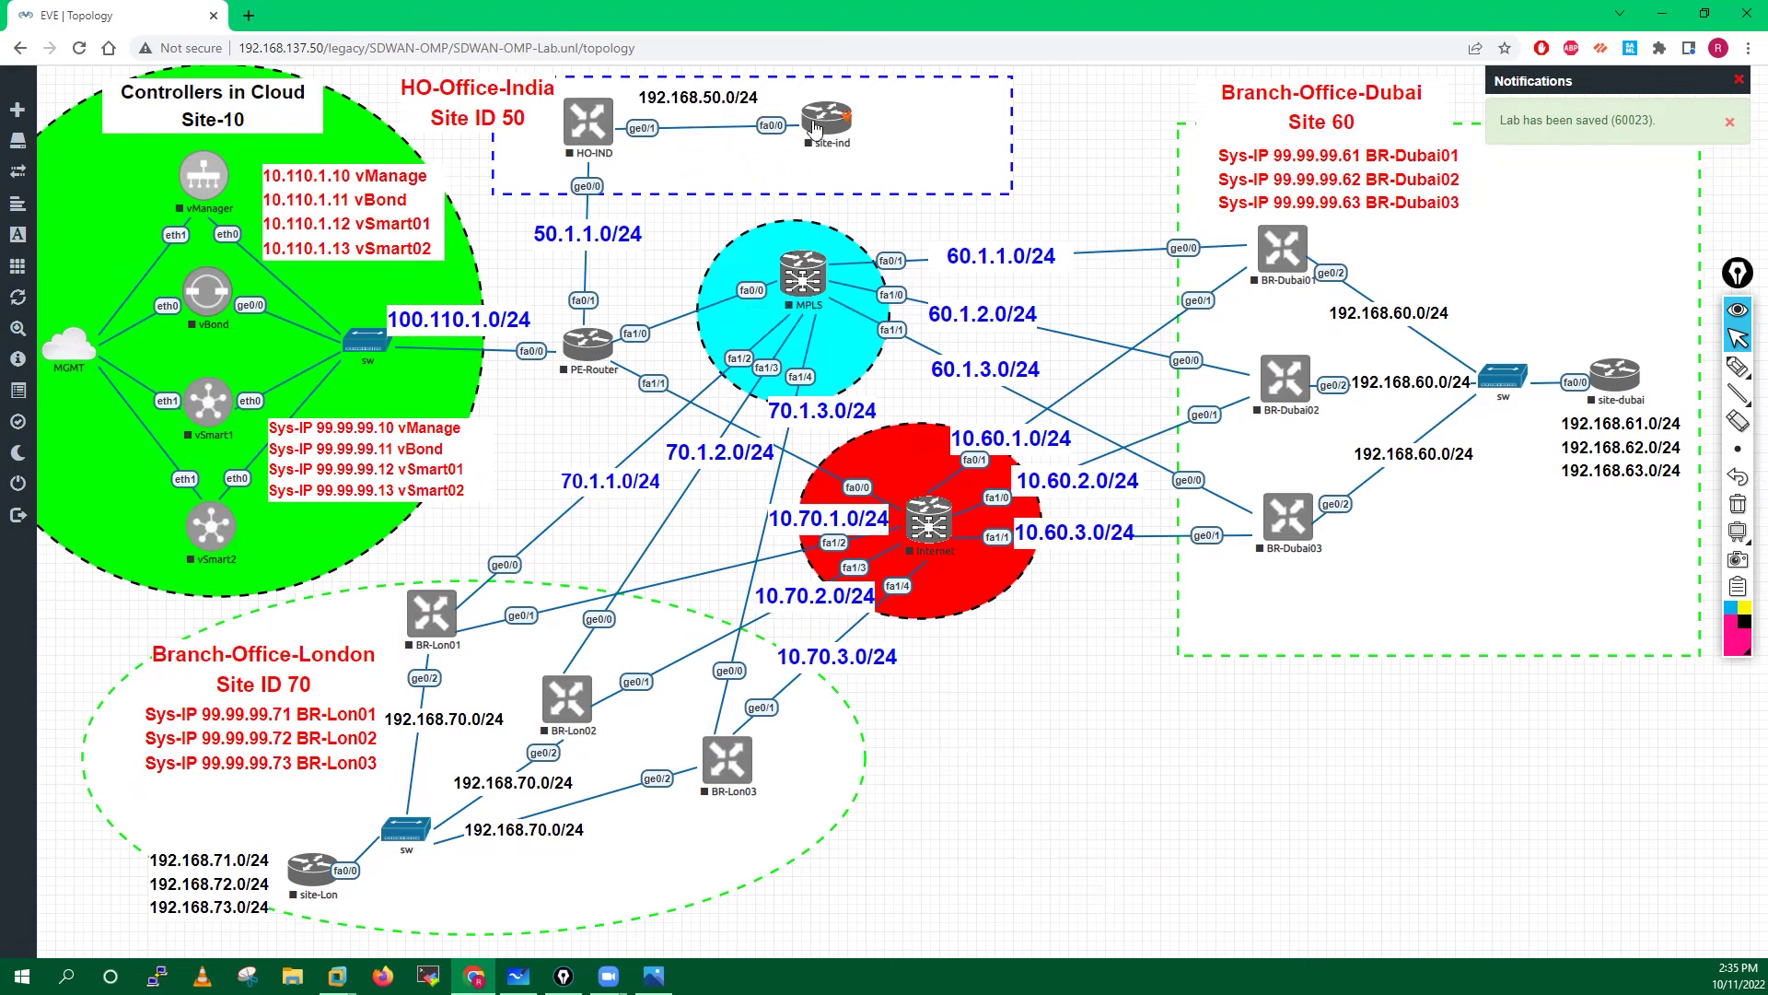
drag(822, 122, 811, 124)
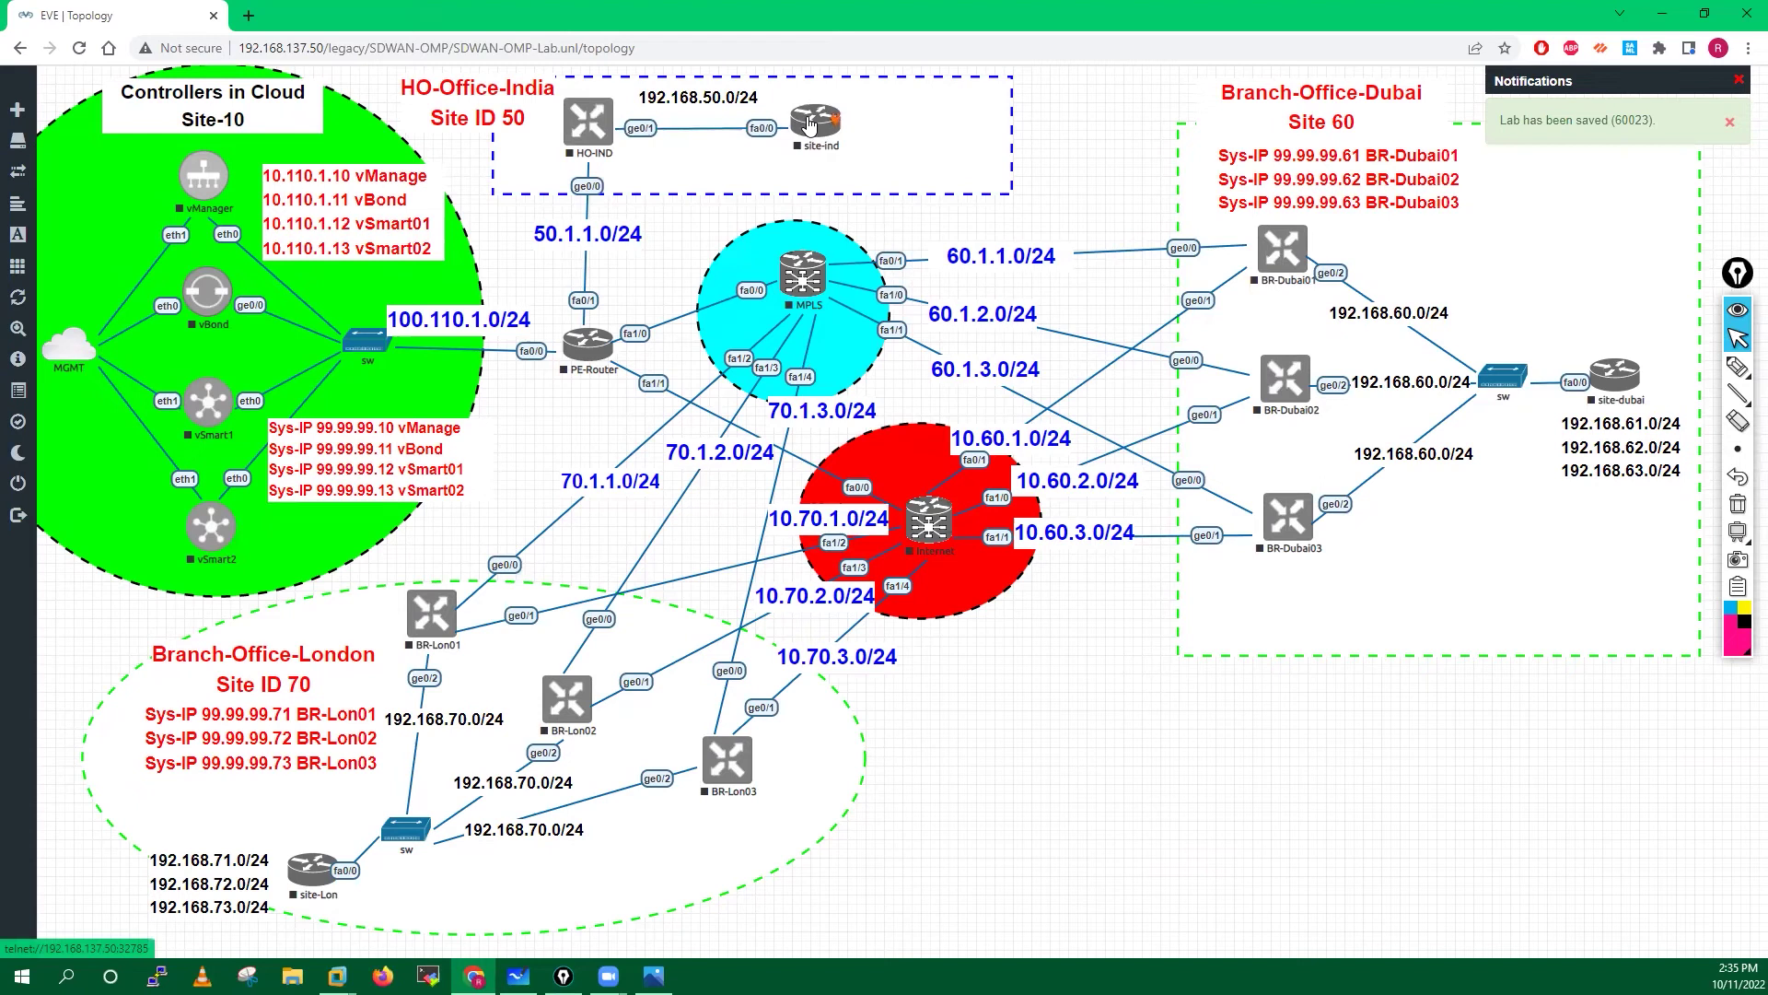
- Duplicate the three-line subnet label below site-dubai and move the copy to the empty area right of the London branch
right_click(1603, 448)
click(1544, 488)
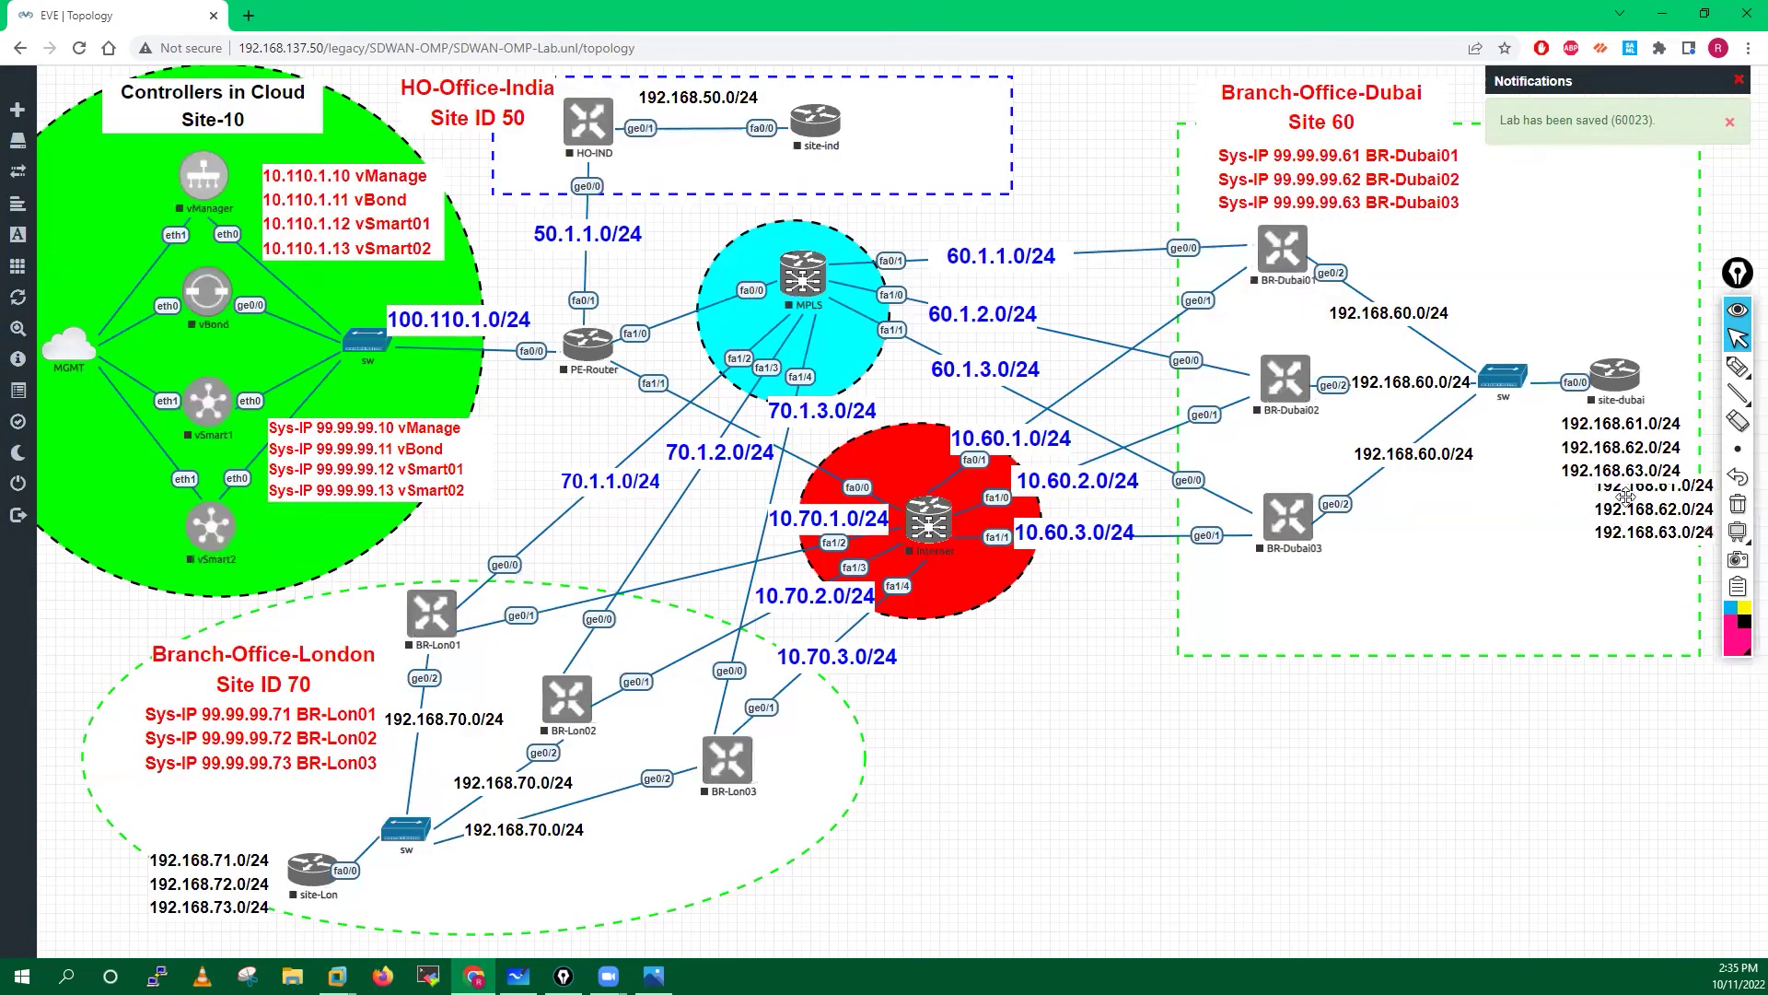
drag(1648, 502, 1073, 782)
- Change the copied label's lines to 192.168.51.0/24, 192.168.52.0/24 and 192.168.53.0/24, and place it right of site-ind
right_click(1071, 781)
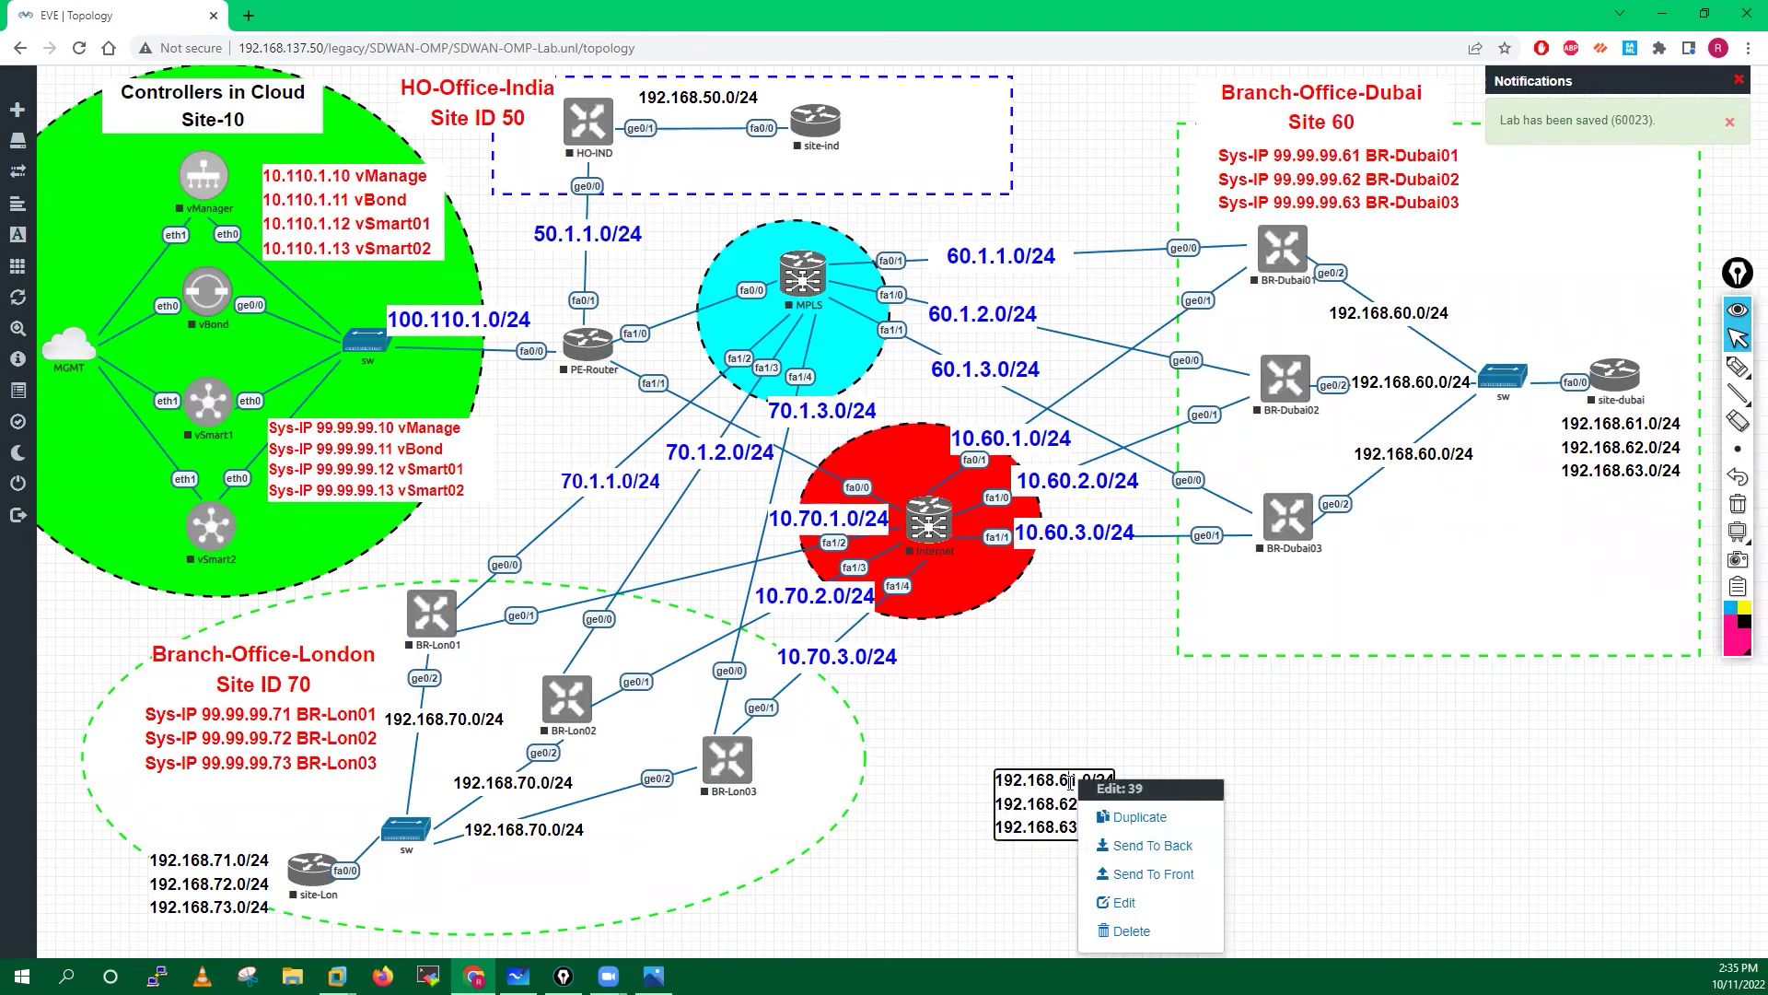
key(BackSpace)
text(5)
key(BackSpace)
text(5)
key(BackSpace)
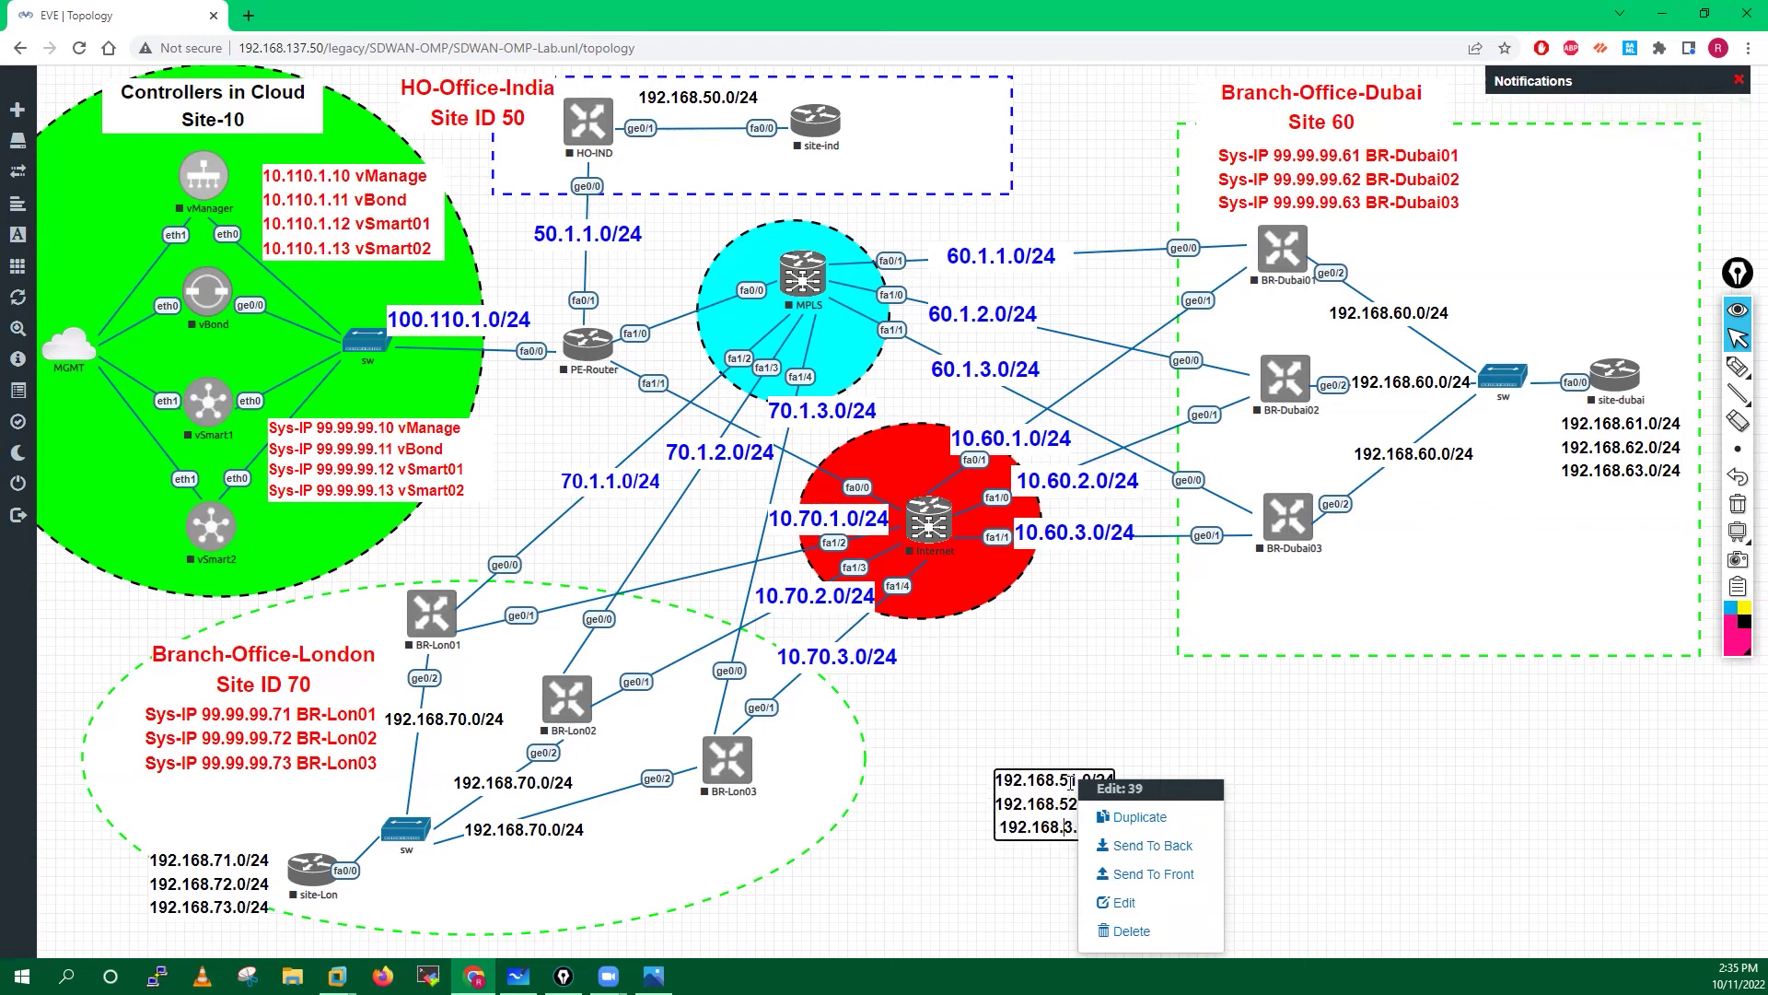
text(5)
click(936, 908)
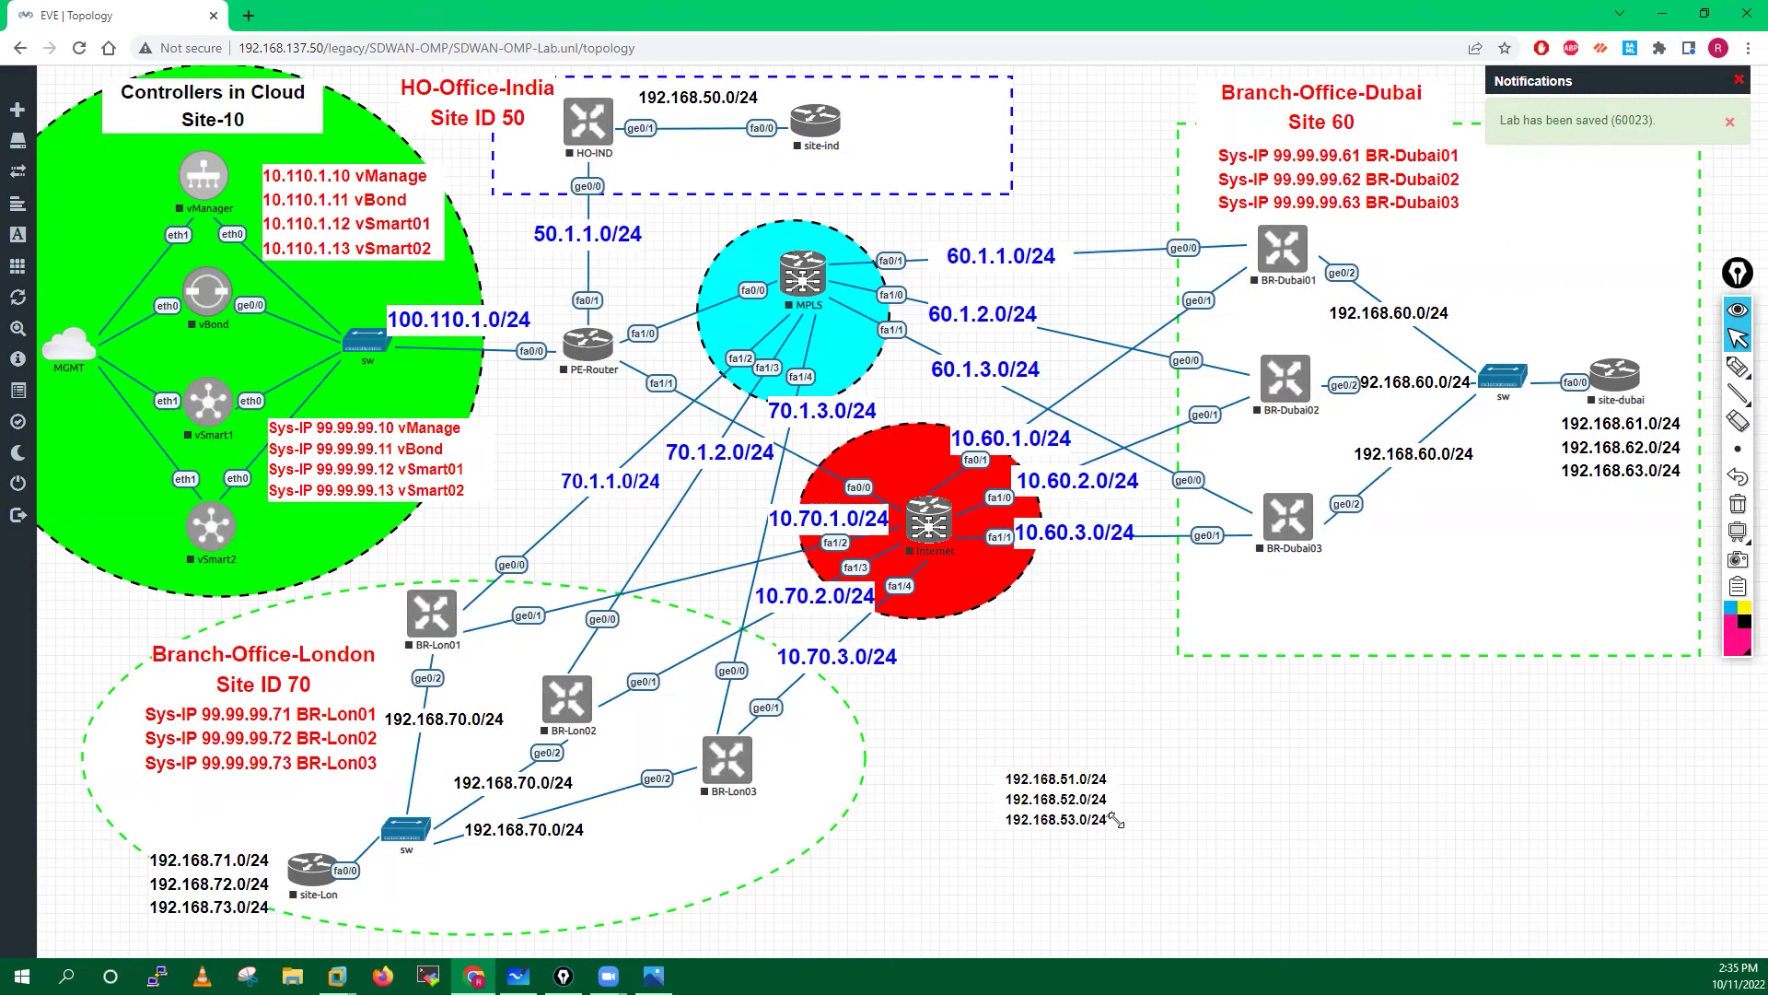
drag(984, 333, 935, 136)
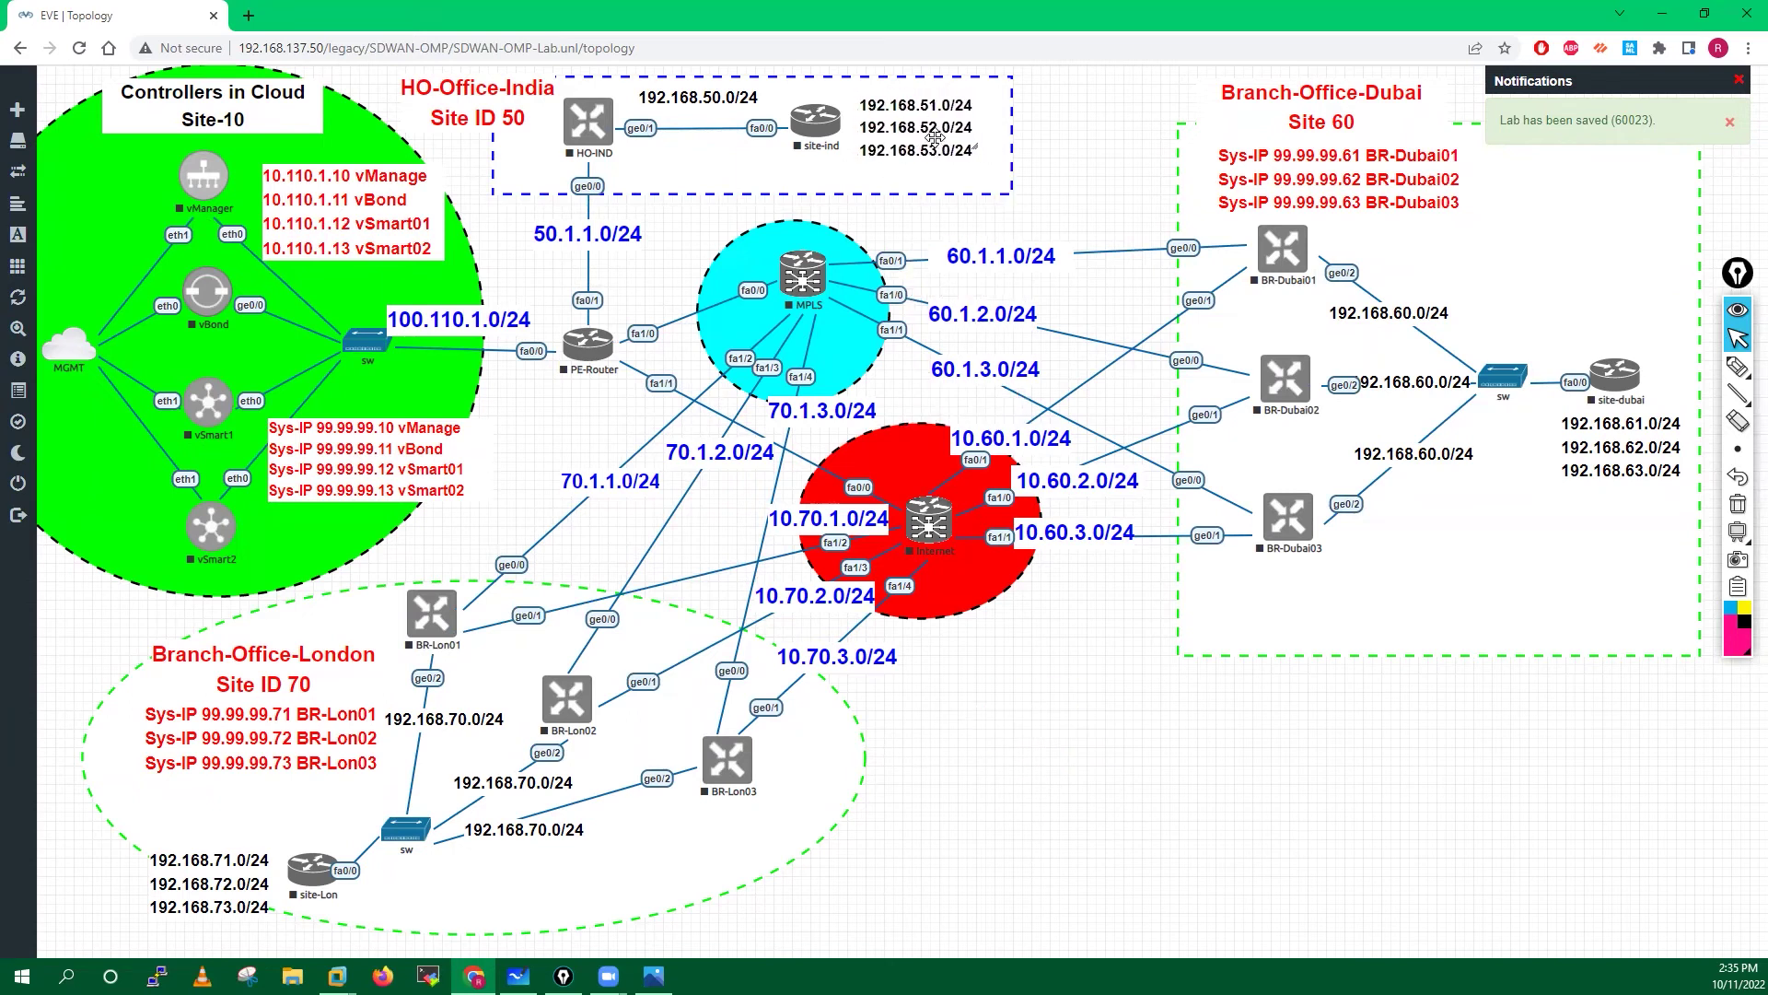
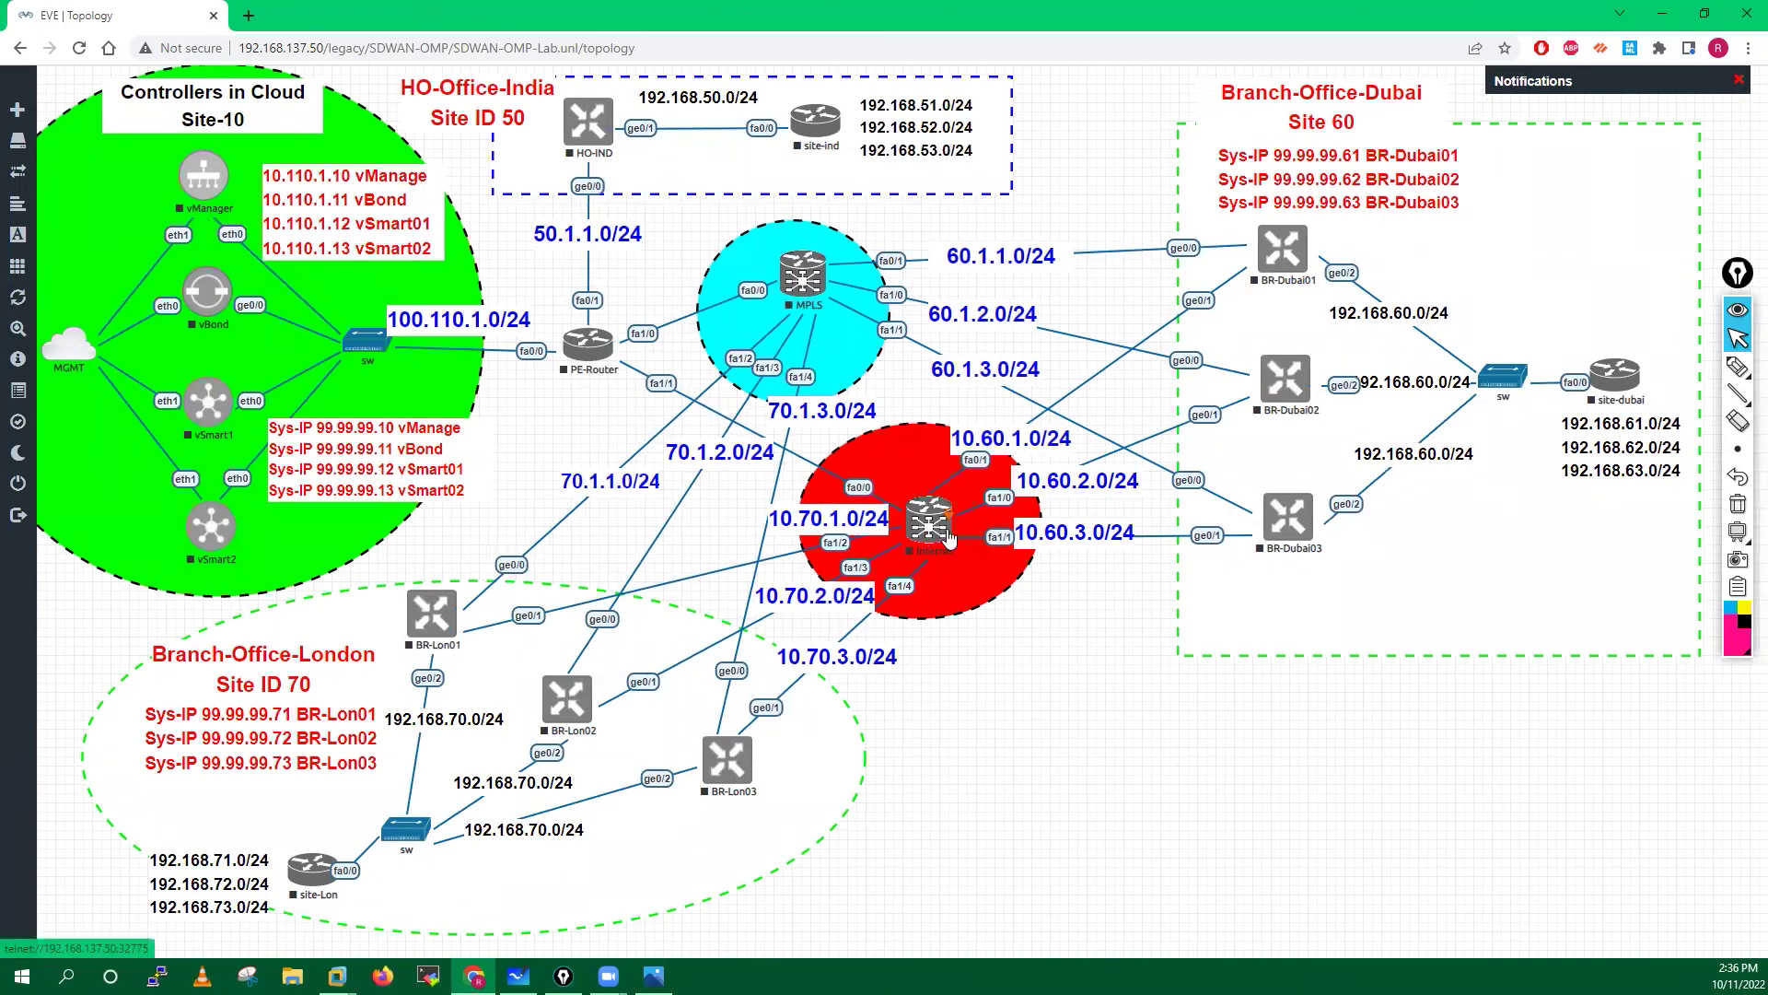
- Add a network named Internet of type Cloud1 in the empty area below the red circle
right_click(1037, 753)
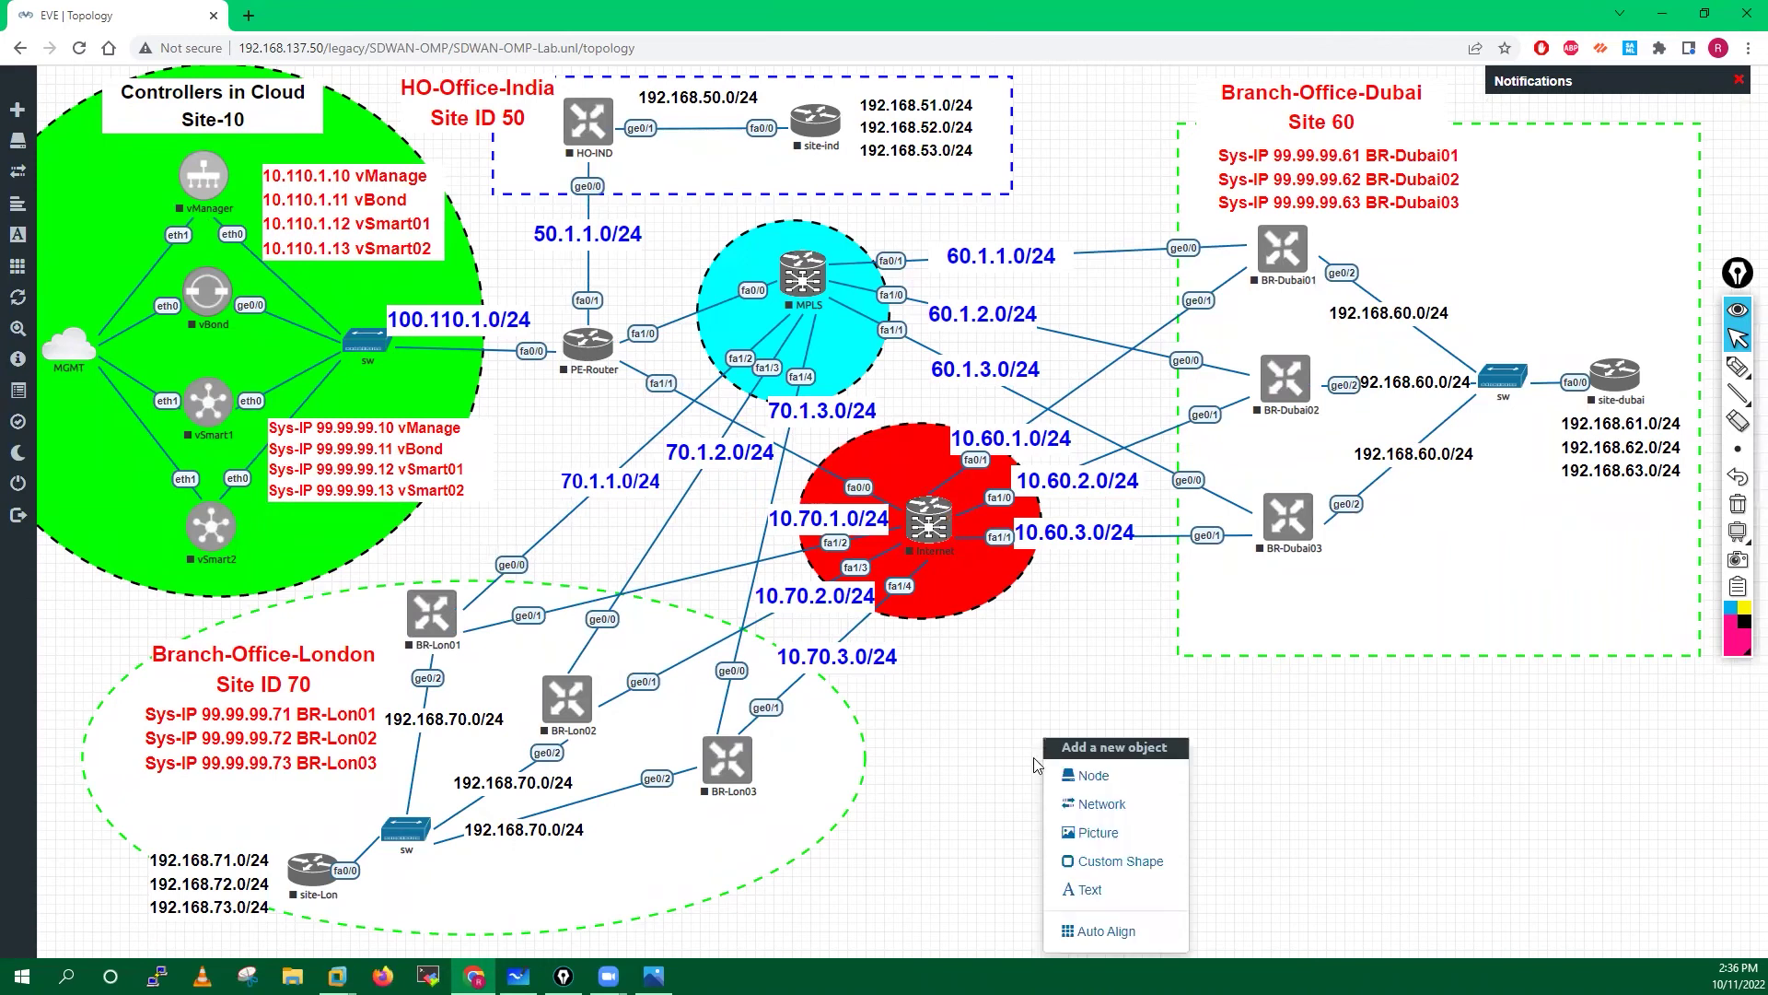
click(1096, 805)
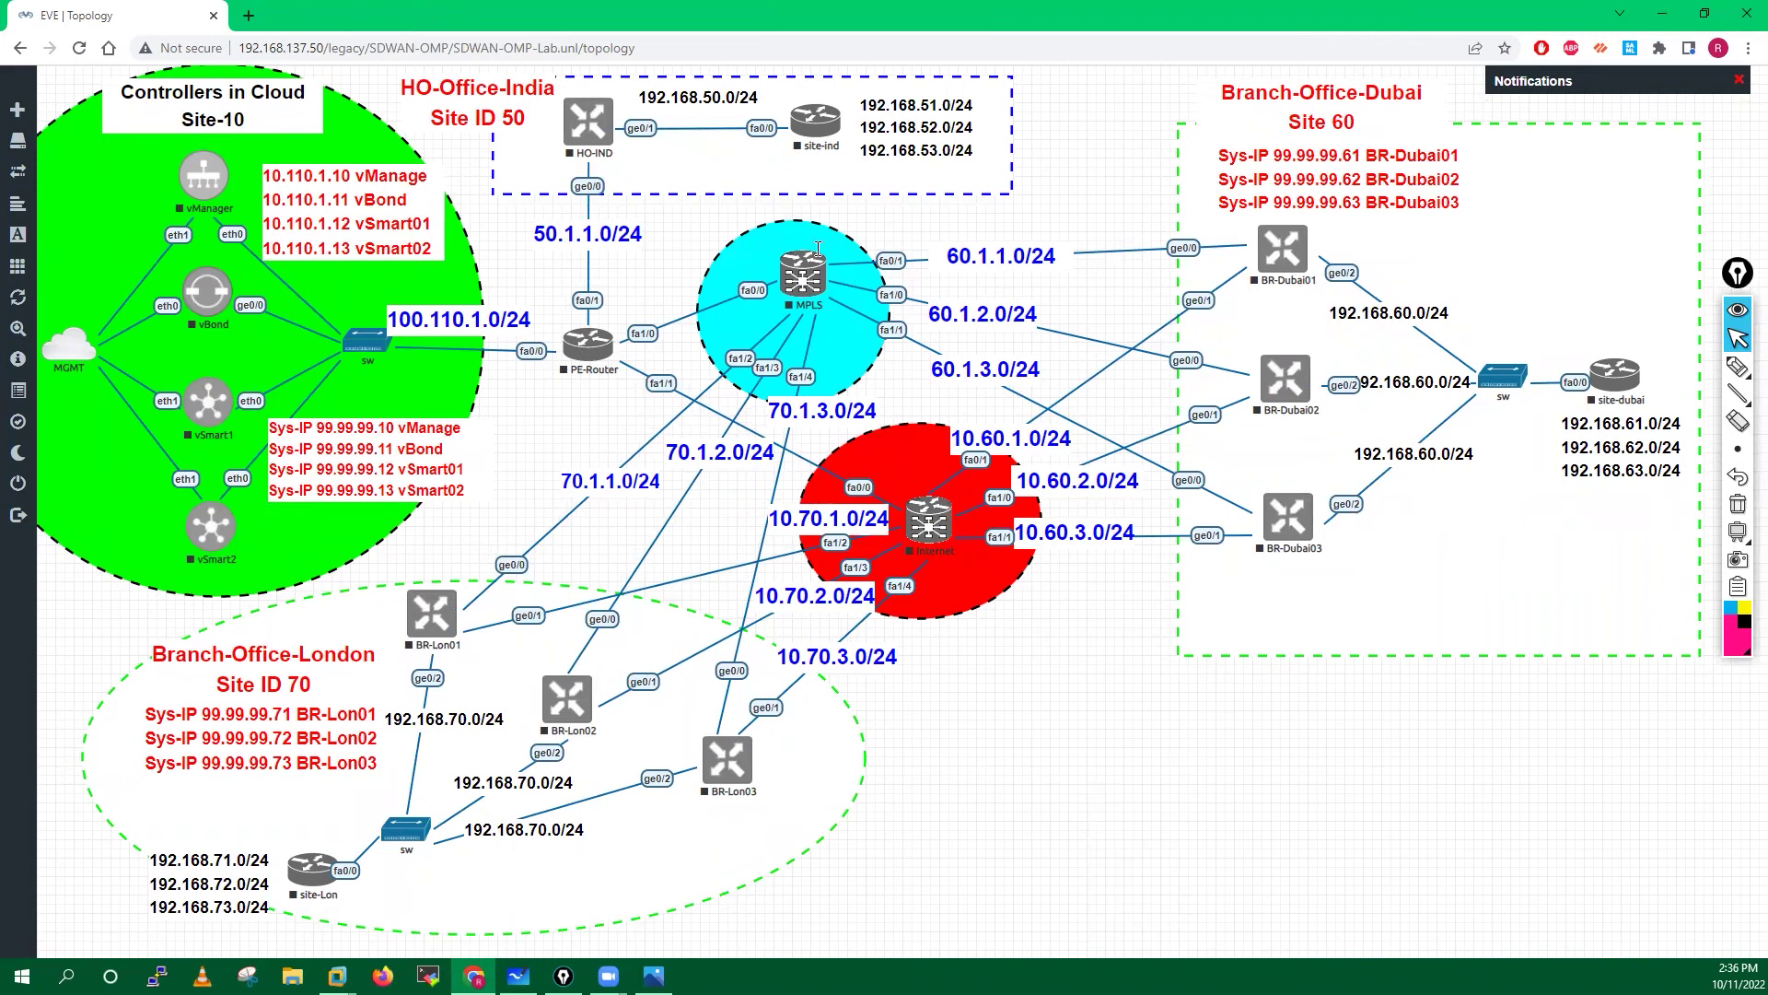
click(769, 247)
key(ctrl+a)
text(I)
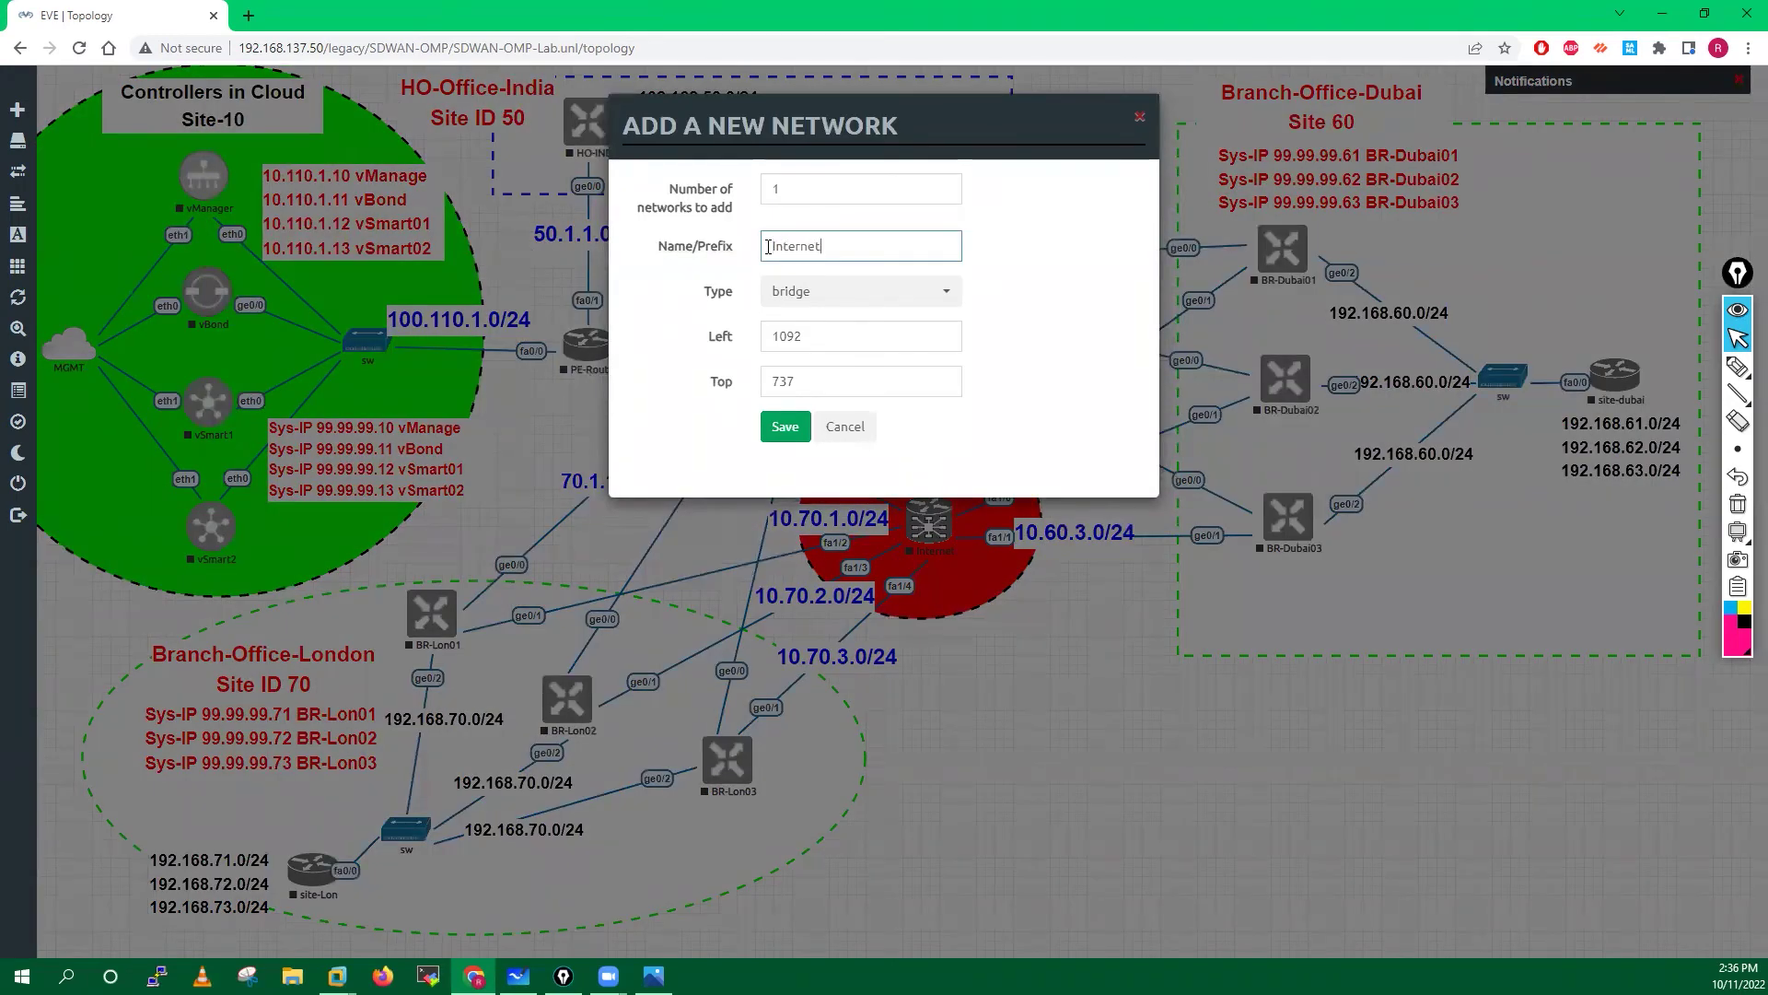
click(803, 292)
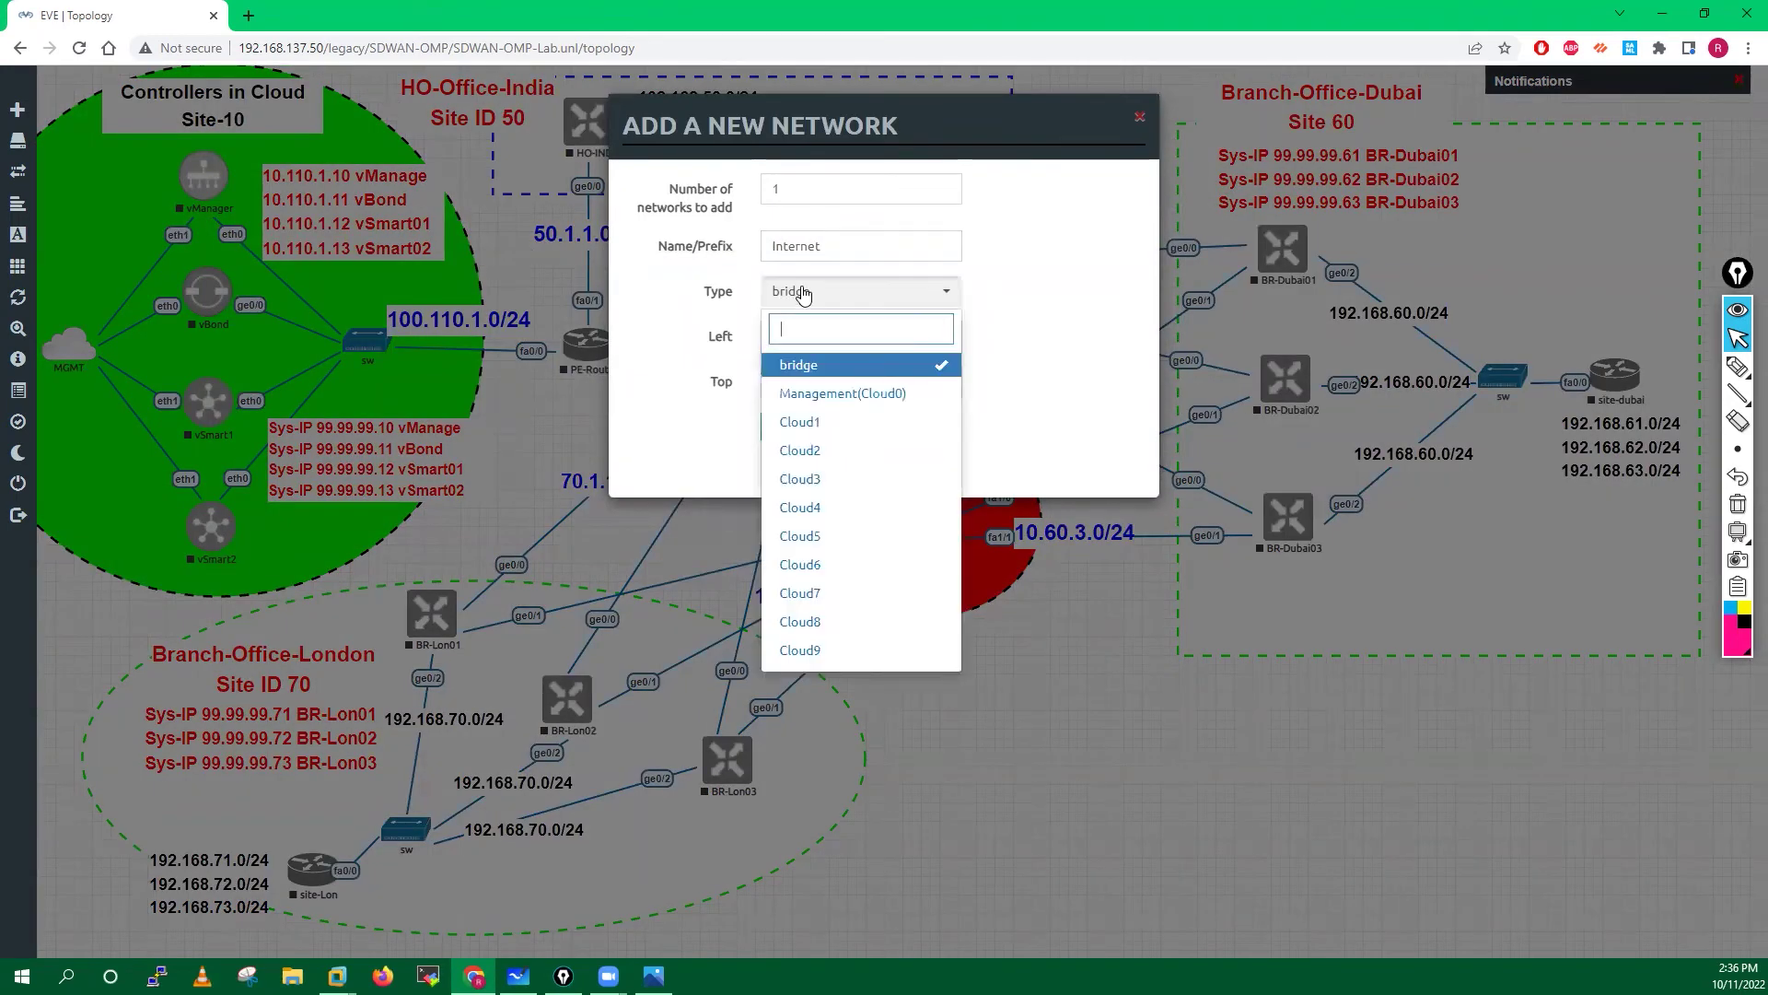
click(802, 423)
click(790, 423)
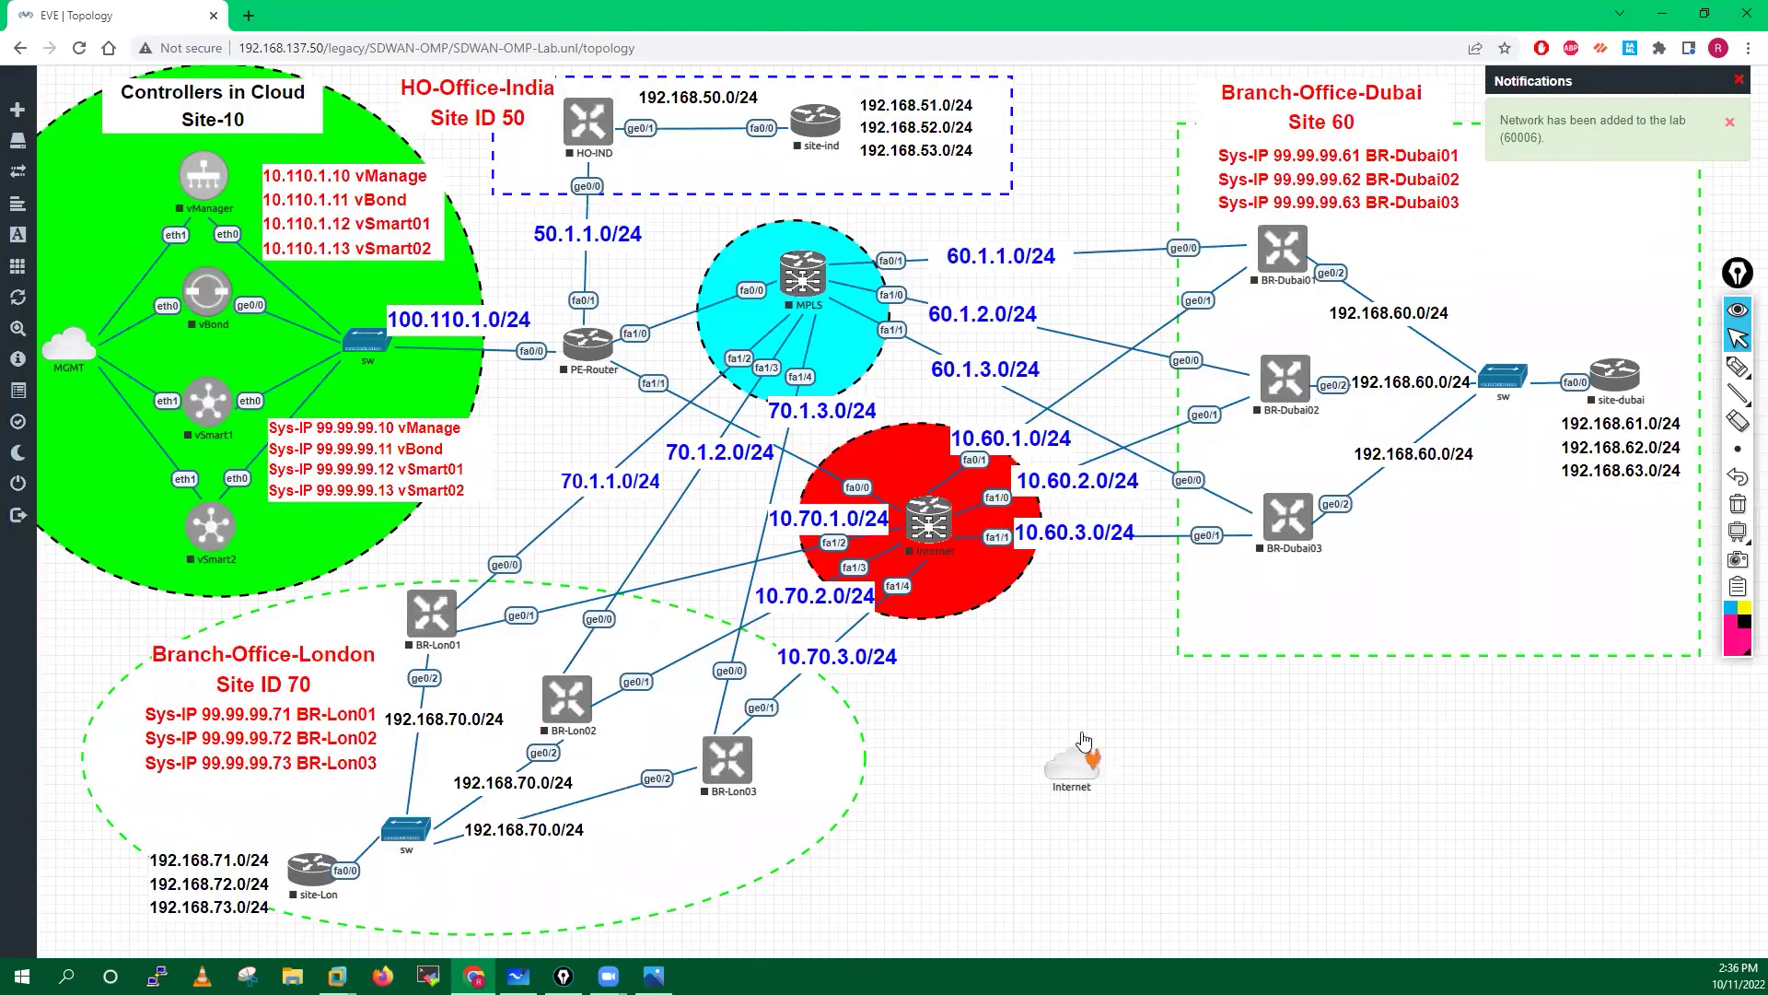
- Connect the Internet cloud to fa1/5 of the router in the red circle, and shift the cloud slightly away from it
drag(1093, 757, 930, 526)
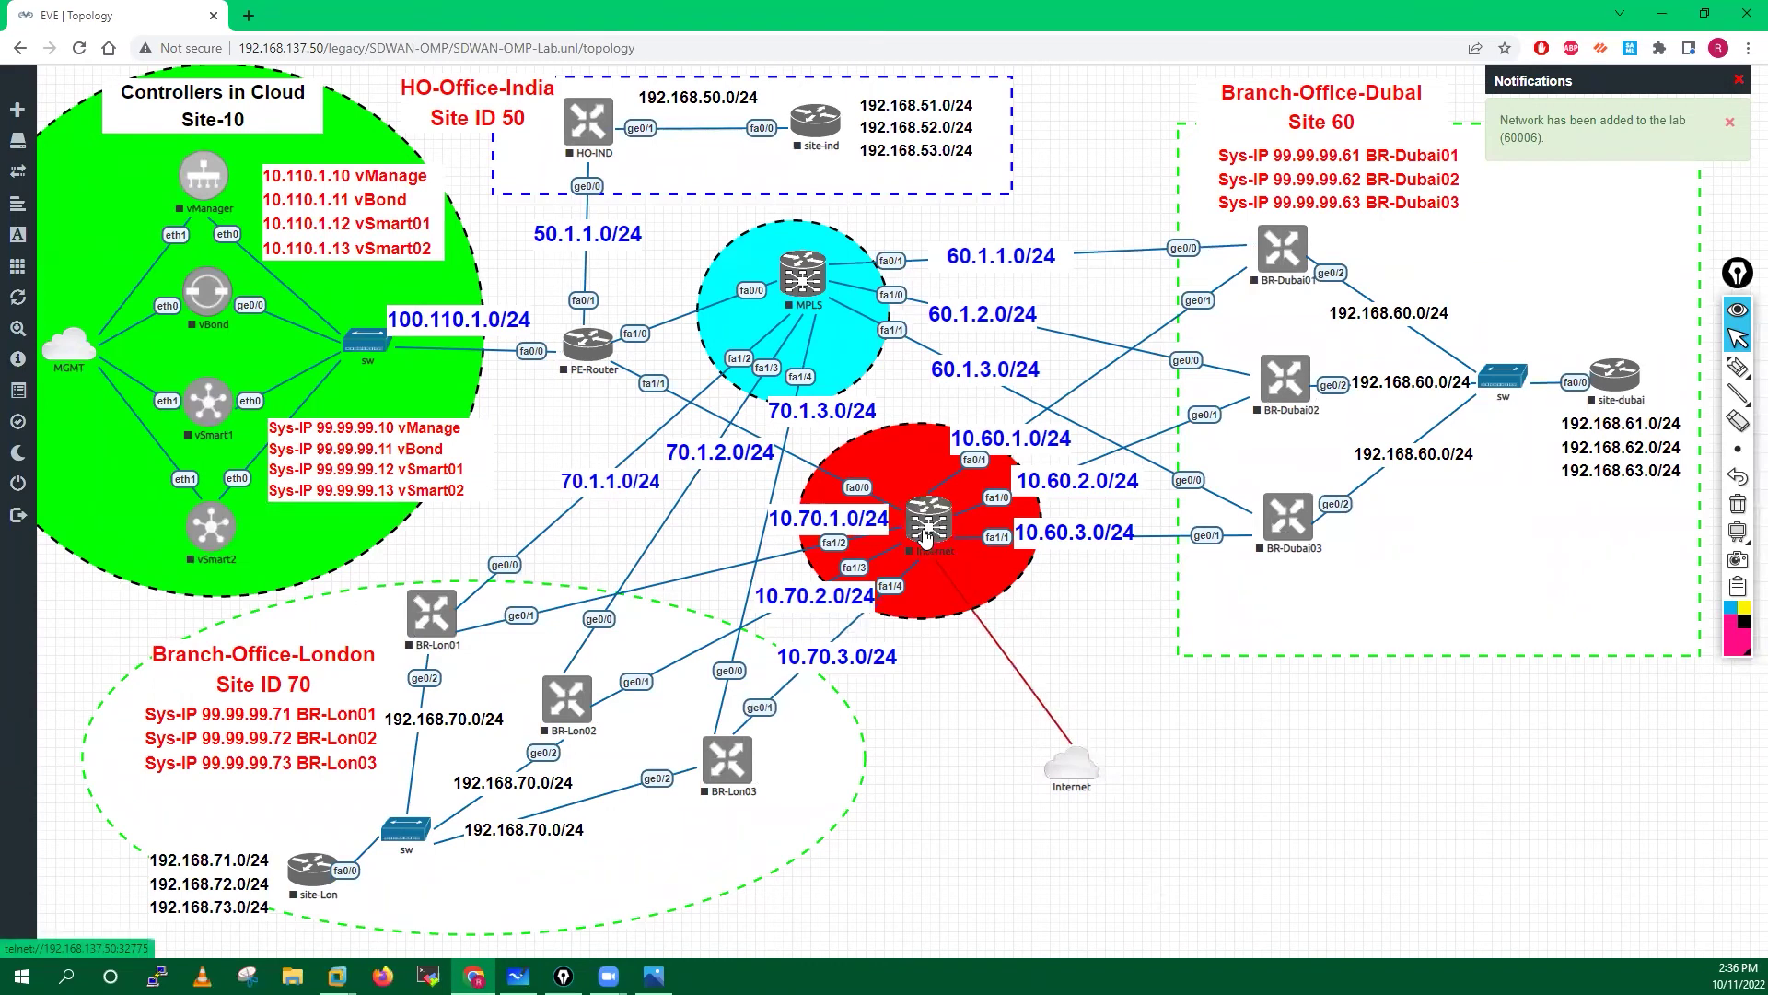
key(Return)
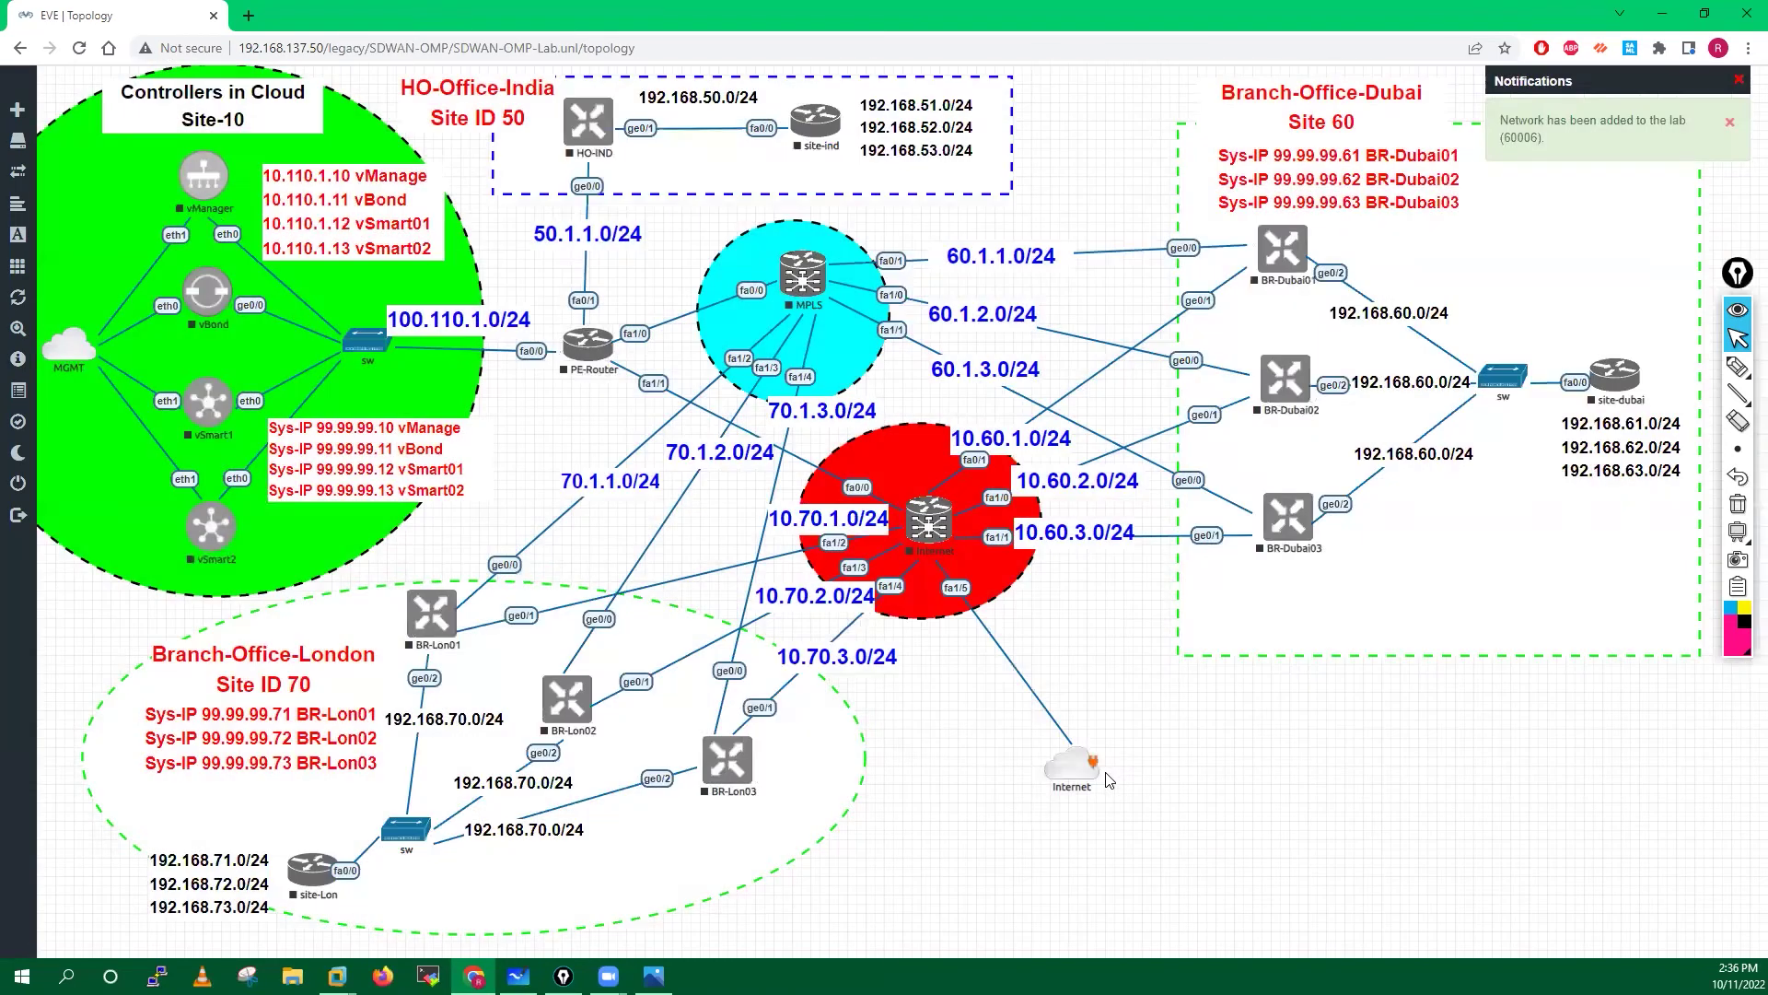
drag(1108, 780, 1109, 775)
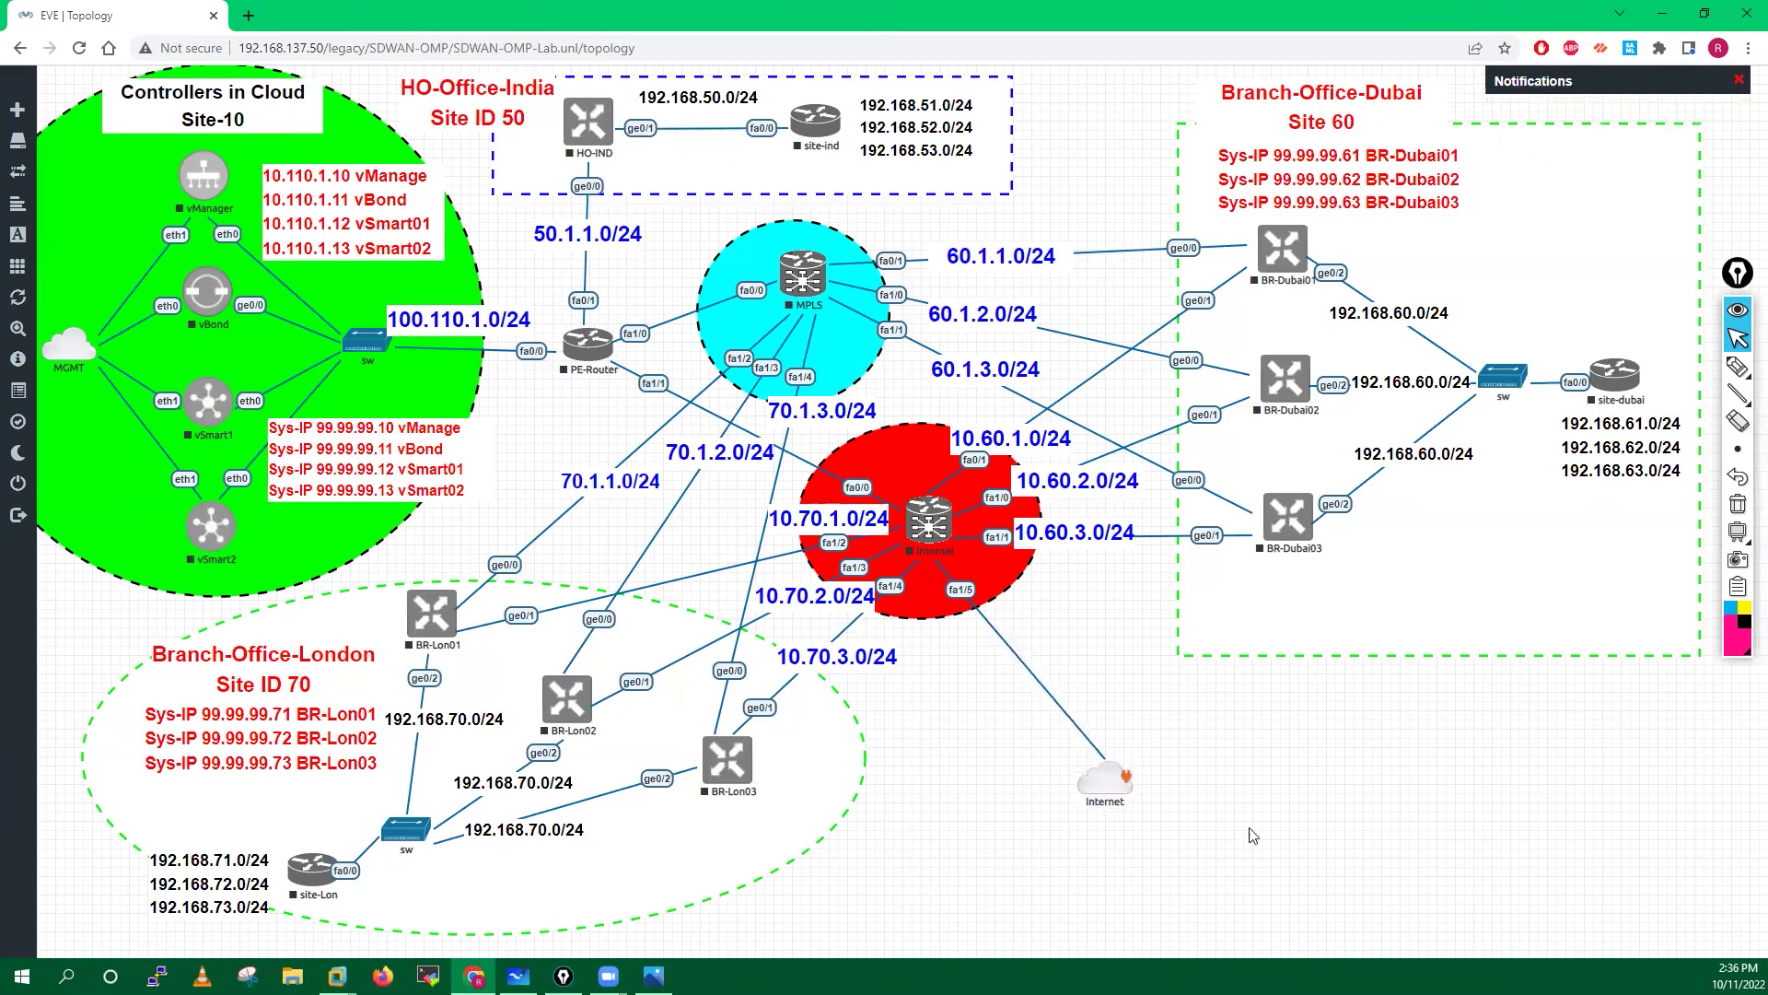
- Duplicate the 10.70.3.0/24 label and place the copy on the link to the Internet cloud
right_click(816, 657)
click(884, 701)
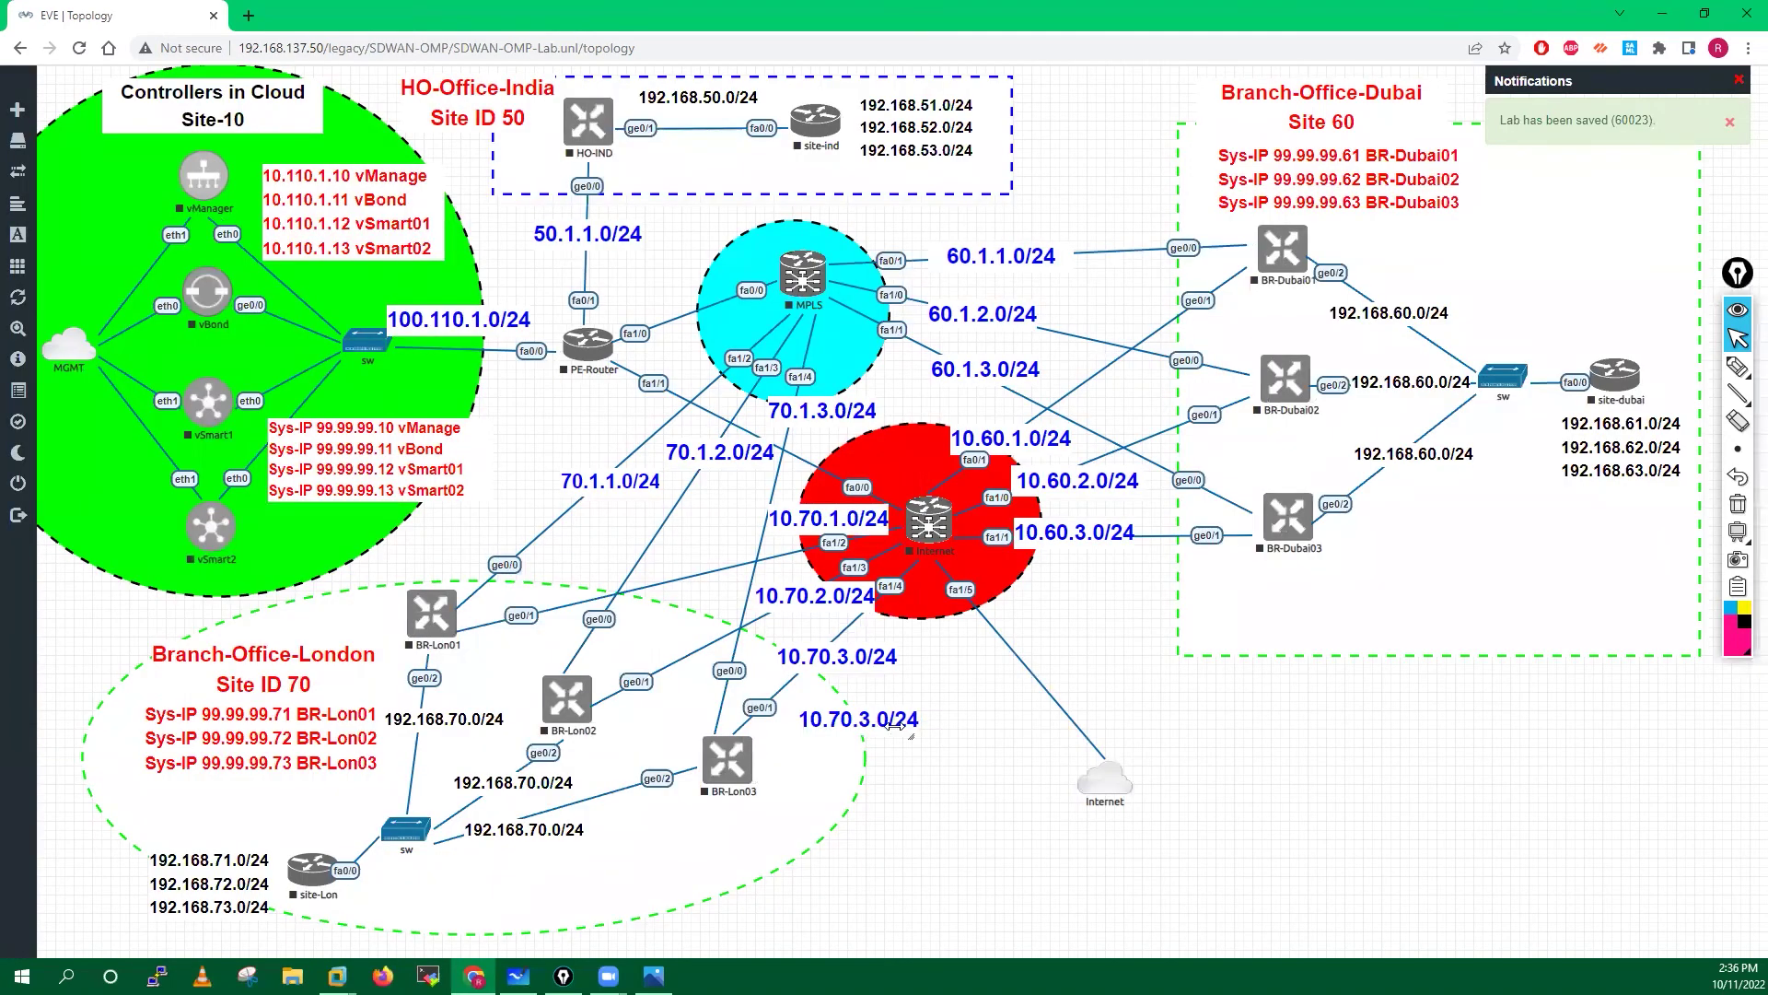
drag(883, 721, 1064, 697)
- Change the text of the label on the Internet cloud link to 192.168.1.0/24
click(1048, 693)
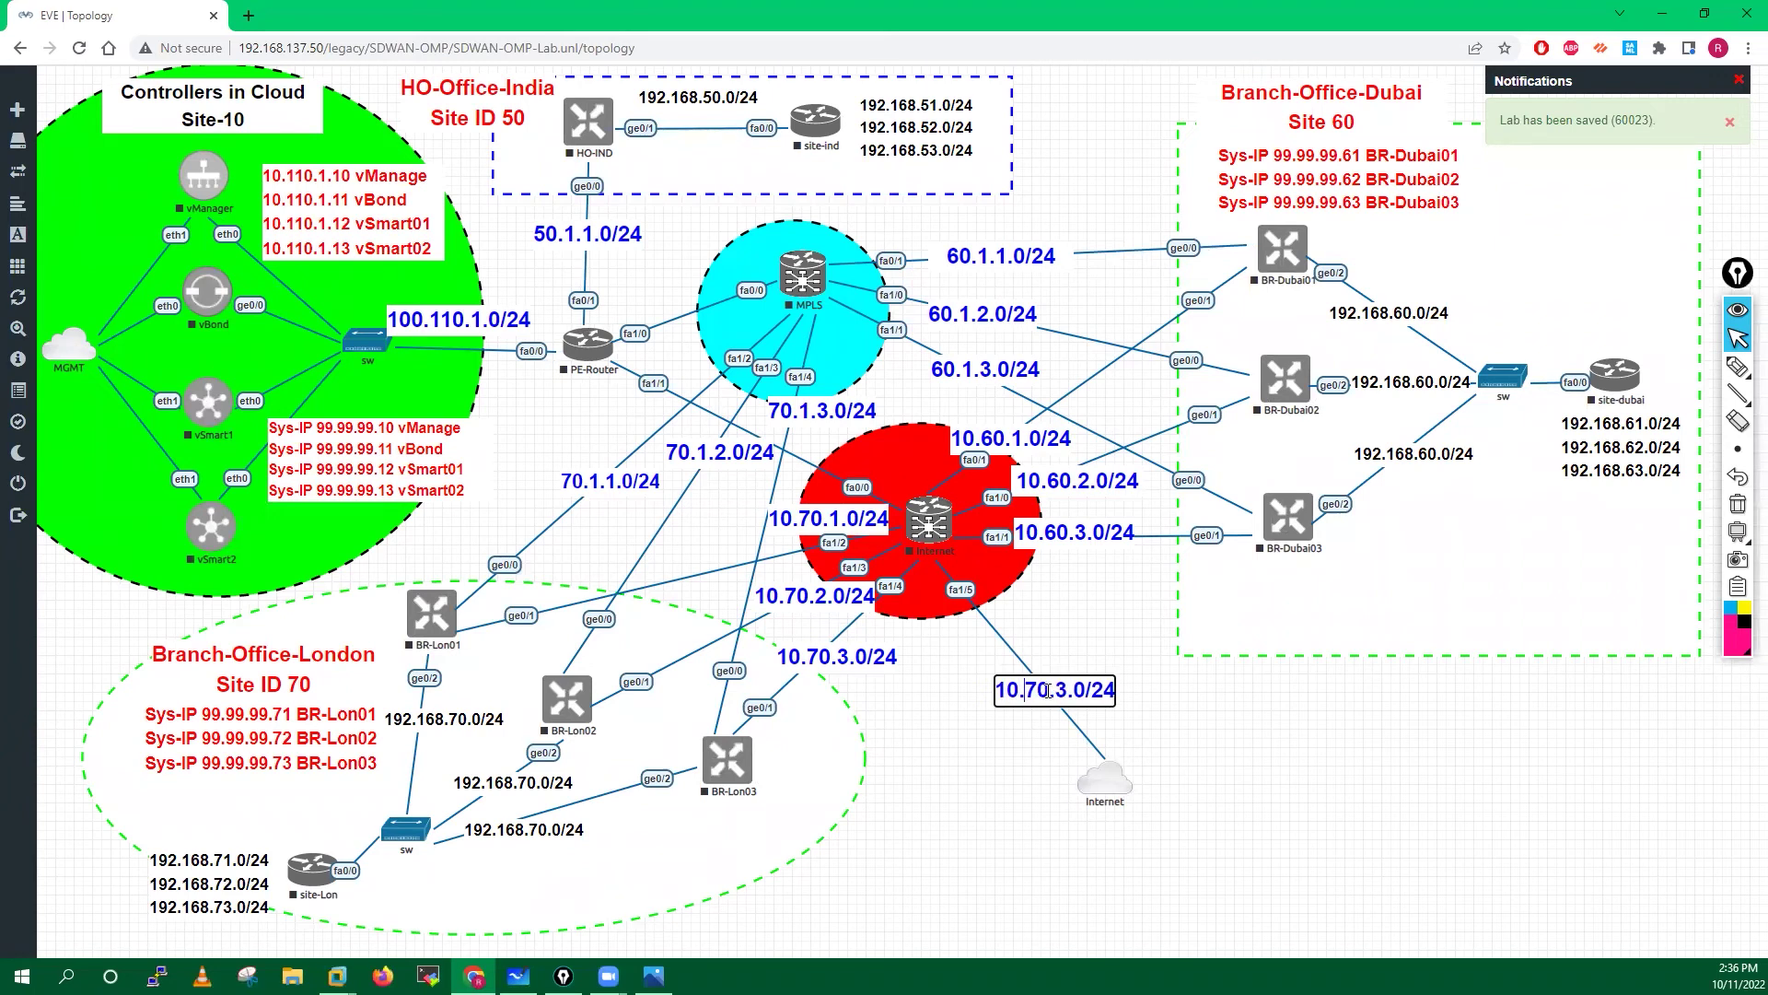
key(Delete)
key(Delete)
key(BackSpace)
key(BackSpace)
key(BackSpace)
key(BackSpace)
key(BackSpace)
text(192.168.)
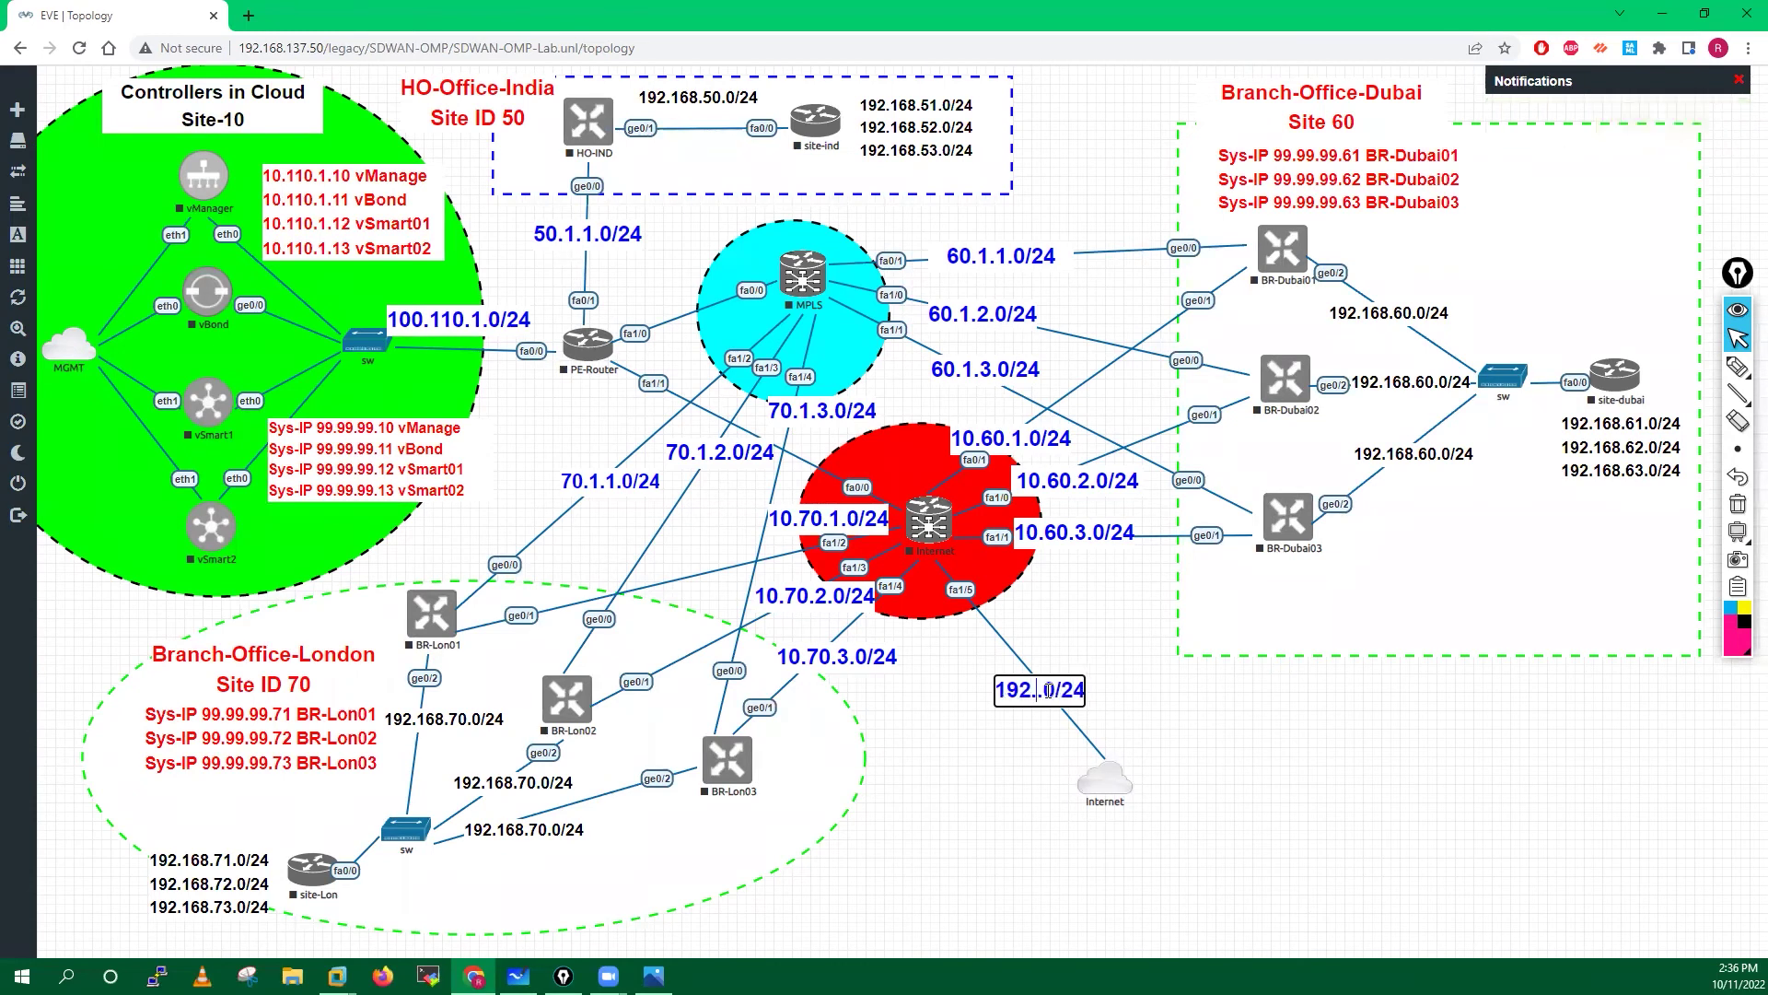
text(1)
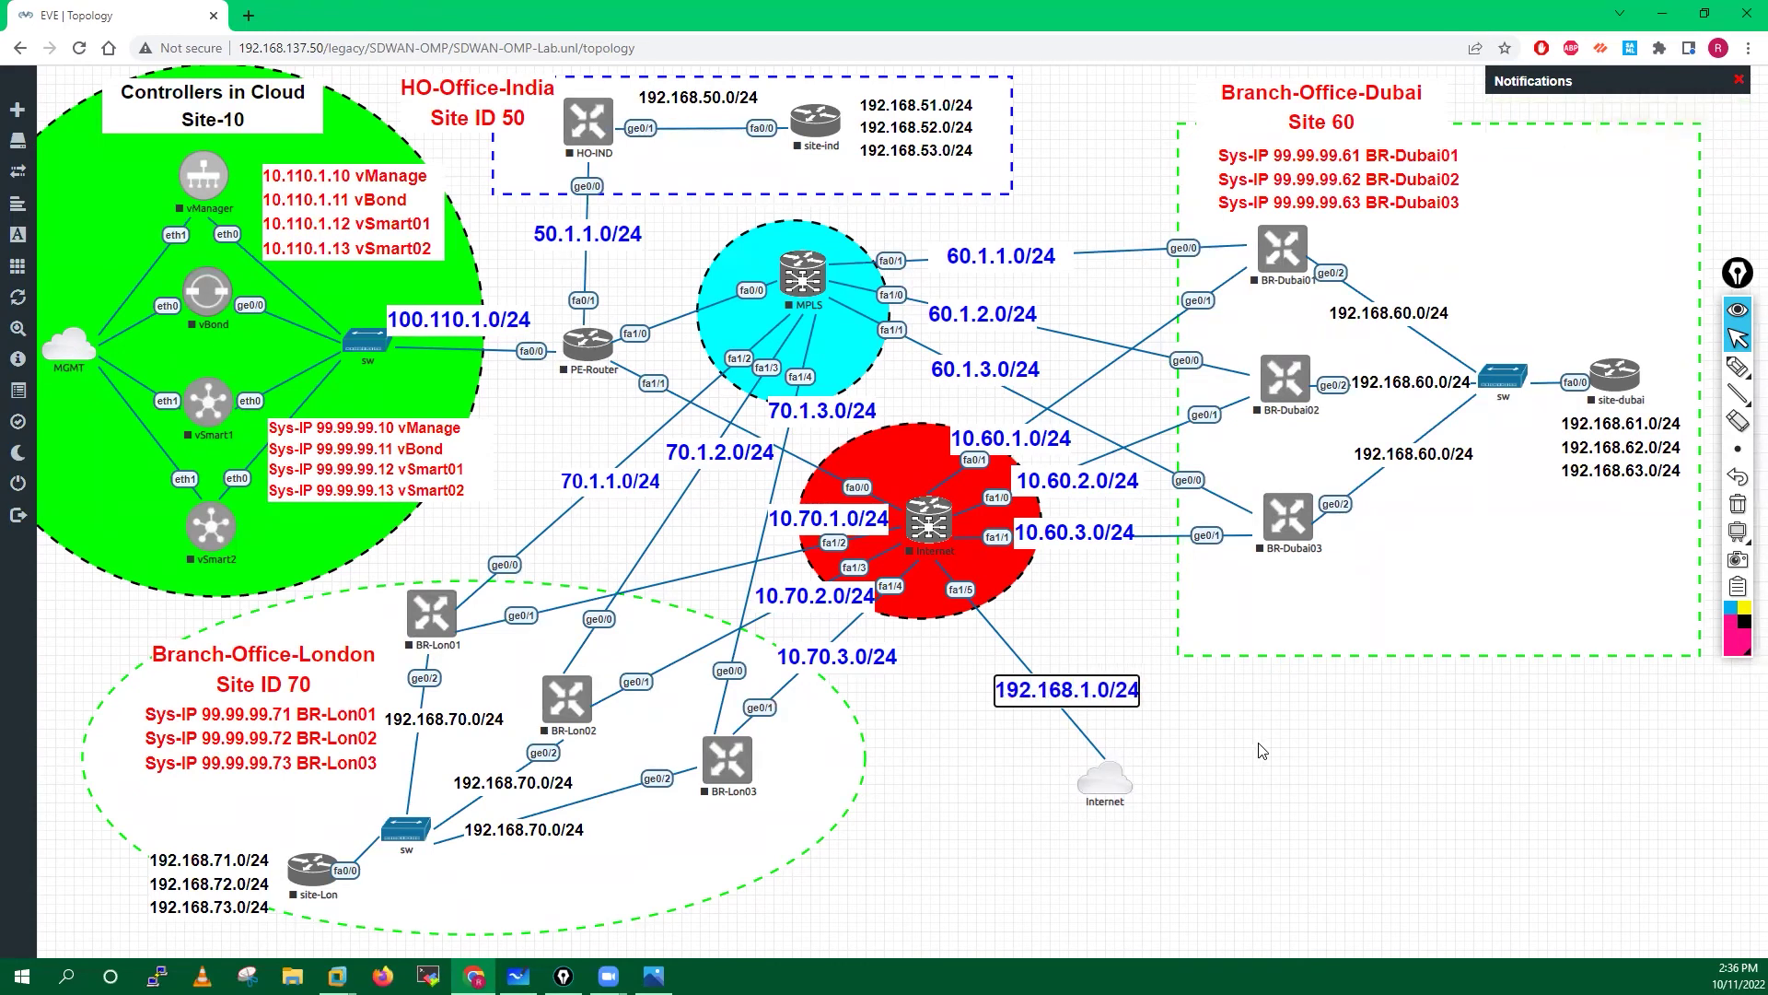
click(1318, 778)
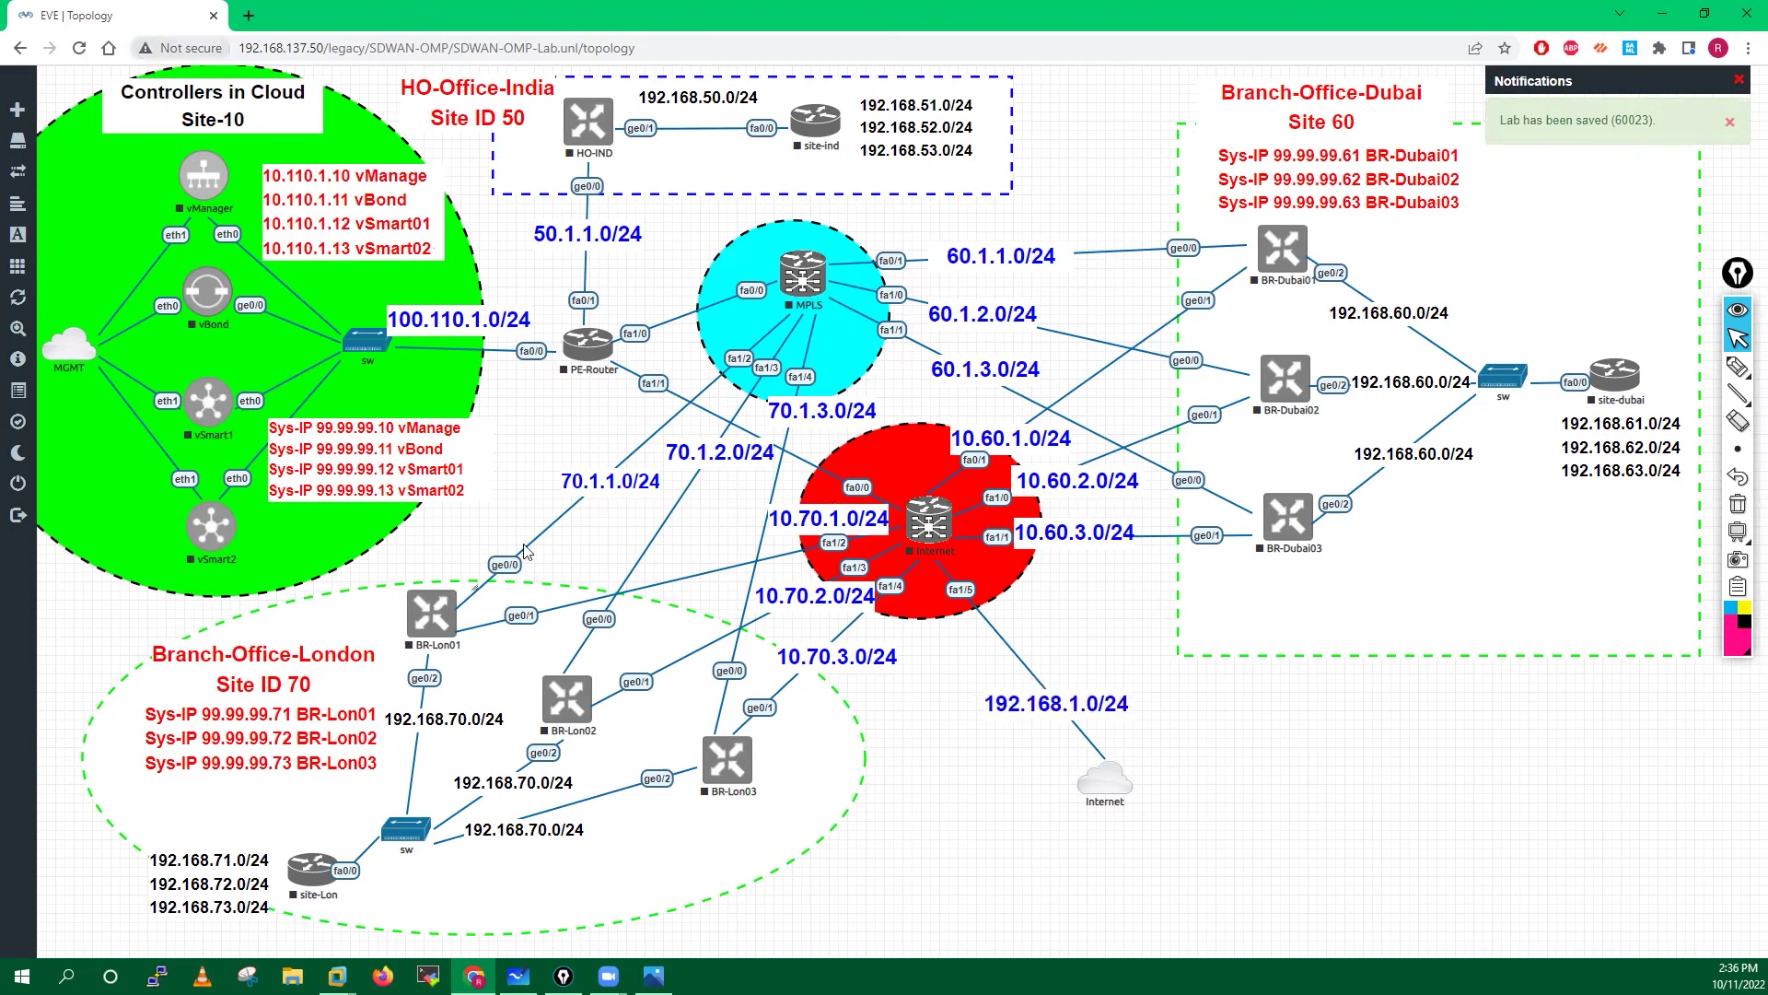
- Duplicate the 192.168.1.0/24 label, move the copy to the empty area right of the Internet cloud, and change it to 192.168.137.0/24
right_click(1042, 704)
key(F5)
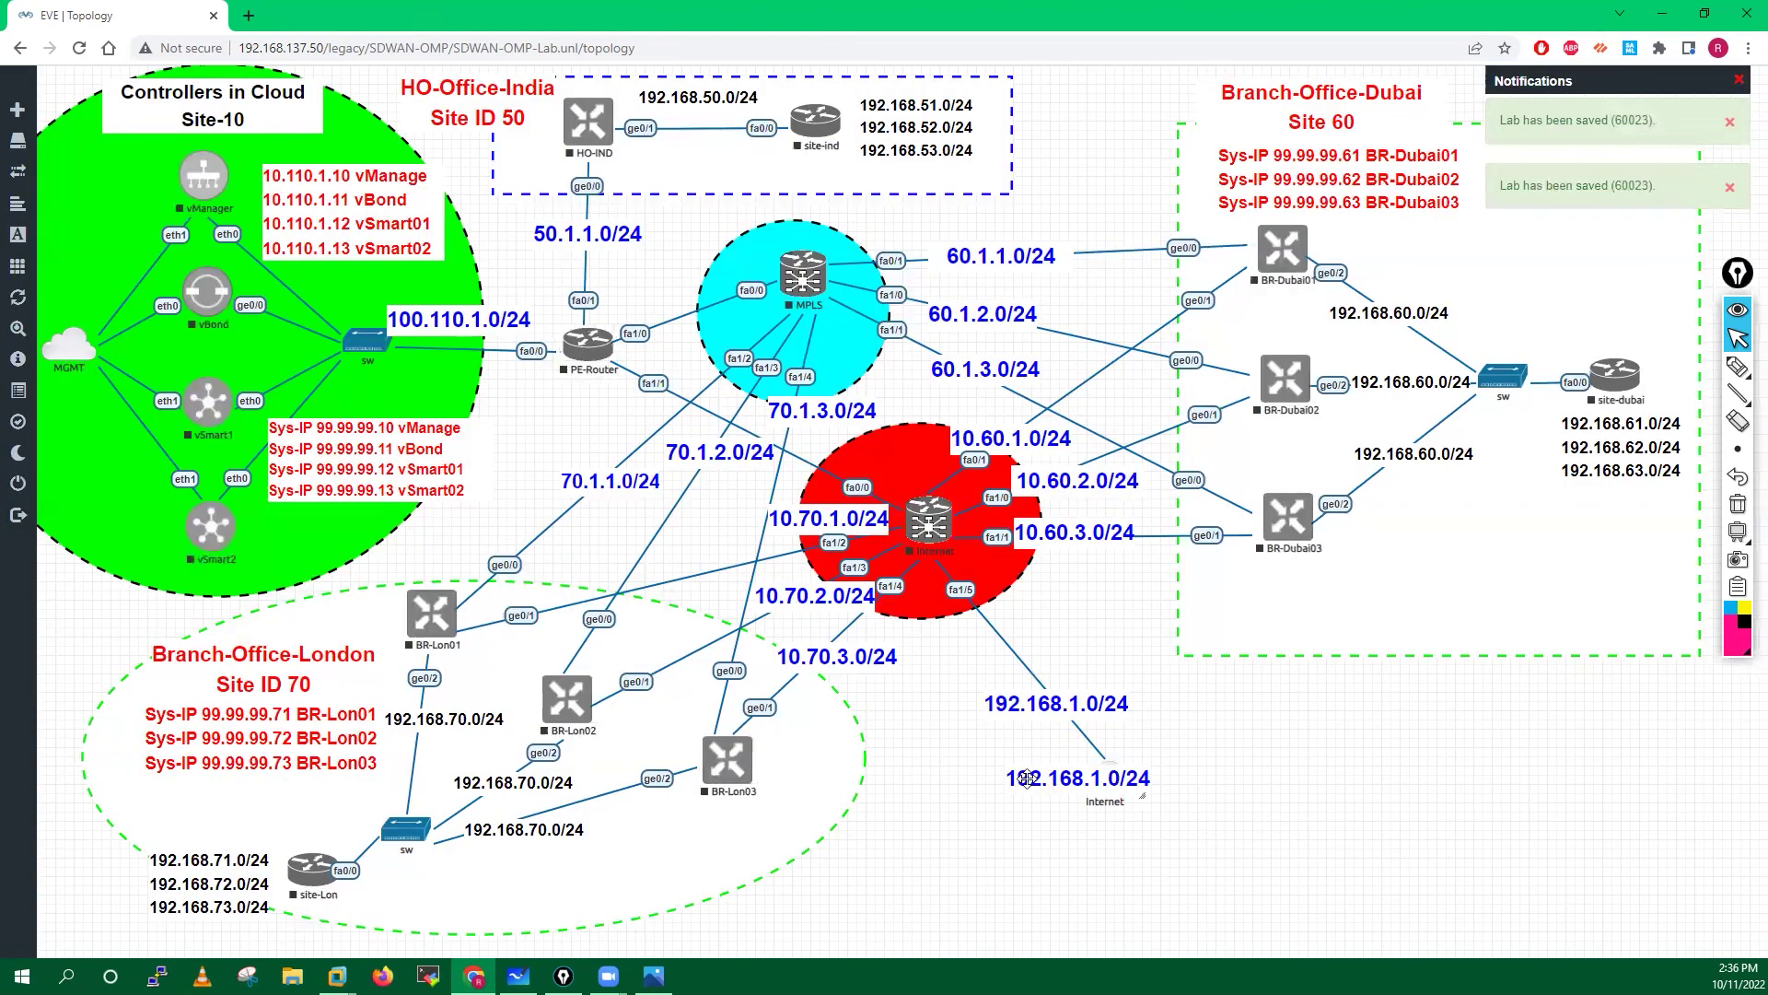
drag(1027, 778, 1333, 783)
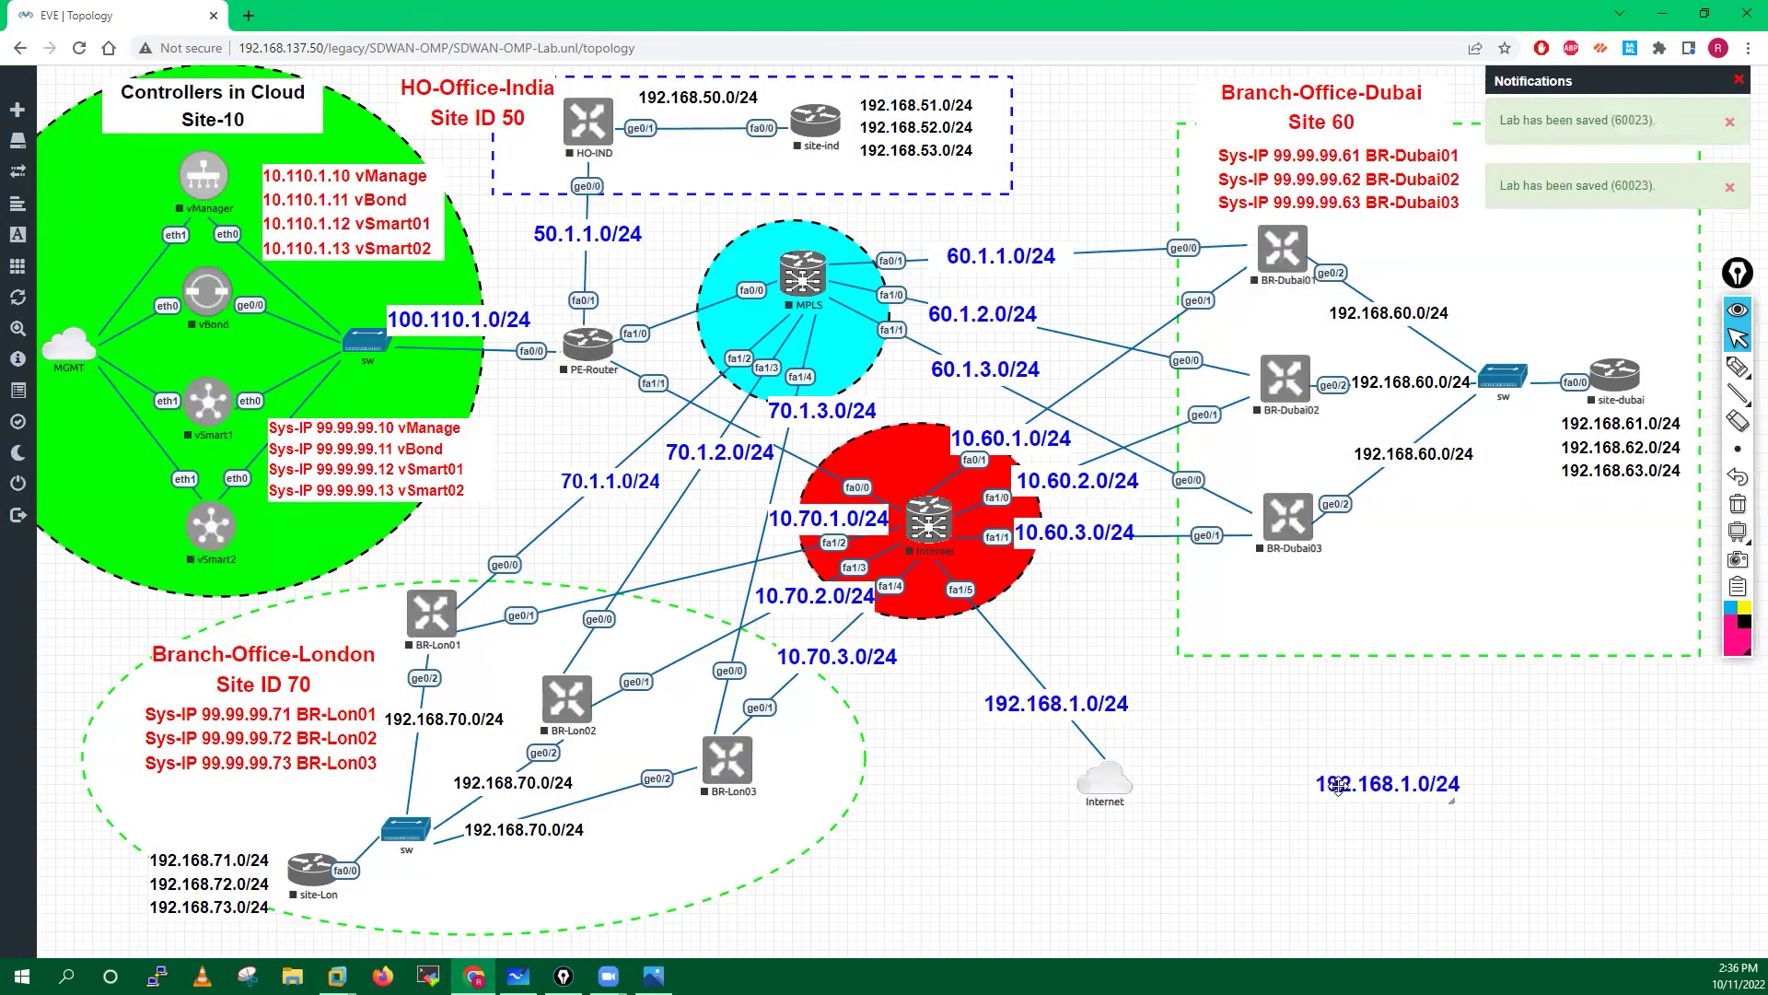
right_click(1407, 787)
text(37)
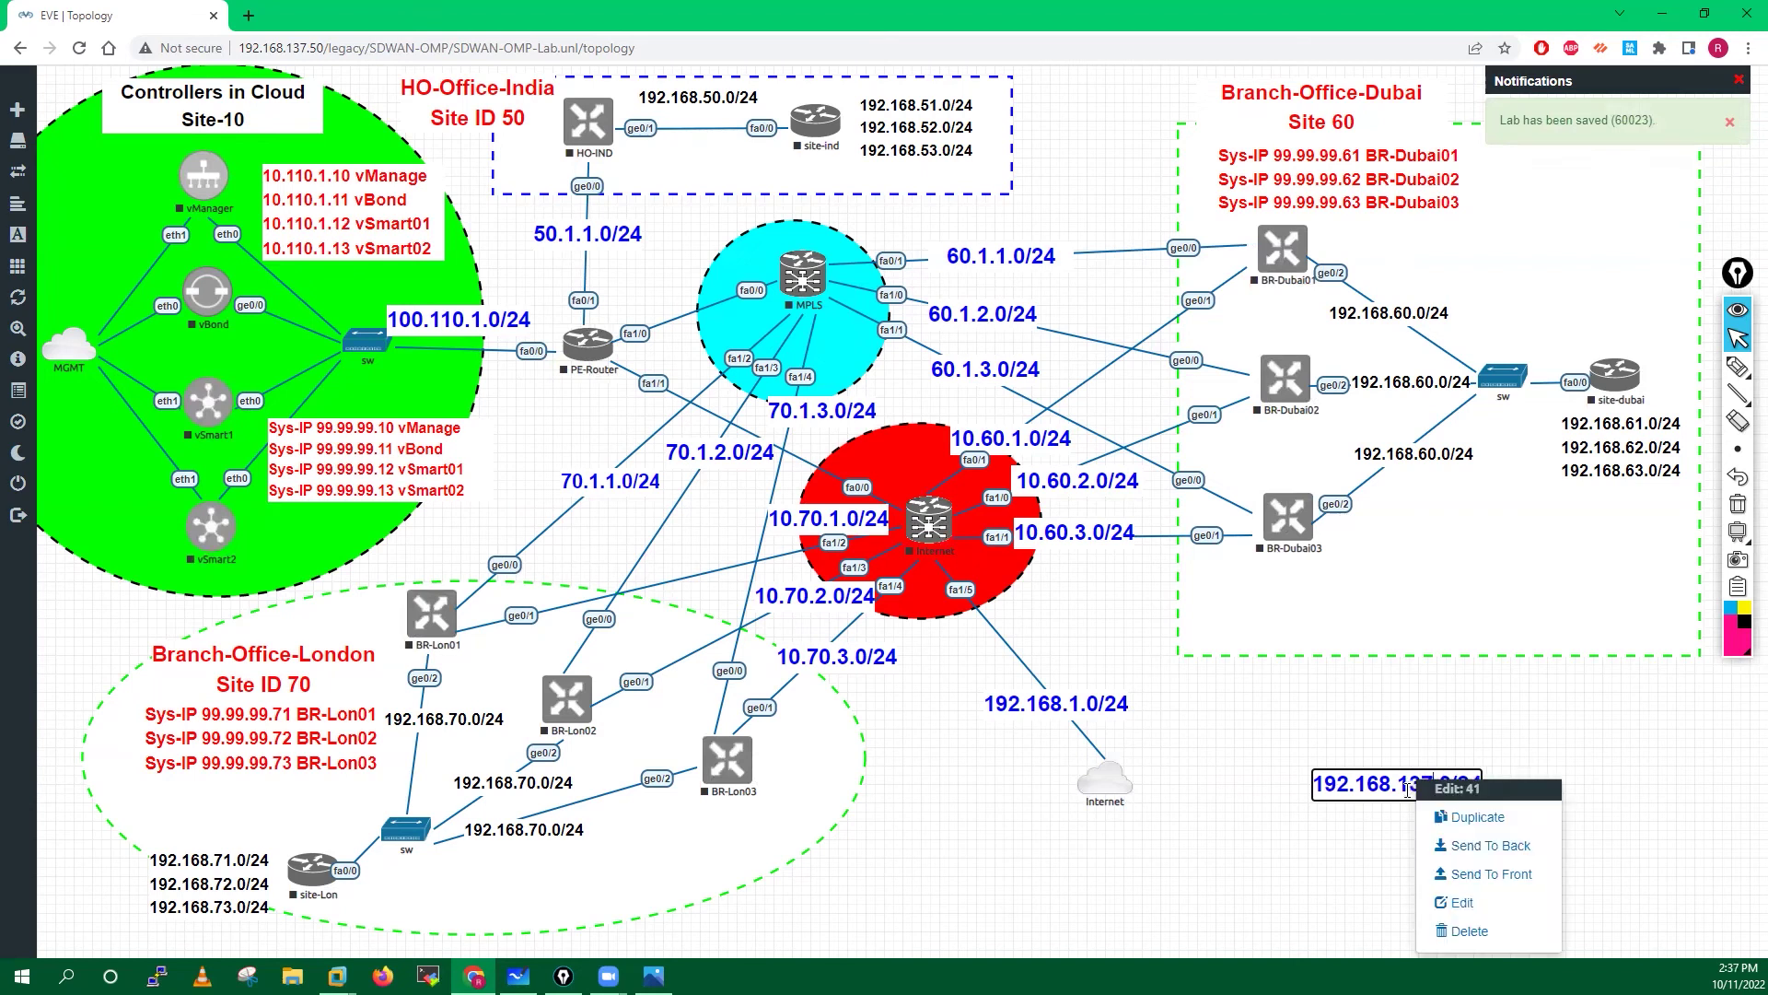
click(1407, 791)
- Place the 192.168.137.0/24 label above the MGMT cloud and shrink it to clear the vBond node
drag(1407, 790, 569, 502)
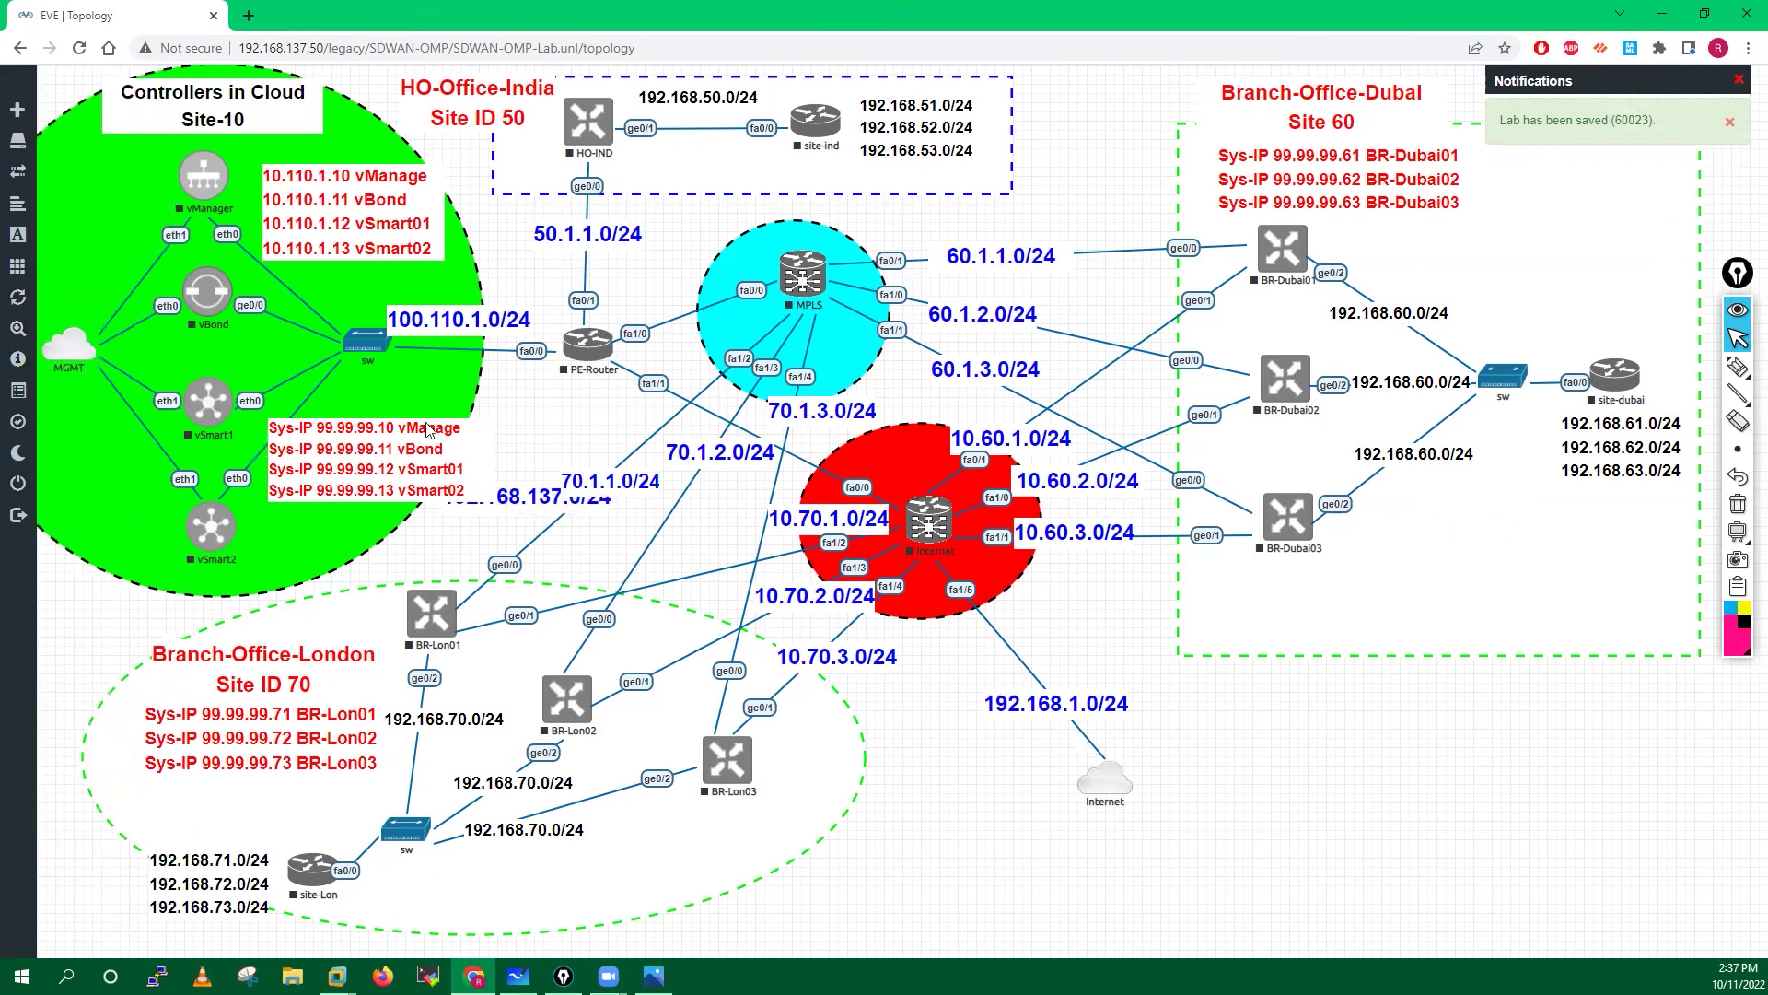
drag(531, 508, 233, 368)
drag(107, 362, 112, 278)
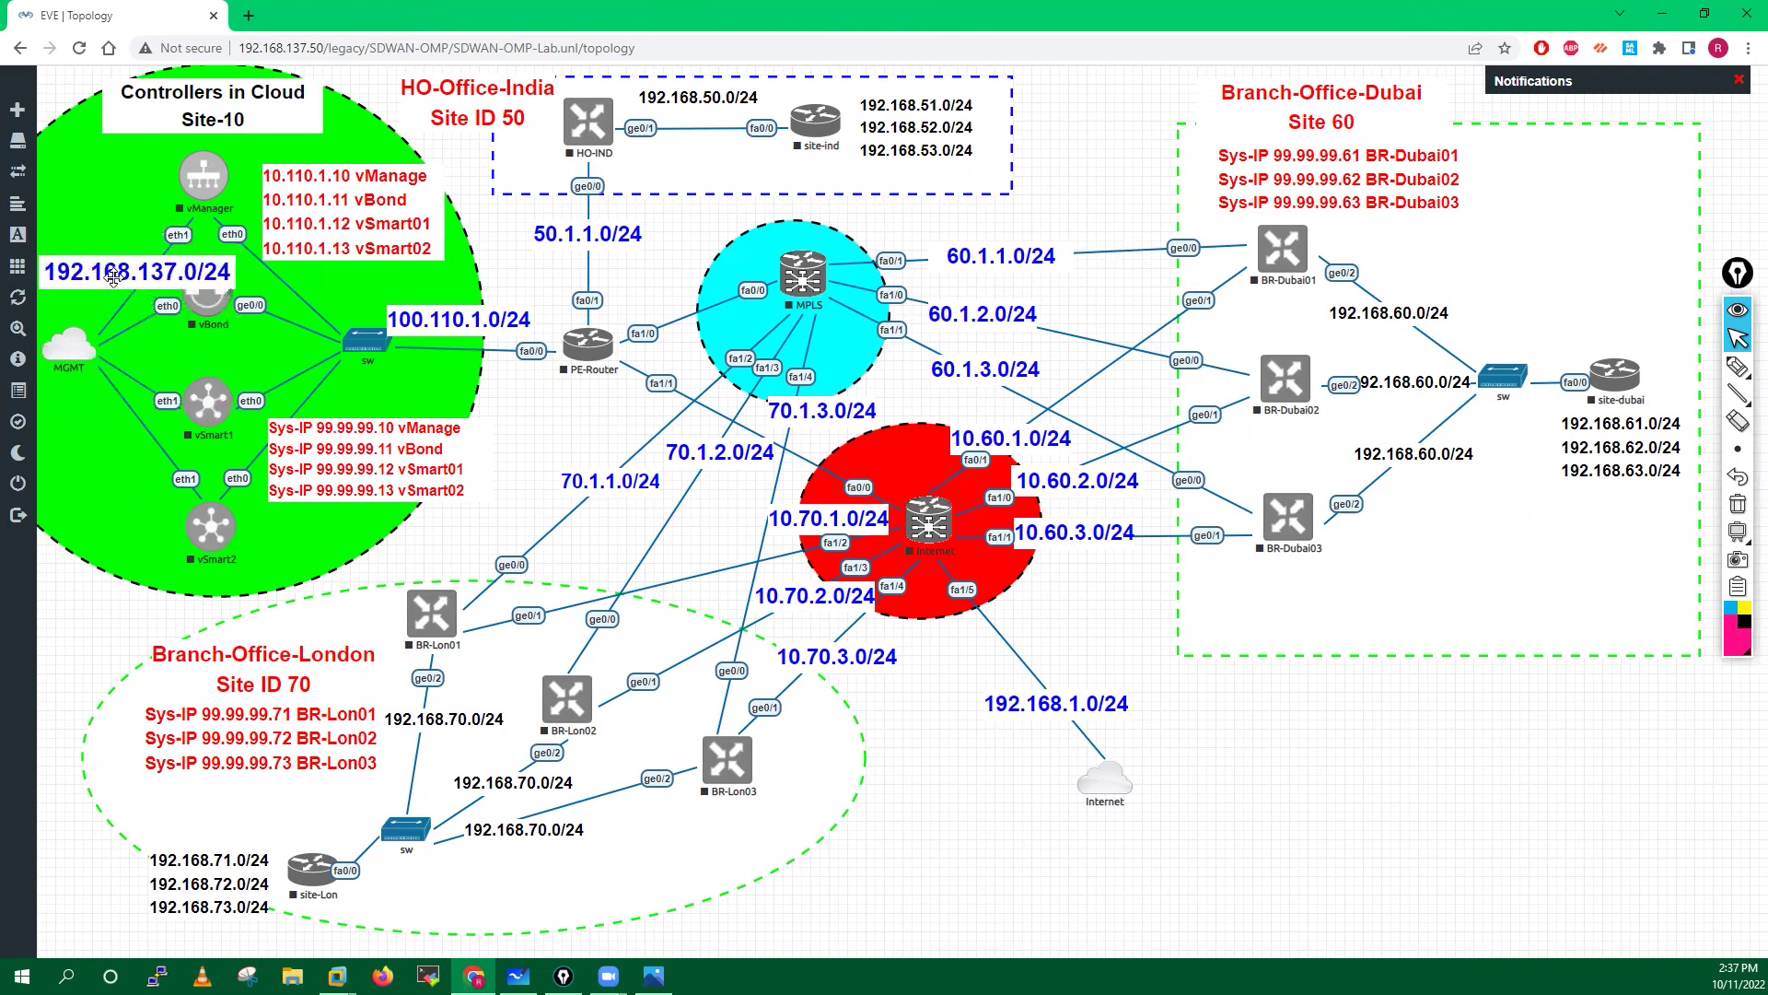
drag(219, 288, 162, 275)
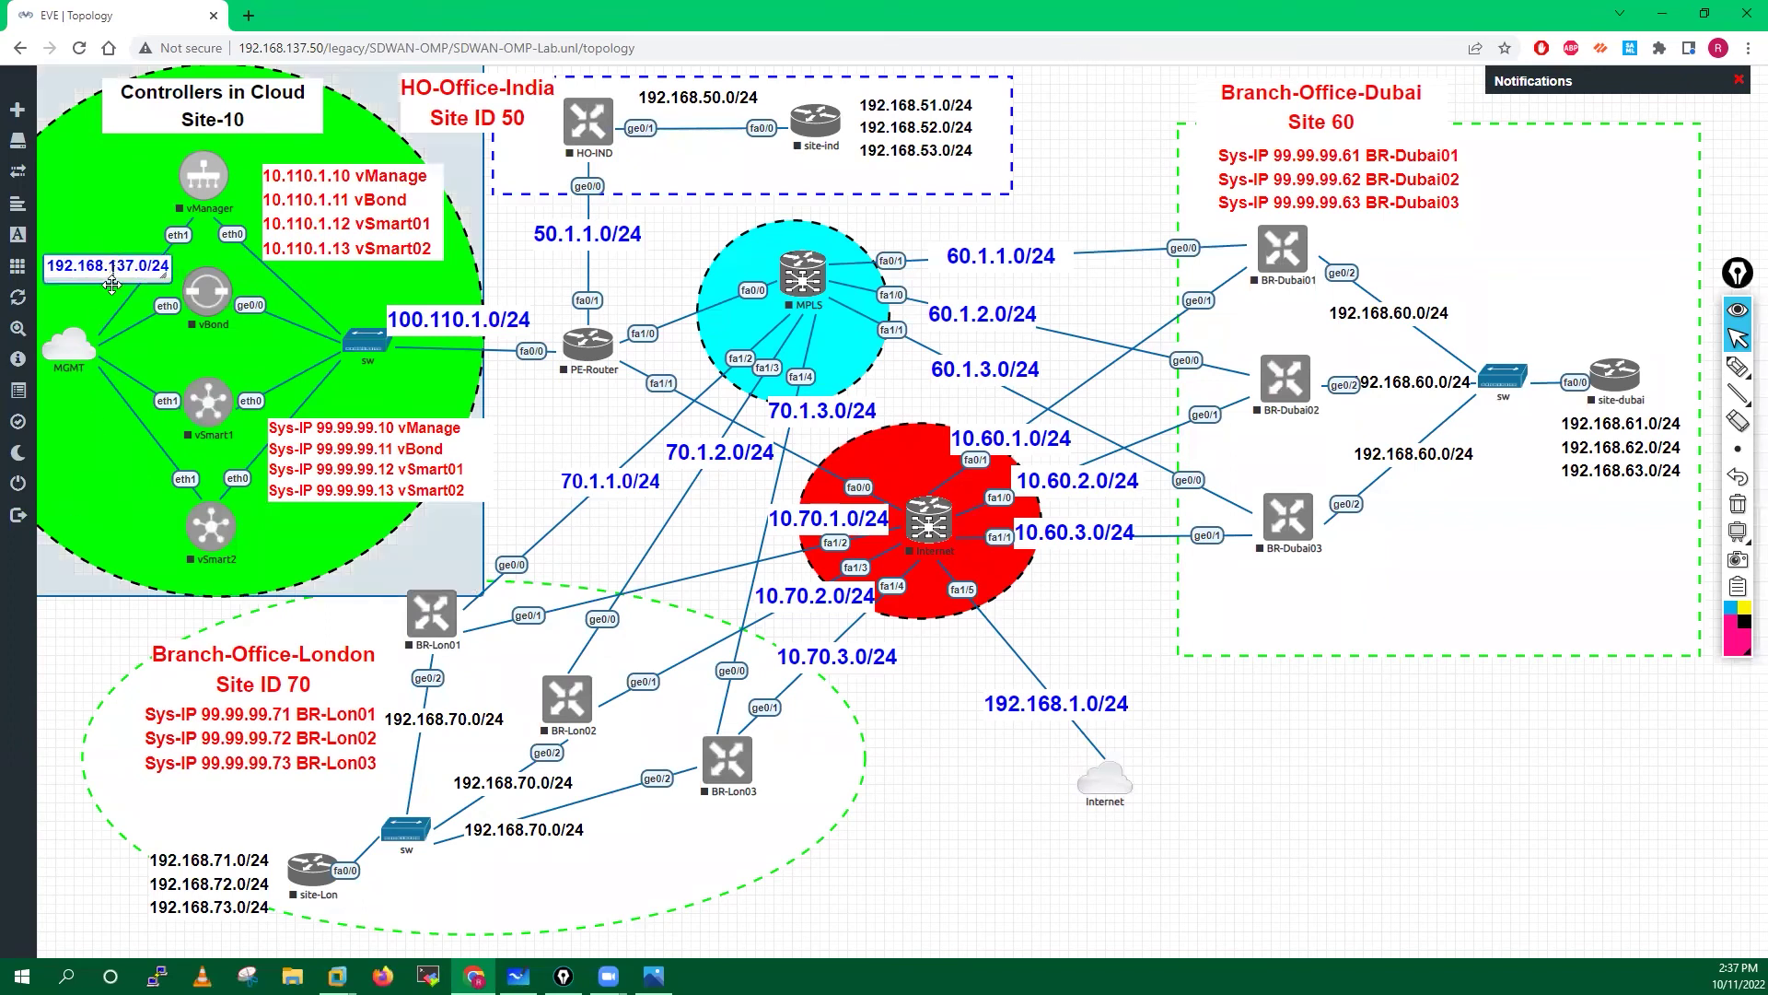
- Nudge the 192.168.137.0/24 label slightly down, closer to the MGMT cloud
drag(92, 265, 92, 273)
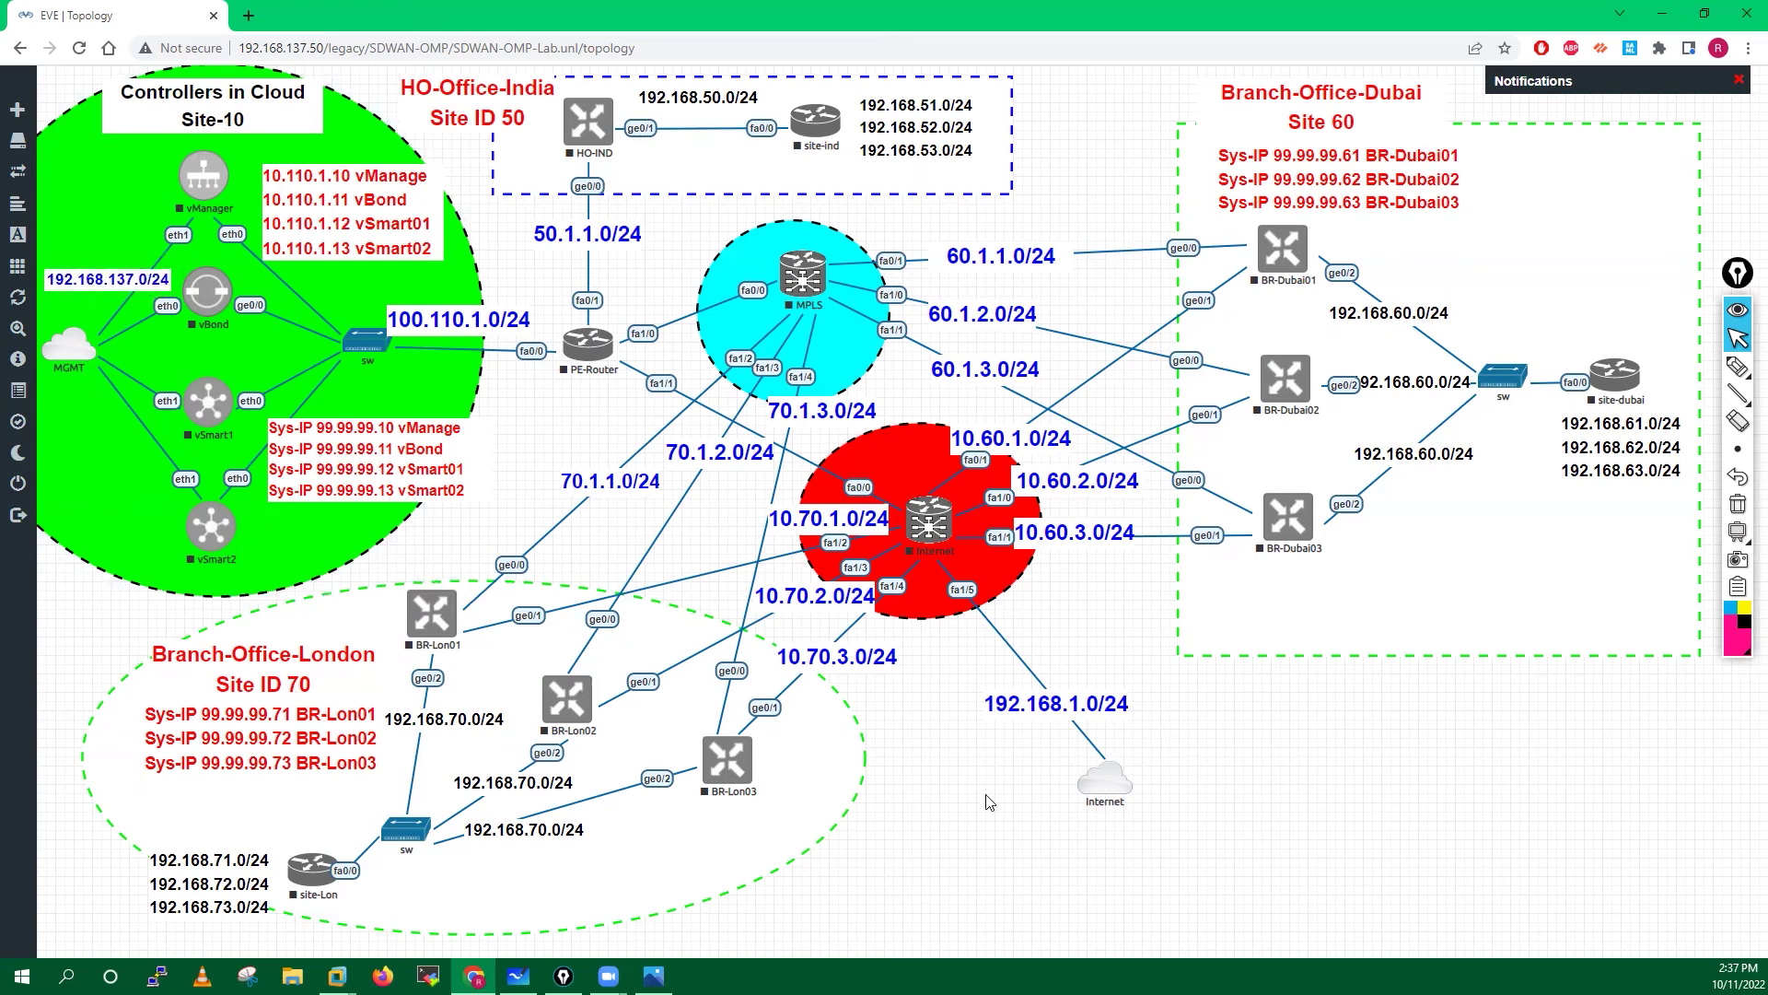
- Duplicate the 100.110.1.0/24 label, move the copy to the empty area below the Dubai branch, and change it to 10.110.2.0/24
right_click(446, 320)
click(495, 367)
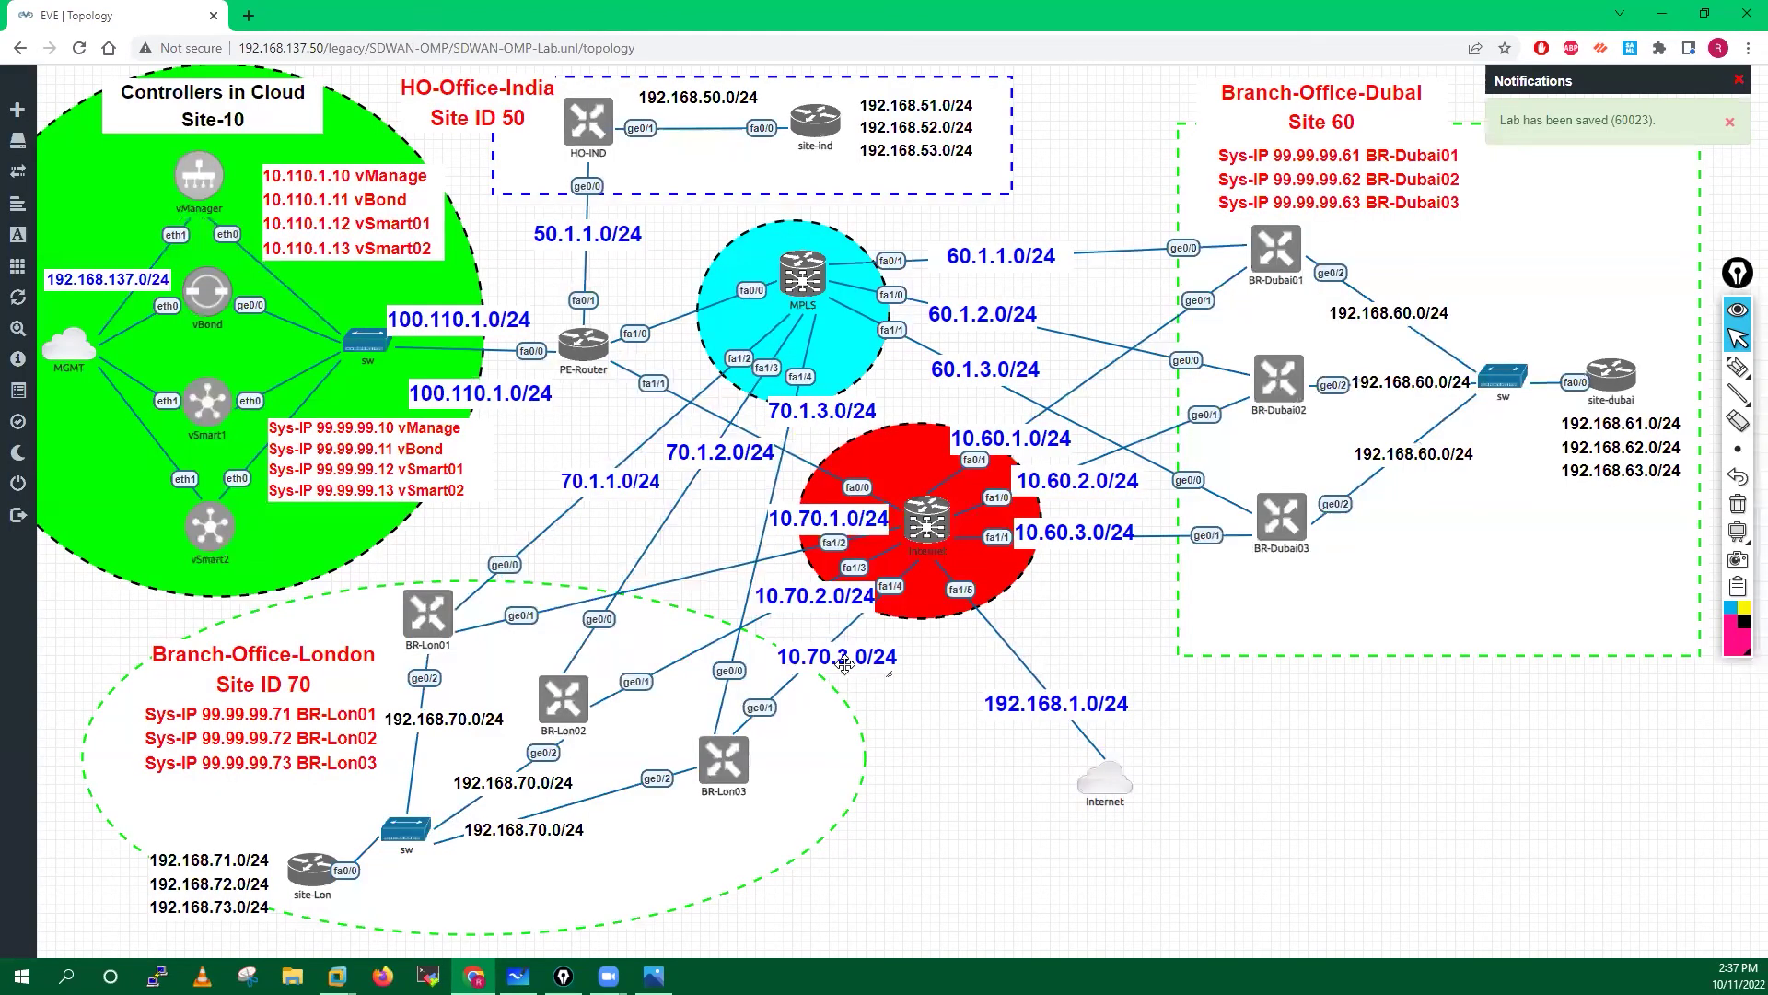
drag(489, 398, 1442, 794)
double_click(1435, 790)
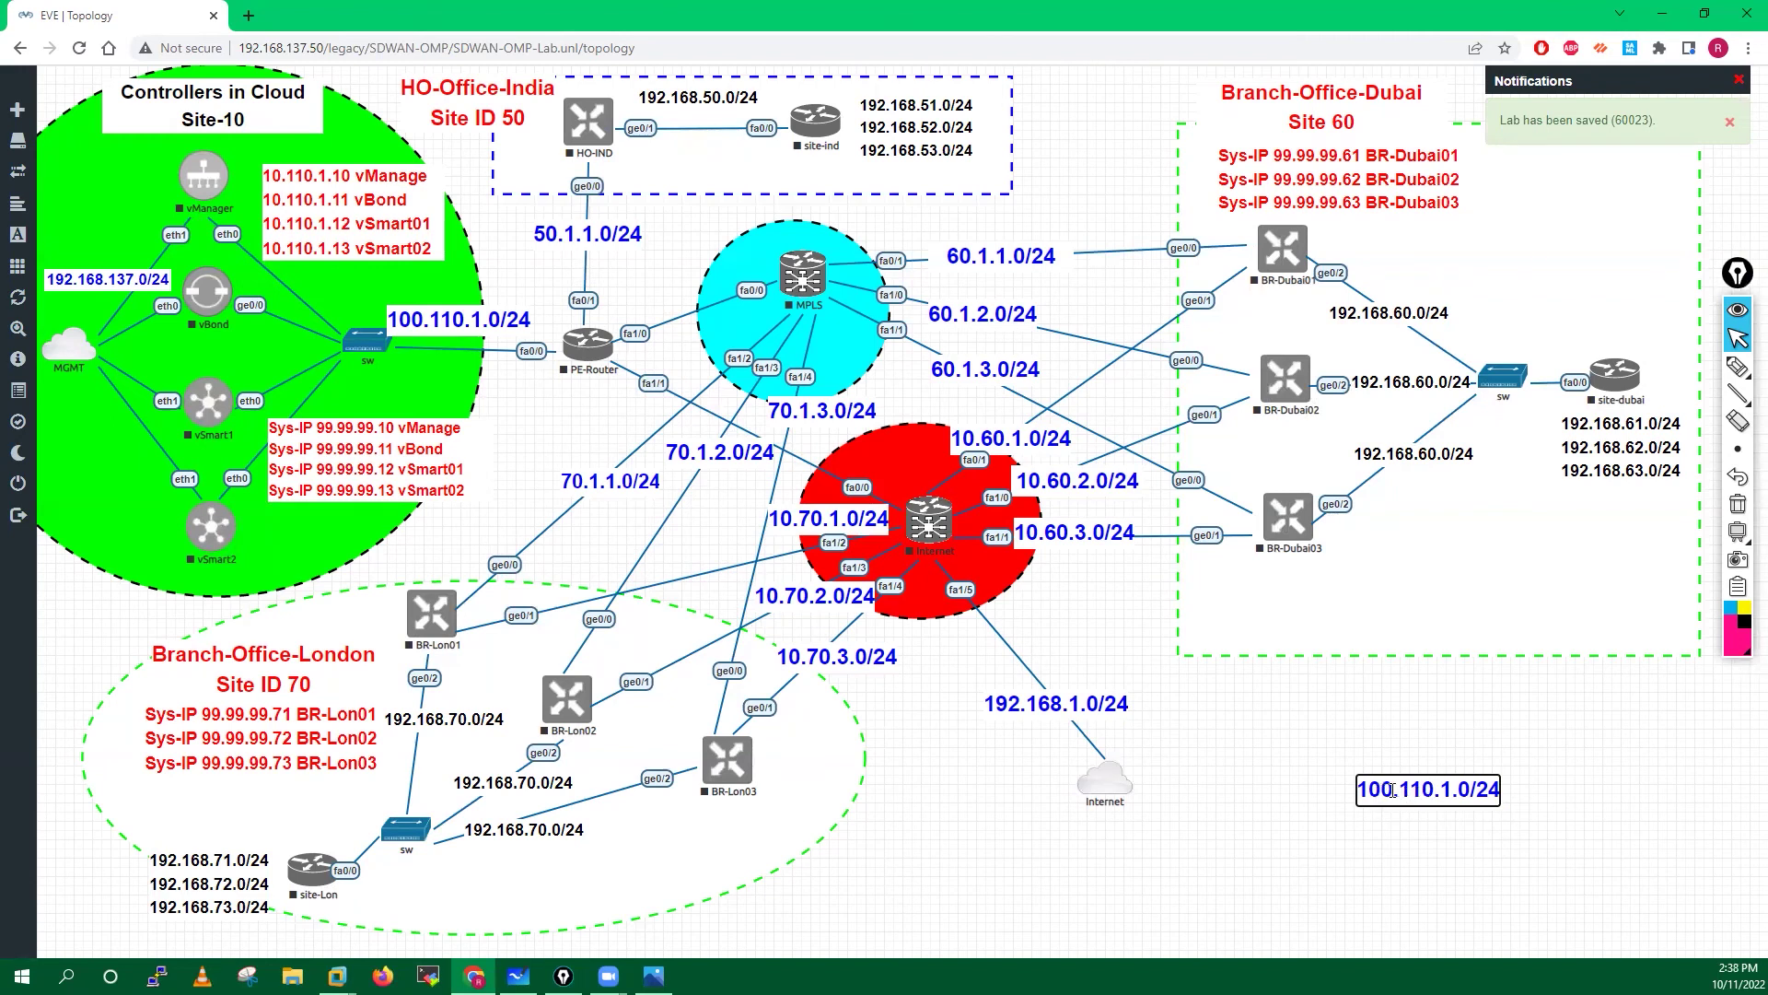
right_click(1394, 789)
key(BackSpace)
click(1395, 790)
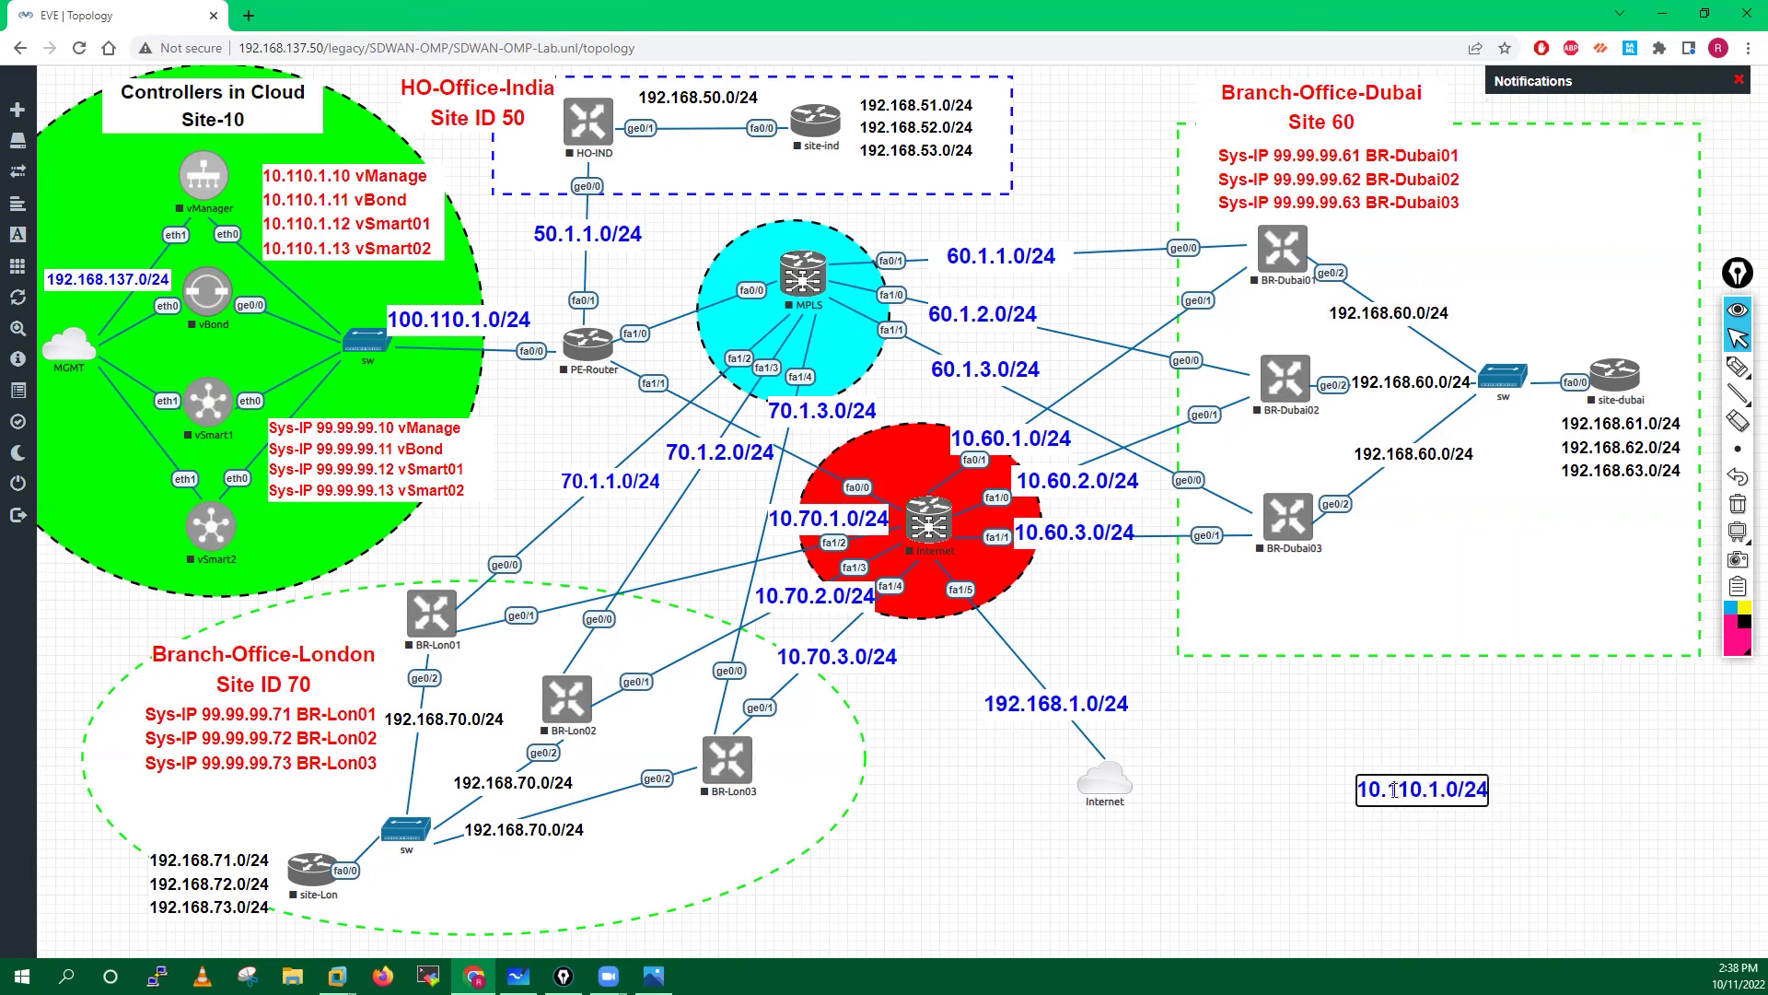
right_click(1441, 790)
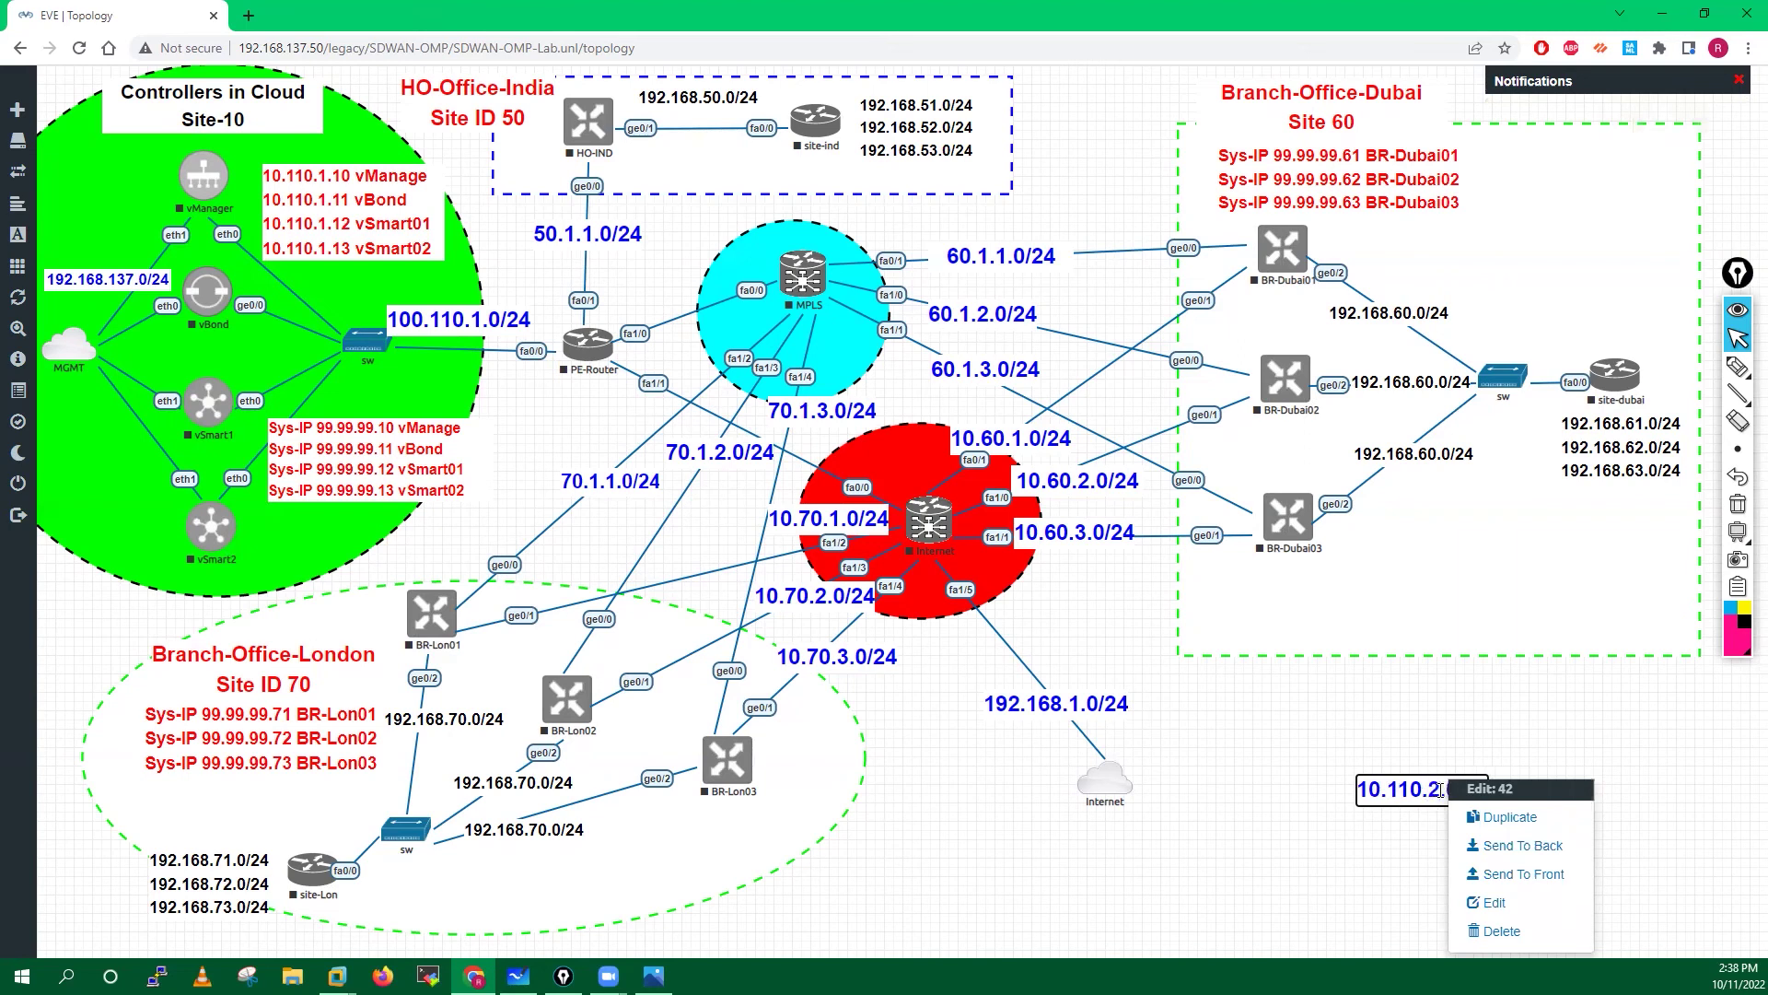
click(1343, 871)
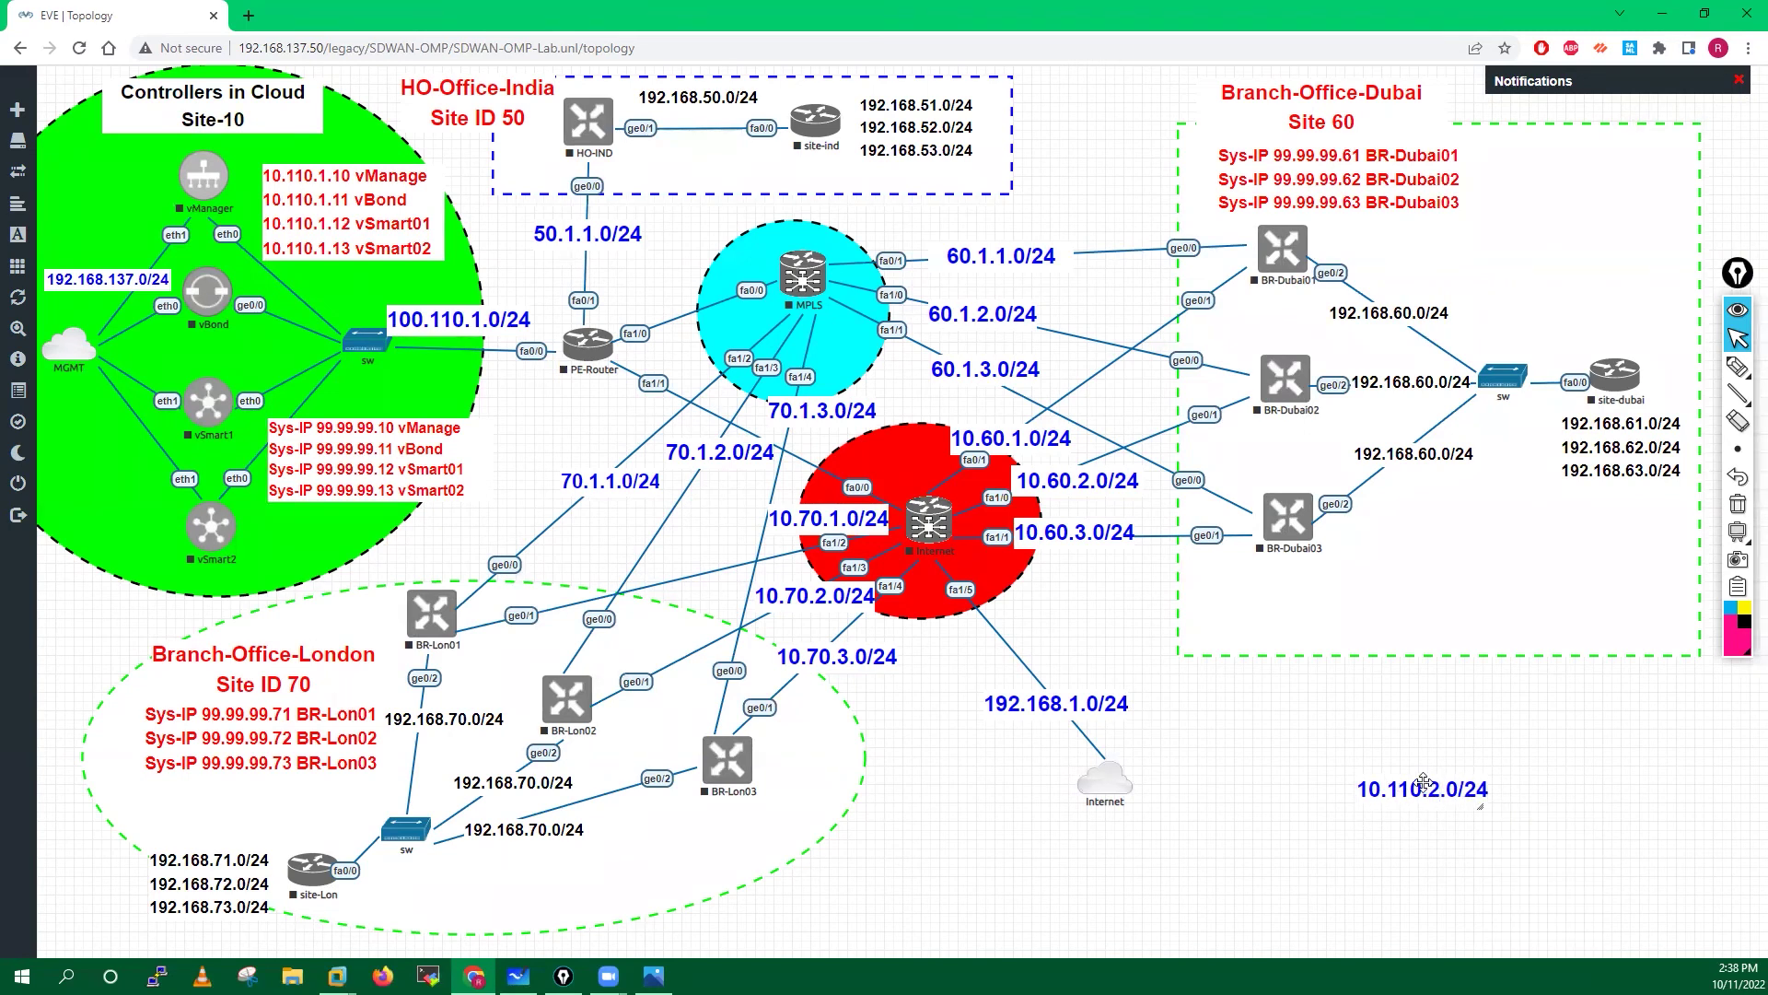
- Duplicate the 10.110.2.0/24 label and change the copy's text to 10.110.3.0/24
right_click(1419, 792)
click(1465, 819)
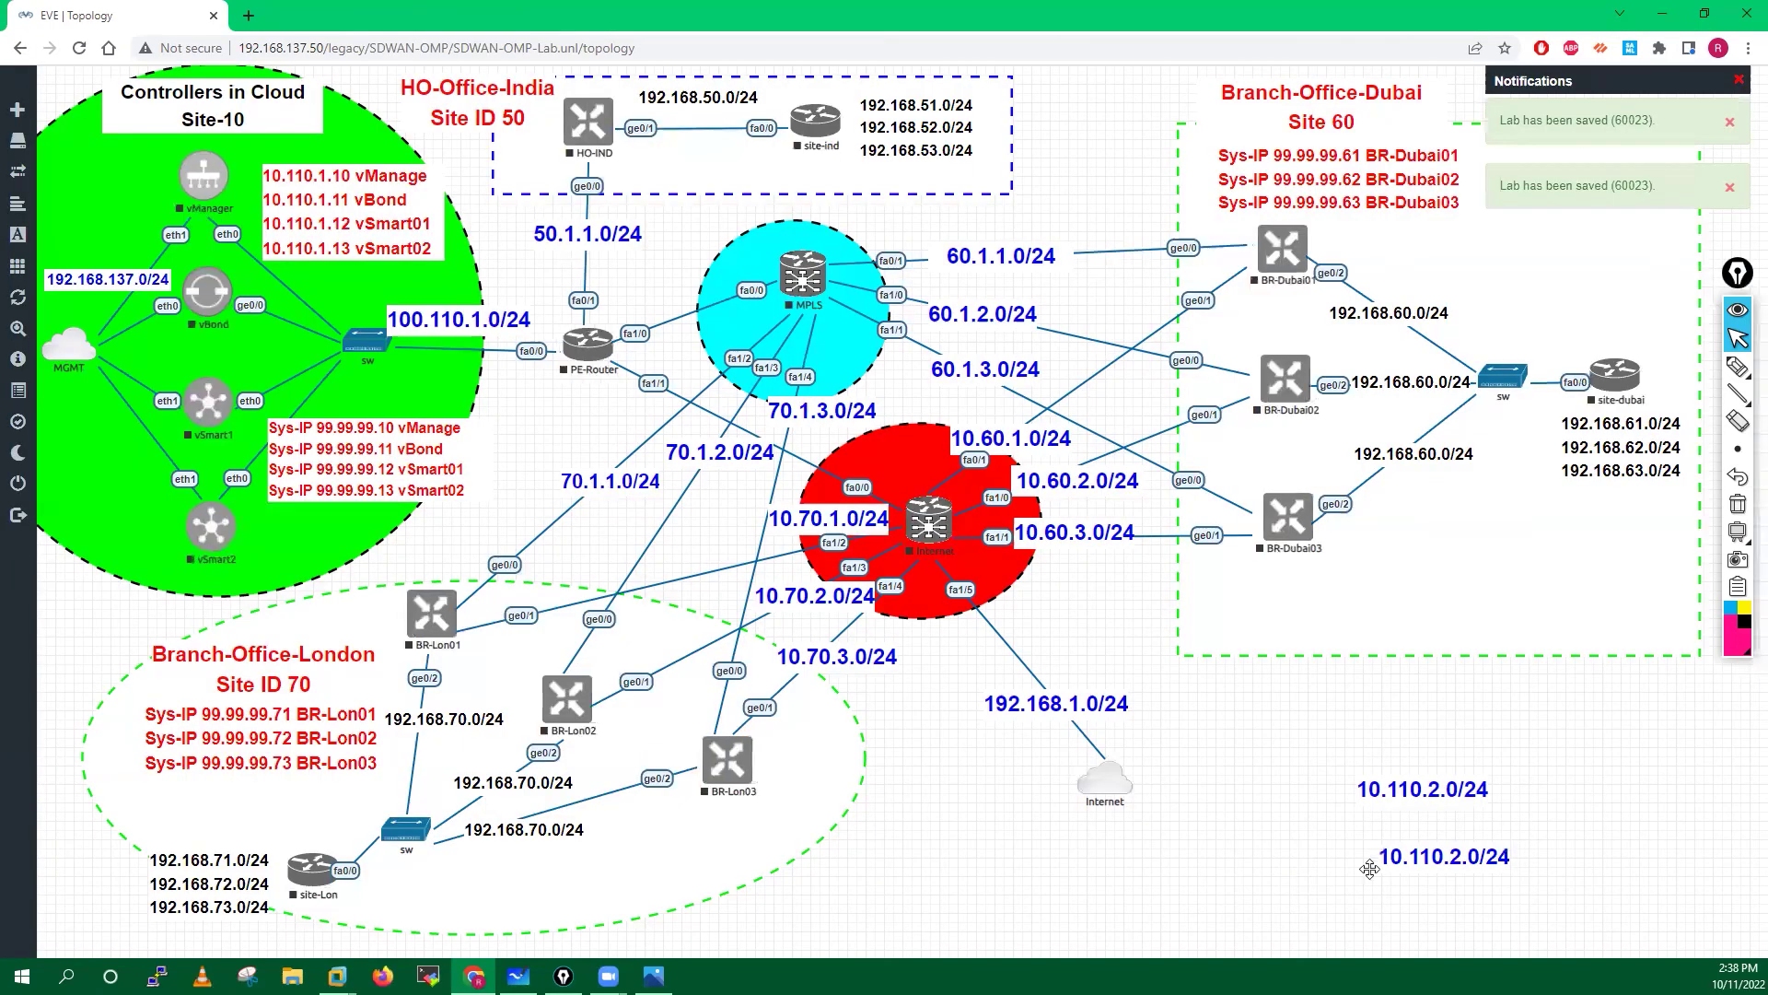
double_click(1455, 857)
right_click(1466, 865)
key(BackSpace)
text(3)
click(1390, 918)
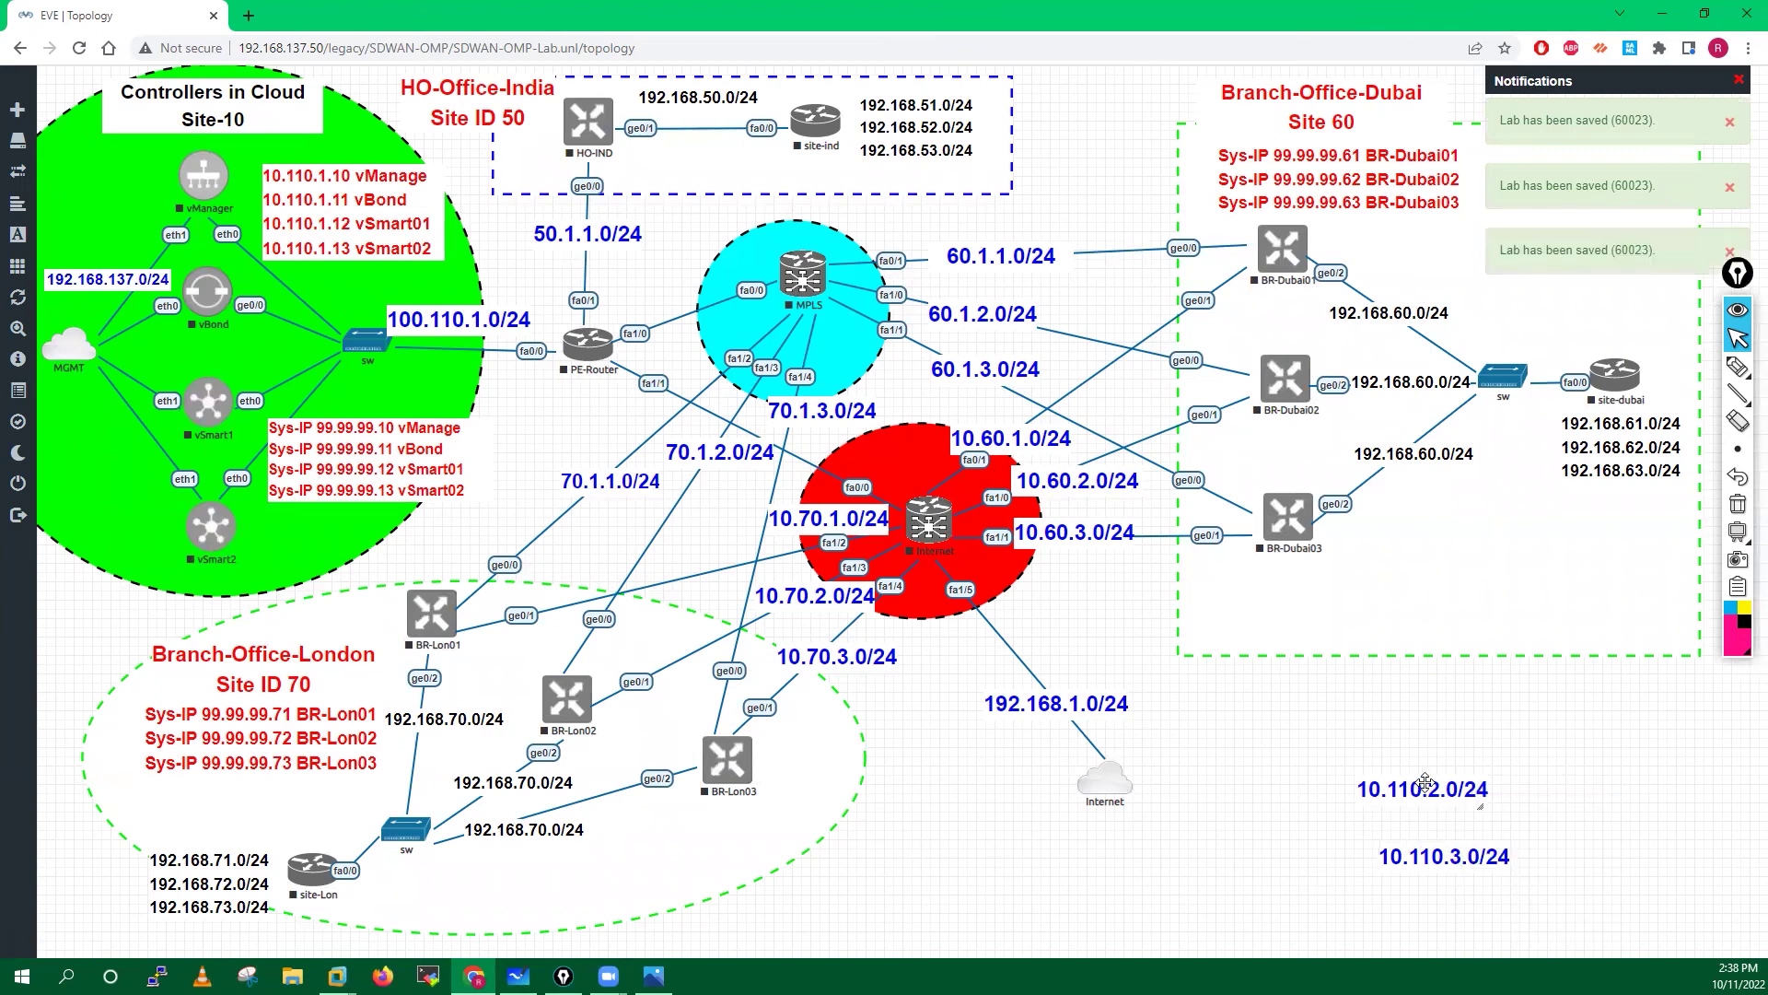
- Place the 10.110.2.0/24 label on the PE-Router to MPLS link and 10.110.3.0/24 on its link to the Internet router, shrinking both
drag(1425, 785, 677, 310)
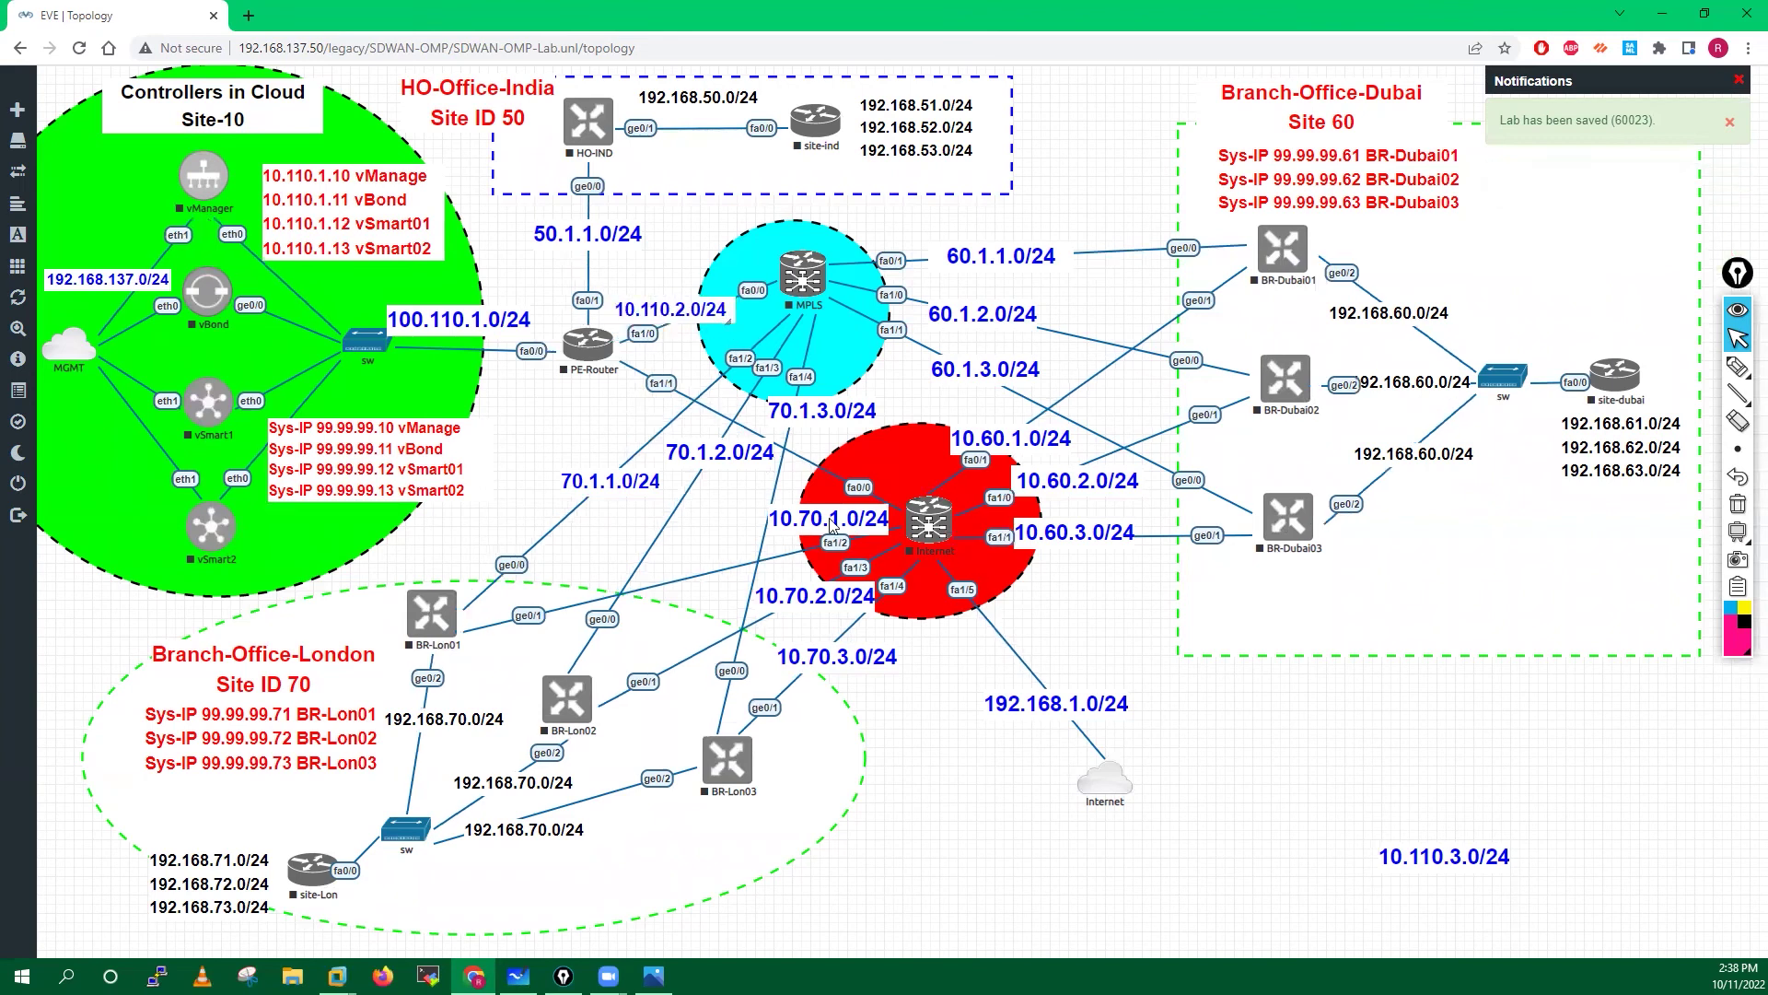
drag(1455, 863, 640, 409)
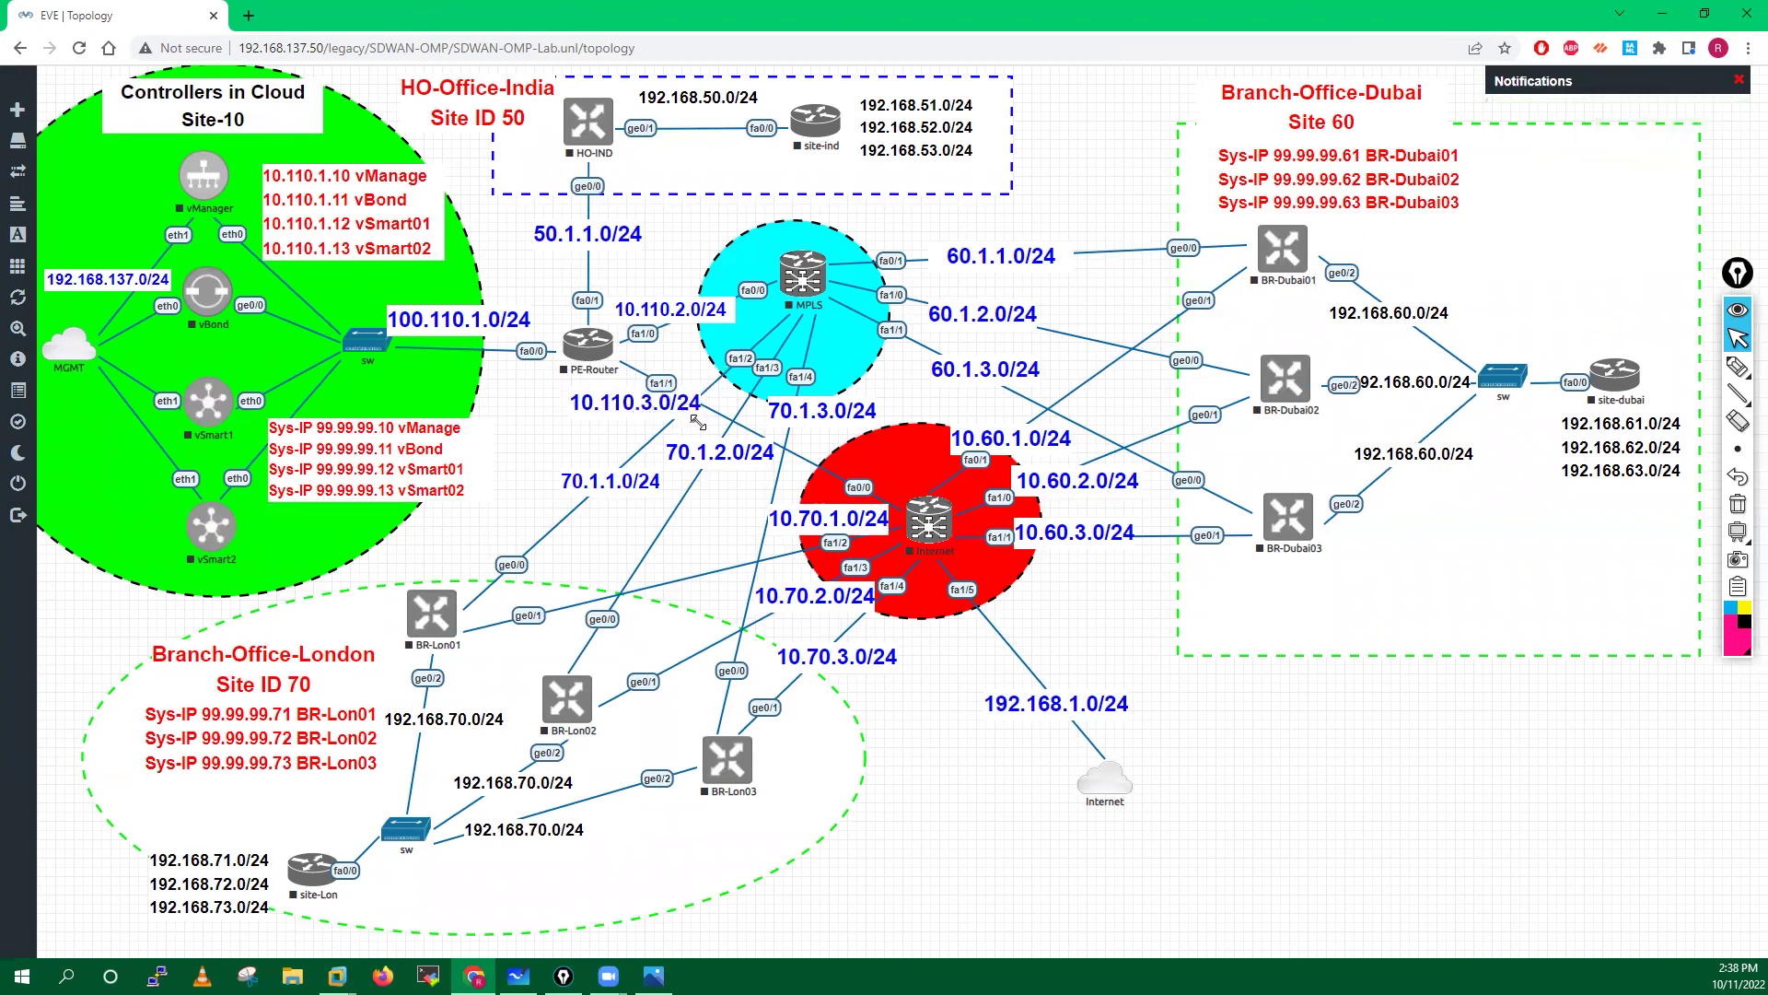
mouse_move(646, 405)
mouse_down()
mouse_move(645, 373)
mouse_move(665, 411)
mouse_up()
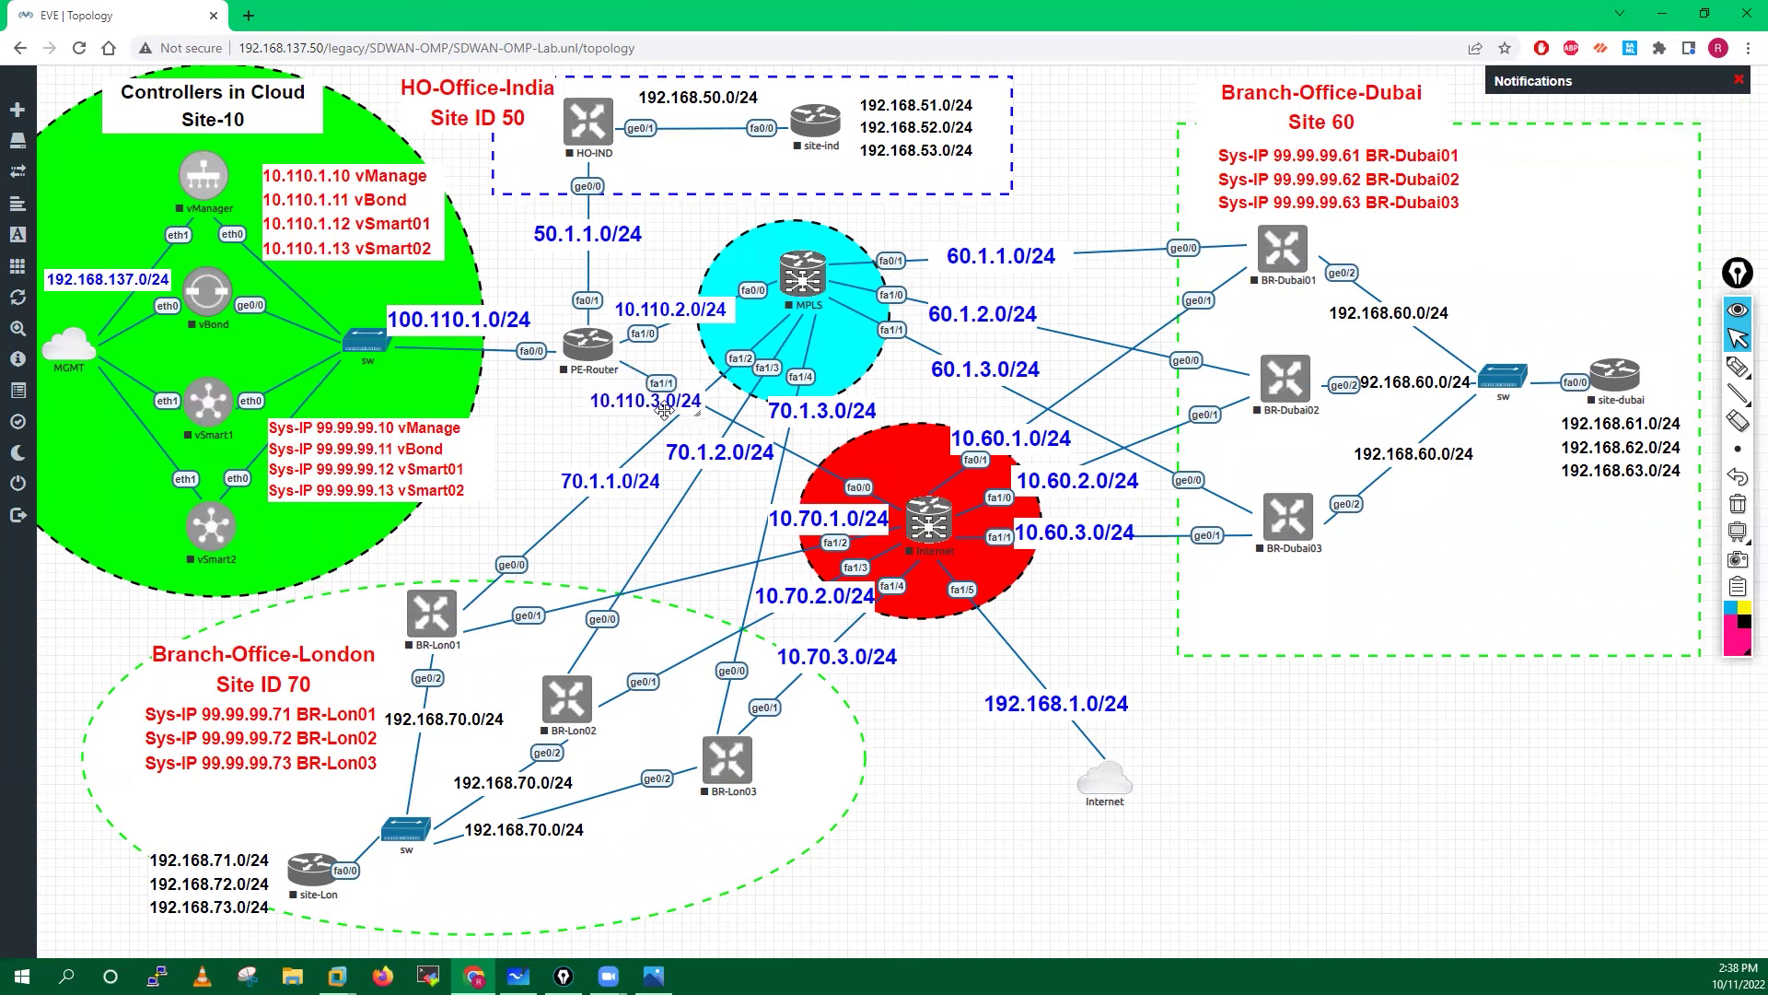
- Shift PE-Router and its two 10.110.x.0/24 WAN labels left to clear the links, and nudge HO-IND to line up above
drag(589, 352, 558, 345)
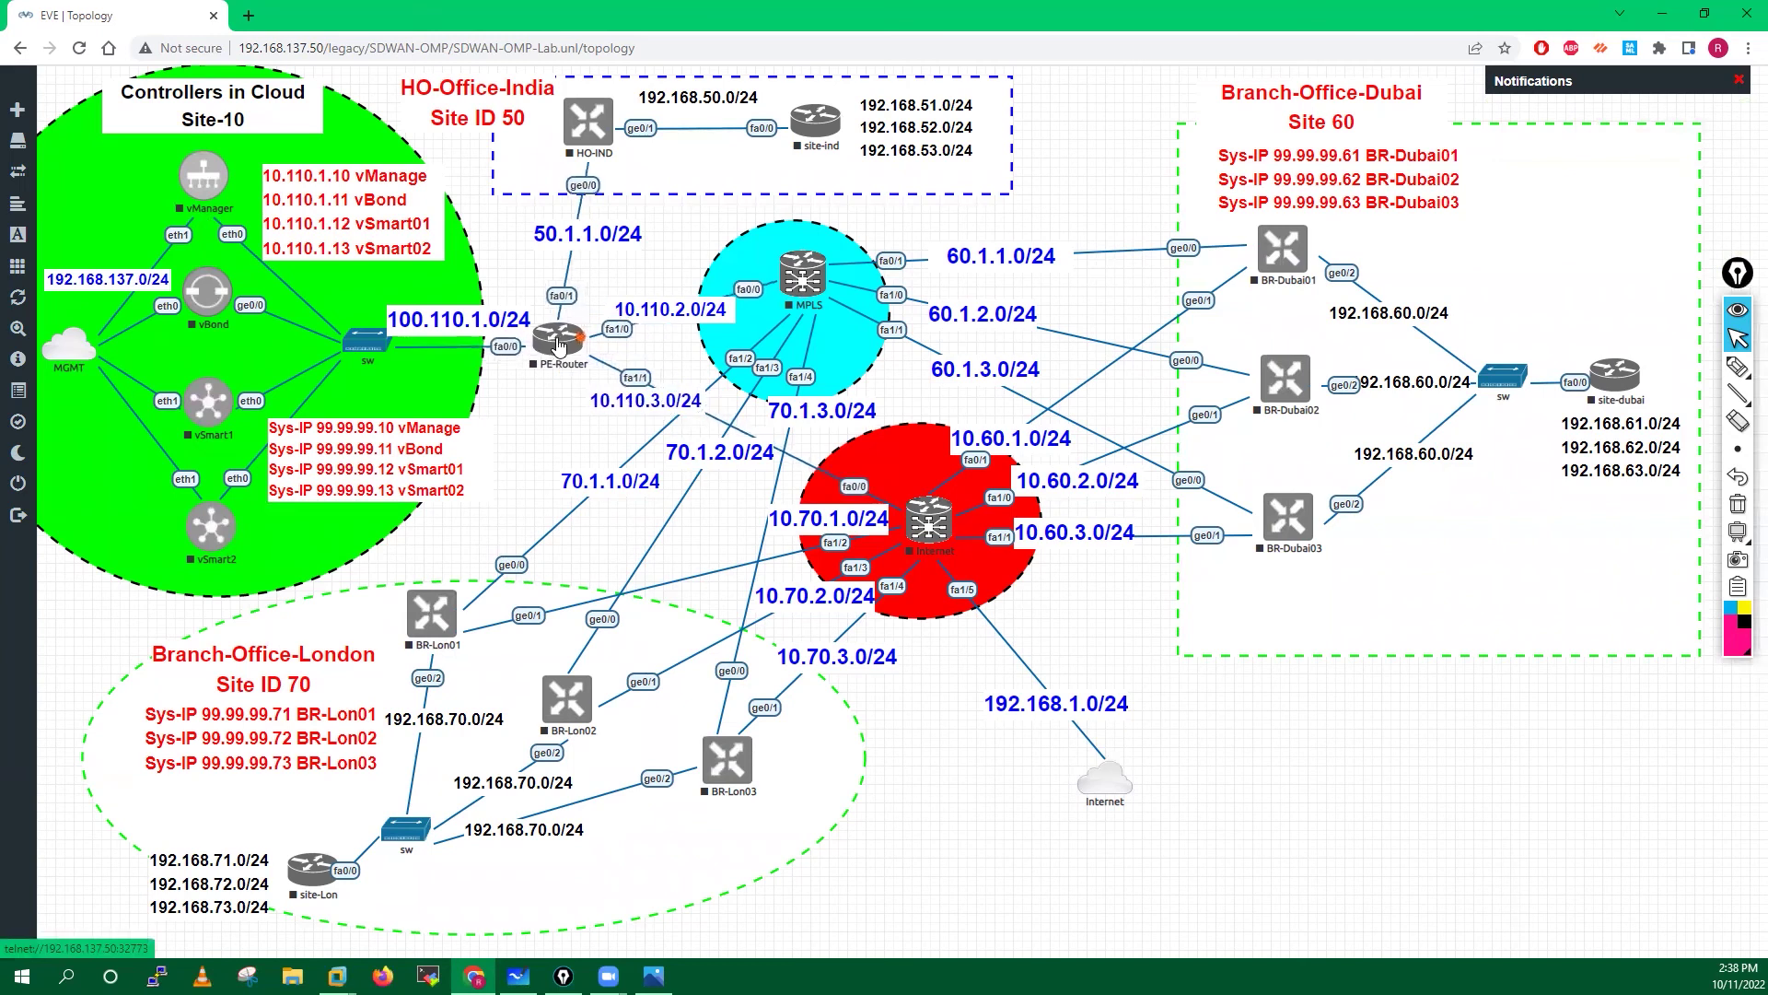
drag(665, 310, 649, 310)
drag(633, 402, 594, 406)
drag(641, 317, 627, 309)
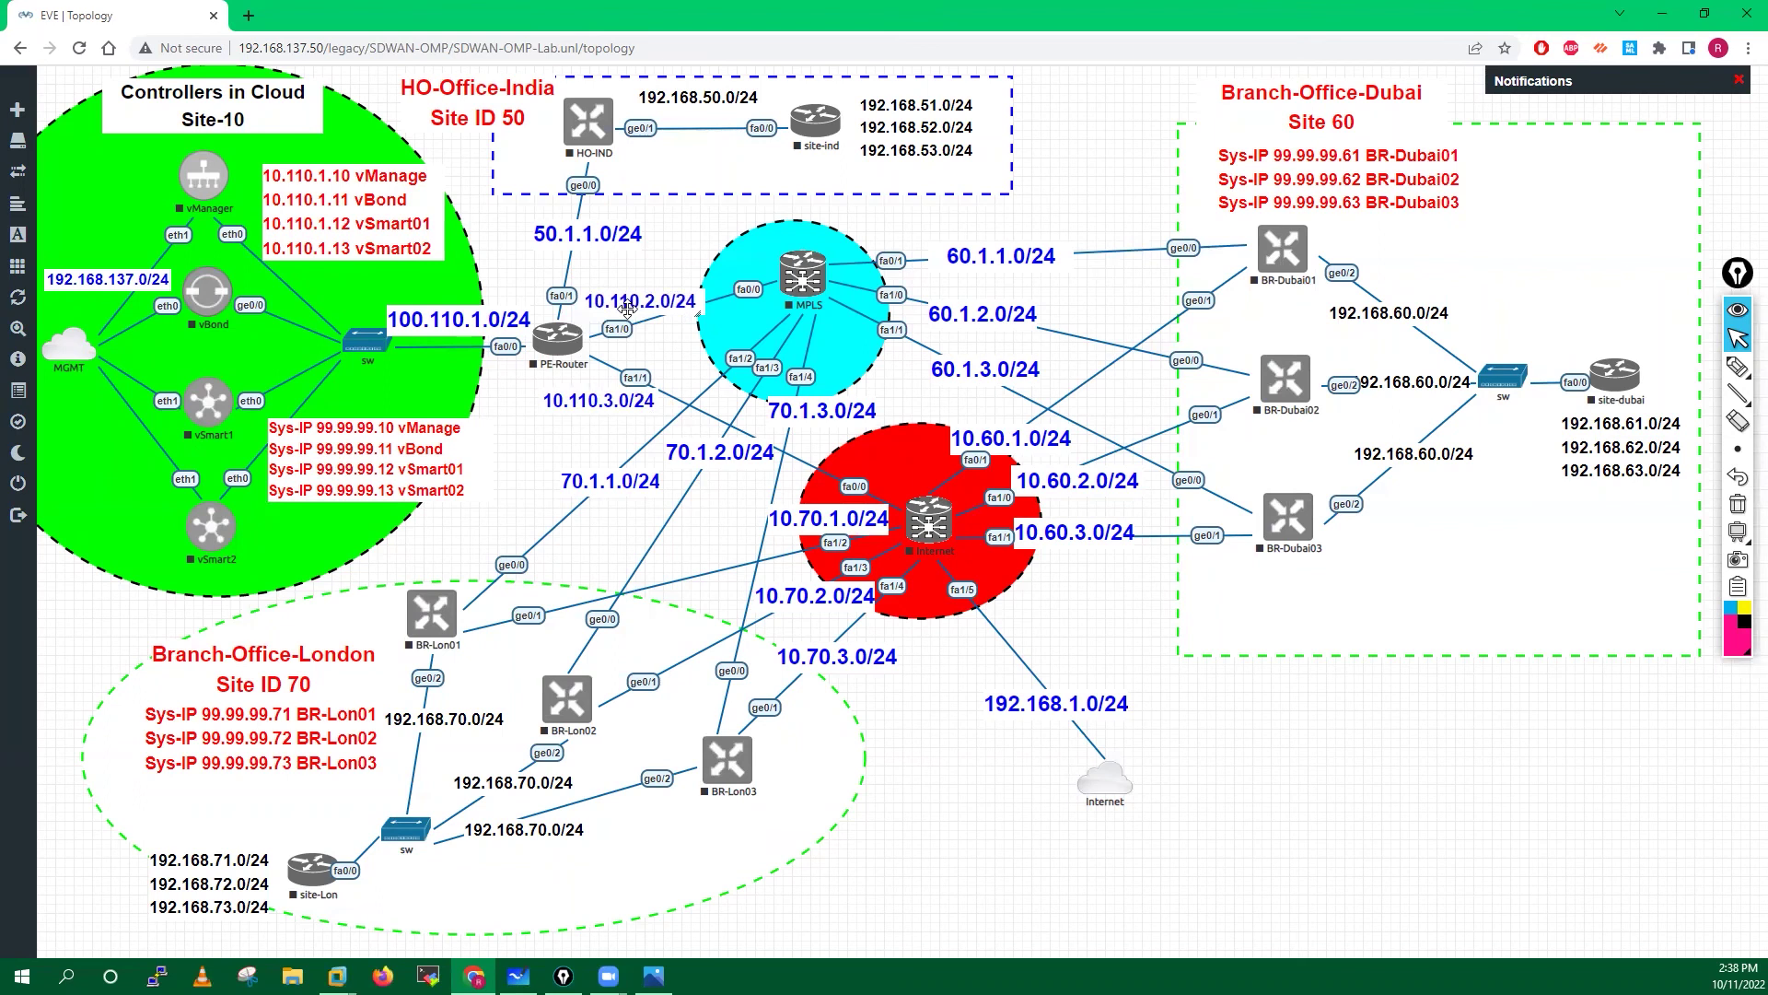
drag(581, 121, 579, 129)
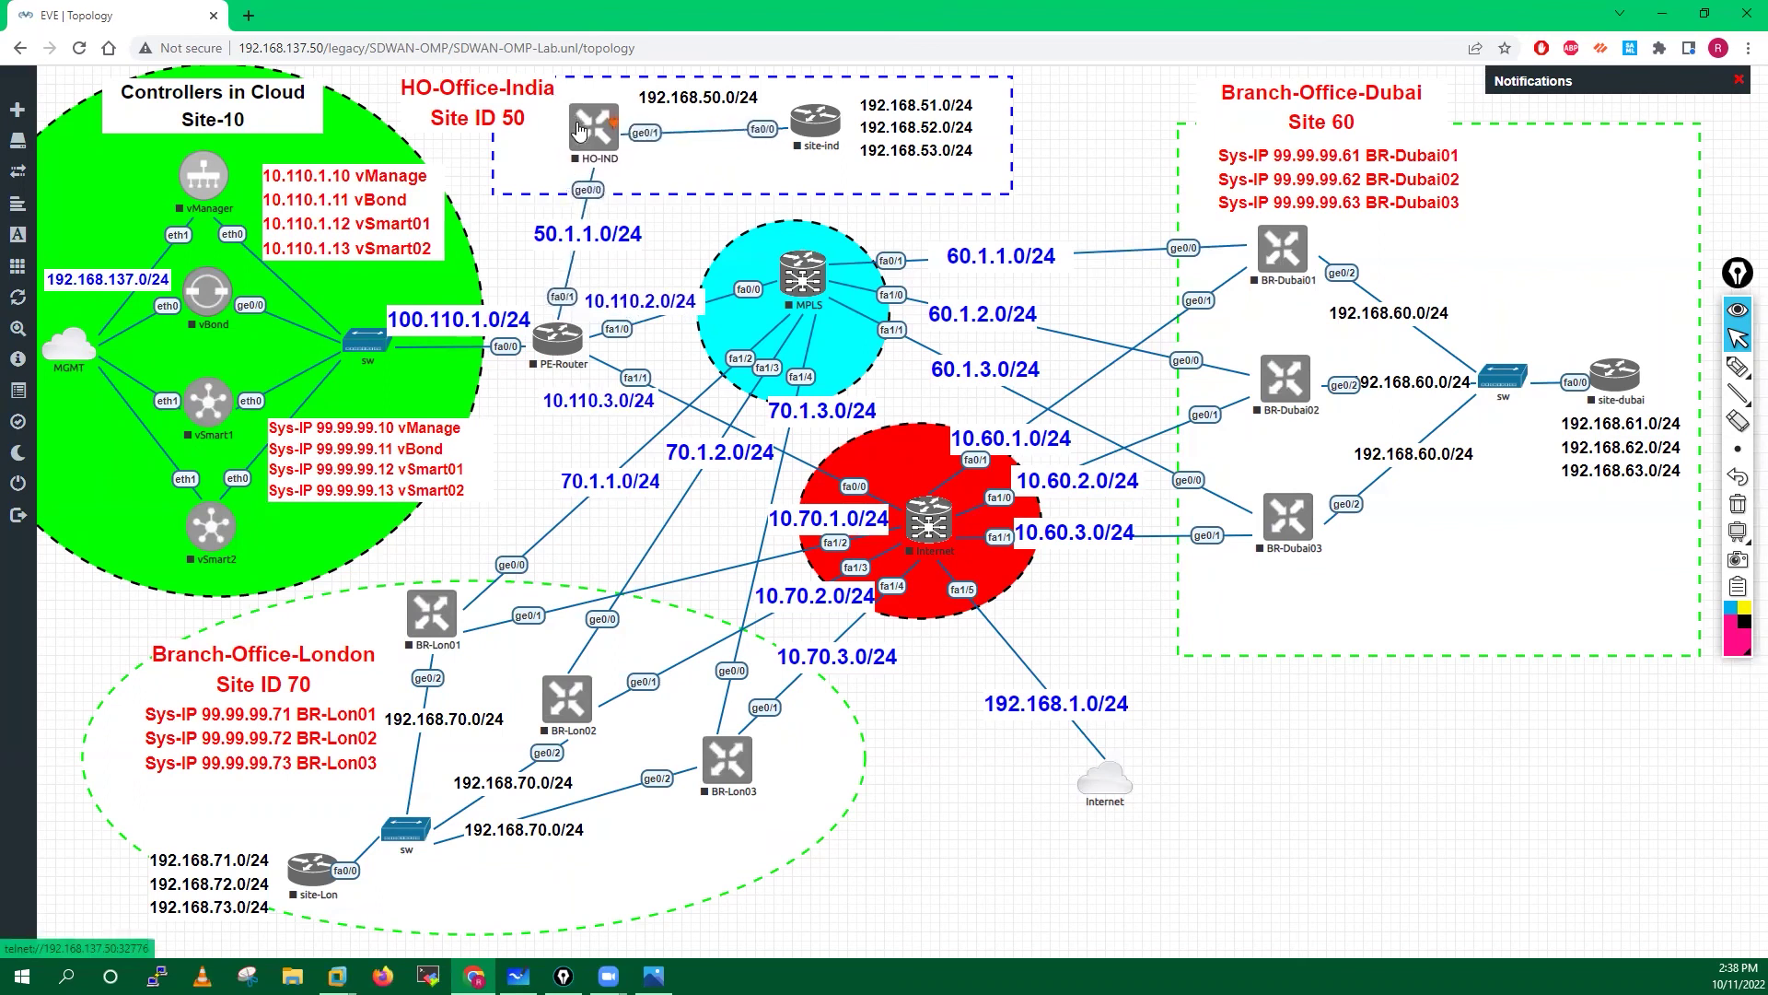
drag(559, 358, 563, 356)
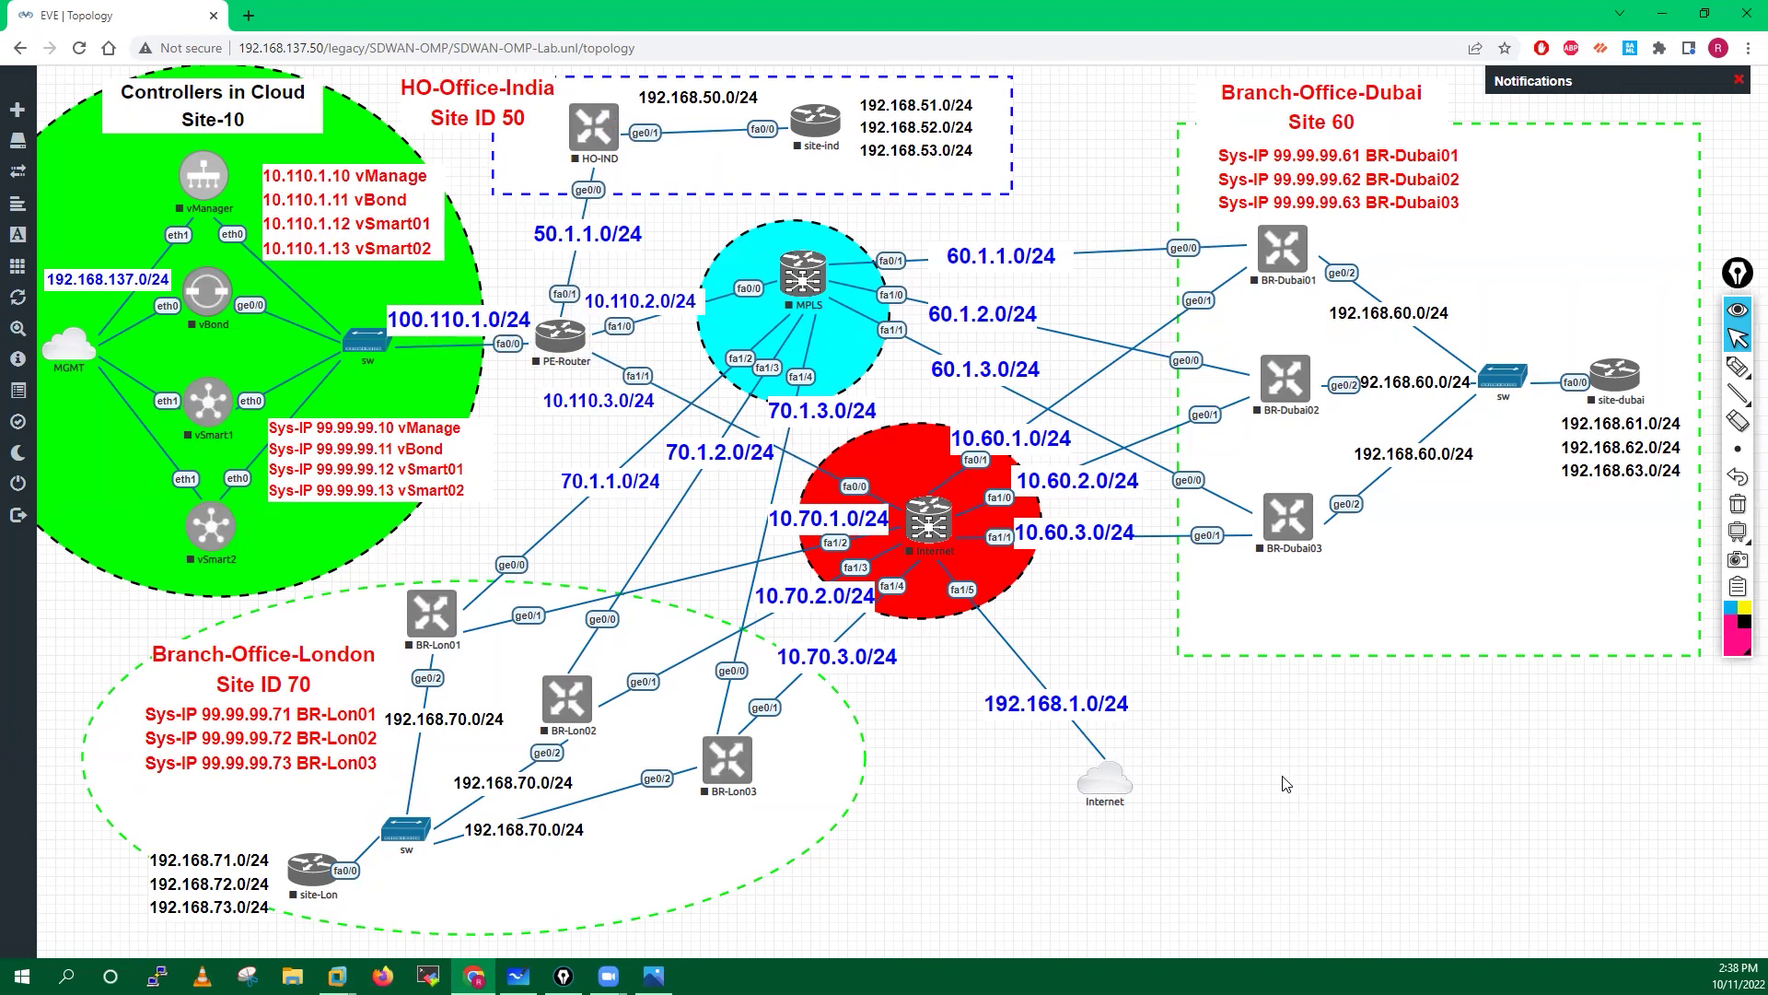
- Change the label on the link between the controllers' switch and PE-Router to 10.110.1.0/24
double_click(417, 323)
right_click(422, 323)
key(BackSpace)
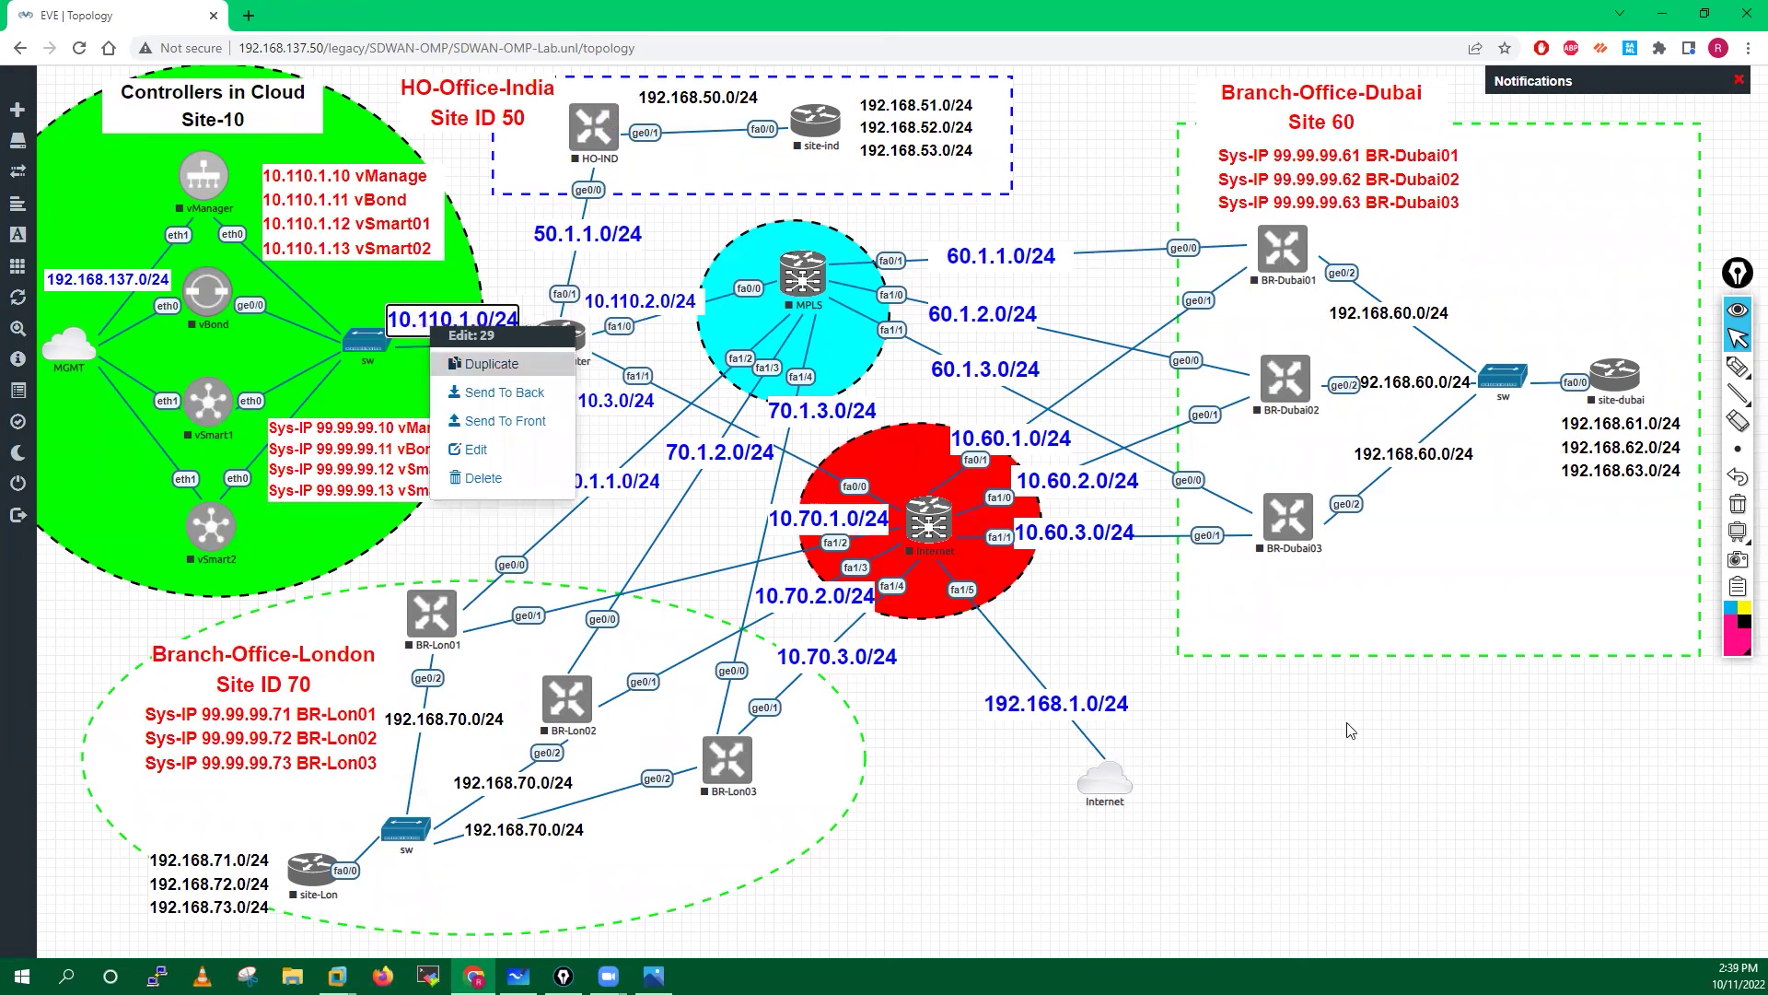
click(1409, 767)
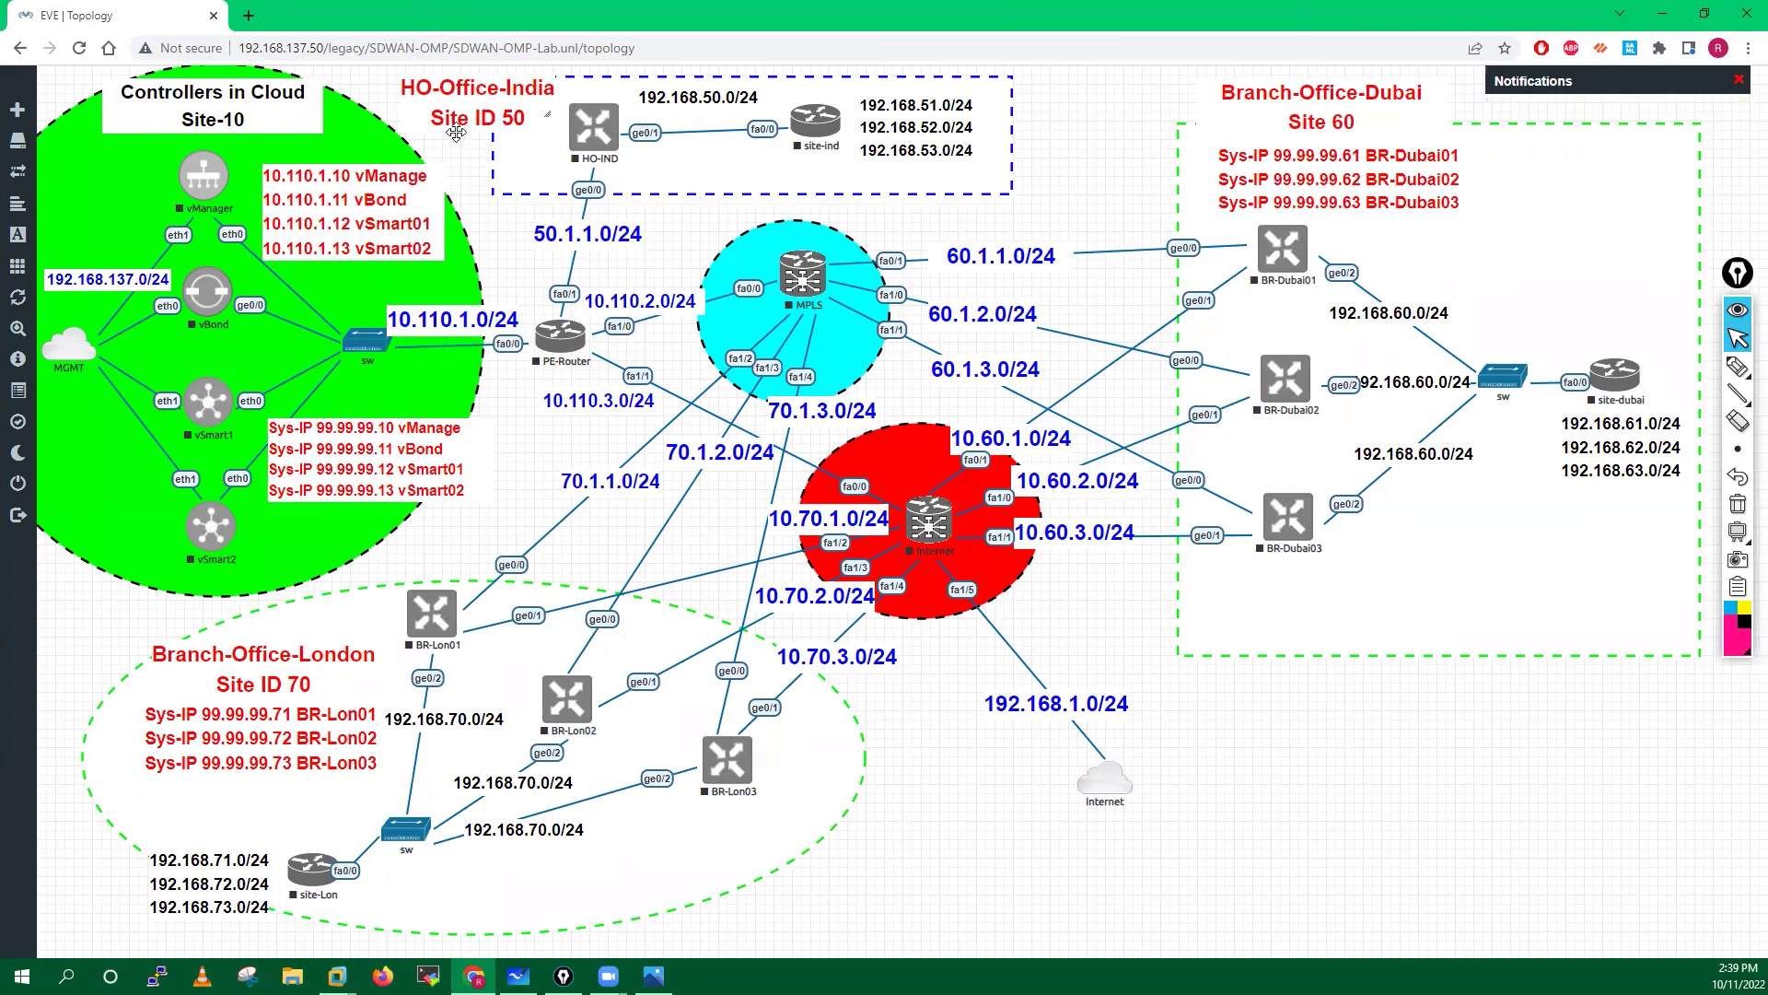
- Add a text label reading Sys-IP 99.99.99.50 in red at font size 18, in the empty area below the Dubai branch
right_click(1328, 721)
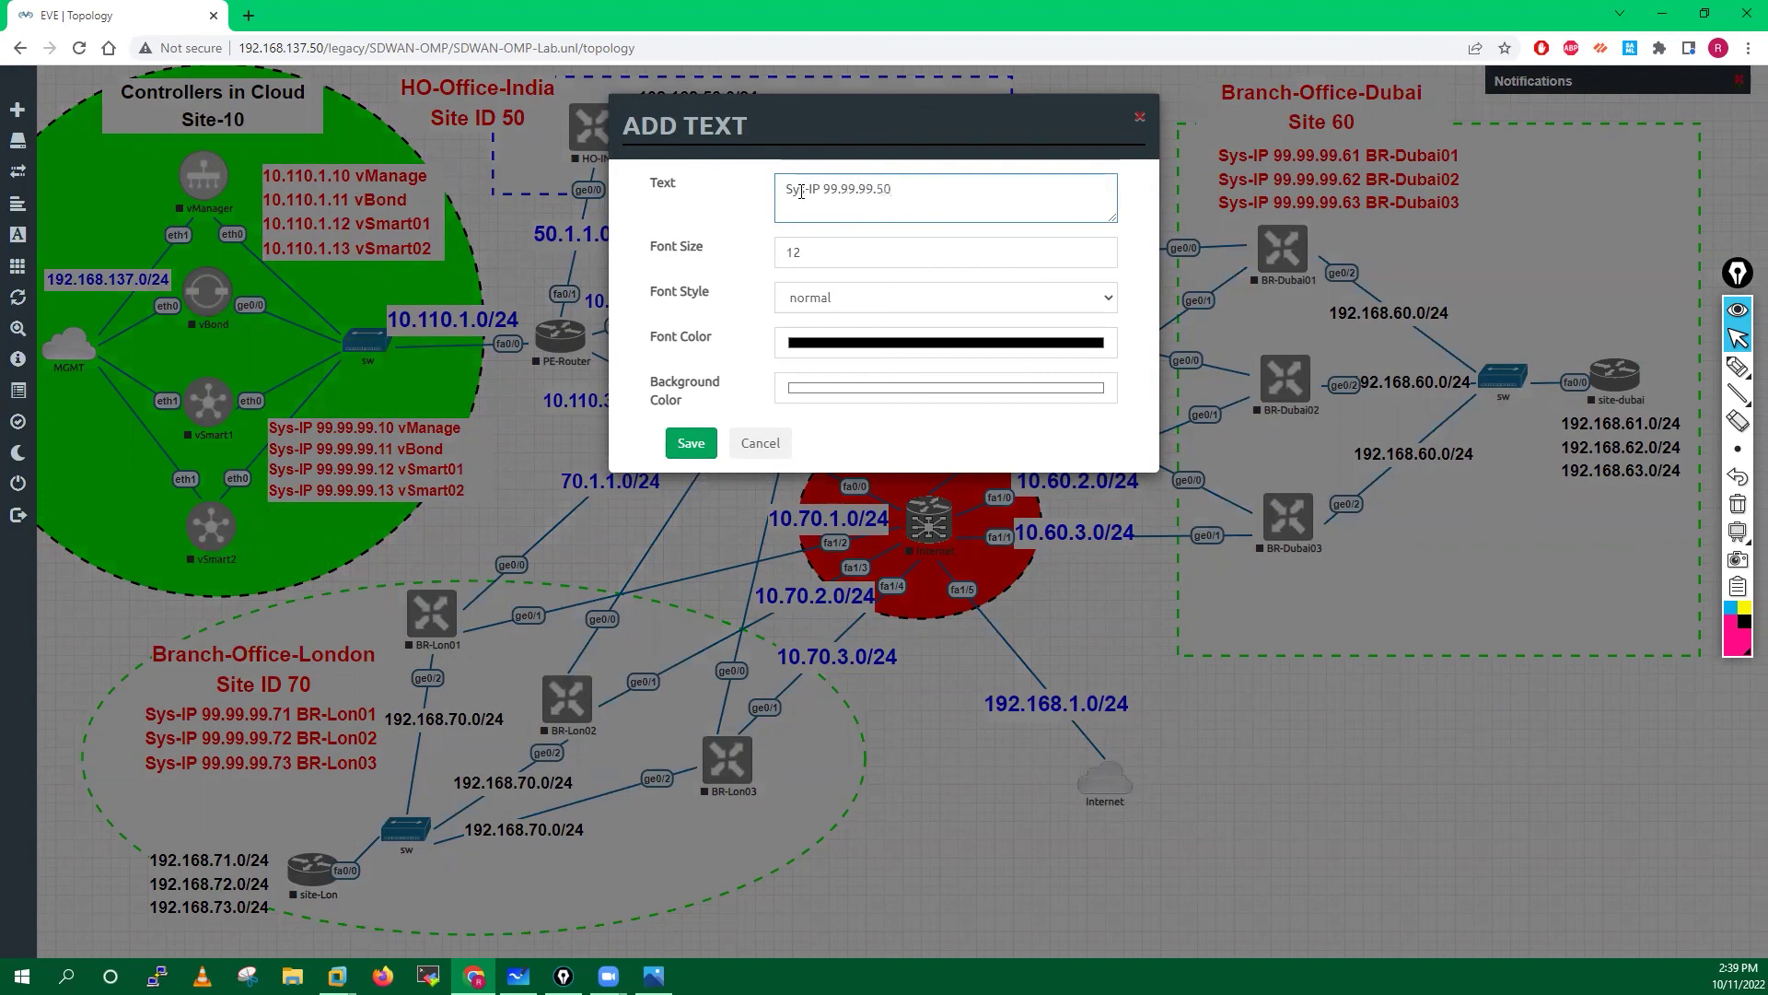
click(802, 249)
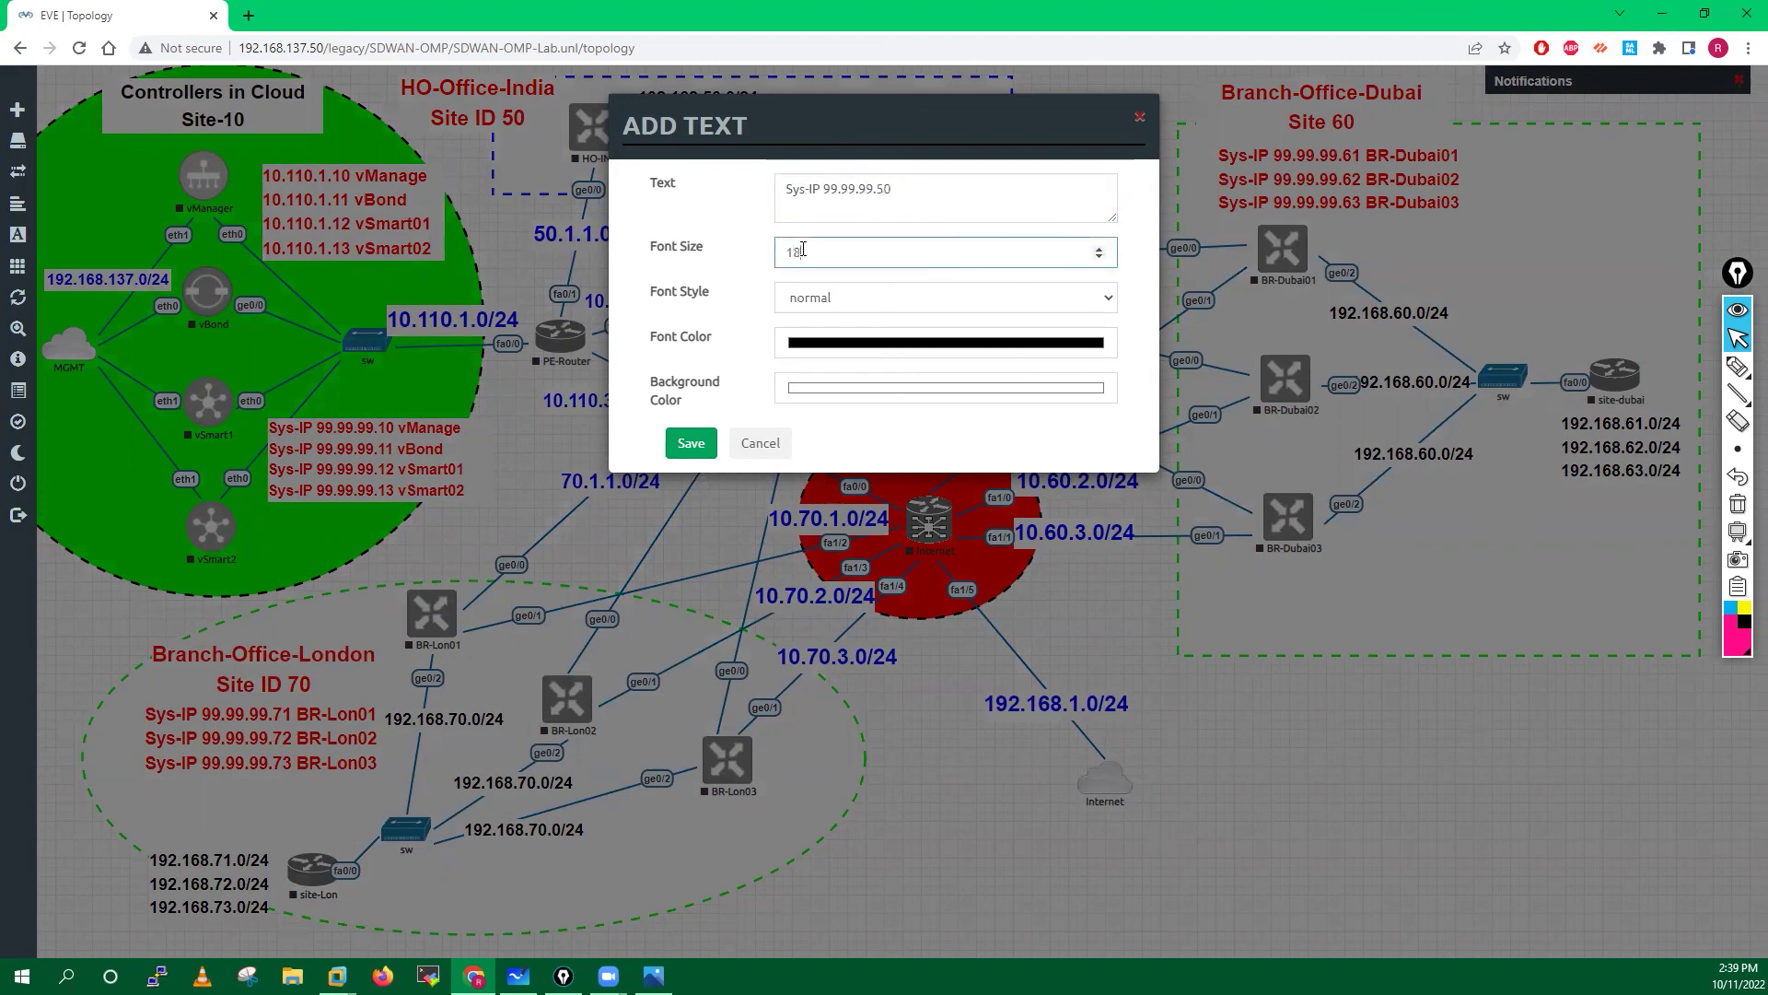
click(821, 345)
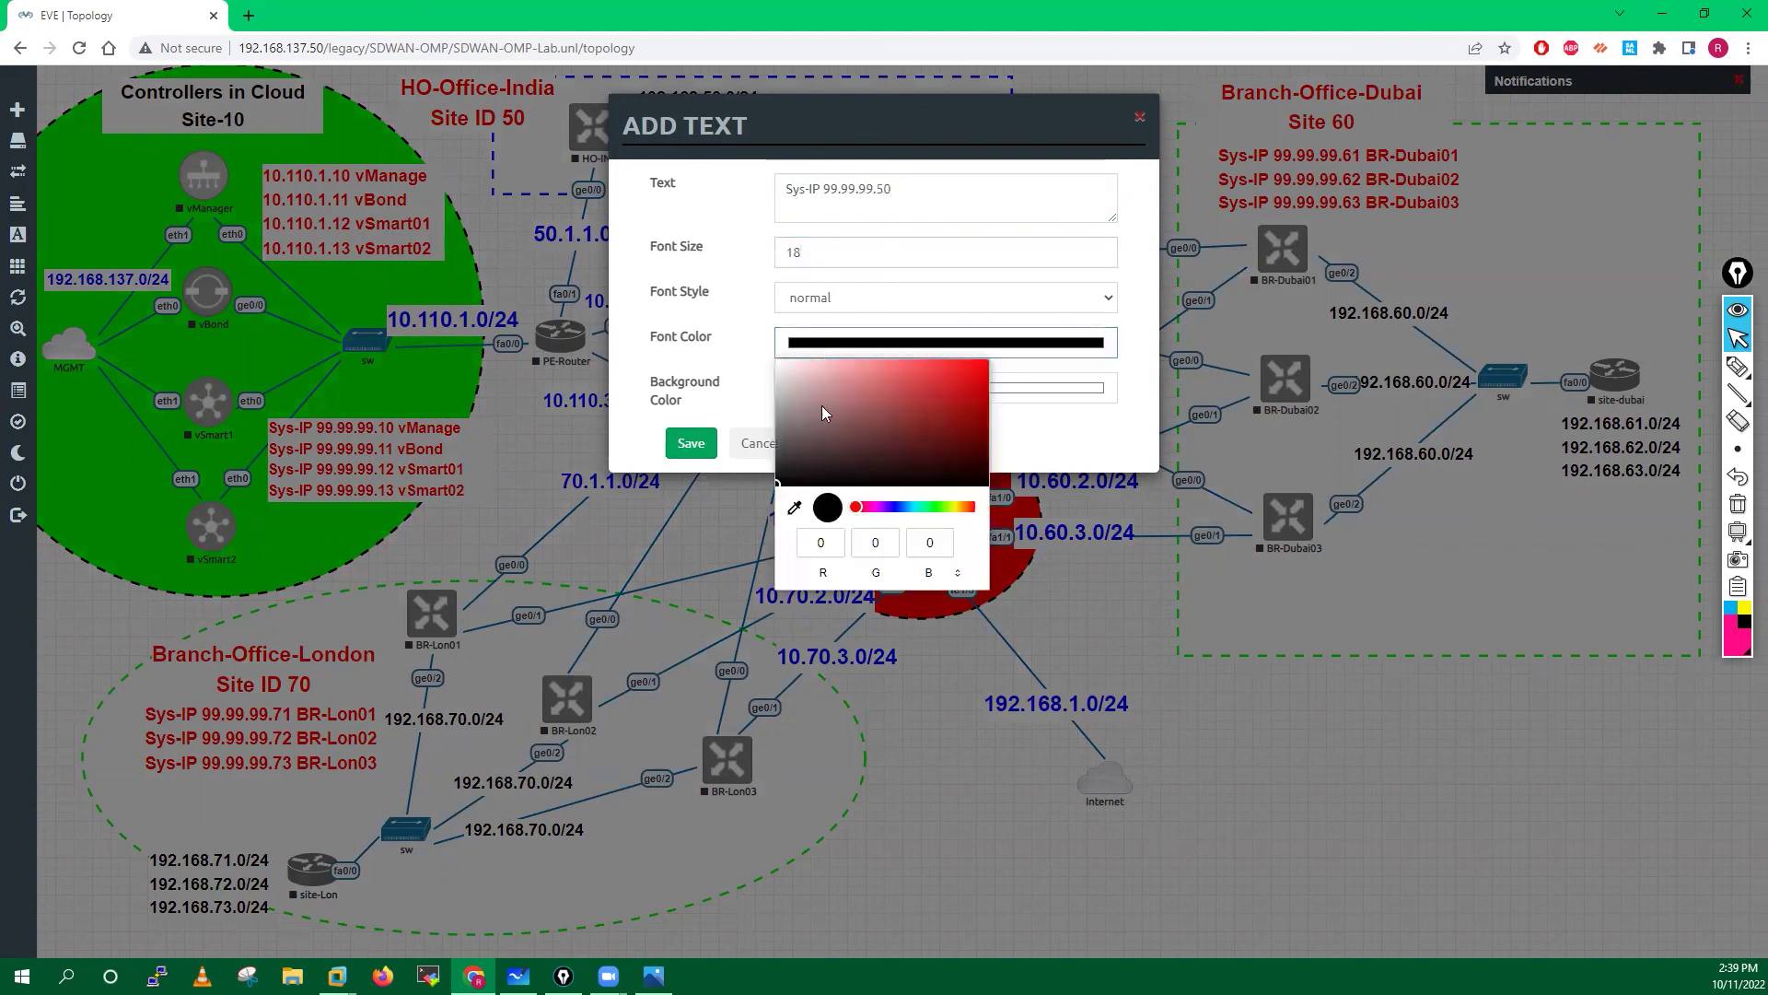
click(826, 553)
text(255)
click(1101, 427)
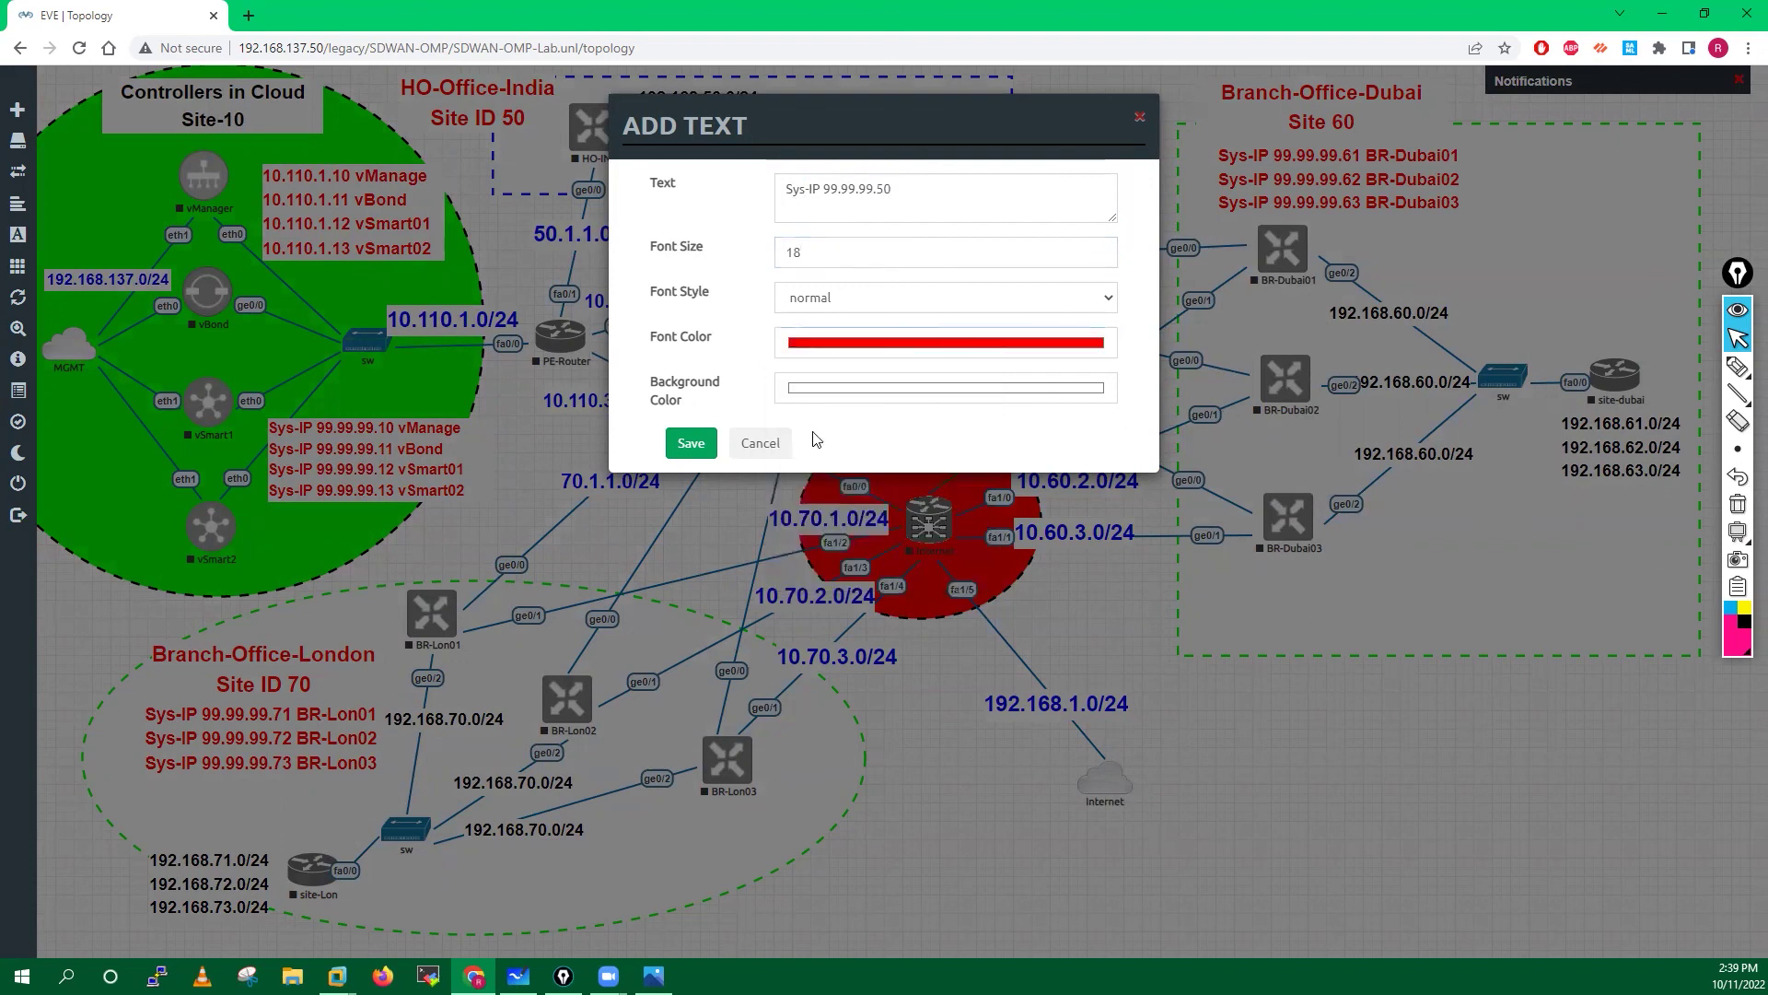
click(700, 450)
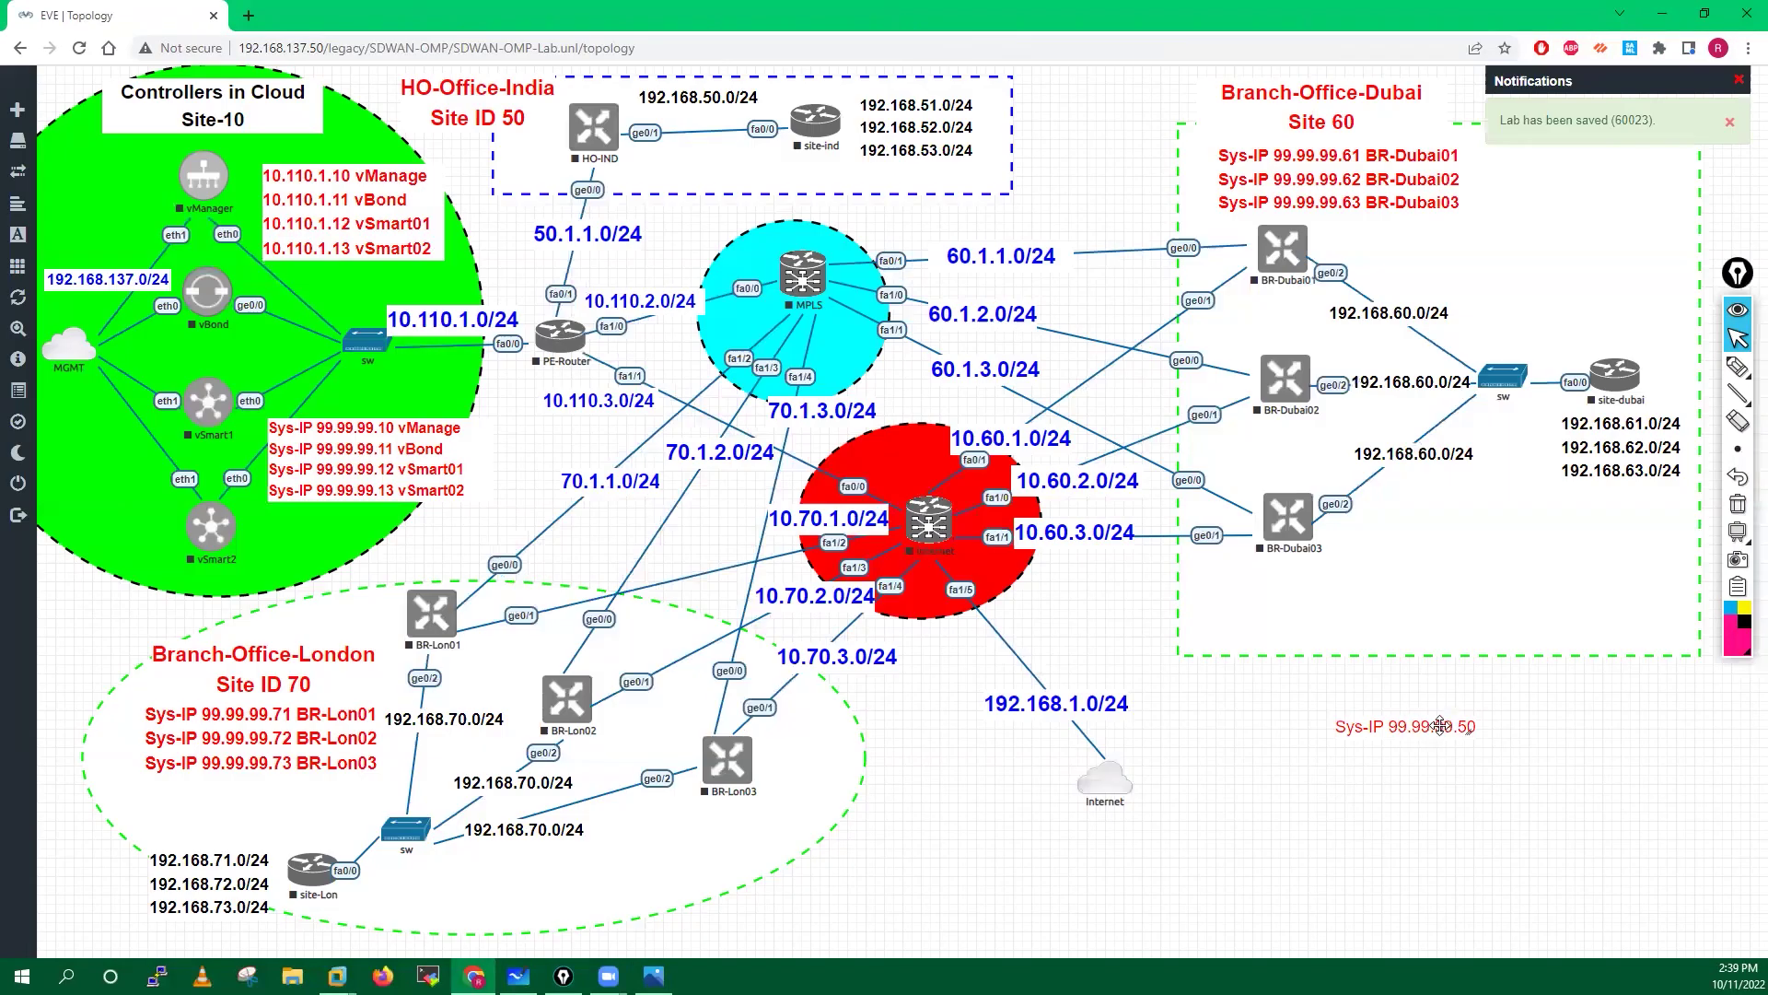
- Make the Sys-IP 99.99.99.50 label bold and move it into the HO-Office-India box beside the HO-IND router
right_click(1440, 727)
click(1473, 852)
click(318, 923)
click(1355, 868)
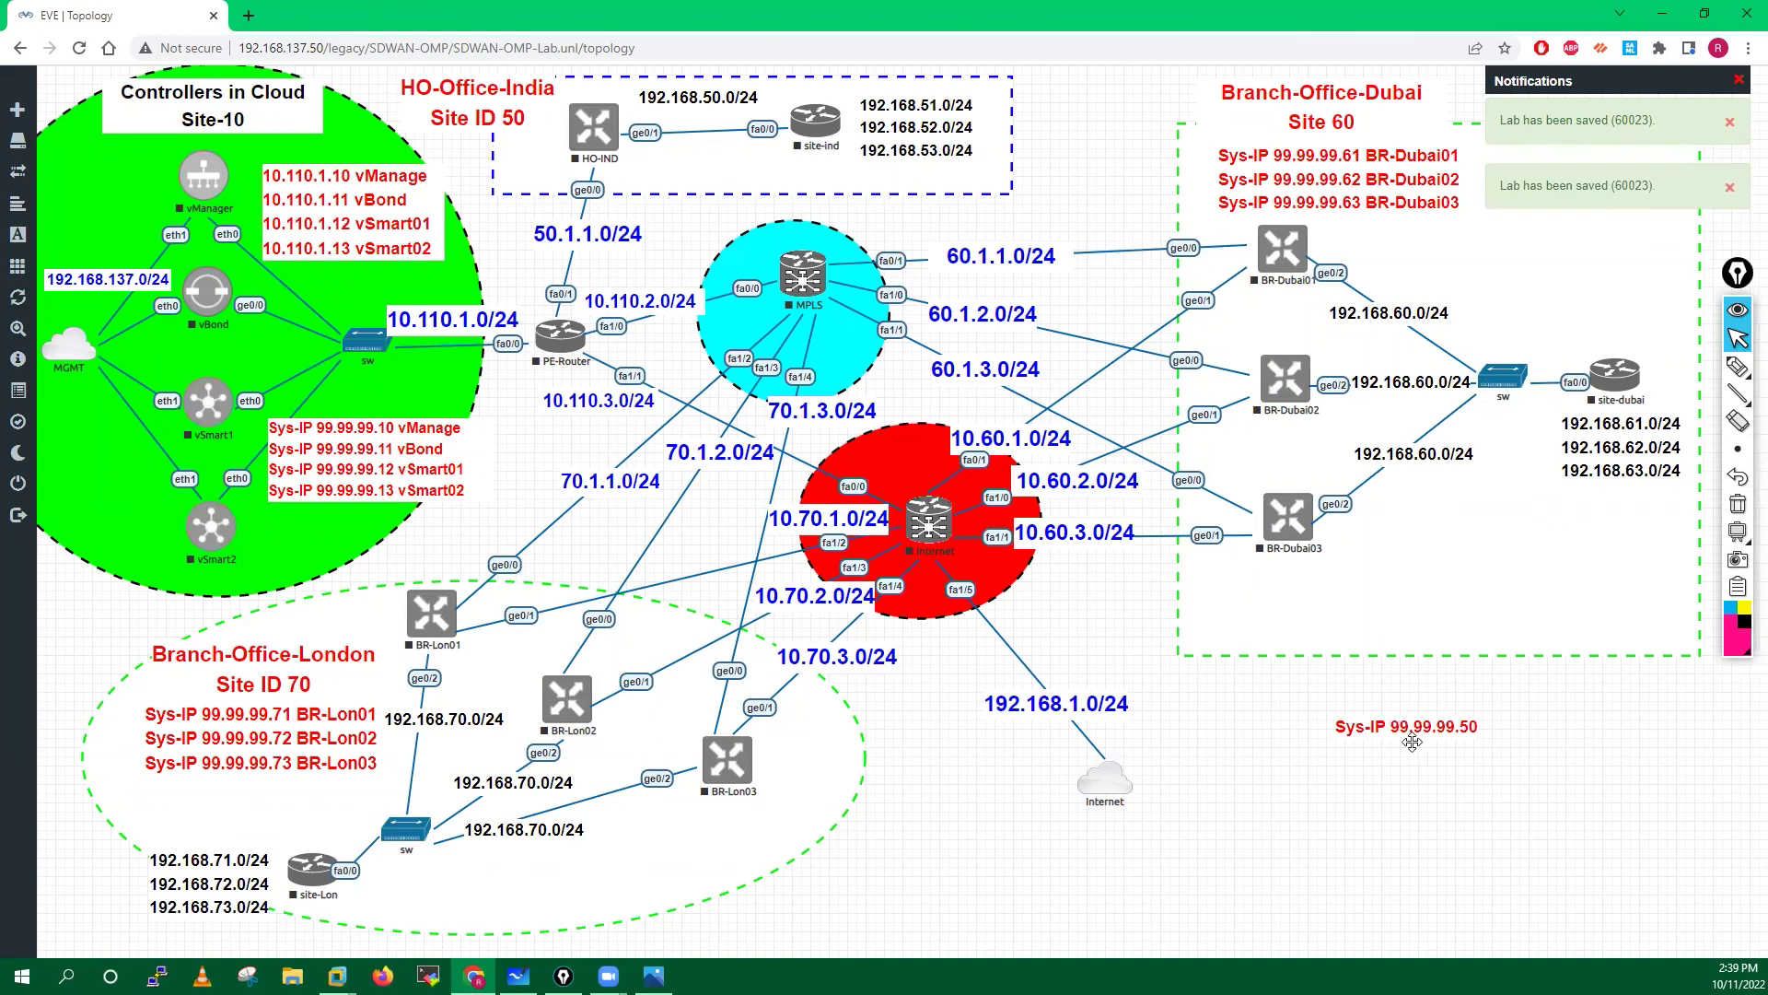
drag(1471, 729, 719, 179)
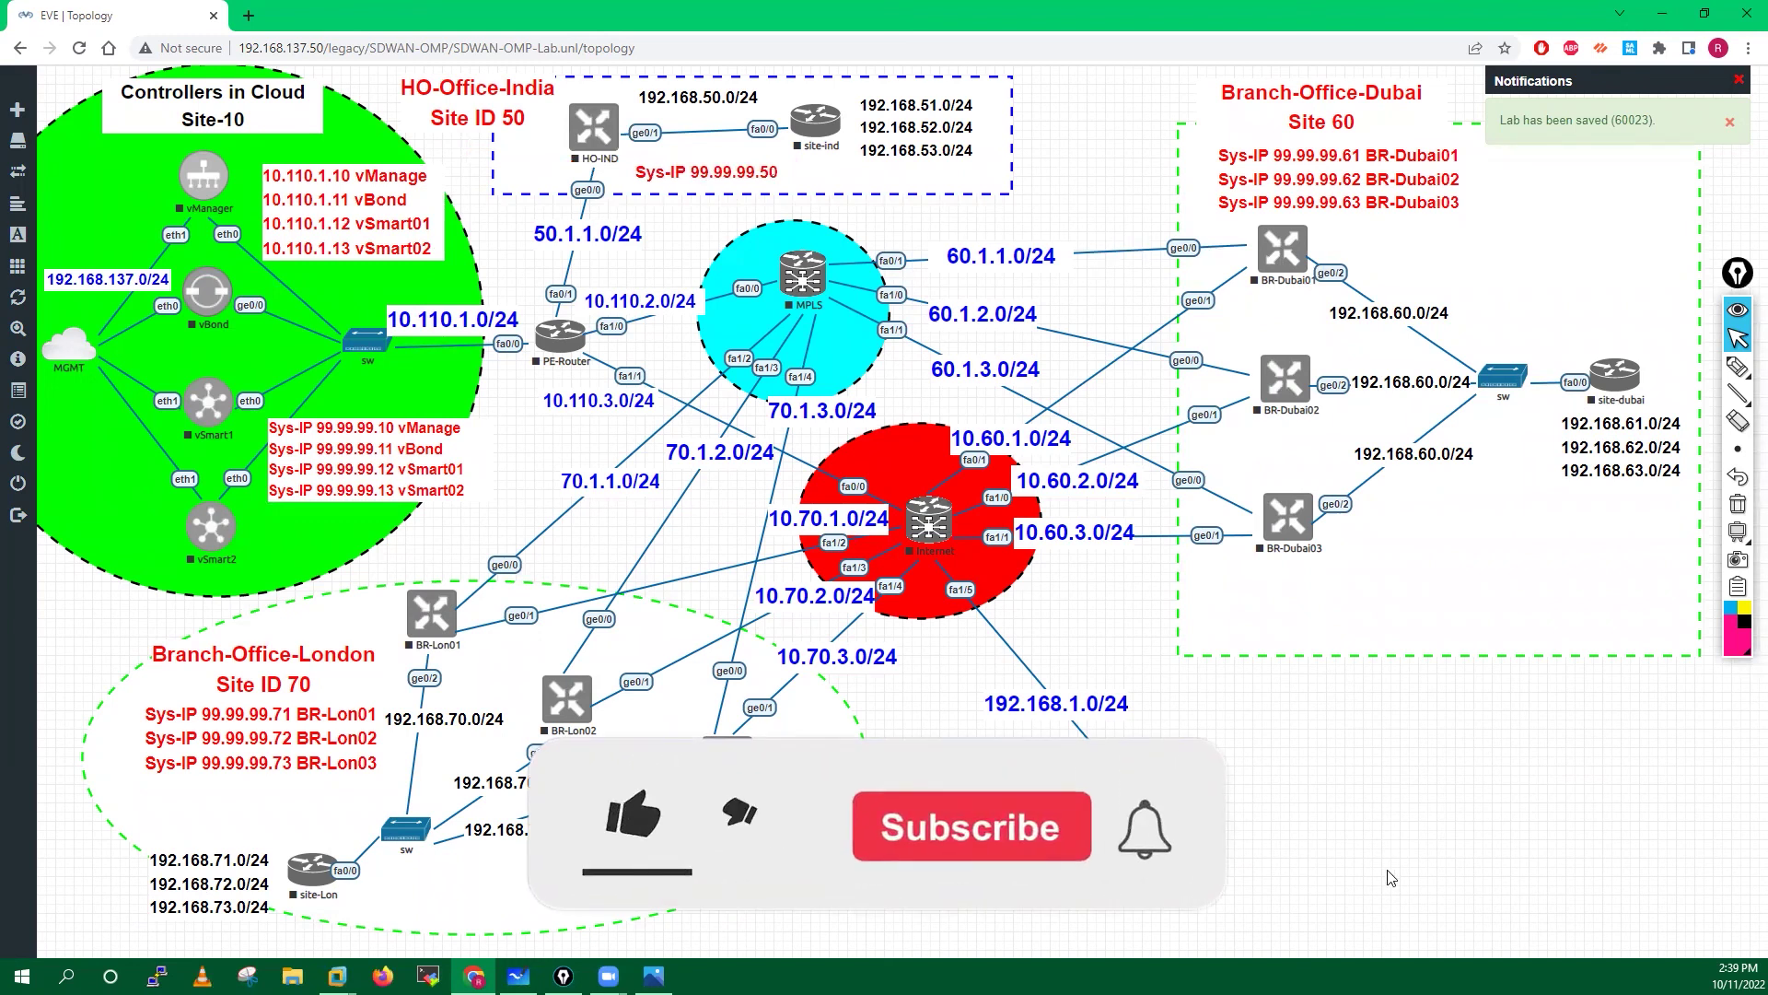